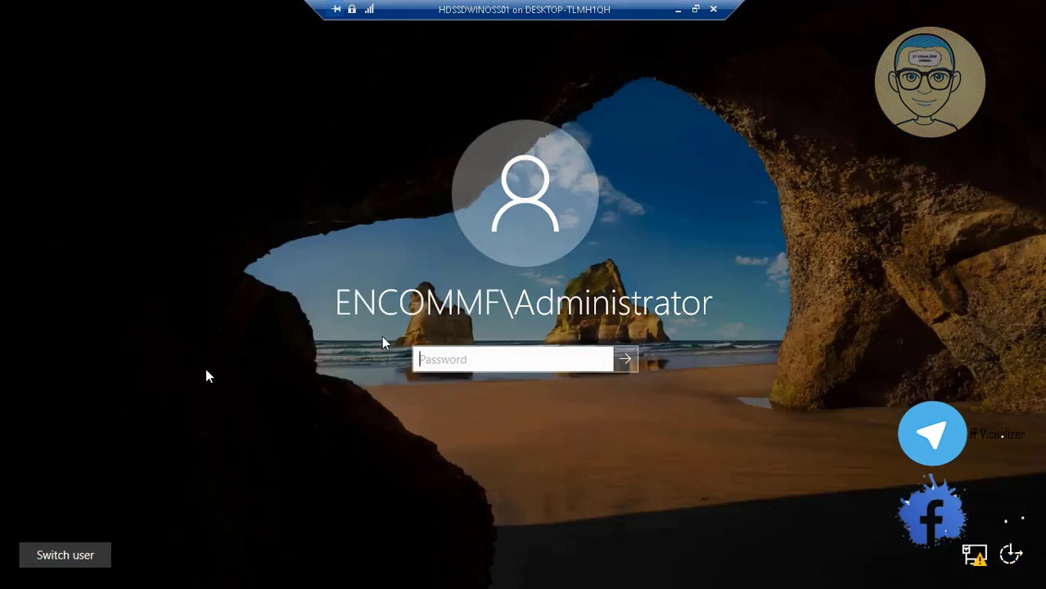
- Sign in to HDSSDWINOSS01 with the administrator password and select This PC on the desktop
type("P@•••")
key("Return")
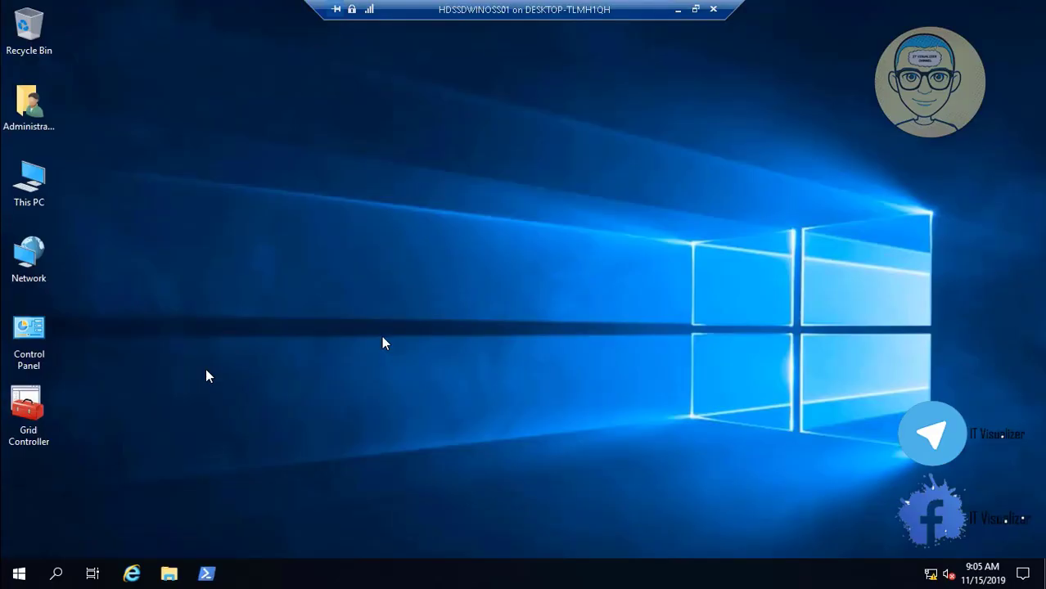
left_click(36, 193)
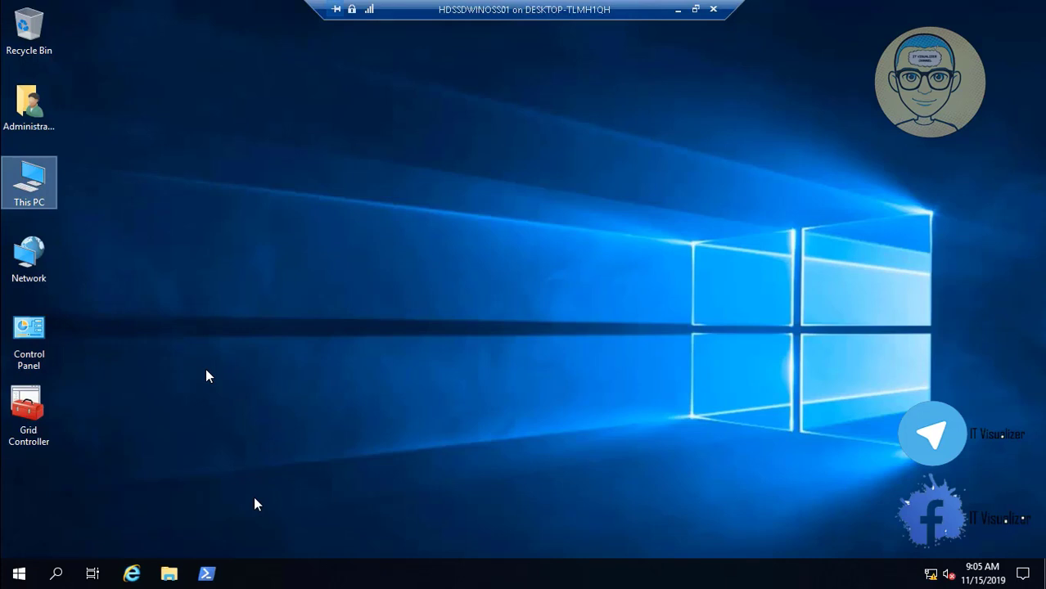
left_click(255, 499)
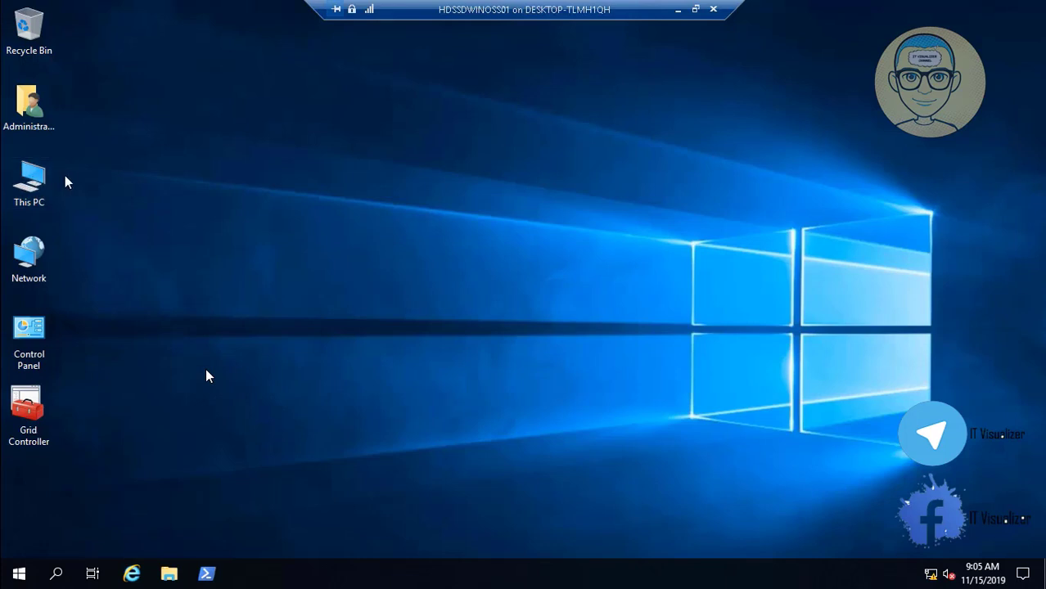
left_click(30, 182)
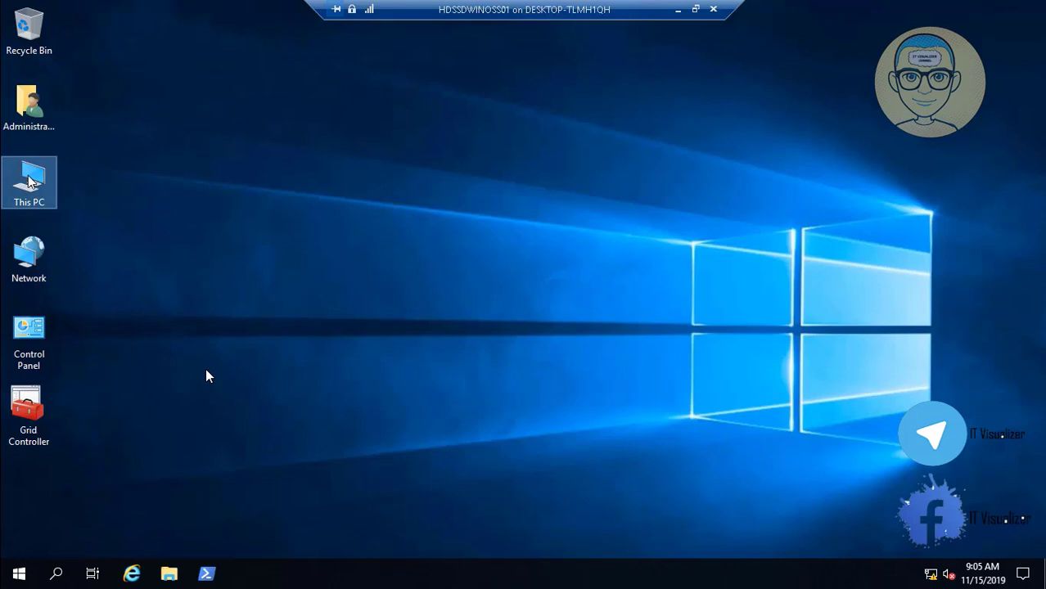
- Open Local Disk (D:) from This PC
double_click(31, 182)
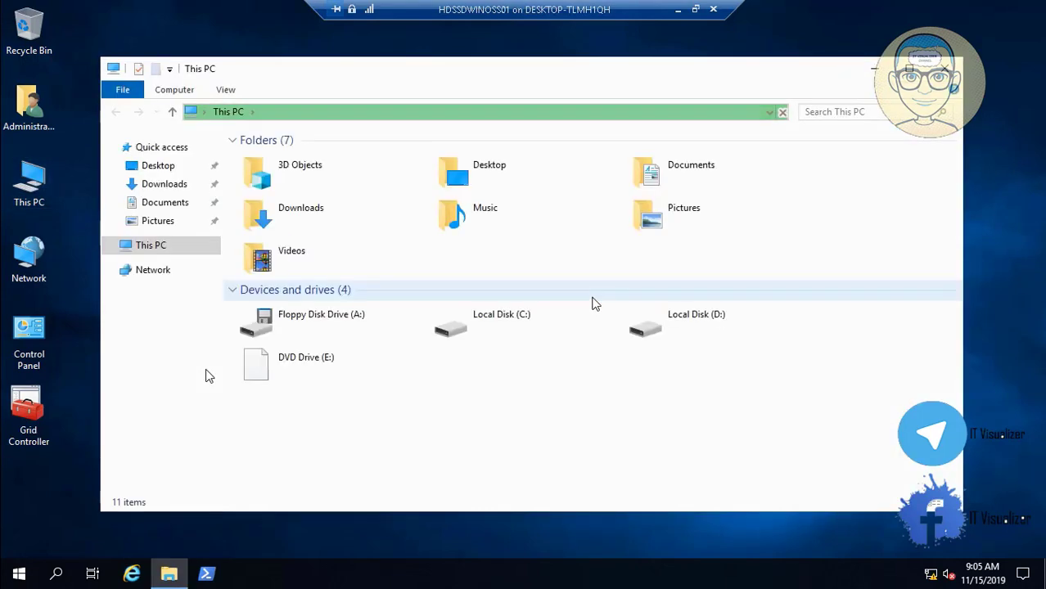
left_click(647, 331)
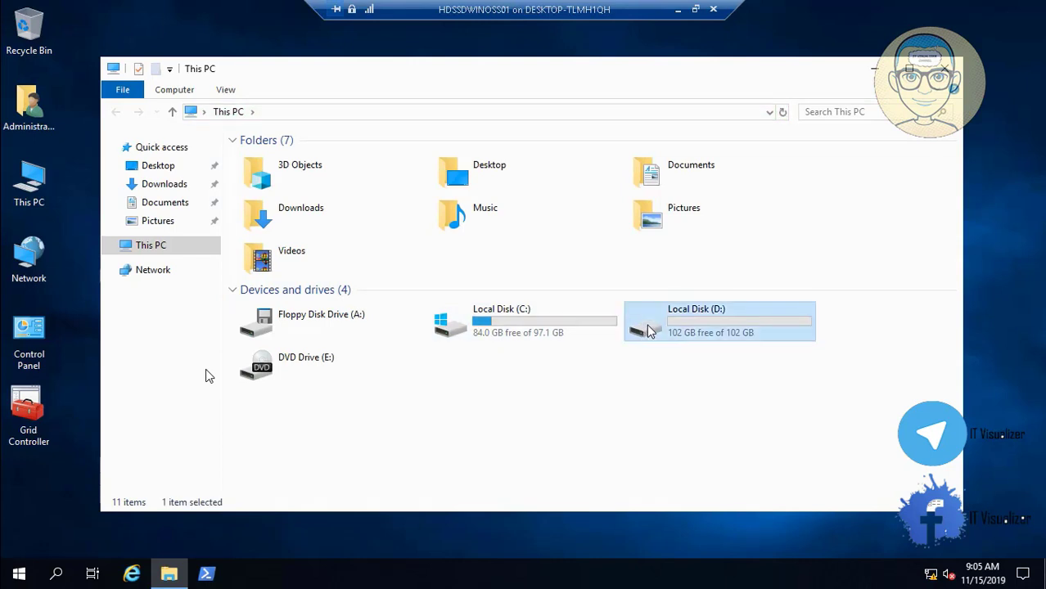
double_click(647, 330)
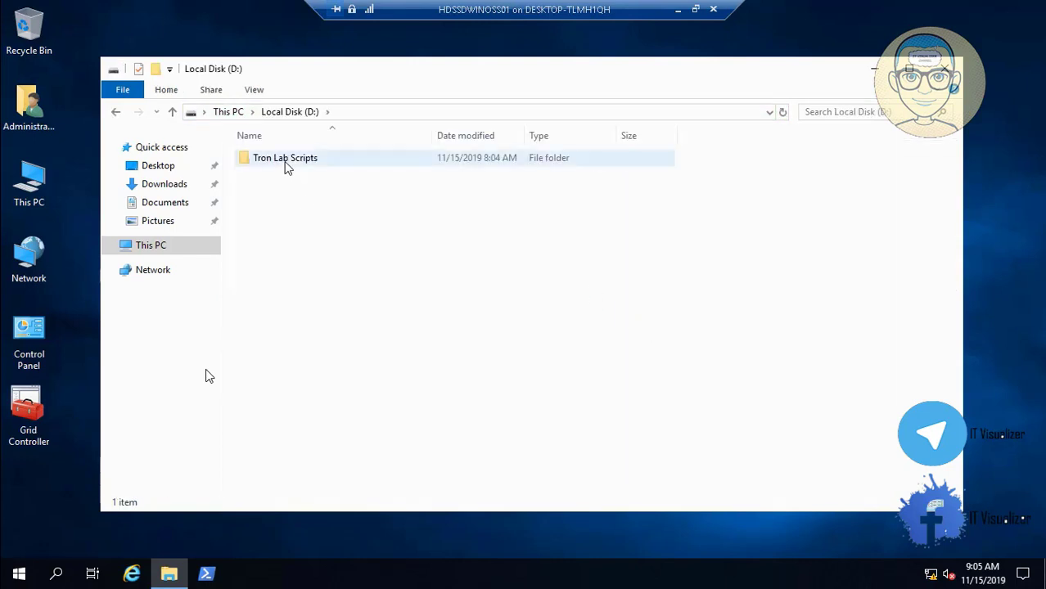
- Rename the 'Tron Lab Scripts' folder to 'TronLabScripts' by removing the spaces
left_click(287, 164)
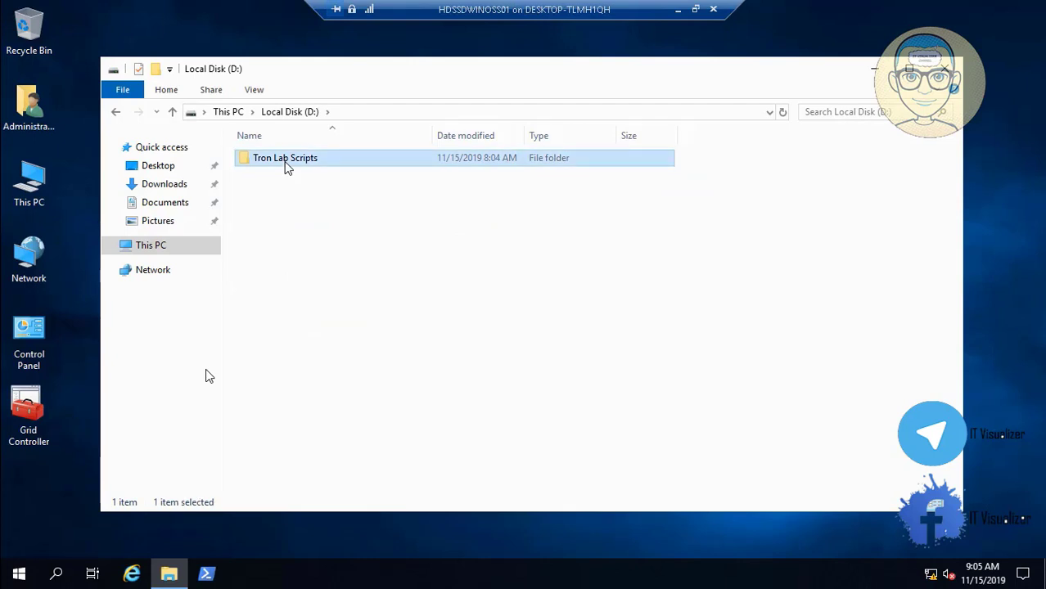
right_click(286, 163)
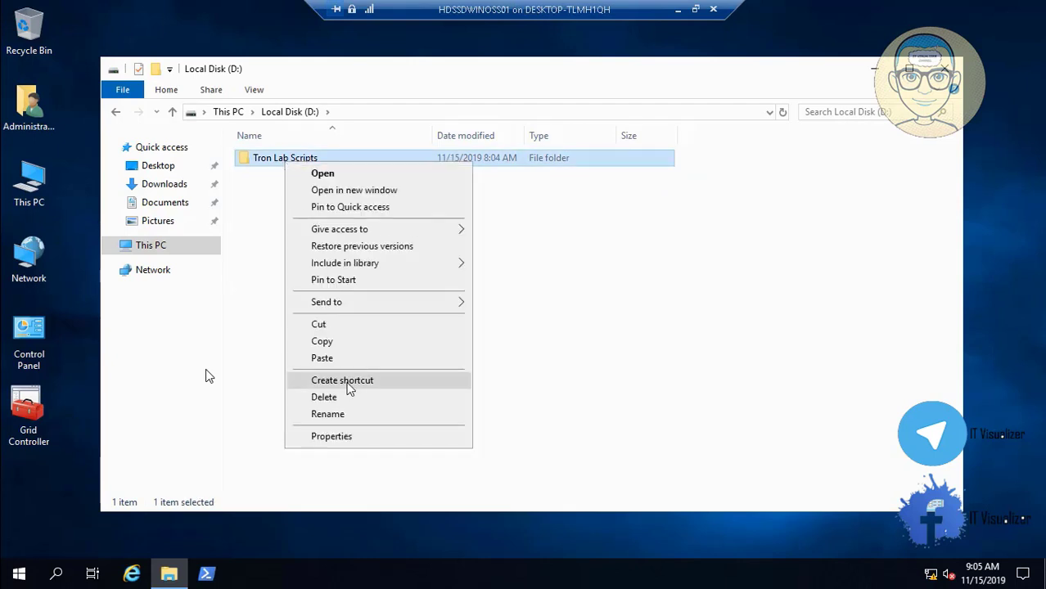
left_click(354, 415)
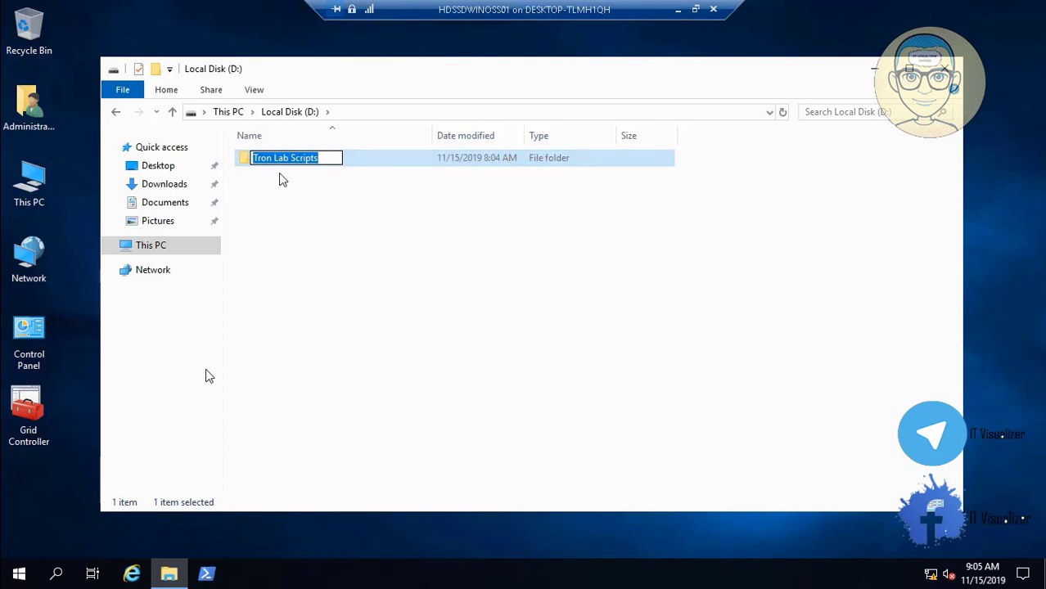
left_click_drag(274, 158, 338, 313)
key("Left")
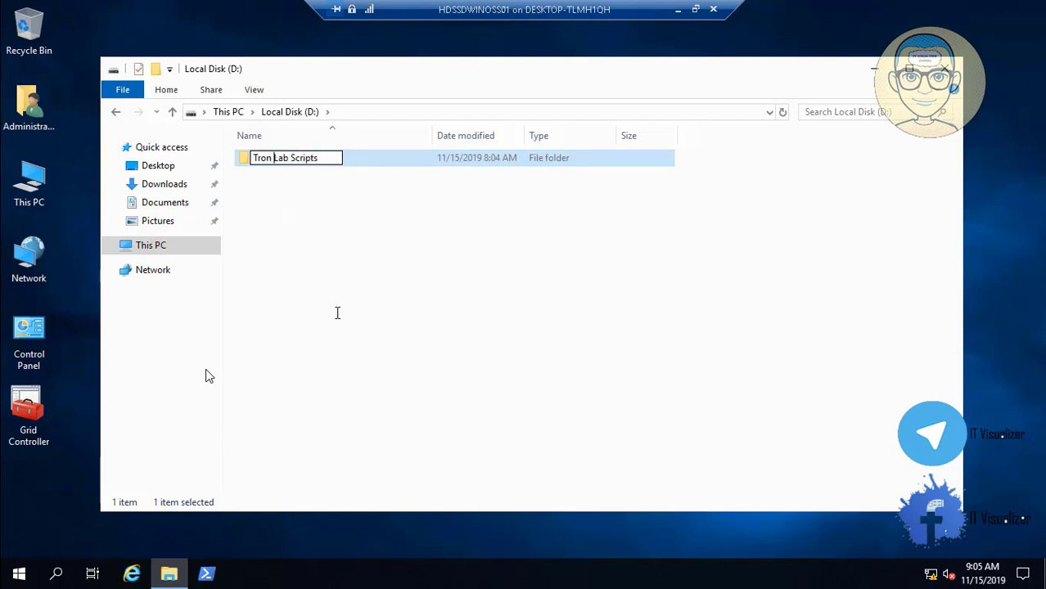
key("BackSpace")
left_click(289, 157)
key("BackSpace")
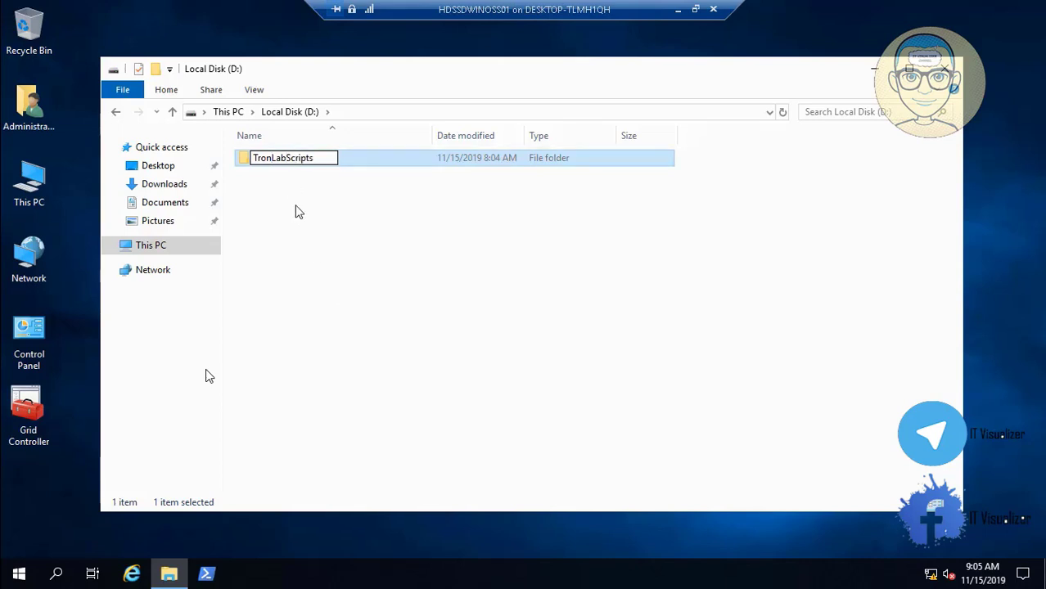
key("Return")
left_click(336, 206)
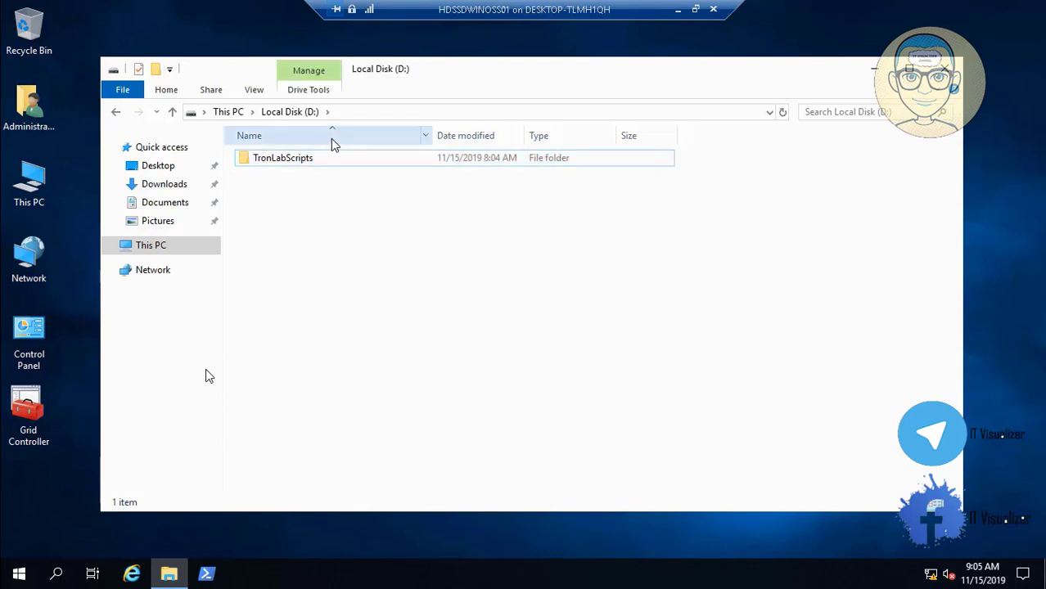
left_click(316, 160)
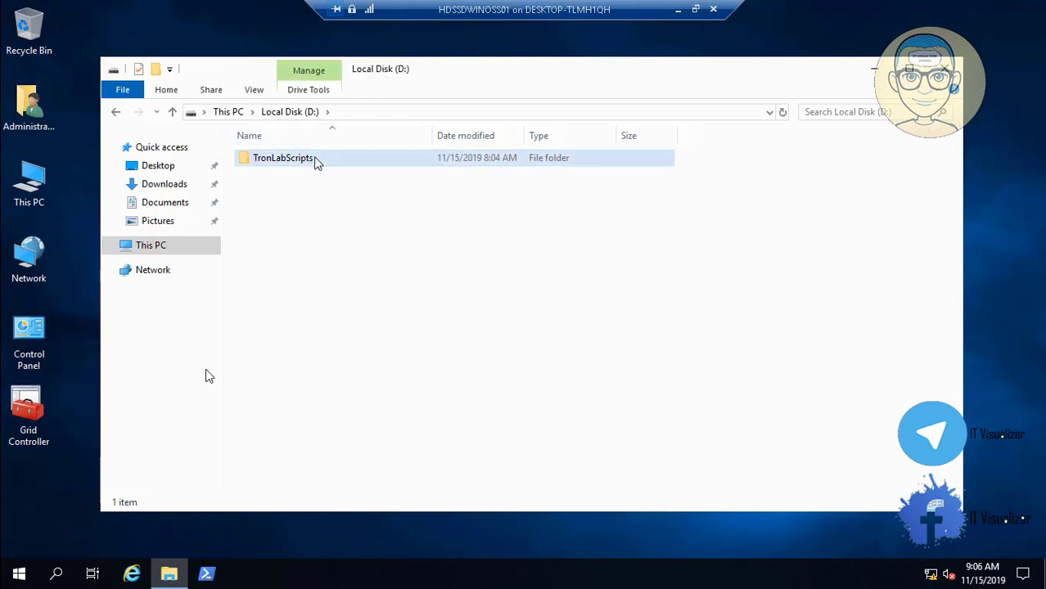
- Open the TronLabScripts\DCDomain\Scripts folder
double_click(316, 161)
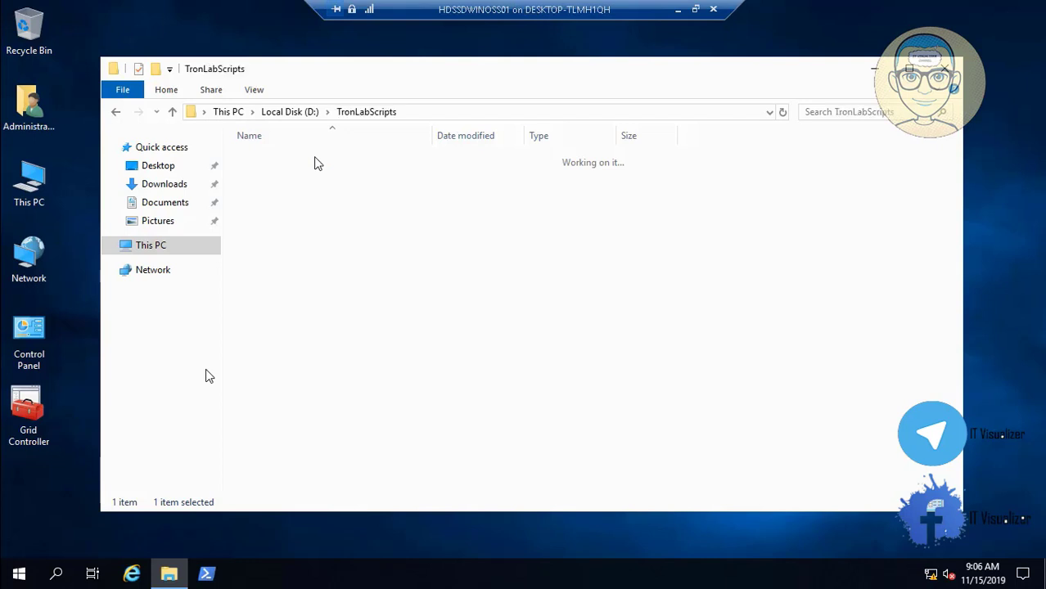
left_click(300, 163)
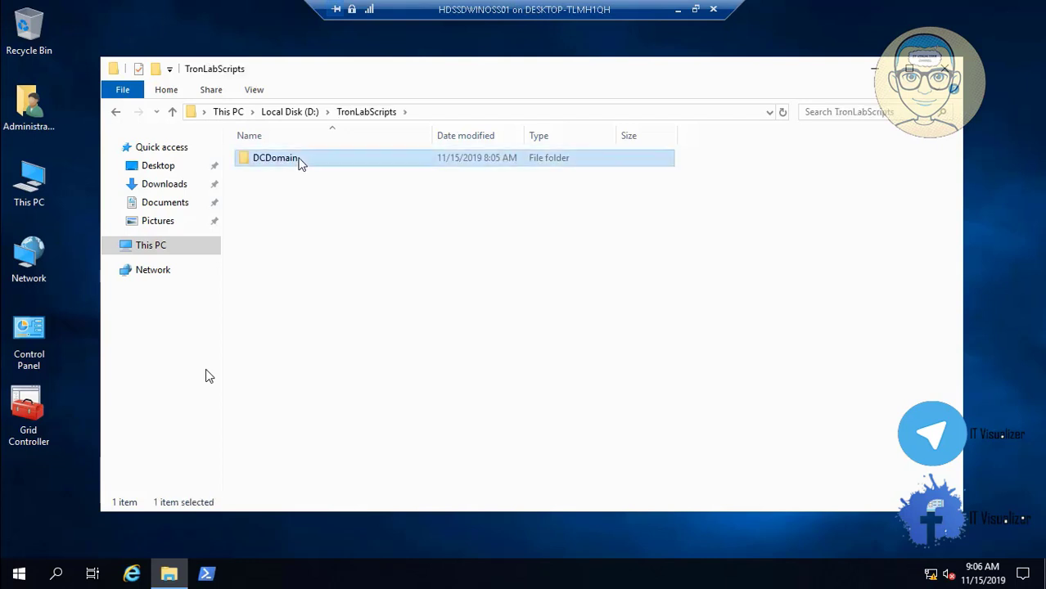
double_click(301, 162)
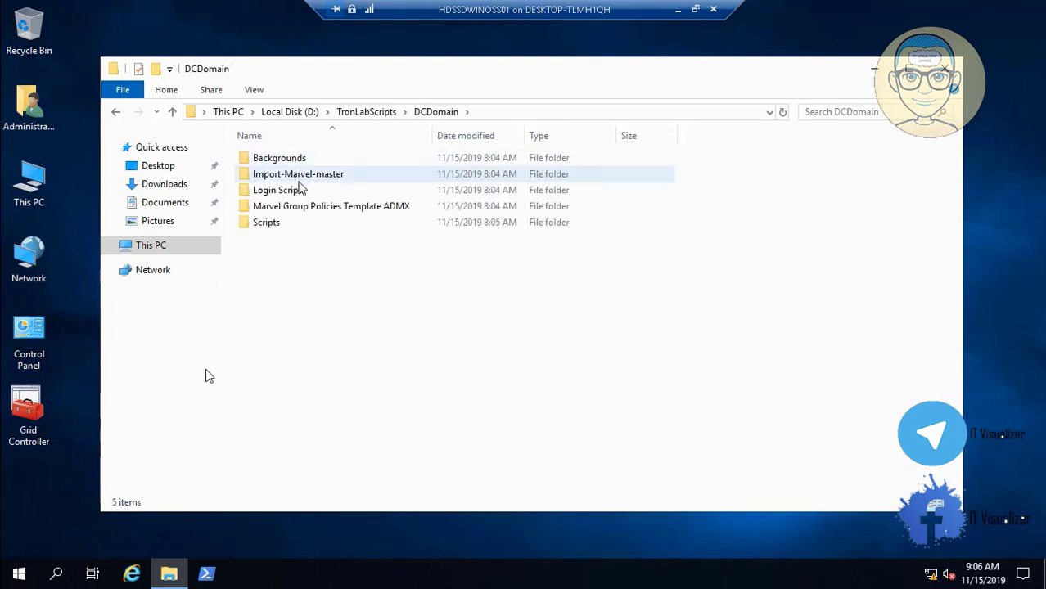
double_click(270, 222)
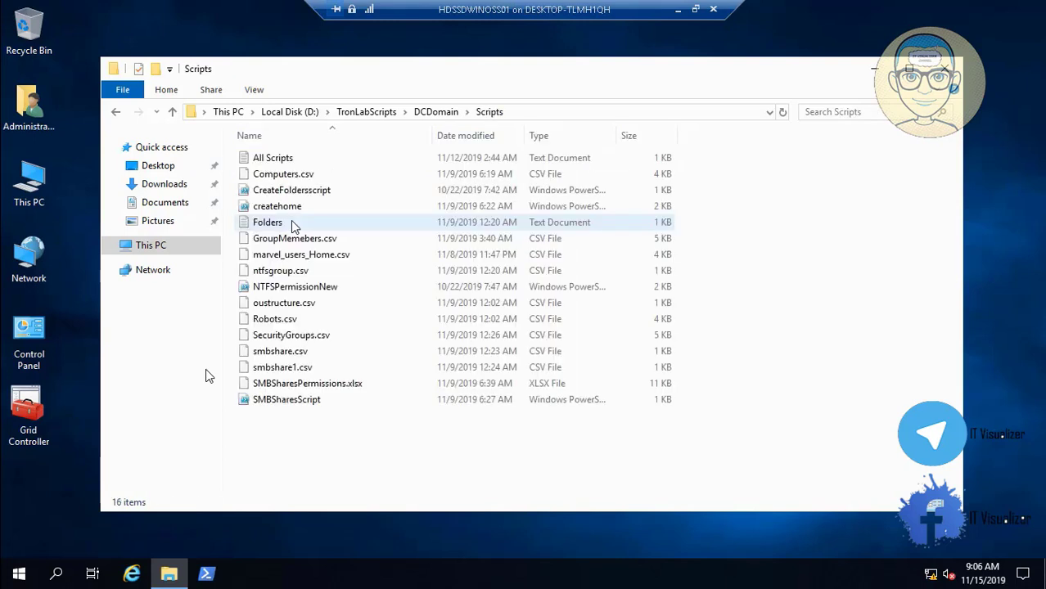
- Copy the Scripts folder path and open All Scripts in Notepad
left_click(314, 113)
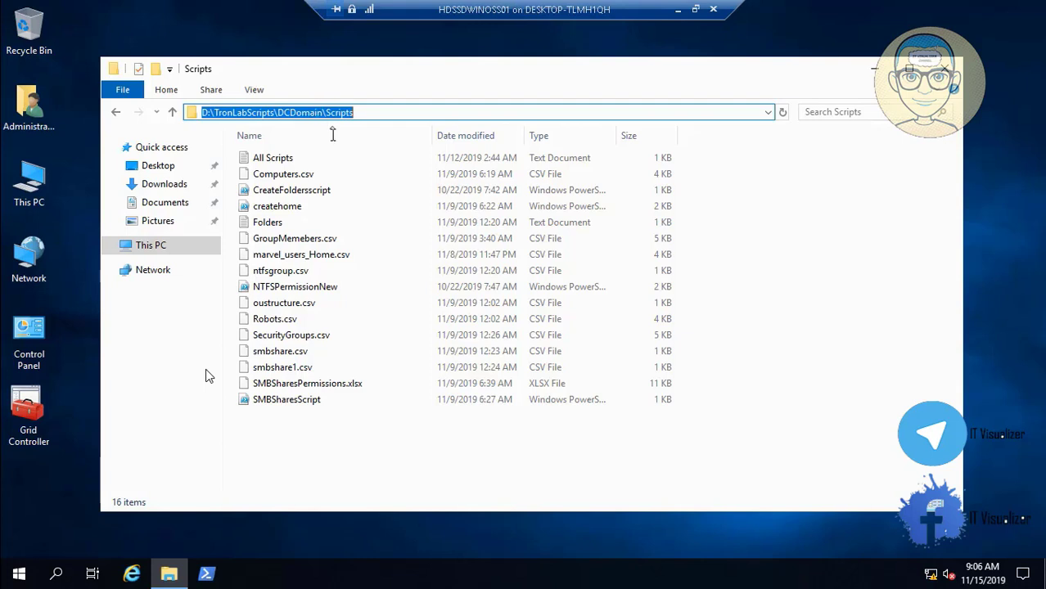
right_click(312, 111)
left_click(347, 162)
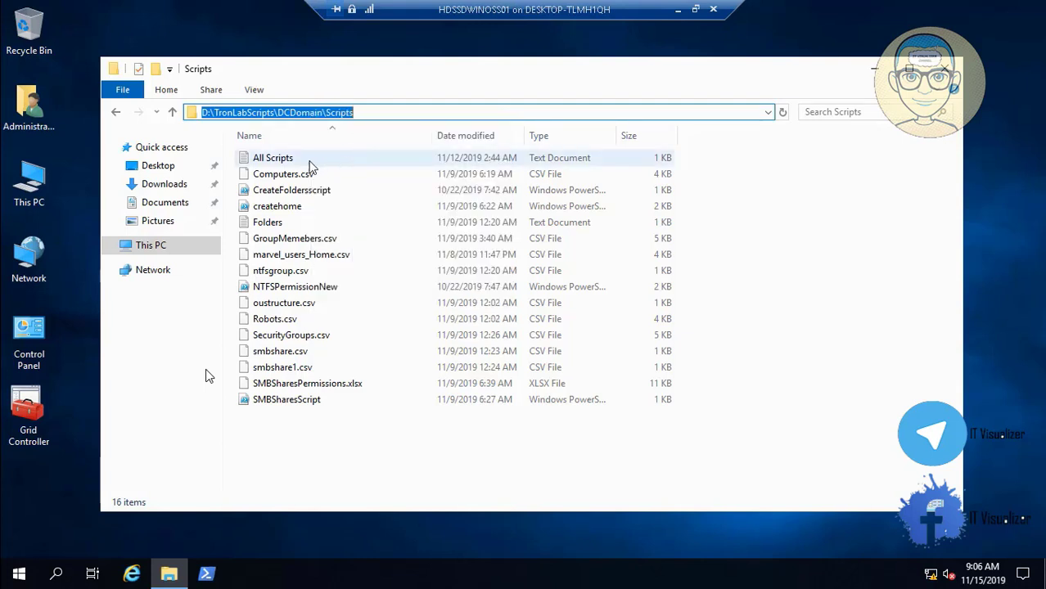
left_click(283, 163)
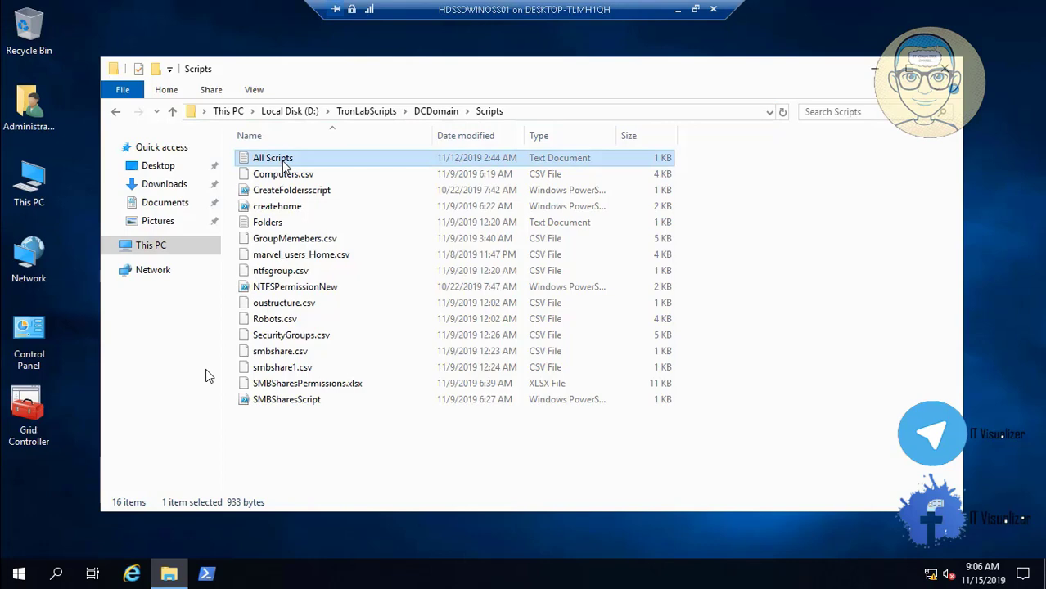
double_click(283, 164)
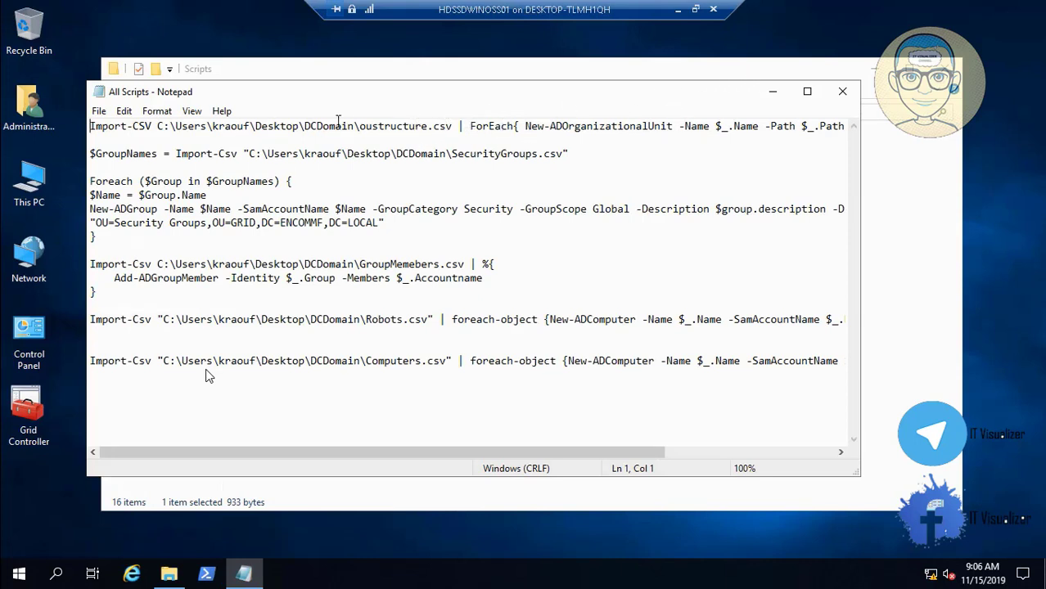
- Replace line 1's old Desktop path with D:\TronLabScripts\DCDomain\Scripts before oustructure.csv
left_click(354, 125)
key("BackSpace")
key("BackSpace")
key("BackSpace")
key("BackSpace")
key("BackSpace")
key("BackSpace")
key("BackSpace")
key("BackSpace")
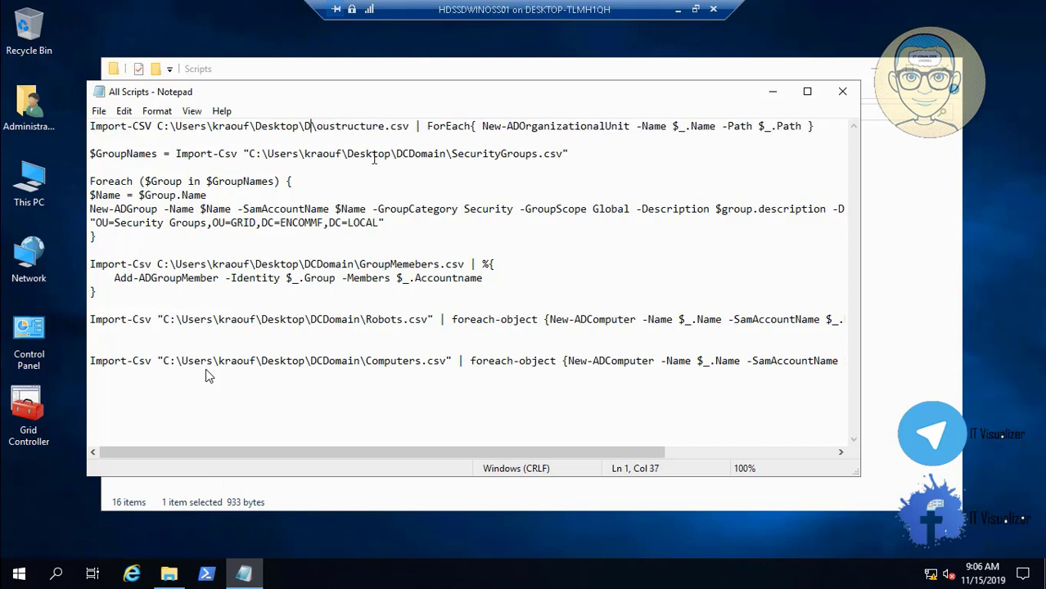
key("BackSpace")
key("BackSpace")
key("BackSpace")
key("BackSpace")
key("BackSpace")
key("BackSpace")
key("BackSpace")
key("BackSpace")
key("BackSpace")
key("BackSpace")
key("BackSpace")
key("BackSpace")
key("BackSpace")
key("BackSpace")
key("BackSpace")
key("BackSpace")
key("BackSpace")
key("BackSpace")
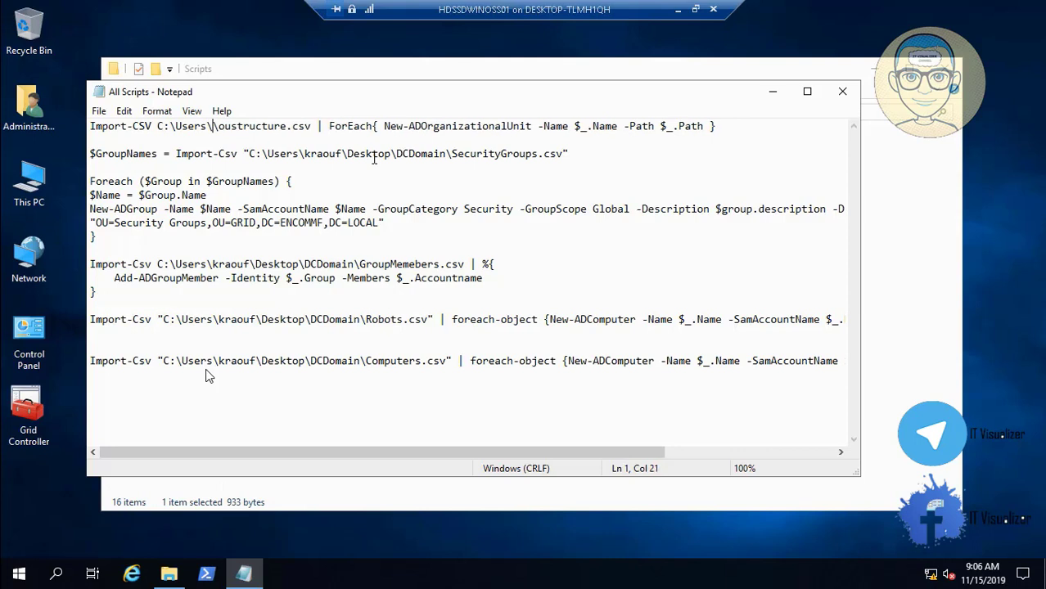
key("BackSpace")
key("BackSpace")
key("BackSpace")
key("BackSpace")
key("BackSpace")
key("BackSpace")
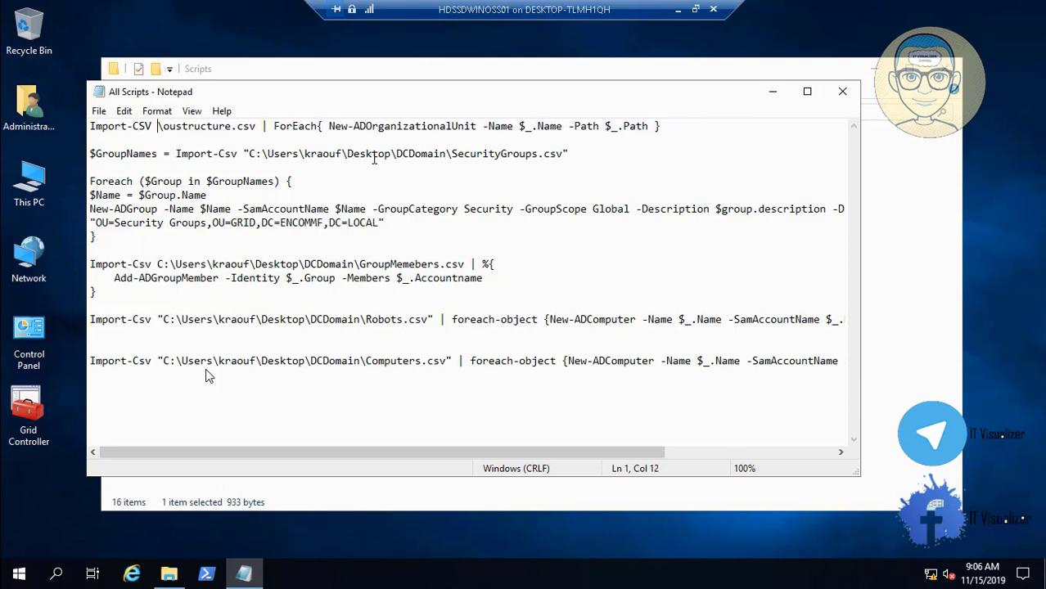
key("ctrl+v")
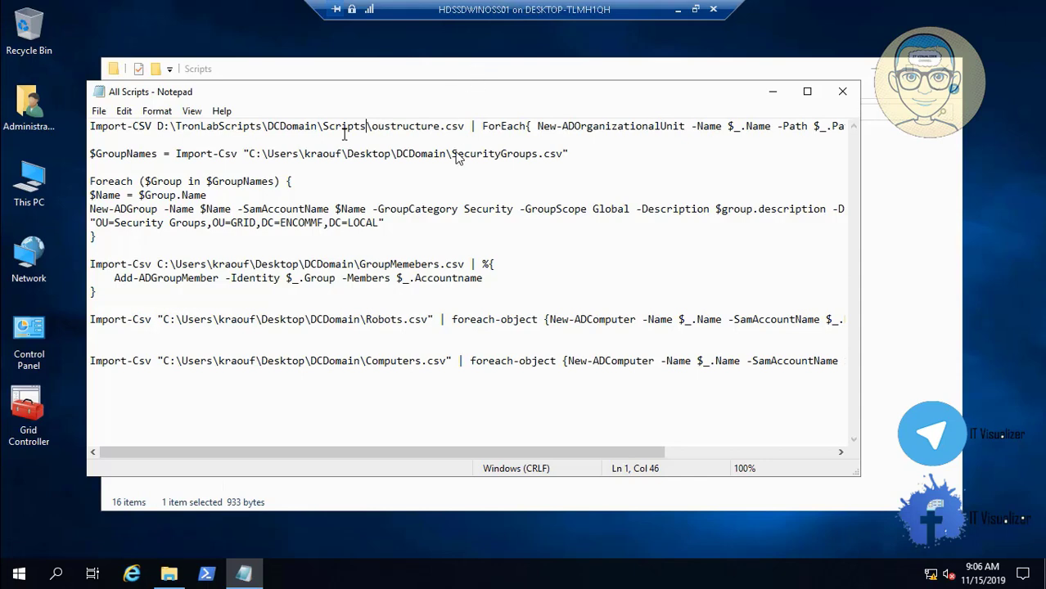
- View the Powershell Automation diagram image
double_click(324, 404)
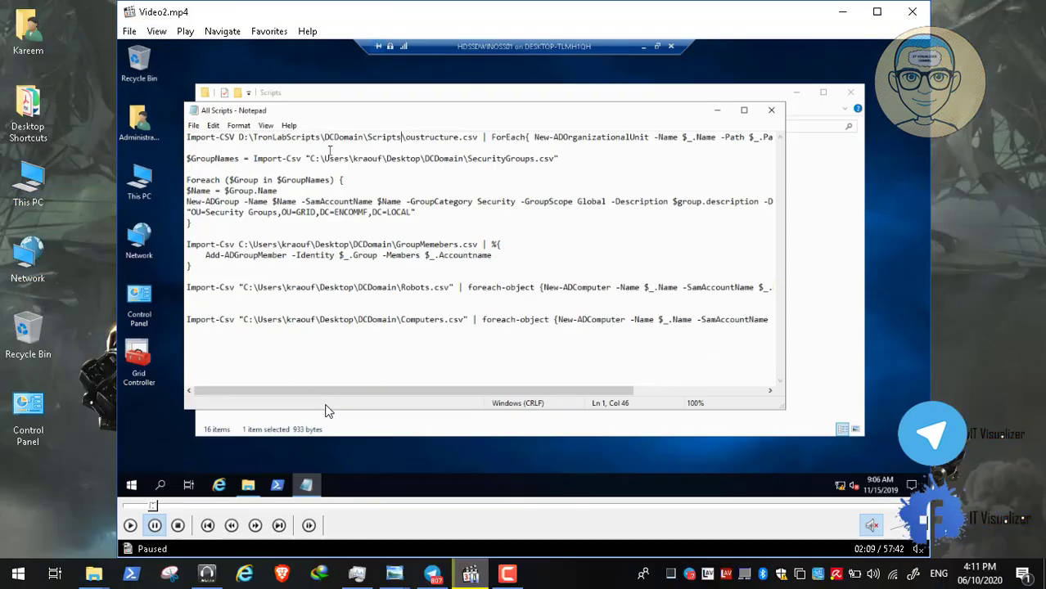
mouse_move(397, 577)
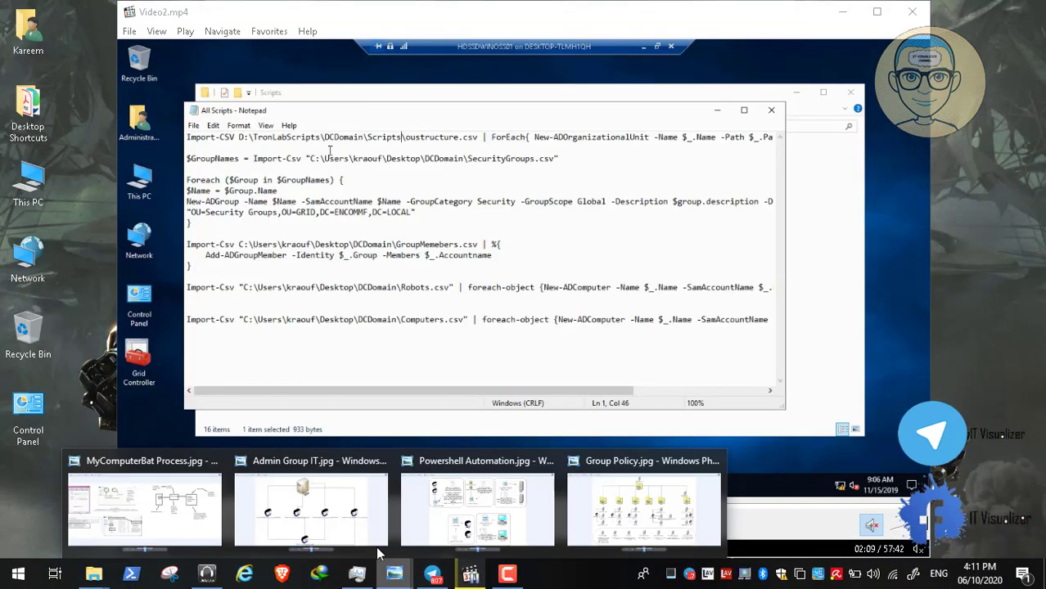
left_click(483, 503)
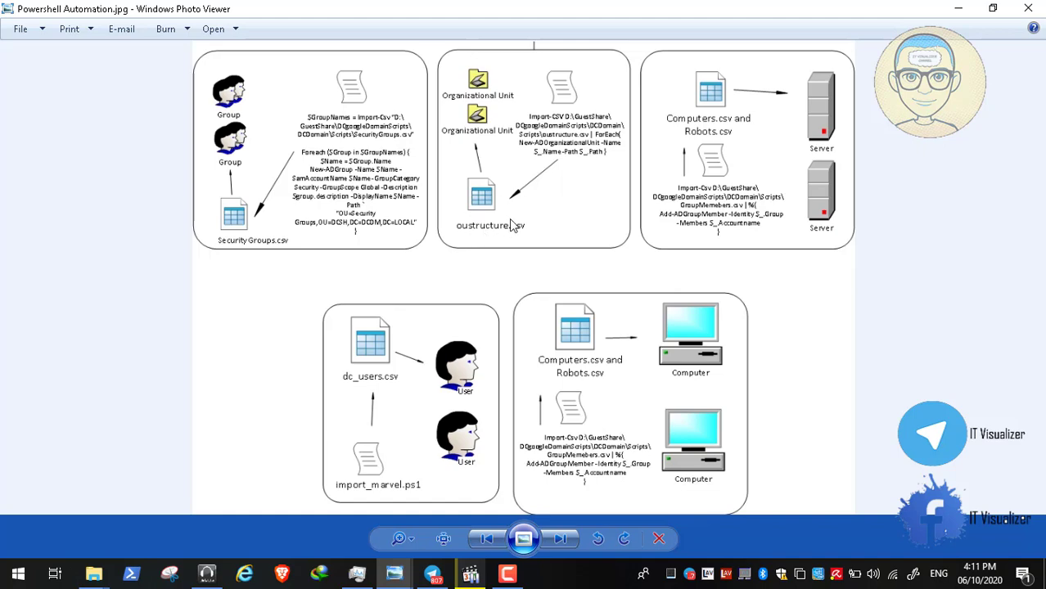
- Return to Video2.mp4 full screen, rewound to 01:55 showing the old Desktop paths
left_click(958, 10)
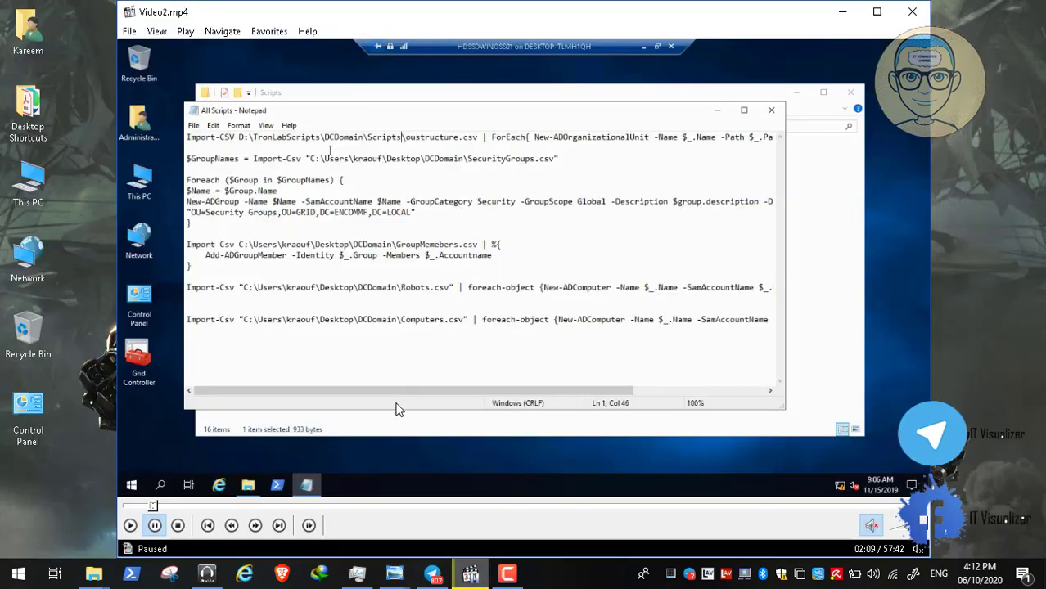
double_click(303, 429)
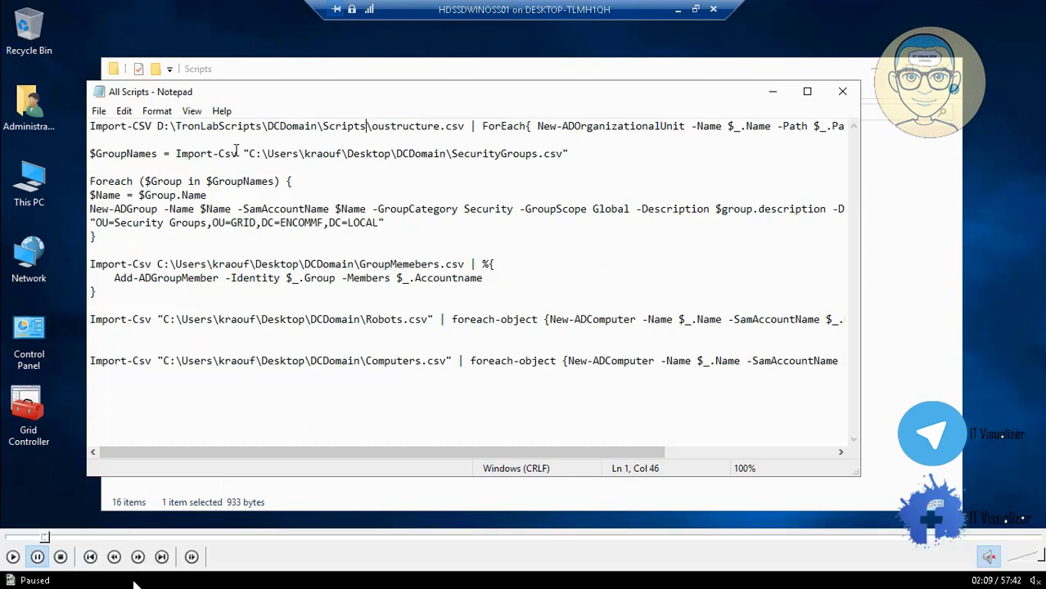
left_click(41, 538)
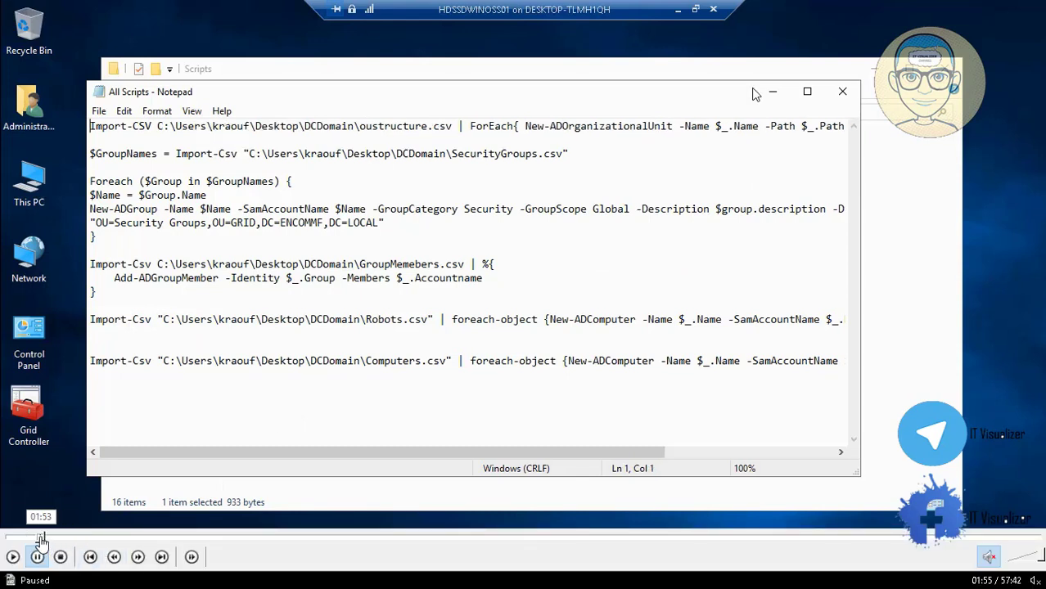
- Seek the tutorial video to where the Scripts path is copied and resume playback
left_click(36, 538)
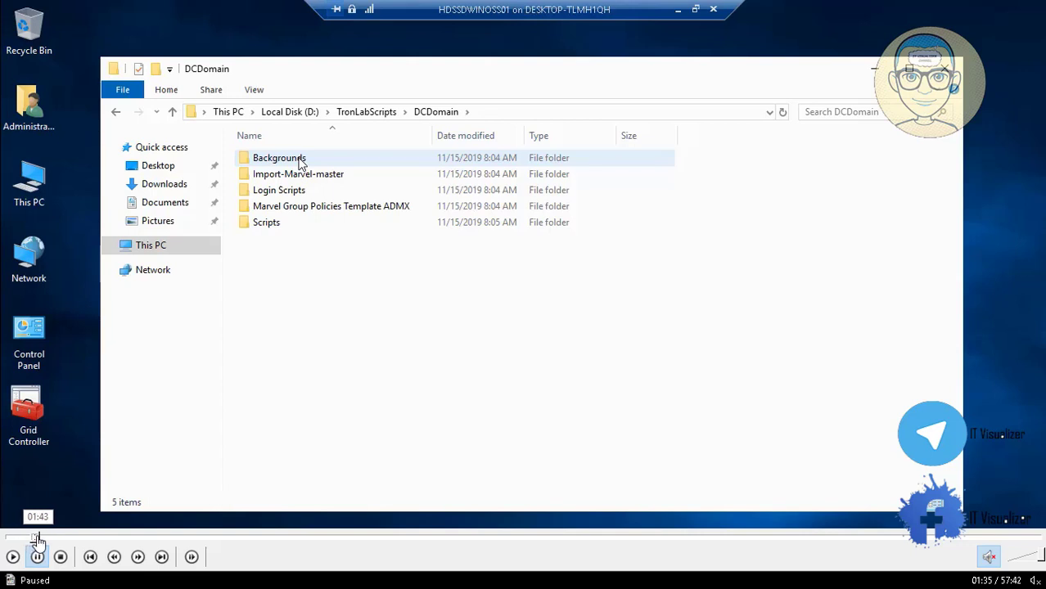
left_click(38, 539)
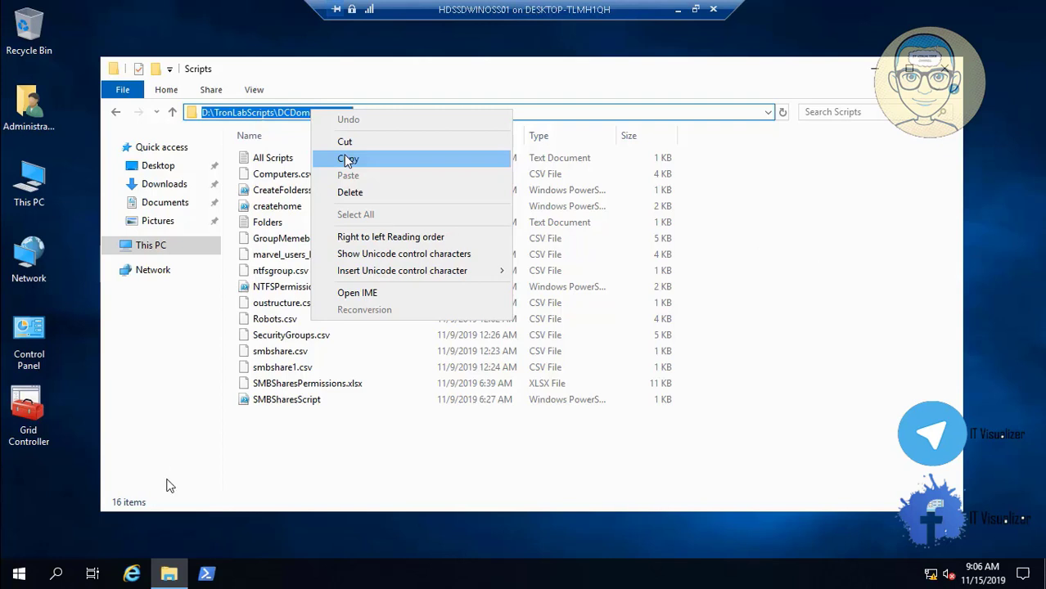
mouse_move(10, 556)
left_click(13, 557)
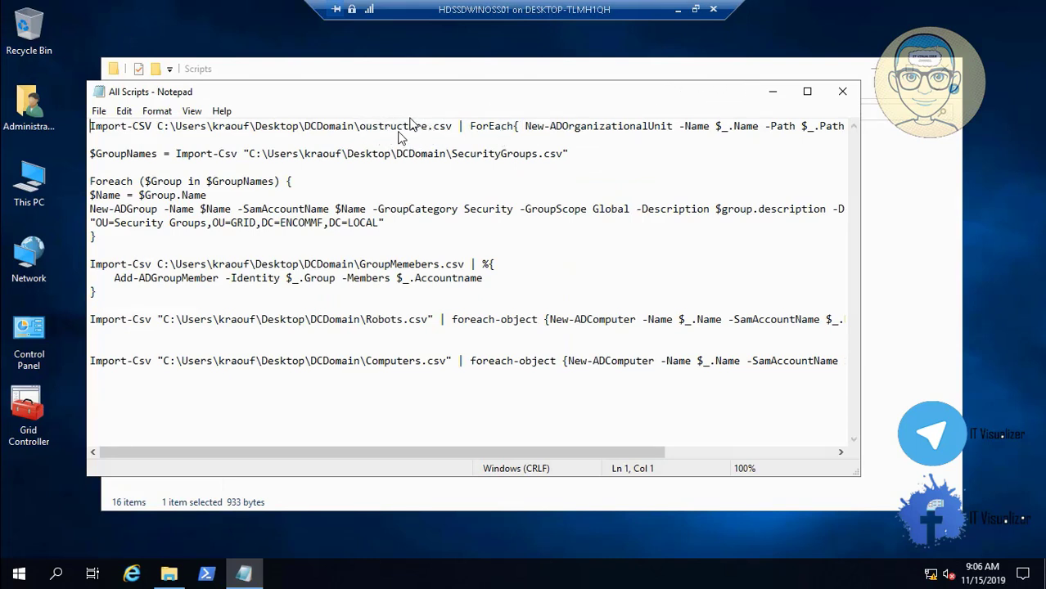
- Repoint the oustructure.csv and SecurityGroups.csv imports to D:\TronLabScripts\DCDomain\Scripts
left_click(355, 125)
key("BackSpace")
key("BackSpace")
key("BackSpace")
key("BackSpace")
key("BackSpace")
key("BackSpace")
key("BackSpace")
key("BackSpace")
key("BackSpace")
key("BackSpace")
key("BackSpace")
key("BackSpace")
key("BackSpace")
key("BackSpace")
key("BackSpace")
key("BackSpace")
key("BackSpace")
key("BackSpace")
key("BackSpace")
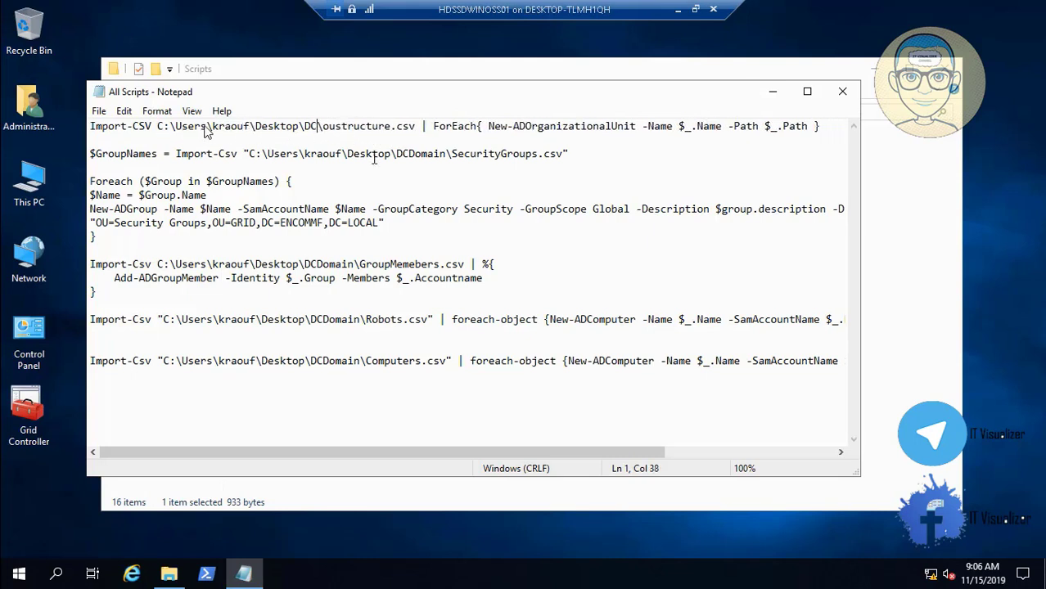
key("BackSpace")
key("BackSpace")
key("BackSpace")
key("BackSpace")
key("BackSpace")
key("BackSpace")
key("BackSpace")
key("BackSpace")
key("BackSpace")
key("BackSpace")
key("BackSpace")
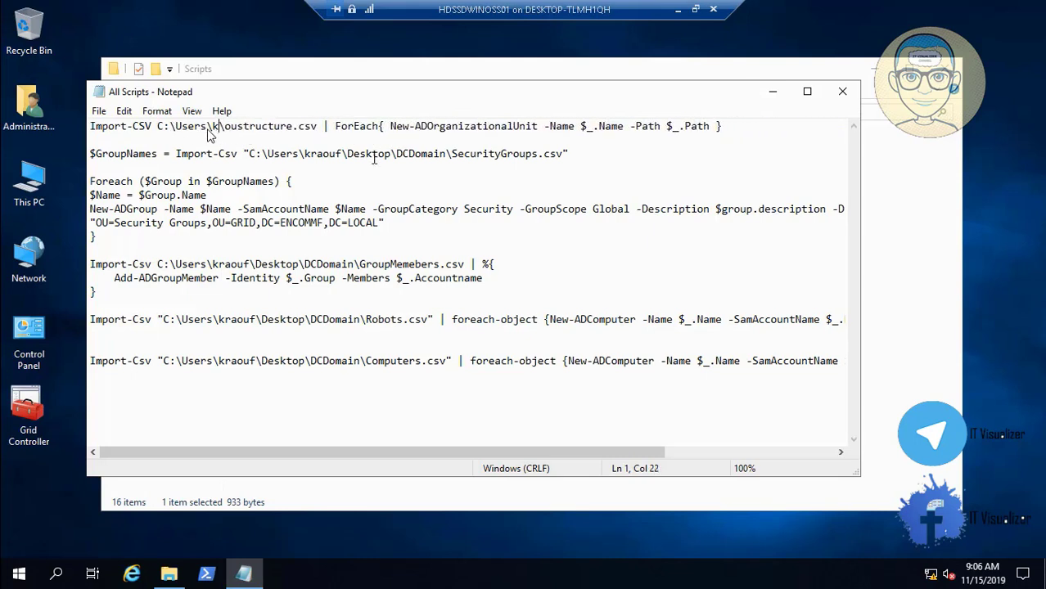
key("BackSpace")
key("BackSpace")
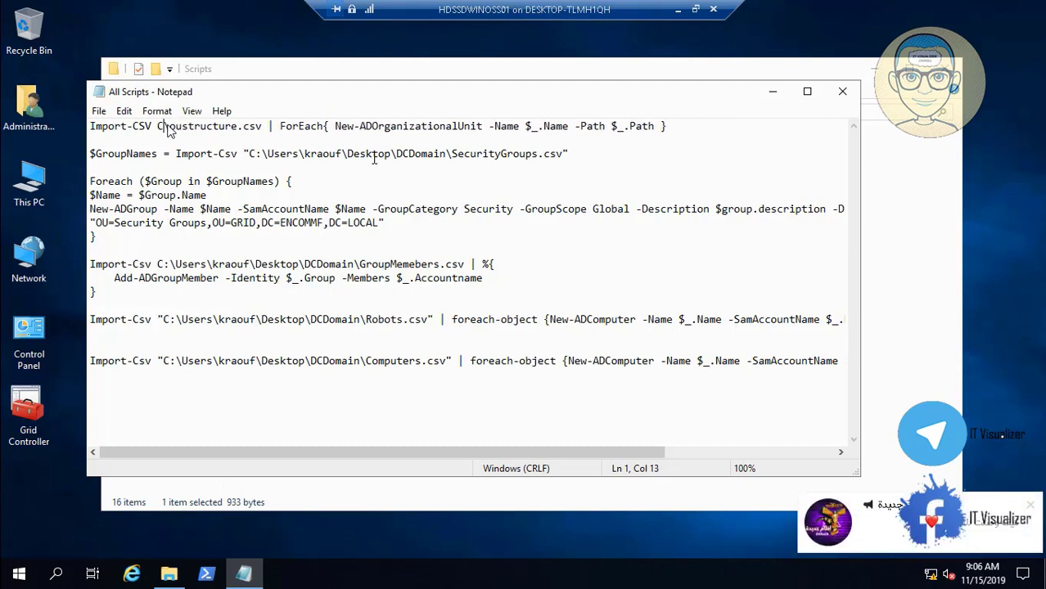
key("ctrl+v")
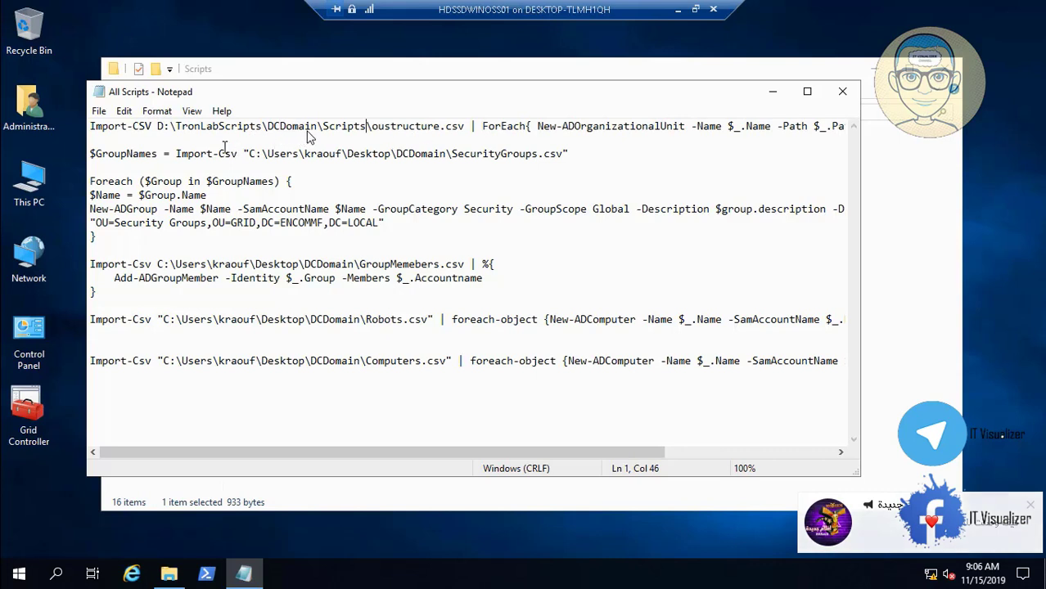
left_click(447, 153)
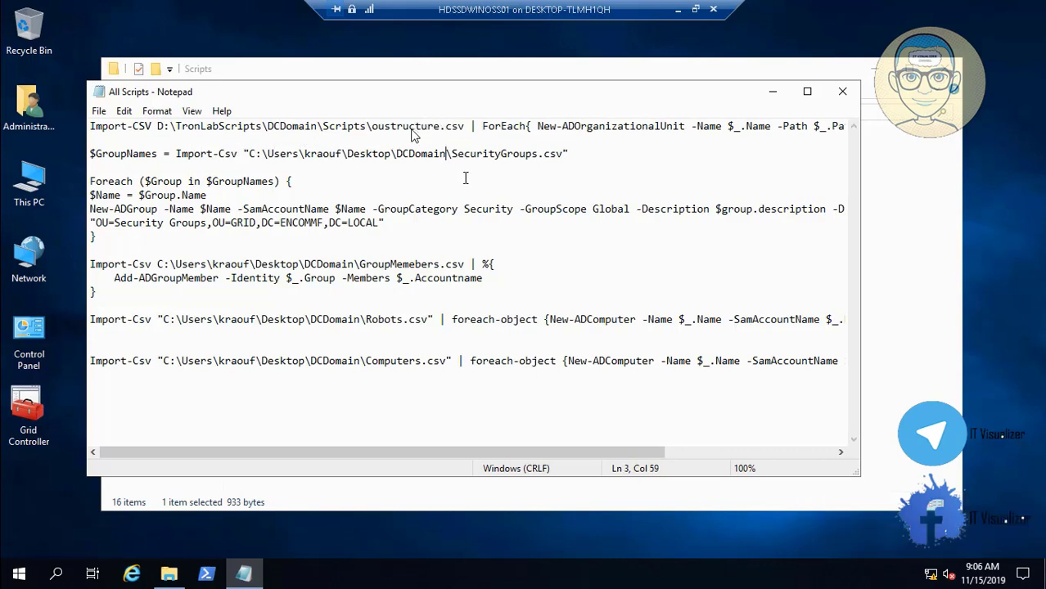
key("BackSpace")
key("BackSpace")
key("BackSpace")
key("BackSpace")
key("BackSpace")
key("BackSpace")
key("BackSpace")
key("BackSpace")
key("BackSpace")
key("BackSpace")
key("BackSpace")
key("BackSpace")
key("BackSpace")
key("BackSpace")
key("BackSpace")
key("BackSpace")
key("BackSpace")
key("BackSpace")
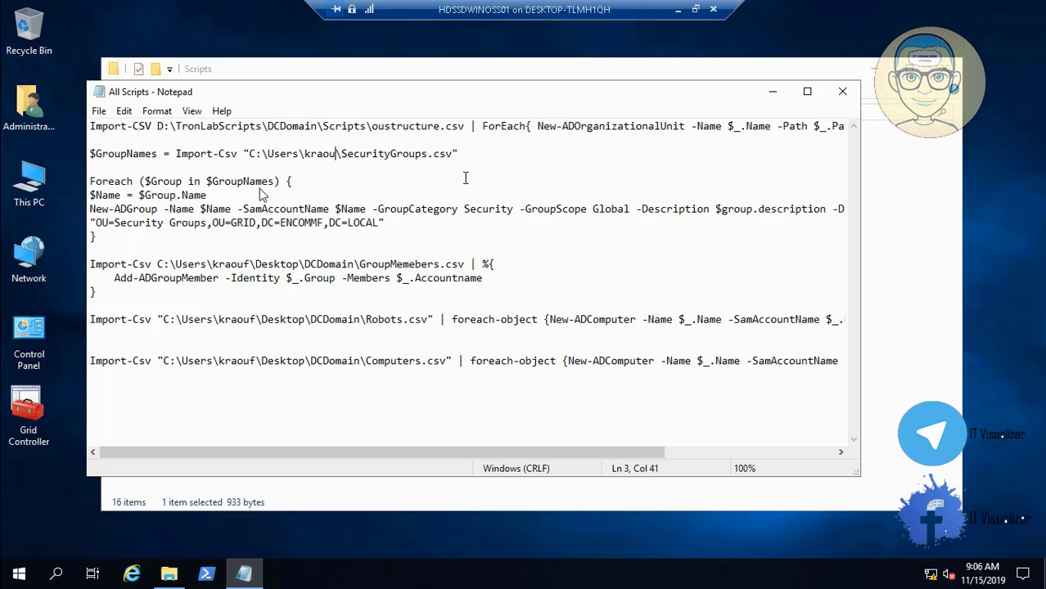
key("BackSpace")
key("BackSpace")
key("BackSpace")
key("BackSpace")
key("BackSpace")
key("BackSpace")
key("BackSpace")
key("BackSpace")
key("BackSpace")
key("BackSpace")
key("BackSpace")
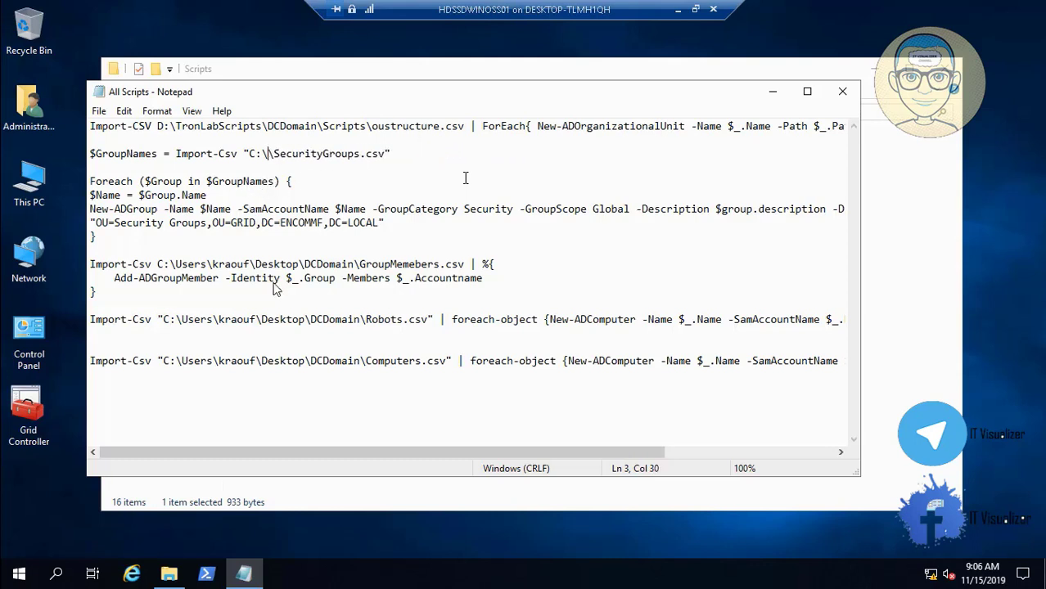
key("BackSpace")
key("BackSpace")
key("BackSpace")
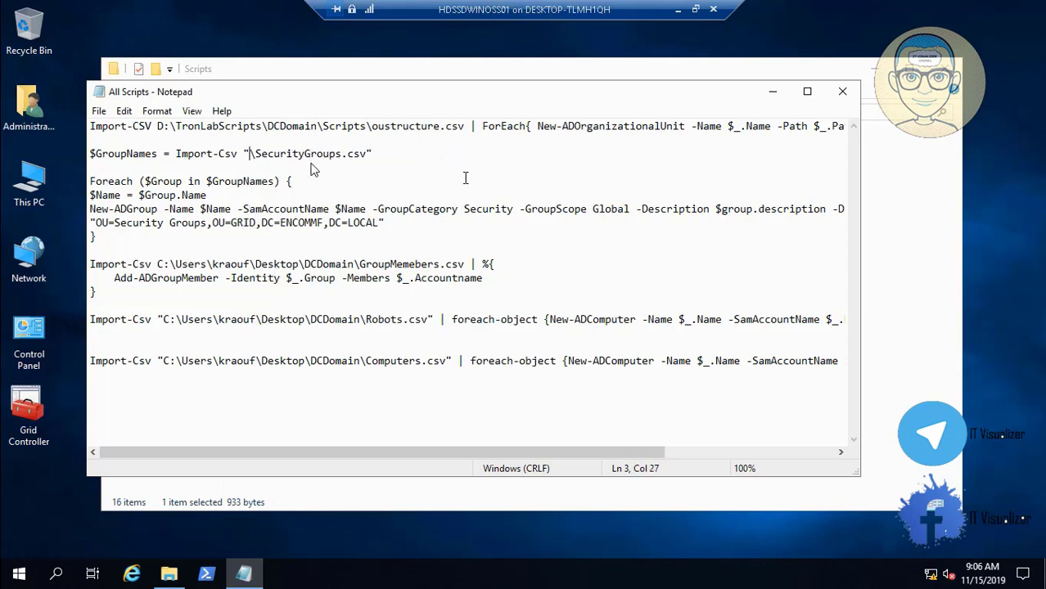
type("D:\\TronLabScripts\\DCDomain\\Scripts")
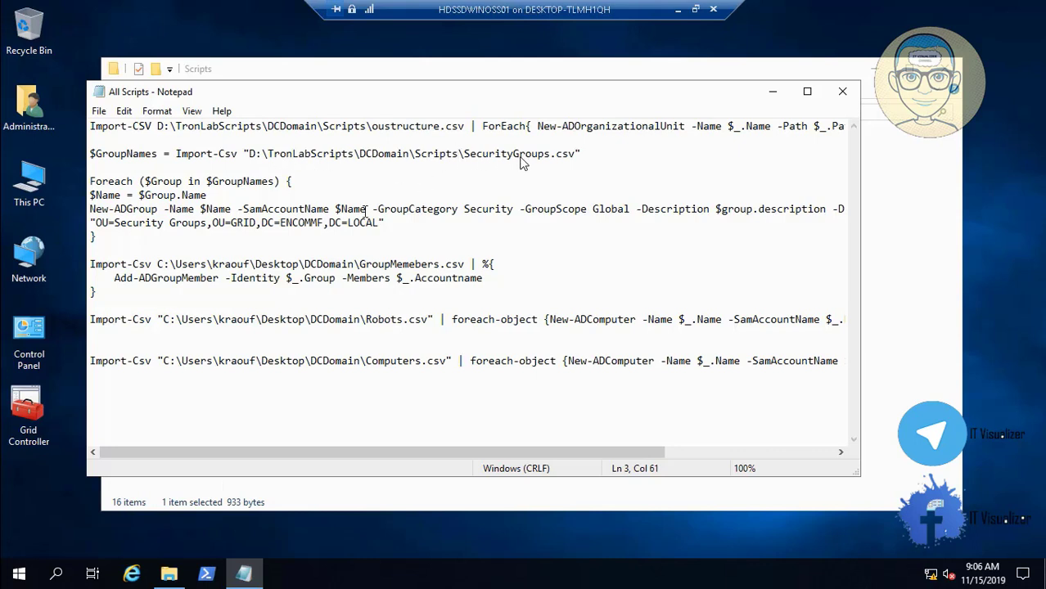
- Repoint the GroupMemebers.csv, Robots.csv and Computers.csv imports to the same Scripts path
left_click(352, 264)
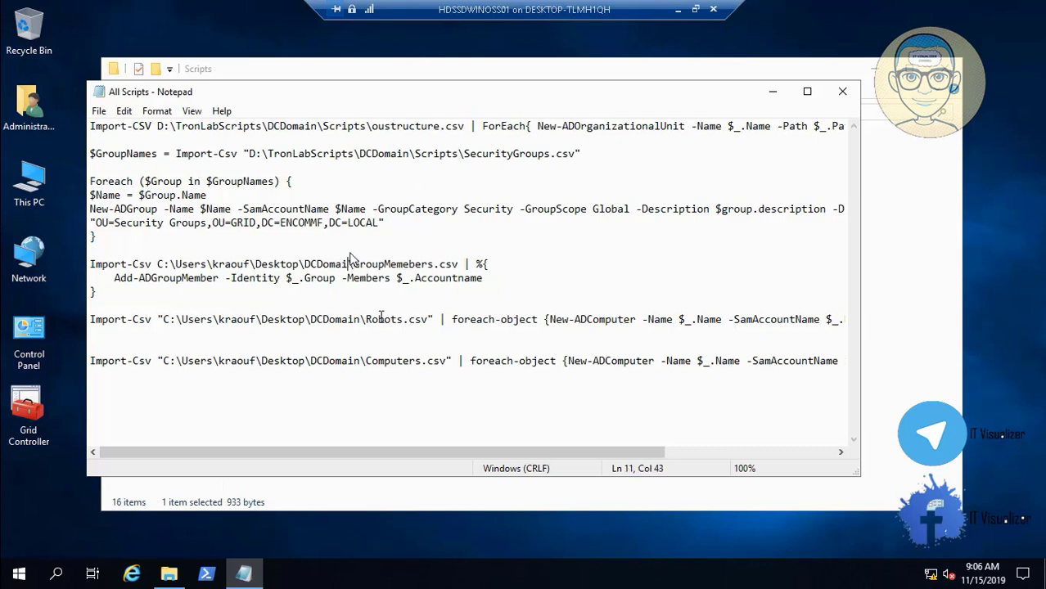
key("BackSpace")
key("BackSpace")
key("BackSpace")
key("BackSpace")
key("BackSpace")
key("BackSpace")
key("BackSpace")
key("BackSpace")
key("BackSpace")
key("BackSpace")
key("BackSpace")
key("BackSpace")
key("BackSpace")
key("BackSpace")
key("BackSpace")
key("BackSpace")
key("BackSpace")
key("BackSpace")
key("BackSpace")
key("BackSpace")
key("BackSpace")
key("BackSpace")
key("BackSpace")
key("BackSpace")
key("BackSpace")
key("BackSpace")
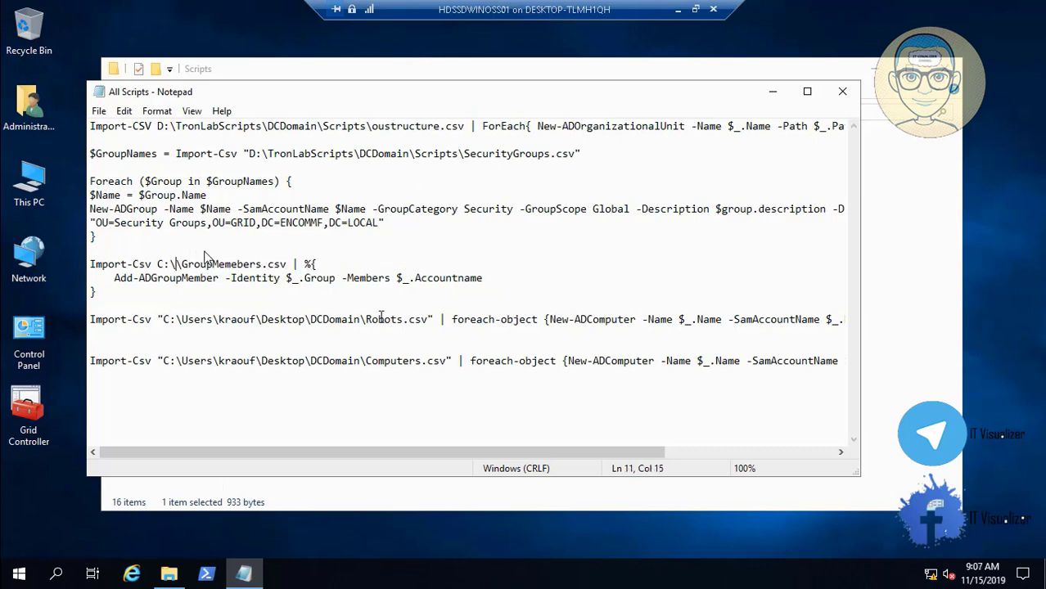
type("D:\\TronLabScripts\\DCDomain\\Scripts")
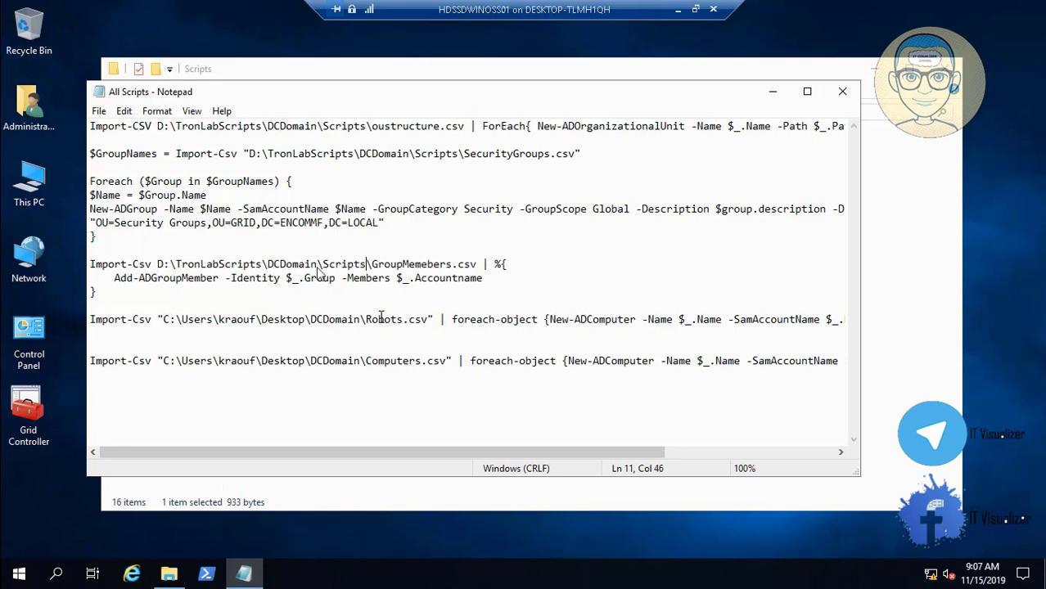
left_click(365, 320)
key("BackSpace")
key("BackSpace")
key("BackSpace")
key("BackSpace")
key("BackSpace")
key("BackSpace")
key("BackSpace")
key("BackSpace")
key("BackSpace")
key("BackSpace")
key("BackSpace")
key("BackSpace")
key("BackSpace")
key("BackSpace")
key("BackSpace")
key("BackSpace")
key("BackSpace")
key("BackSpace")
key("BackSpace")
key("BackSpace")
key("BackSpace")
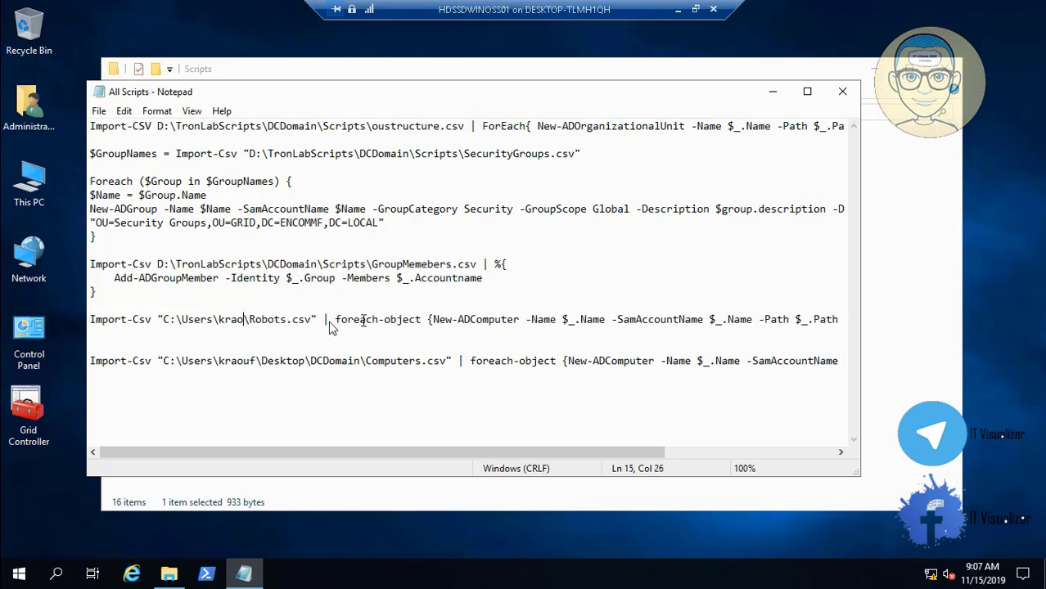
key("BackSpace")
key("BackSpace")
key("BackSpace")
key("BackSpace")
key("BackSpace")
key("BackSpace")
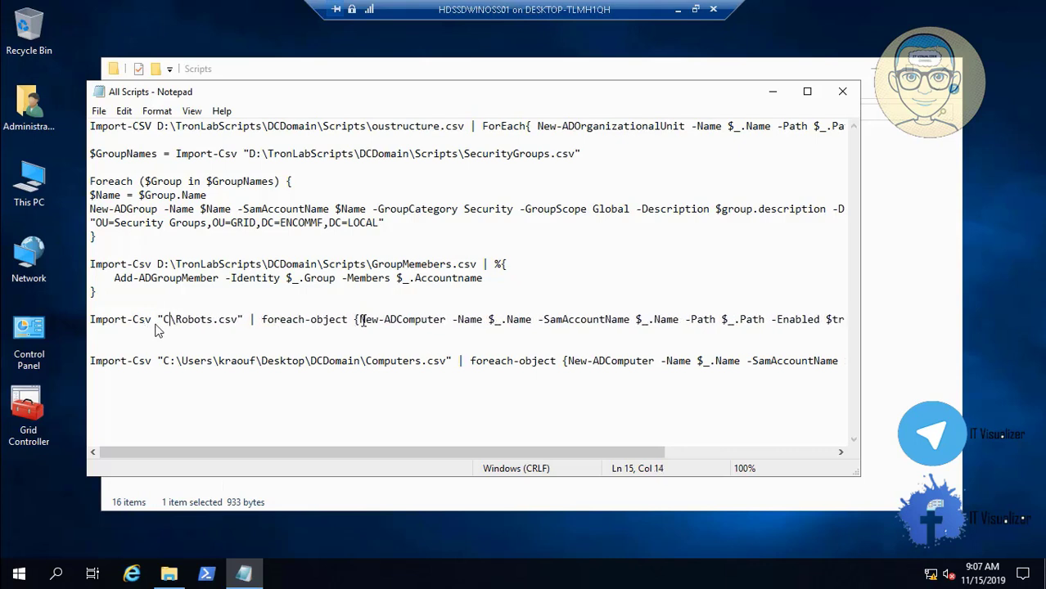
type("D:\\TronLabScripts\\DCDomain\\Scripts")
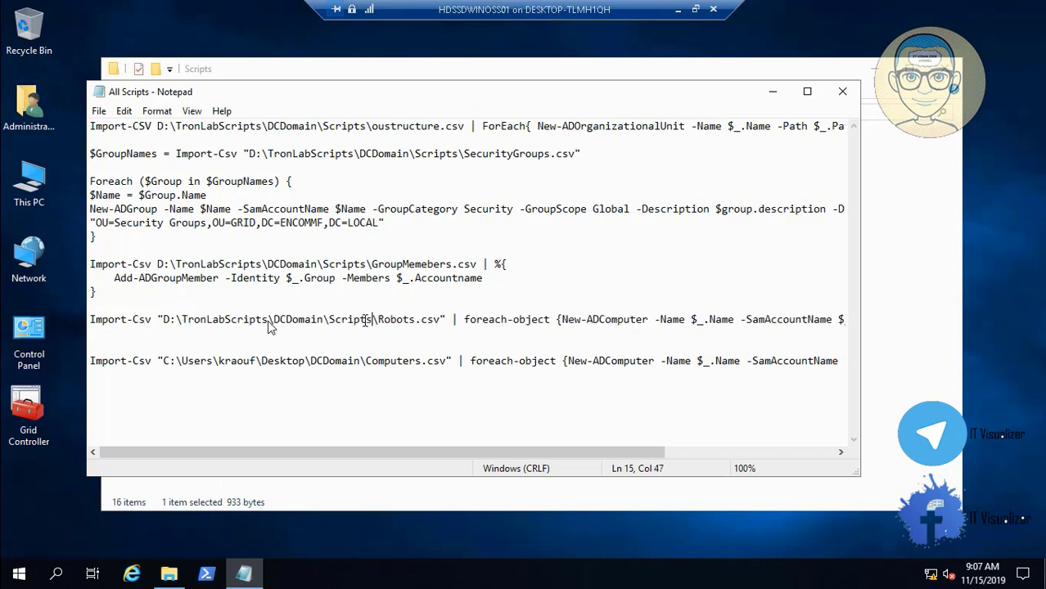
left_click(361, 361)
key("BackSpace")
key("BackSpace")
key("BackSpace")
key("BackSpace")
key("BackSpace")
key("BackSpace")
key("BackSpace")
key("BackSpace")
key("BackSpace")
key("BackSpace")
key("BackSpace")
key("BackSpace")
key("BackSpace")
key("BackSpace")
key("BackSpace")
key("BackSpace")
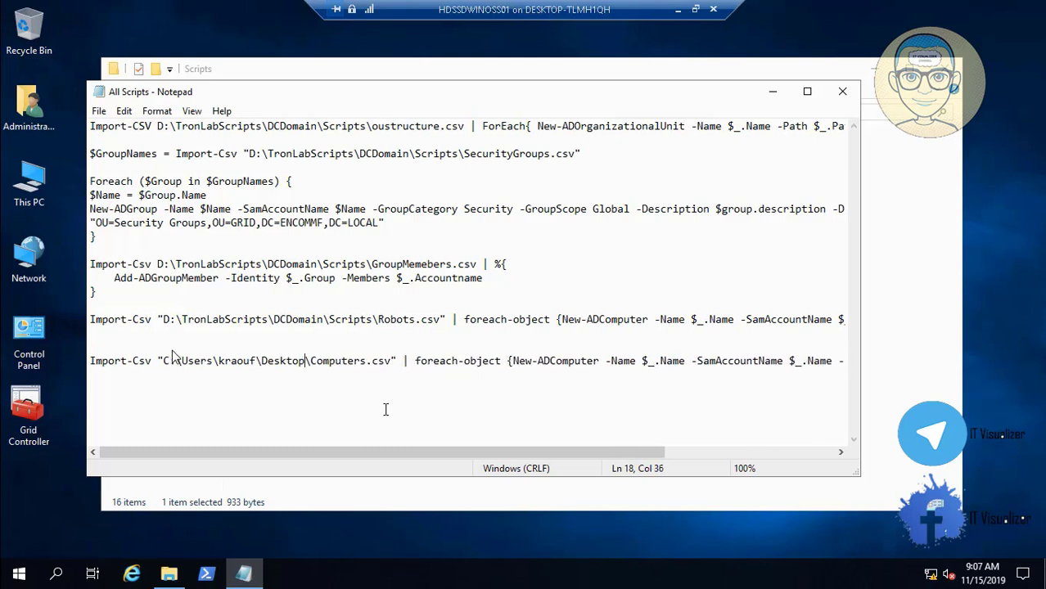
key("BackSpace")
key("BackSpace")
key("BackSpace")
key("BackSpace")
key("BackSpace")
key("BackSpace")
key("BackSpace")
key("BackSpace")
key("BackSpace")
key("BackSpace")
key("BackSpace")
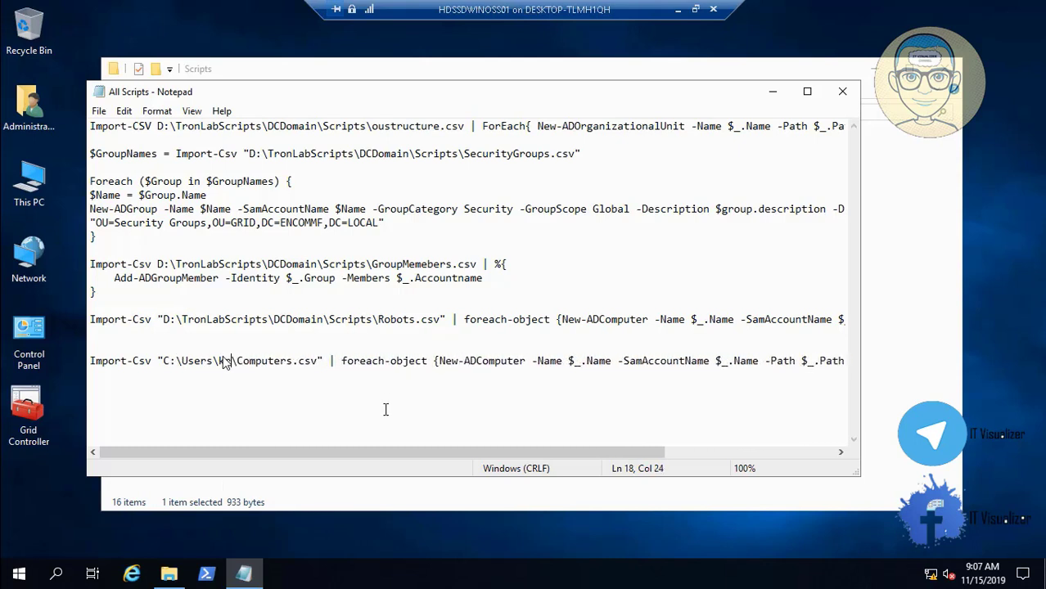
key("BackSpace")
key("BackSpace")
key("BackSpace")
key("BackSpace")
key("BackSpace")
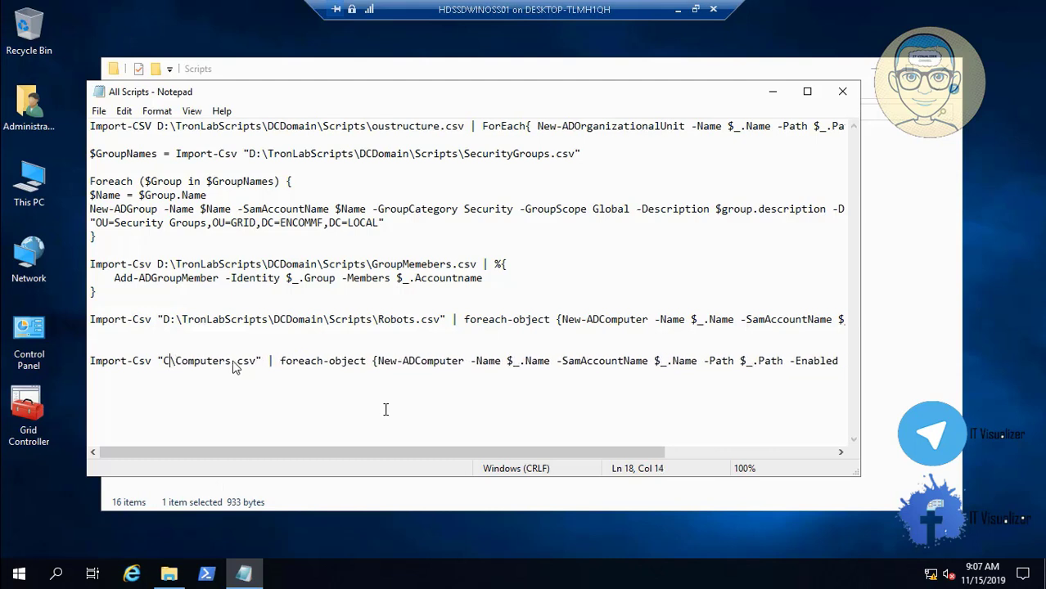
type("D:\\TronLabScripts\\DCDomain\\Scripts")
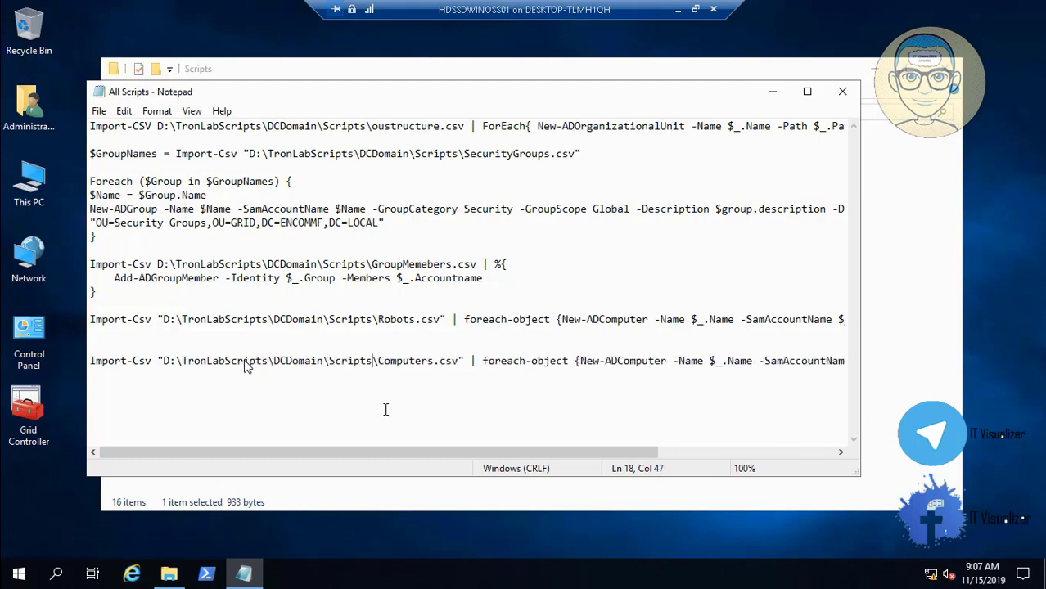
- Save All Scripts and select the OU-structure import line
left_click(99, 111)
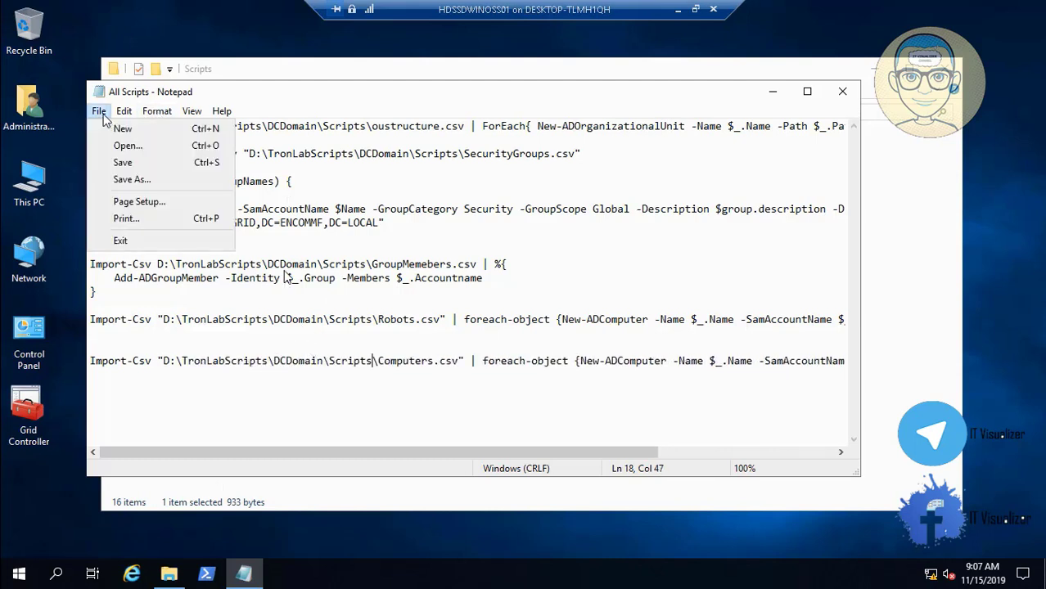
left_click(131, 158)
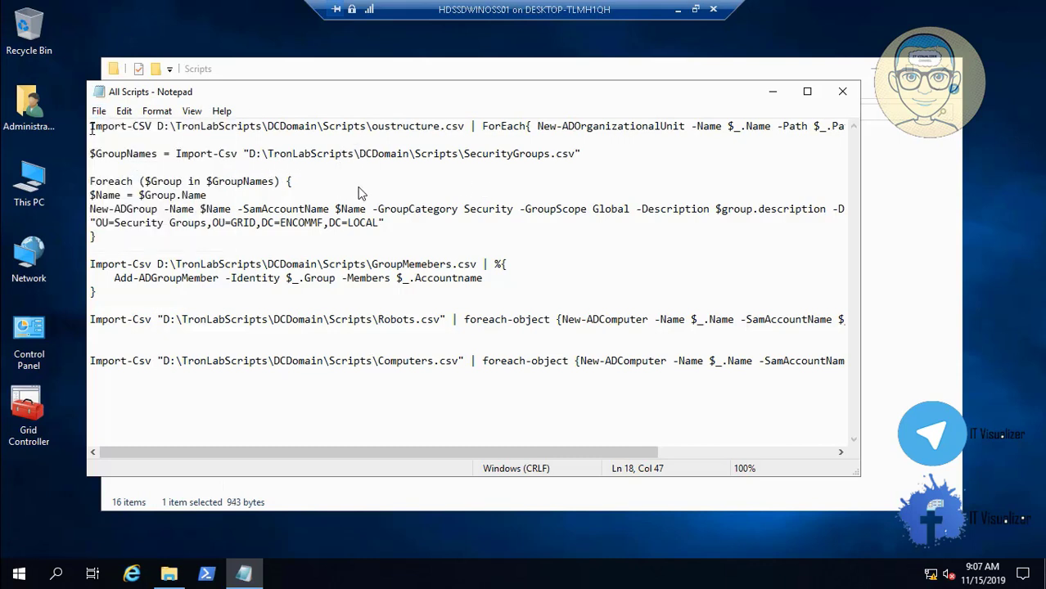
left_click_drag(91, 128, 378, 146)
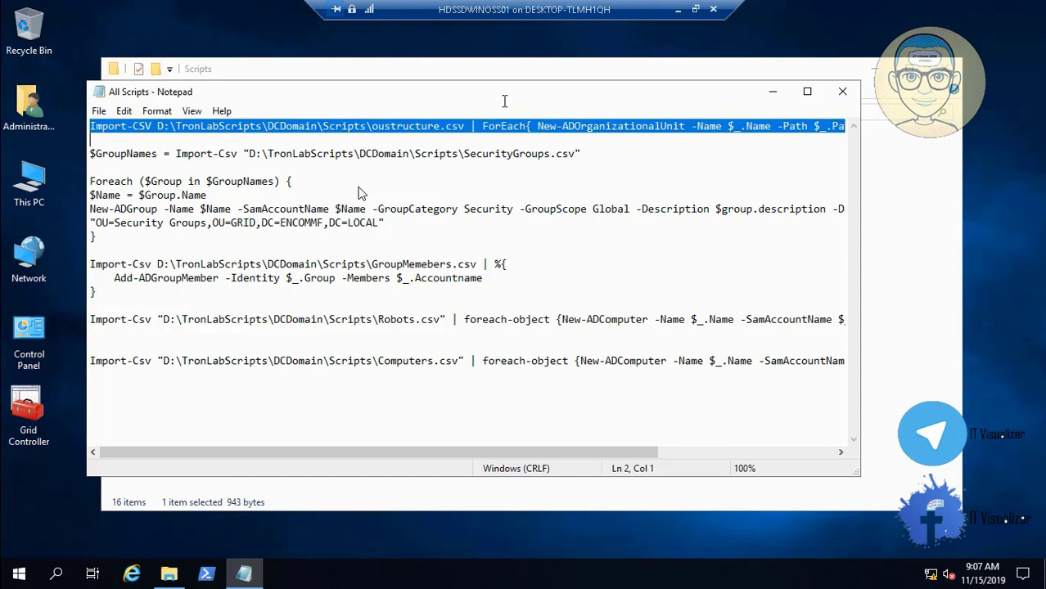
- Copy the Scripts folder path from the File Explorer address bar
left_click(773, 91)
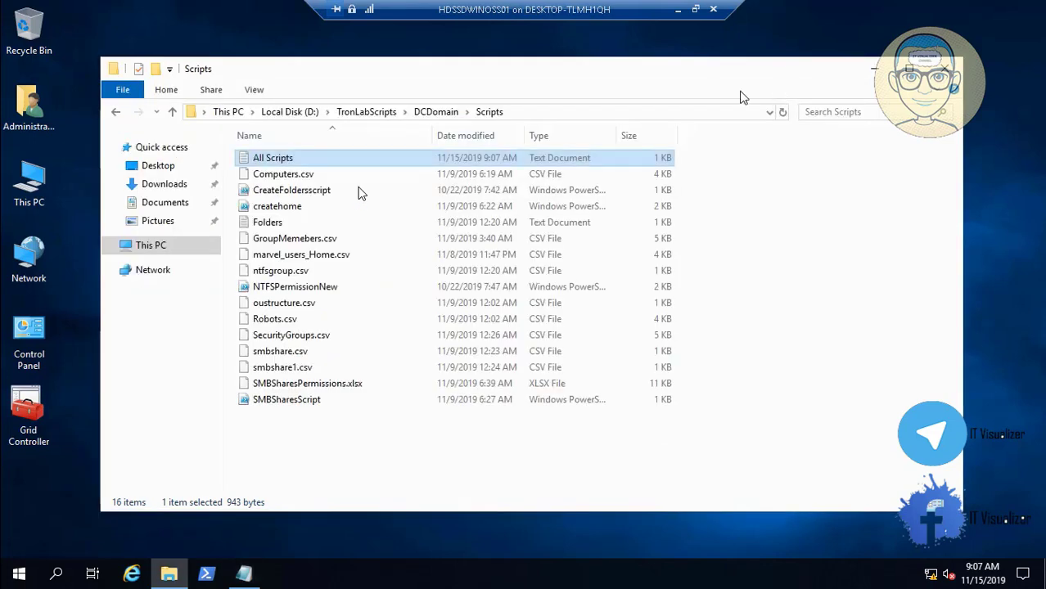
left_click(517, 116)
right_click(313, 109)
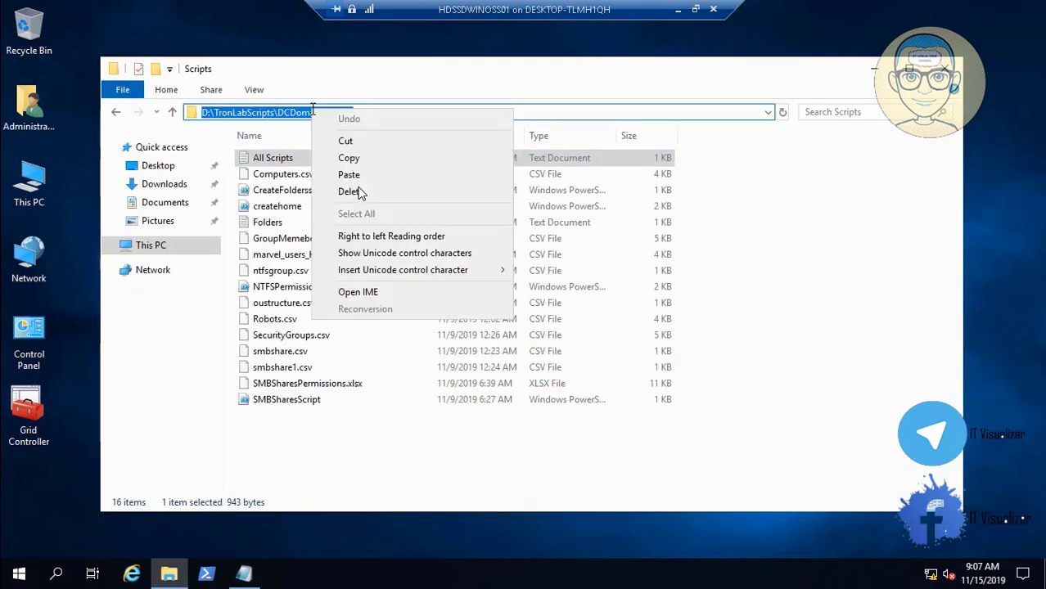
left_click(342, 157)
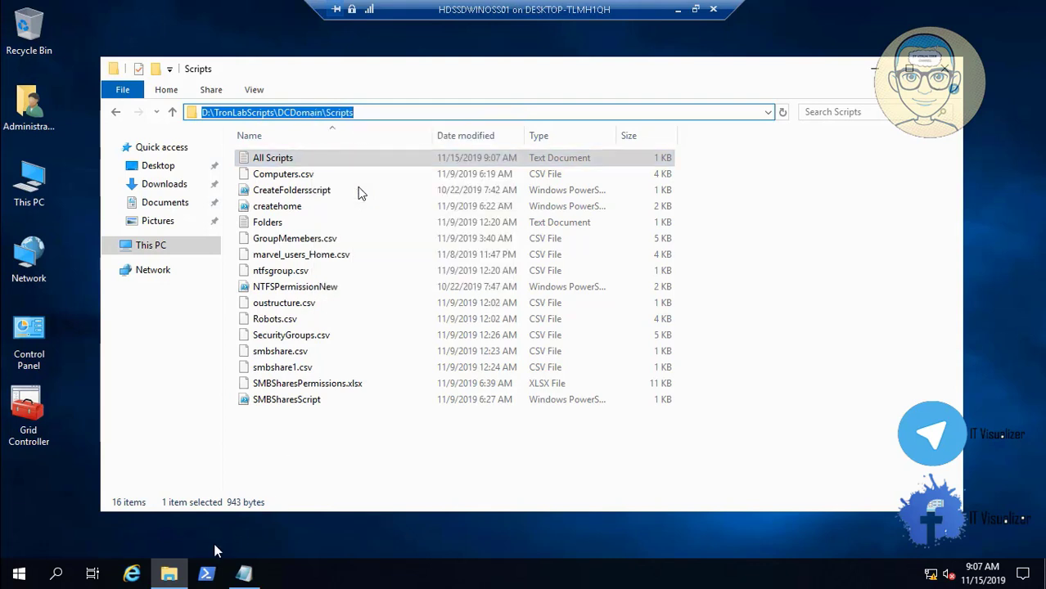
- Launch PowerShell as administrator from the taskbar
left_click(208, 575)
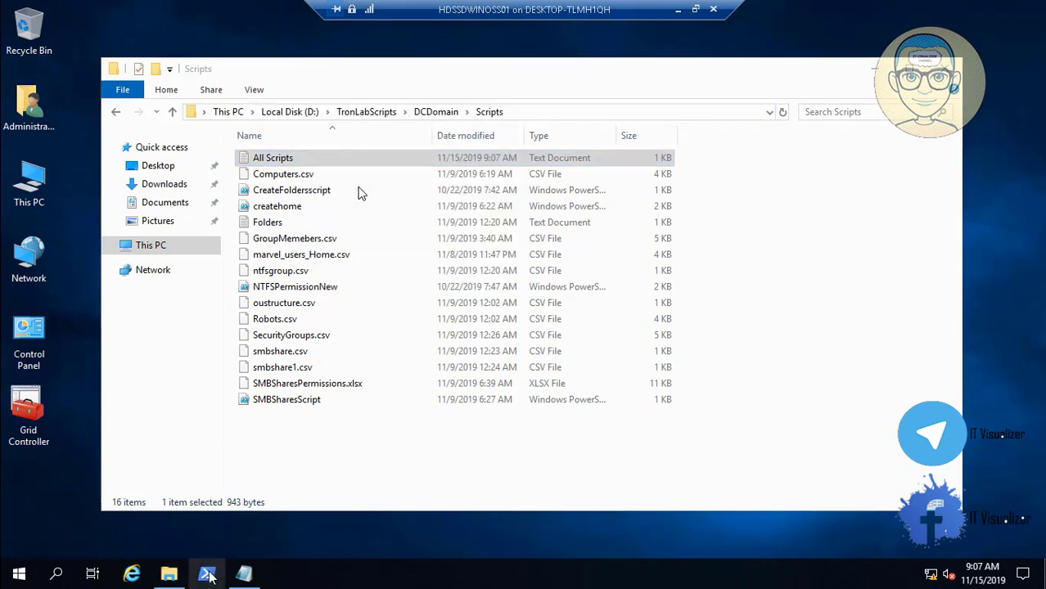
right_click(208, 575)
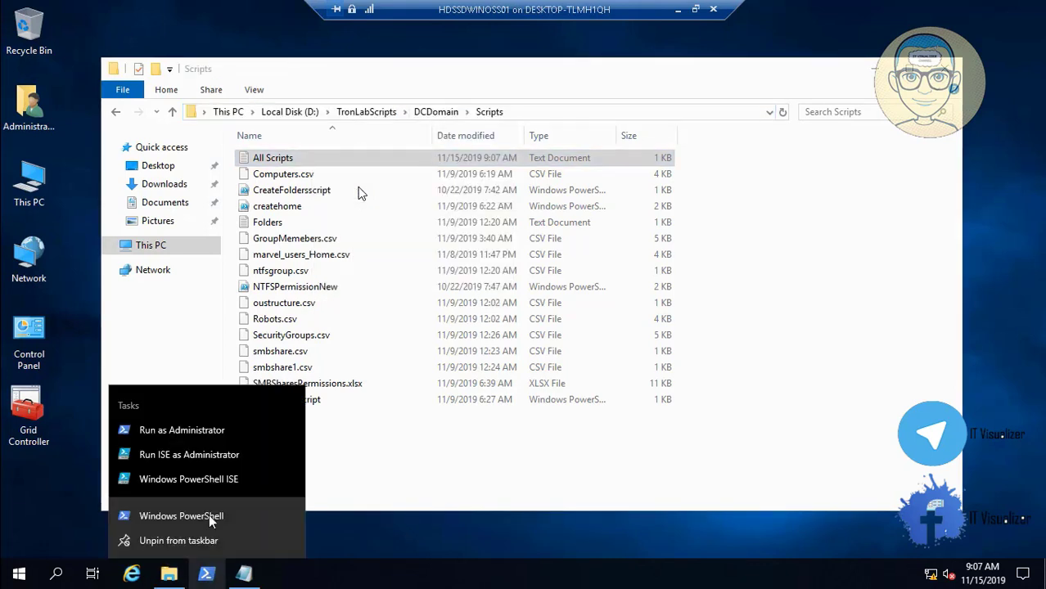
left_click(212, 438)
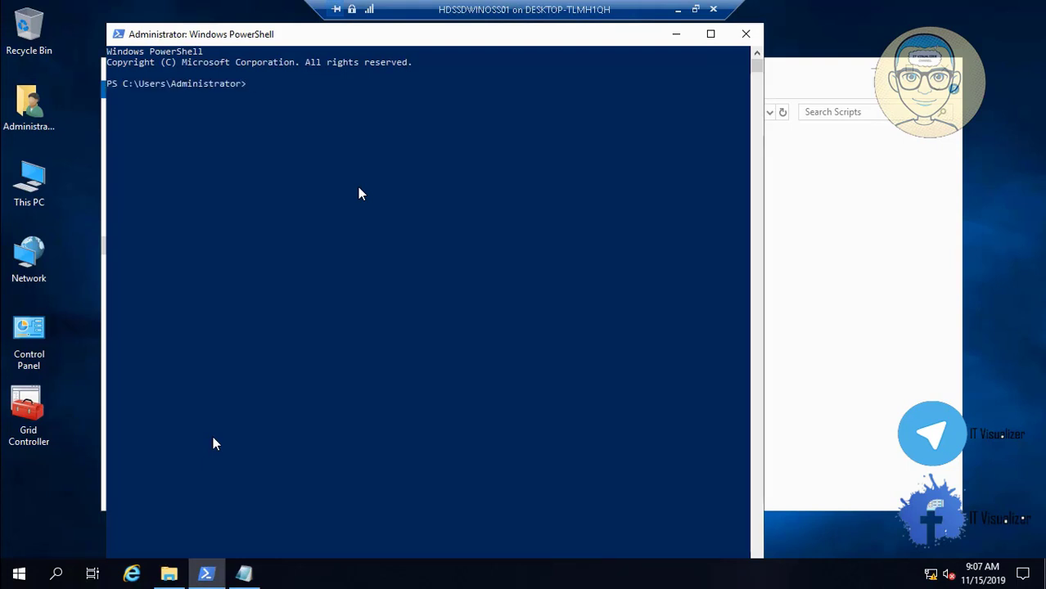
- Change directory in PowerShell to the pasted Scripts folder path
type("cd")
key("ctrl+v")
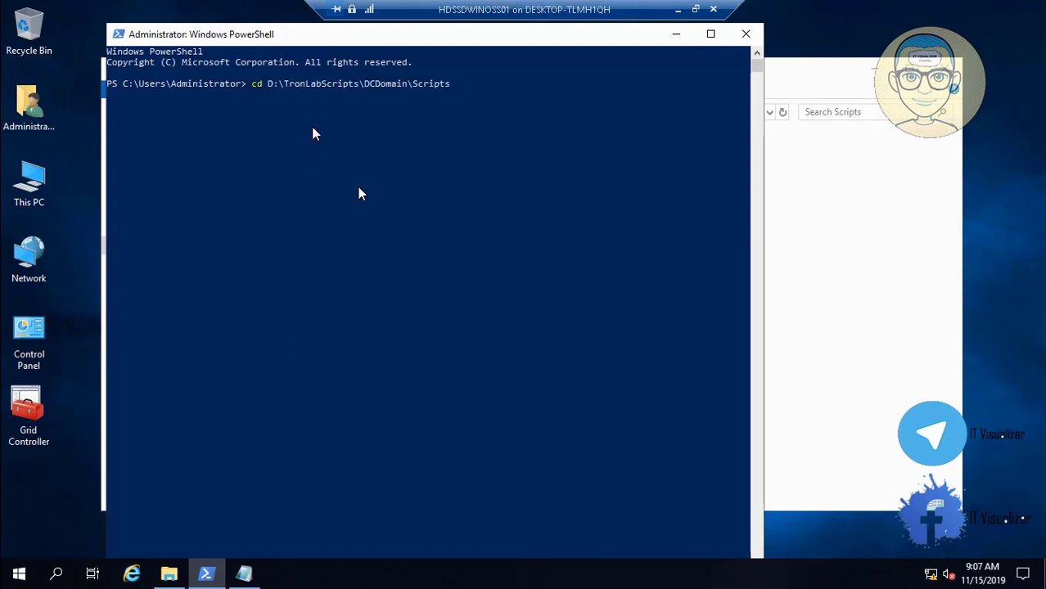
key("Return")
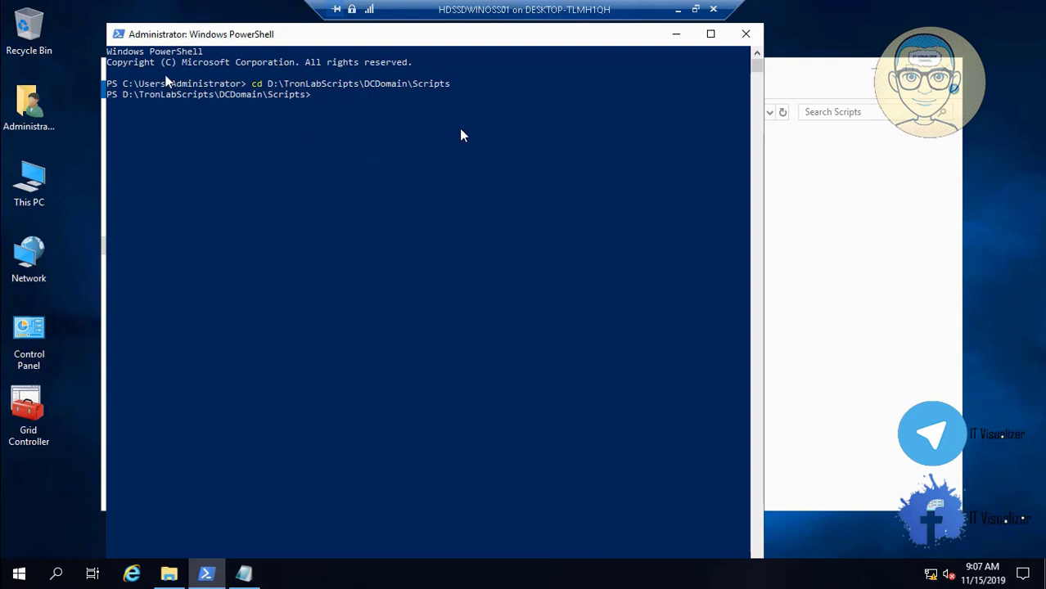
- Run the oustructure.csv New-ADOrganizationalUnit import copied from All Scripts, then launch Grid Controller
left_click(676, 34)
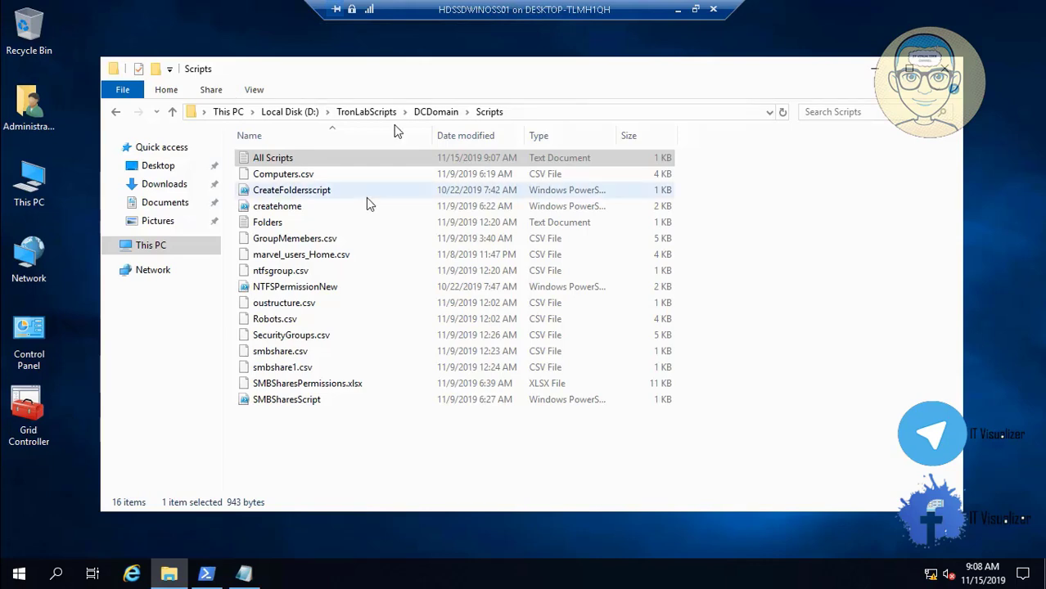
left_click(244, 574)
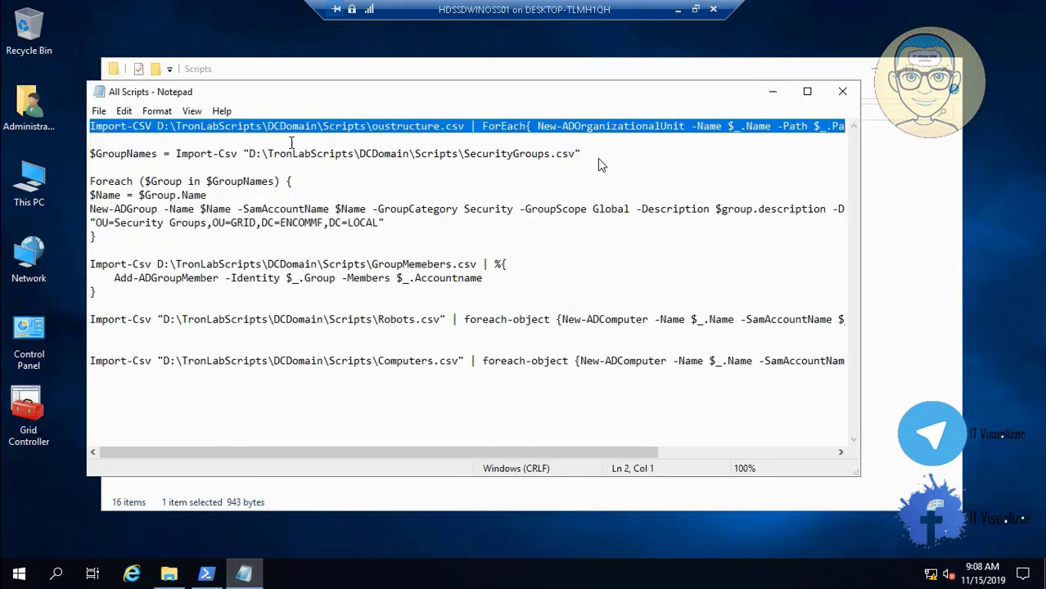
right_click(299, 127)
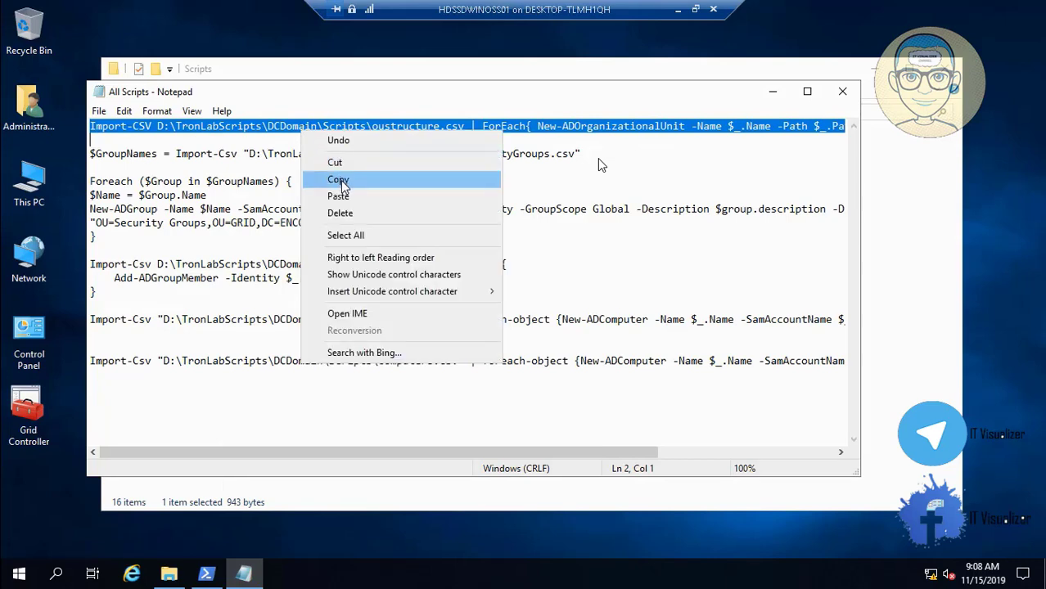
left_click(342, 181)
left_click(771, 92)
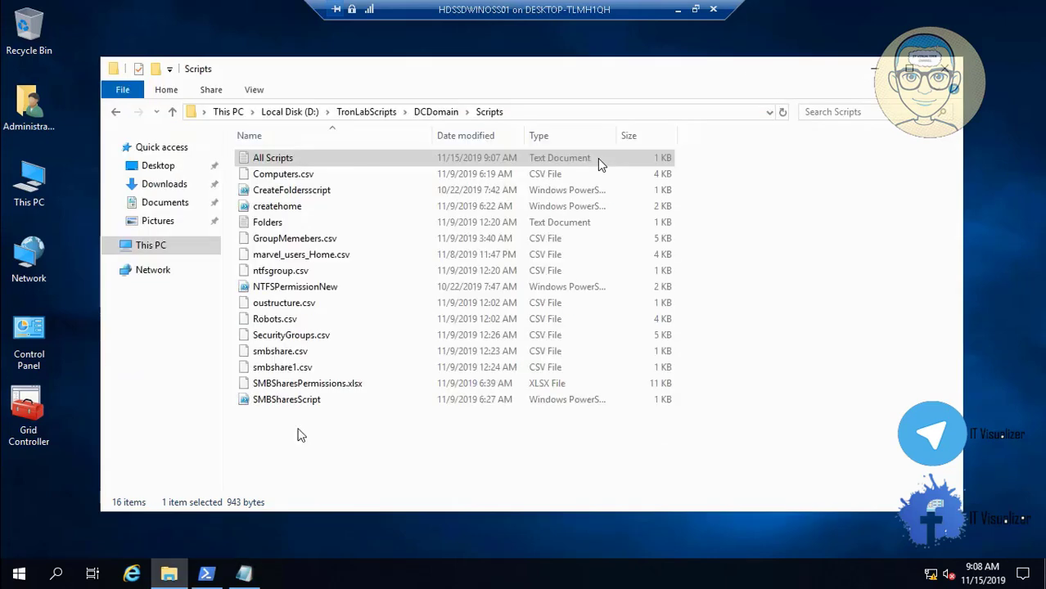
left_click(205, 574)
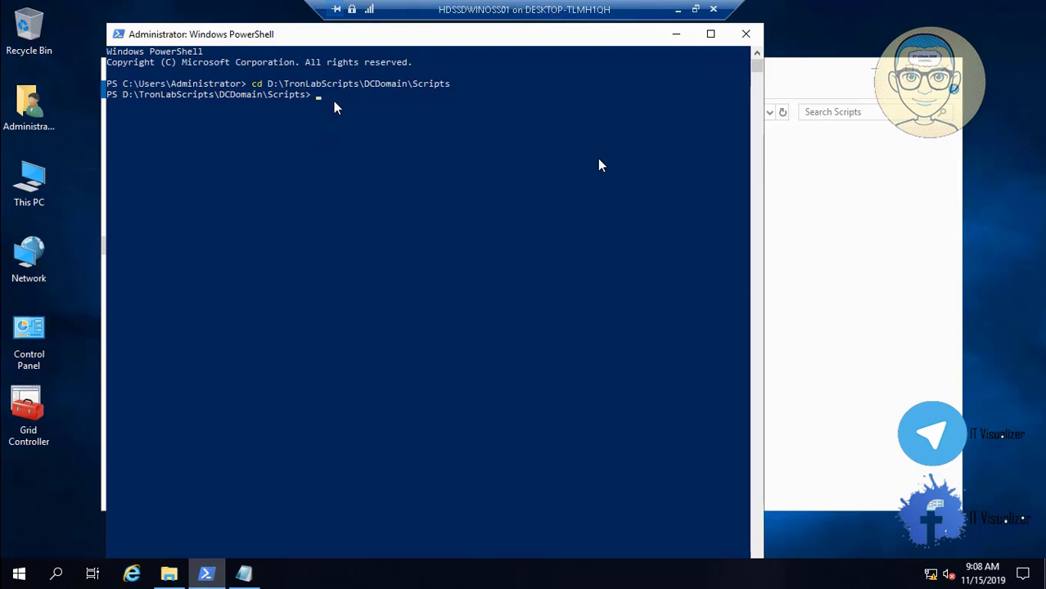
key("ctrl+v")
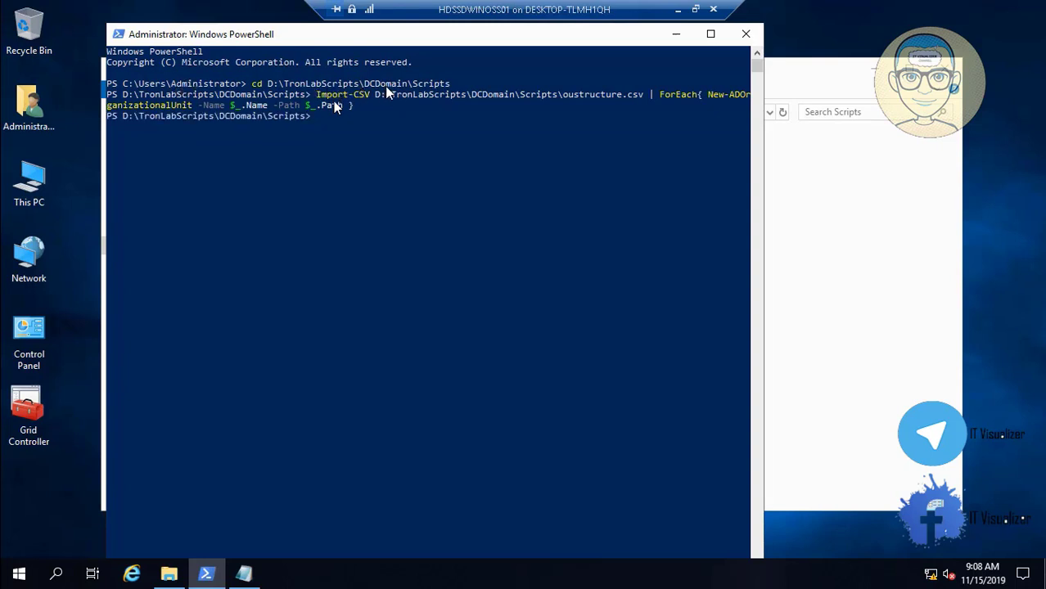
double_click(6, 422)
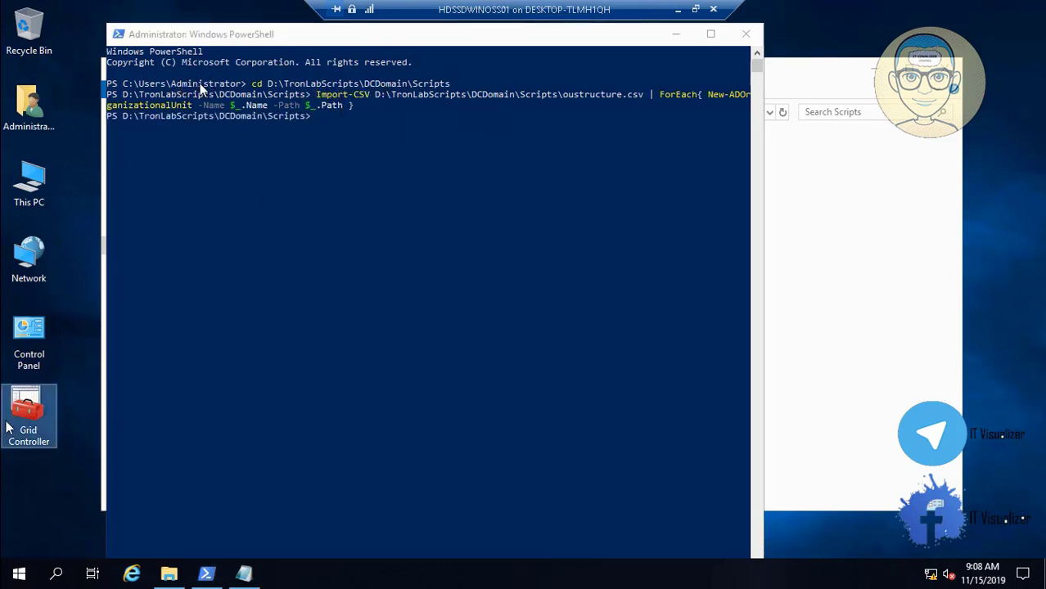
left_click(676, 33)
- Open the import_marvel script in Import-Marvel-master for editing
left_click(436, 111)
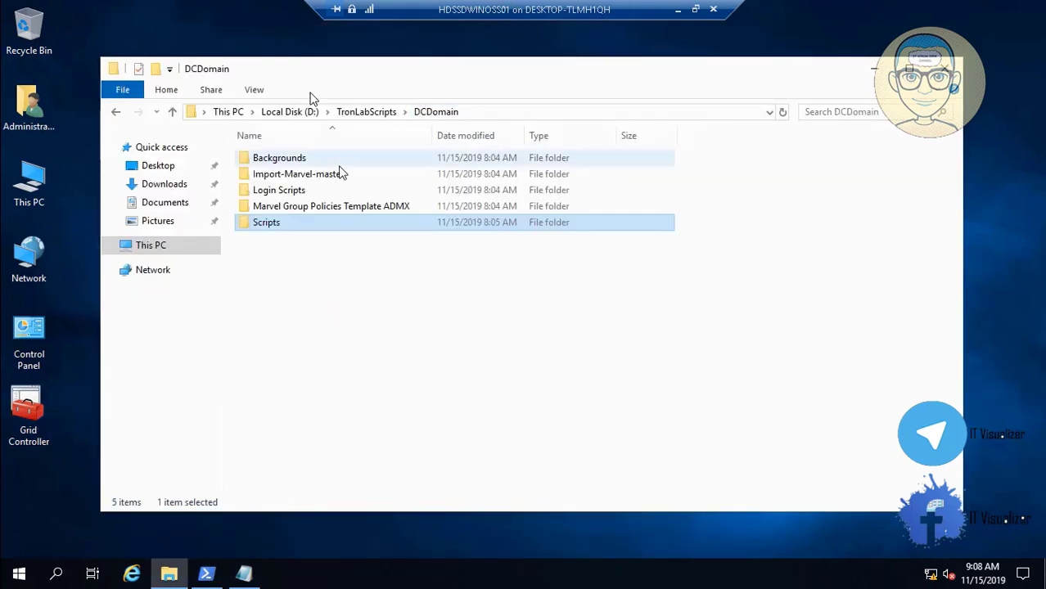
double_click(321, 175)
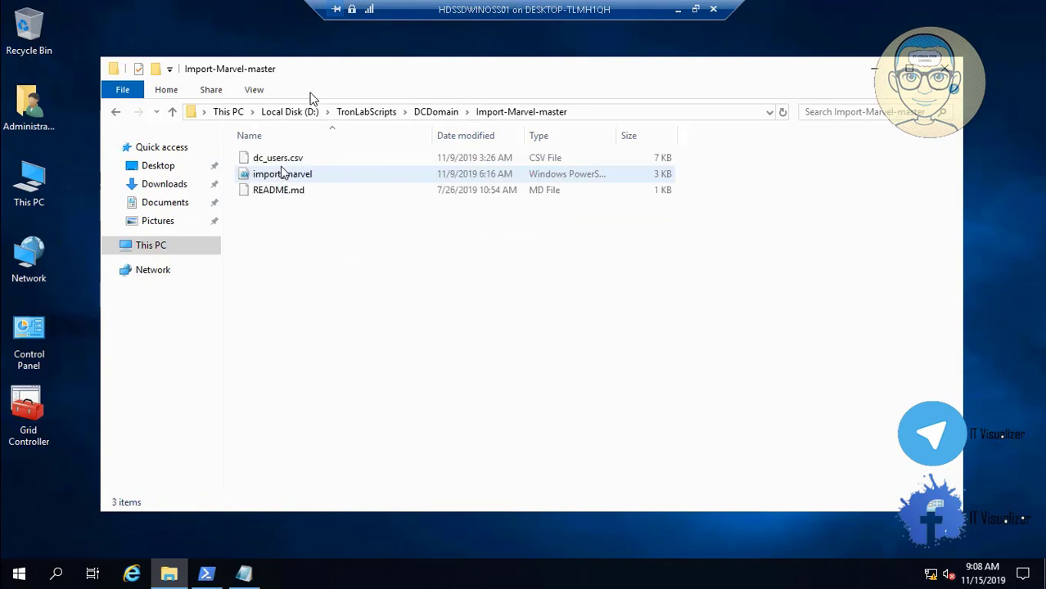
right_click(292, 177)
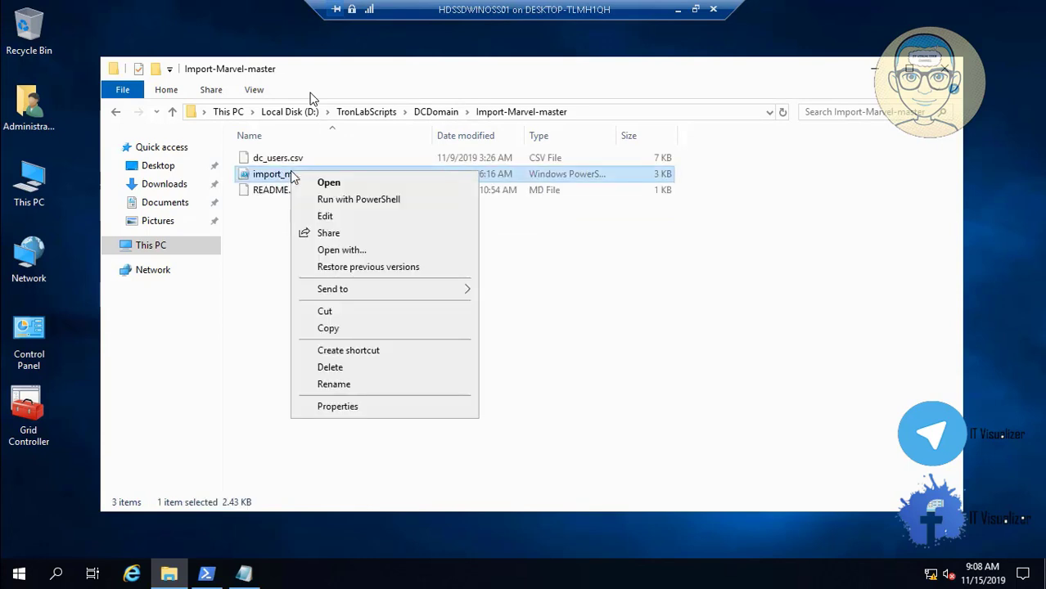
left_click(335, 217)
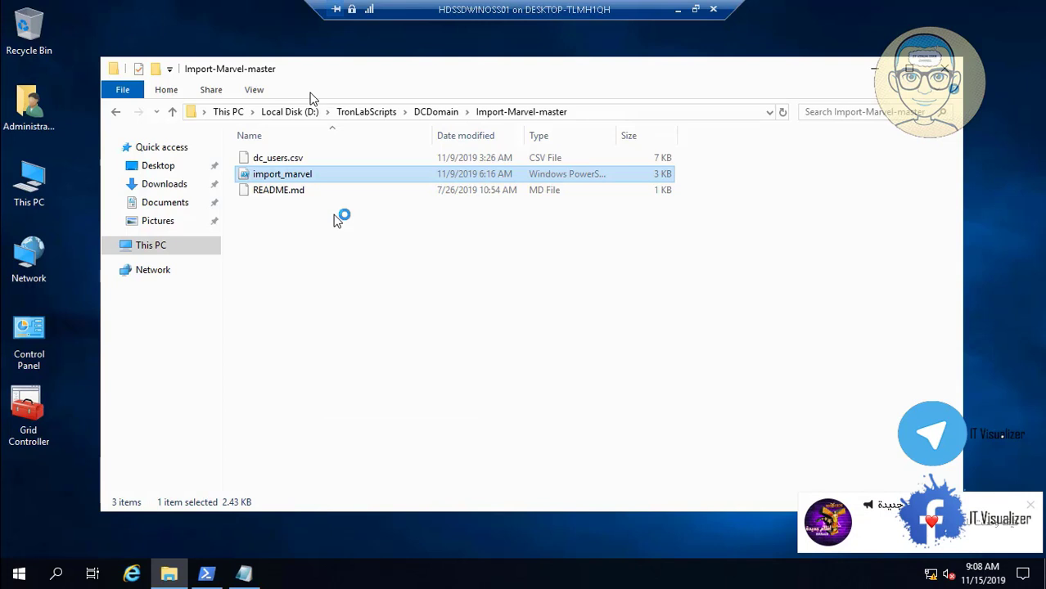
- Copy the D:\TronLabScripts\DCDomain\Import-Marvel-master path and minimize File Explorer
left_click(598, 112)
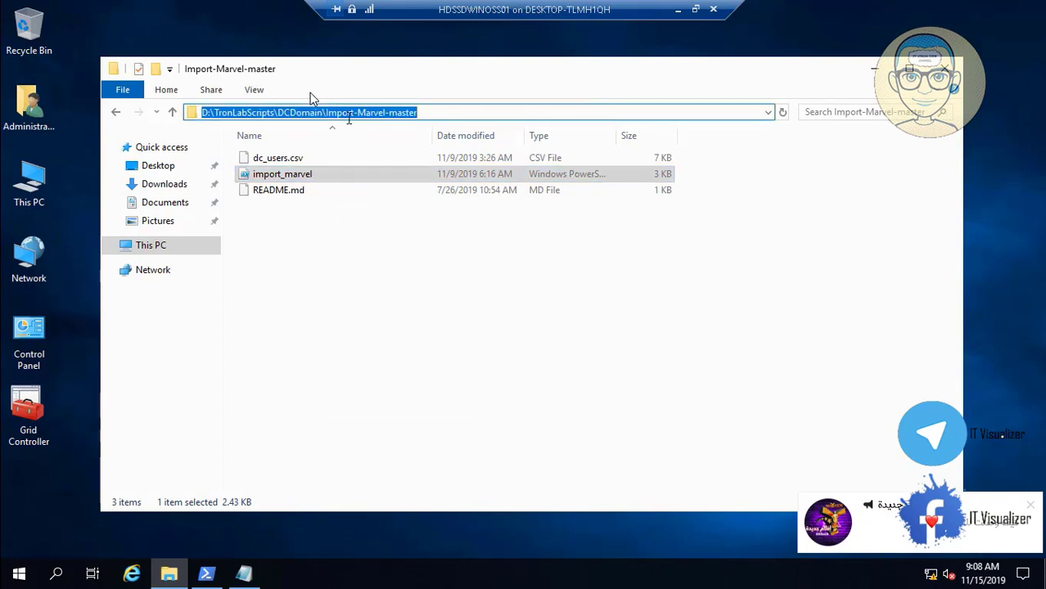
right_click(344, 111)
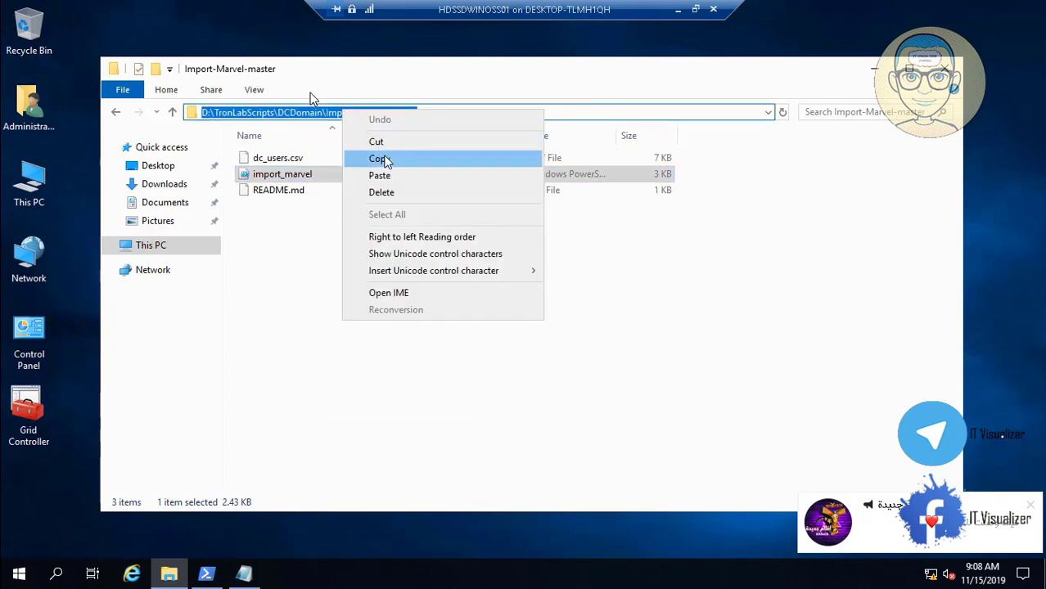
left_click(385, 158)
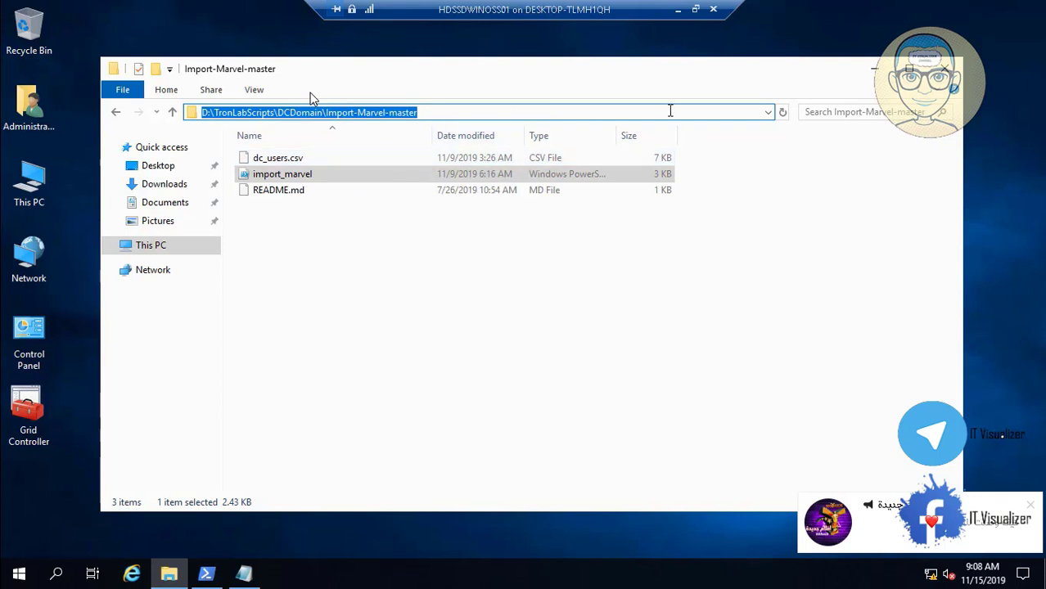
left_click(871, 73)
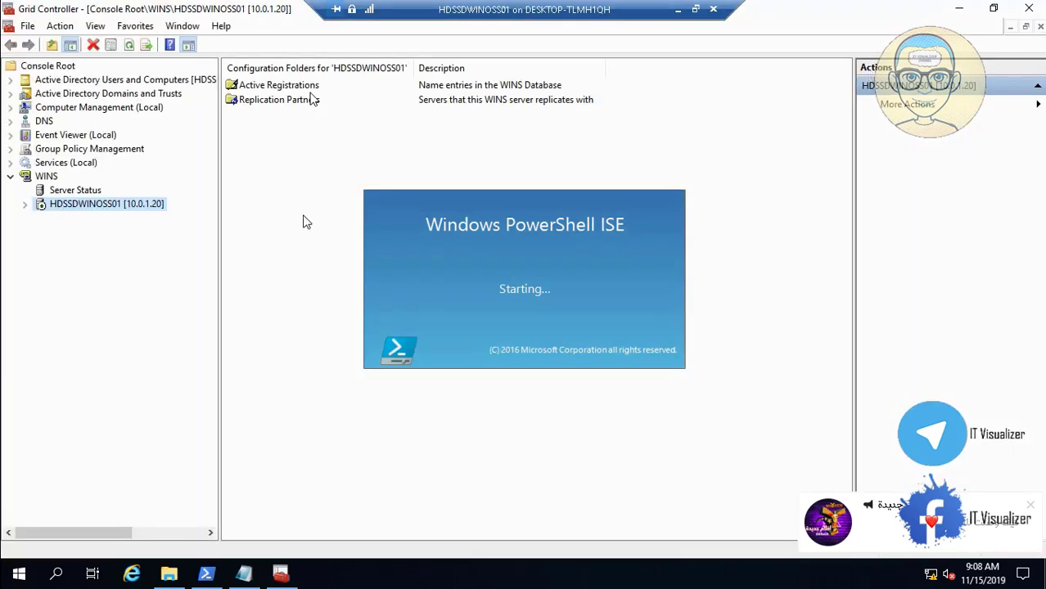
- Expand ENCOMMF.LOCAL > GRID to show its new OUs, widen the tree pane, then return to PowerShell ISE
left_click(11, 80)
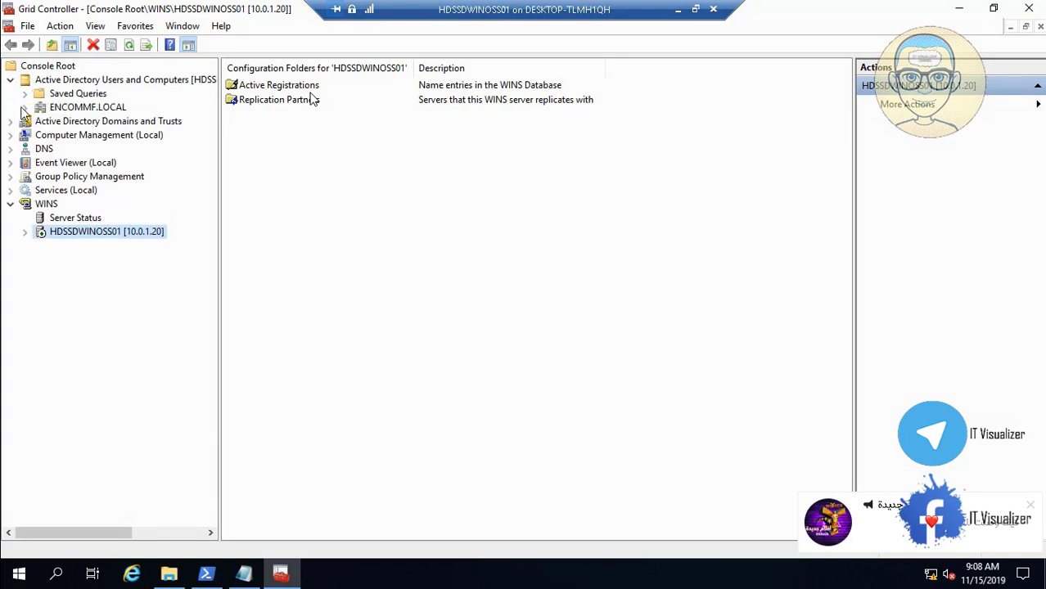
left_click(25, 108)
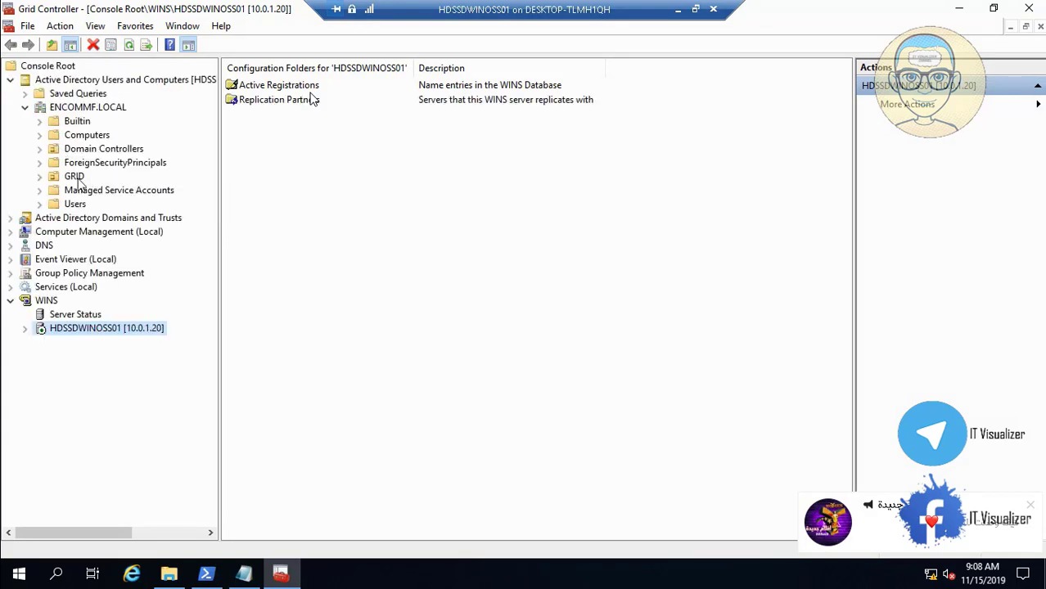
left_click(39, 176)
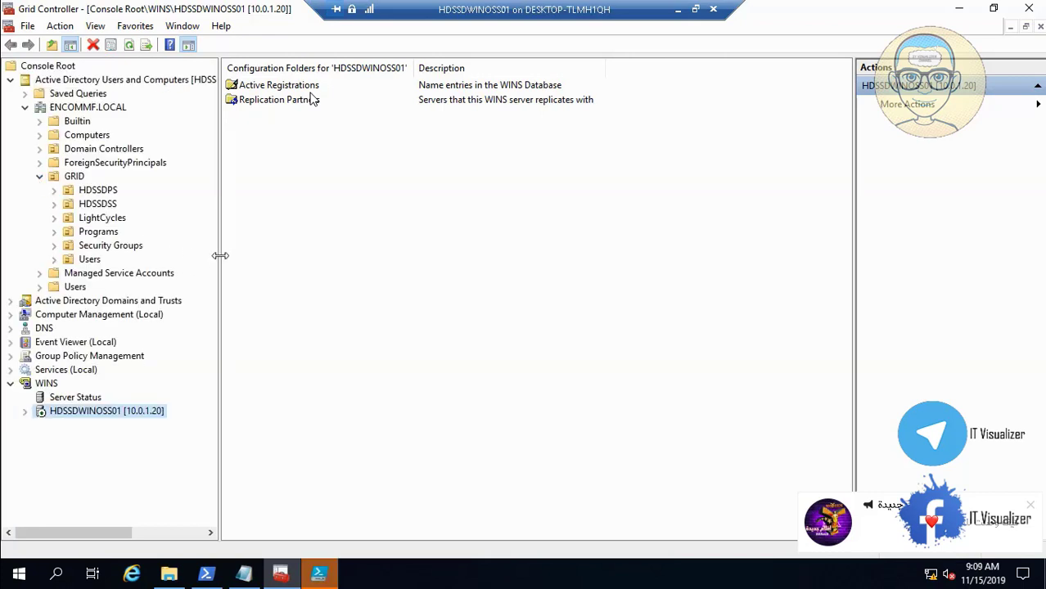
left_click_drag(221, 255, 255, 254)
left_click(319, 573)
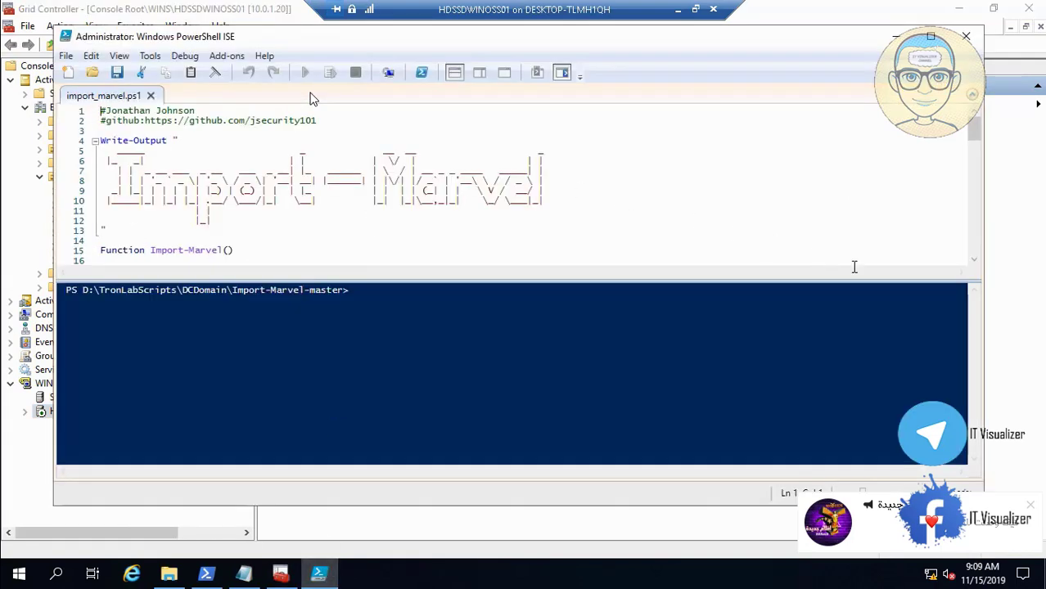
- Change line 24's path to D:\TronLabScripts\DCDomain\Import-Marvel-master\dc_users.csv and hide the Commands pane
left_click(975, 260)
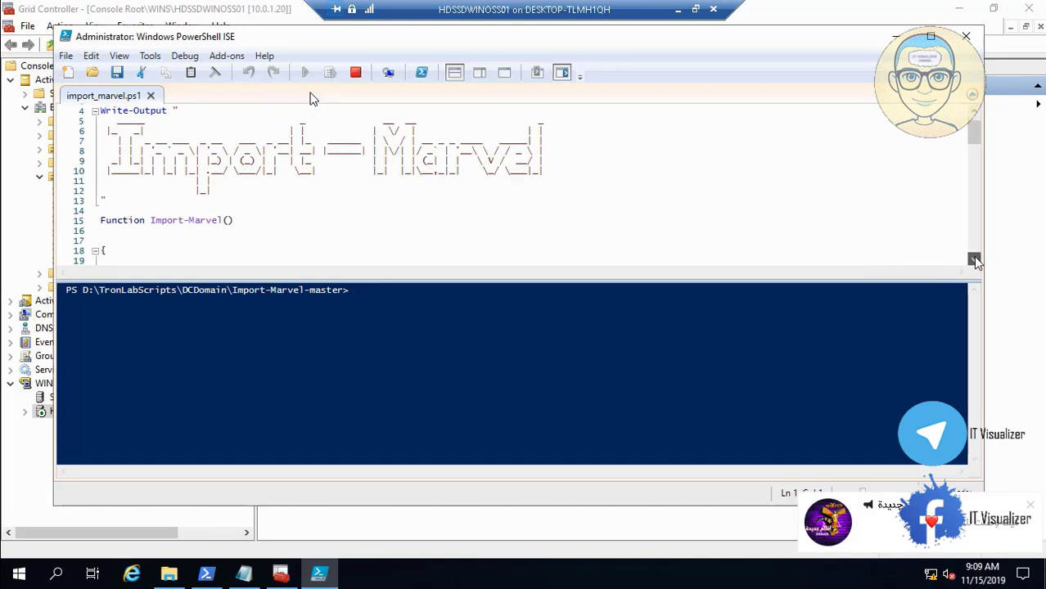
scroll(975, 260, "down", 3)
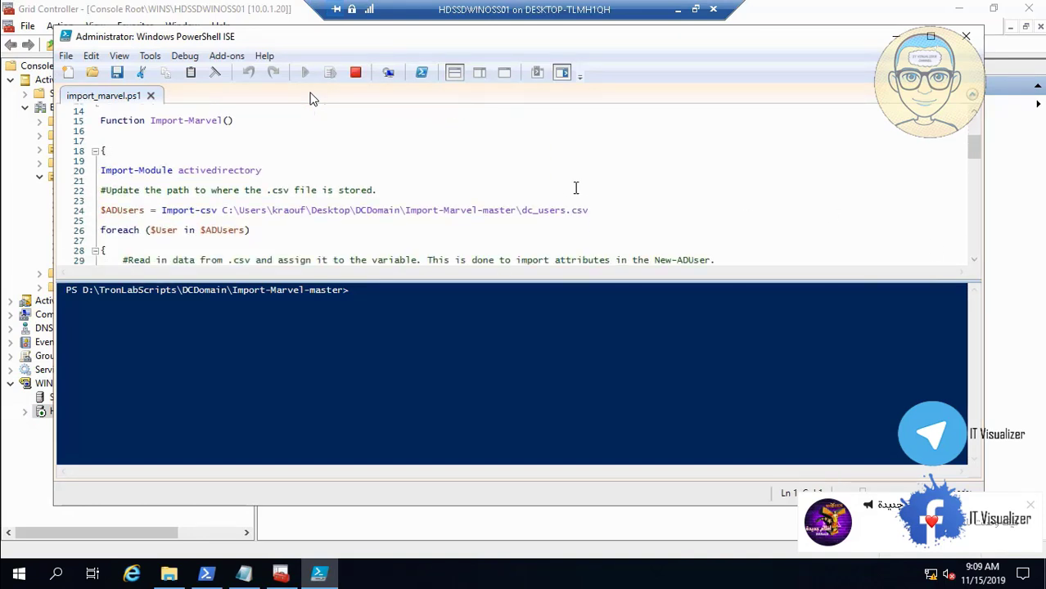
left_click(518, 210)
key("BackSpace")
key("BackSpace")
key("BackSpace")
key("BackSpace")
key("BackSpace")
key("BackSpace")
key("BackSpace")
key("BackSpace")
key("BackSpace")
key("BackSpace")
key("BackSpace")
key("BackSpace")
key("BackSpace")
key("BackSpace")
key("BackSpace")
key("BackSpace")
key("BackSpace")
key("BackSpace")
key("BackSpace")
key("BackSpace")
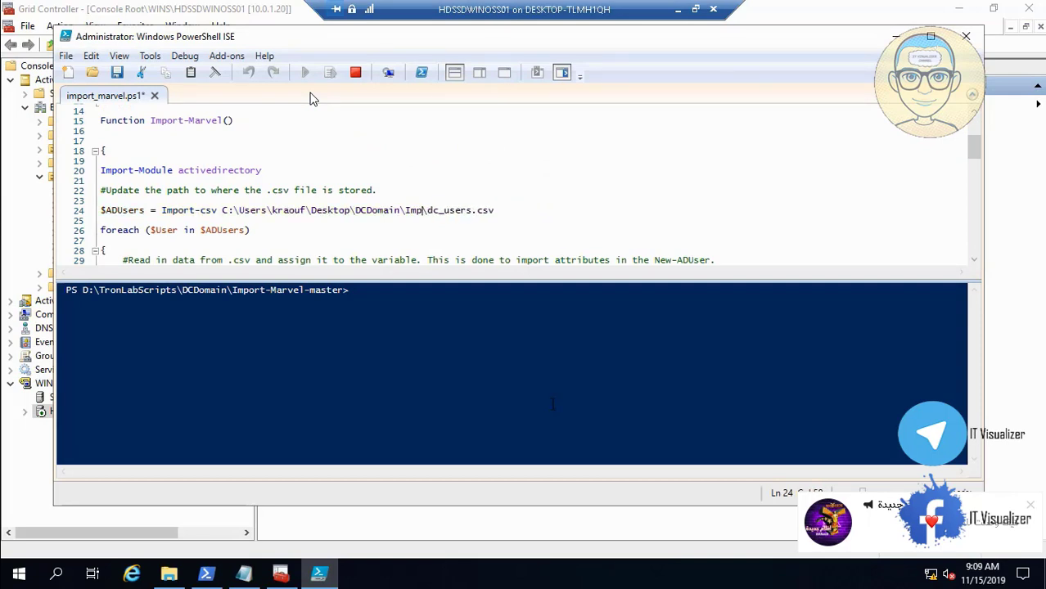
key("BackSpace")
key("BackSpace")
key("BackSpace")
key("BackSpace")
key("BackSpace")
key("BackSpace")
key("BackSpace")
key("BackSpace")
key("BackSpace")
key("BackSpace")
key("BackSpace")
key("BackSpace")
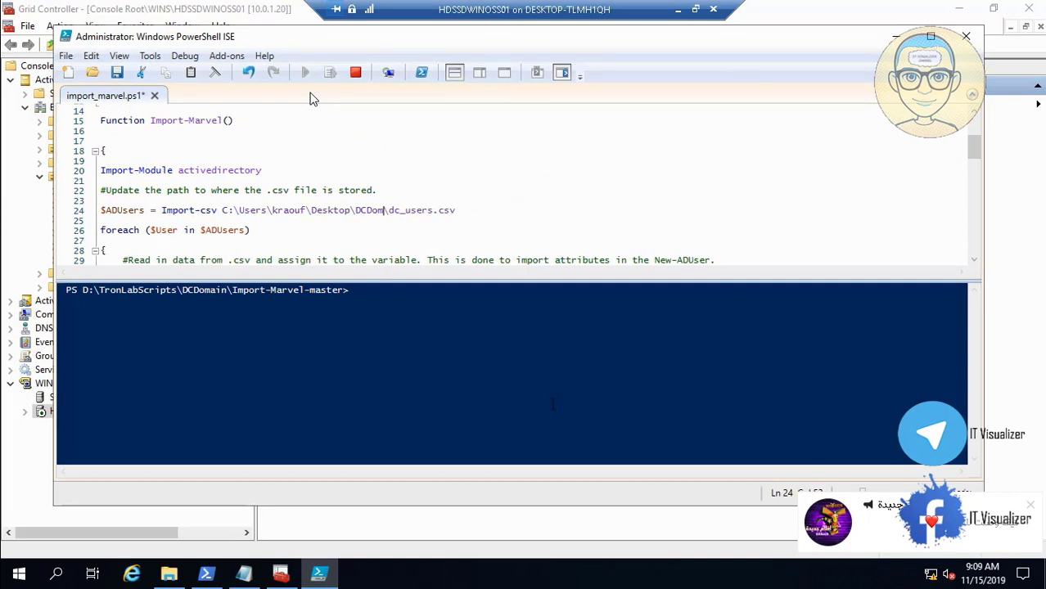
key("BackSpace")
key("BackSpace")
key("BackSpace")
key("BackSpace")
key("BackSpace")
key("BackSpace")
key("BackSpace")
key("BackSpace")
key("BackSpace")
key("BackSpace")
key("BackSpace")
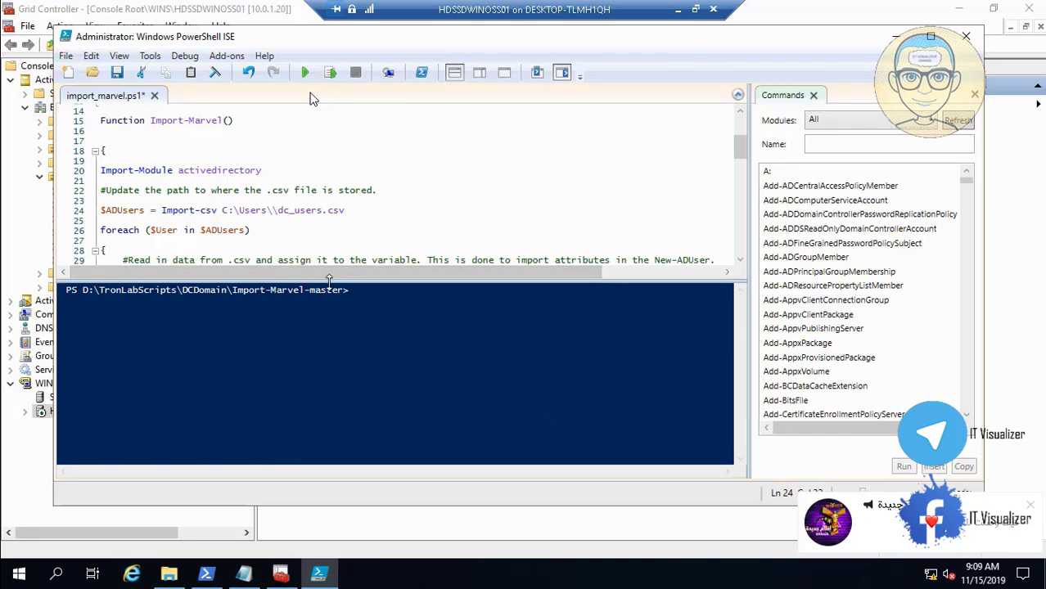
key("BackSpace")
key("BackSpace")
key("BackSpace")
key("BackSpace")
key("BackSpace")
key("BackSpace")
key("BackSpace")
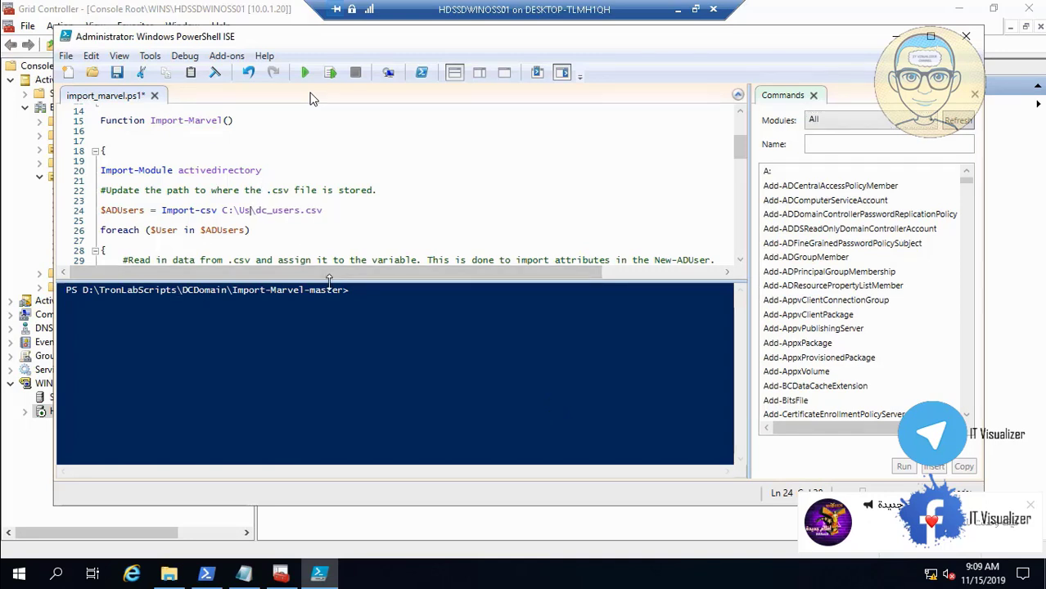
key("BackSpace")
key("BackSpace")
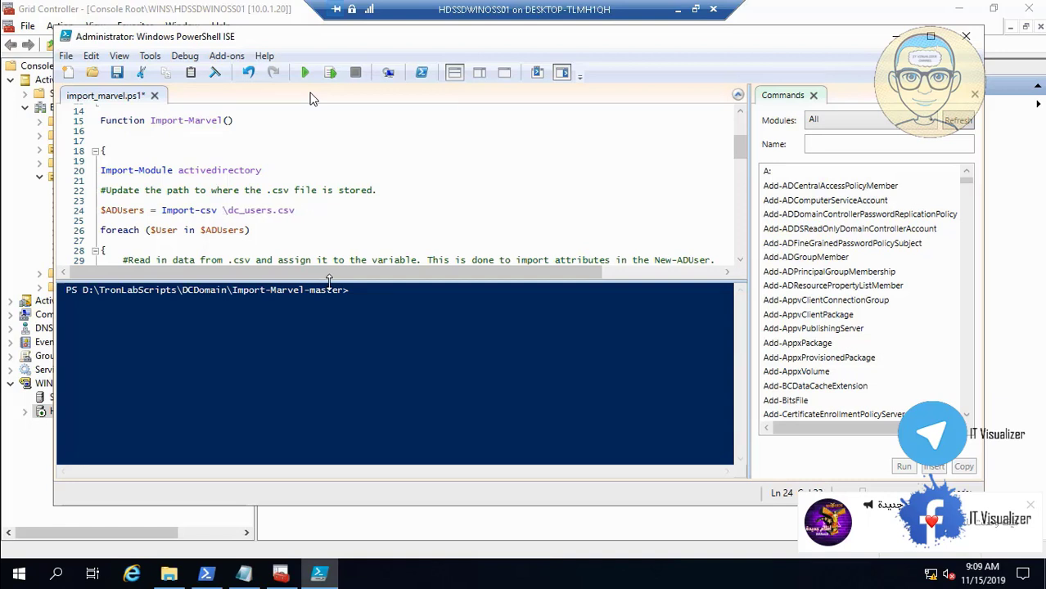
key("ctrl+v")
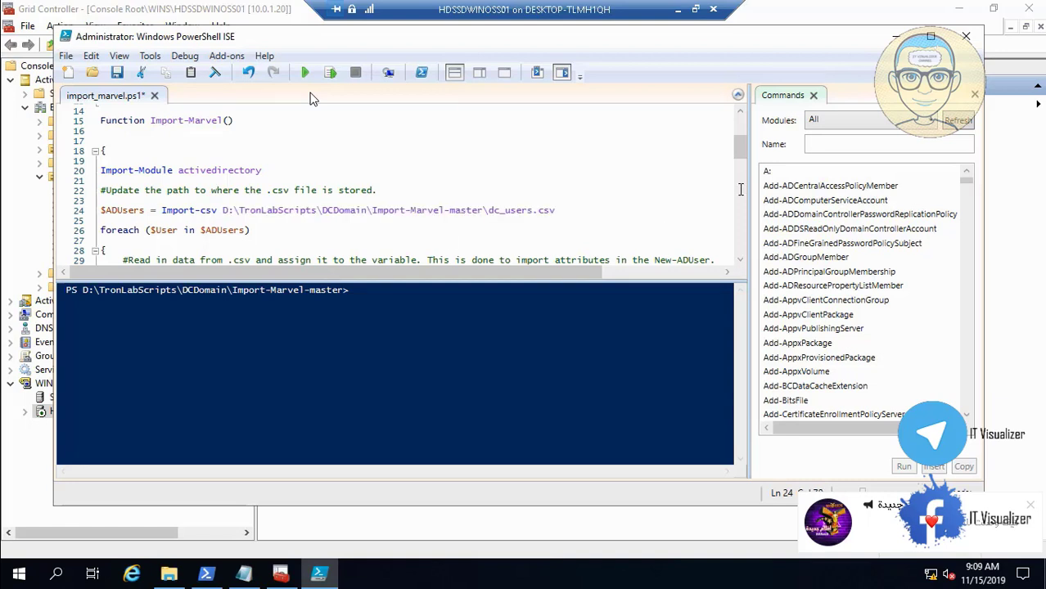
left_click(975, 96)
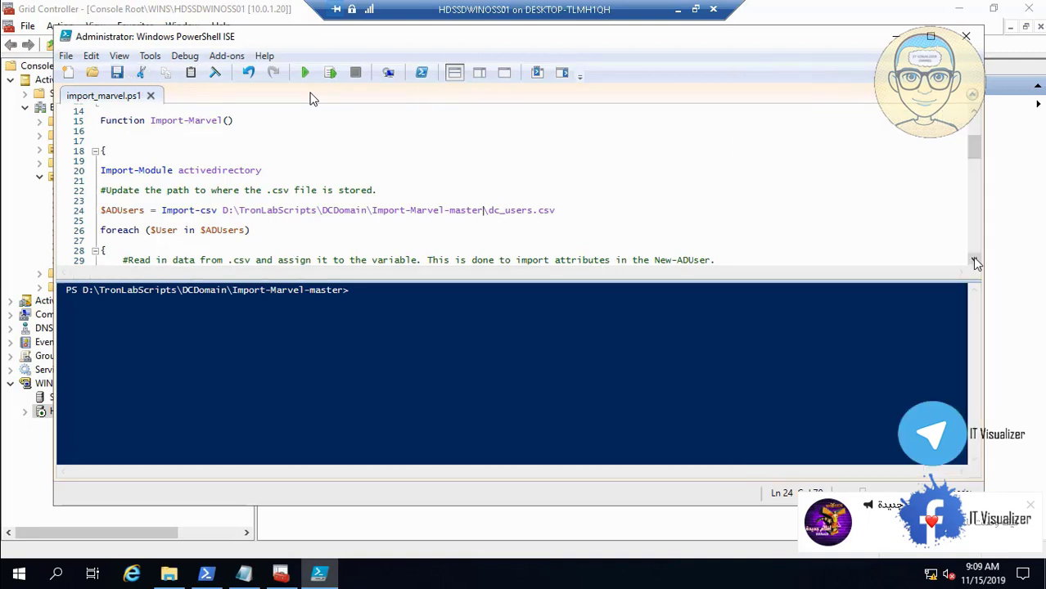
left_click_drag(975, 262, 974, 261)
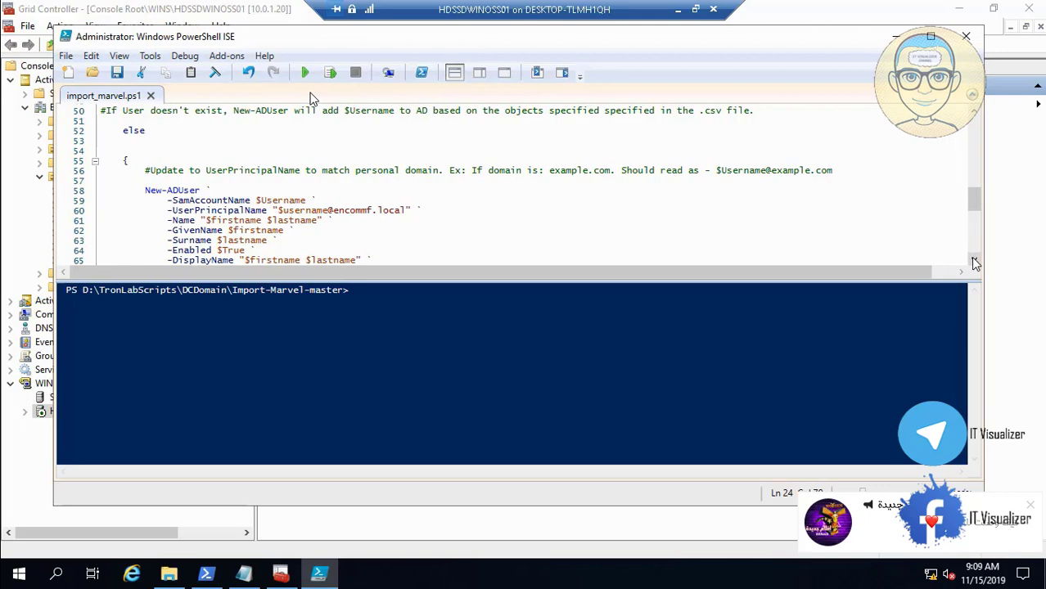
left_click_drag(975, 262, 975, 262)
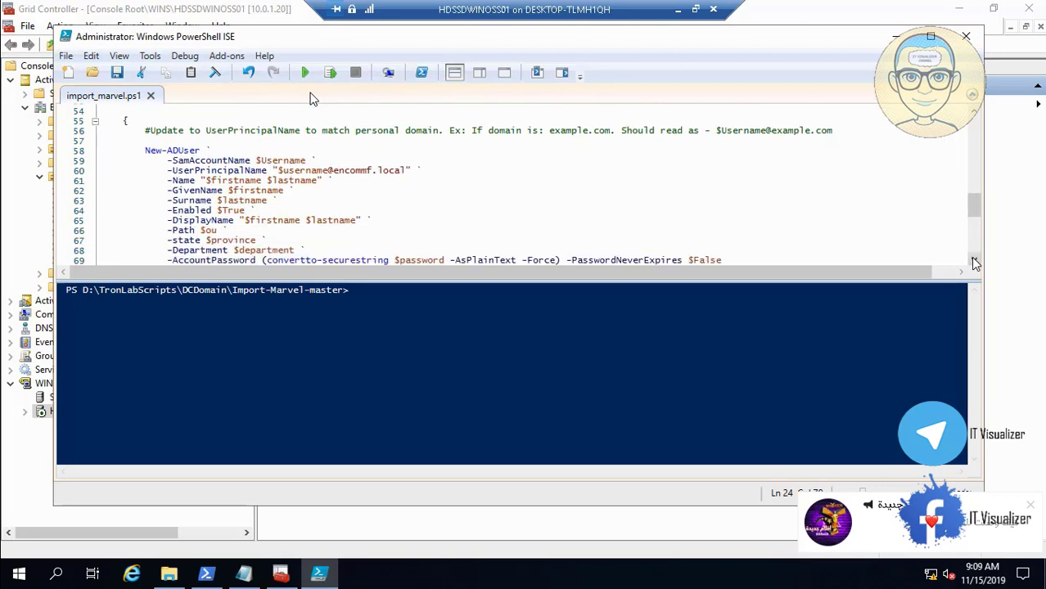
left_click(975, 262)
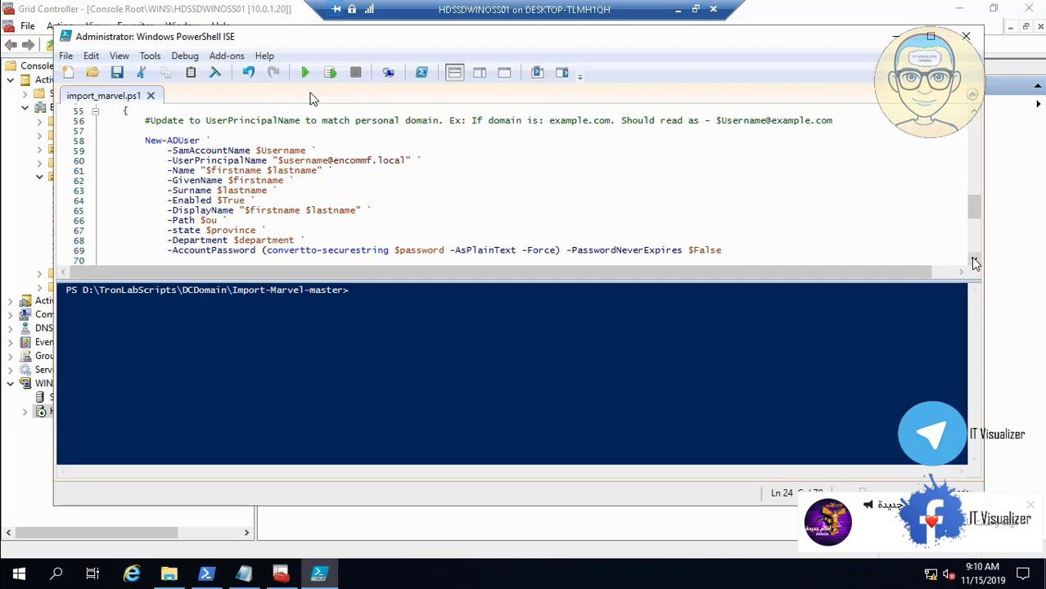
left_click(975, 262)
left_click(975, 262)
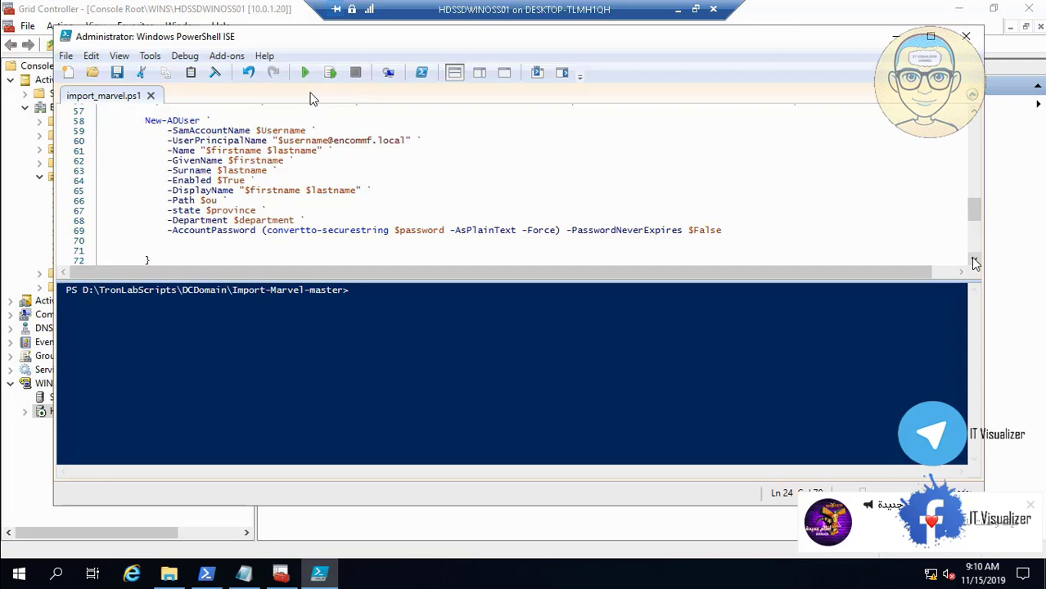
left_click(975, 262)
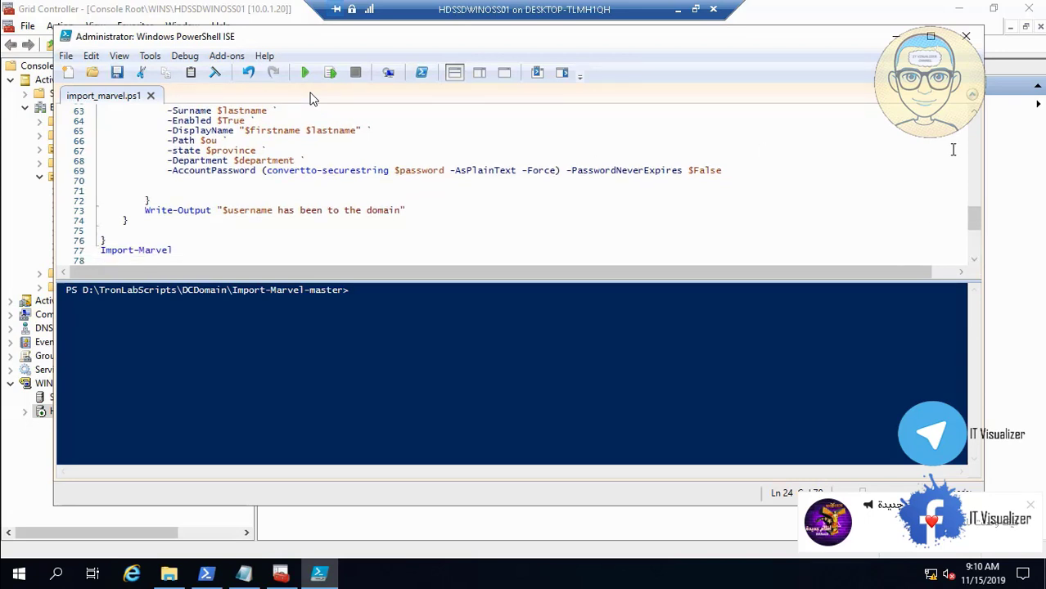
scroll(975, 127, "up", 20)
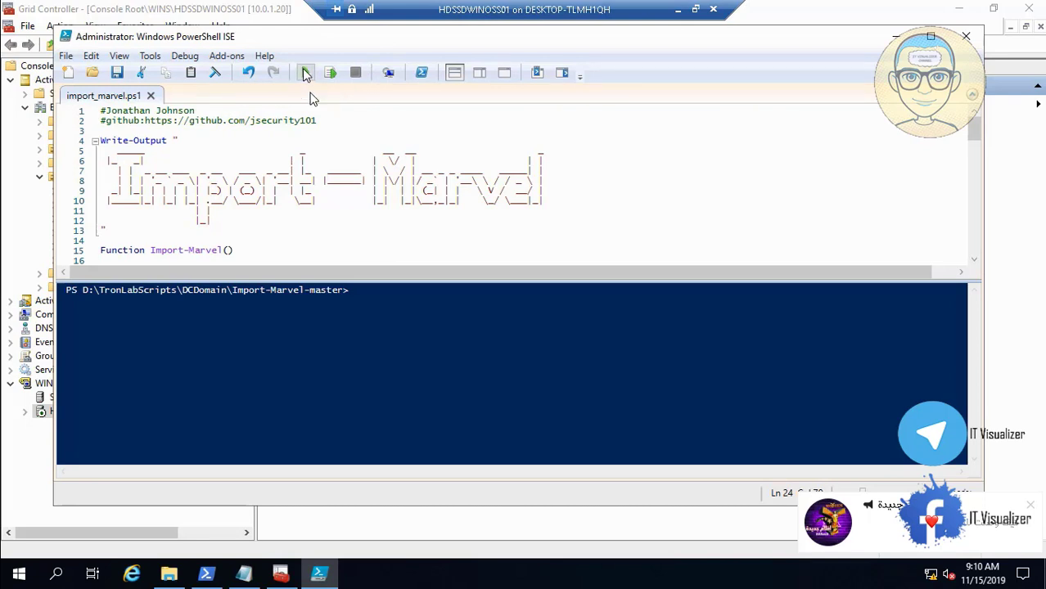
- Run import_marvel.ps1 to add the CSV users, then minimize PowerShell ISE
left_click(303, 72)
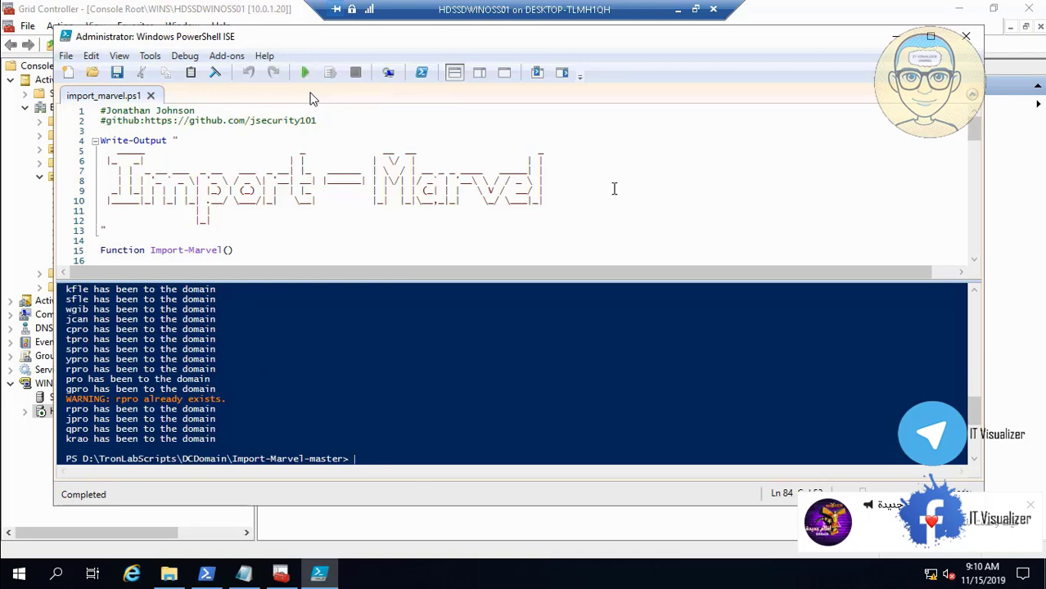
left_click(896, 36)
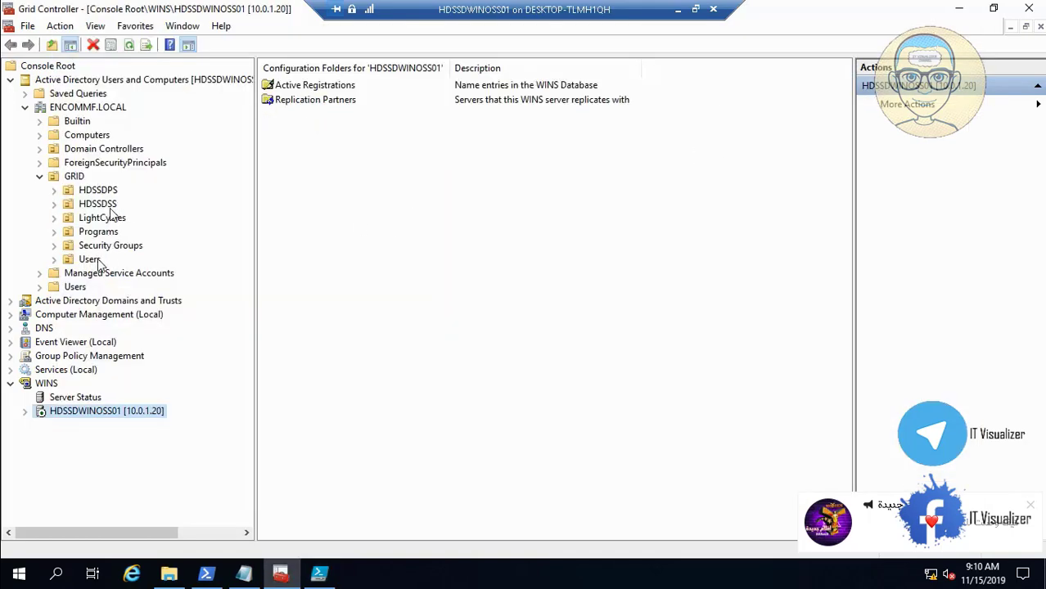
- List the GRID Programs OU accounts with full names, then minimize the Remote Desktop window
left_click(100, 233)
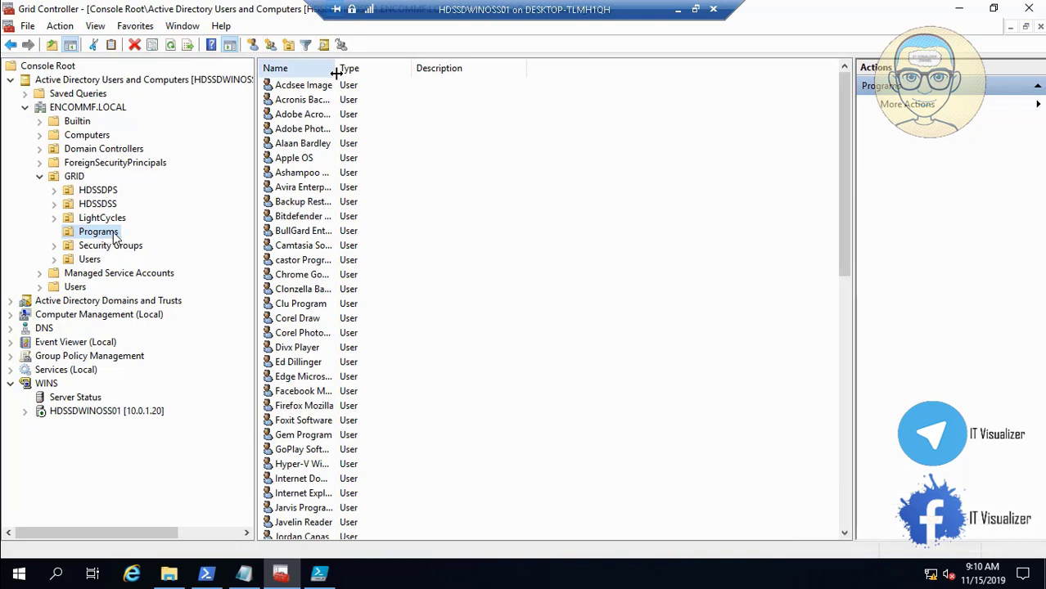
left_click_drag(403, 77, 429, 81)
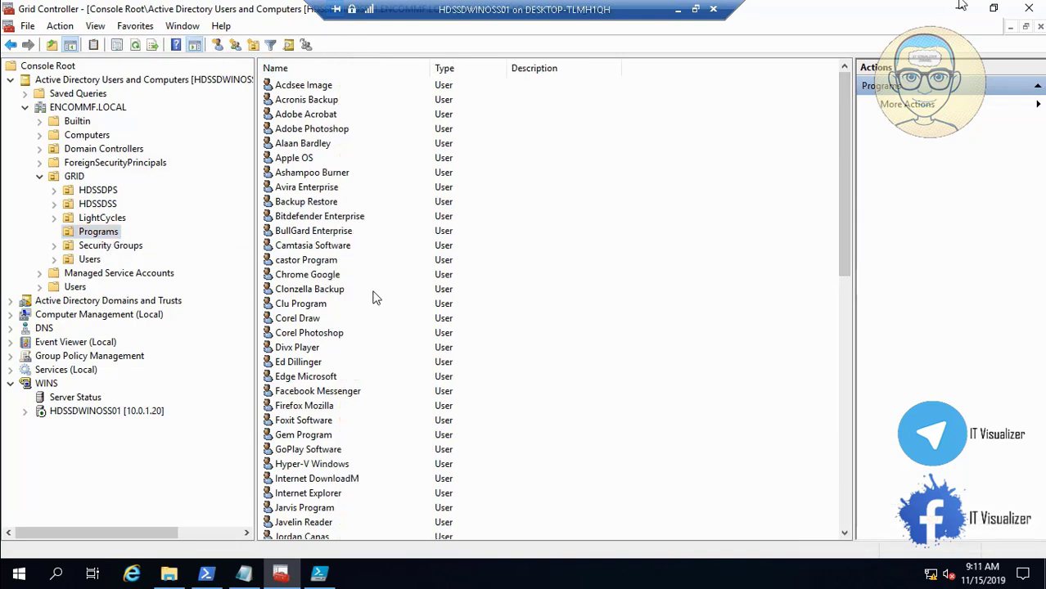
left_click(676, 11)
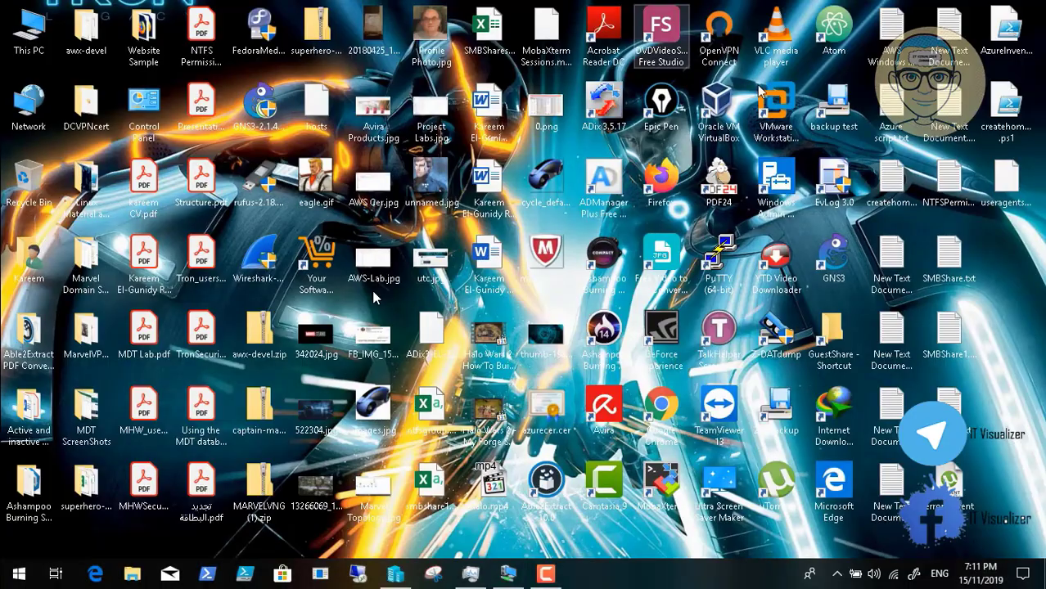
- Launch Epic Pen, dock its toolbar at the right edge, and return to the remote session
double_click(662, 107)
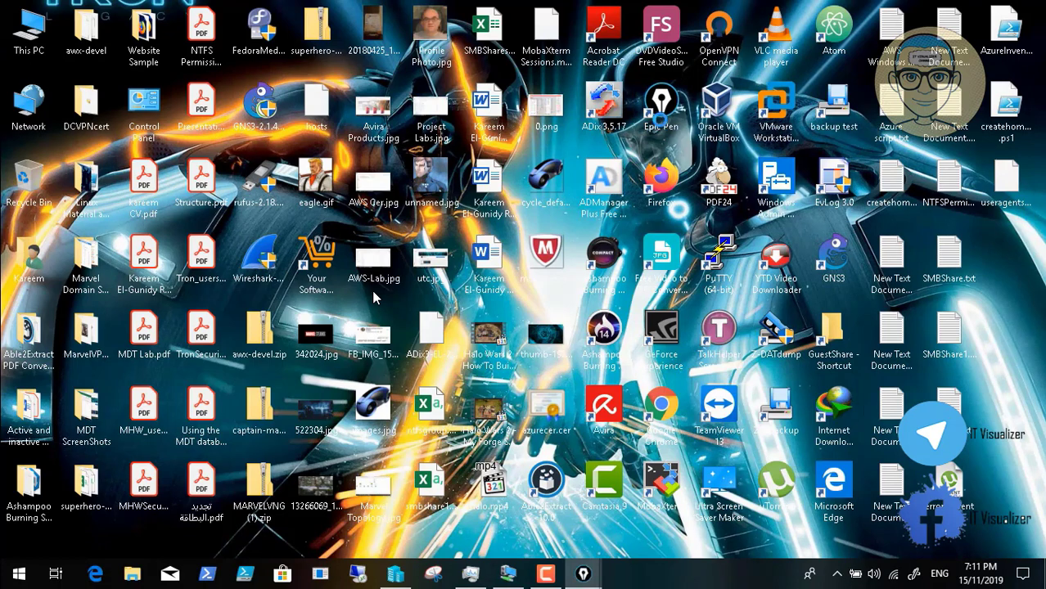
left_click(582, 576)
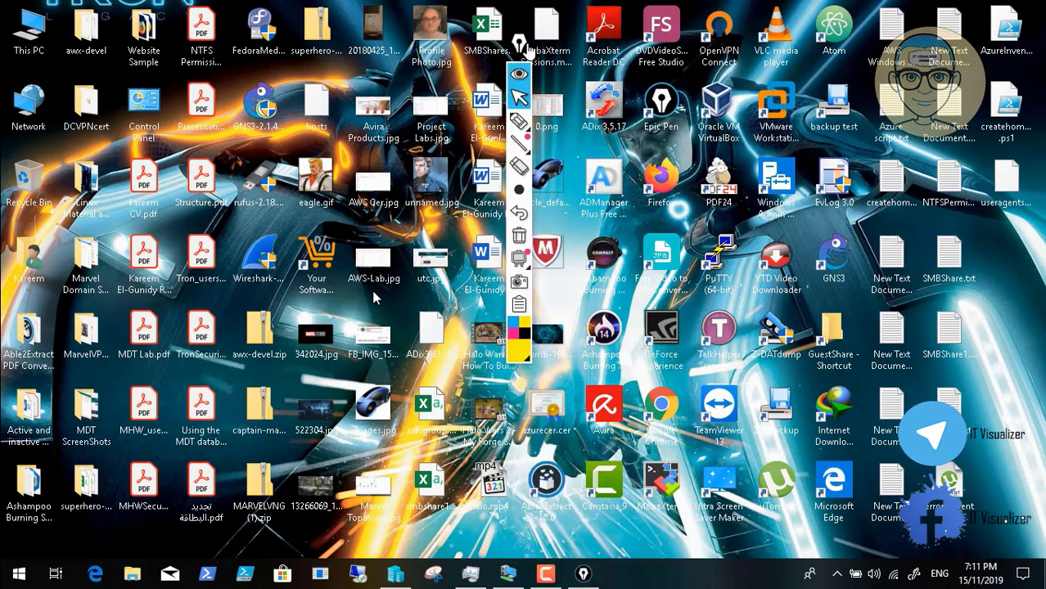
left_click_drag(522, 45, 1005, 54)
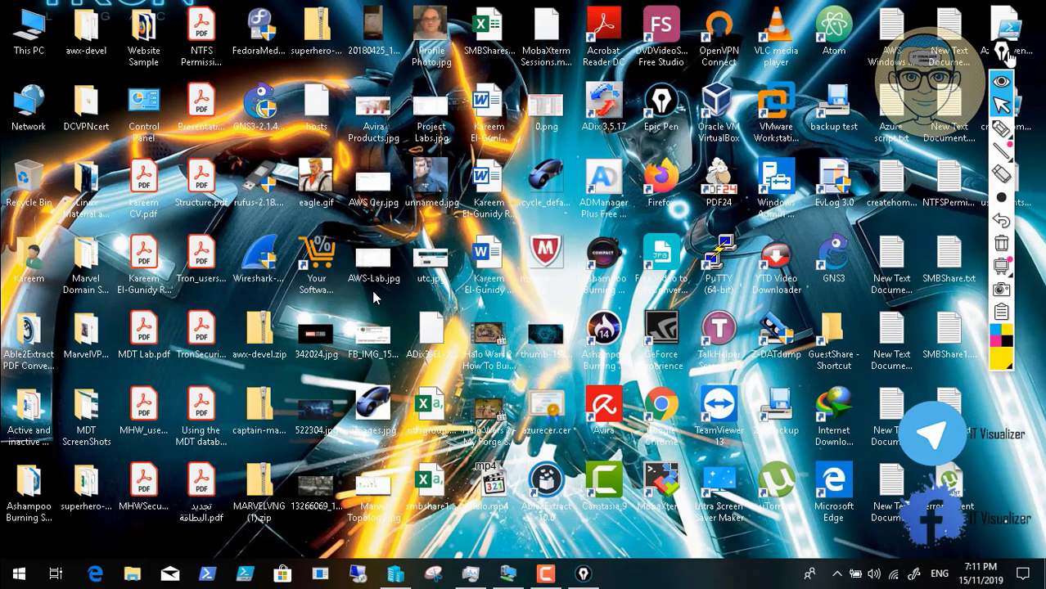
left_click(509, 574)
- Highlight the Programs OU and its user list in yellow with Epic Pen
mouse_move(1008, 158)
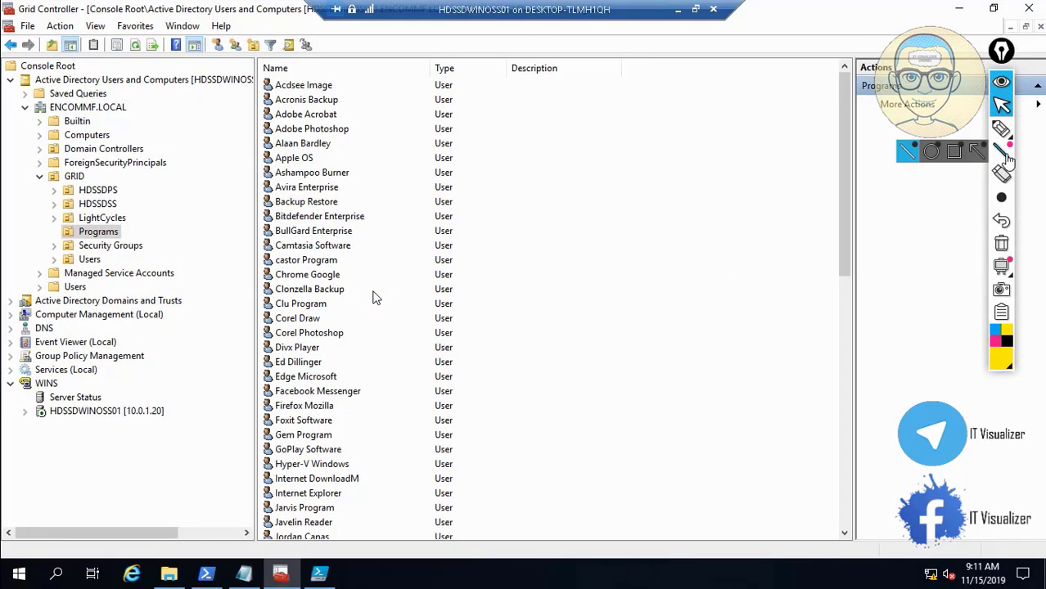
left_click(1001, 129)
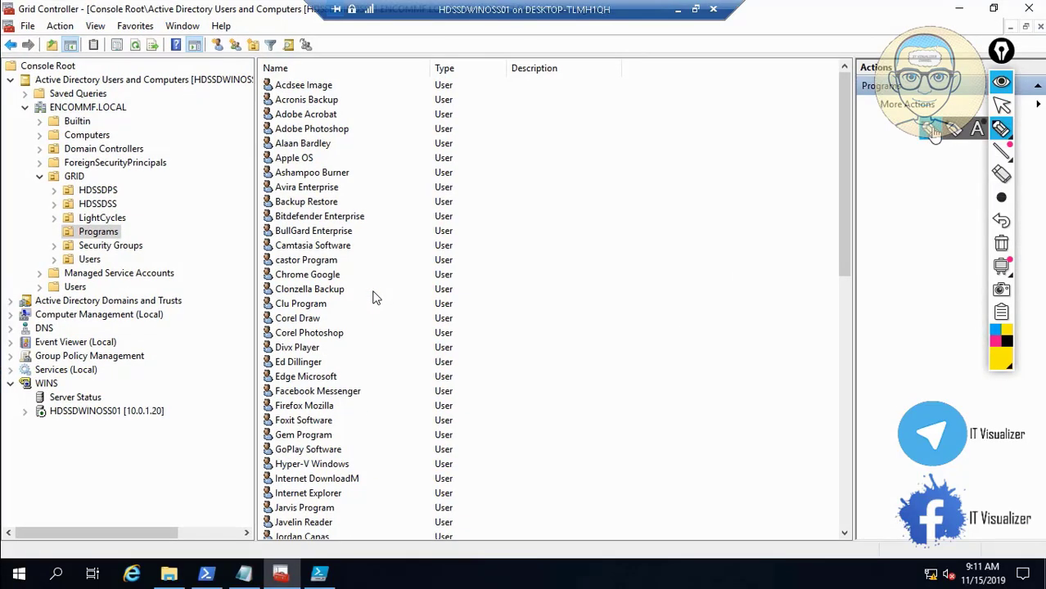
left_click(931, 131)
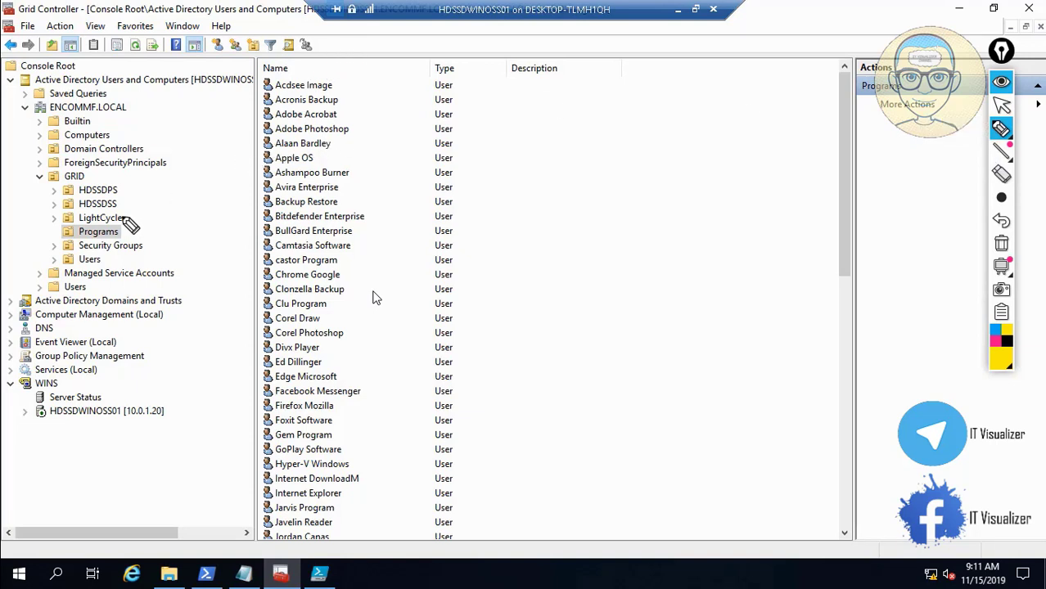
mouse_move(127, 226)
left_mouse_down()
mouse_move(45, 223)
mouse_move(50, 238)
mouse_move(82, 250)
mouse_move(128, 247)
mouse_move(133, 217)
left_mouse_up()
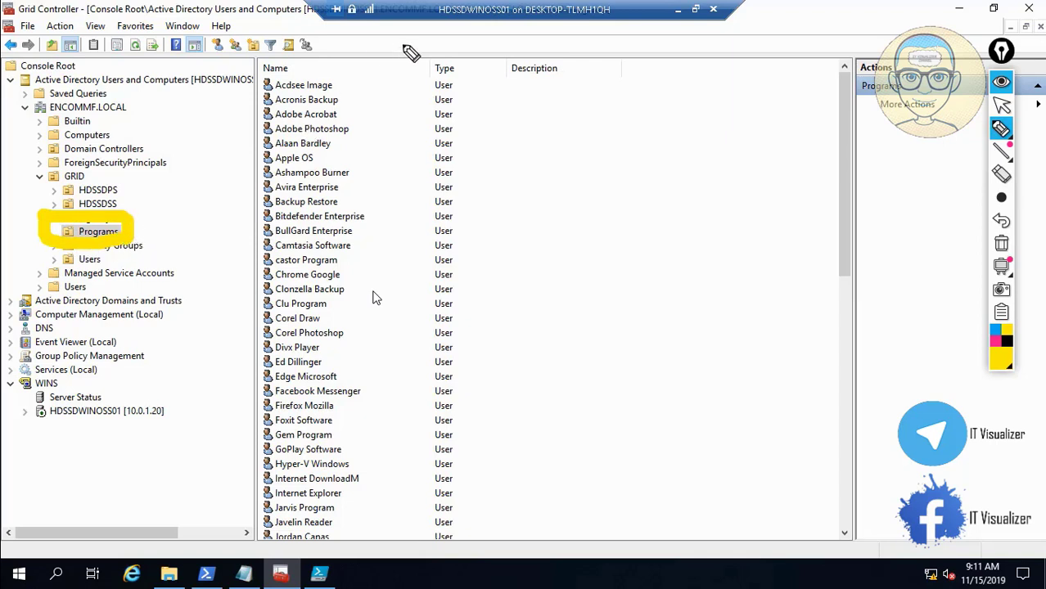
mouse_move(409, 62)
left_mouse_down()
mouse_move(295, 59)
mouse_move(253, 73)
mouse_move(219, 195)
left_mouse_up()
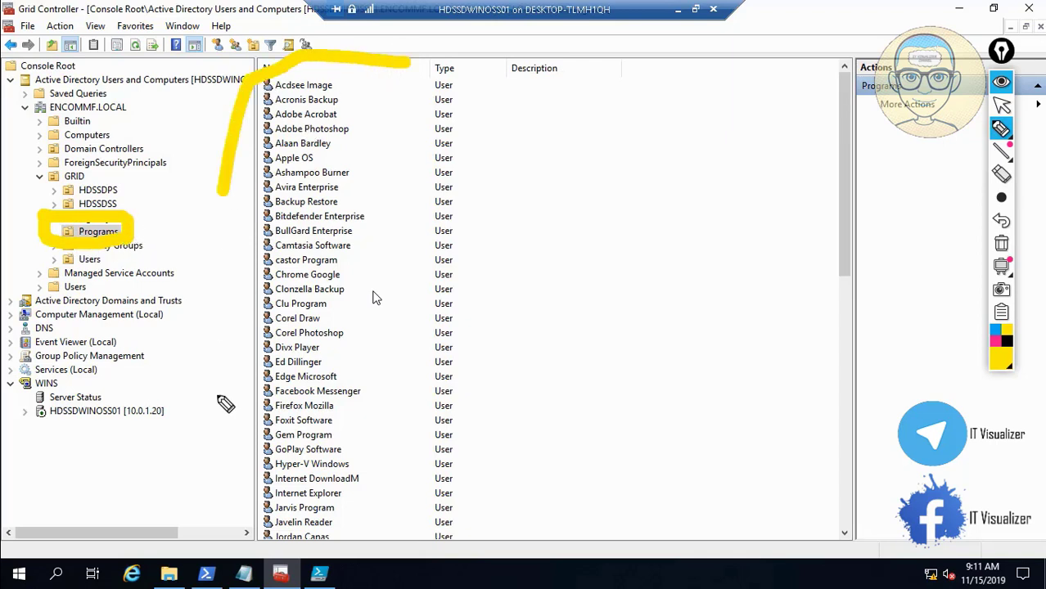
mouse_move(221, 403)
left_mouse_down()
mouse_move(254, 532)
mouse_move(301, 550)
mouse_move(376, 549)
mouse_move(442, 350)
mouse_move(460, 28)
mouse_move(423, 71)
left_mouse_up()
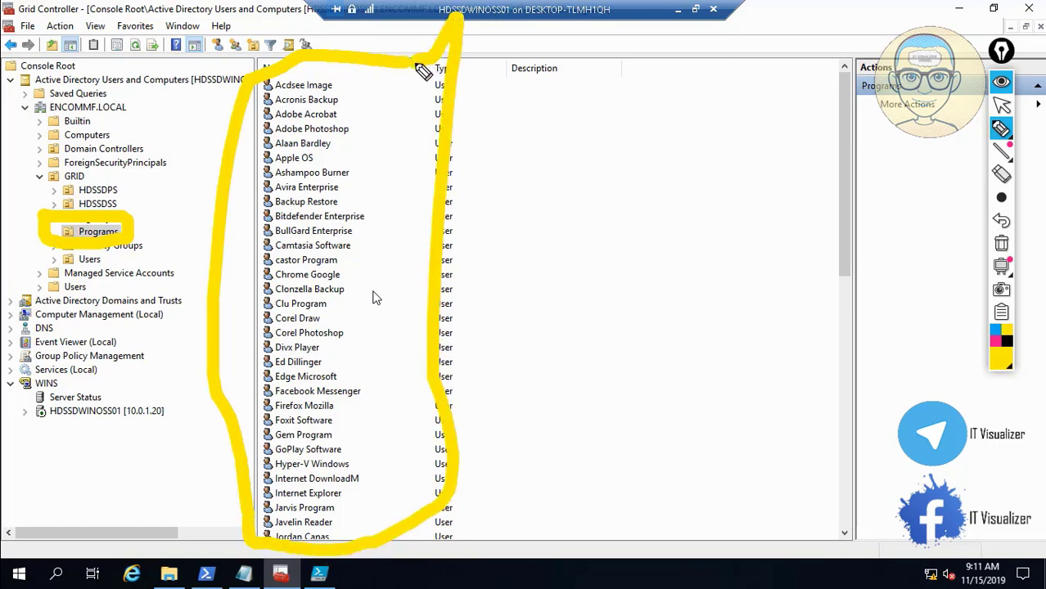
- Clear the highlights, switch back to the pointer, and bring up the All Scripts notes
left_click(1006, 246)
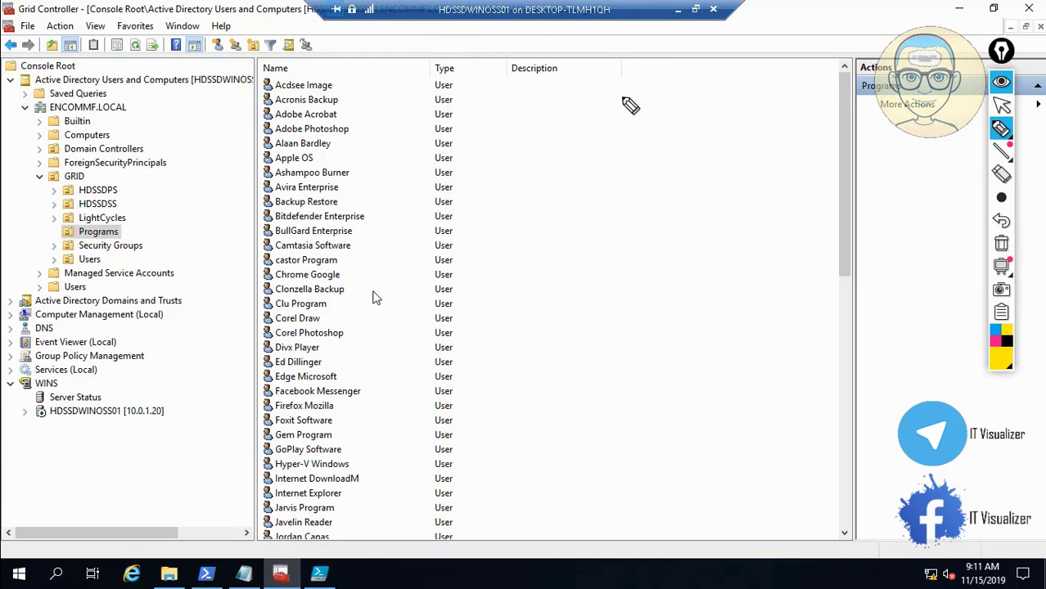
left_click(1002, 105)
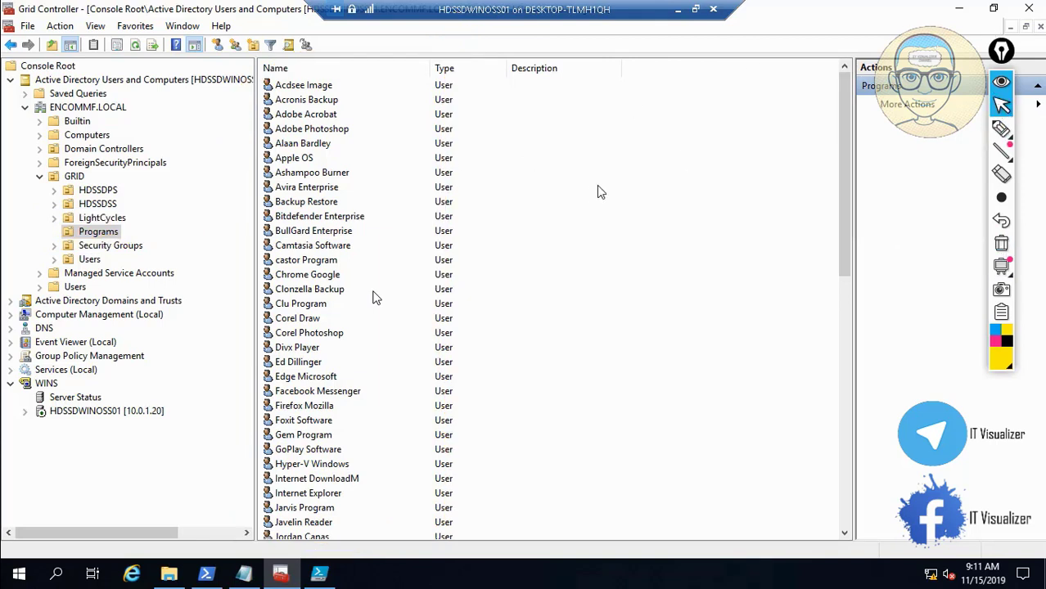
left_click(591, 190)
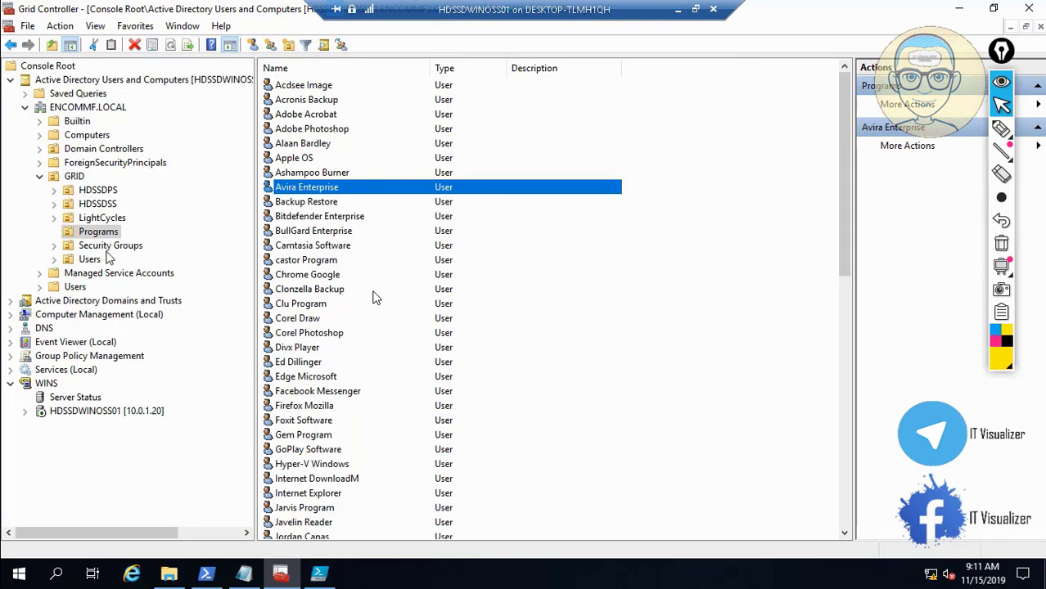
left_click(245, 575)
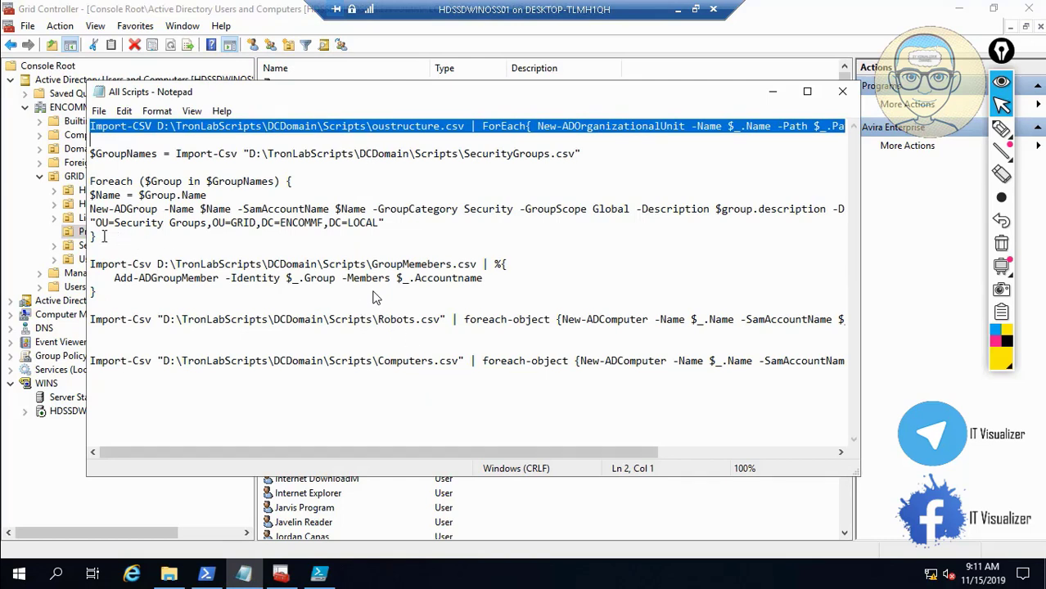
- Copy the SecurityGroups.csv group-creation block from All Scripts and minimize Notepad
left_click_drag(101, 237, 85, 153)
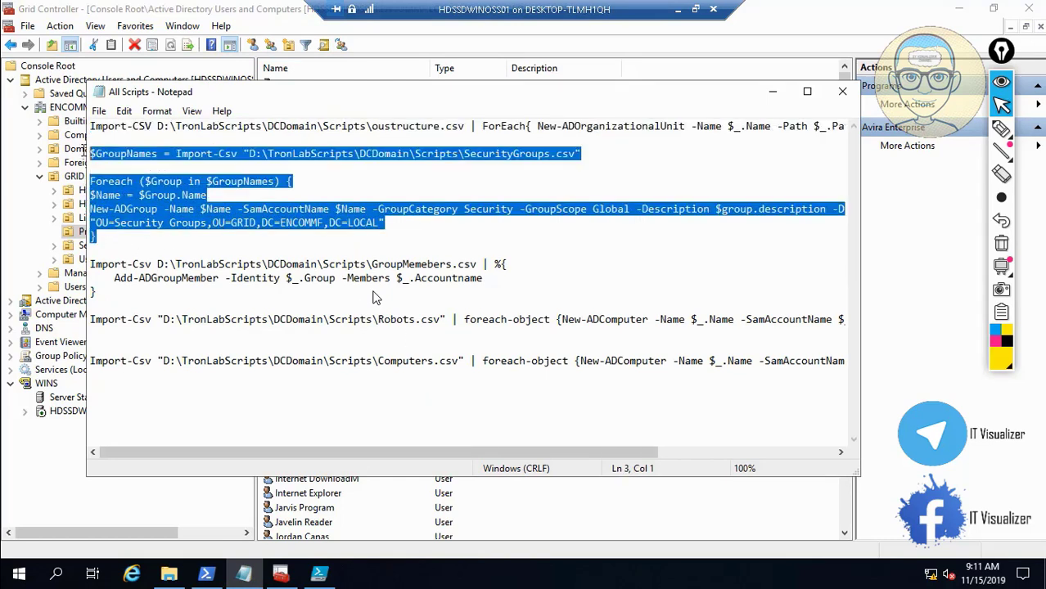
right_click(128, 157)
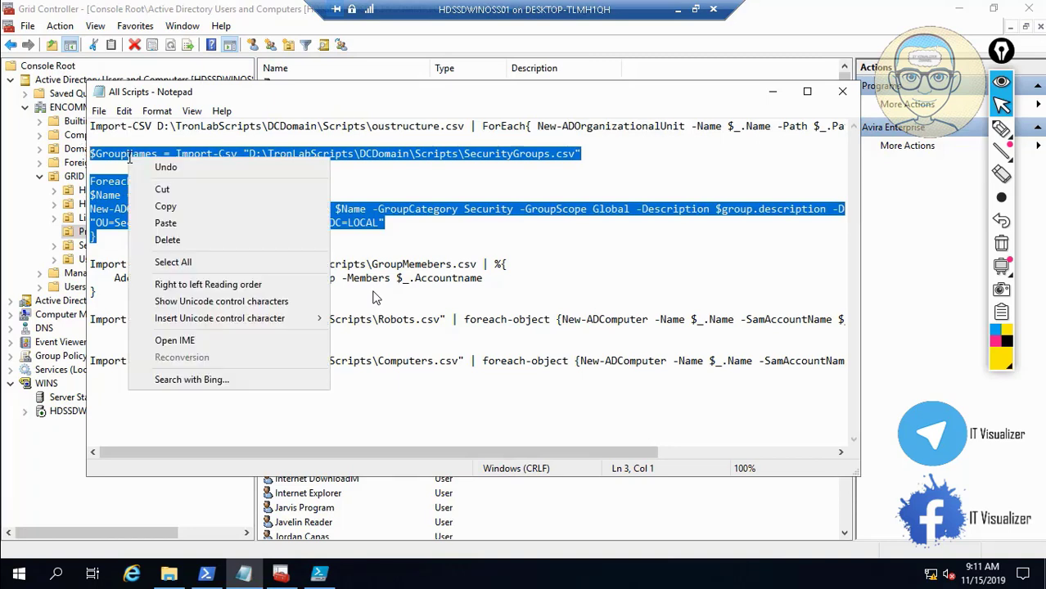
left_click(170, 209)
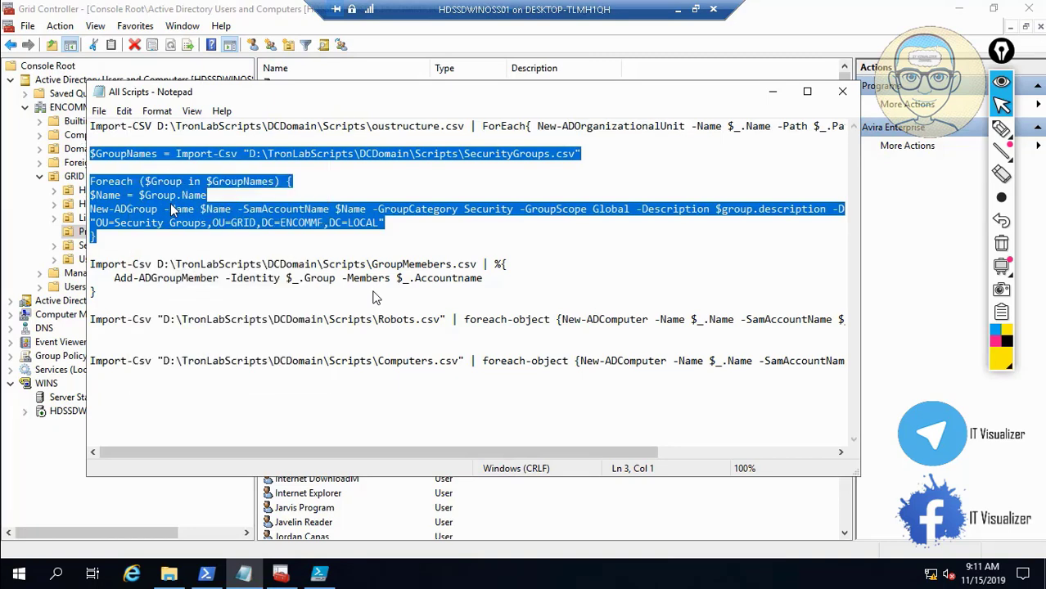
left_click(775, 95)
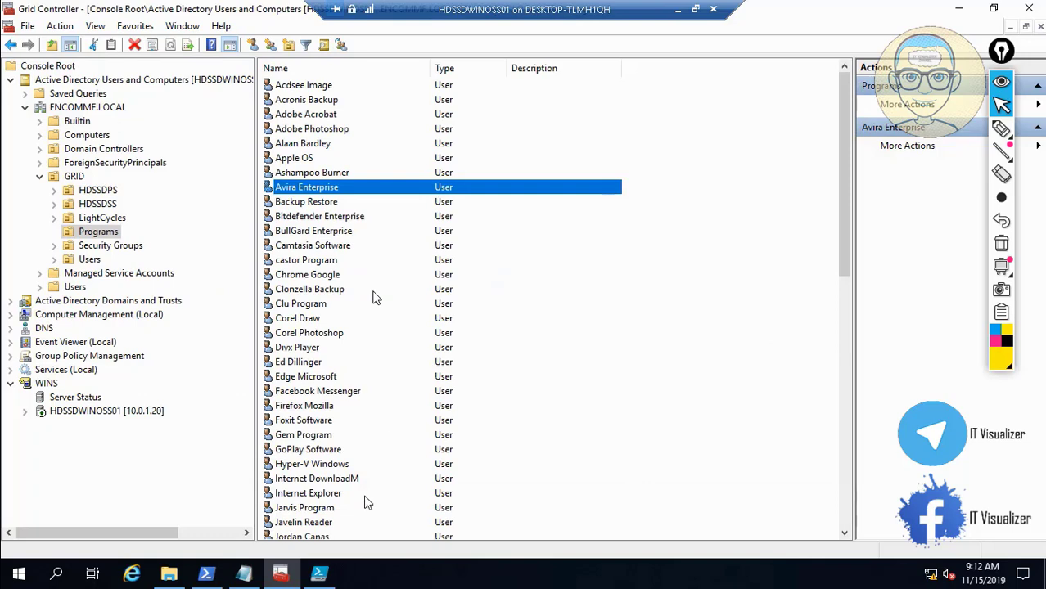
- Paste and run the New-ADGroup loop in PowerShell, then minimize the console
left_click(205, 574)
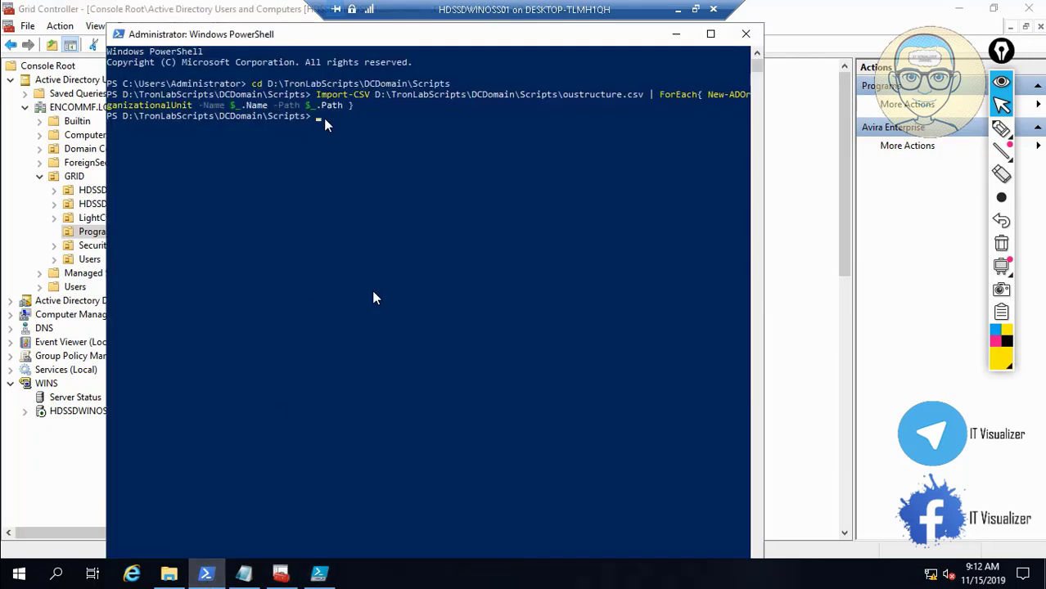
key("ctrl+v")
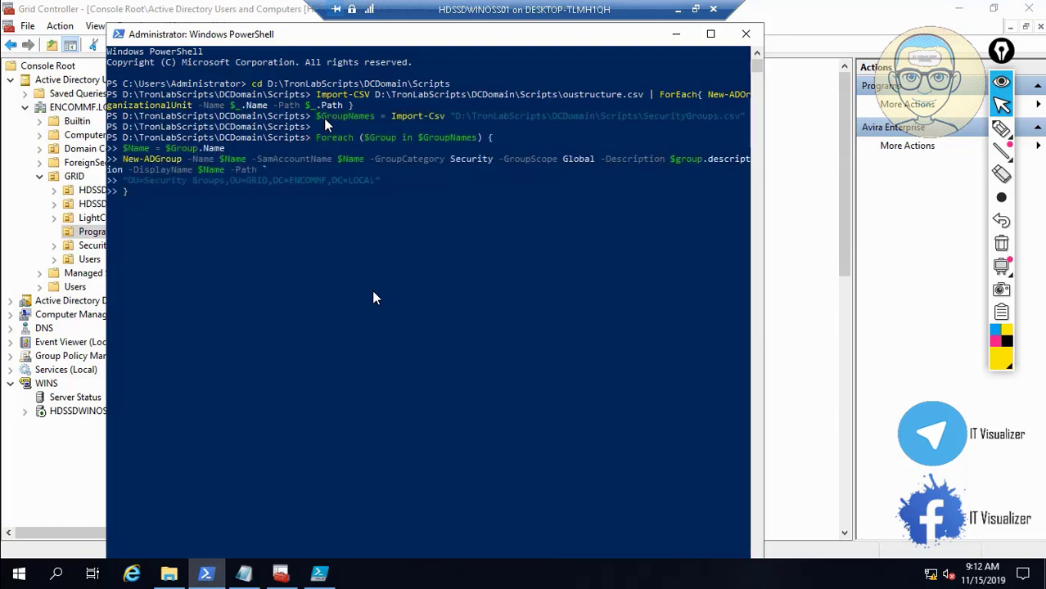
key("Return")
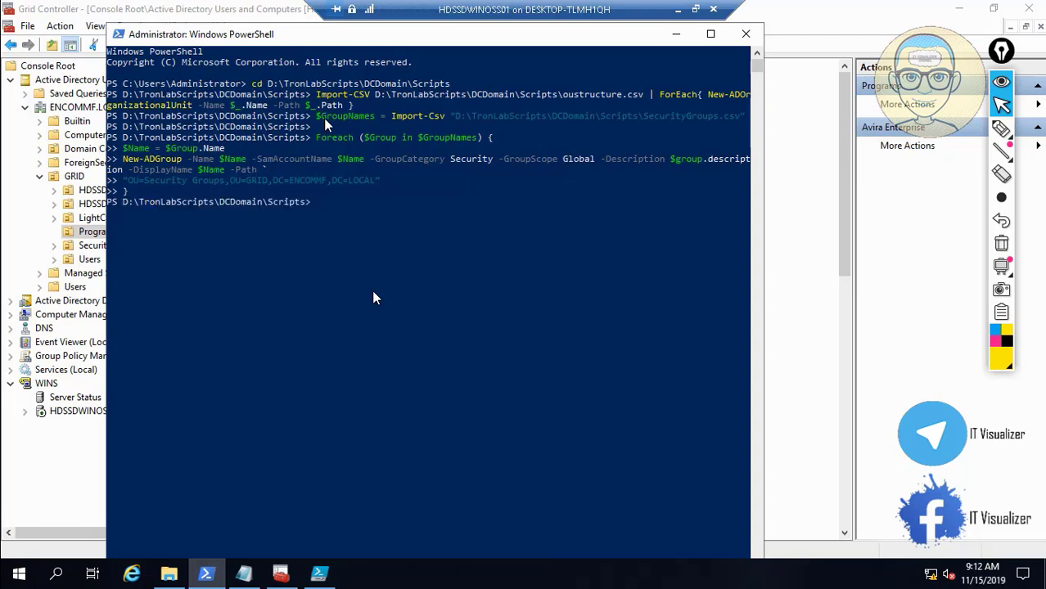
left_click(676, 34)
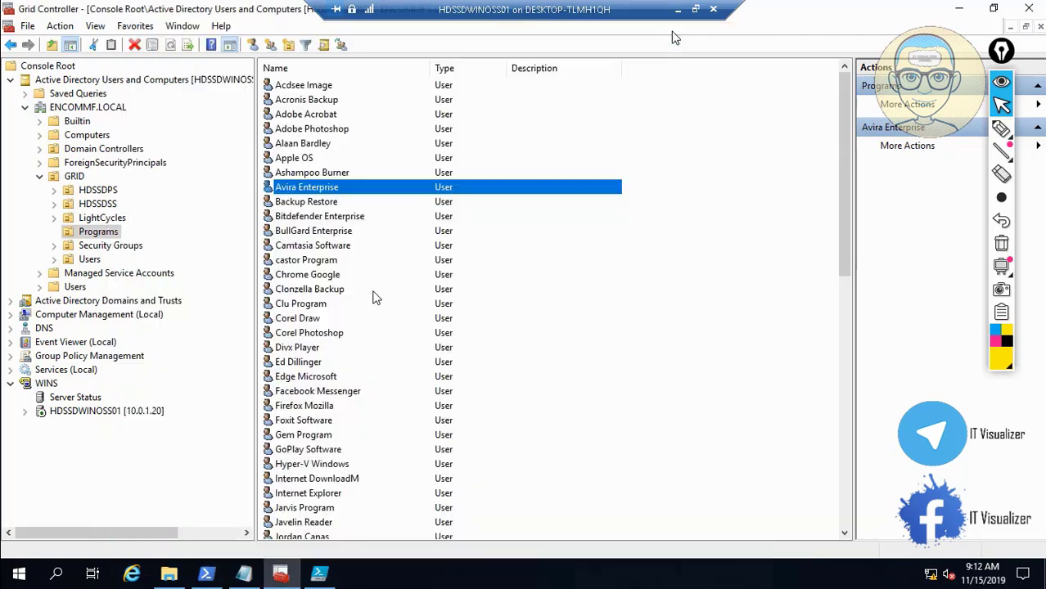
- Show GRID > Security Groups with full descriptions, highlight the new groups, then clear the marks
left_click(115, 247)
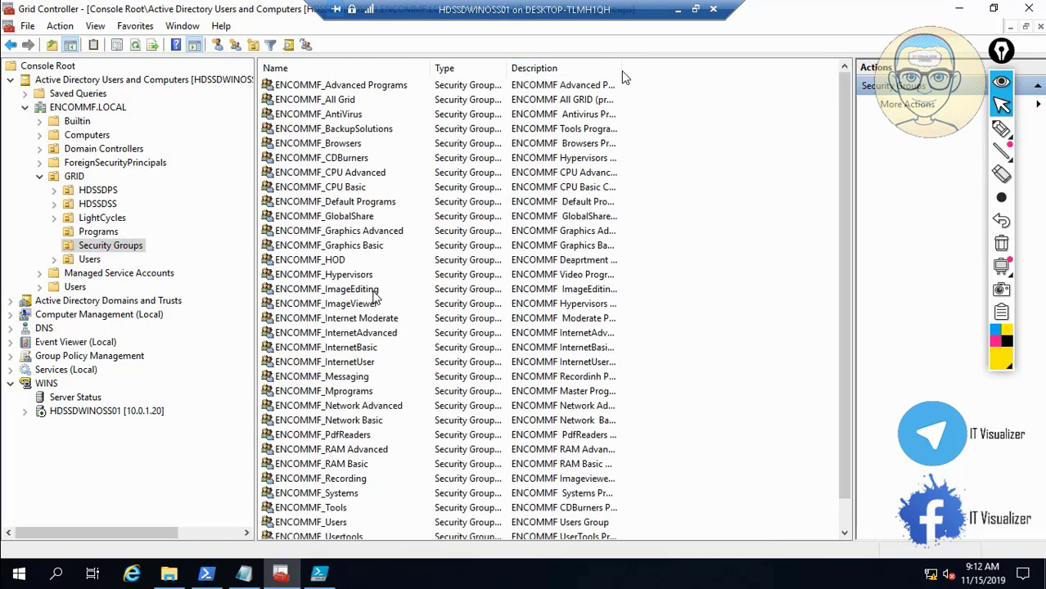
left_click_drag(620, 69, 764, 70)
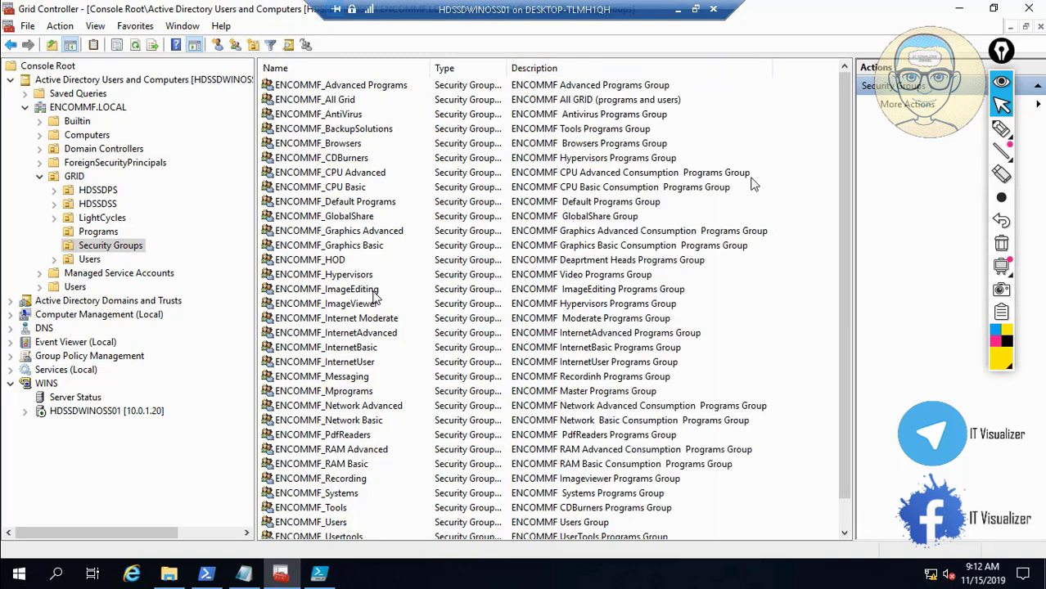
mouse_move(1000, 129)
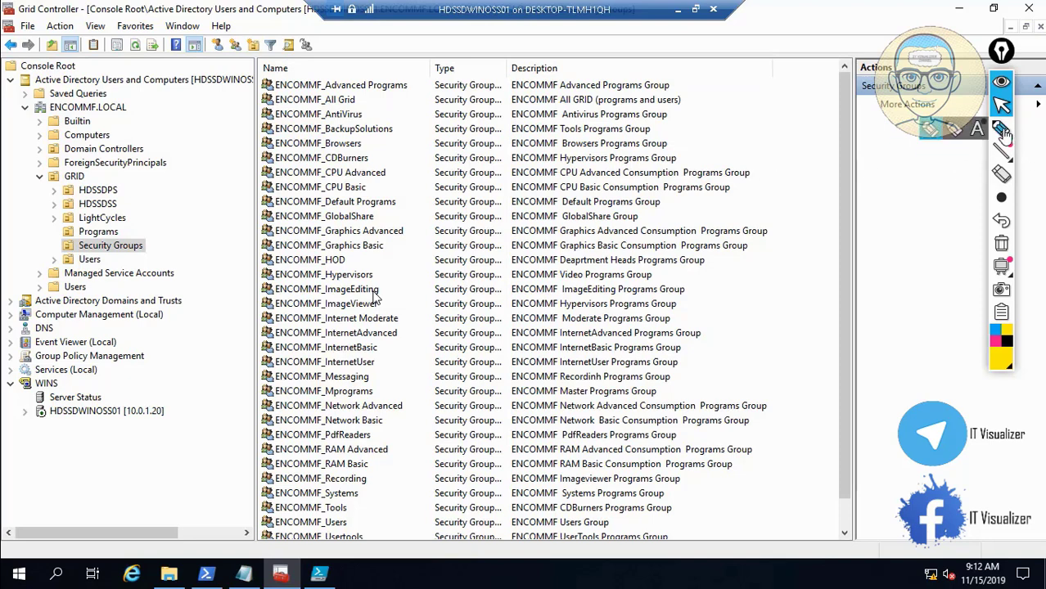
left_click(931, 130)
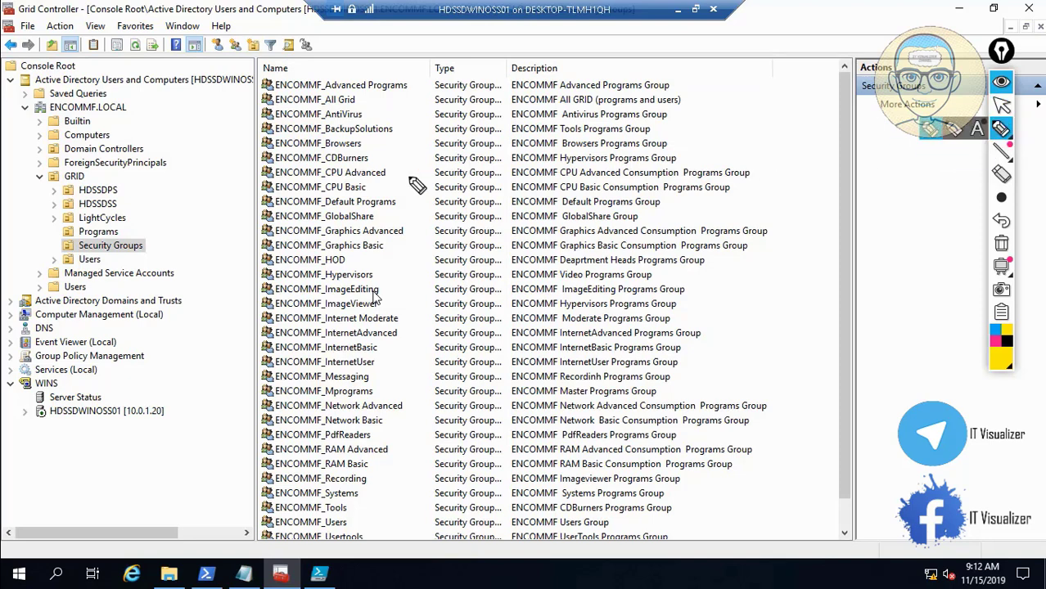
mouse_move(404, 84)
left_mouse_down()
mouse_move(245, 88)
mouse_move(244, 164)
mouse_move(274, 197)
mouse_move(264, 238)
mouse_move(267, 503)
mouse_move(430, 520)
mouse_move(455, 340)
mouse_move(467, 122)
mouse_move(465, 110)
mouse_move(407, 85)
left_mouse_up()
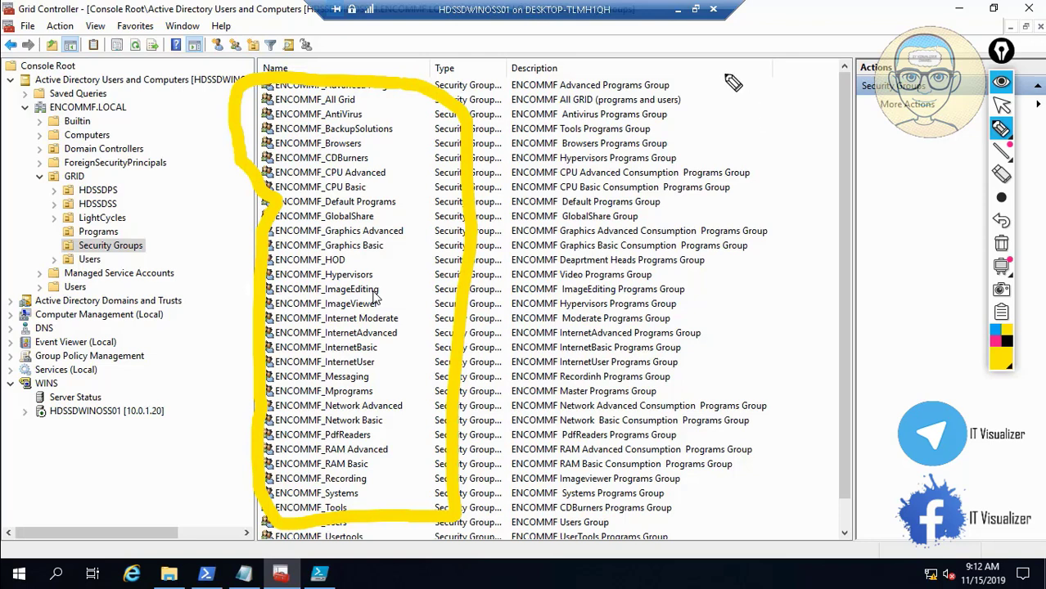
mouse_move(719, 69)
left_mouse_down()
mouse_move(532, 64)
mouse_move(454, 192)
mouse_move(497, 552)
mouse_move(712, 519)
mouse_move(793, 417)
mouse_move(753, 152)
mouse_move(724, 76)
left_mouse_up()
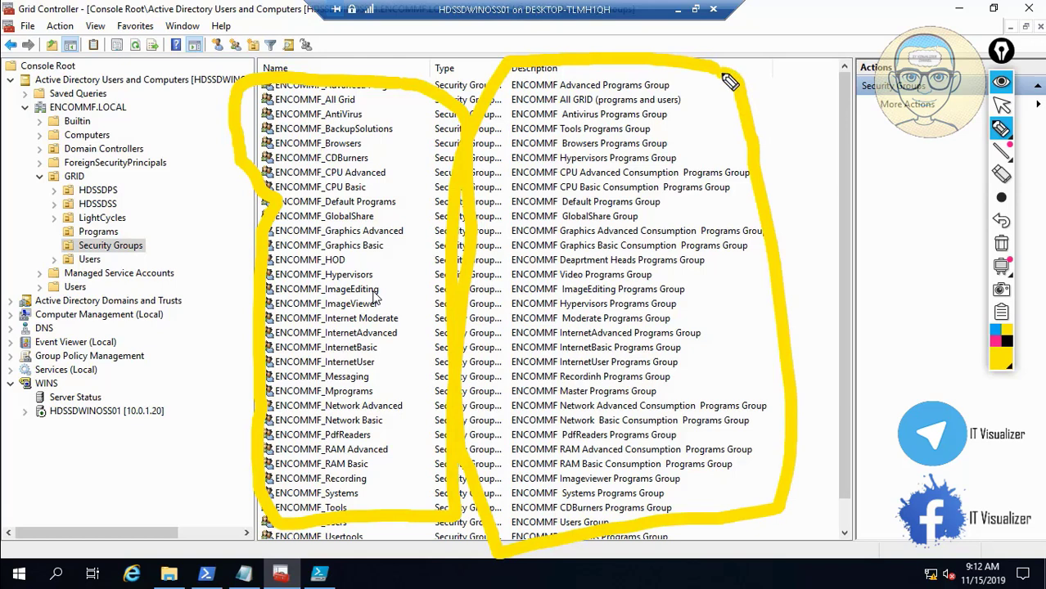
left_click(1002, 243)
left_click(1002, 105)
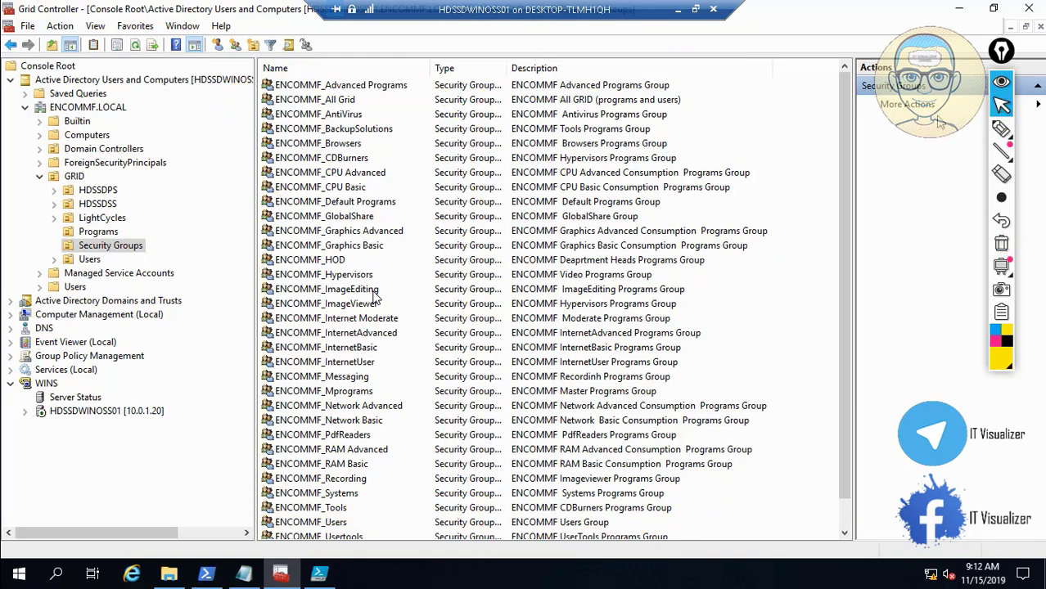
- Copy the GroupMemebers import block (lines 11–13) from All Scripts and bring PowerShell forward
left_click(244, 577)
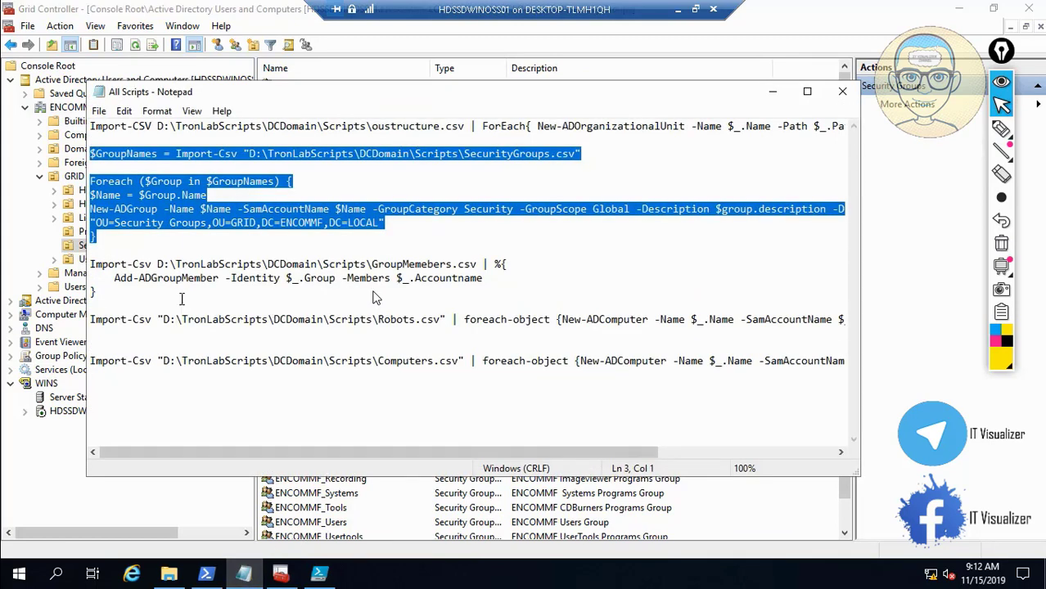
left_click_drag(122, 293, 85, 263)
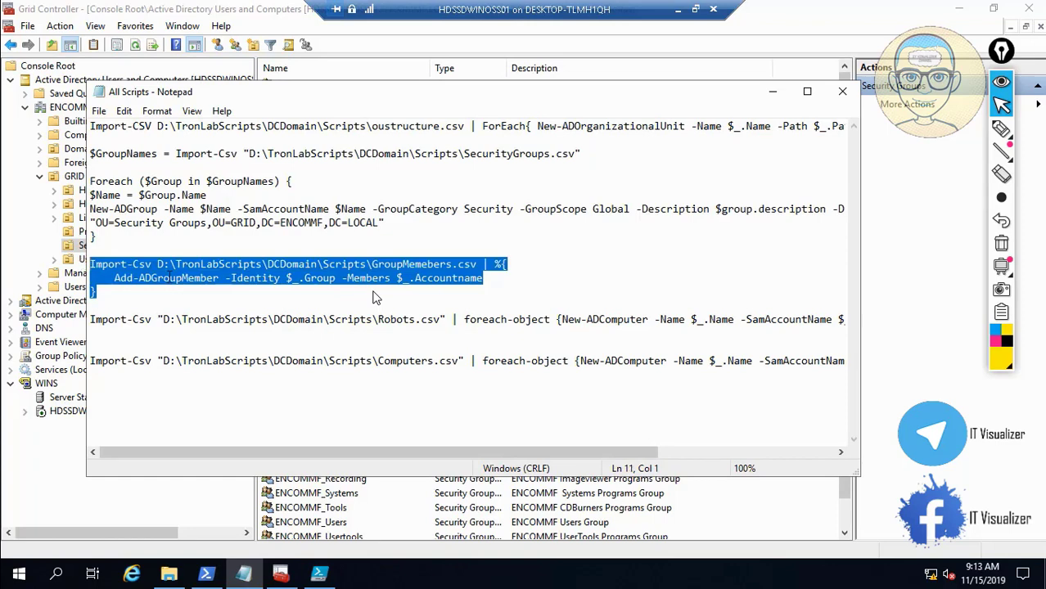
right_click(169, 277)
left_click(211, 329)
left_click(772, 91)
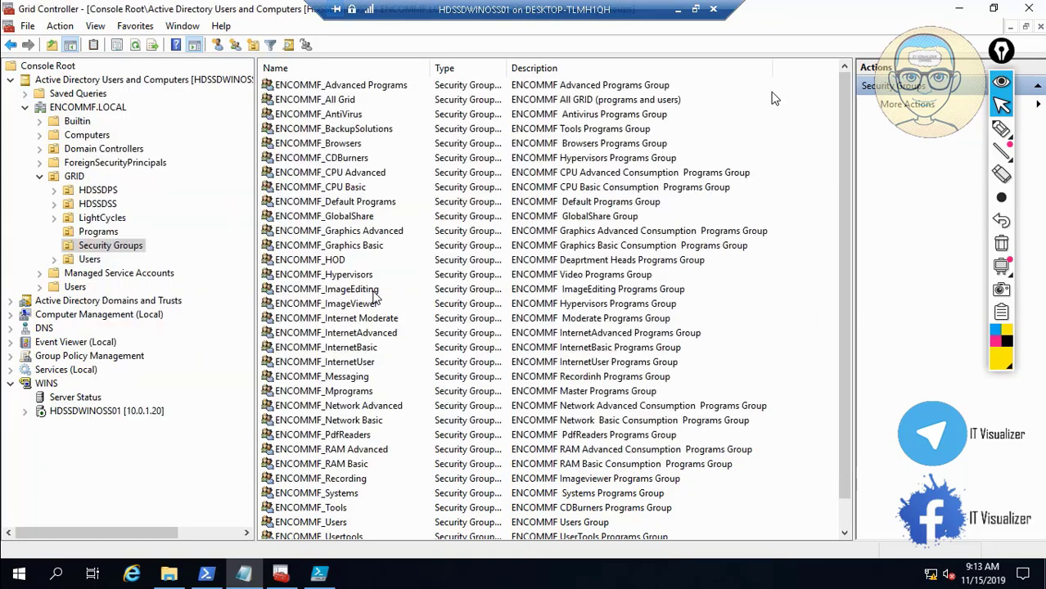
left_click(244, 576)
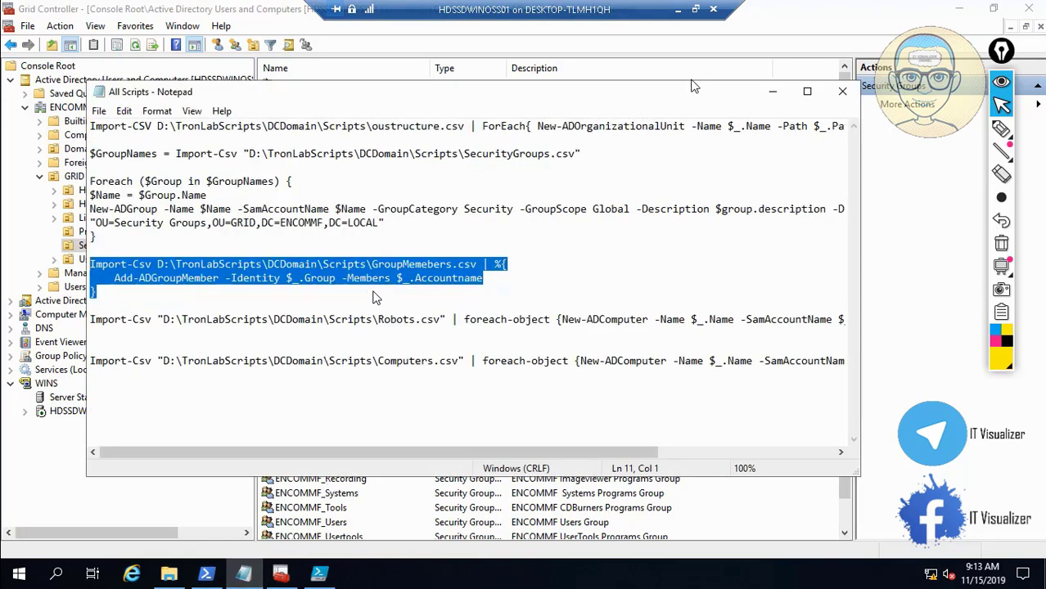
left_click(772, 91)
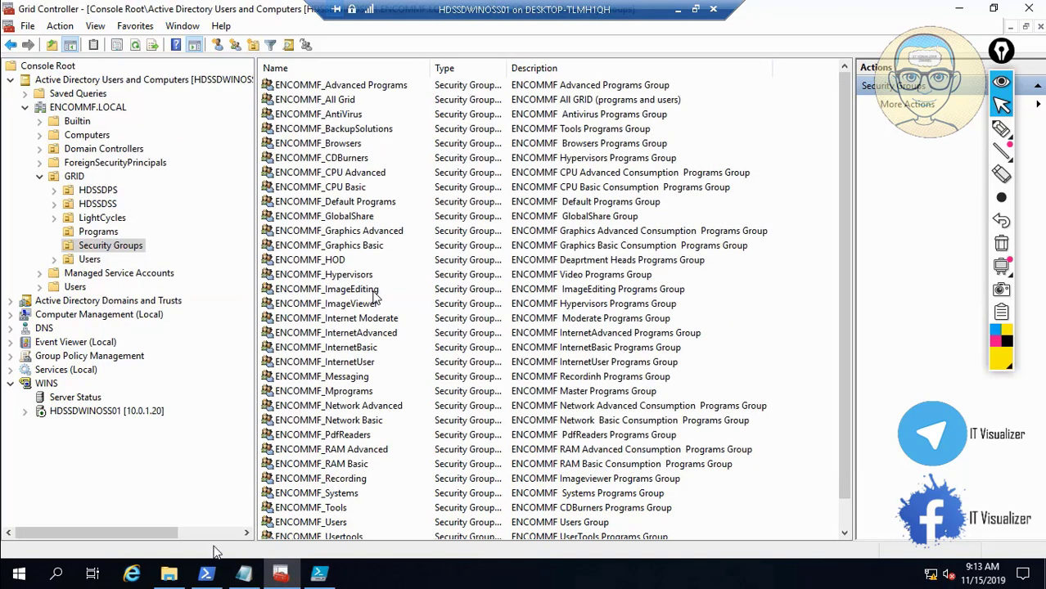
left_click(207, 575)
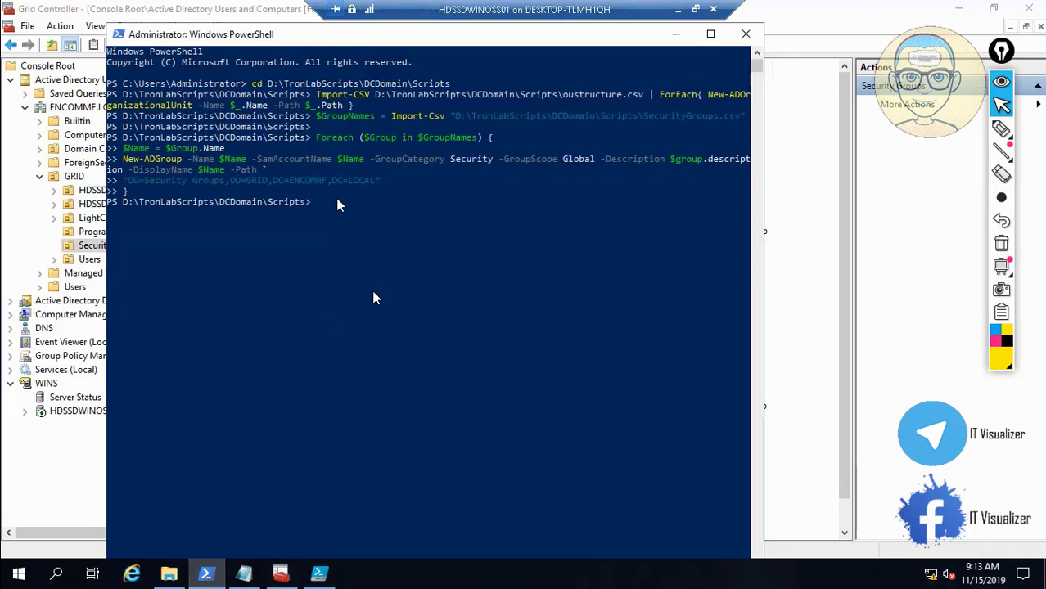
- Run the Add-ADGroupMember import from GroupMemebers.csv, then select ENCOMMF_All Grid in Security Groups
right_click(324, 206)
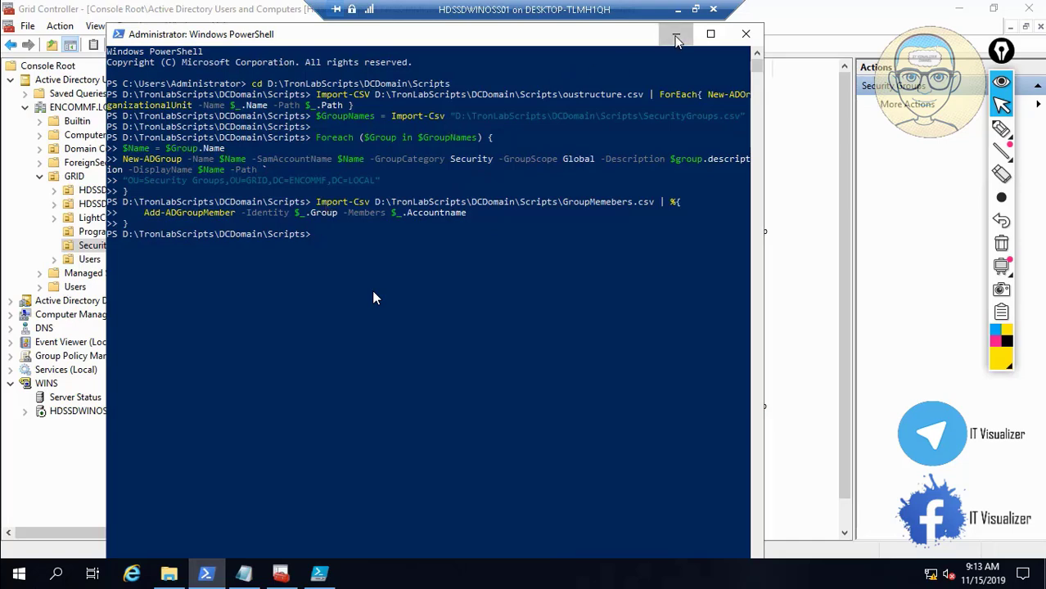
left_click(676, 34)
left_click(352, 100)
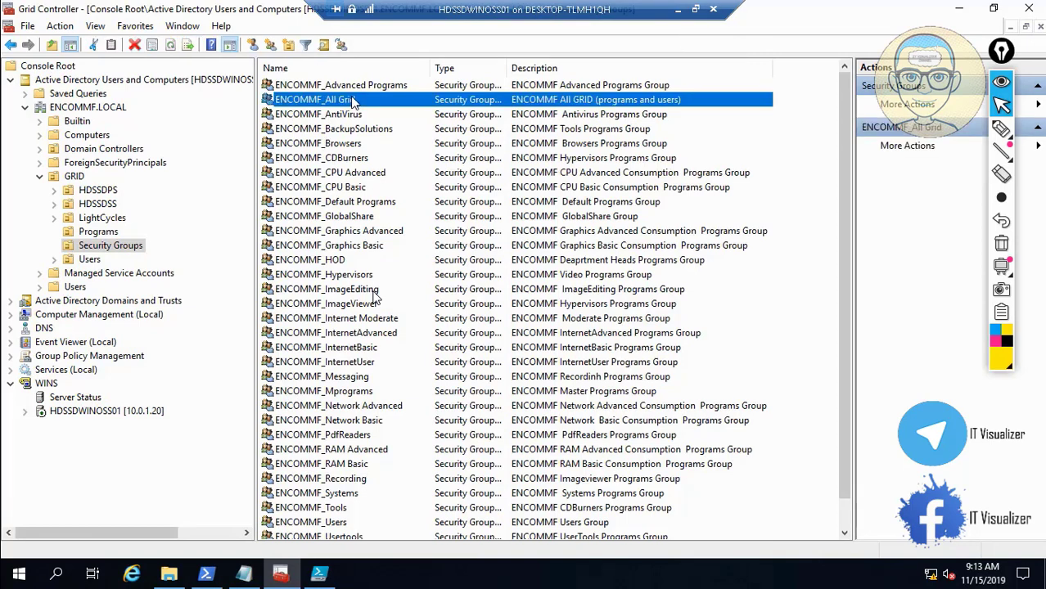
- Review ENCOMMF_AntiVirus's seven members, highlighting them briefly, then close its properties unchanged
left_click(353, 115)
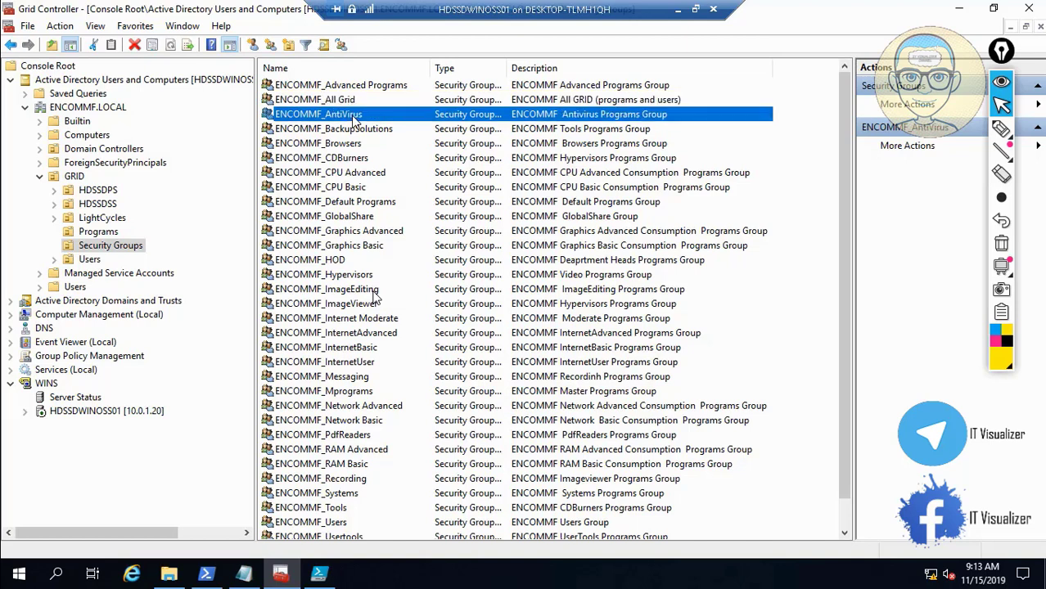
double_click(353, 116)
left_click(447, 140)
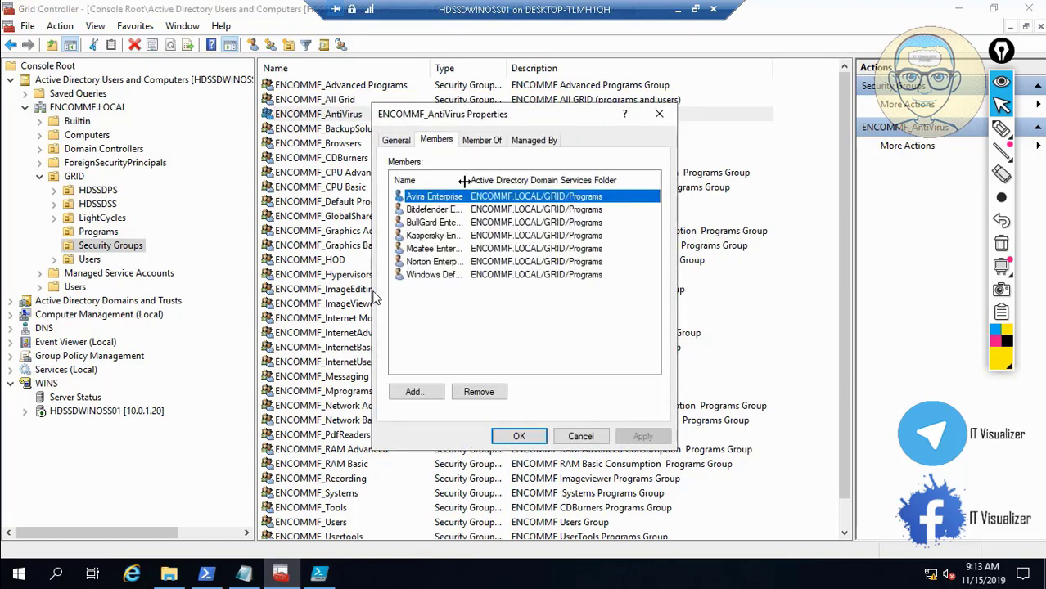
left_click_drag(464, 181, 549, 180)
left_click(1002, 129)
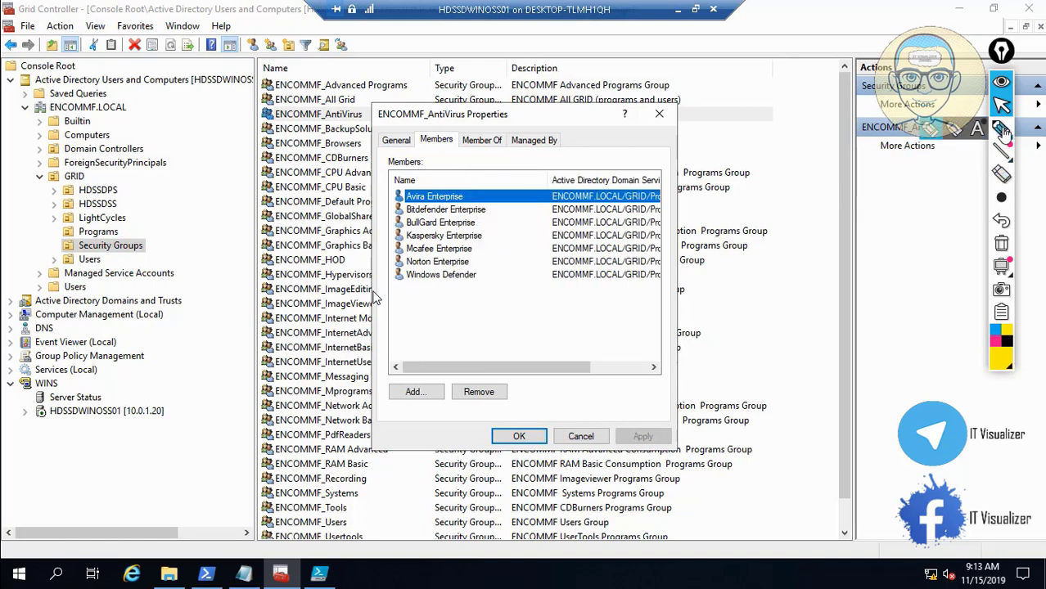
left_click(932, 139)
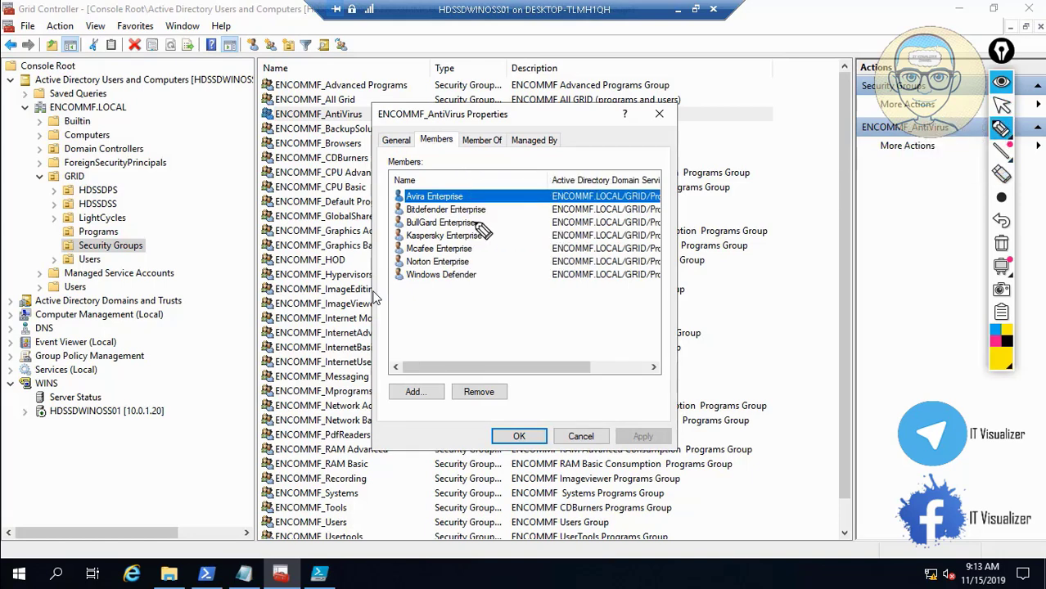
mouse_move(509, 179)
left_mouse_down()
mouse_move(389, 203)
mouse_move(401, 301)
mouse_move(540, 256)
mouse_move(510, 180)
left_mouse_up()
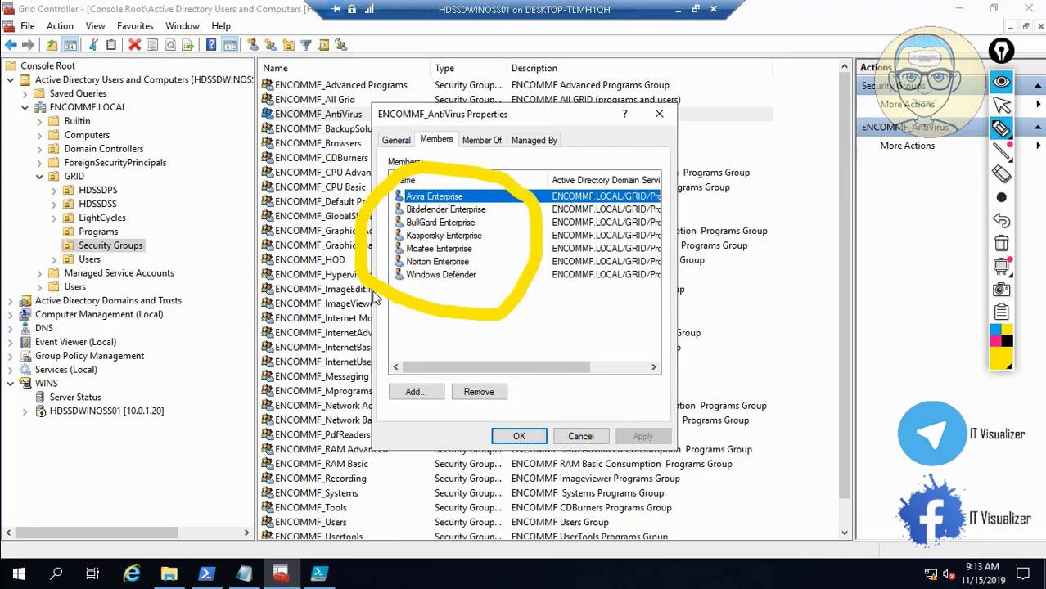
left_click(1002, 243)
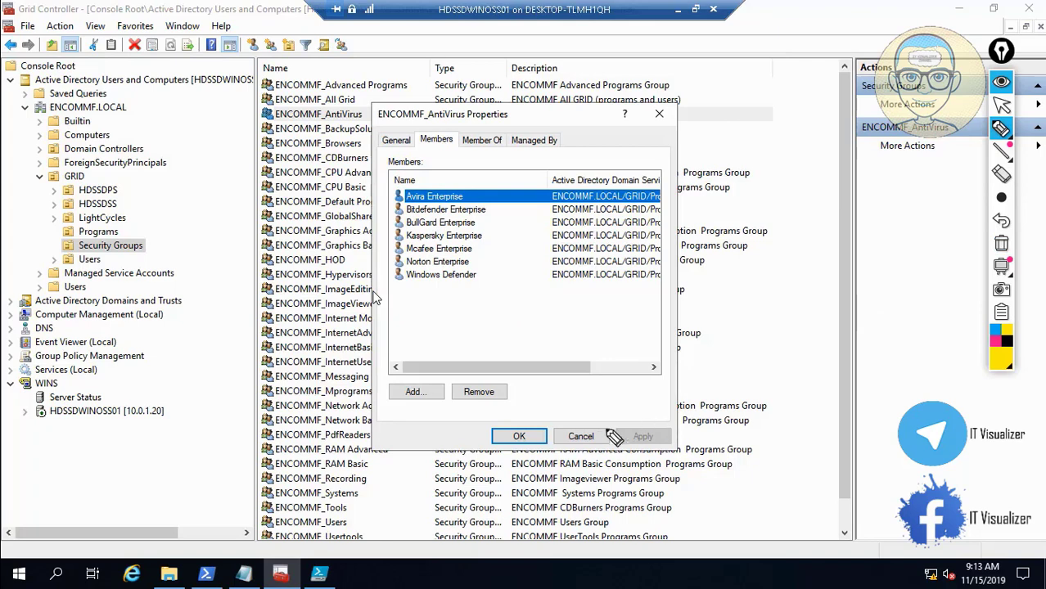
left_click(1002, 105)
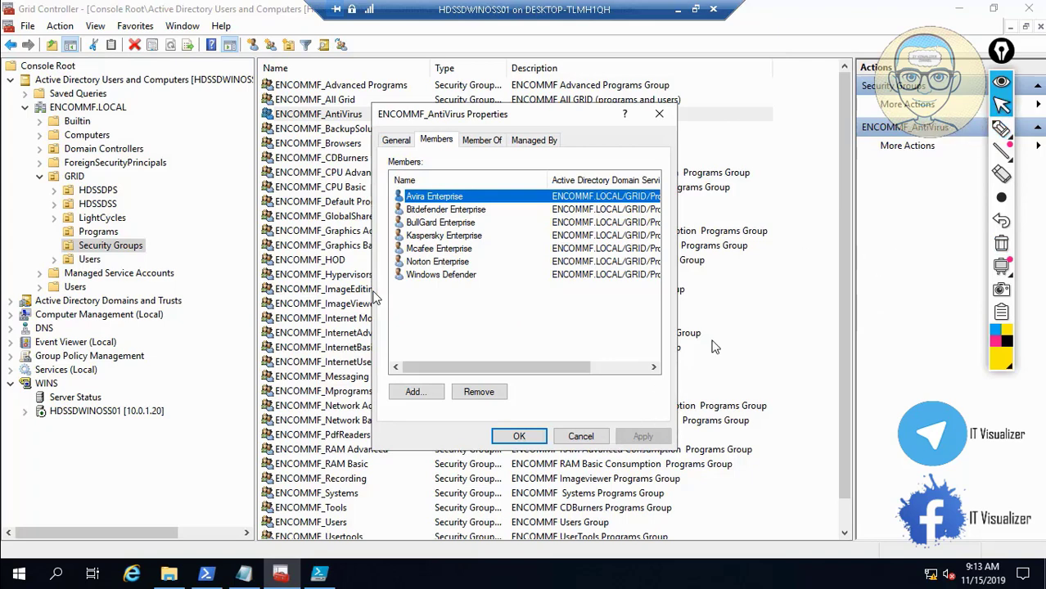
left_click(581, 436)
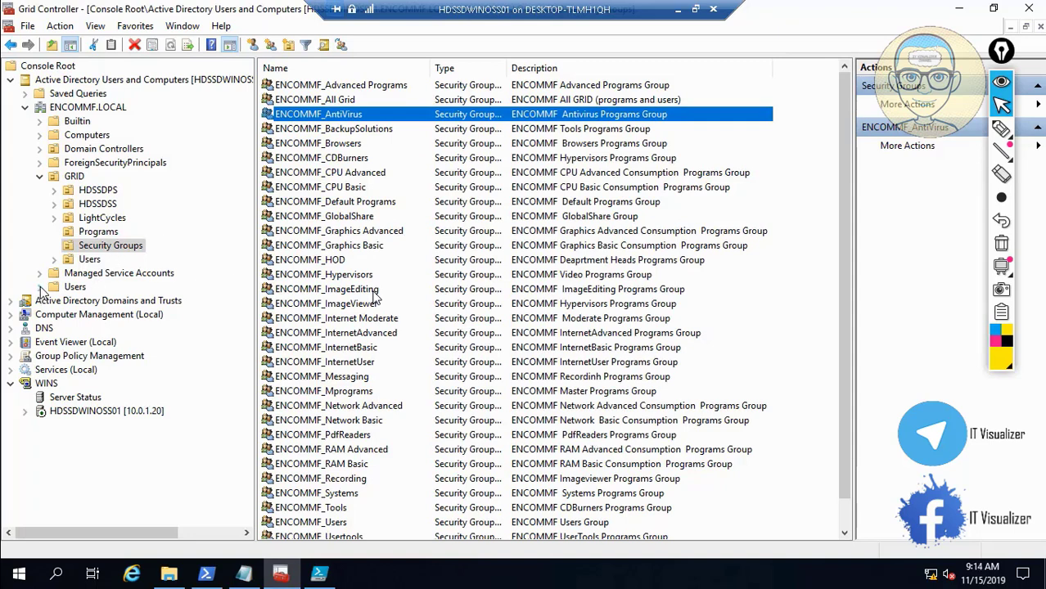
- Show the domain's built-in Users container and return the recording player to a window
left_click(74, 288)
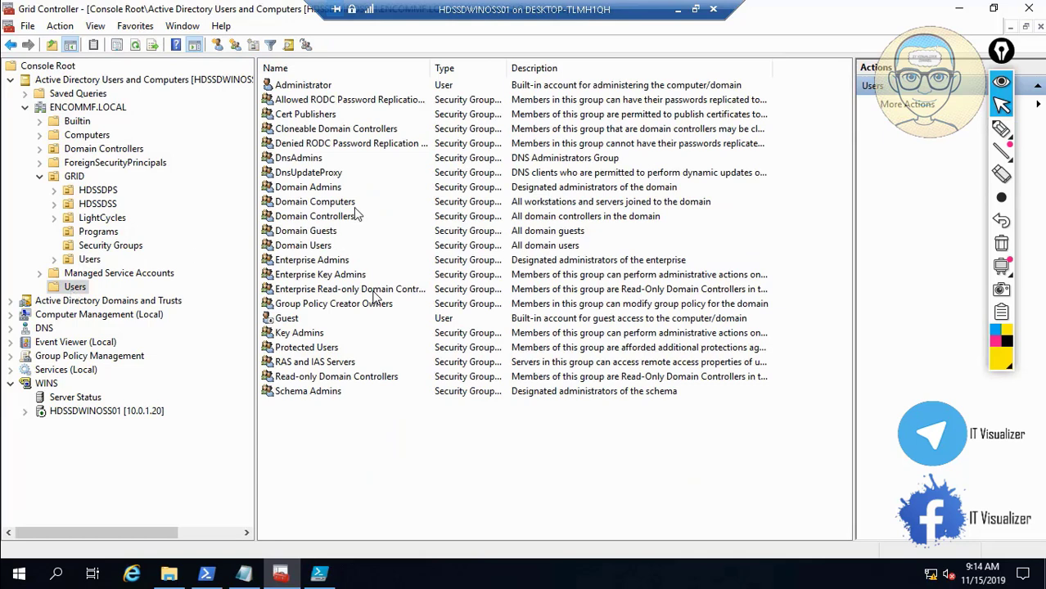
left_click(372, 290)
mouse_move(88, 568)
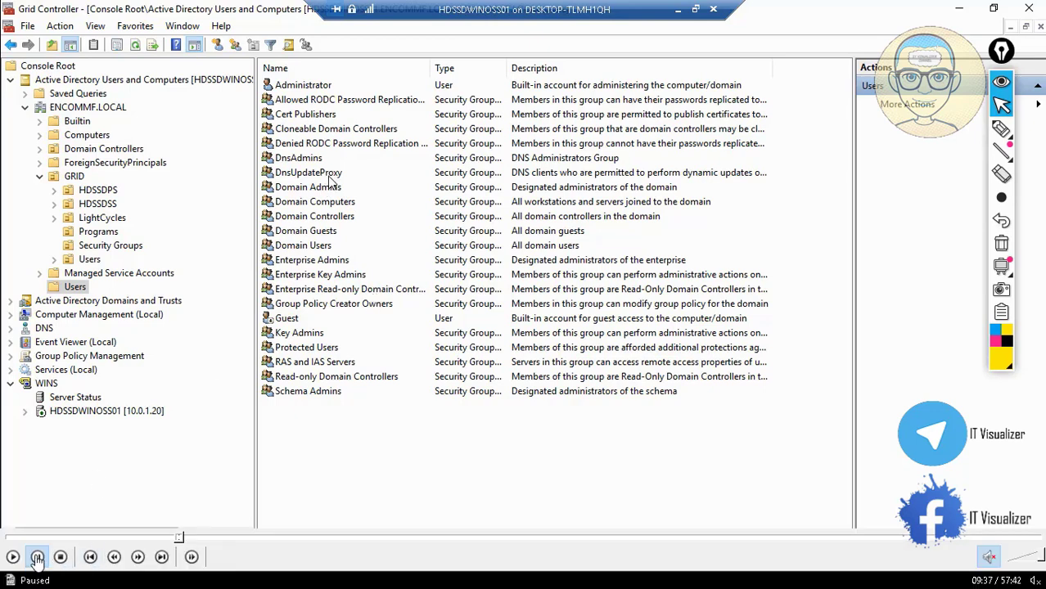
double_click(363, 300)
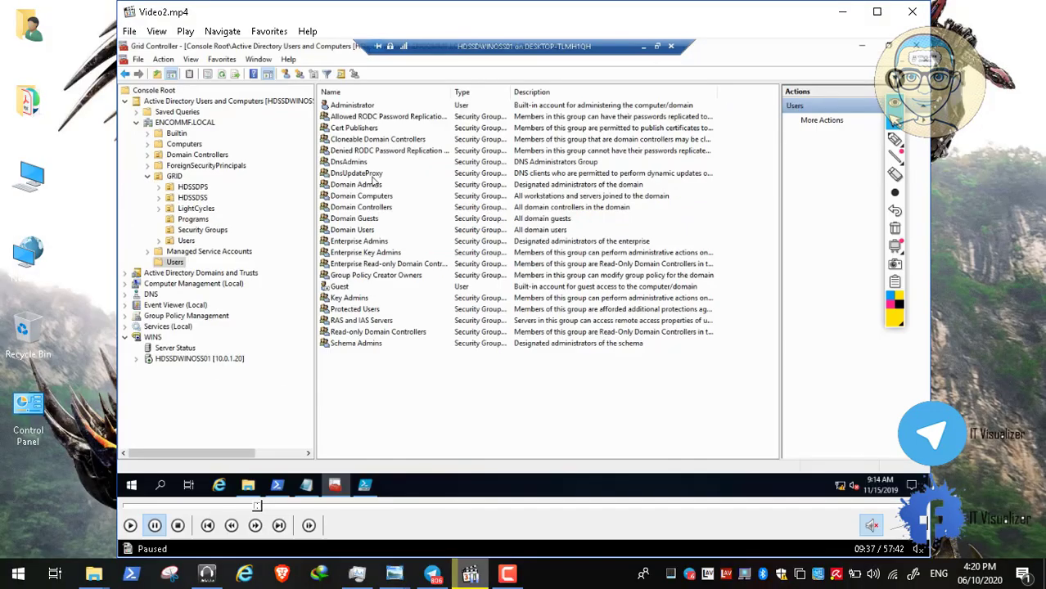
left_click(392, 576)
left_click(326, 511)
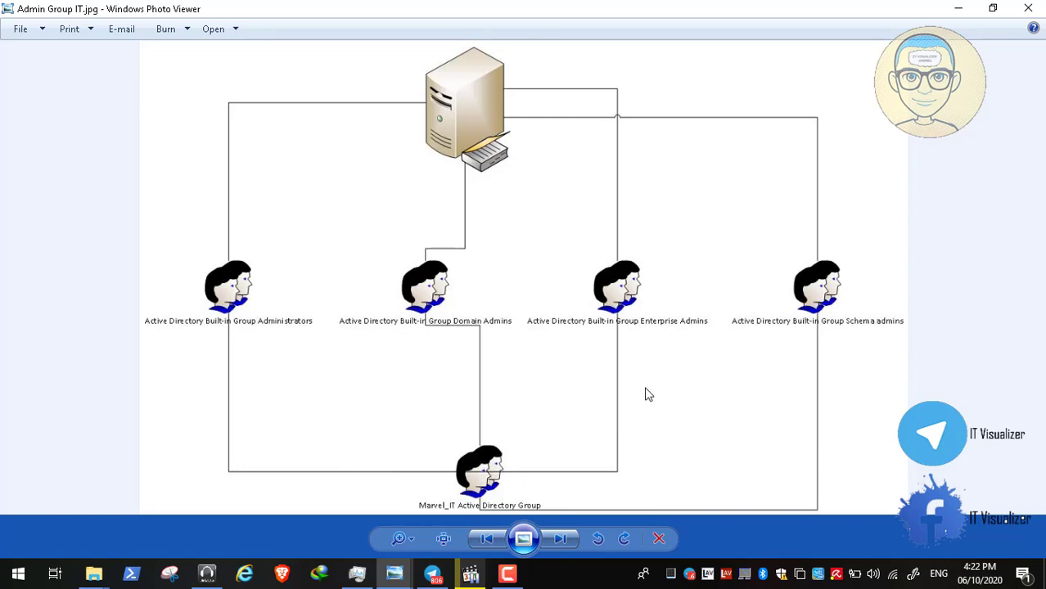
left_click(958, 8)
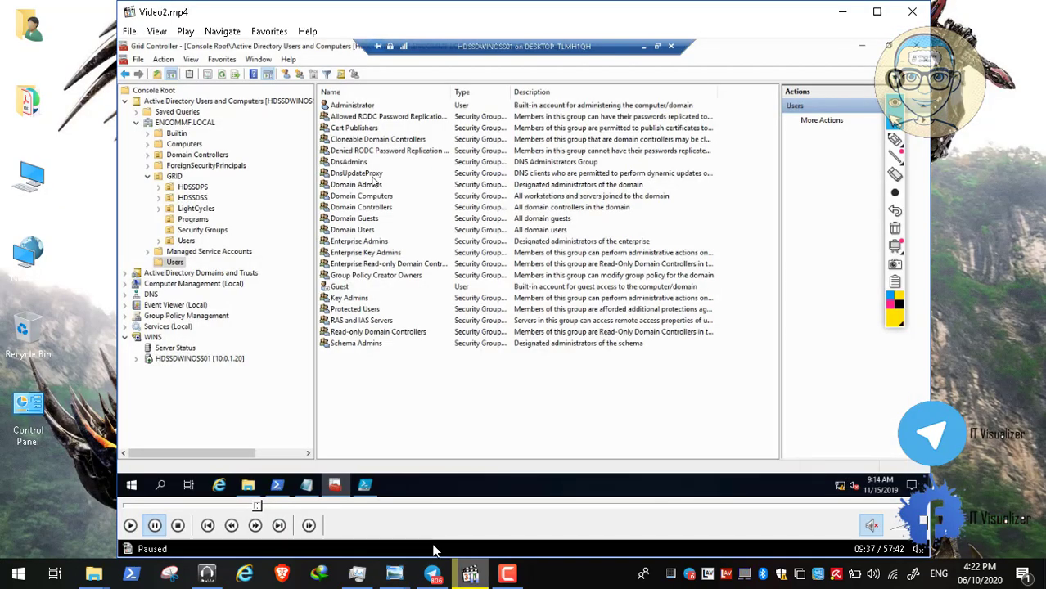
- Resume the recording full screen and select two personal accounts in GRID Programs
left_click(131, 526)
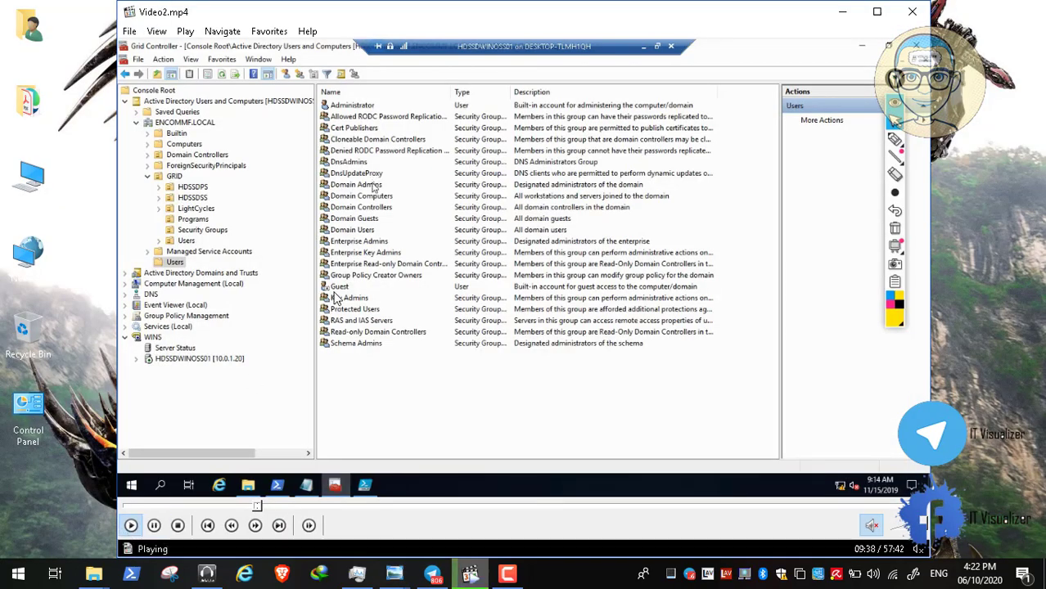
double_click(335, 298)
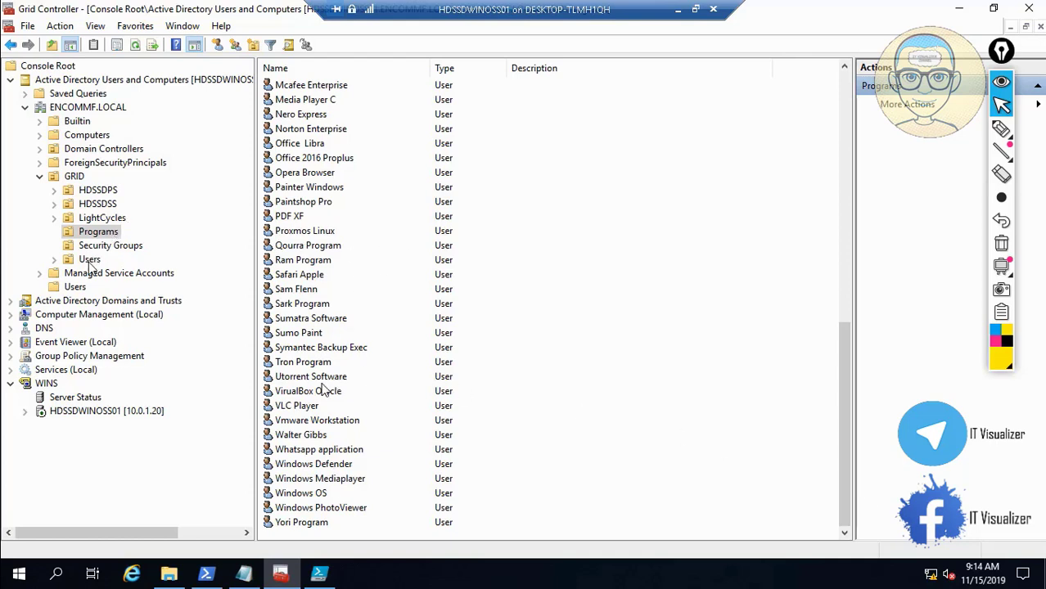
left_click(316, 290)
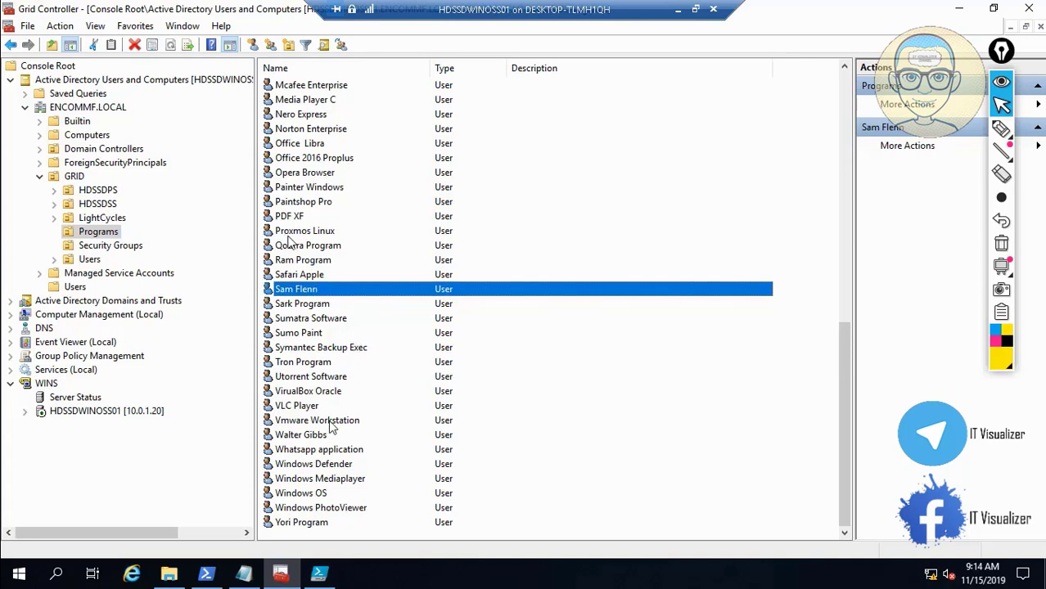
left_click(323, 437, "ctrl")
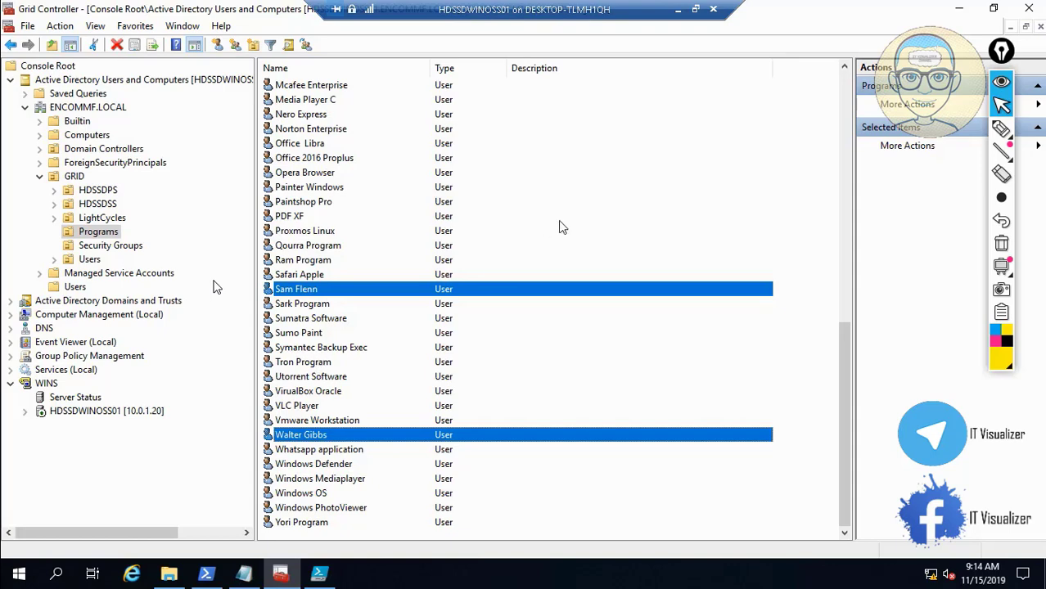
left_click(843, 69)
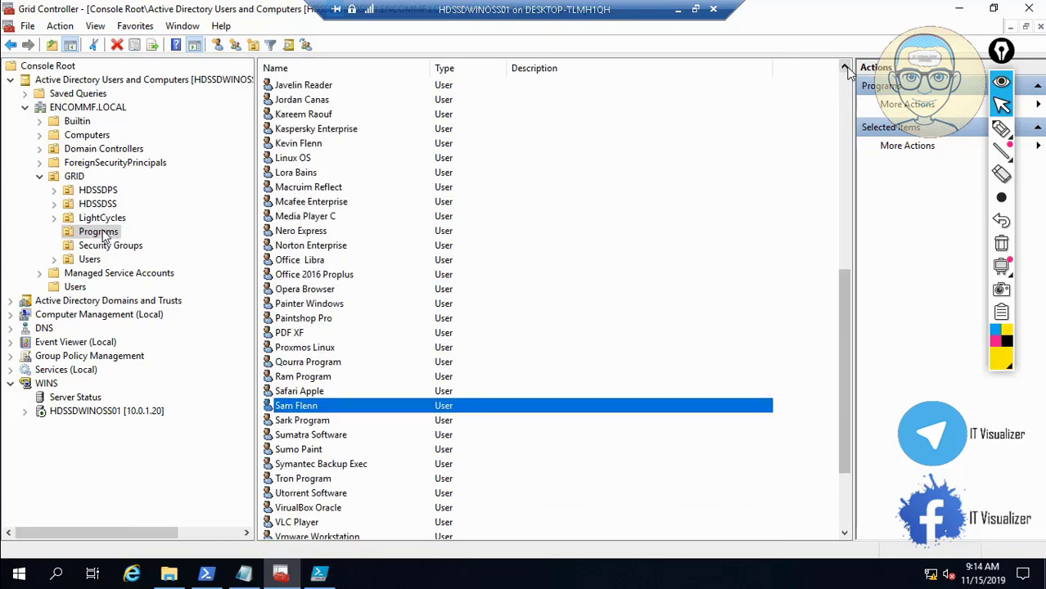
left_click(846, 69)
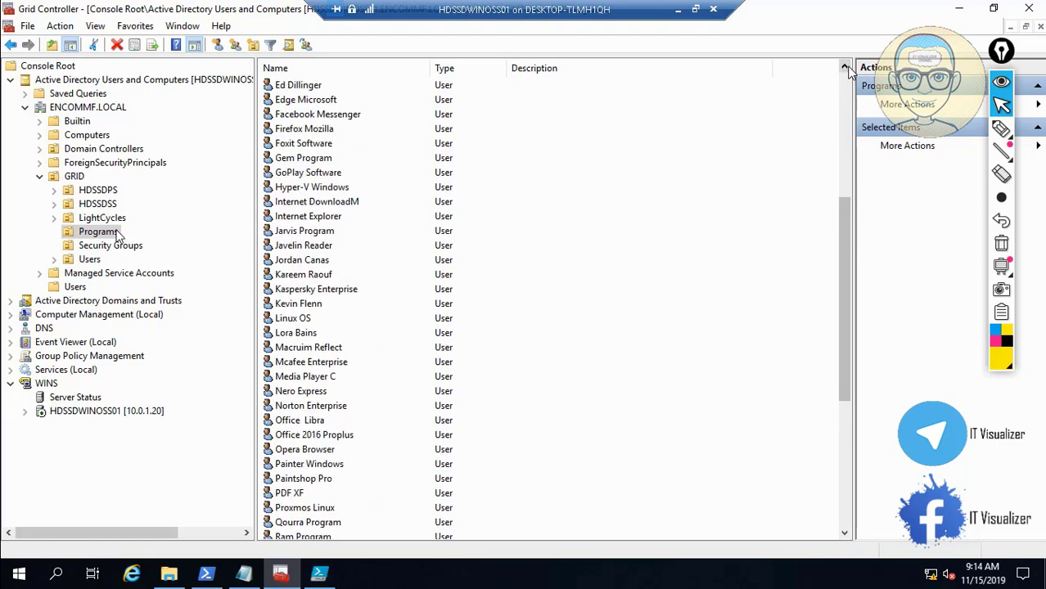
- Add four more personal accounts to the selection, scrolling up the Programs list
left_click(314, 310)
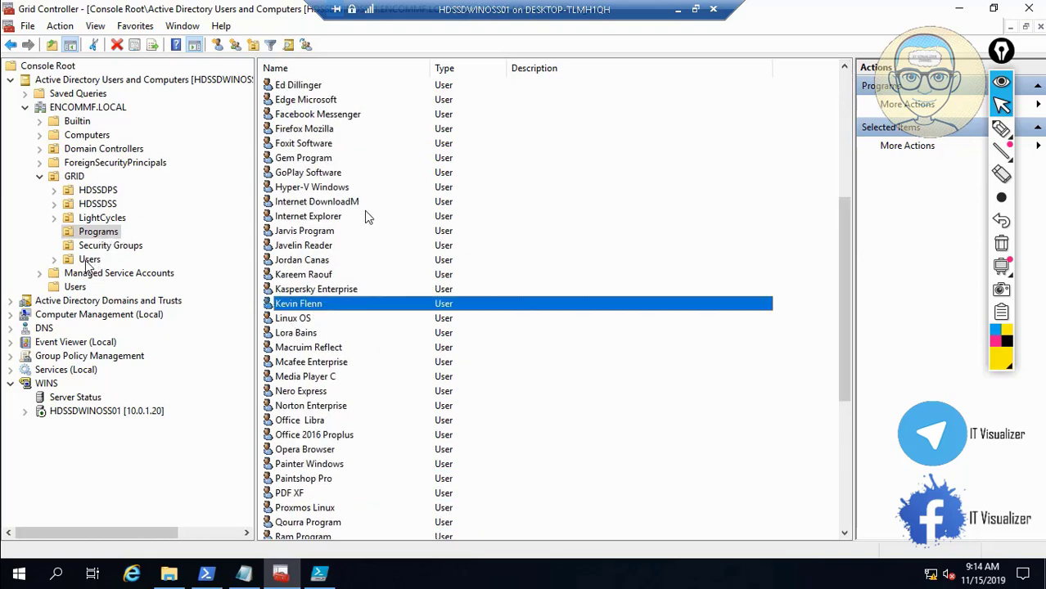
left_click(323, 261, "ctrl")
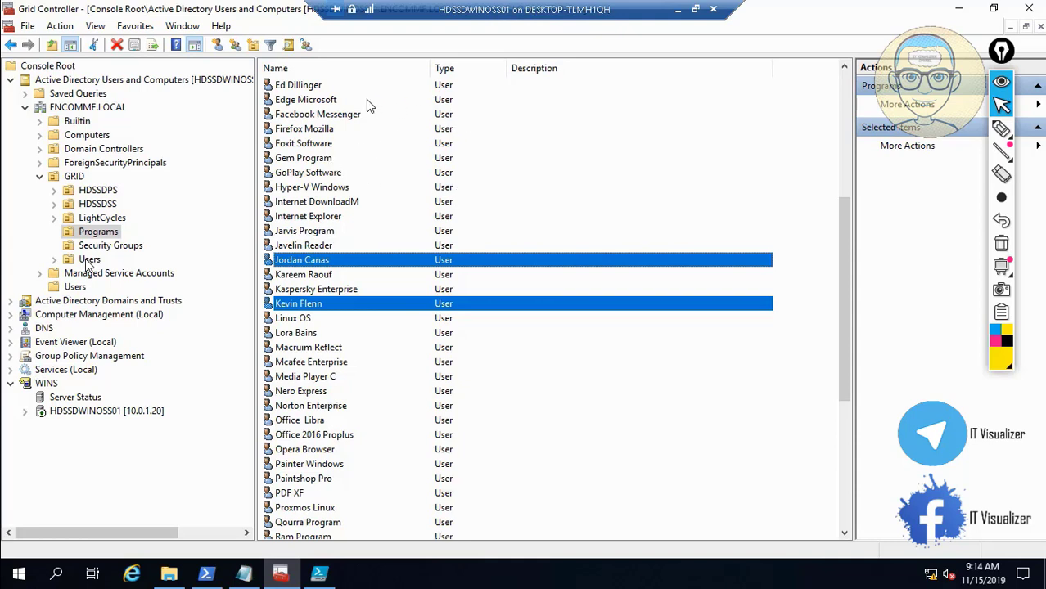
left_click(316, 89, "ctrl")
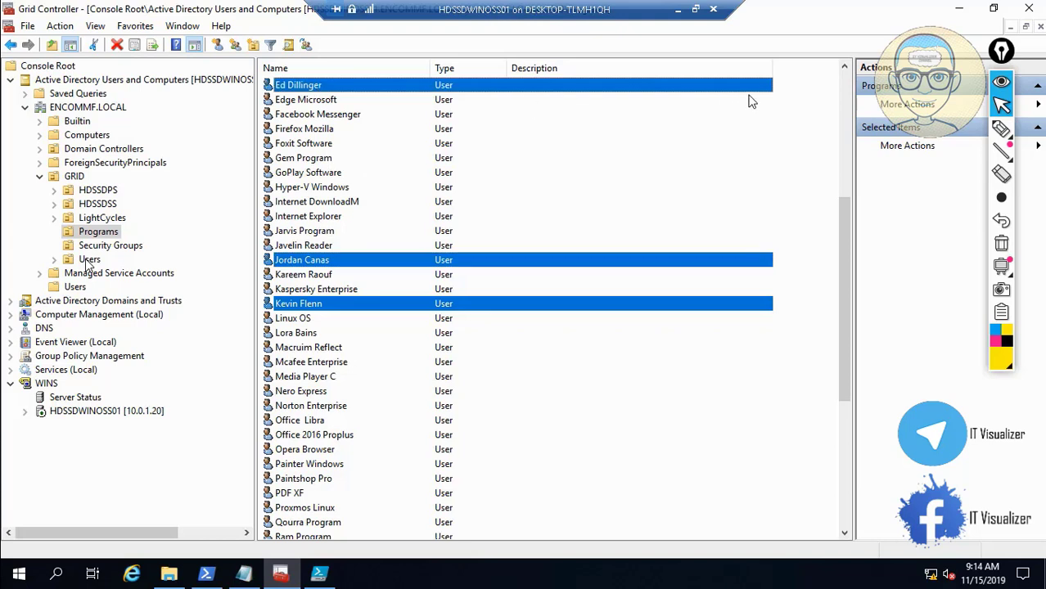
left_click(321, 279, "ctrl")
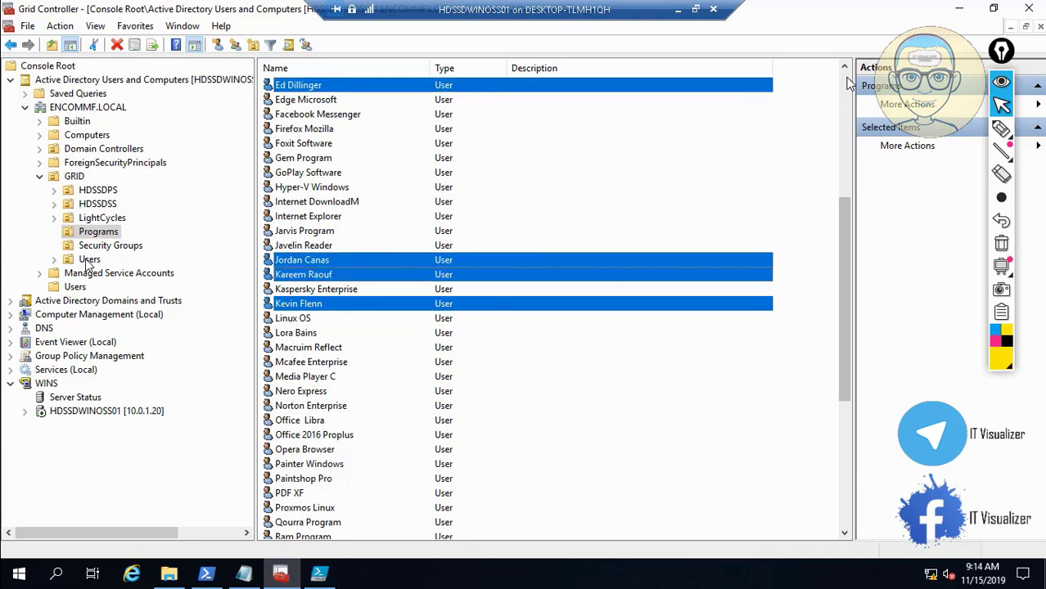
scroll(845, 70, "up", 3)
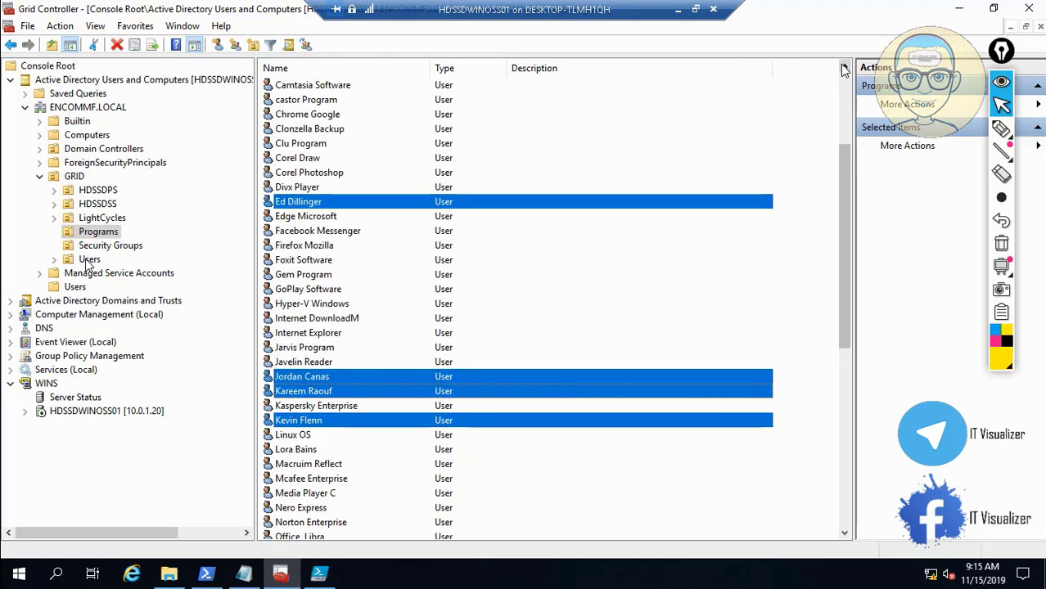
scroll(845, 70, "up", 2)
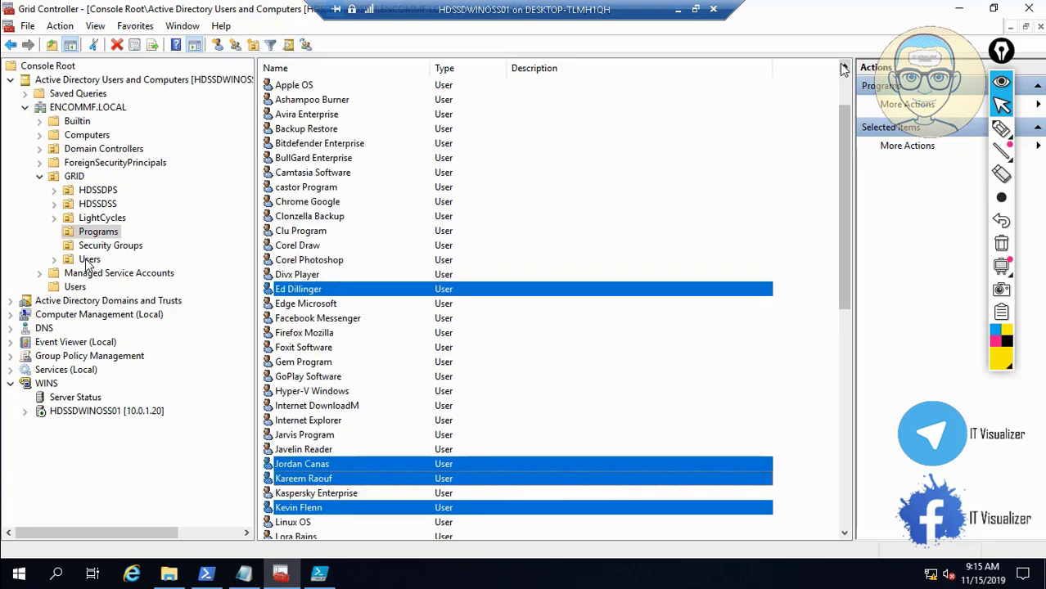
scroll(844, 70, "up", 2)
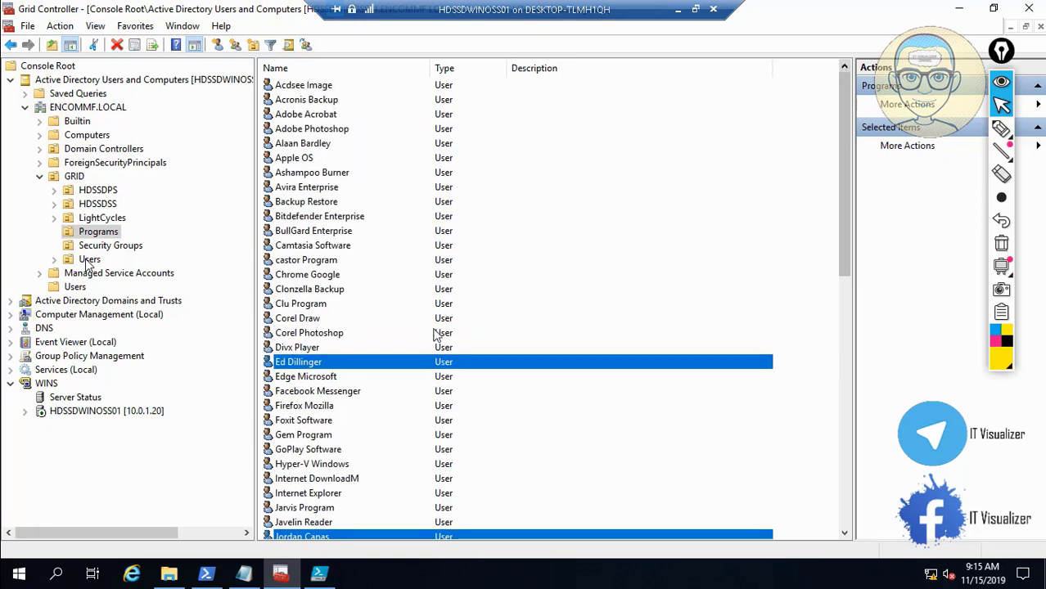
- Move the selected personal accounts from GRID Programs to the GRID Users OU
right_click(328, 362)
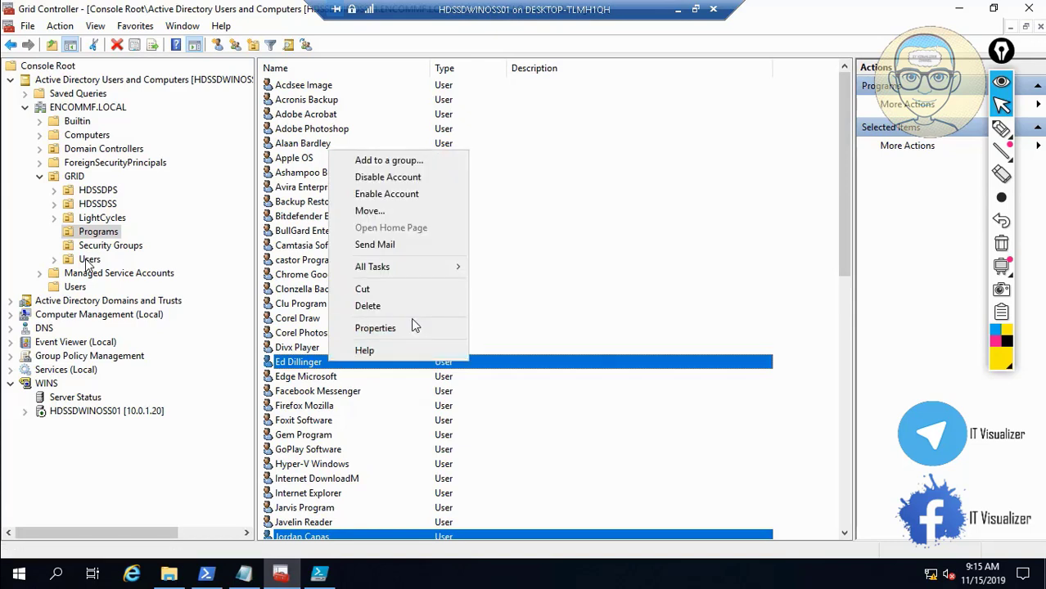
left_click(404, 215)
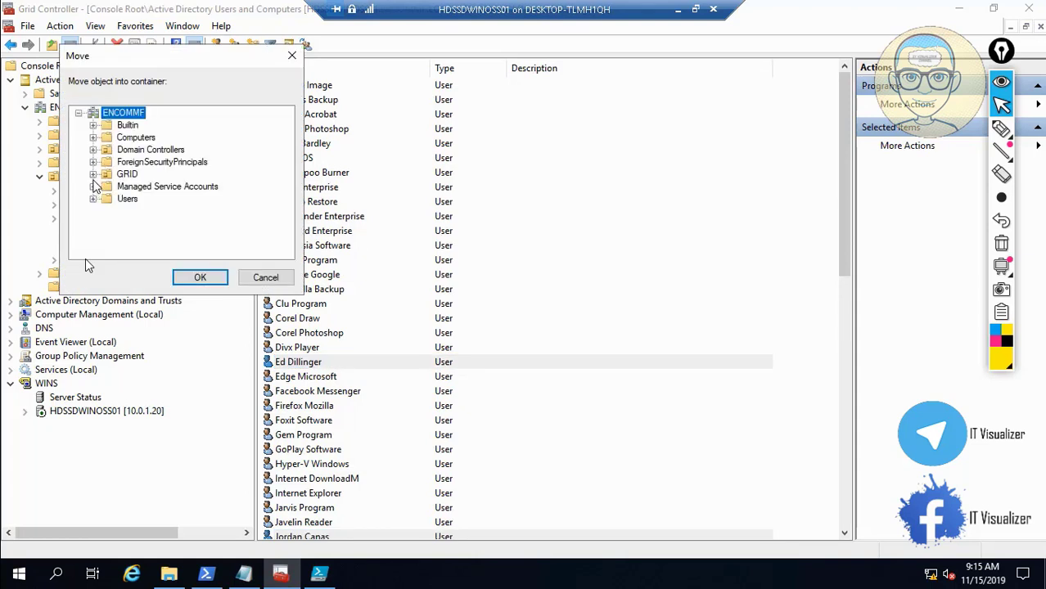
left_click(93, 175)
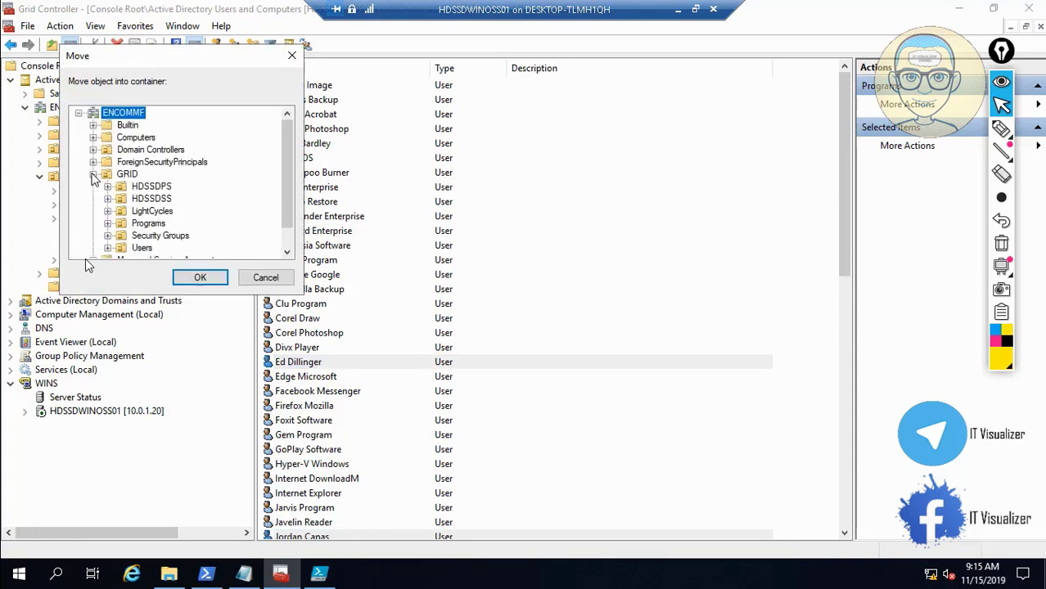
left_click(142, 248)
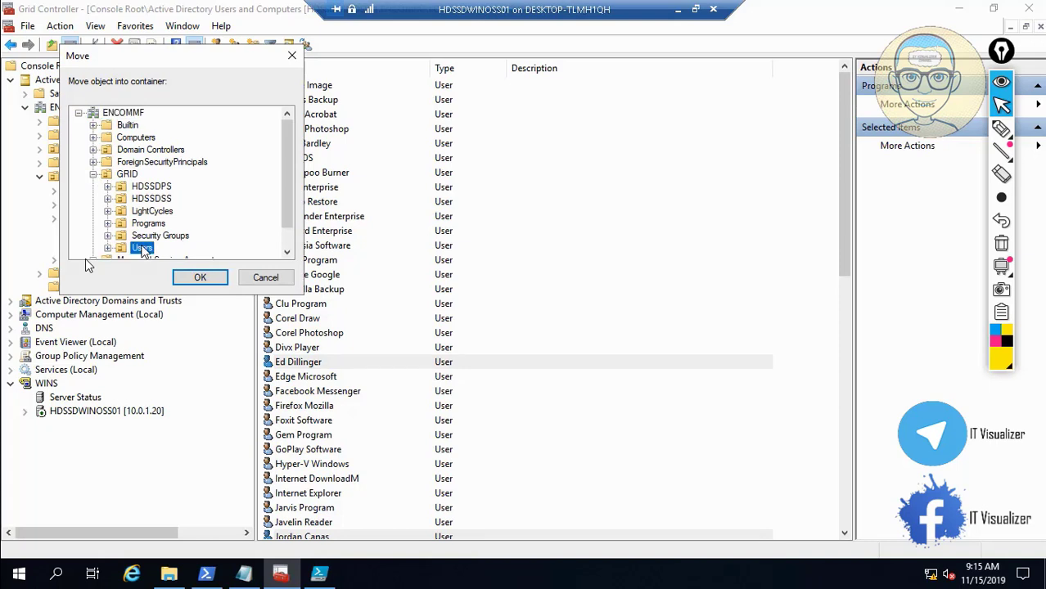
left_click(211, 279)
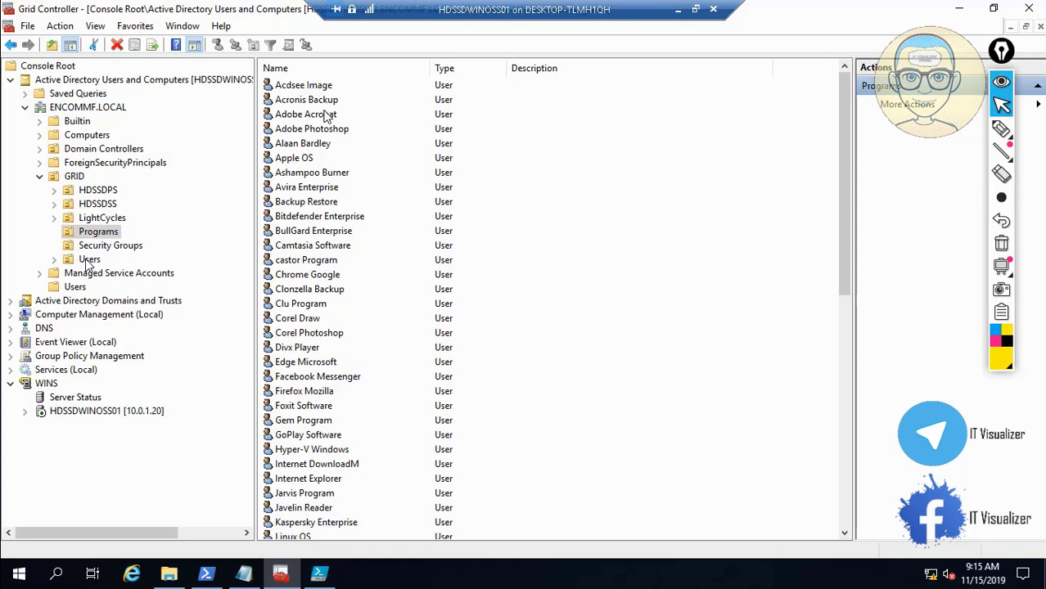
- Move the remaining personal account in Programs to GRID Users
left_click_drag(840, 223, 857, 296)
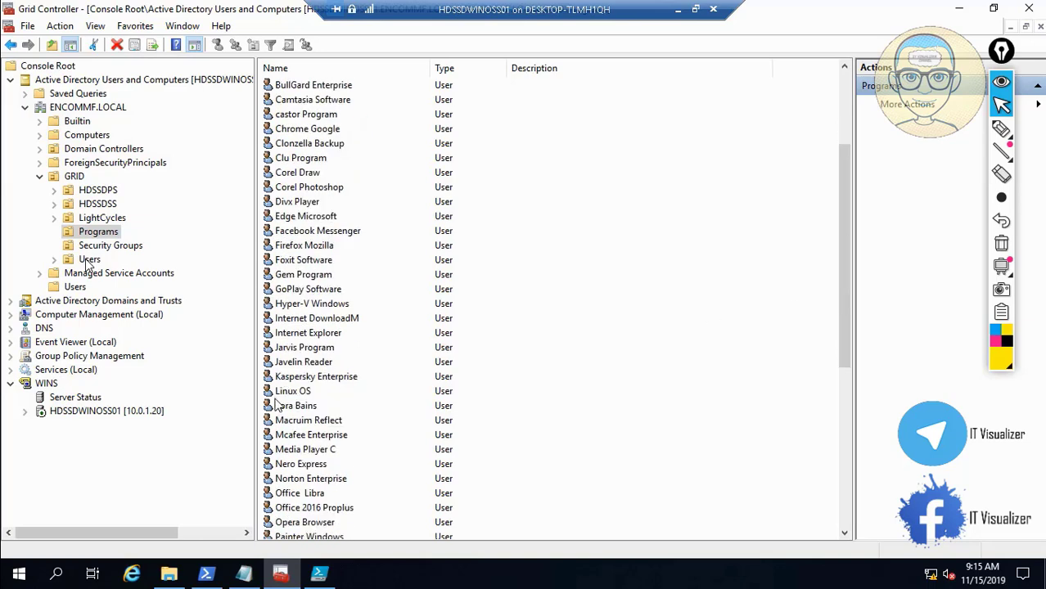
left_click(293, 405)
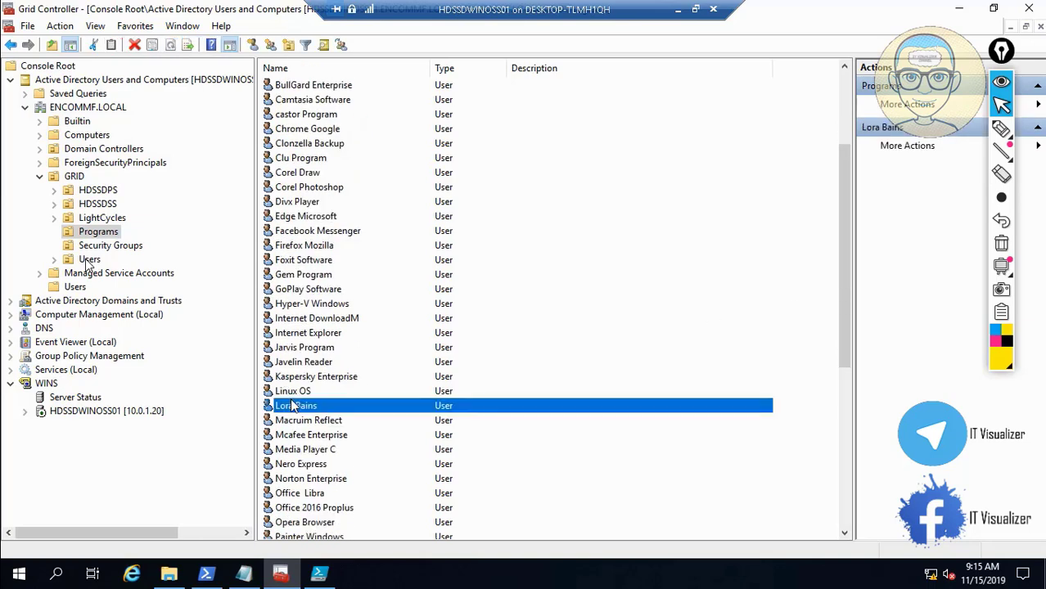
right_click(293, 405)
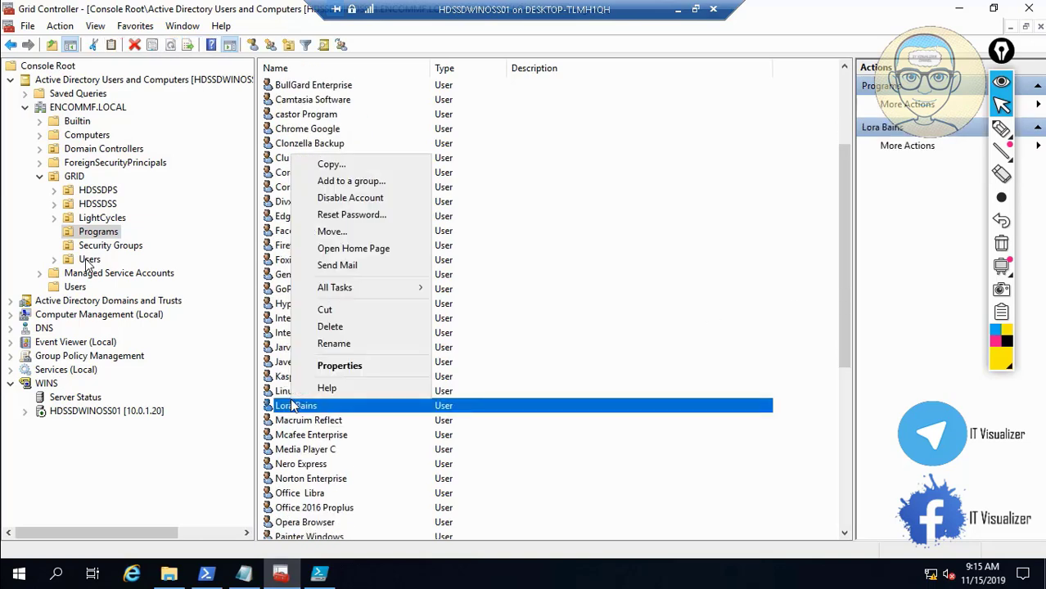
left_click(379, 234)
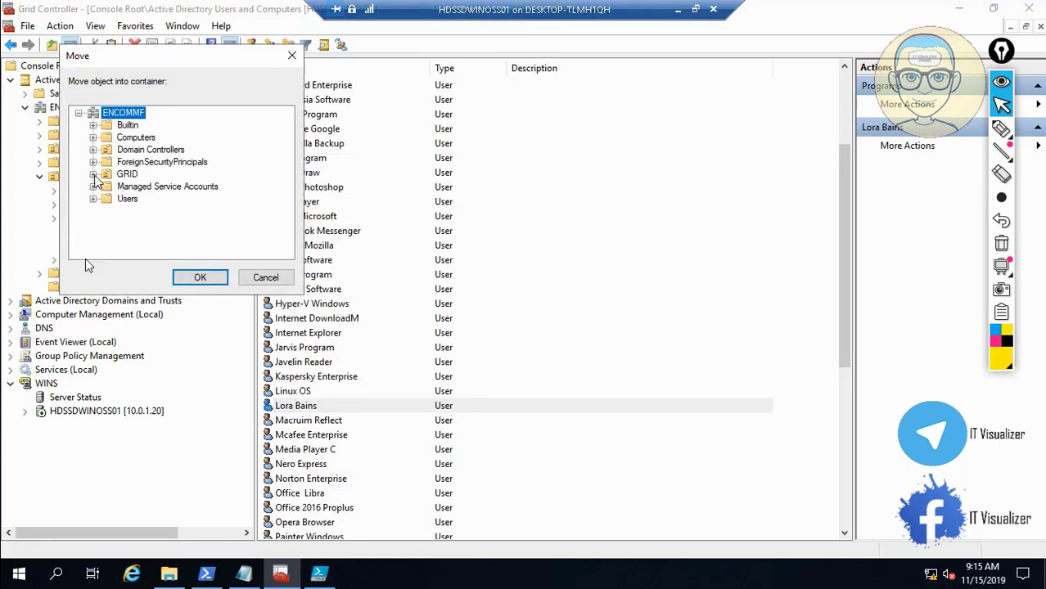
left_click(93, 175)
left_click(143, 247)
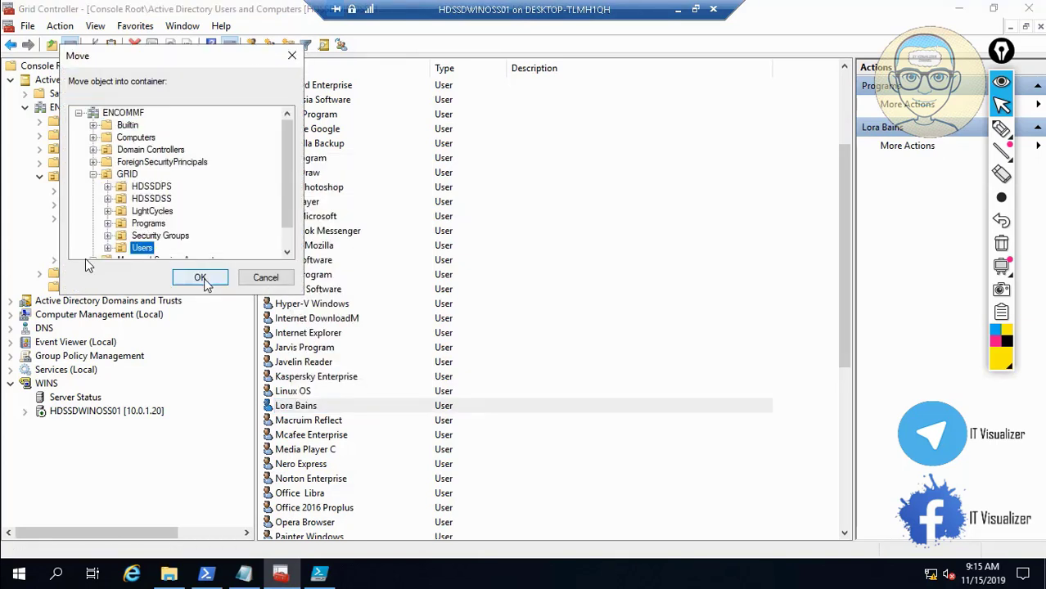
left_click(201, 278)
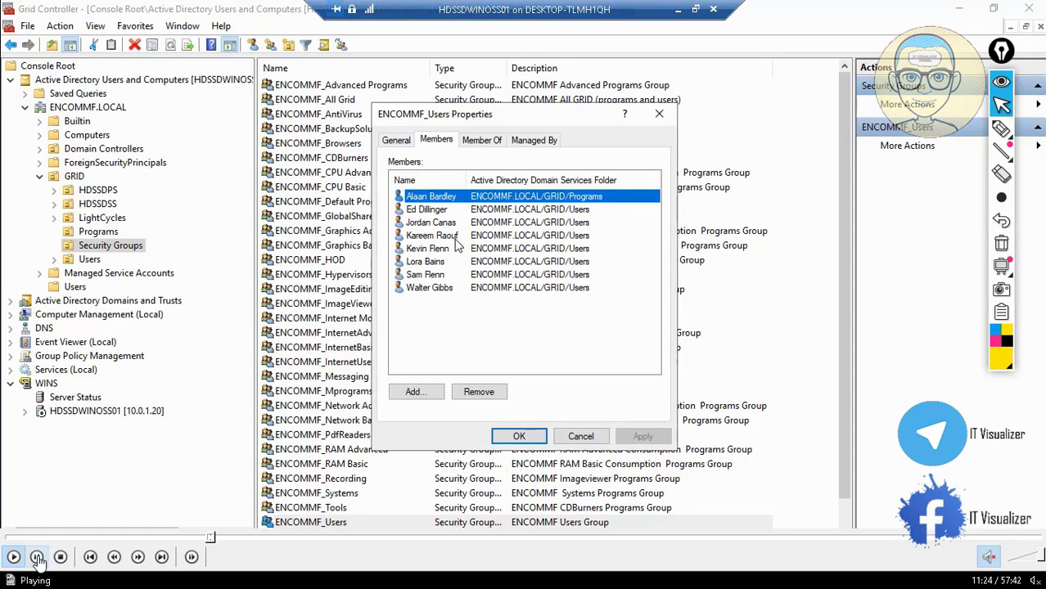
- Pause the recording to study ENCOMMF_Users' member list, then resume playback
left_click(36, 557)
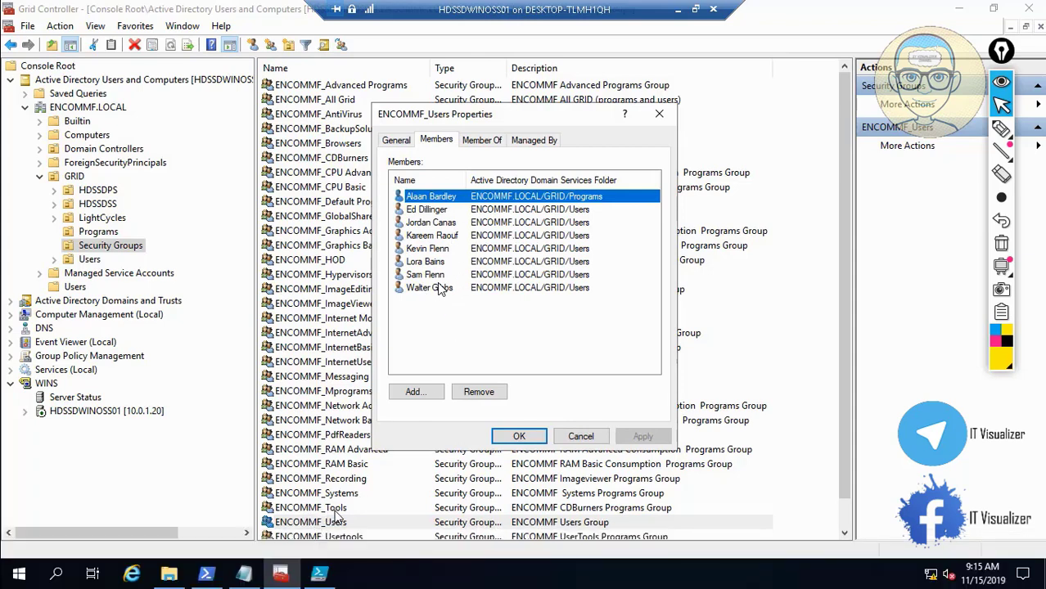
mouse_move(312, 537)
mouse_move(354, 535)
left_click(12, 556)
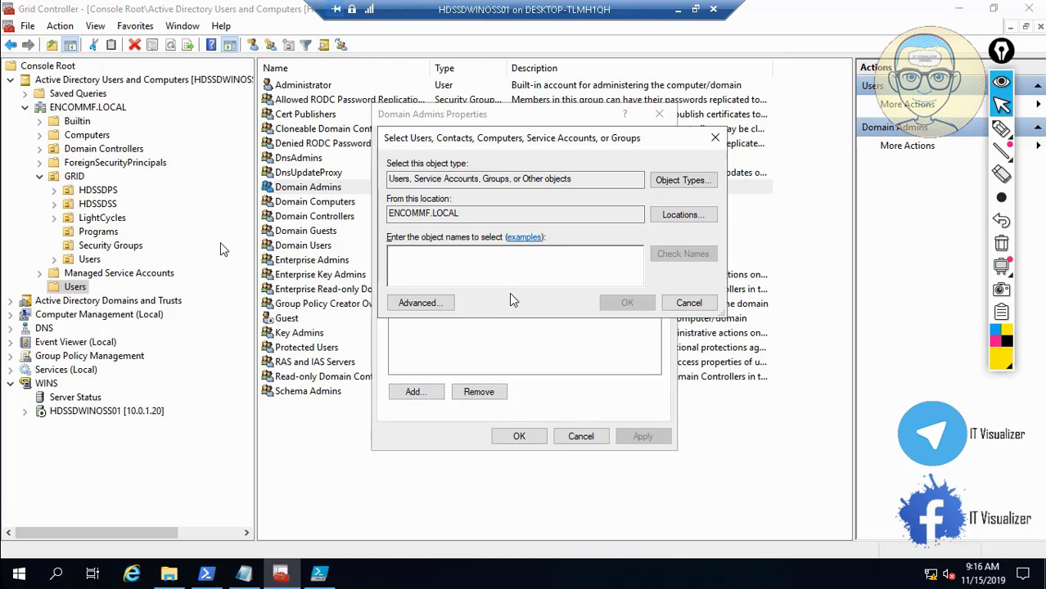
- Resolve 'ENCOMMF_Use' to ENCOMMF_Users, add it to Domain Admins, and apply
type("ENCOMM")
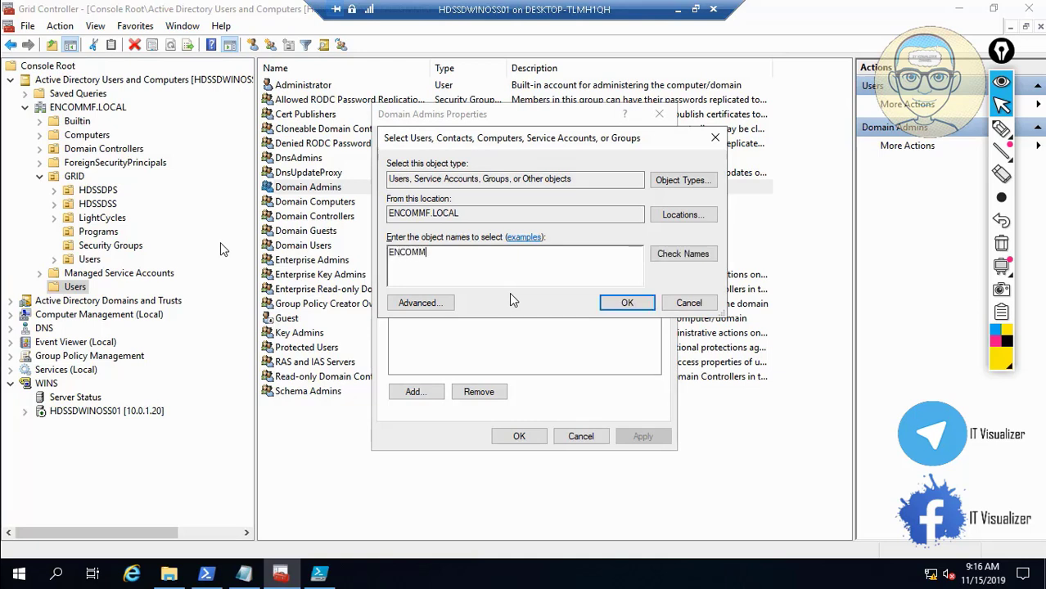
type("F_Use")
left_click(697, 255)
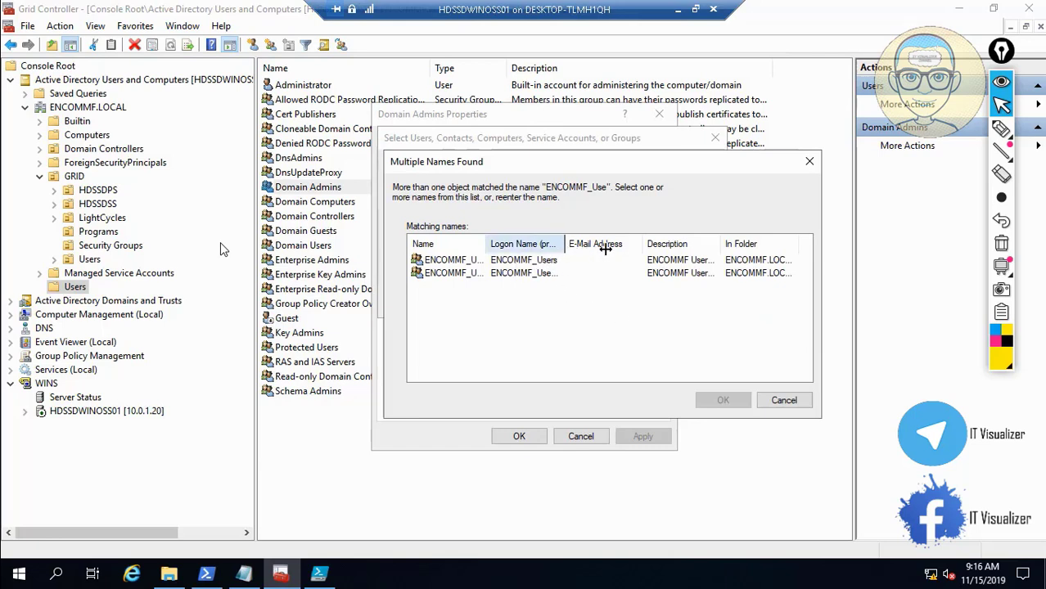
left_click_drag(605, 248, 630, 251)
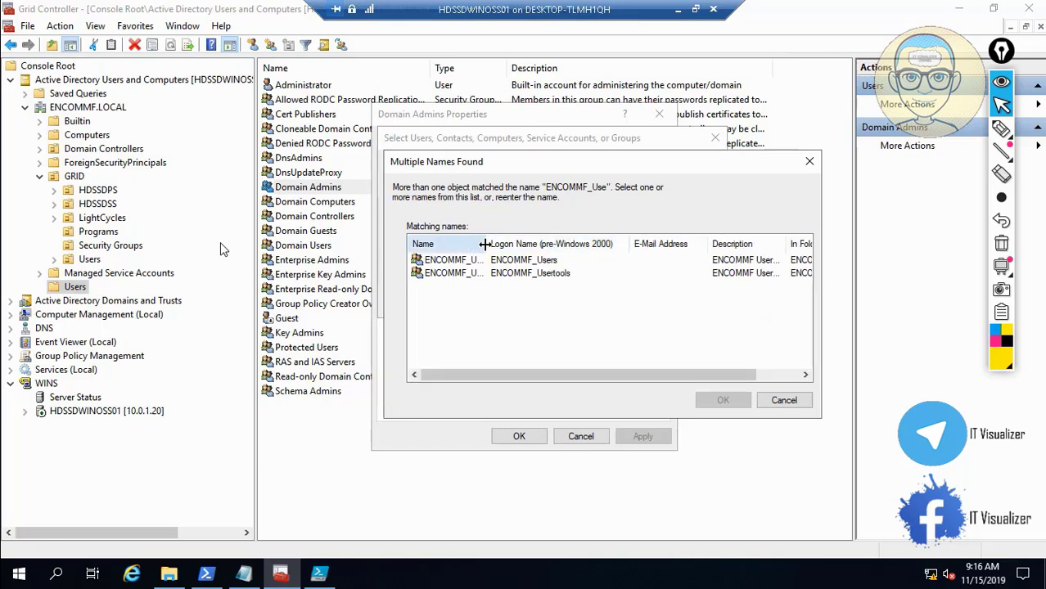
left_click_drag(485, 243, 533, 244)
left_click(474, 260)
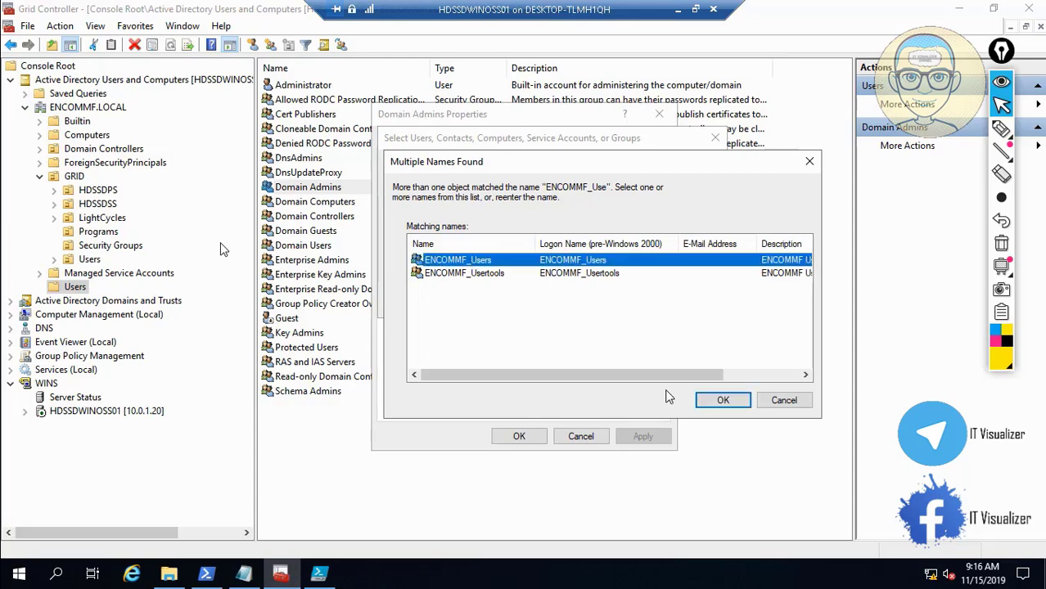
left_click(722, 400)
left_click(627, 304)
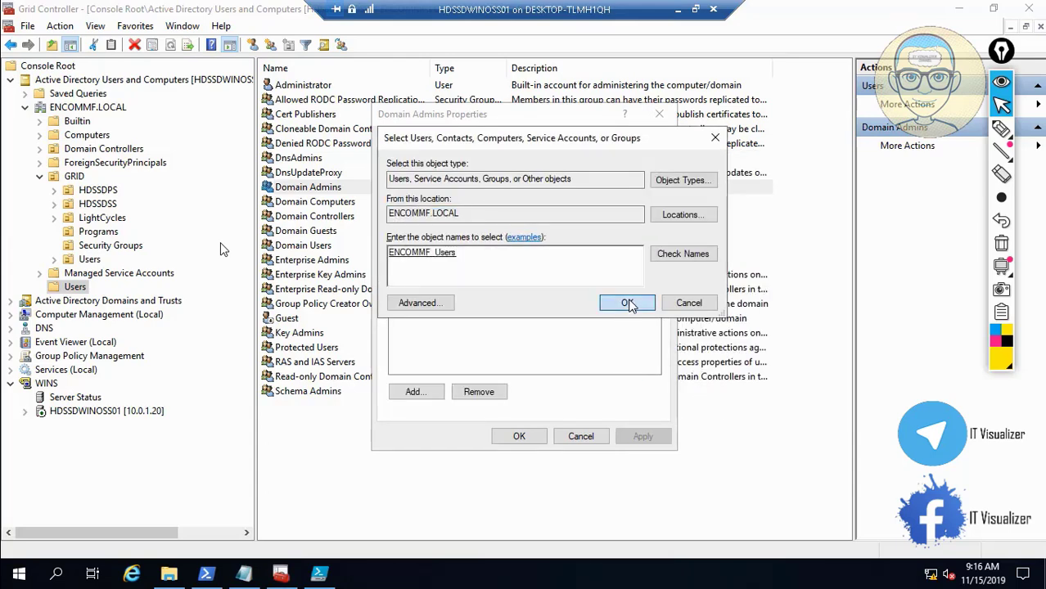
left_click(632, 439)
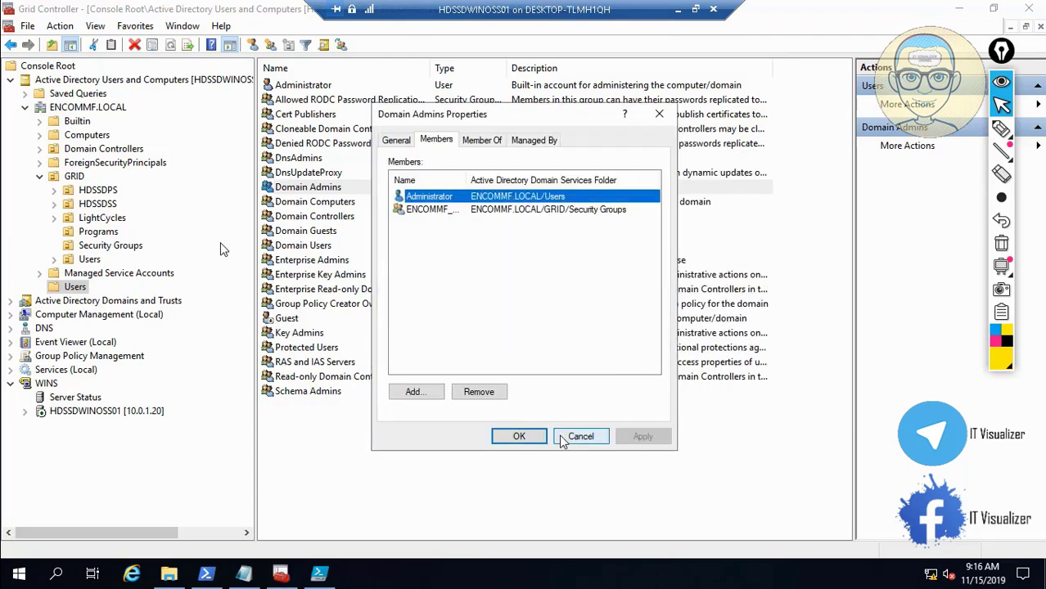
left_click(519, 436)
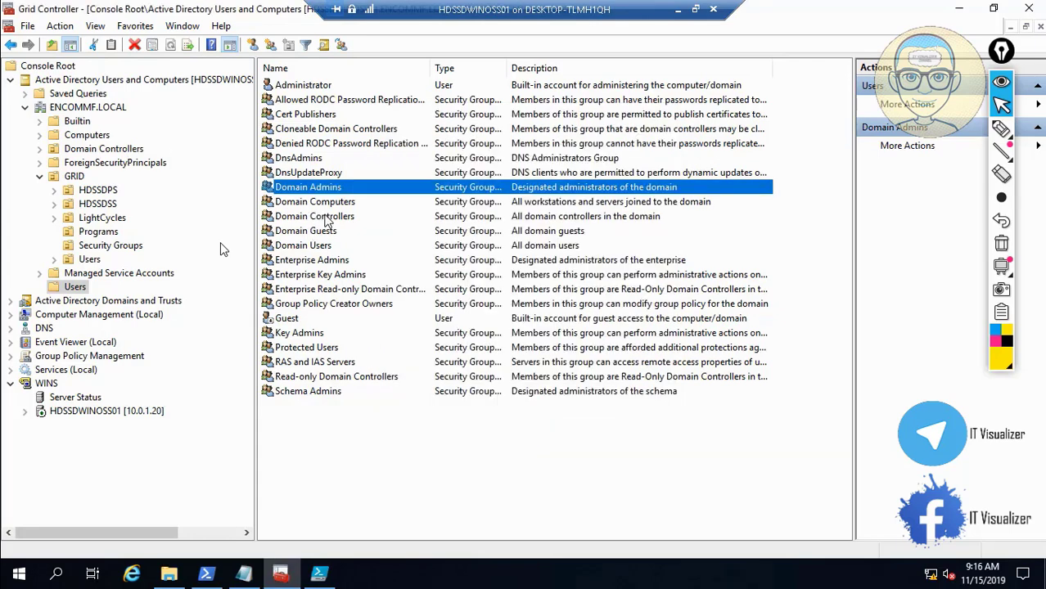
- Add ENCOMMF_Users to the Enterprise Admins members and apply
double_click(342, 260)
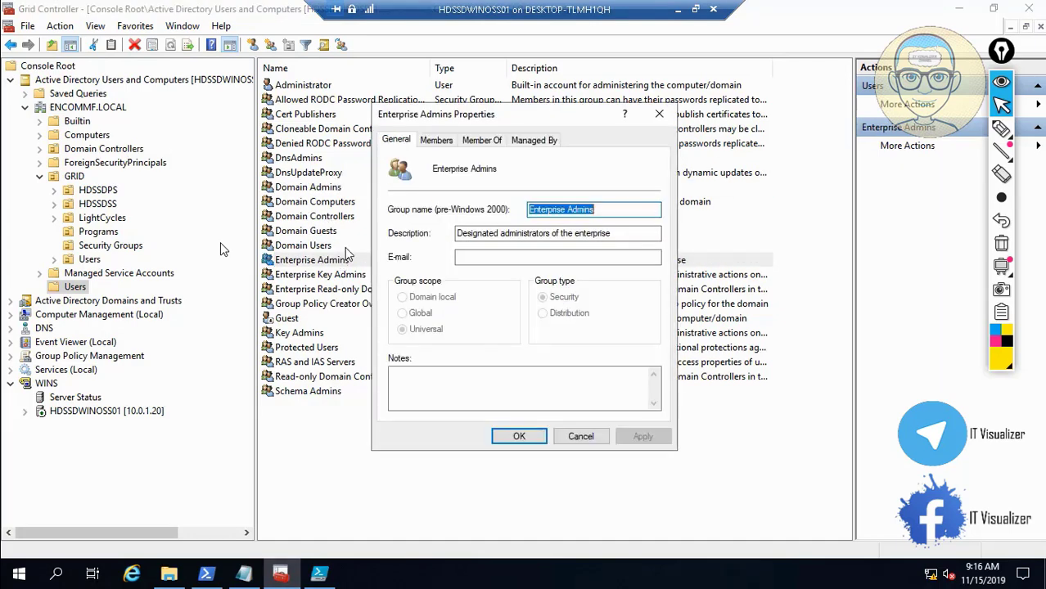
left_click(437, 140)
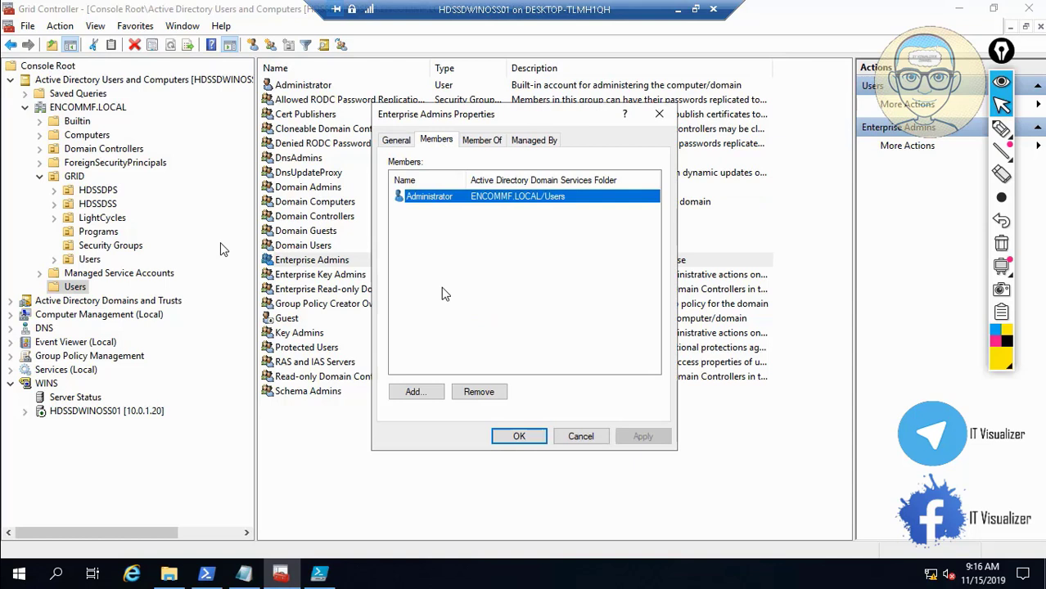
left_click(439, 390)
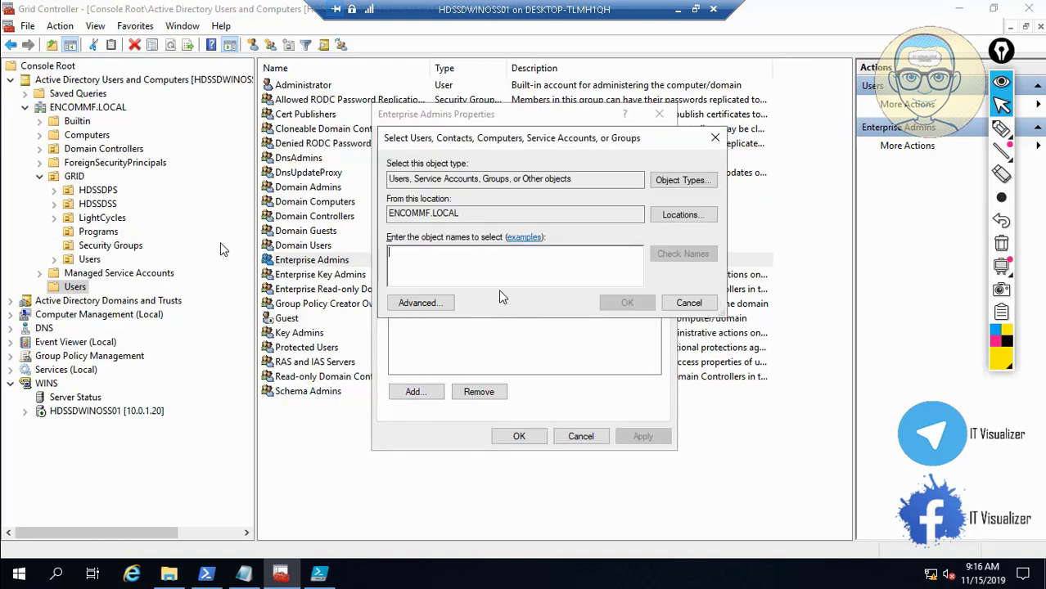
type("ENCO")
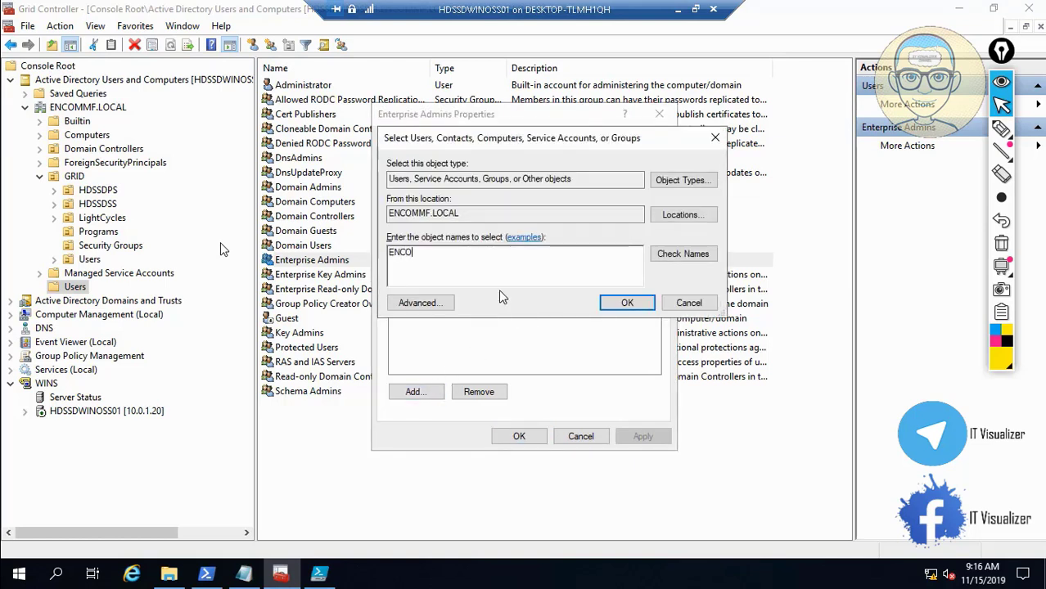
type("MMF_users")
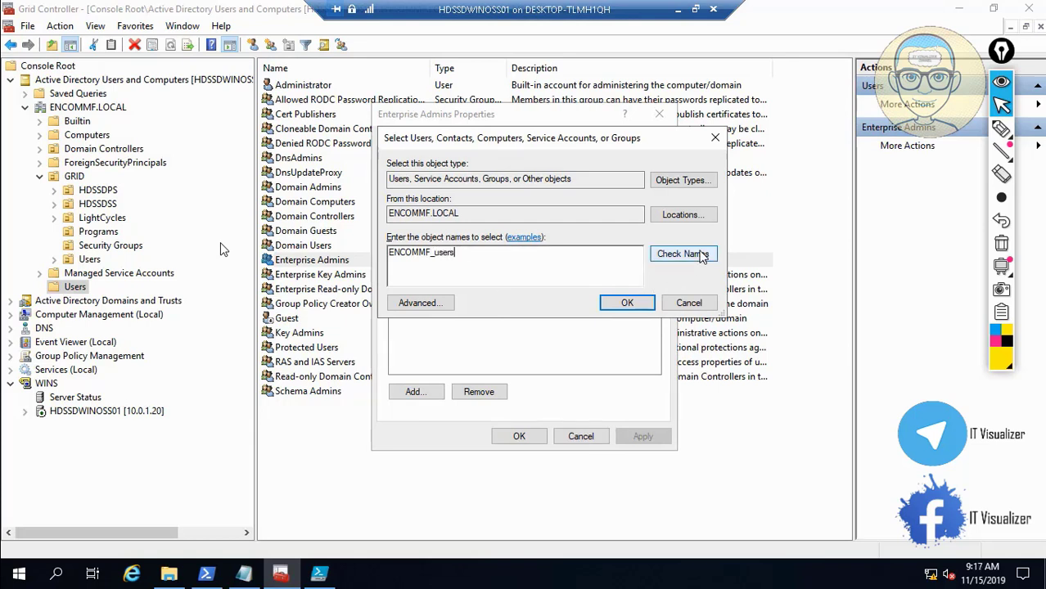
left_click(686, 254)
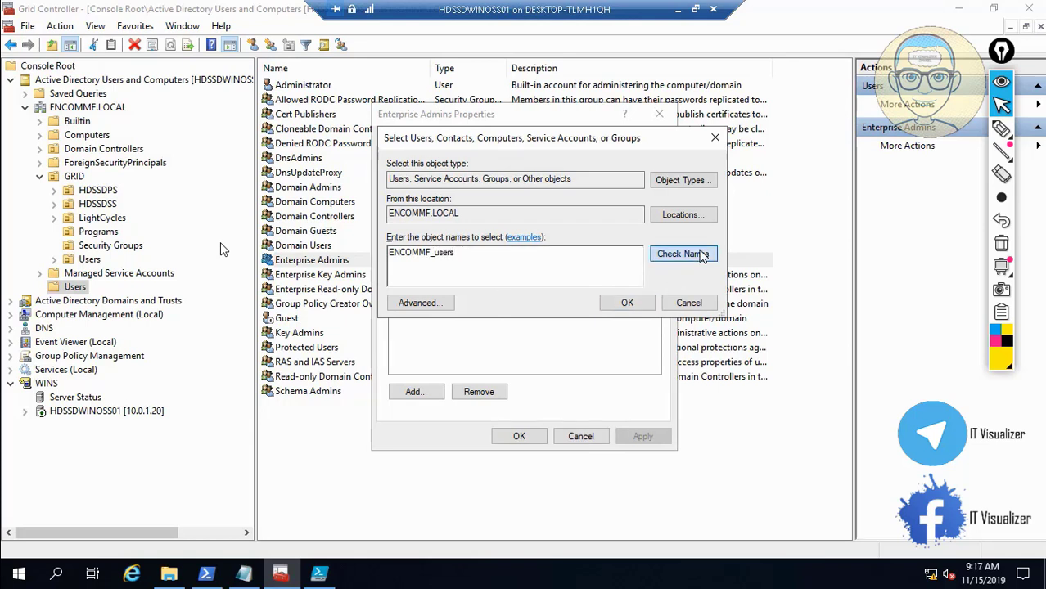
left_click(631, 302)
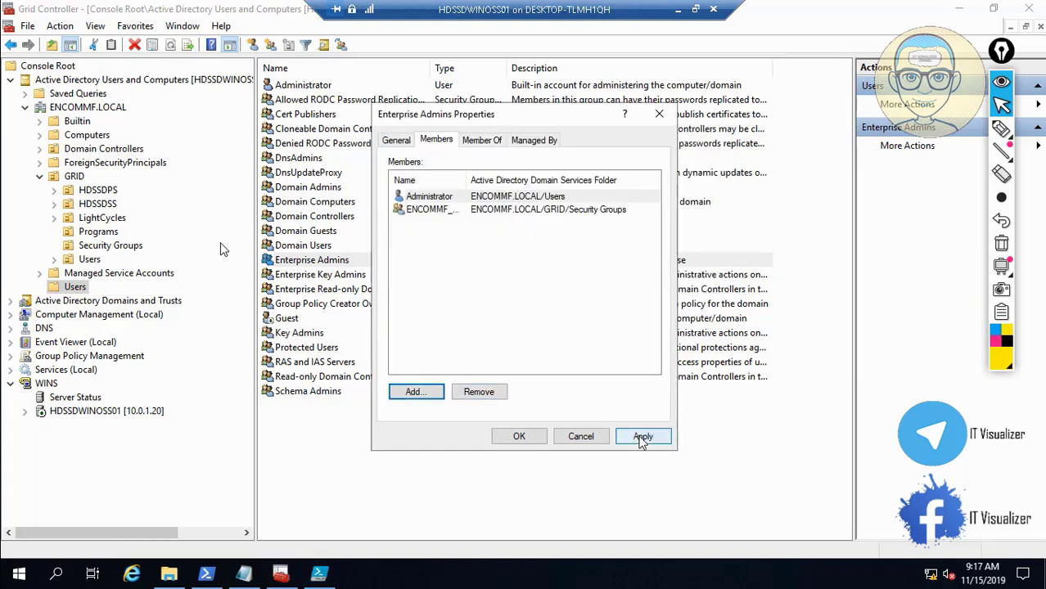
left_click(642, 437)
left_click(520, 438)
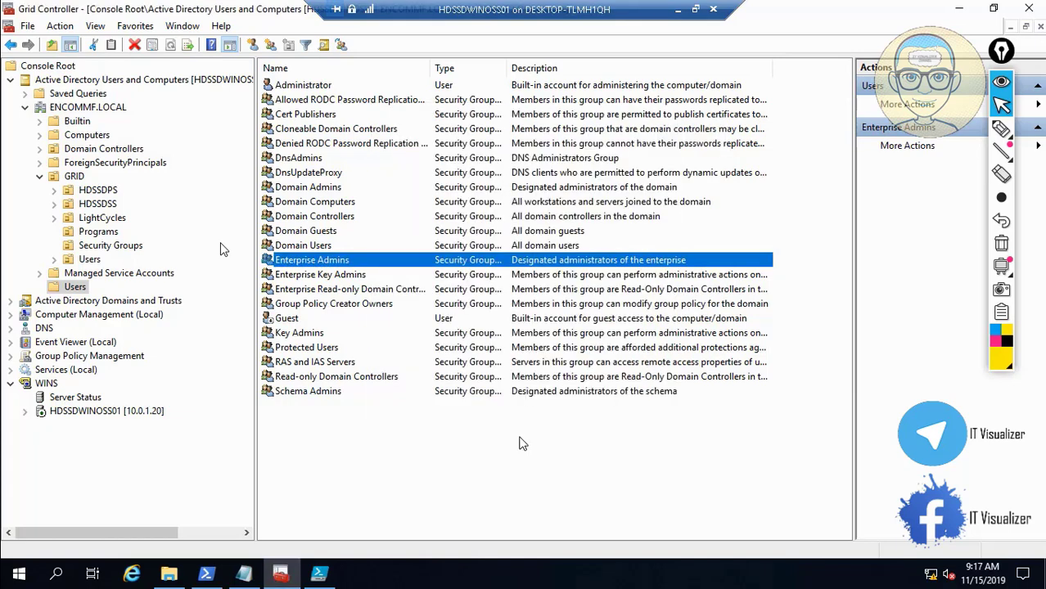
- Add ENCOMMF_Users to the Schema Admins members and apply
double_click(325, 391)
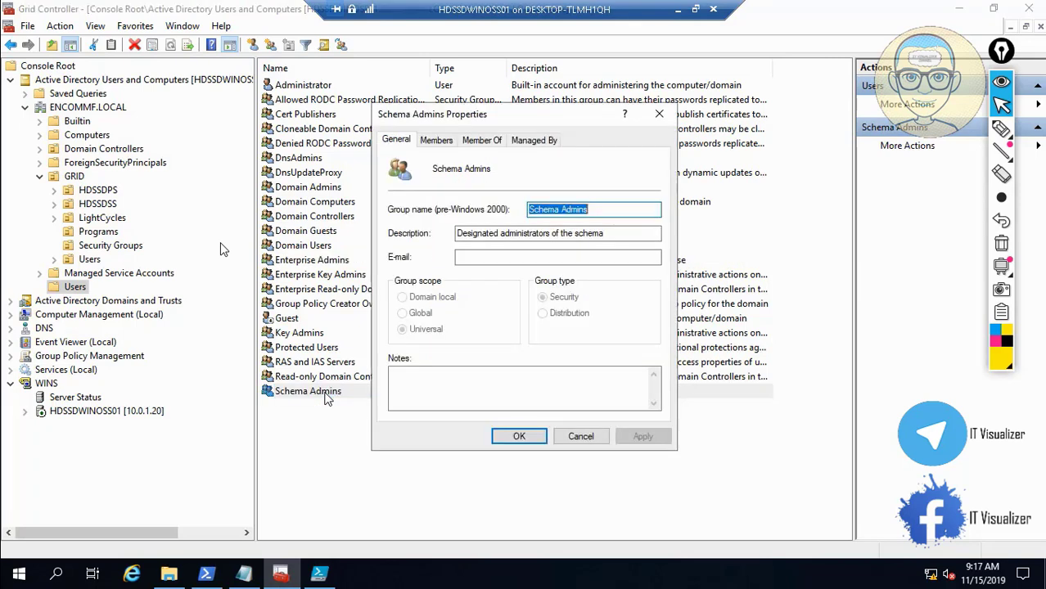
left_click(442, 141)
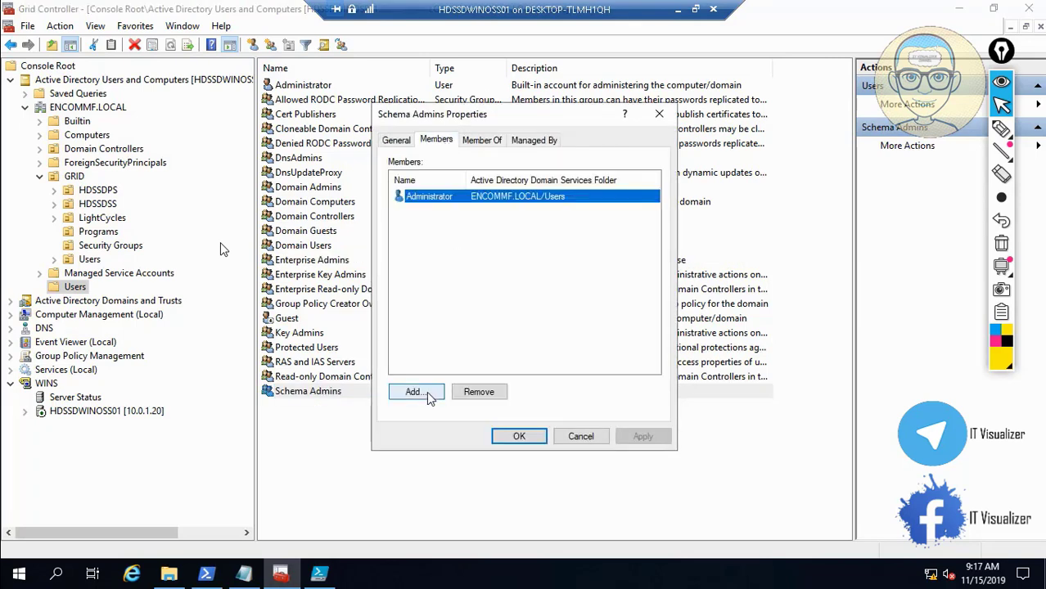
left_click(417, 393)
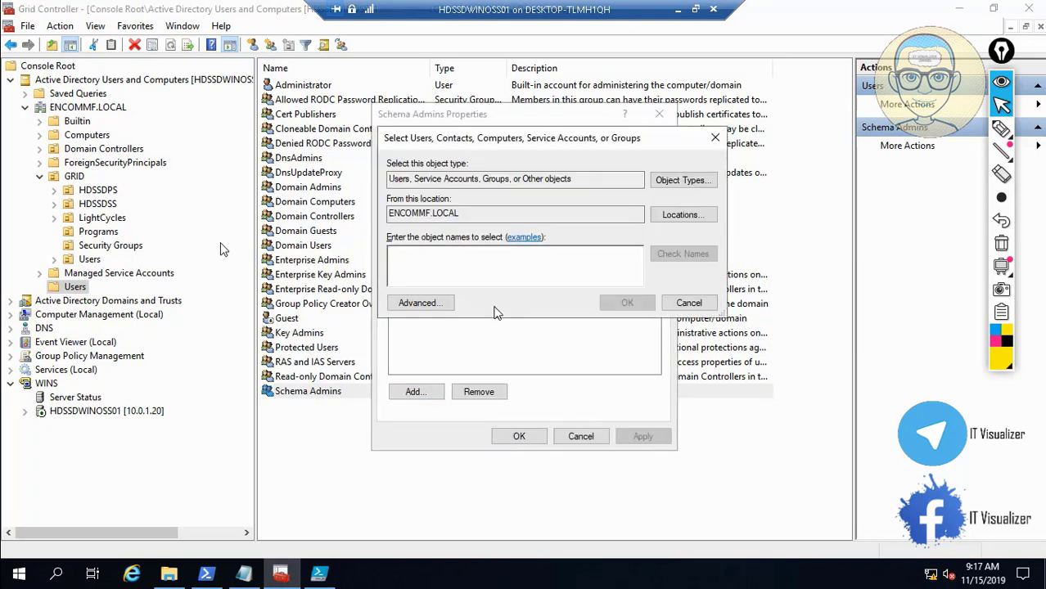
type("ENCOMMF_users")
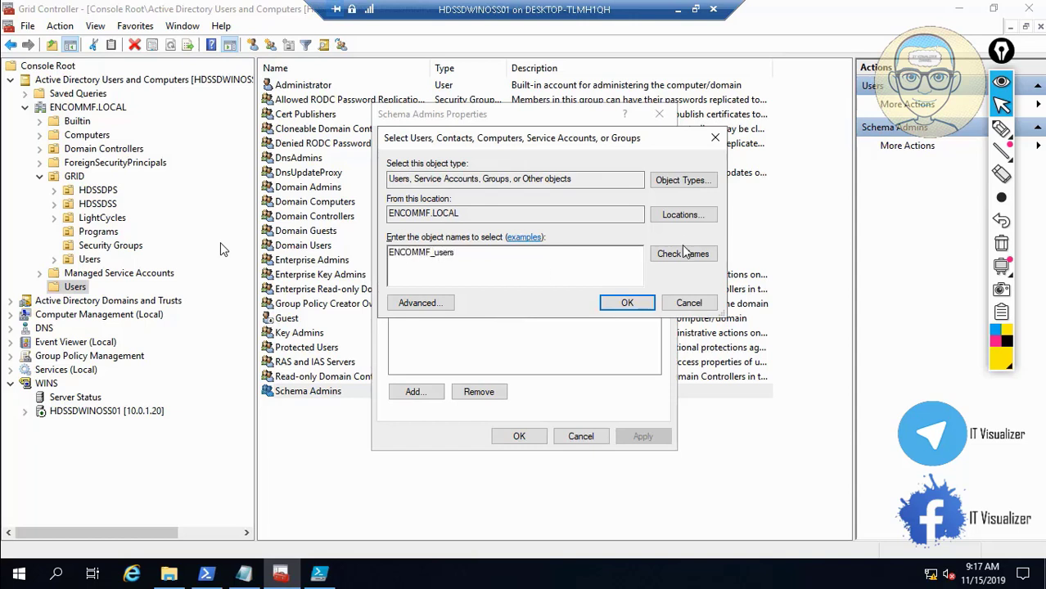
left_click(684, 254)
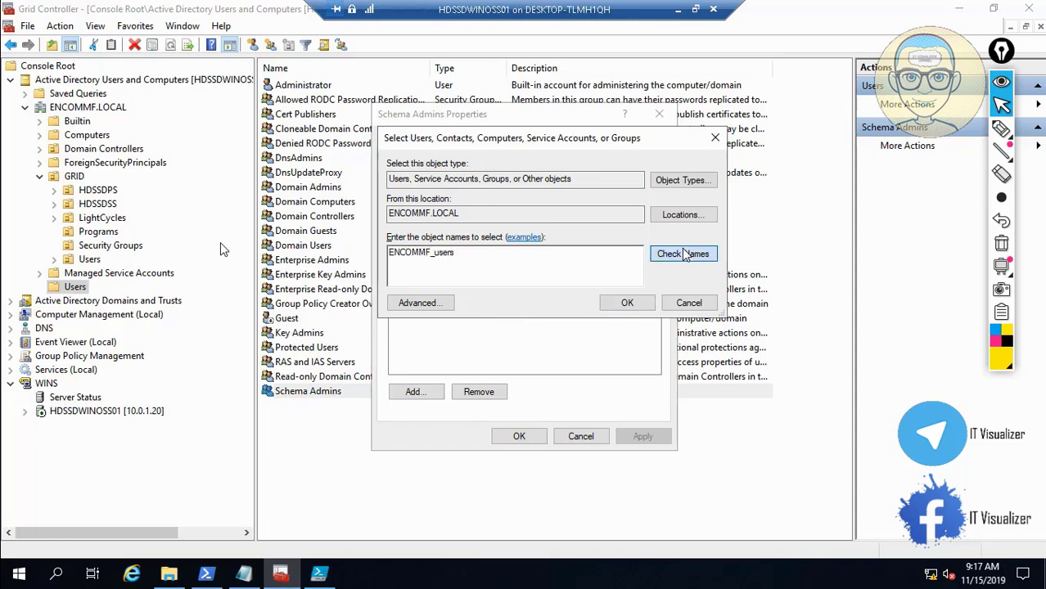
left_click(627, 304)
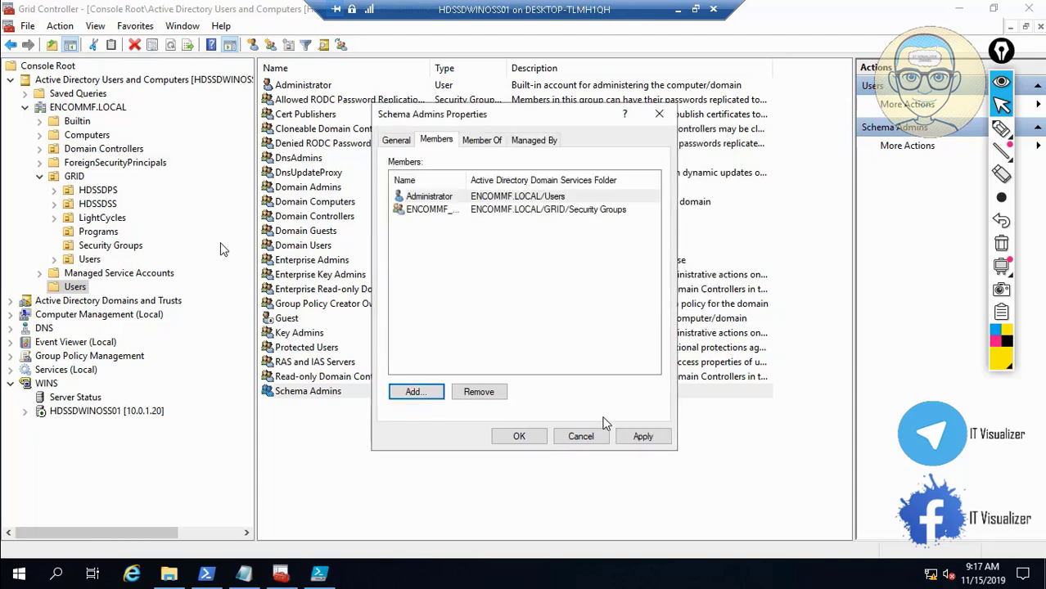
left_click(642, 436)
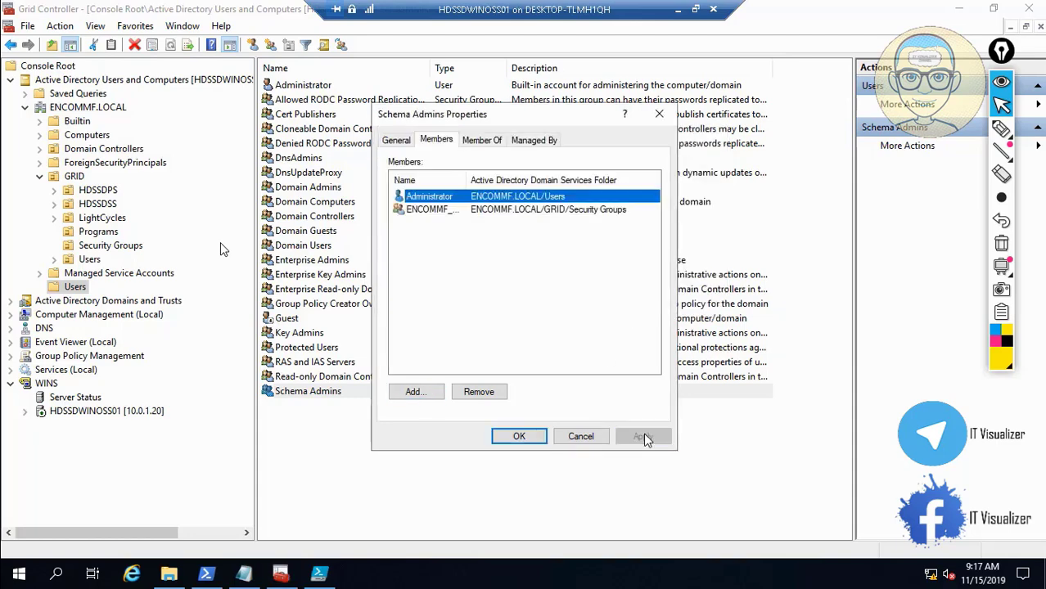
left_click(515, 437)
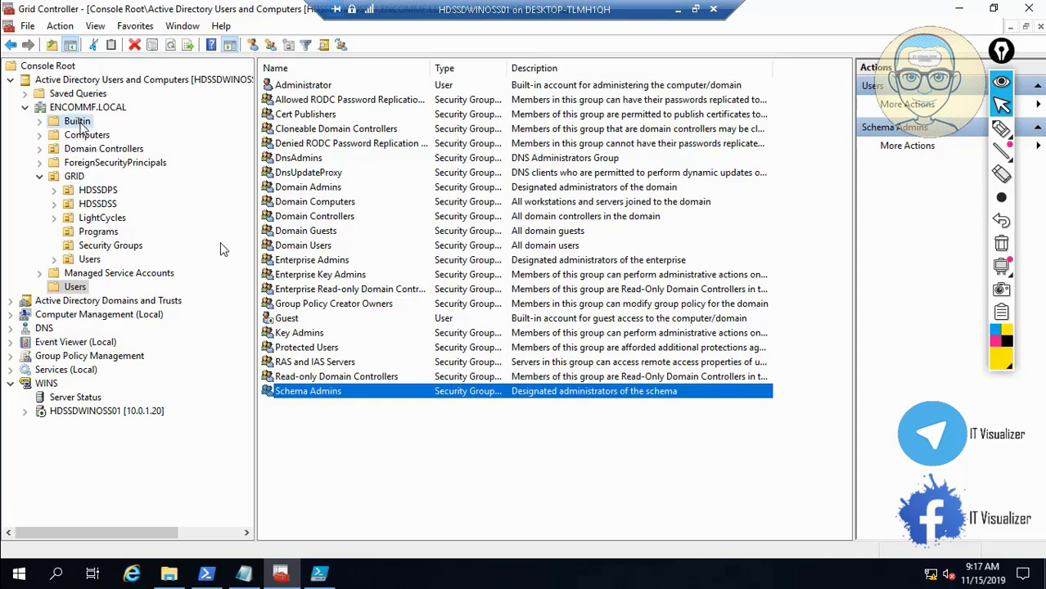
- Add ENCOMMF_Users to Builtin Administrators, apply, and widen the Name column
left_click(77, 122)
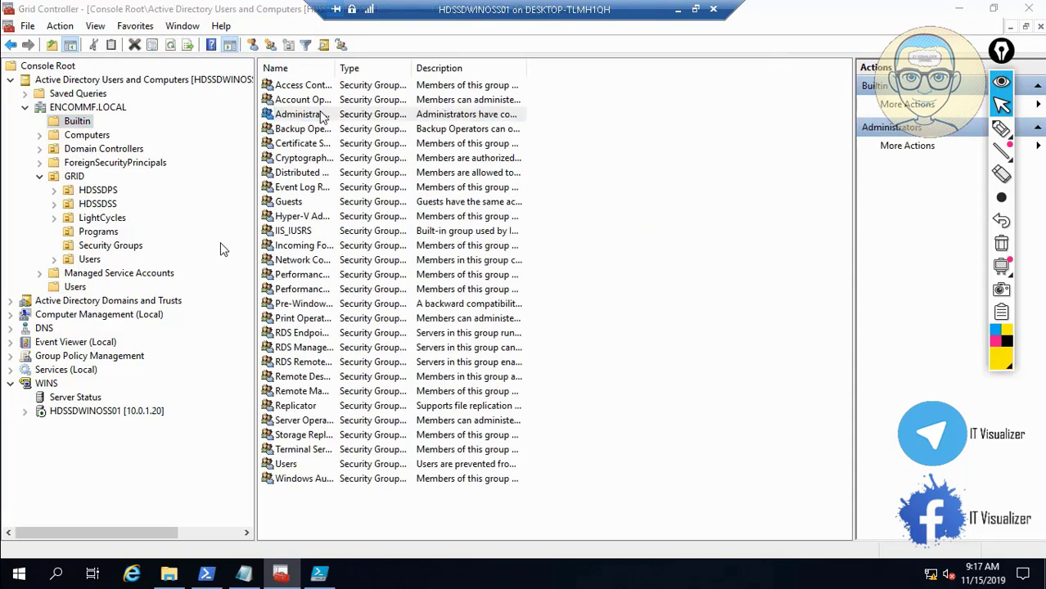
double_click(300, 114)
left_click(440, 141)
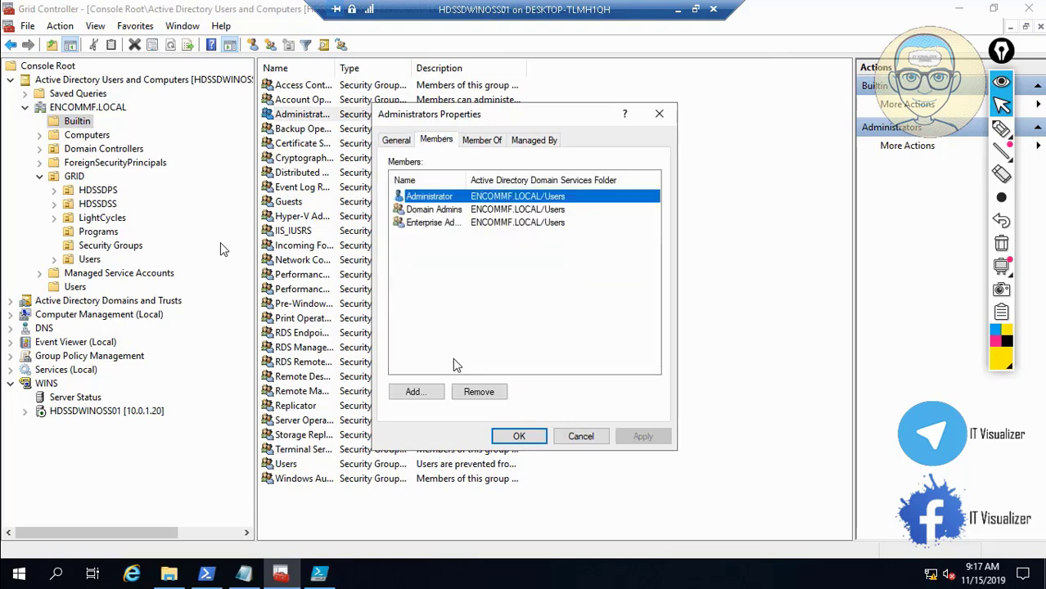
left_click(413, 392)
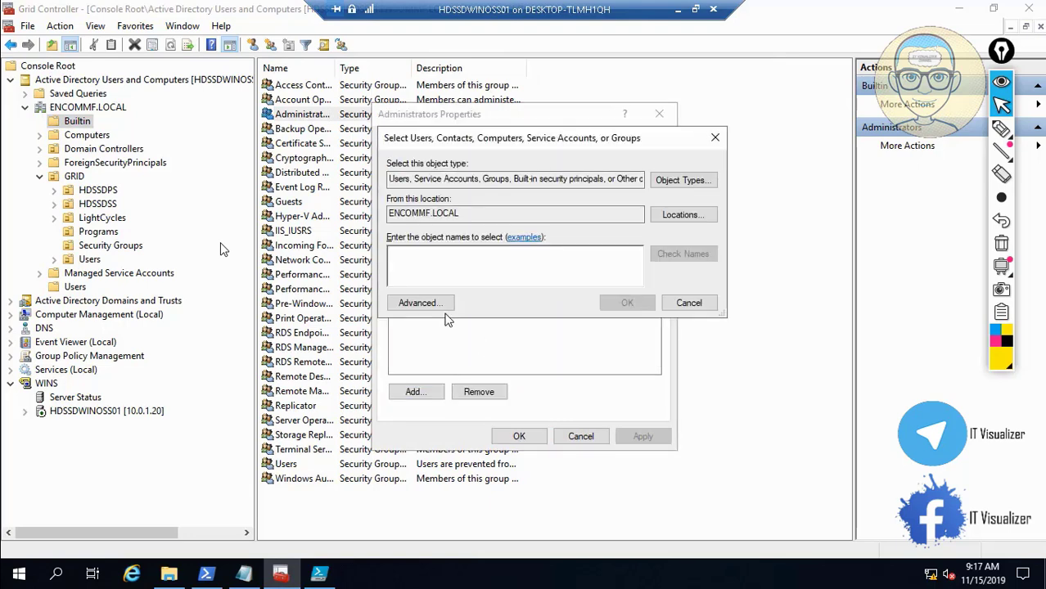
type("ENCOMMF_users")
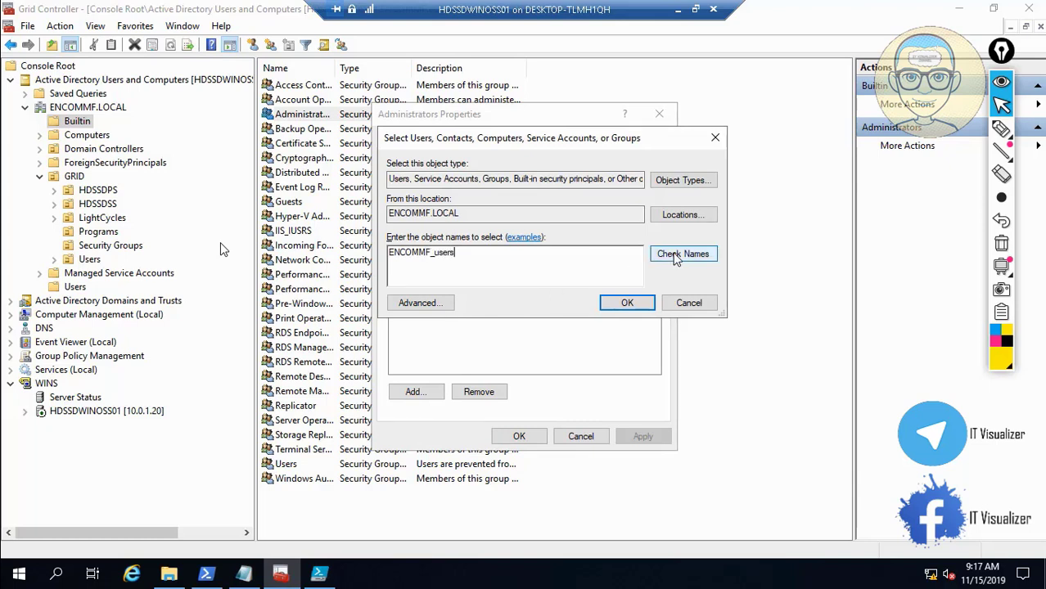
left_click(674, 255)
left_click(640, 303)
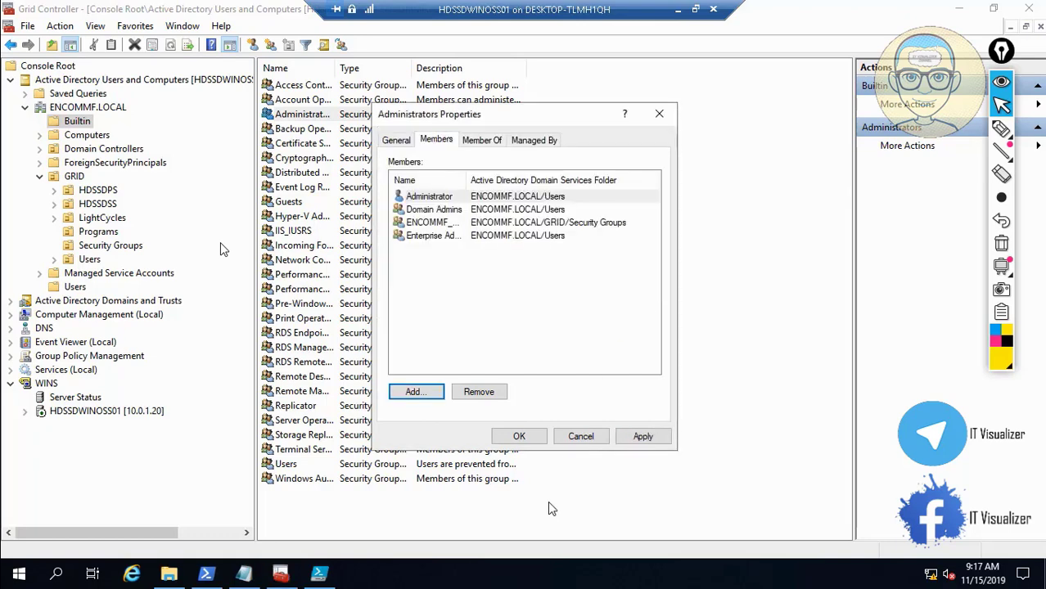
left_click(643, 437)
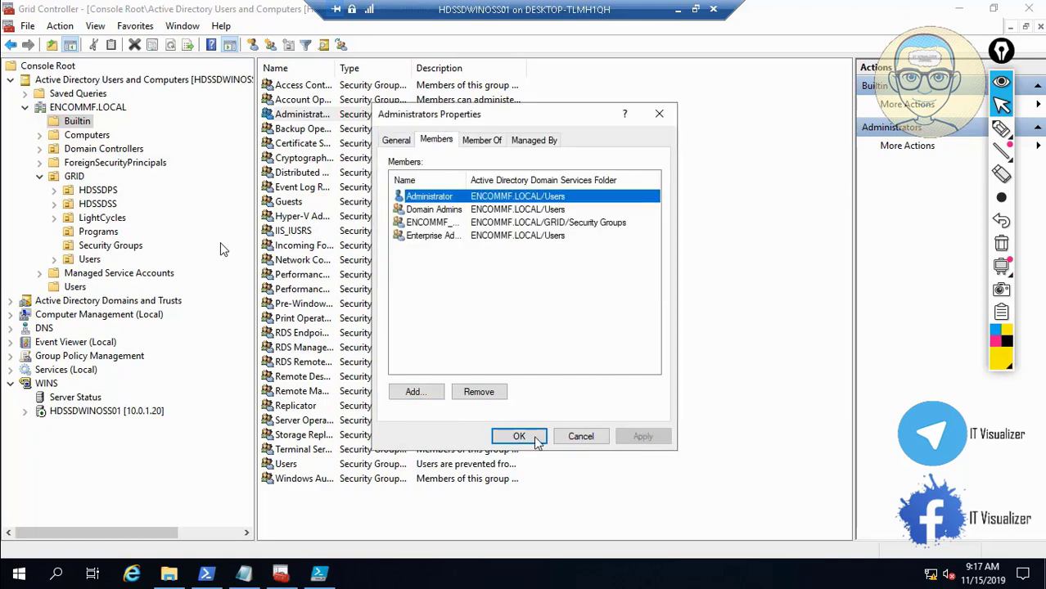
left_click(519, 436)
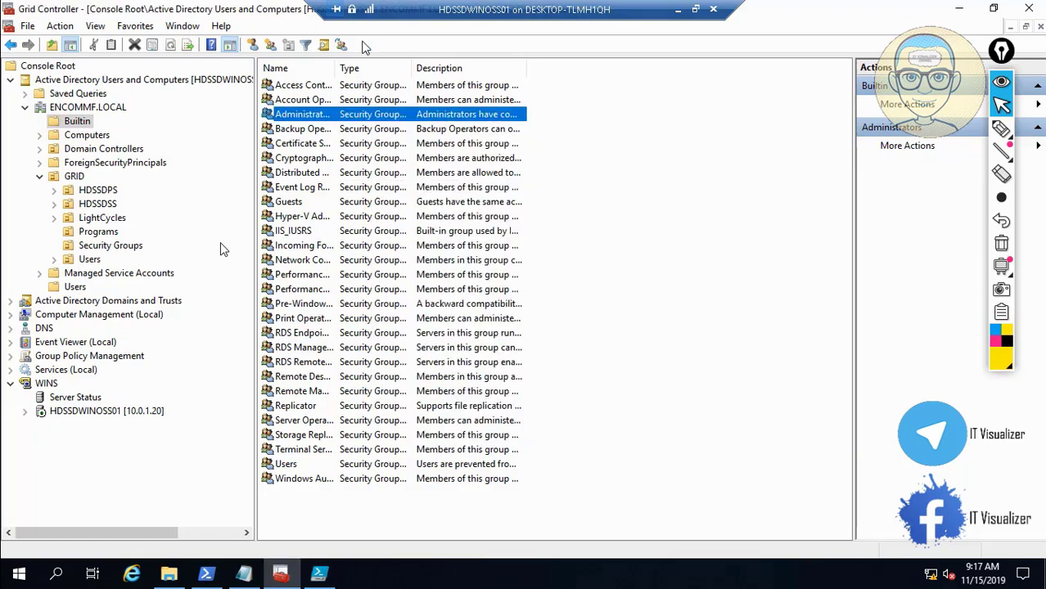
left_click_drag(414, 68, 440, 67)
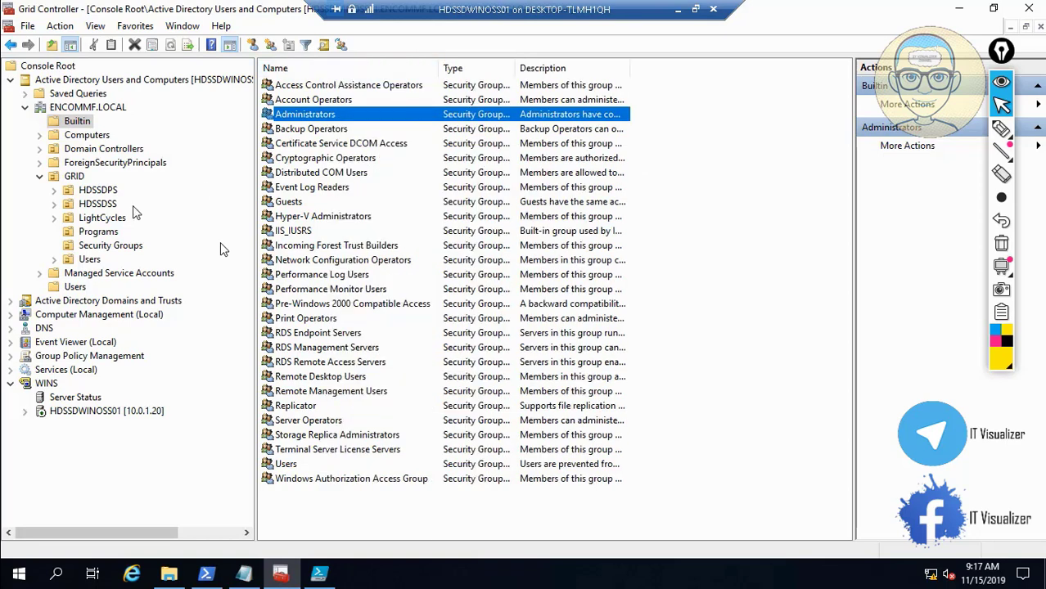
- Reset a GRID Users account's password, unchecking 'User must change password at next logon'
left_click(90, 259)
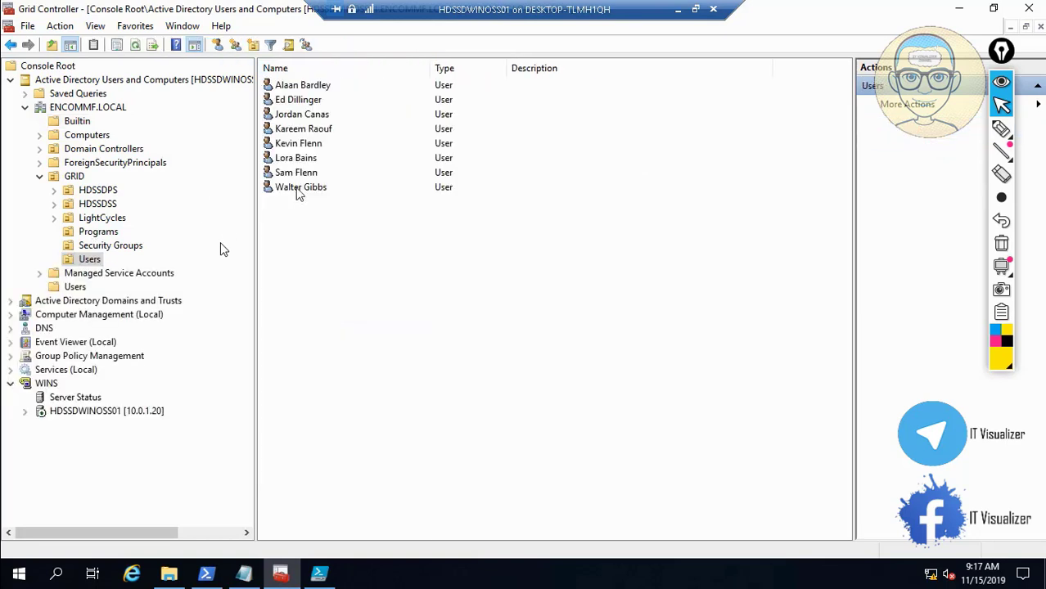
right_click(311, 135)
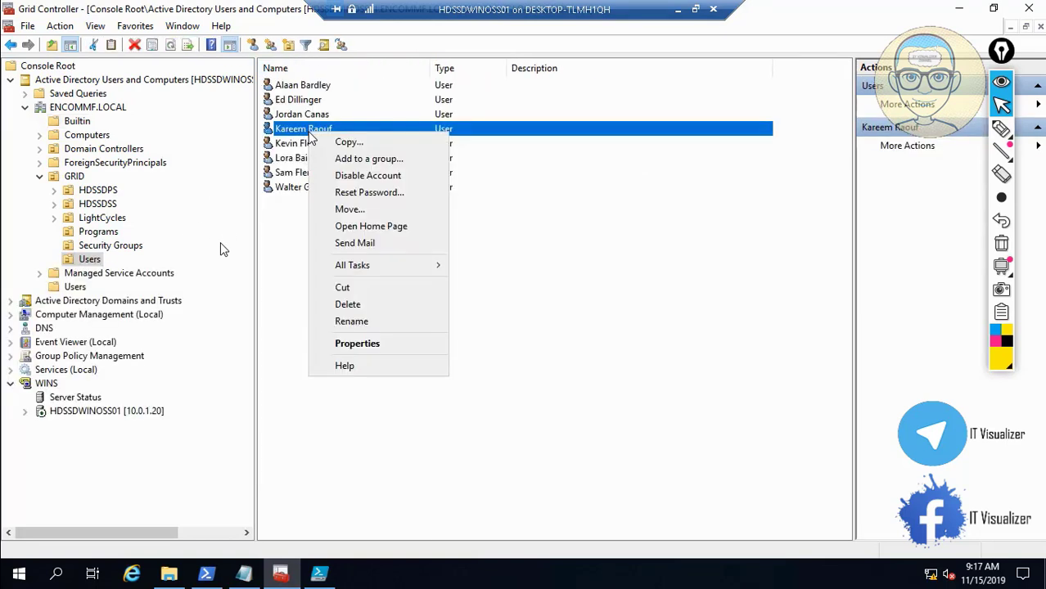
left_click(373, 193)
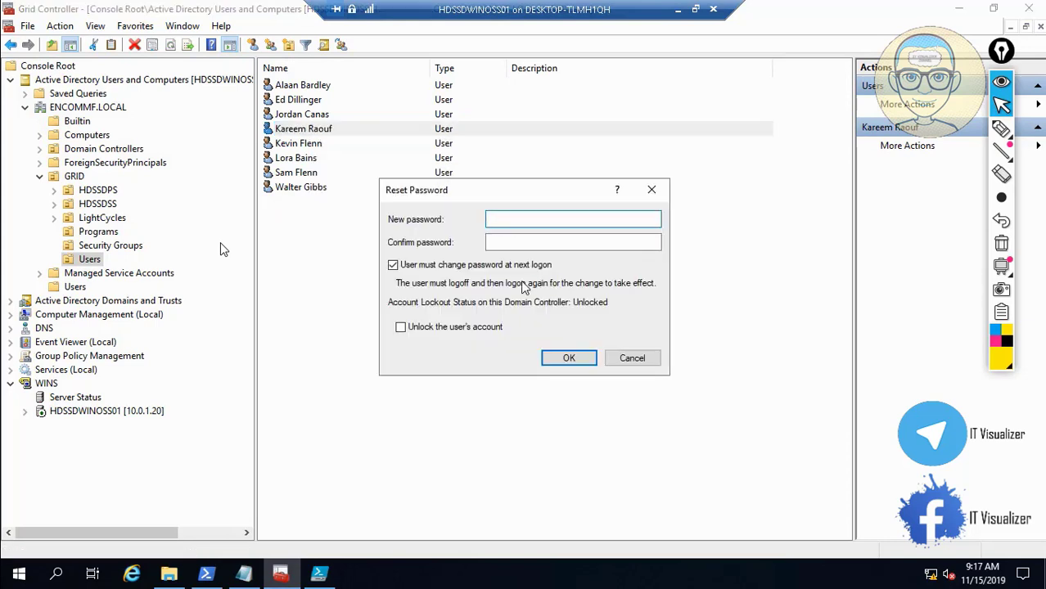
left_click(393, 265)
left_click(501, 219)
key("Tab")
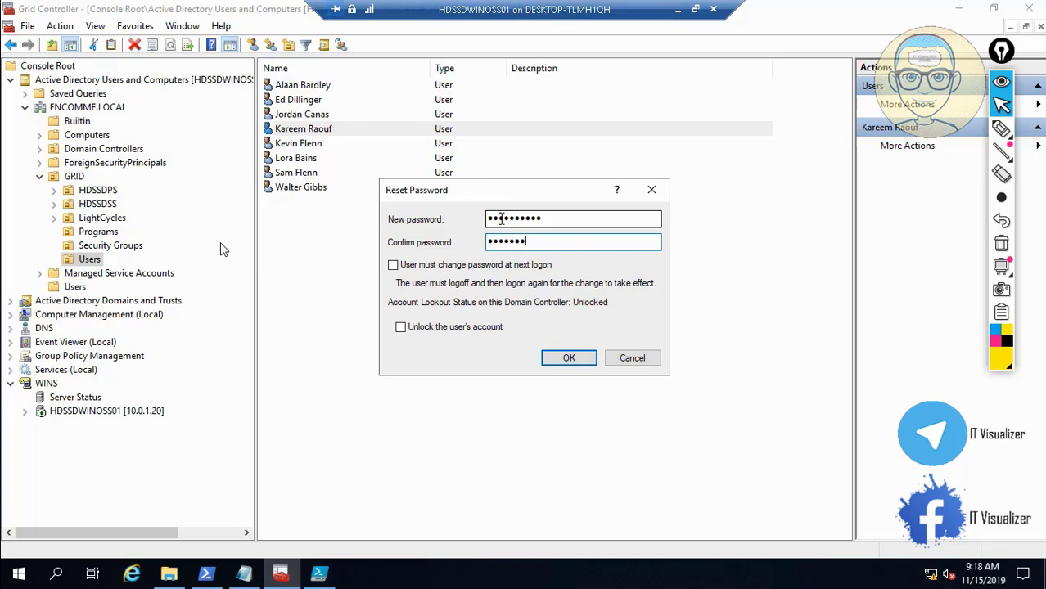
left_click(571, 357)
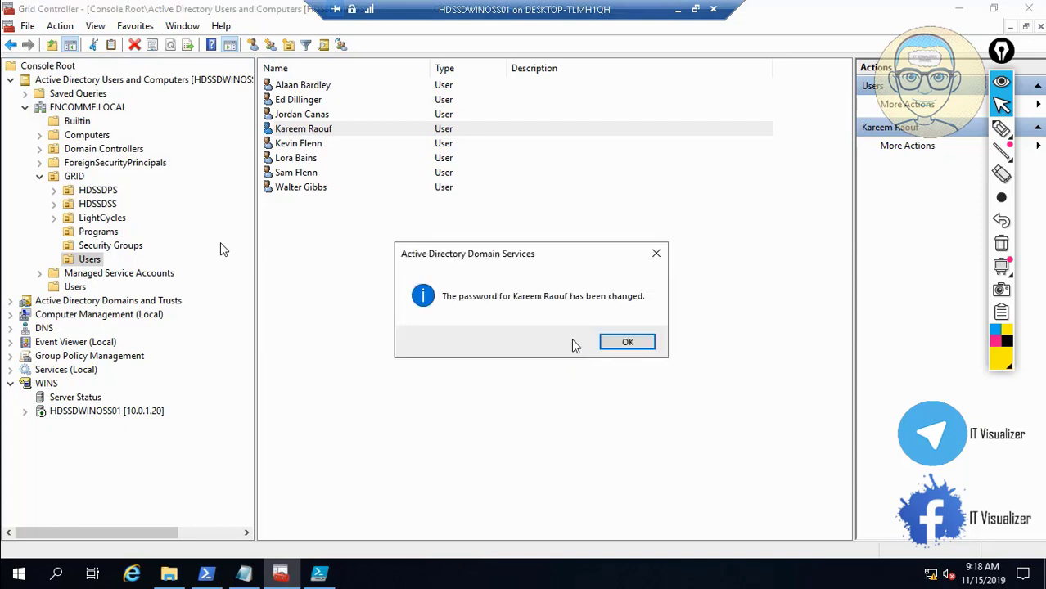
left_click(620, 343)
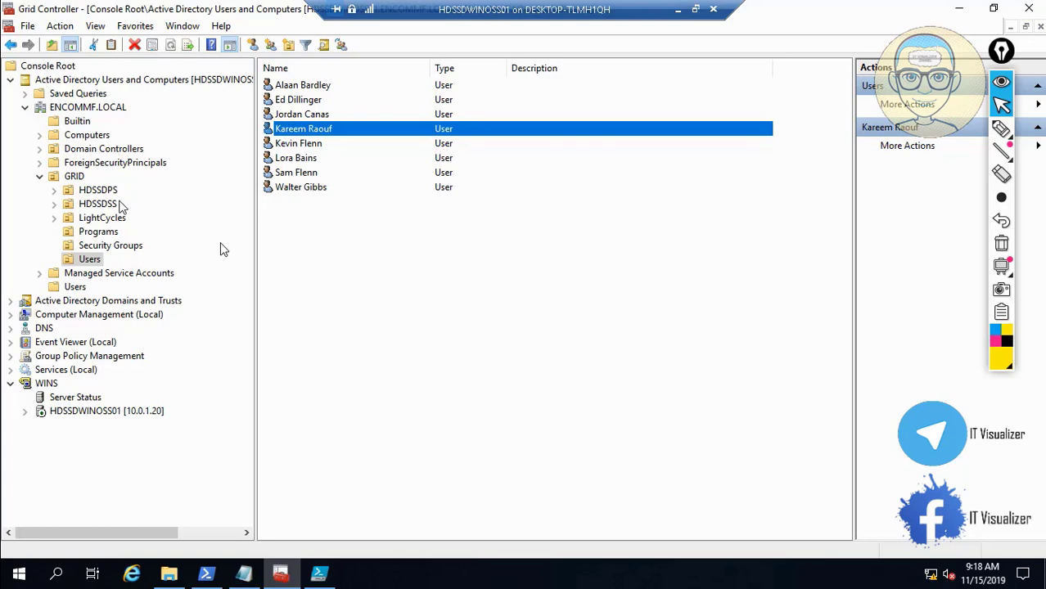
left_click(115, 245)
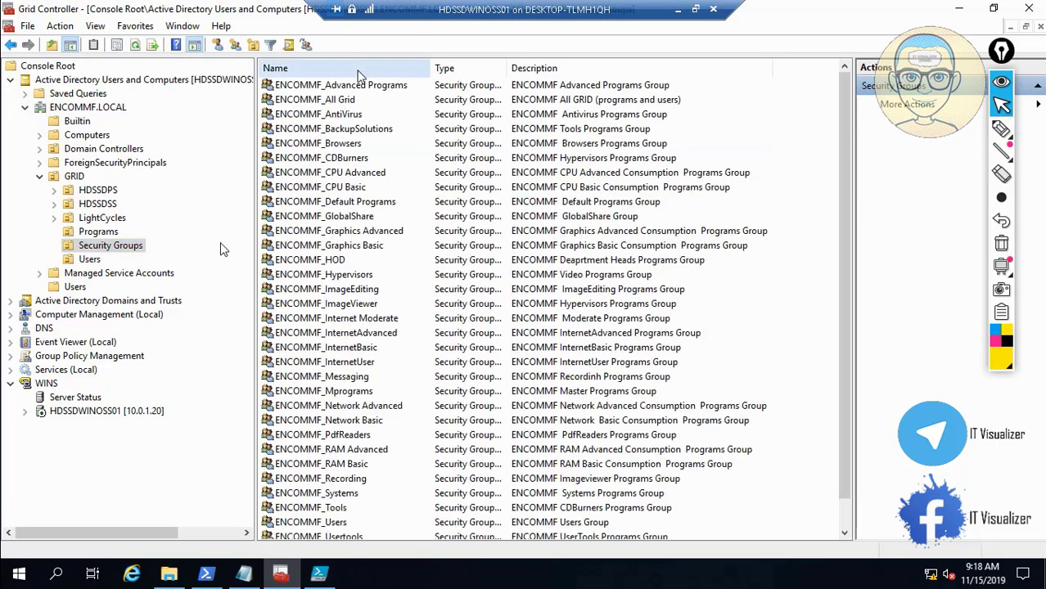
- Start adding members to ENCOMMF_All Grid with GRID/Programs as the search location
double_click(352, 99)
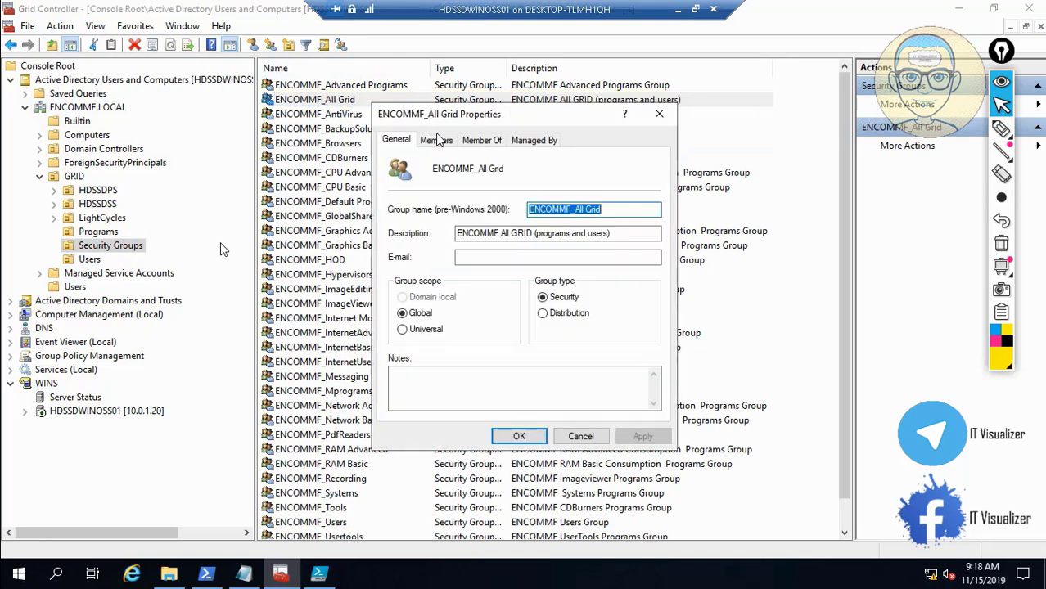
left_click(436, 140)
left_click(412, 393)
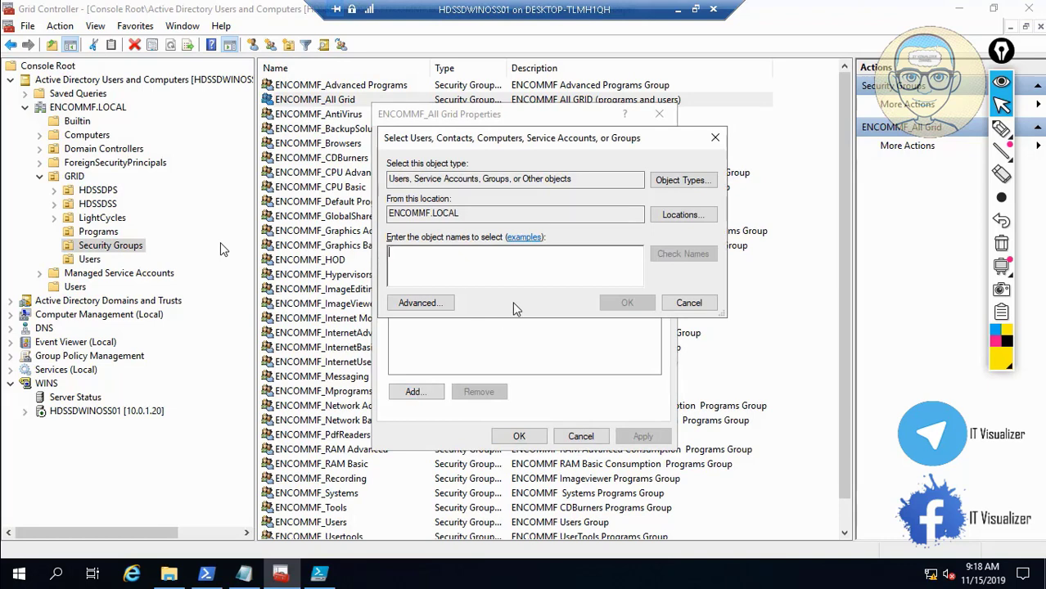
left_click(682, 216)
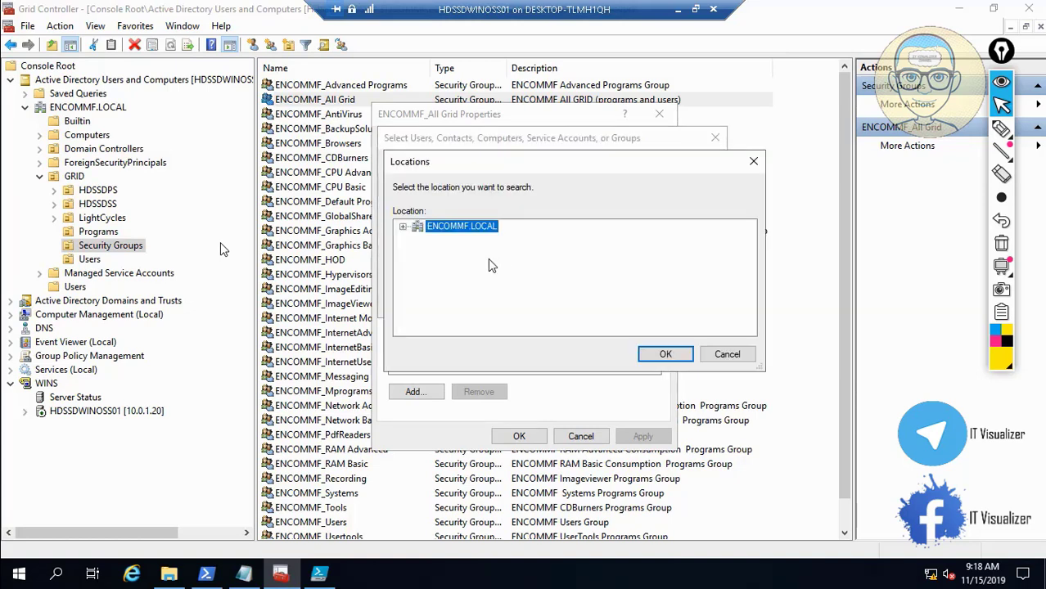
left_click(404, 227)
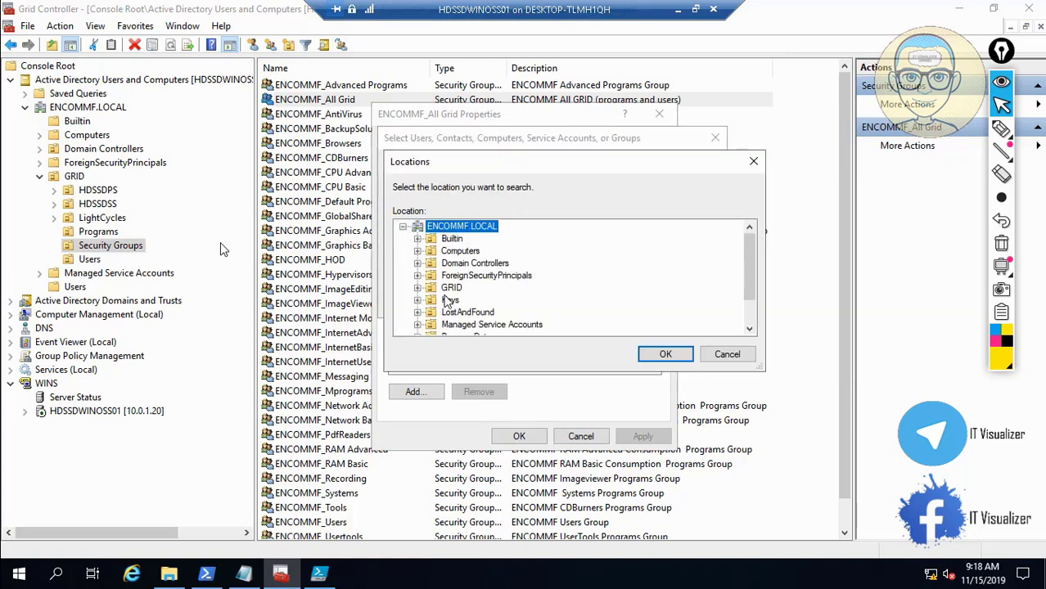
left_click(419, 288)
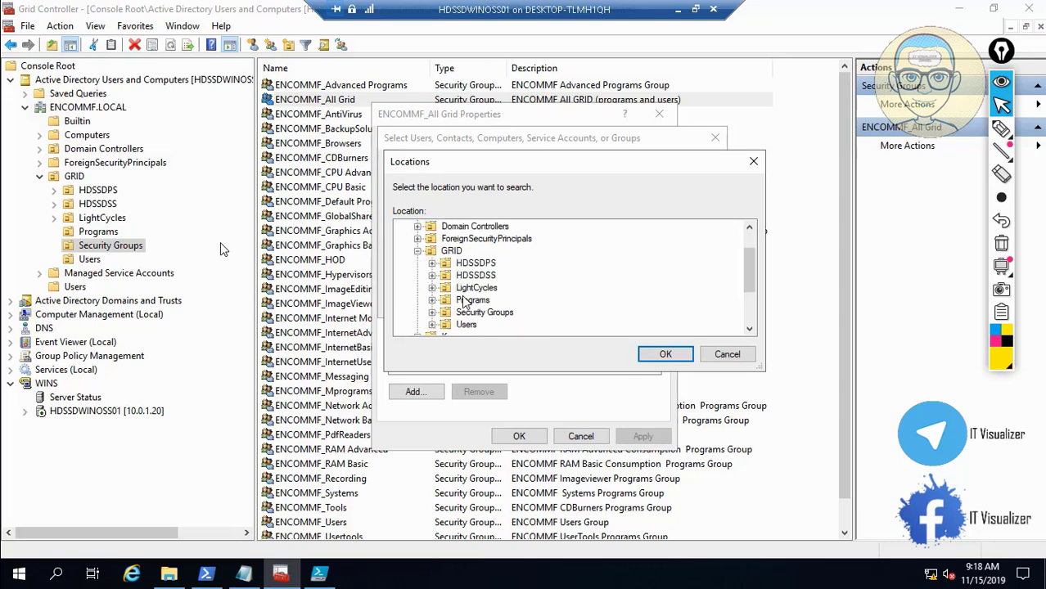
left_click(472, 301)
left_click(666, 354)
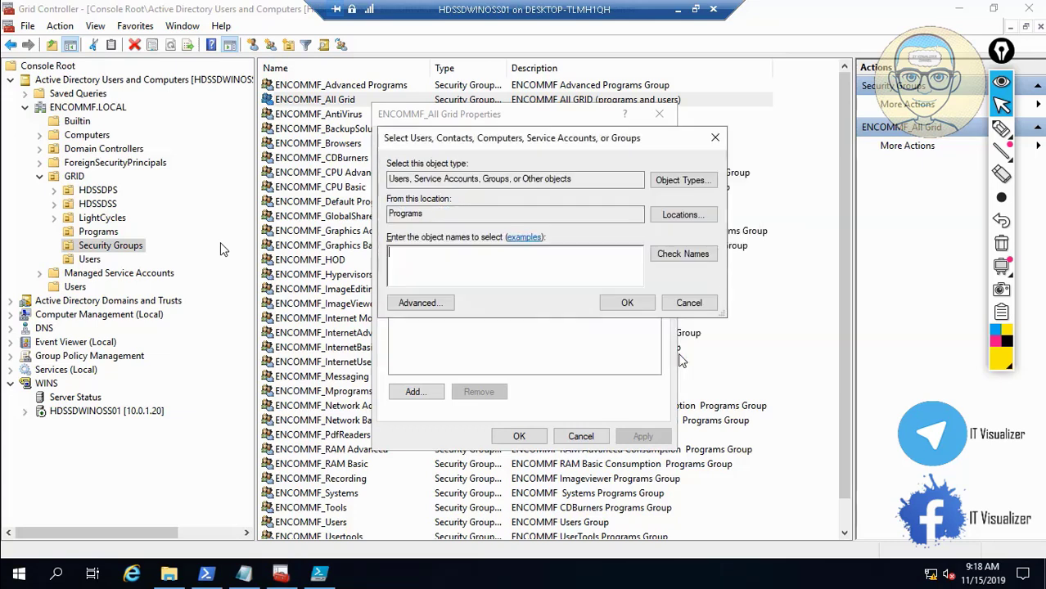
- Find all objects in Programs, select every program account and add them to the group
left_click(440, 304)
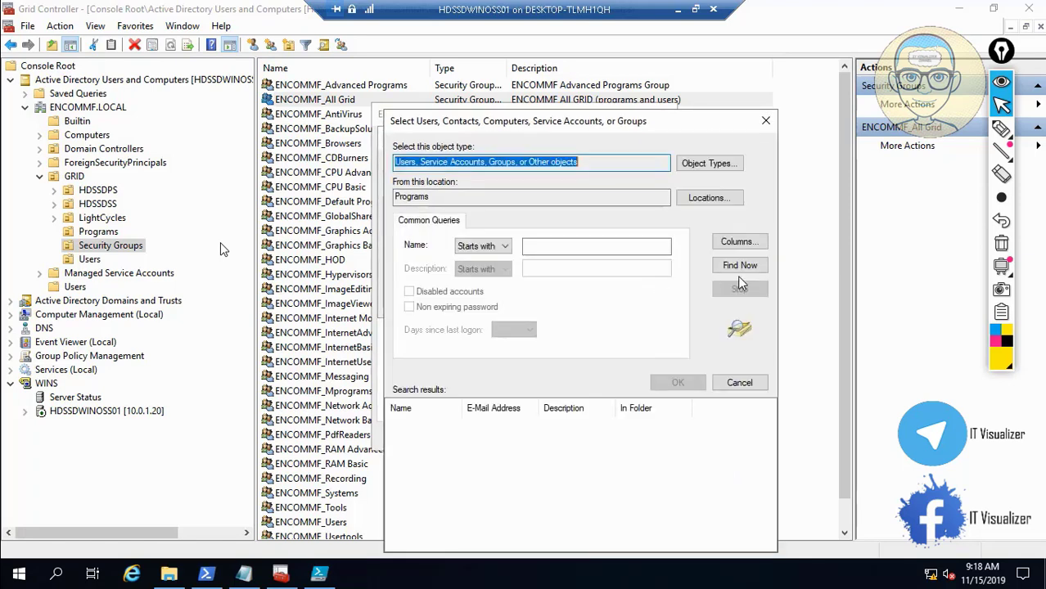
left_click(750, 269)
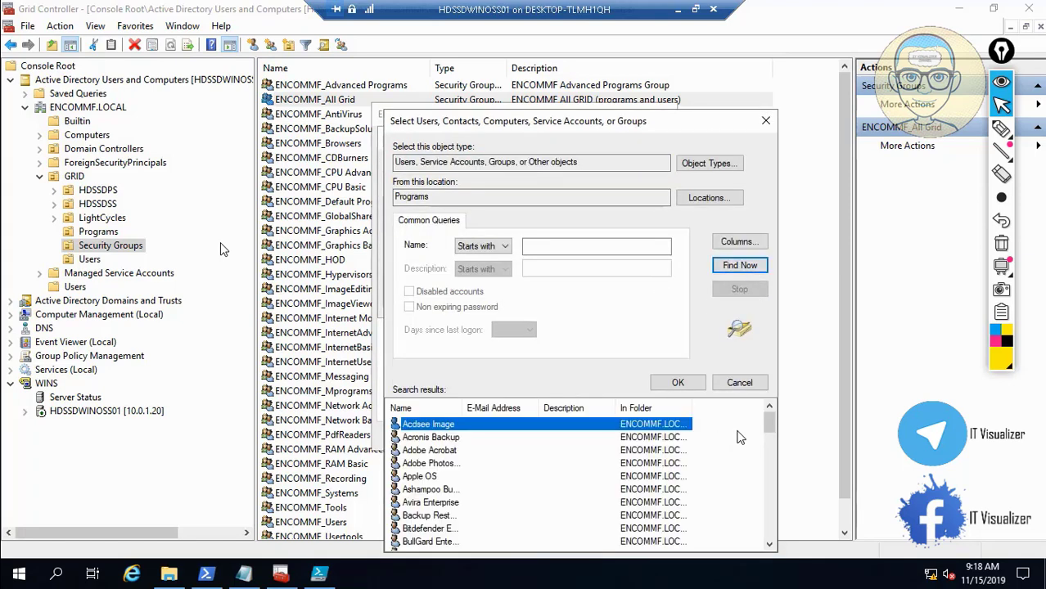
mouse_move(769, 434)
left_mouse_down()
mouse_move(782, 549)
mouse_move(769, 419)
left_mouse_up()
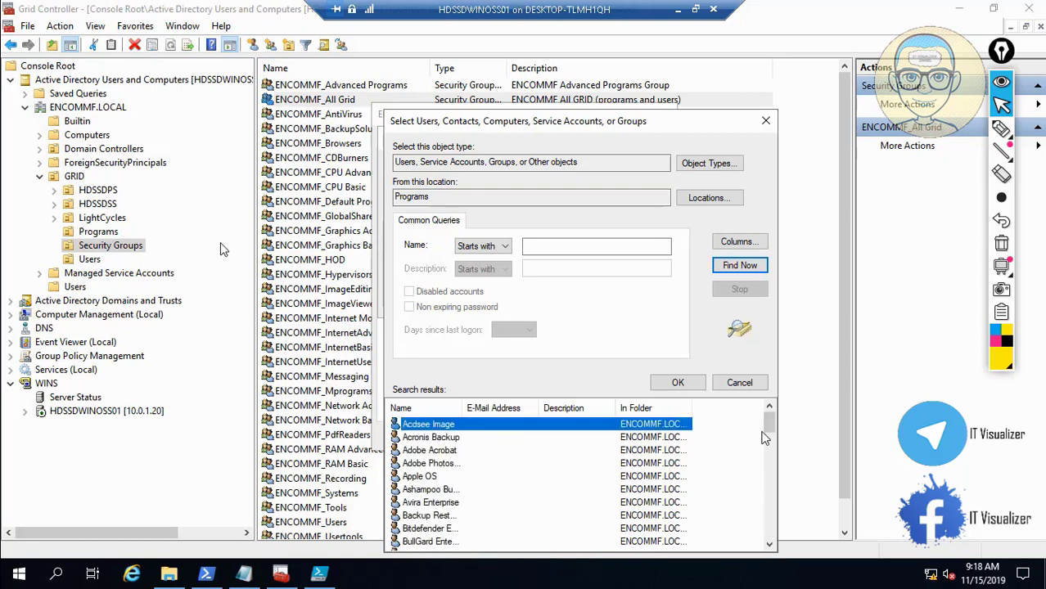
left_click_drag(769, 433, 772, 554)
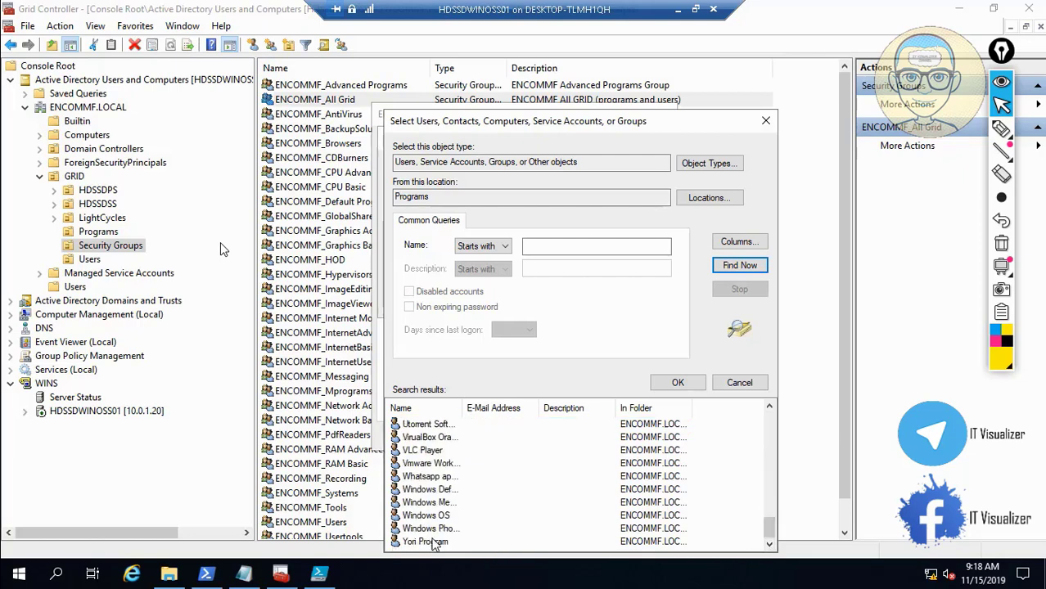
left_click(418, 544, "shift")
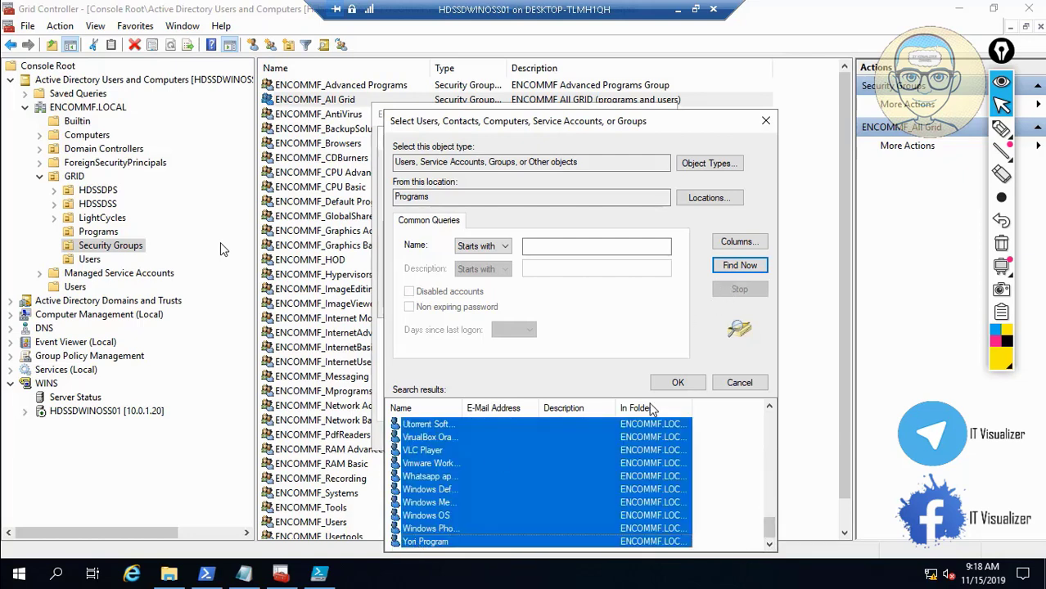
left_click(677, 383)
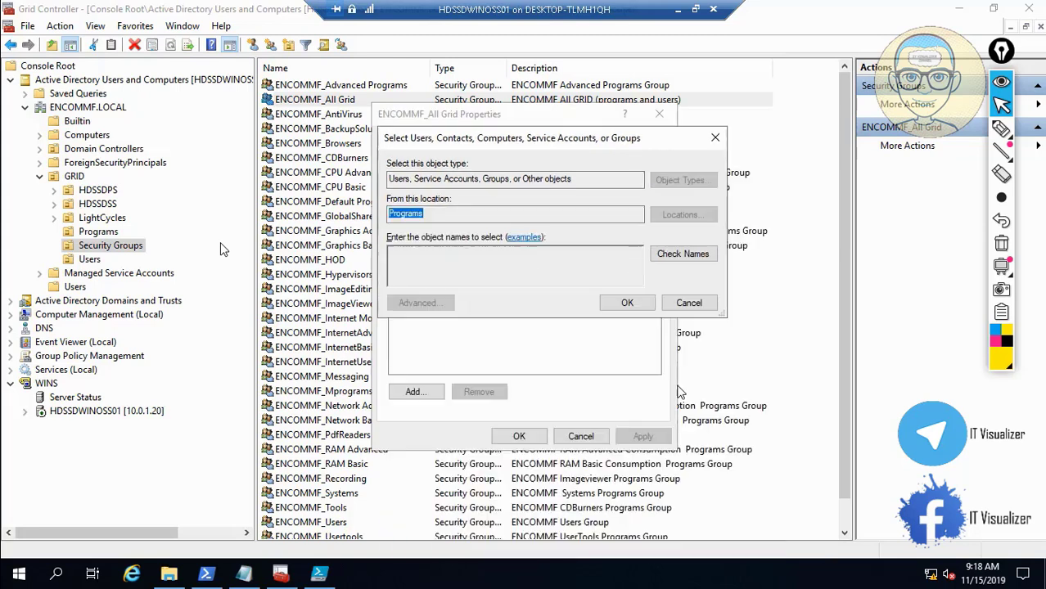
left_click(629, 302)
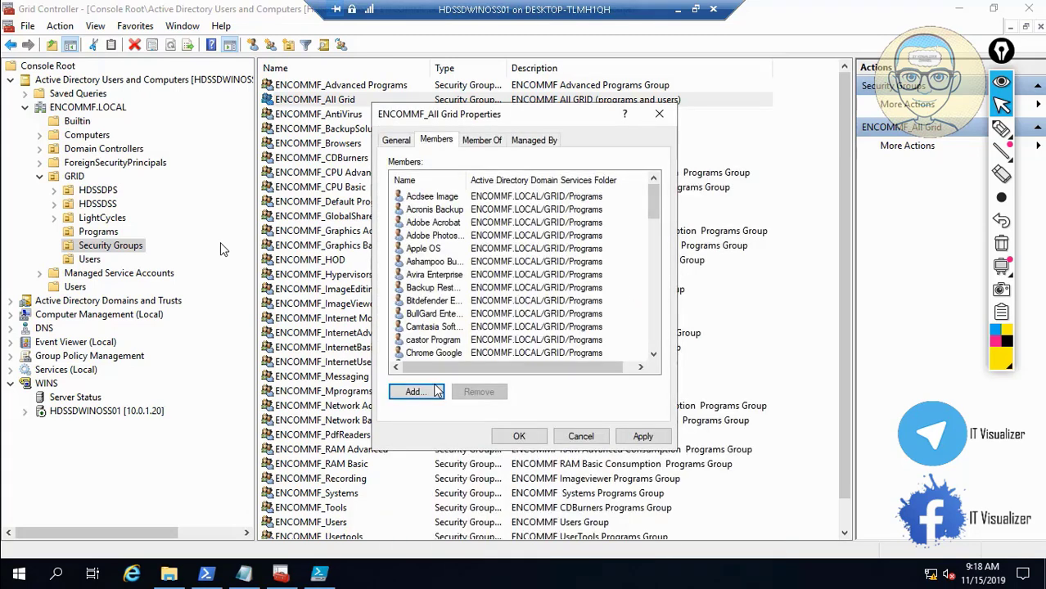
- Add more members, searching in the GRID/Users container
left_click(416, 392)
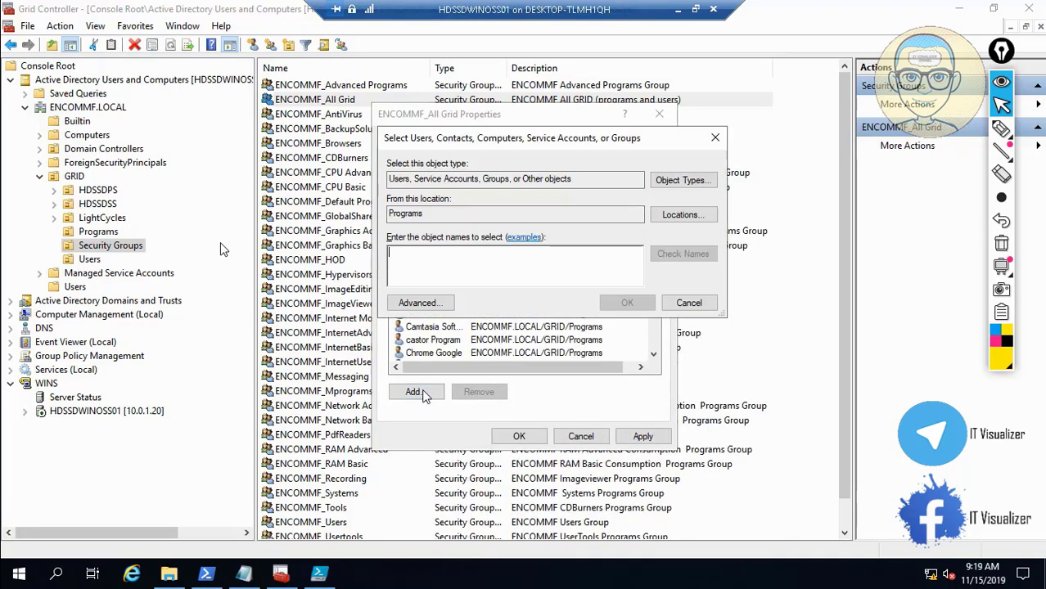
left_click(678, 215)
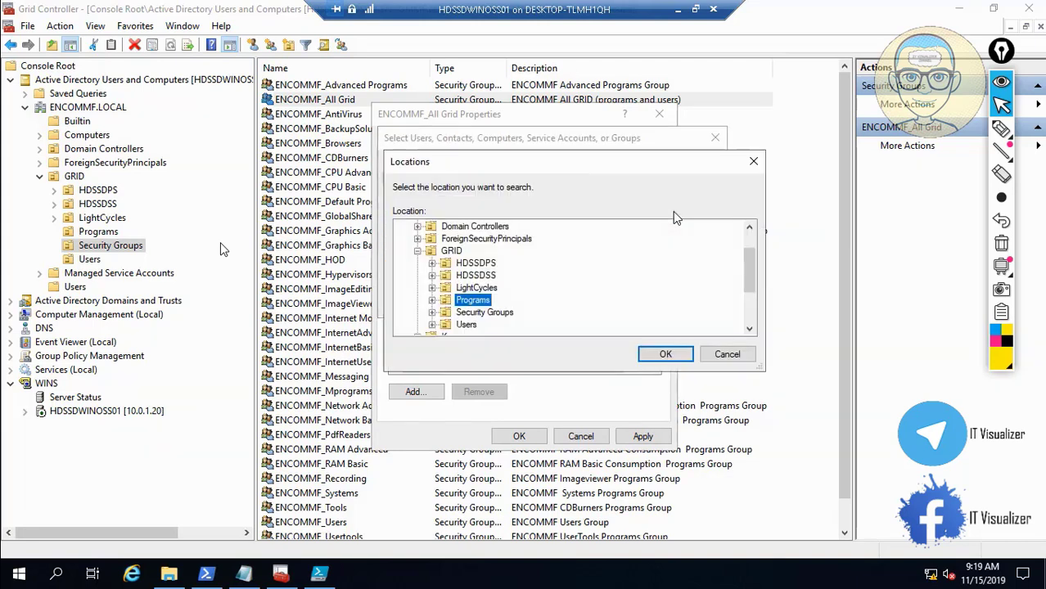
left_click(467, 325)
left_click(666, 354)
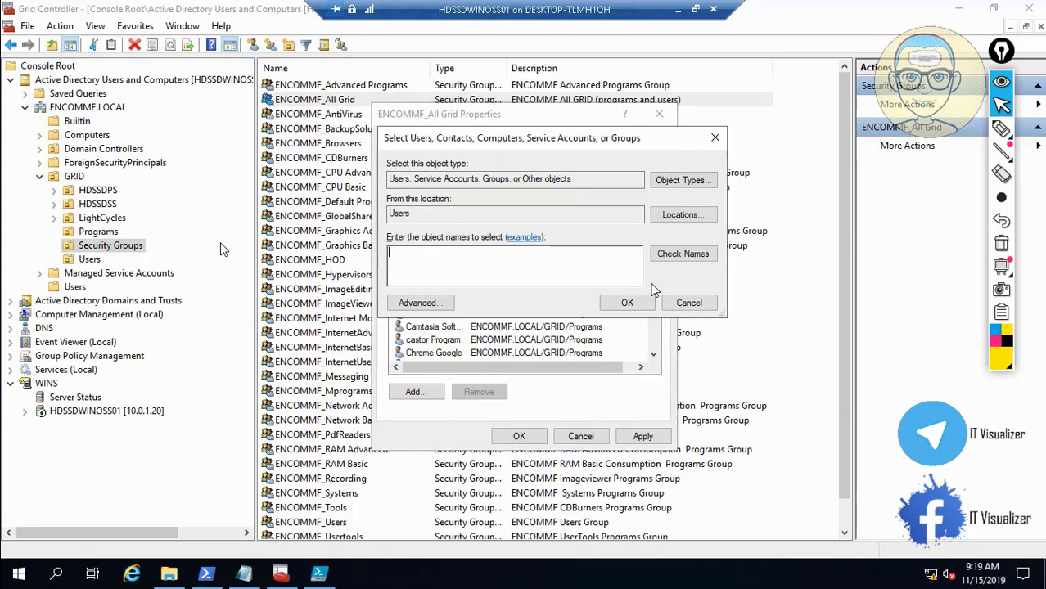
- Add all eight GRID users to ENCOMMF_All Grid, then apply and close the properties
left_click(420, 303)
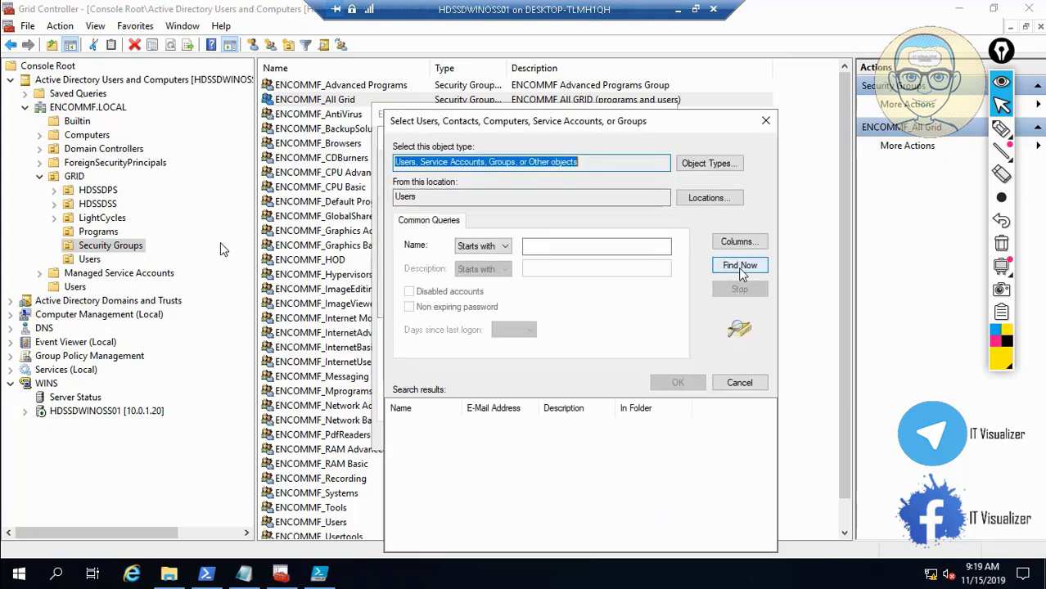
left_click(739, 266)
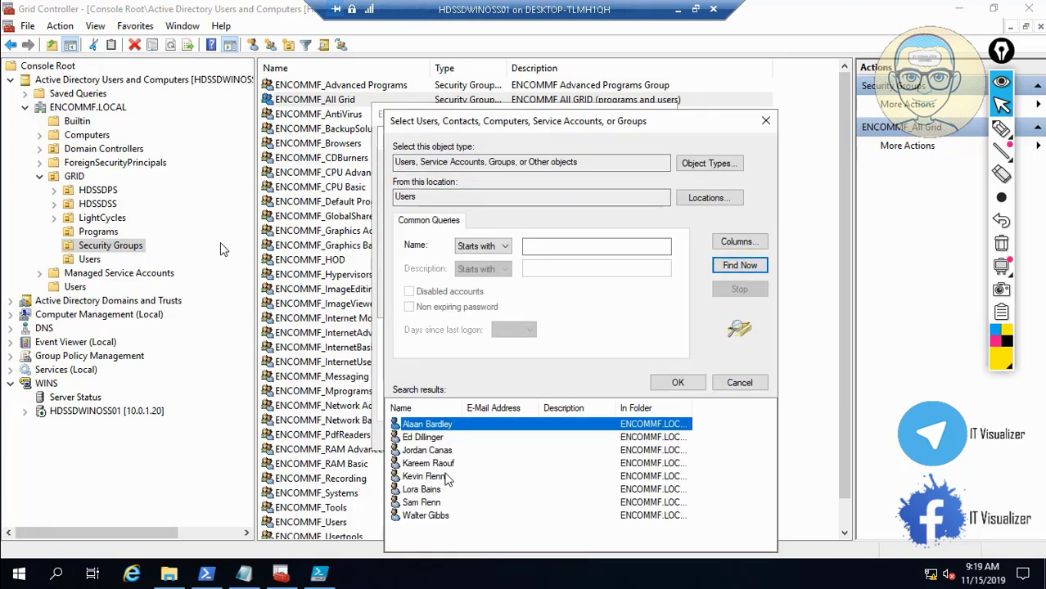
left_click(424, 515, "shift")
left_click(673, 383)
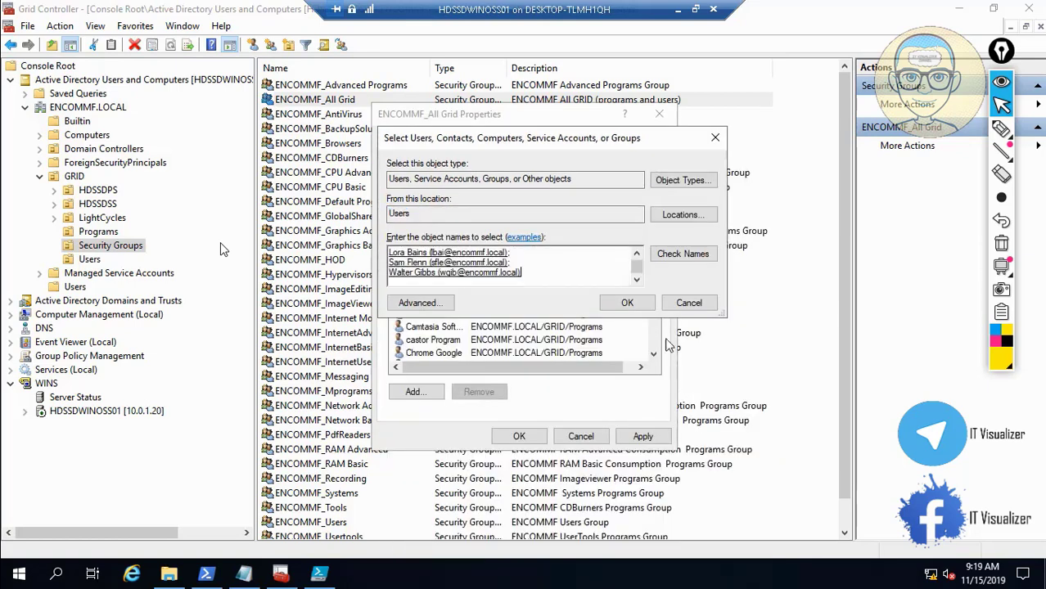
left_click(629, 304)
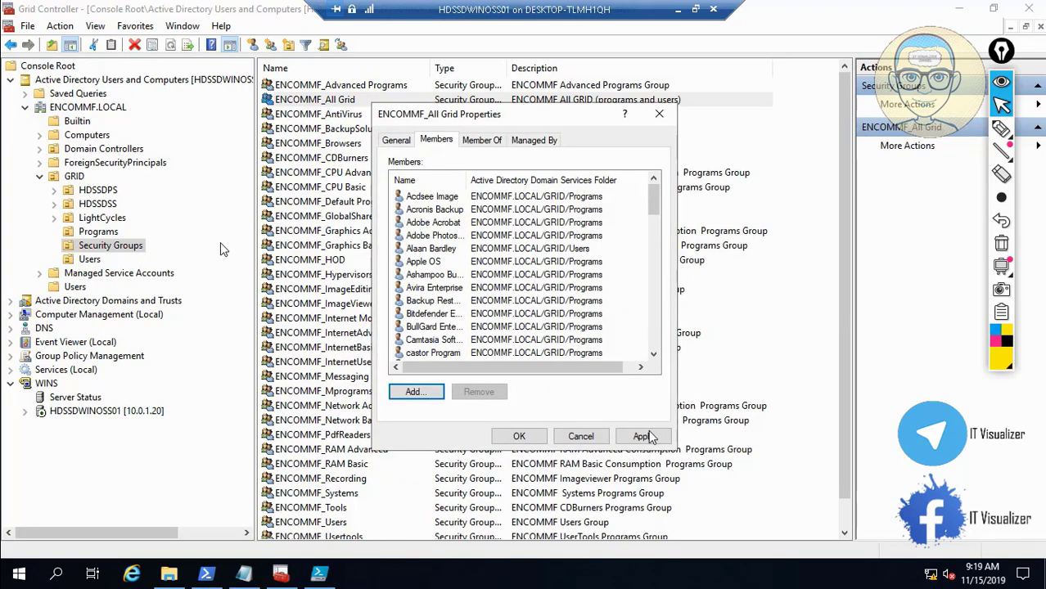
left_click(642, 437)
left_click(526, 436)
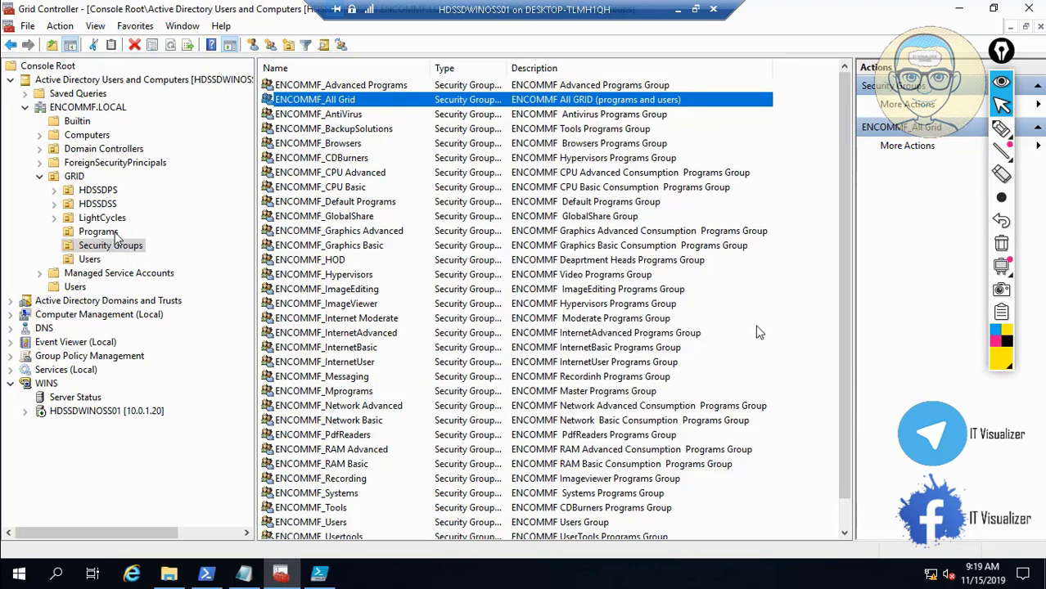
- Review the ENCOMMF_GlobalShare group's member list
mouse_move(847, 328)
left_mouse_down()
mouse_move(854, 397)
mouse_move(850, 341)
left_mouse_up()
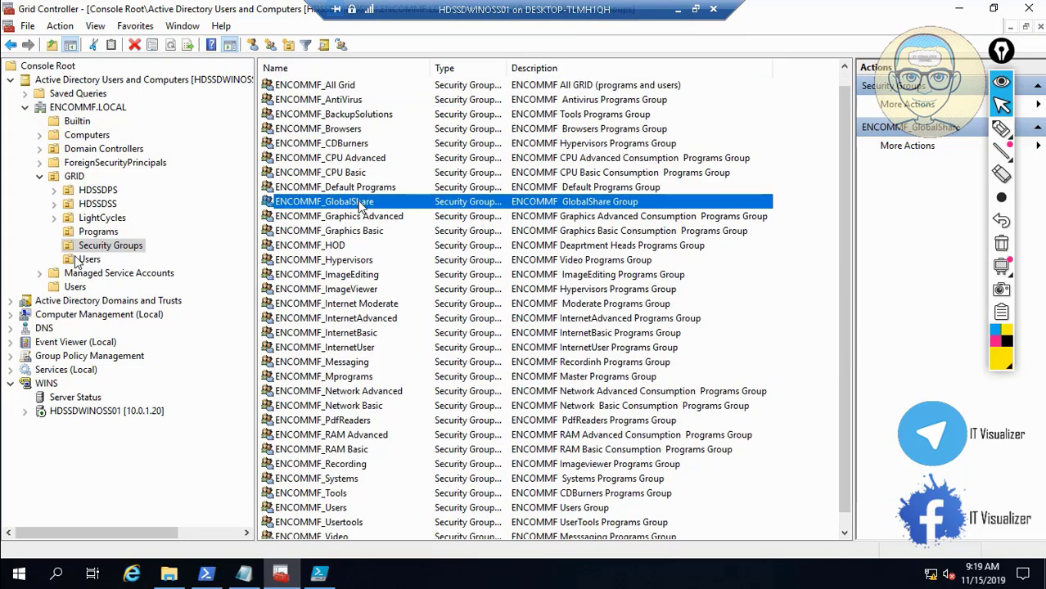
double_click(360, 203)
left_click(449, 138)
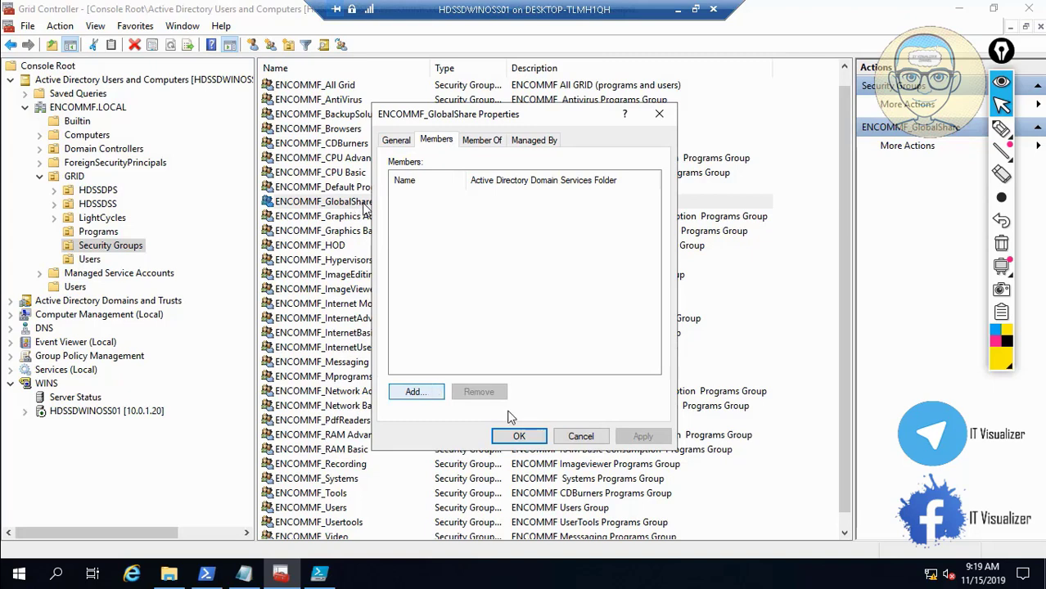
left_click(581, 438)
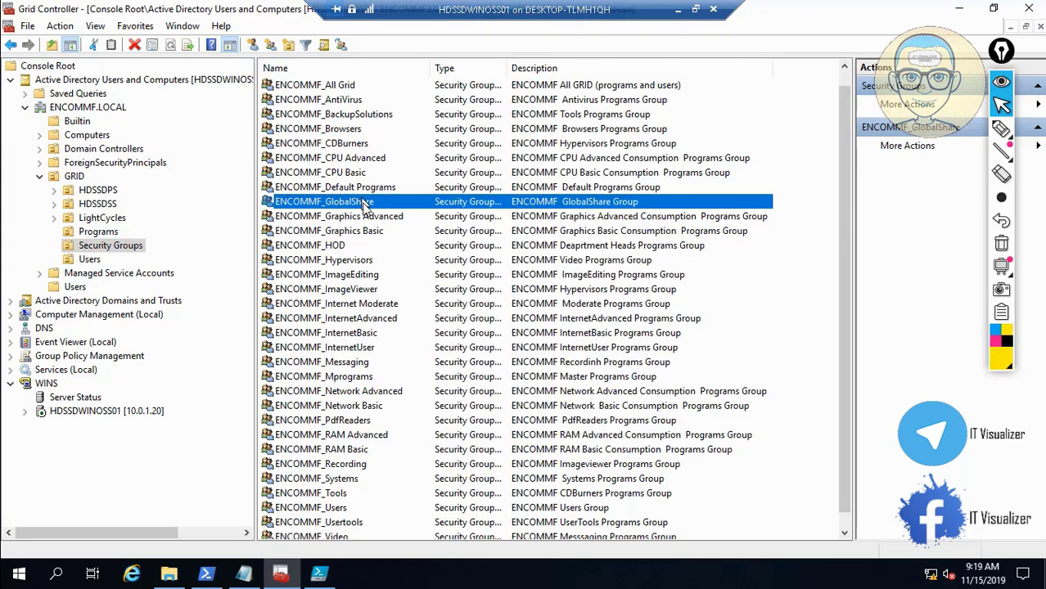
- Rename ENCOMMF_GlobalShare to ENCOMMF_GlobalLog, including its pre-Windows 2000 name
right_click(357, 202)
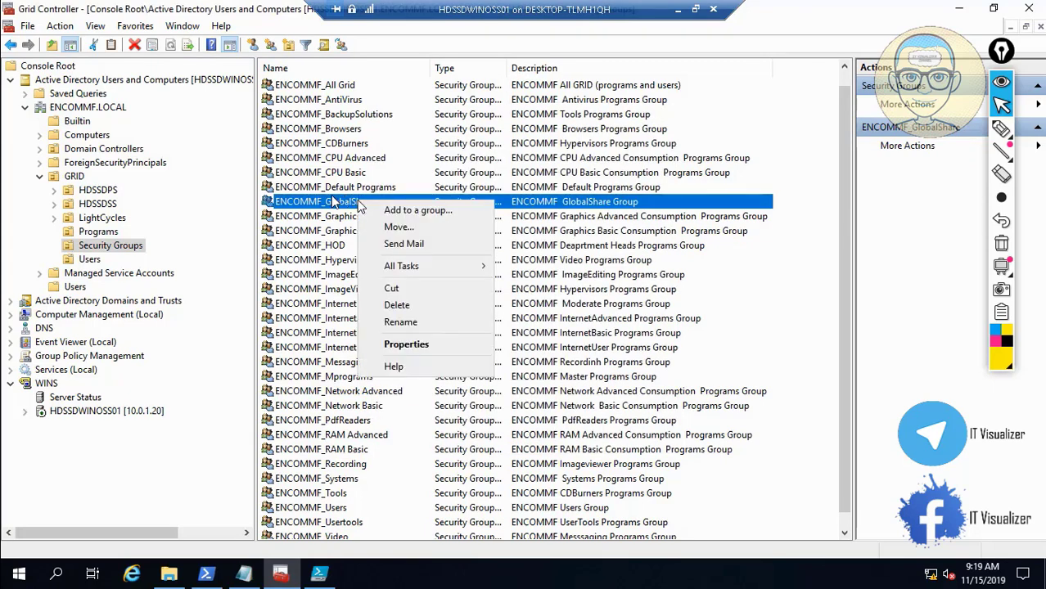
left_click(425, 320)
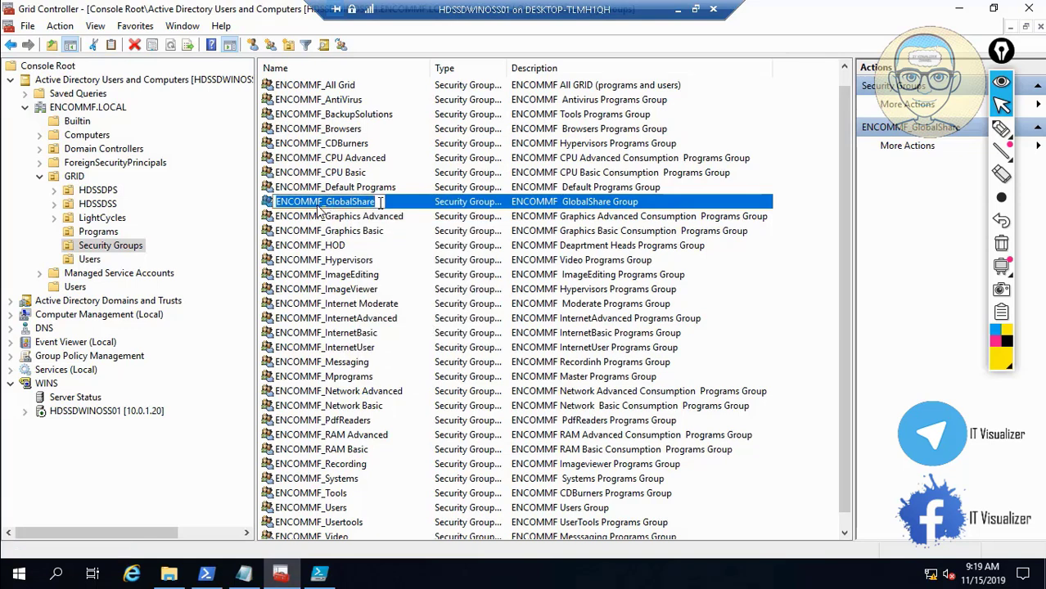
key("End")
key("BackSpace")
key("BackSpace")
key("BackSpace")
key("BackSpace")
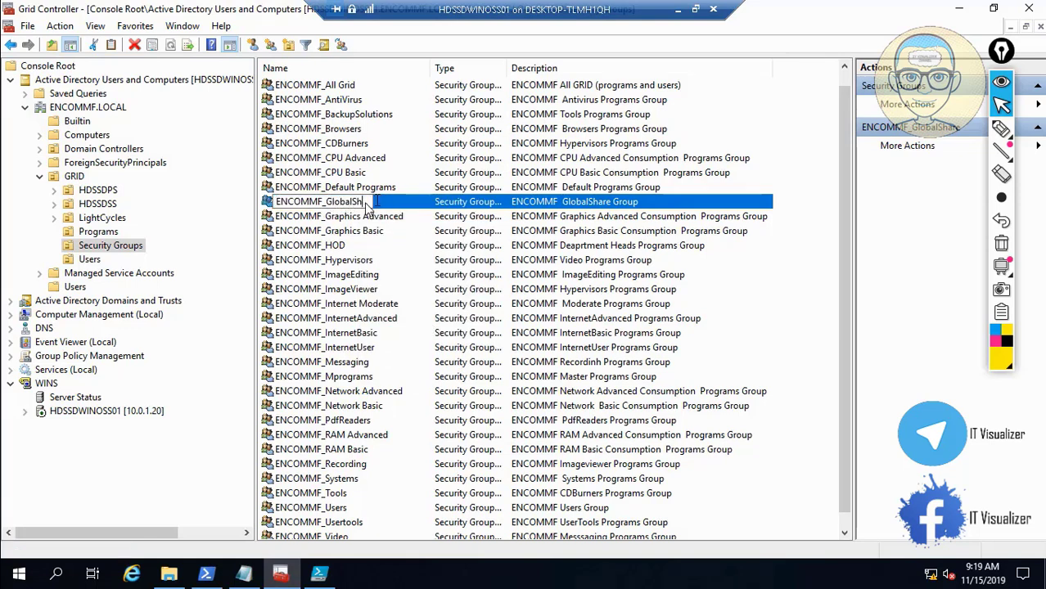
key("BackSpace")
type("Log")
key("Return")
key("ctrl+c")
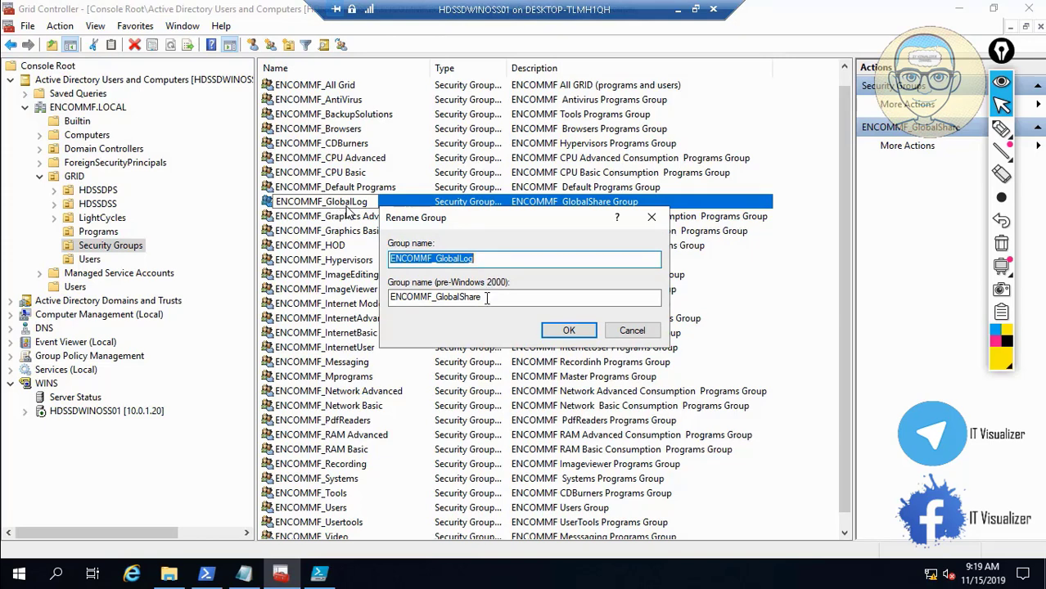
left_click(487, 300)
key("BackSpace")
key("BackSpace")
key("BackSpace")
key("BackSpace")
key("BackSpace")
key("BackSpace")
key("BackSpace")
key("BackSpace")
key("BackSpace")
key("BackSpace")
key("BackSpace")
key("BackSpace")
key("BackSpace")
key("BackSpace")
key("BackSpace")
key("BackSpace")
key("BackSpace")
key("BackSpace")
key("BackSpace")
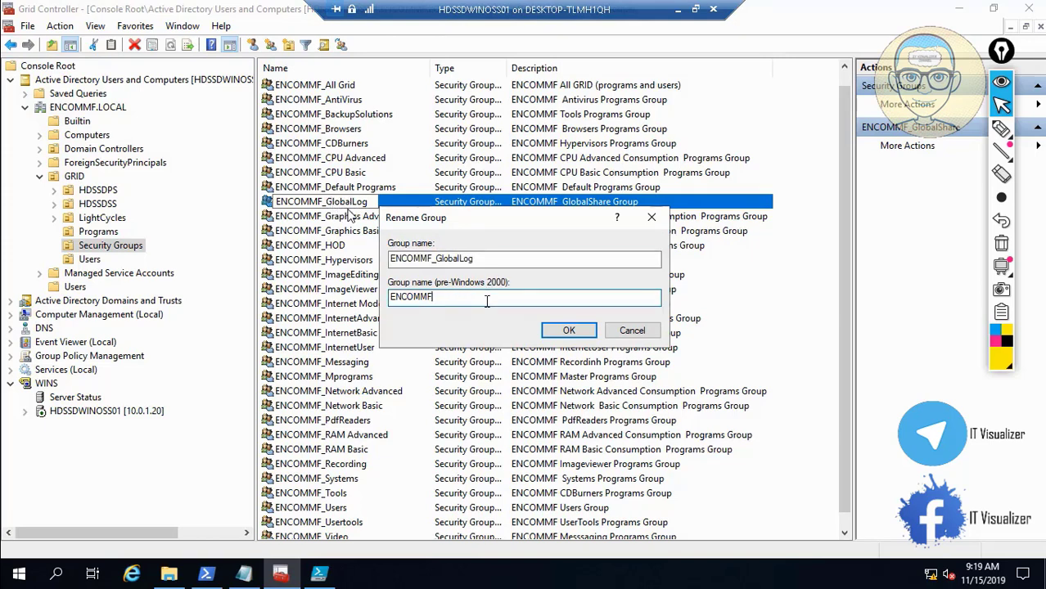
key("ctrl+v")
left_click(569, 330)
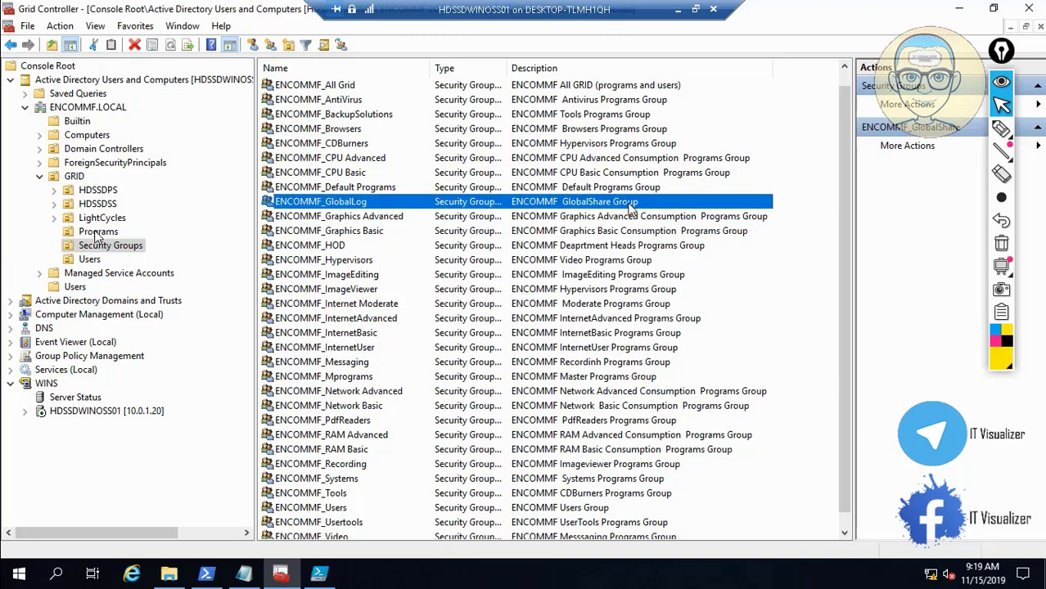
- Change the group's description to 'ENCOMMF GlobalLog Group' and save
key("F2")
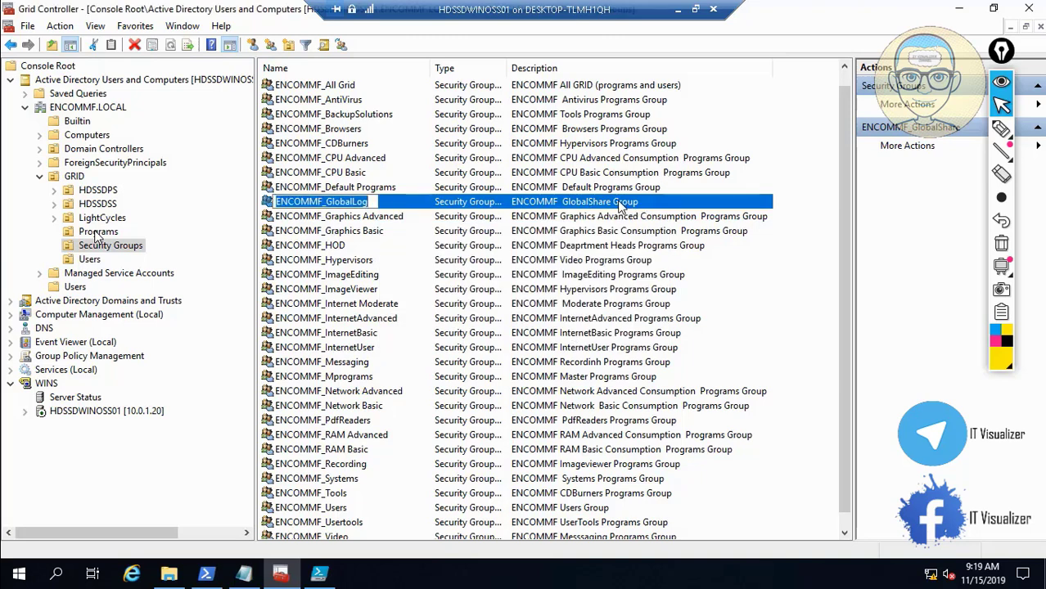
double_click(620, 205)
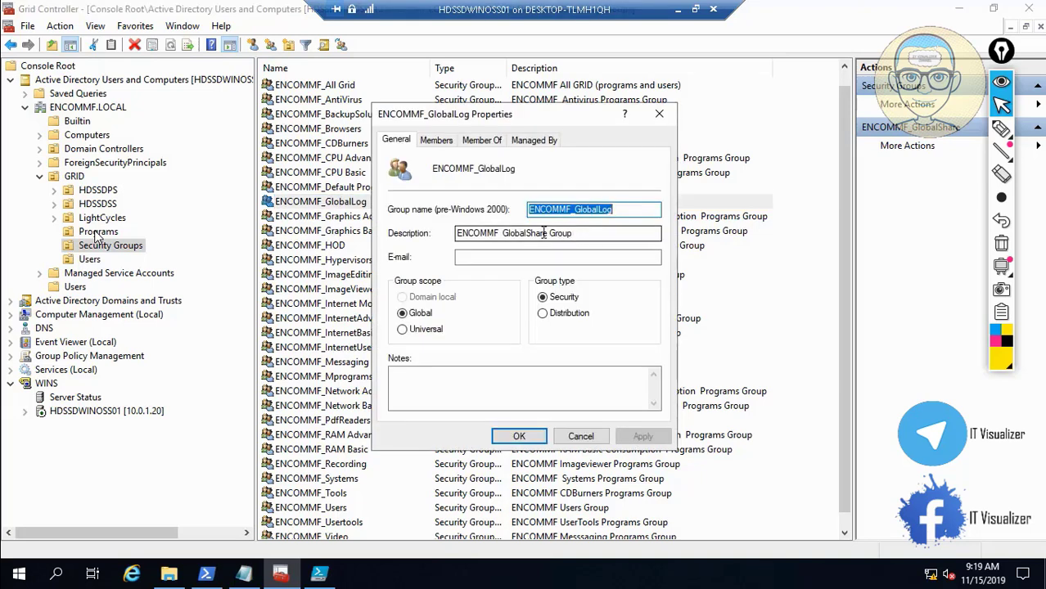
left_click(546, 233)
key("BackSpace")
key("BackSpace")
key("BackSpace")
key("BackSpace")
key("BackSpace")
key("BackSpace")
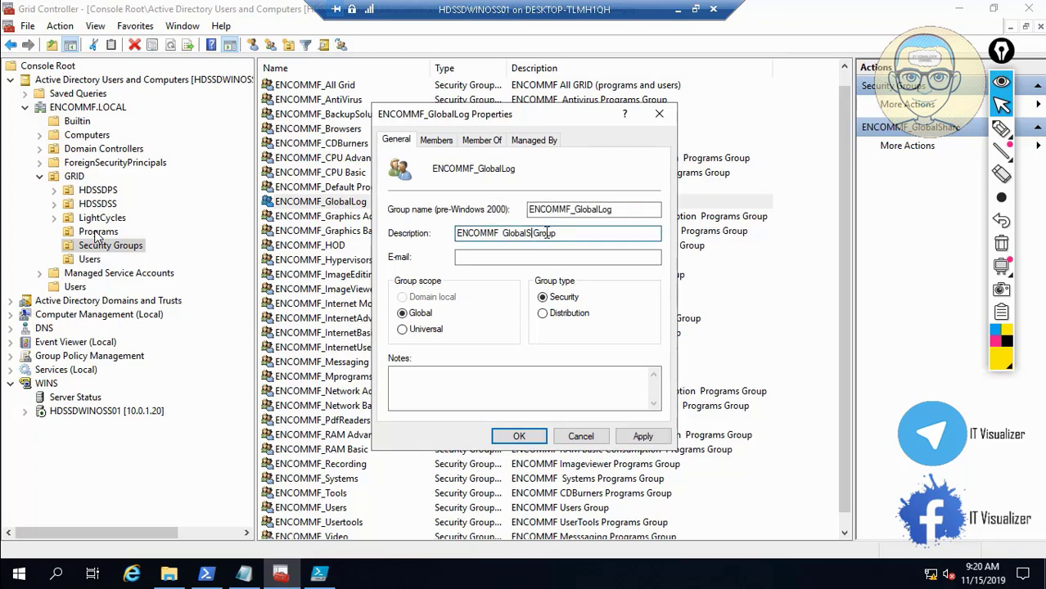
type("Log")
left_click(655, 440)
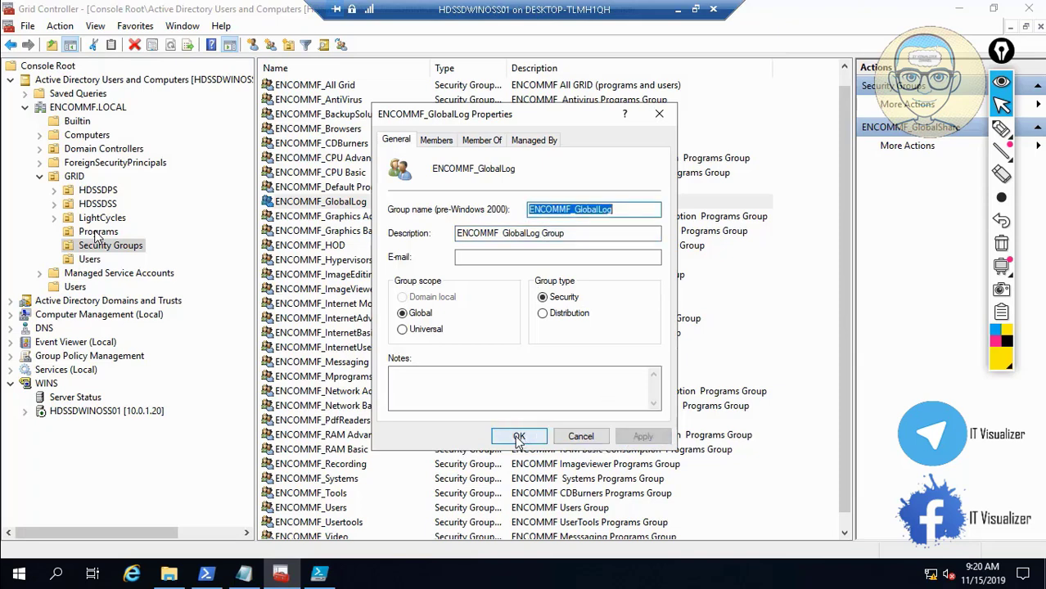
left_click(519, 436)
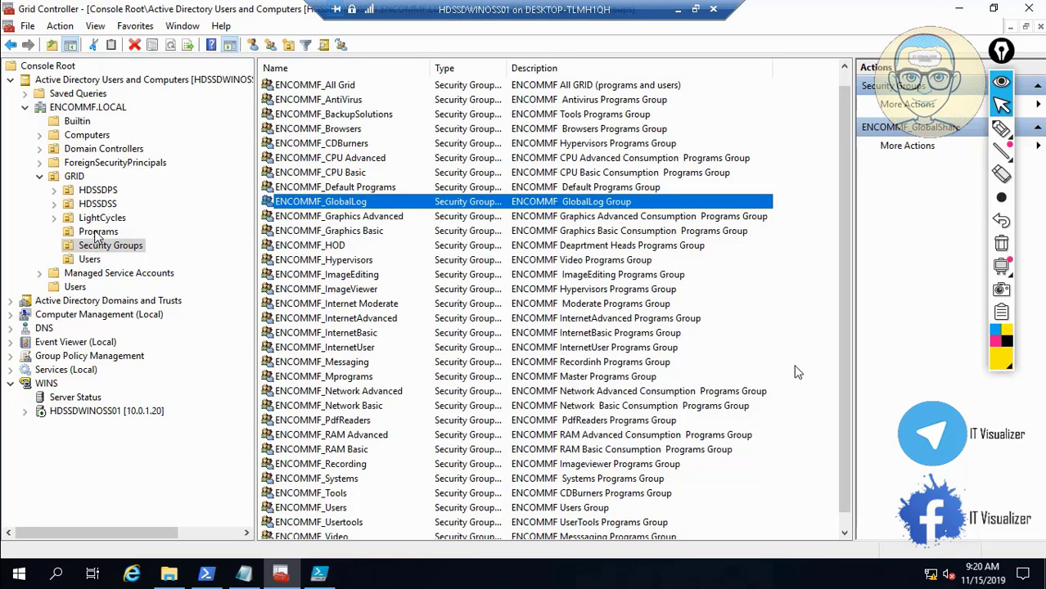
- Copy the Robots.csv New-ADComputer command from the All Scripts notes and run it in PowerShell
left_click_drag(843, 372, 861, 229)
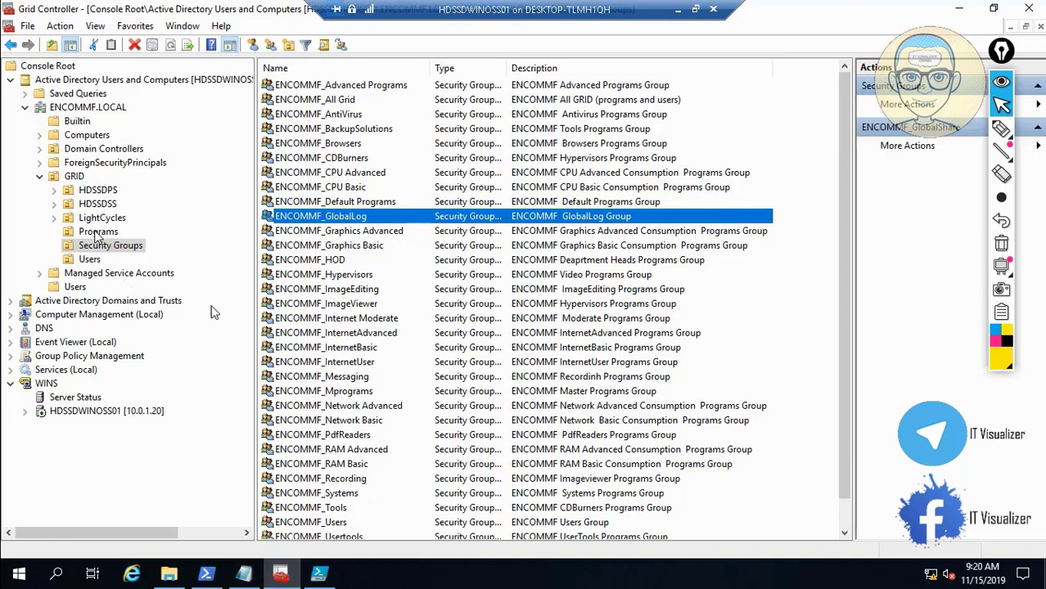
left_click(243, 575)
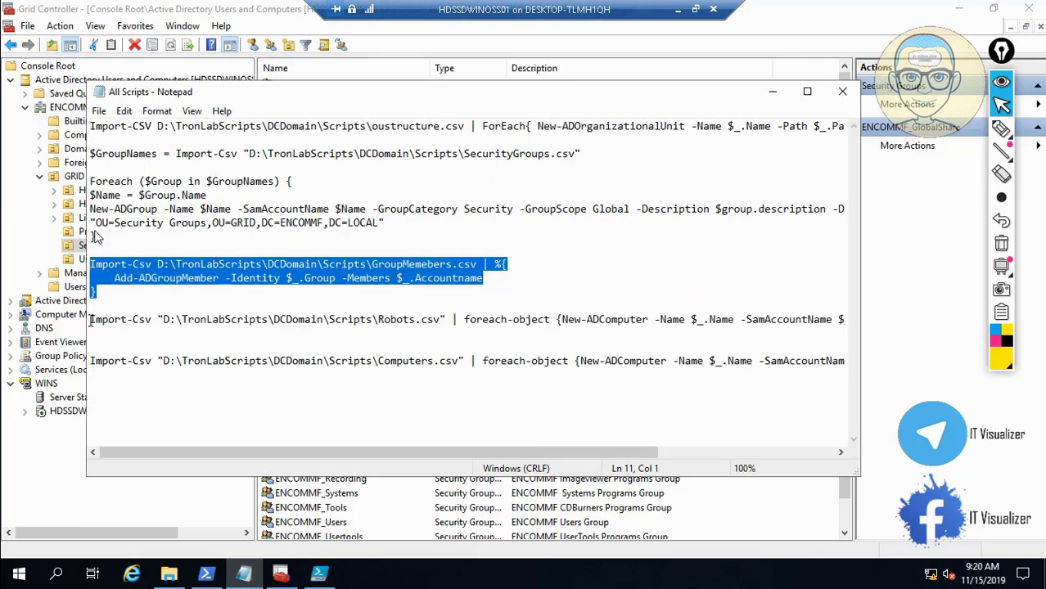
left_click_drag(90, 320, 811, 334)
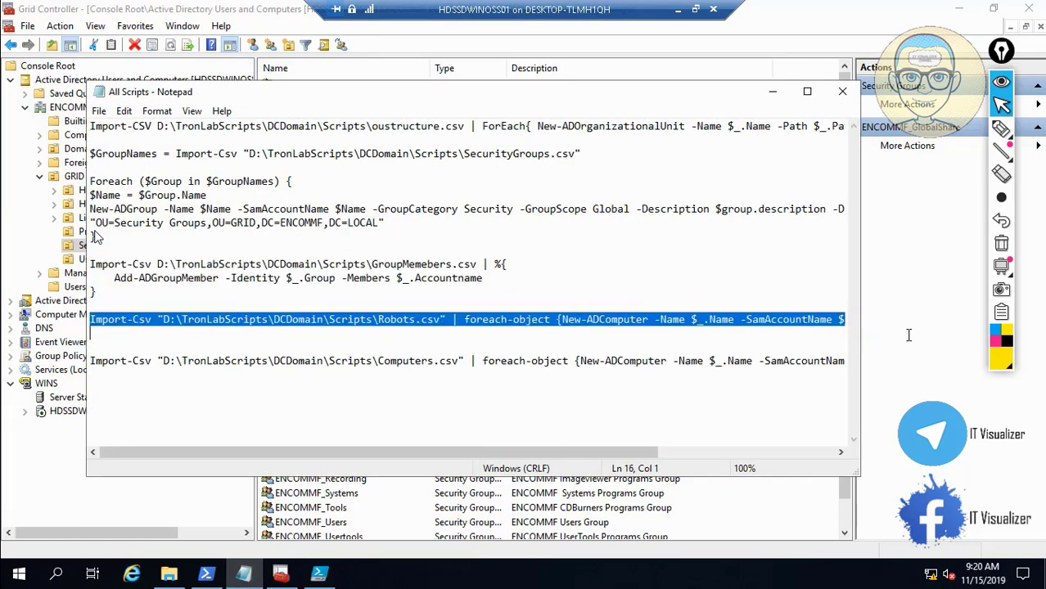
left_click_drag(647, 452, 860, 459)
right_click(645, 315)
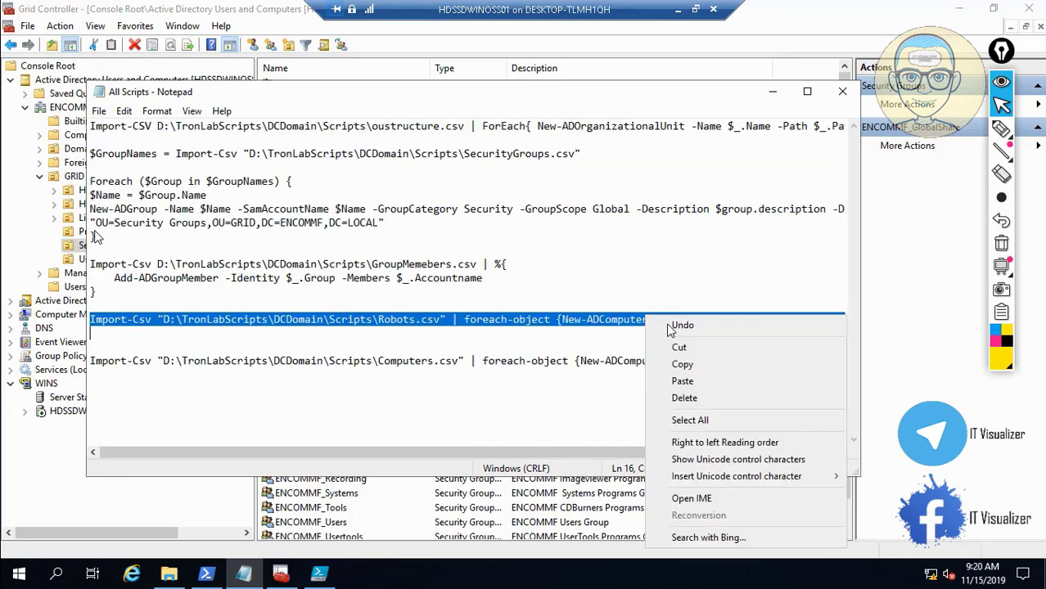
left_click(694, 364)
left_click(772, 91)
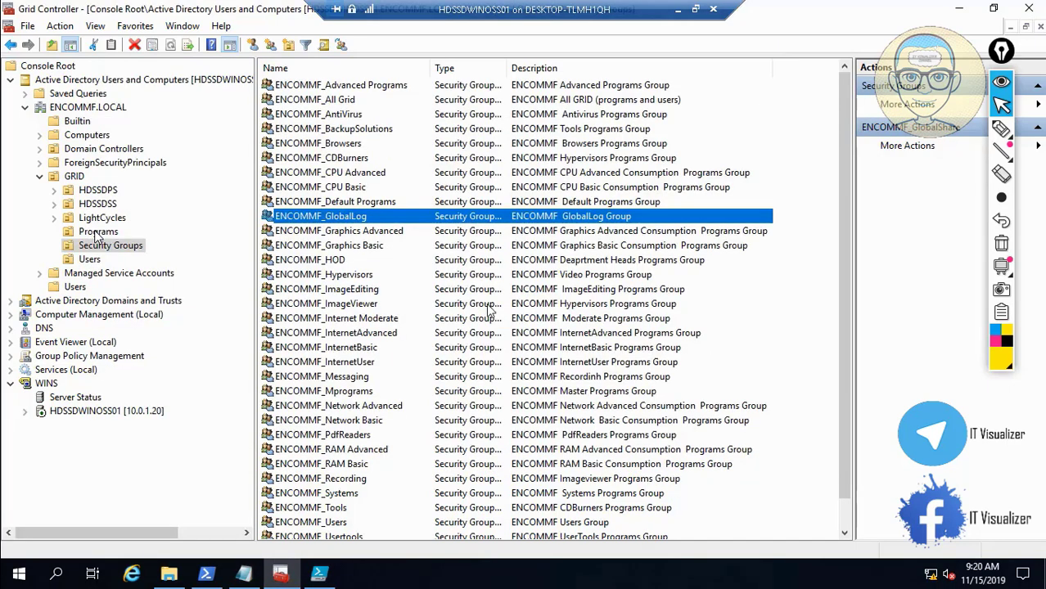
left_click(205, 575)
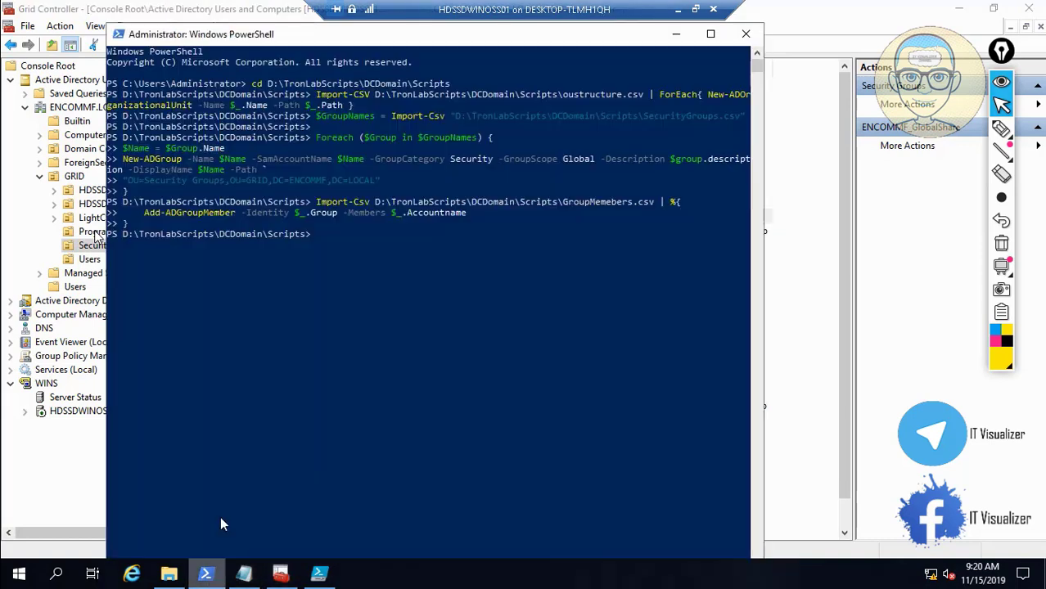
right_click(322, 240)
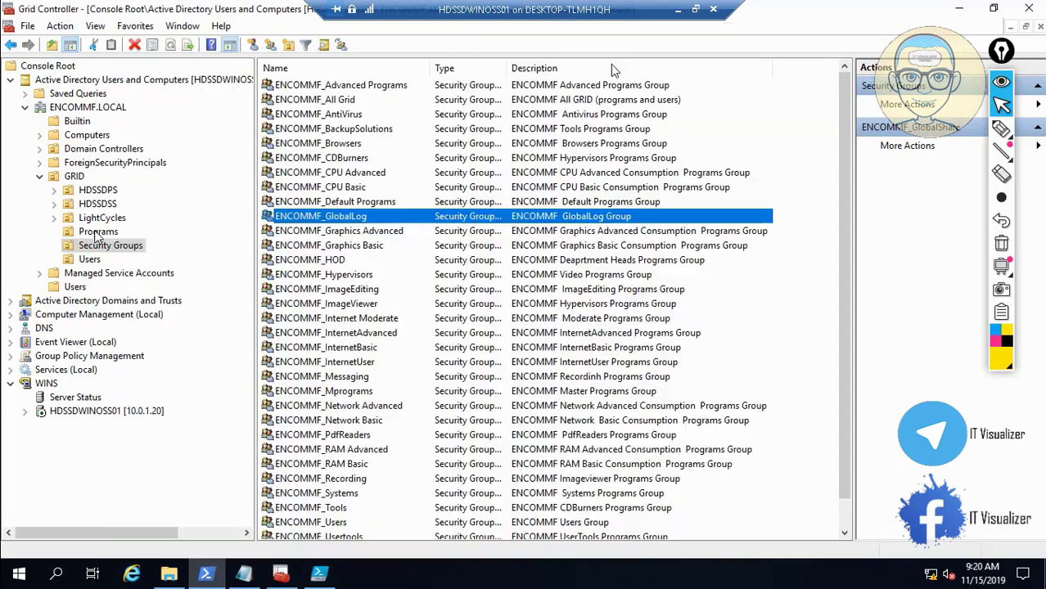
left_click(676, 34)
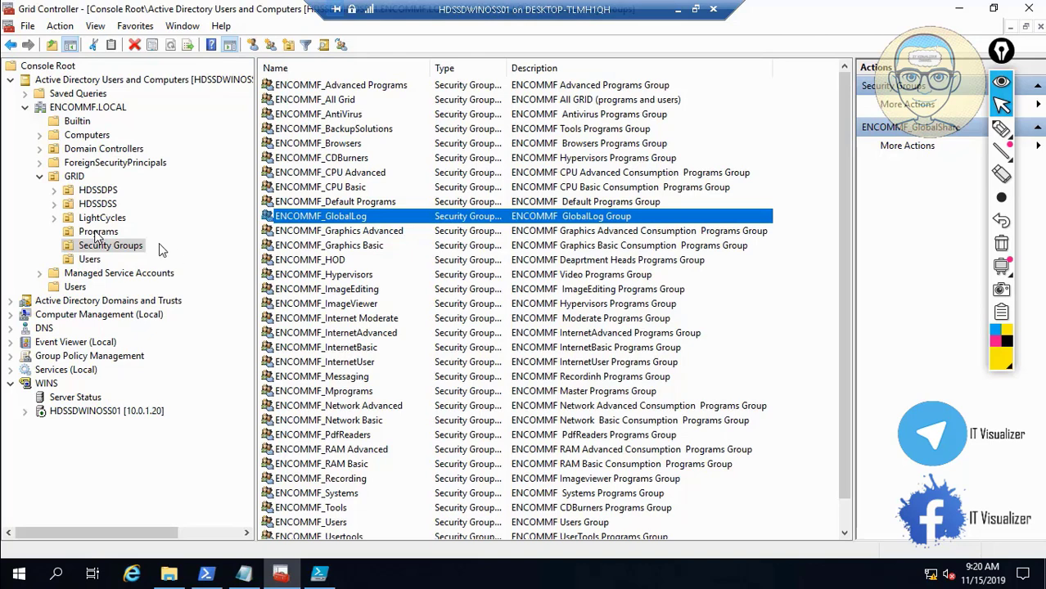
- Check the LightCycles OU's robot computers and copy the Computers.csv command from the notes
left_click(106, 219)
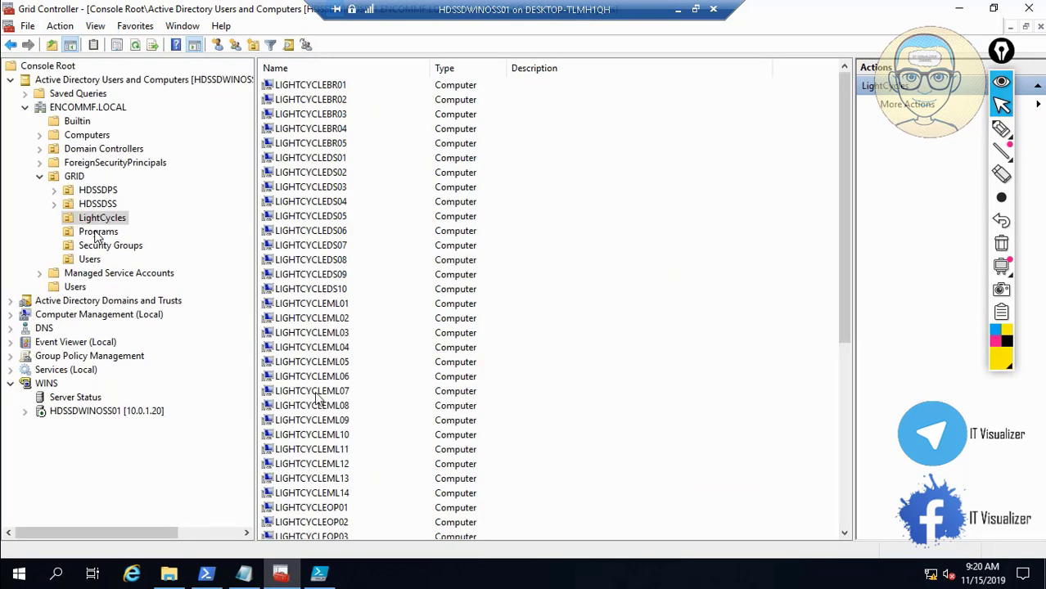
left_click(244, 575)
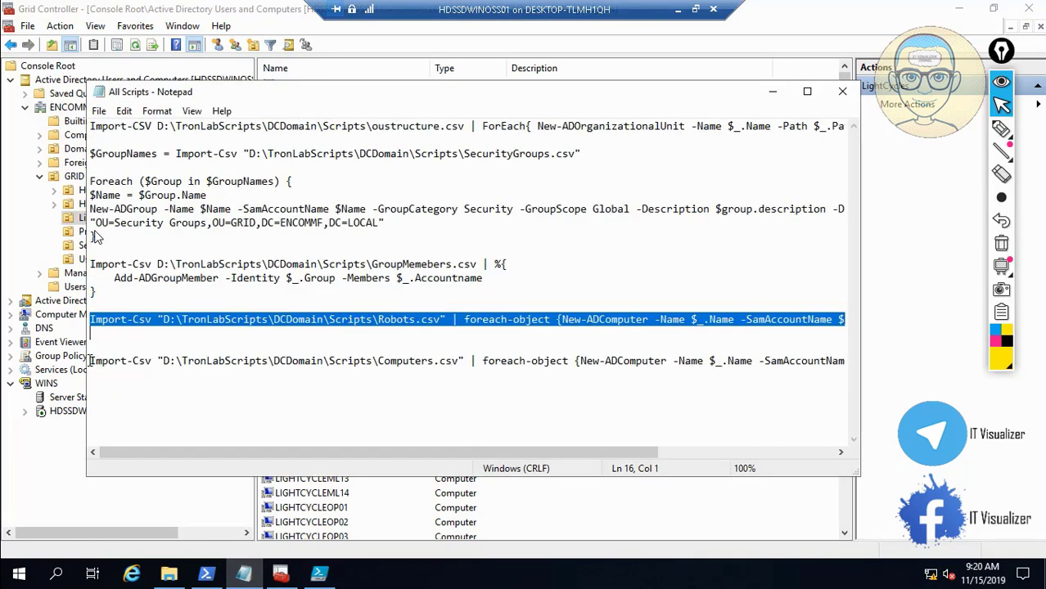
left_click_drag(91, 361, 940, 386)
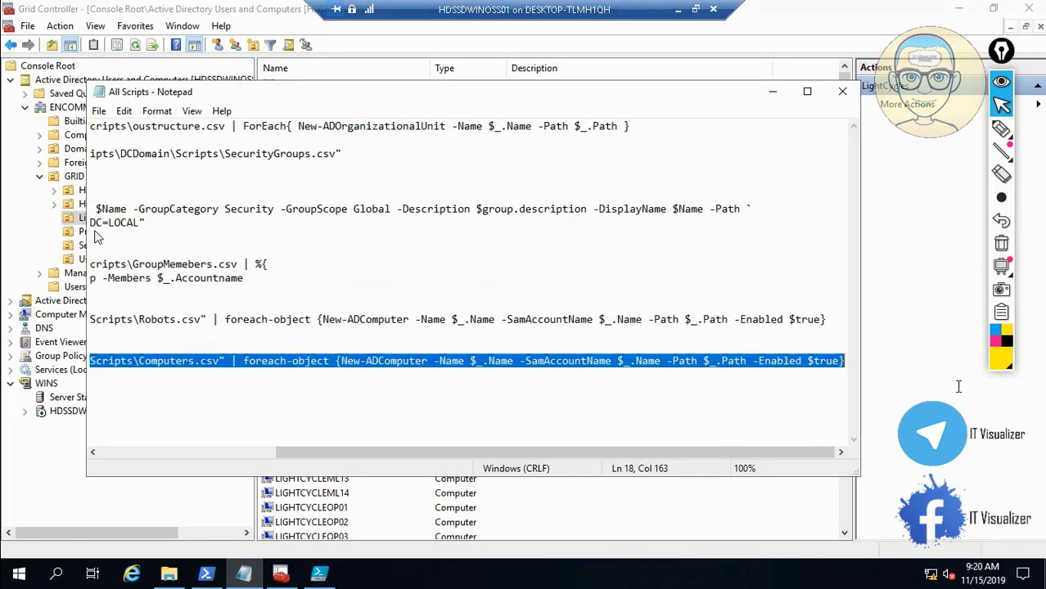
right_click(706, 360)
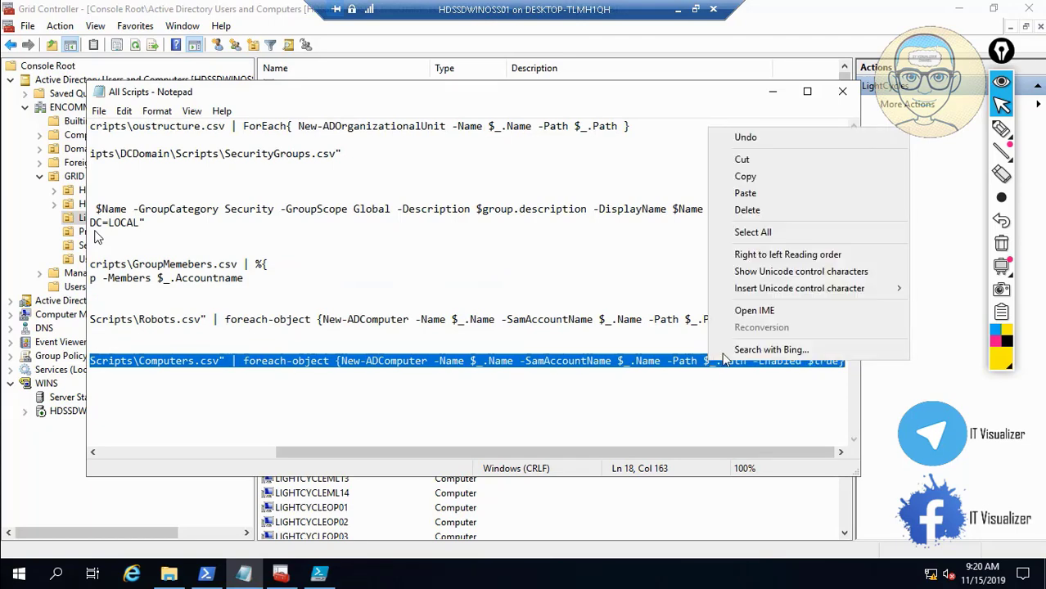
left_click(775, 178)
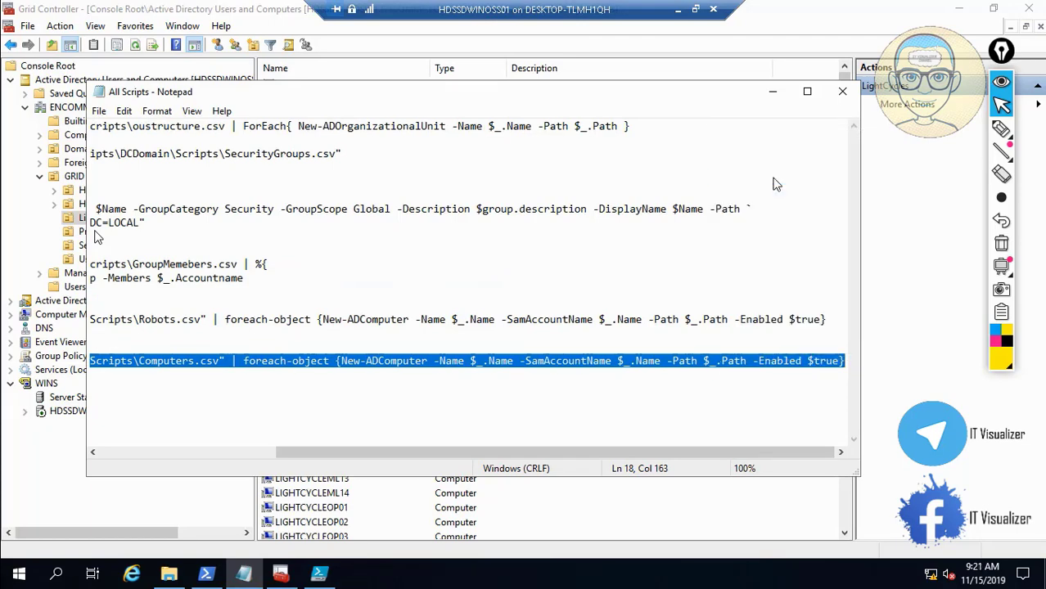
- Paste and run the Computers.csv New-ADComputer command in PowerShell
left_click(774, 92)
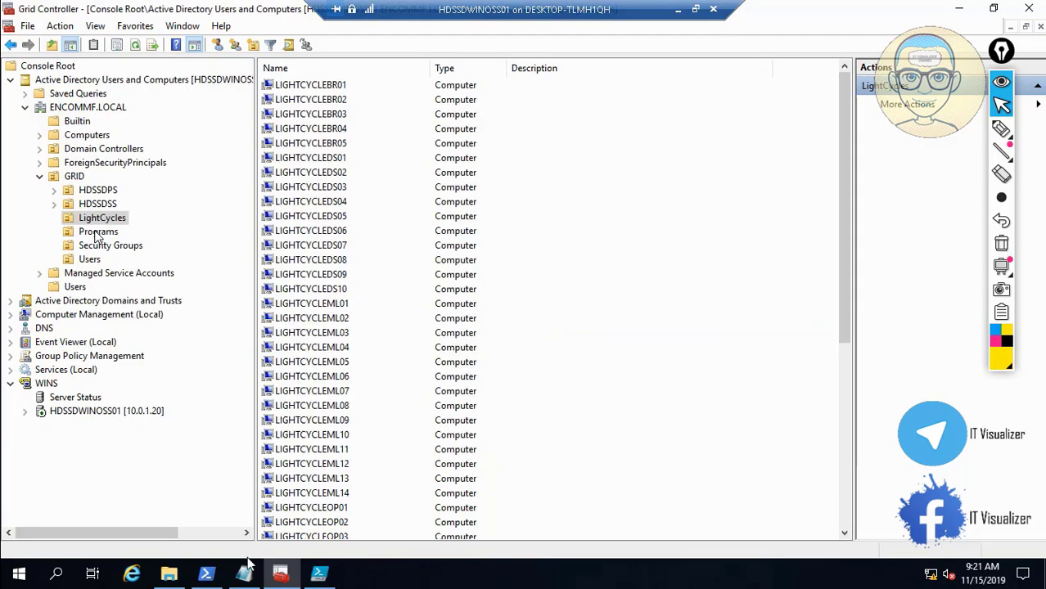
left_click(208, 577)
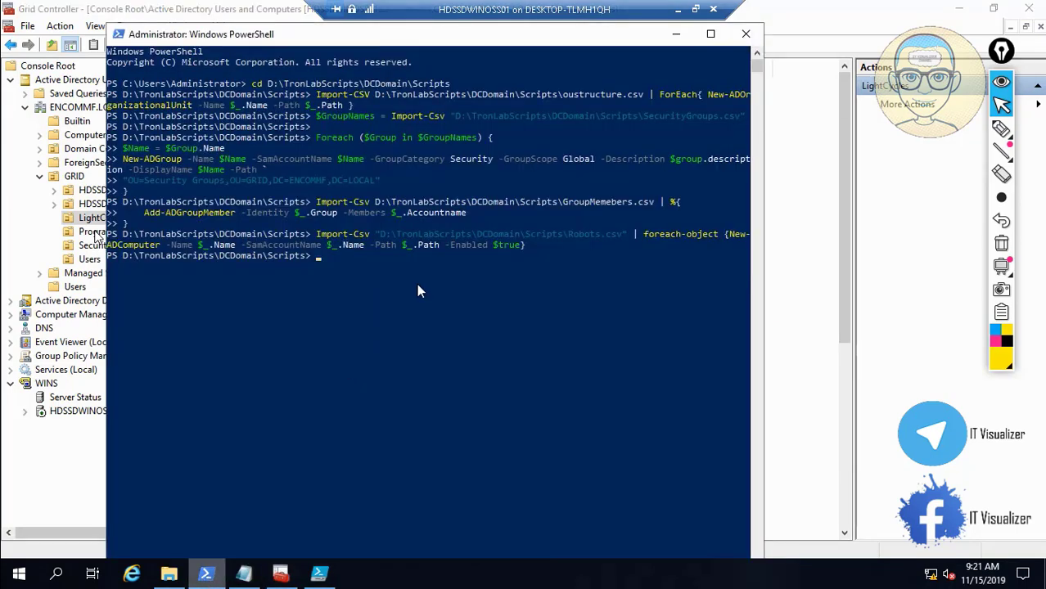
right_click(335, 257)
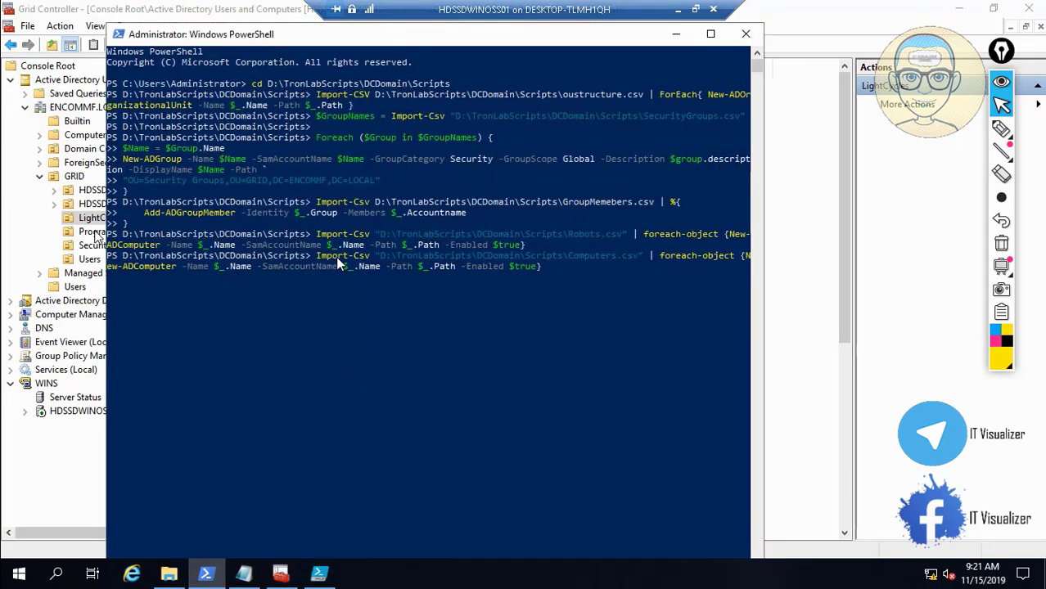
key("Return")
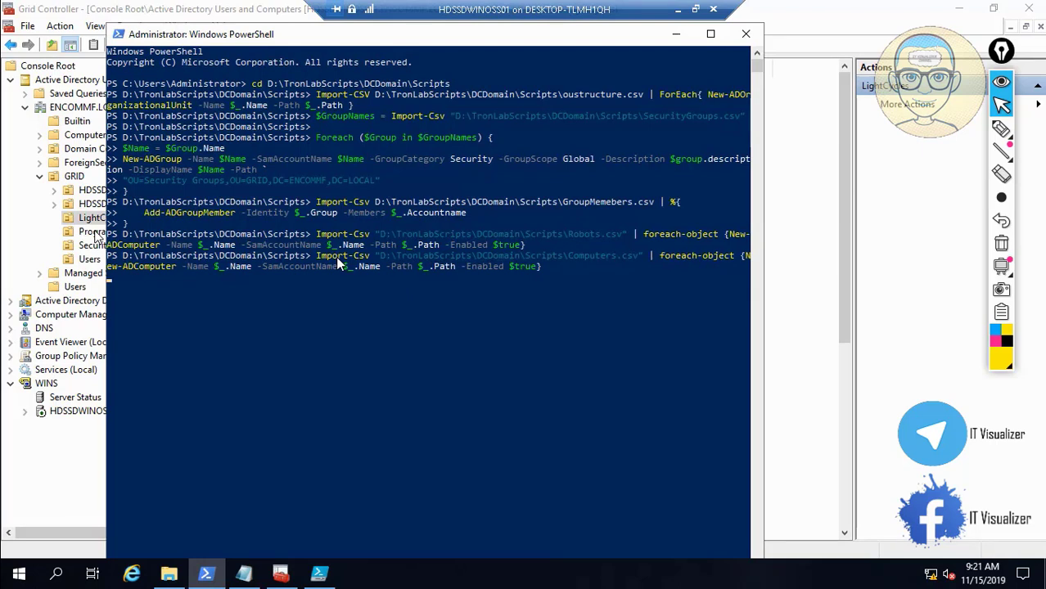
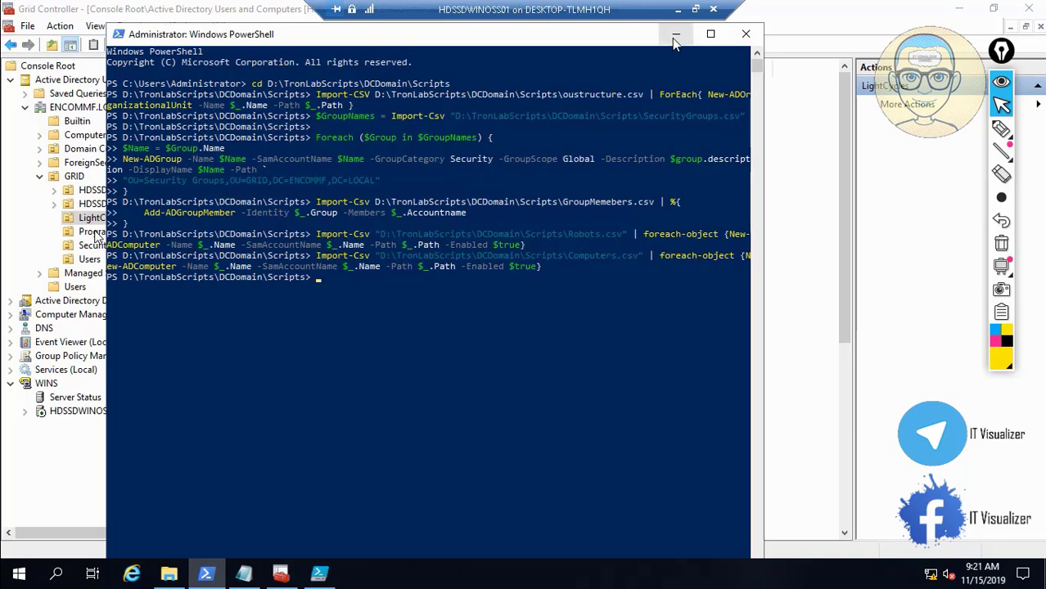
- Browse the HDSSDSS, HDSSDPS and LightCycles computer OUs, then select Acdsee Image in Programs
left_click(676, 34)
left_click(98, 205)
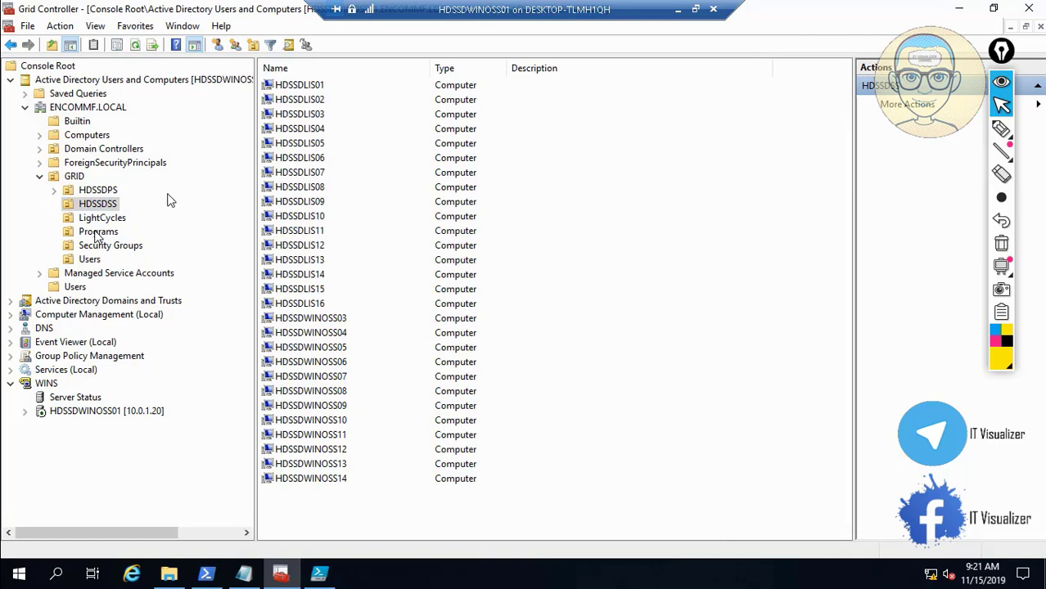
left_click(108, 194)
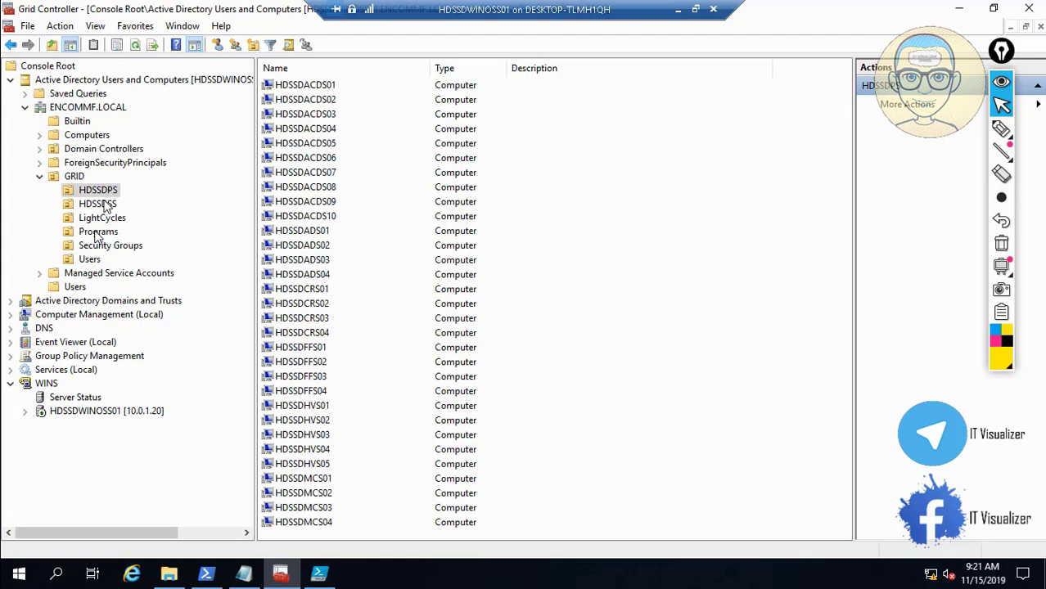
left_click(105, 205)
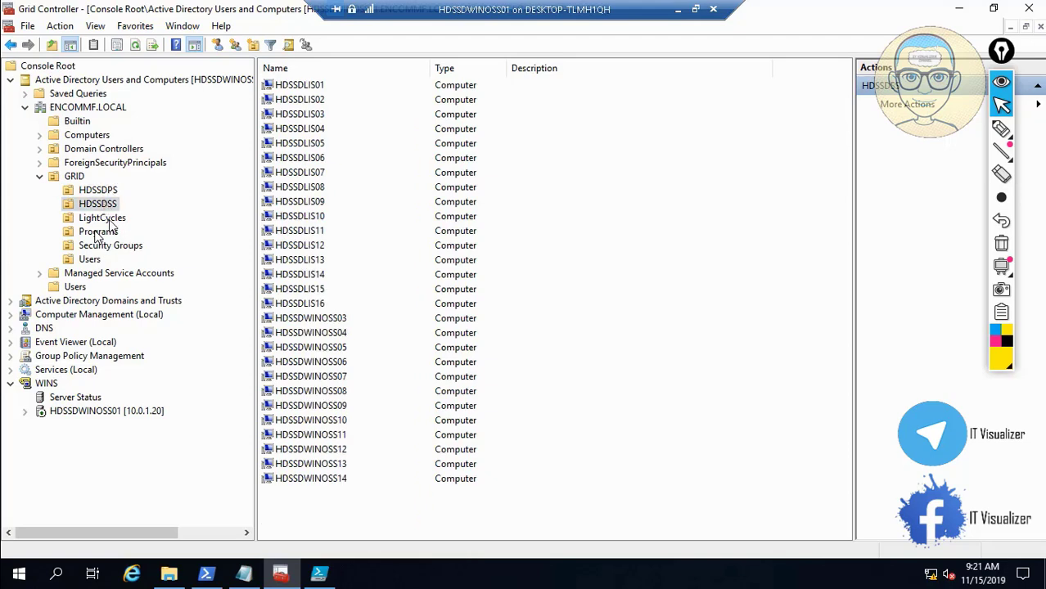
left_click(107, 218)
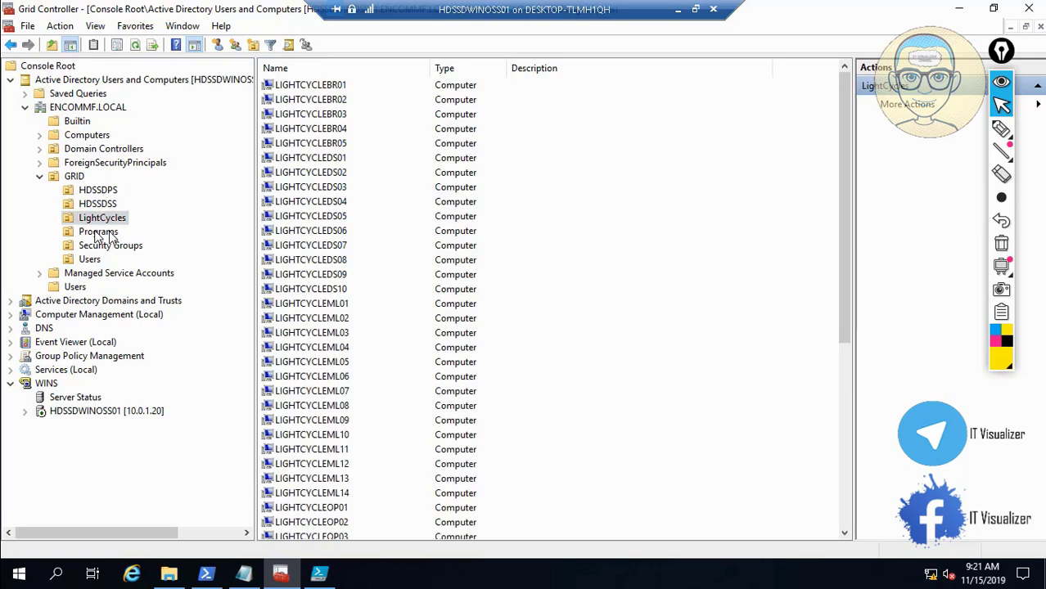
left_click(99, 233)
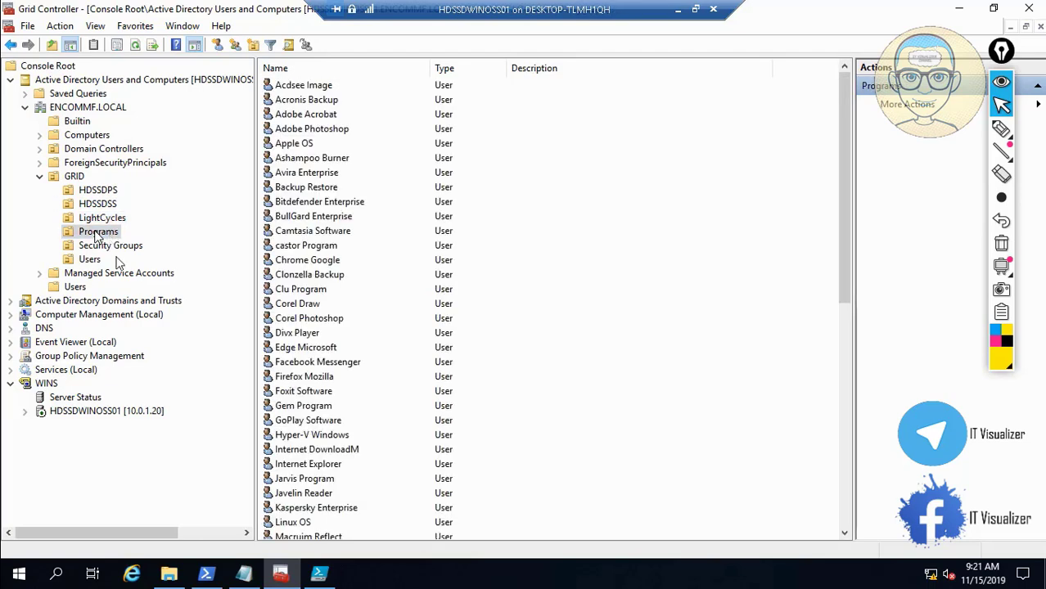
left_click(311, 89)
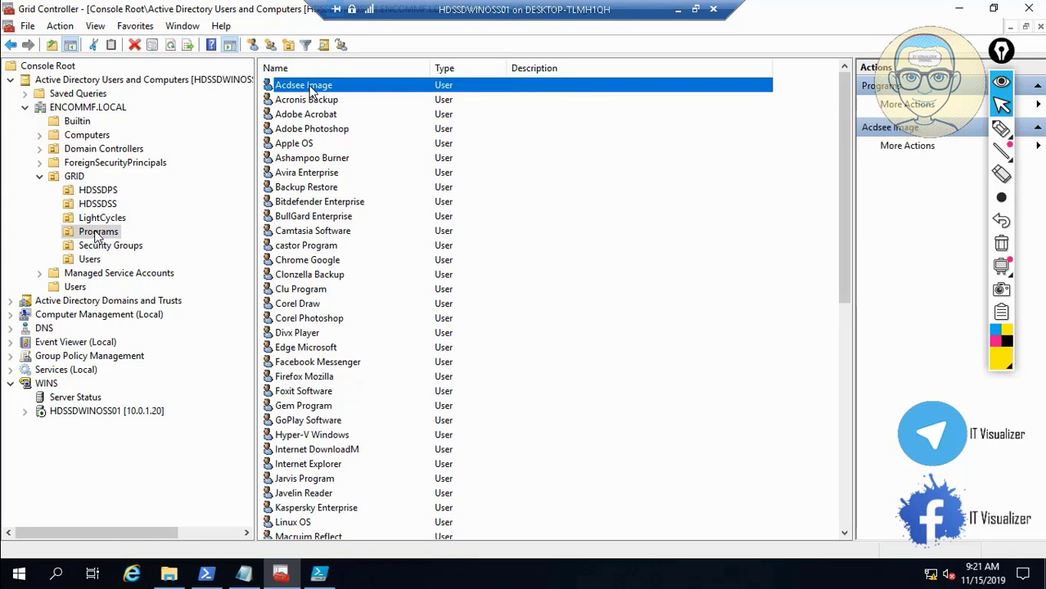
key("Return")
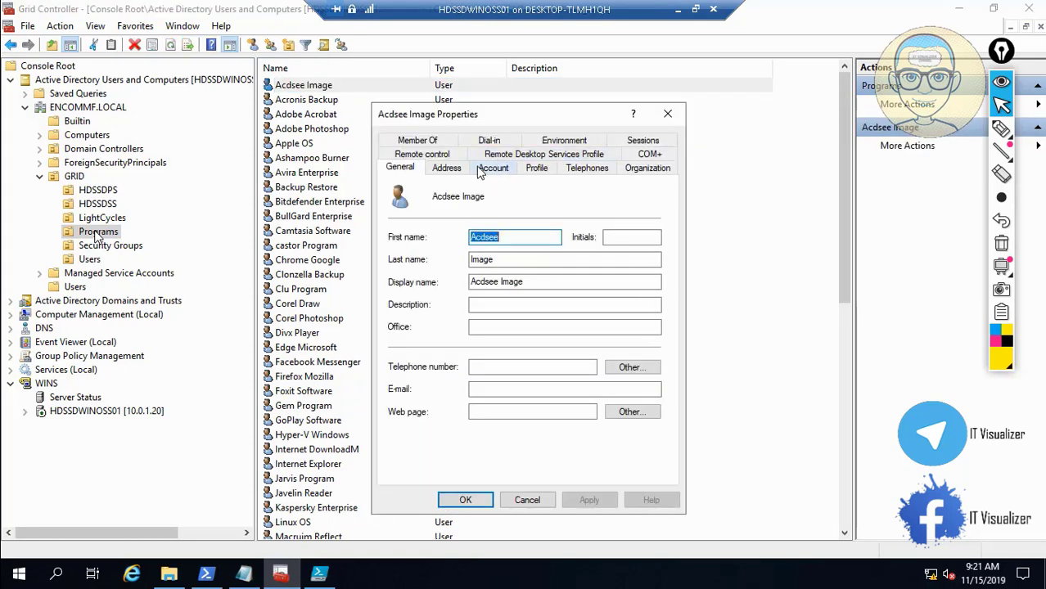
left_click(493, 169)
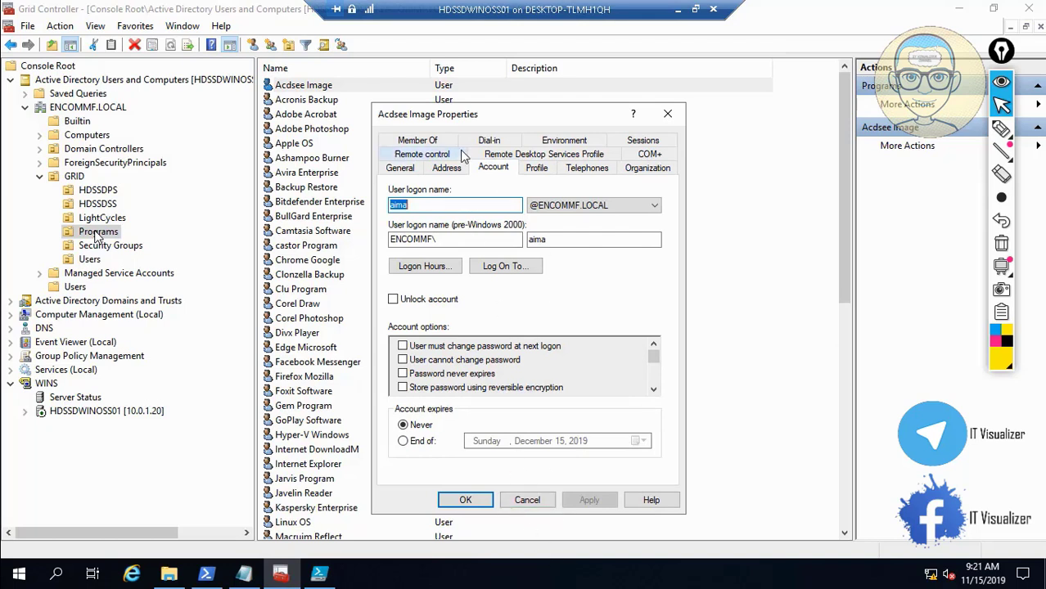
left_click(439, 142)
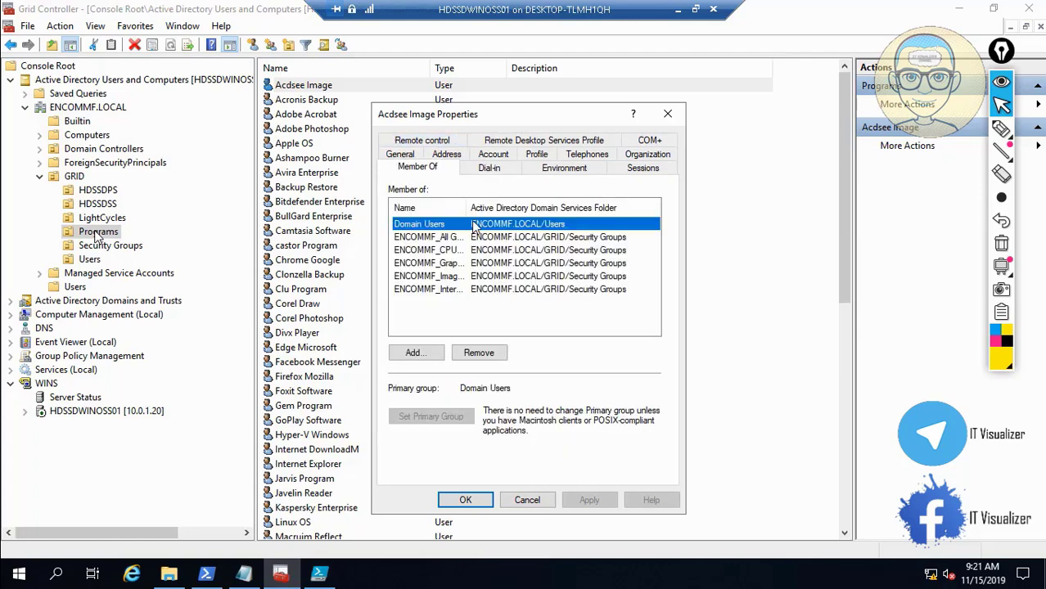
left_click_drag(465, 212, 541, 210)
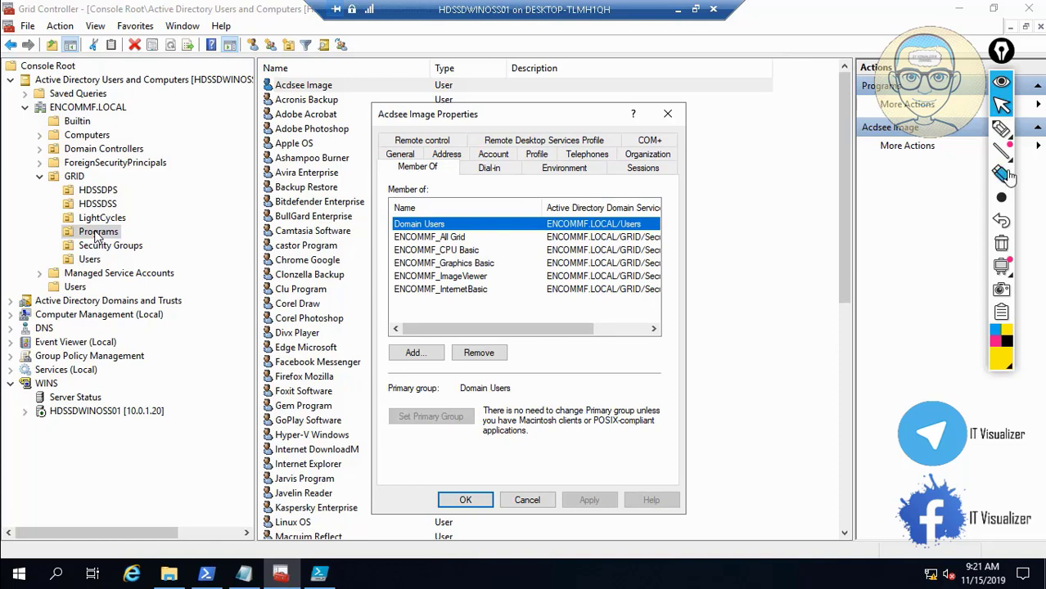
left_click(1002, 131)
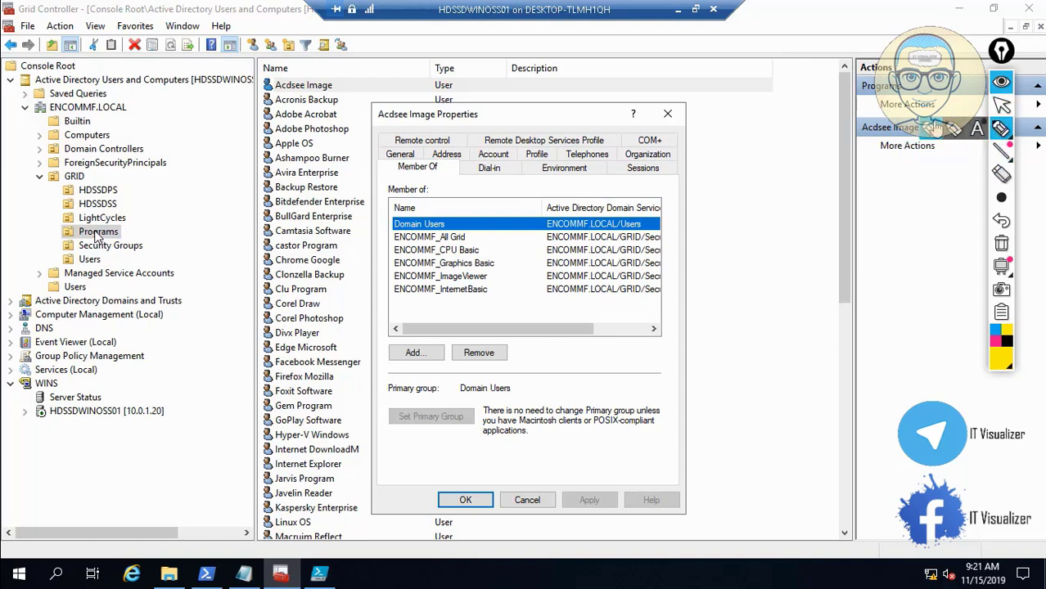
mouse_move(506, 172)
left_mouse_down()
mouse_move(351, 205)
mouse_move(361, 323)
mouse_move(538, 348)
mouse_move(554, 288)
mouse_move(509, 187)
left_mouse_up()
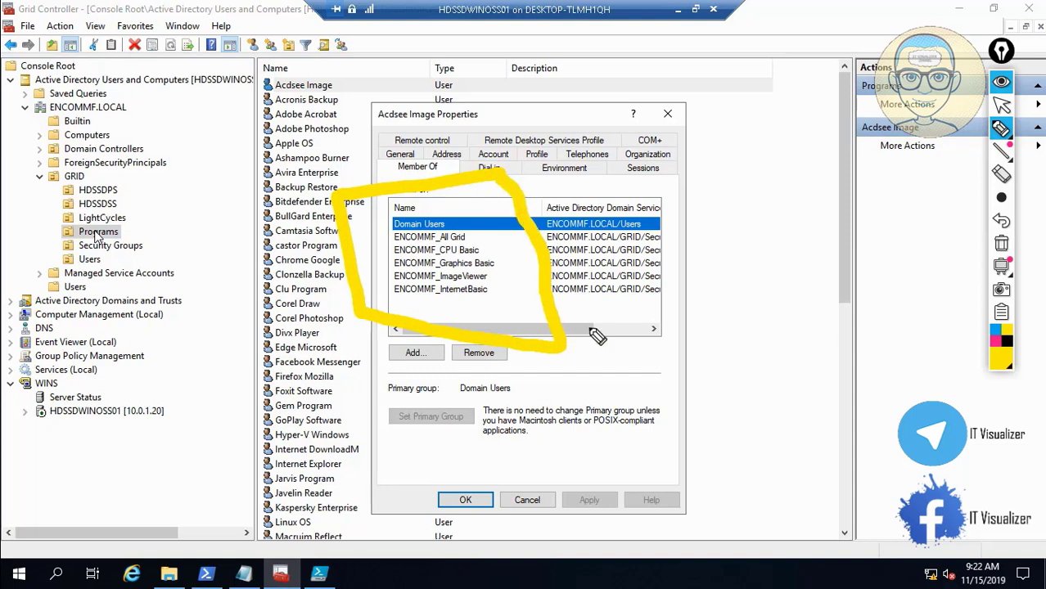
left_click(1003, 176)
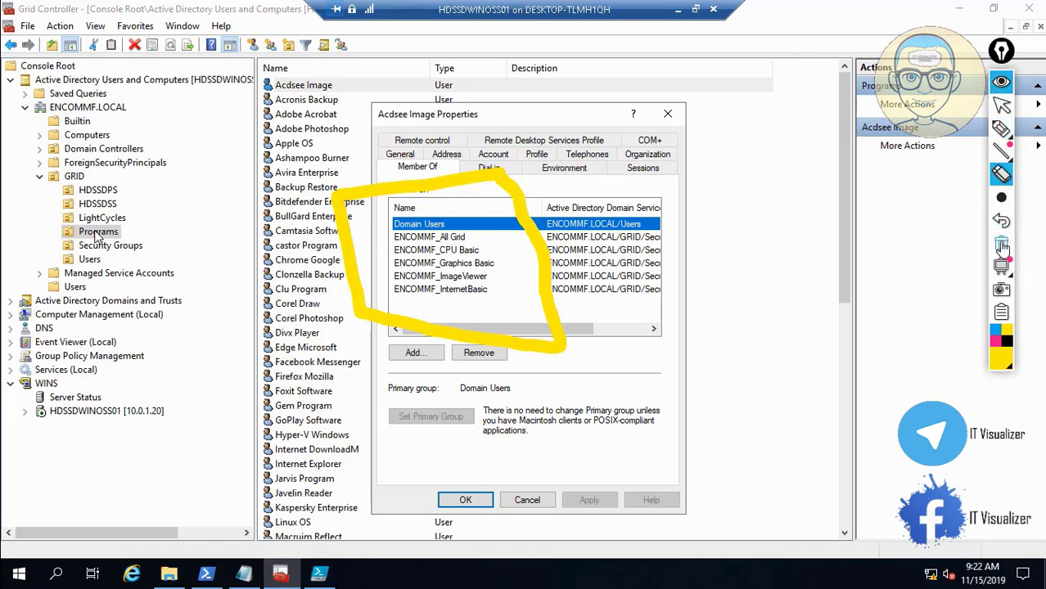
left_click(1001, 244)
left_click(1004, 105)
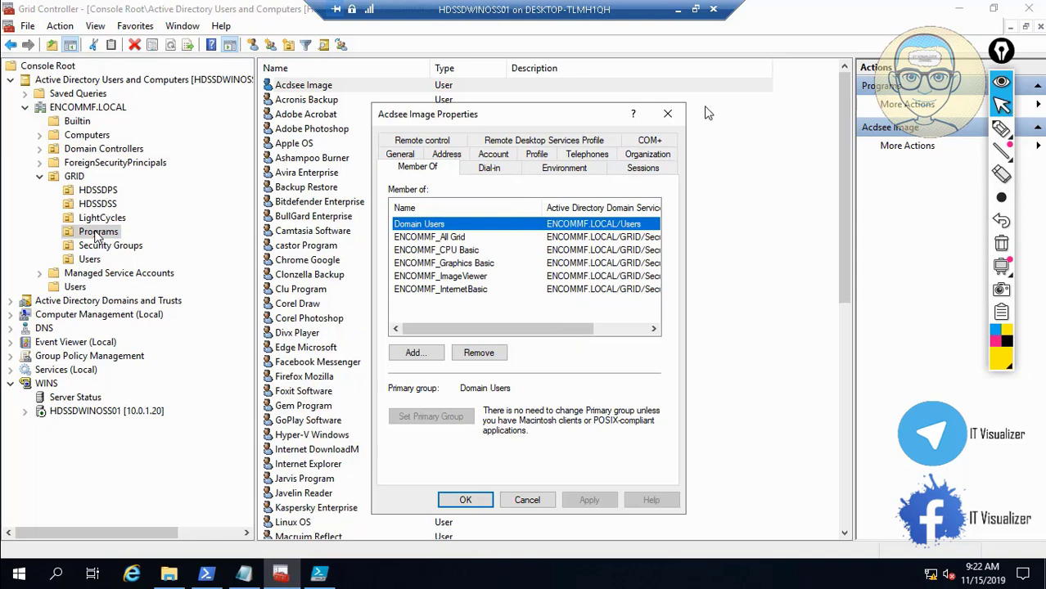
left_click(668, 114)
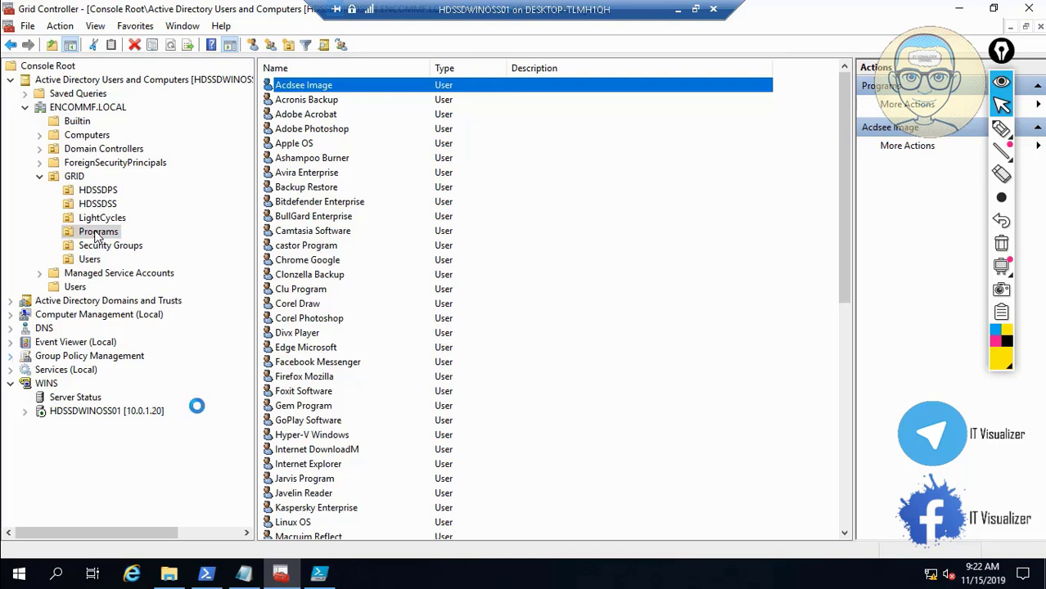
- Expand Forest > Domains > ENCOMMF.LOCAL to Group Policy Objects, then bring up Import-Marvel-master
left_click(12, 356)
left_click(26, 370)
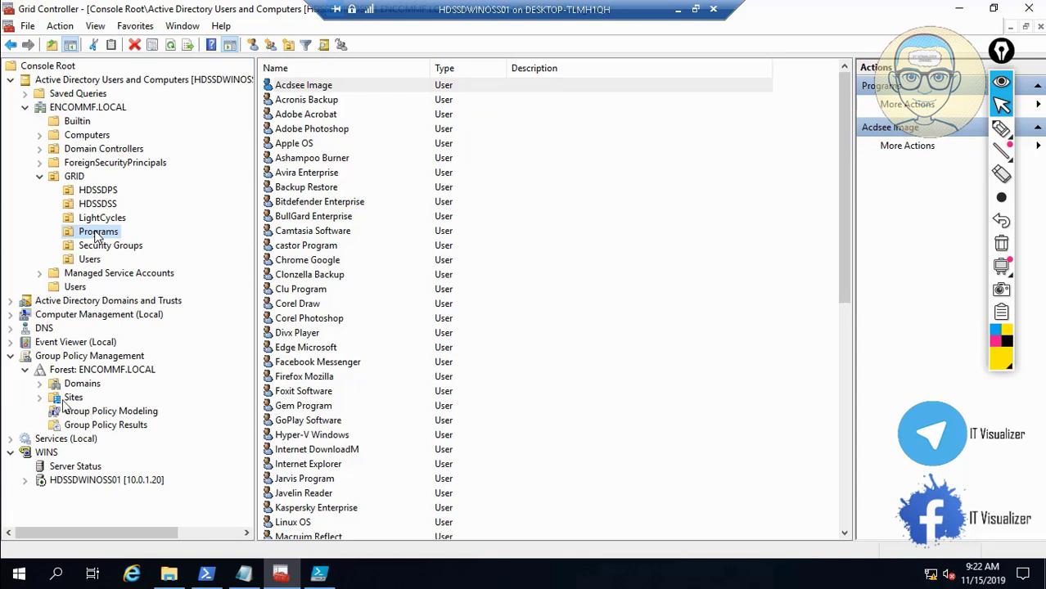
left_click(41, 383)
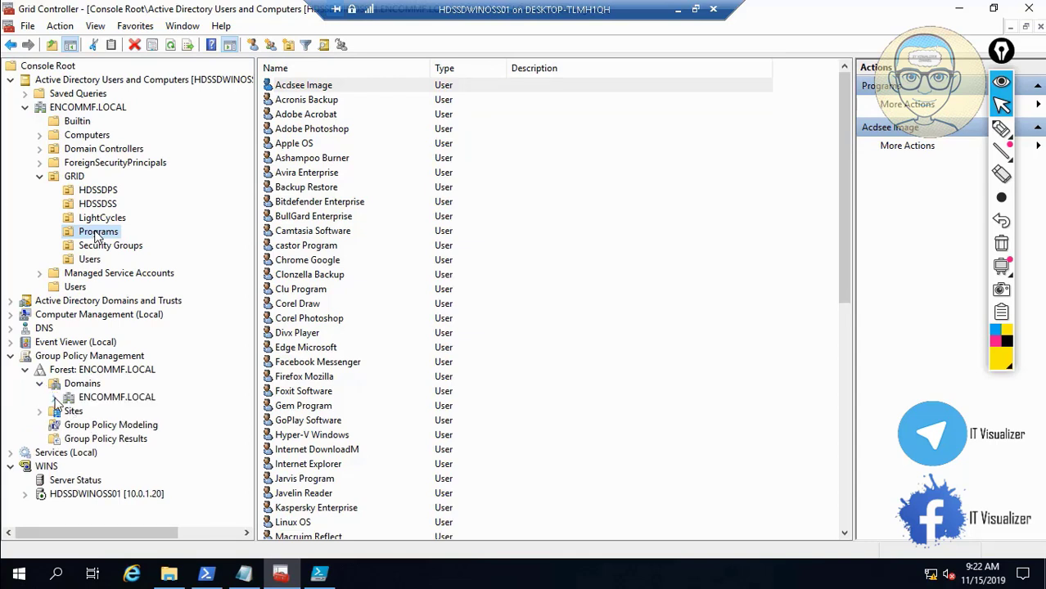
left_click(54, 398)
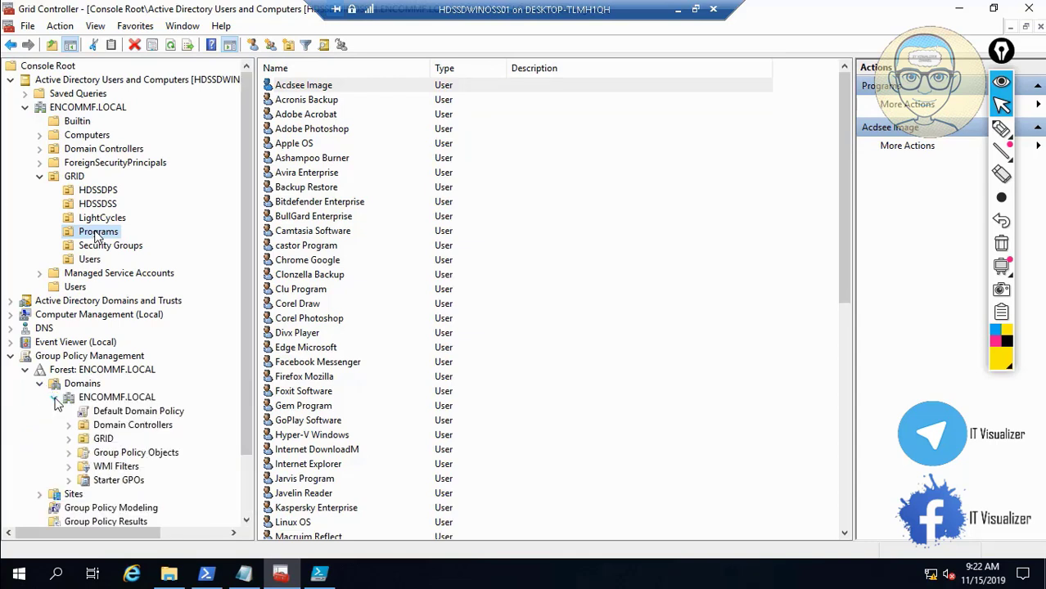
left_click(69, 454)
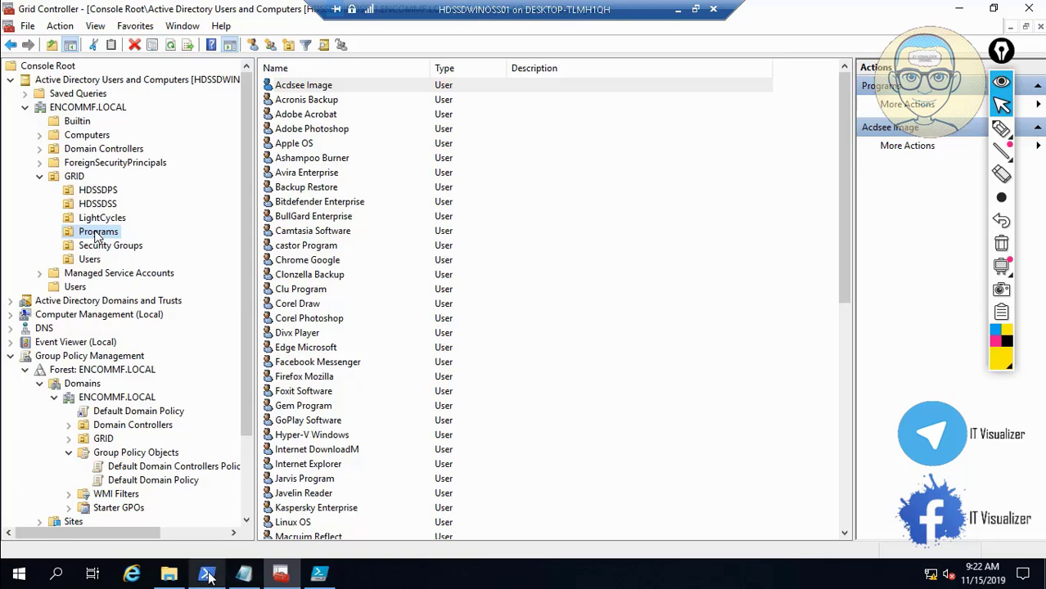
left_click(172, 577)
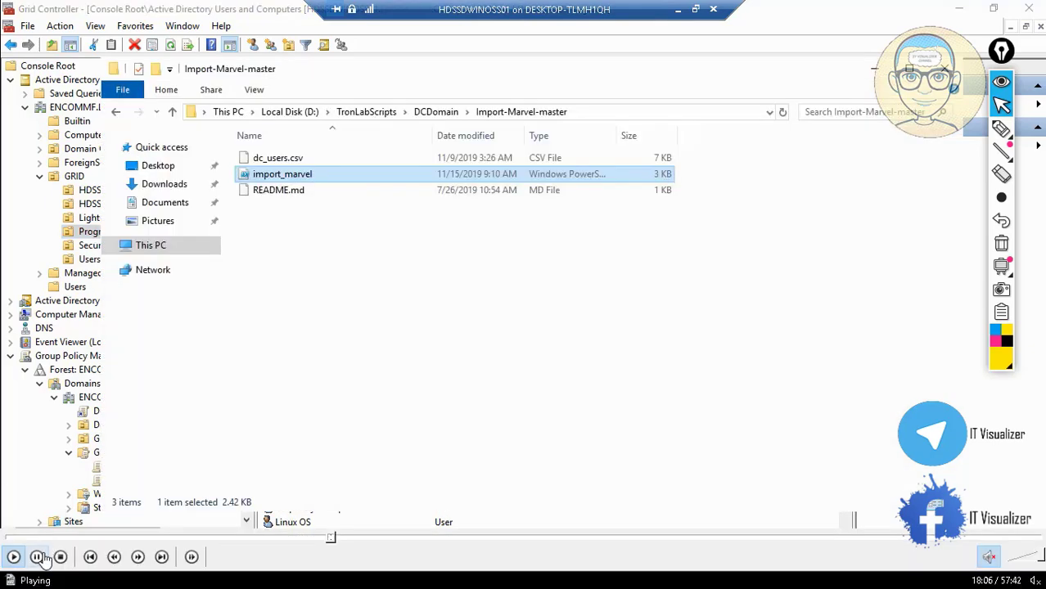
- Pause Video2.mp4 and exit full screen to reveal the Import-Marvel-master folder
left_click(43, 557)
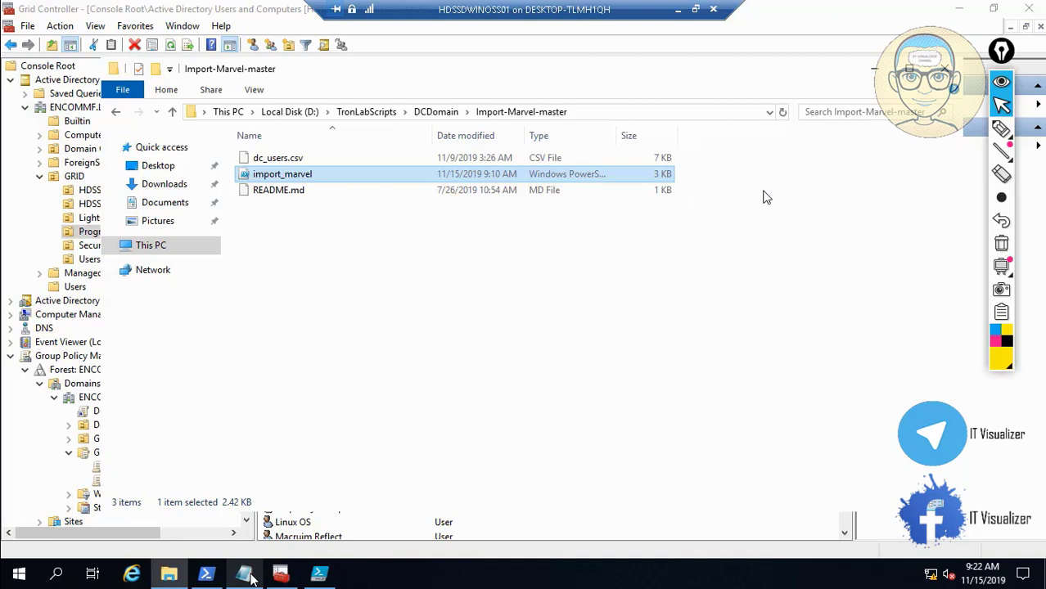
double_click(453, 246)
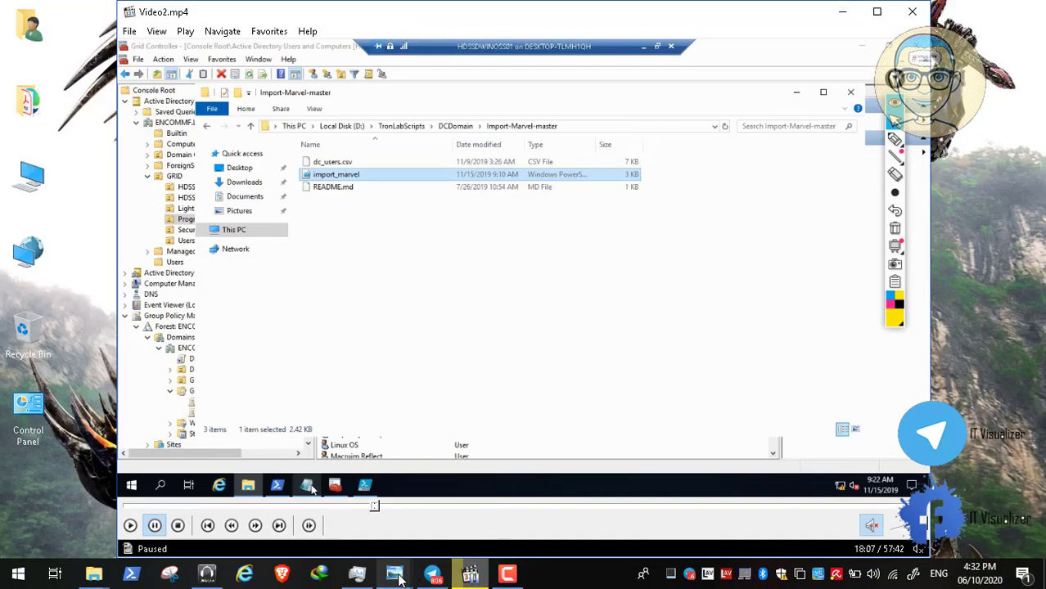
- Open Group Policy.jpg at actual size and pan to the OU policy boxes and descriptions
mouse_move(398, 578)
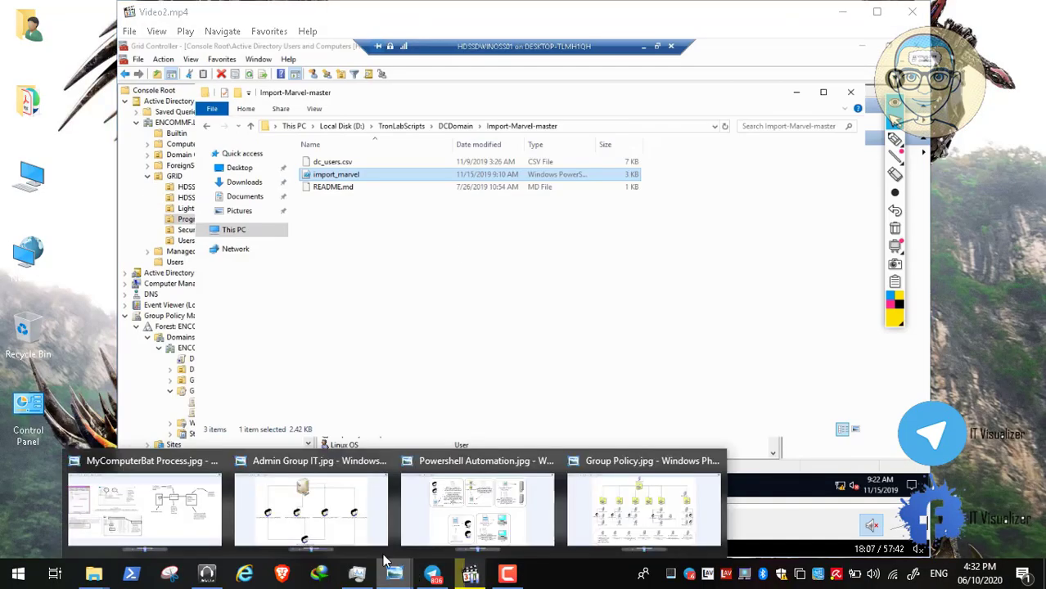
left_click(586, 525)
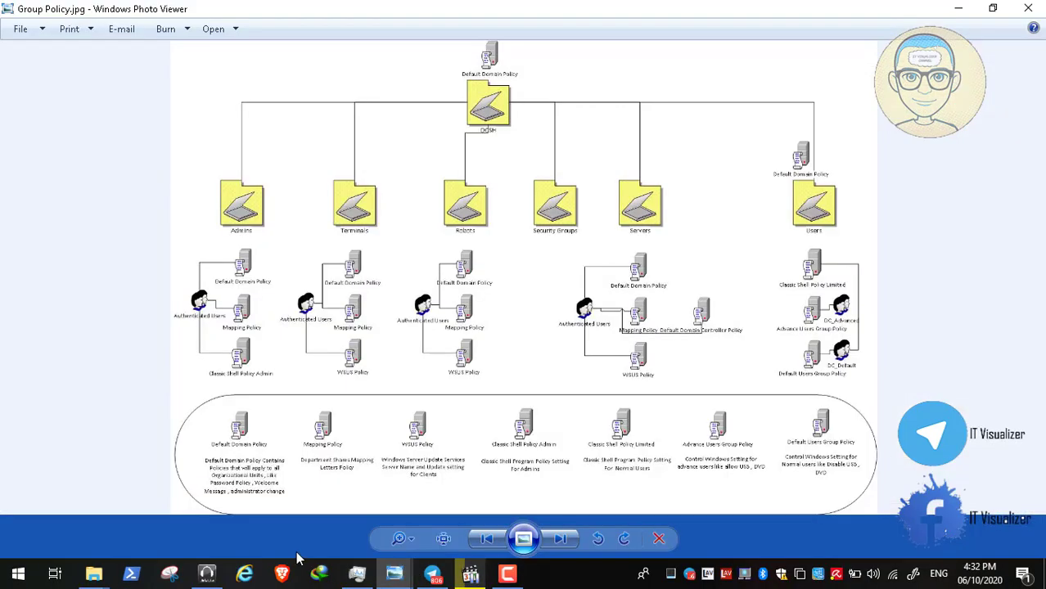
left_click(446, 542)
left_click_drag(282, 477, 306, 226)
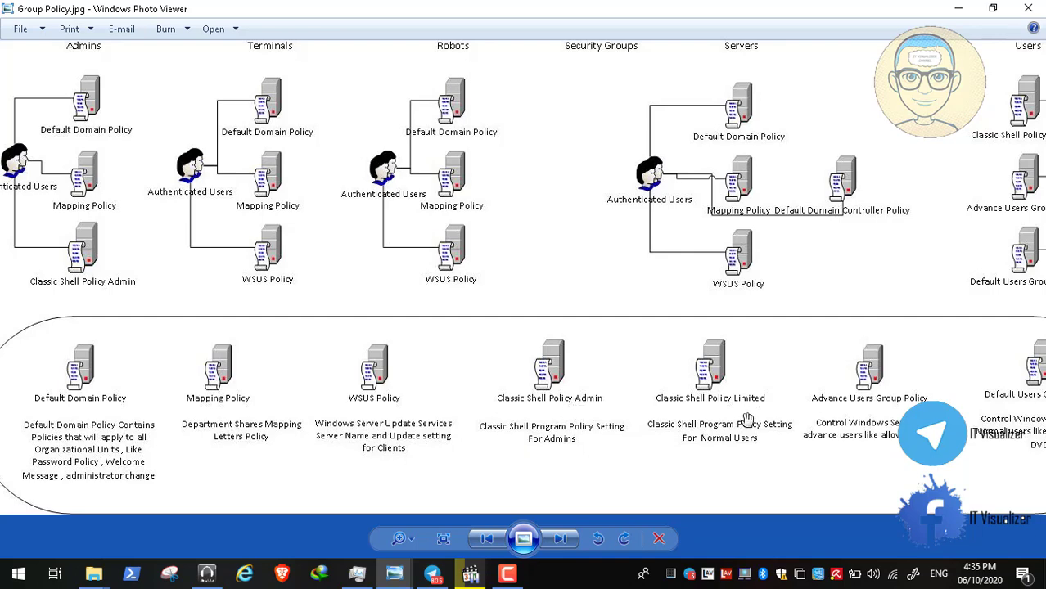
- Switch between the Classic Shell and standard Windows Start menus, then close them
left_click(18, 576)
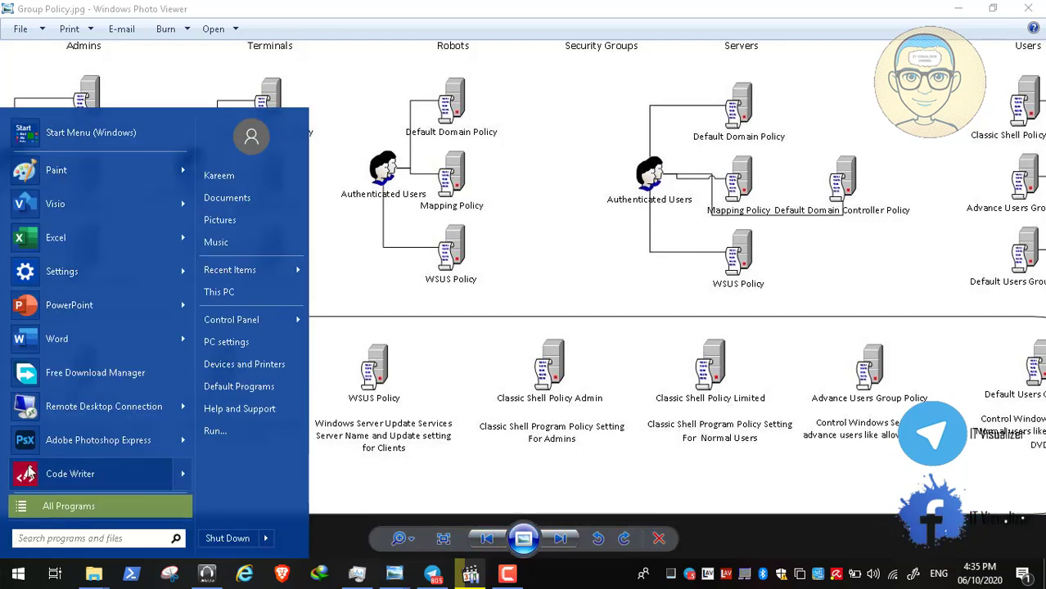
left_click(74, 136)
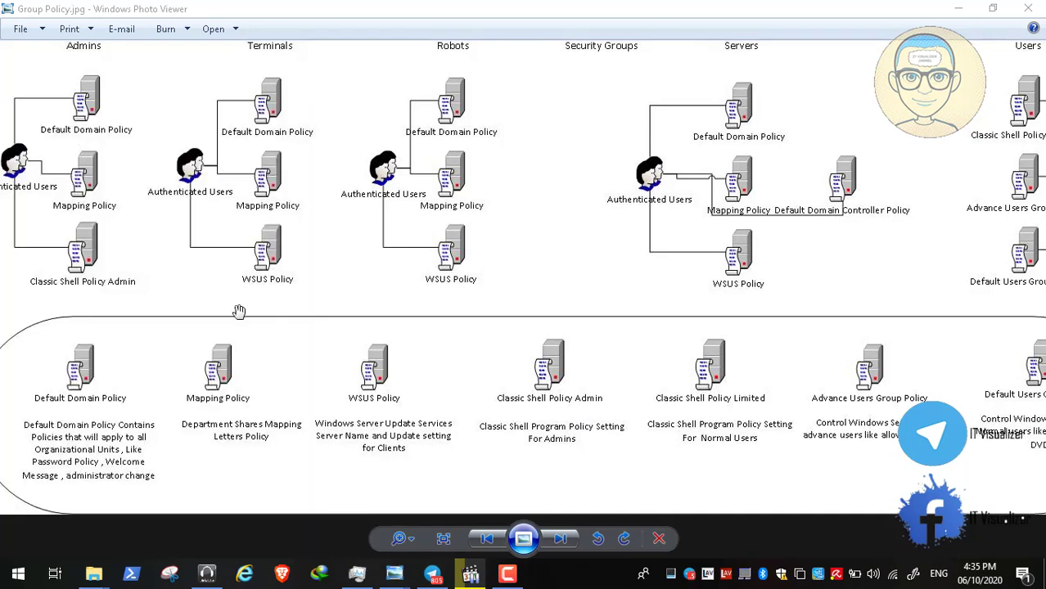
key("super")
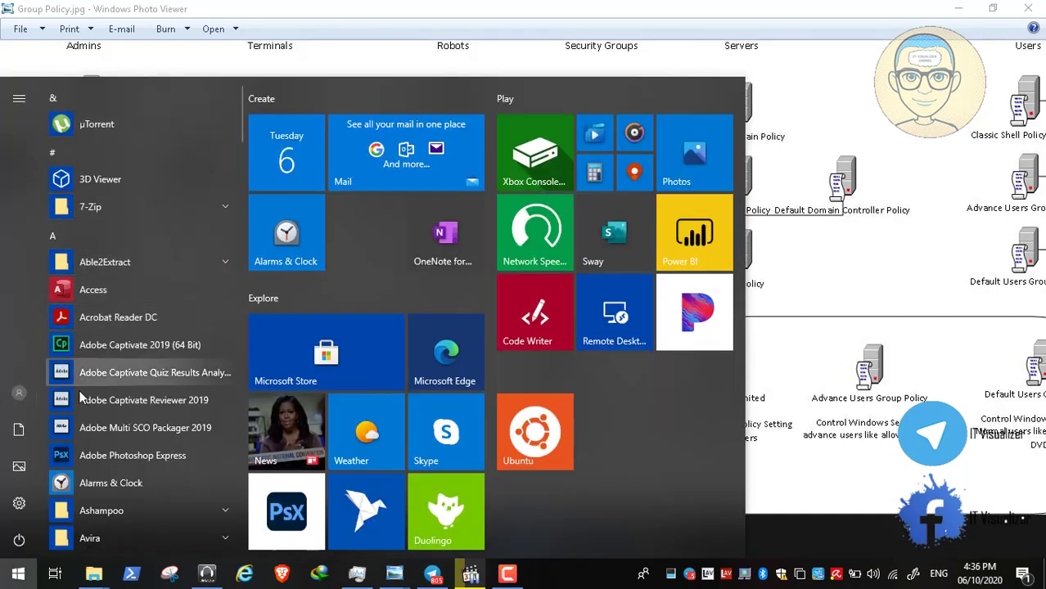
left_click(11, 578)
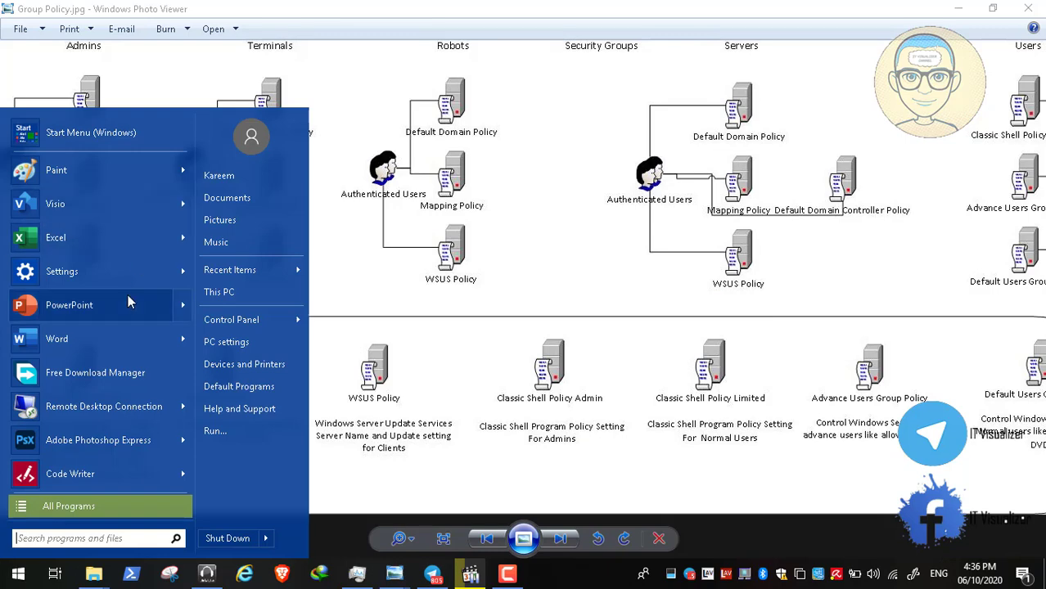
left_click(708, 428)
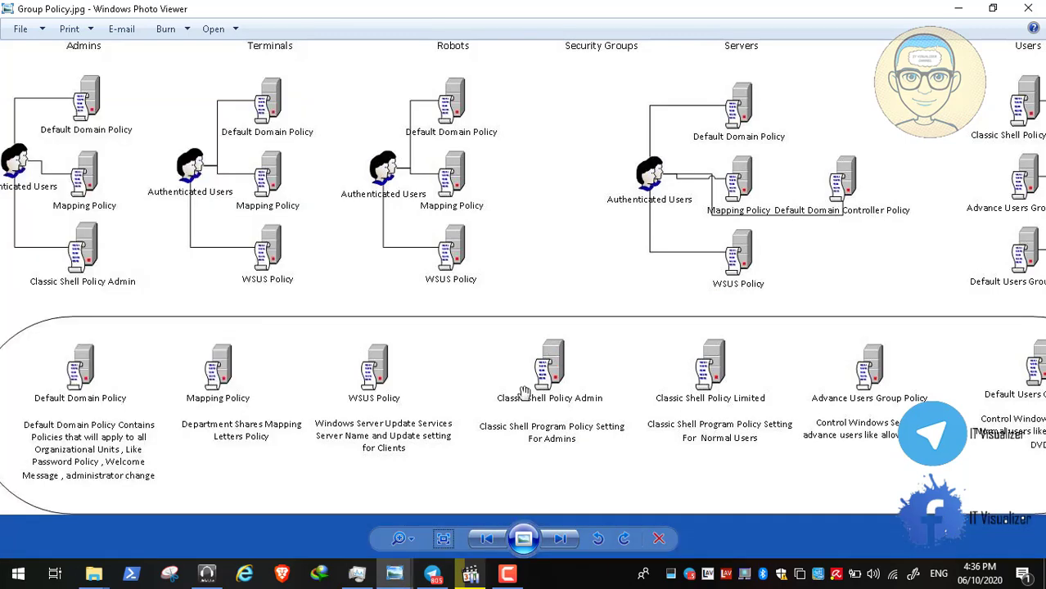
left_click(8, 578)
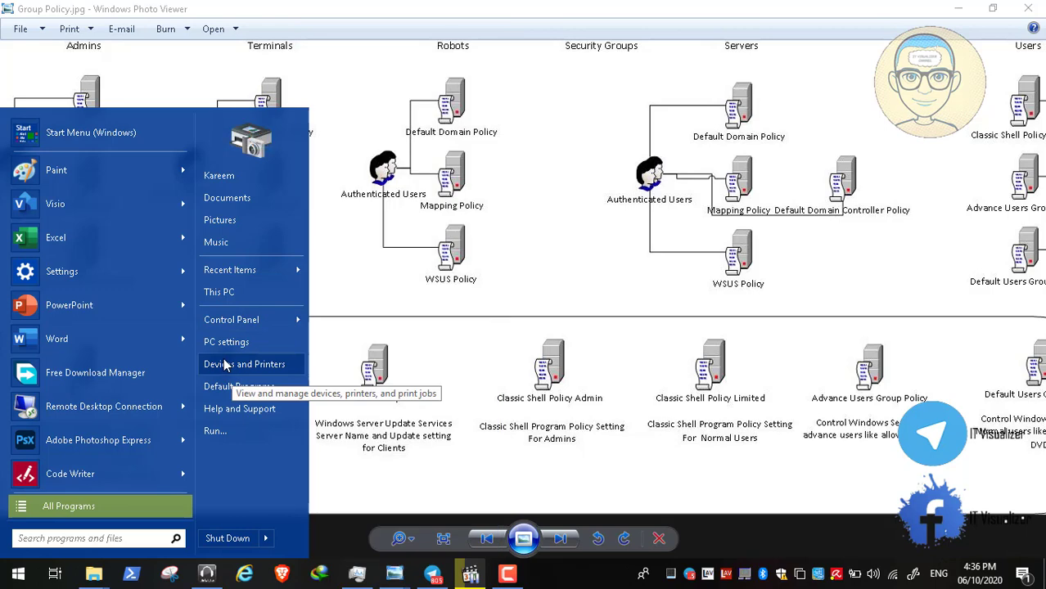
left_click(636, 446)
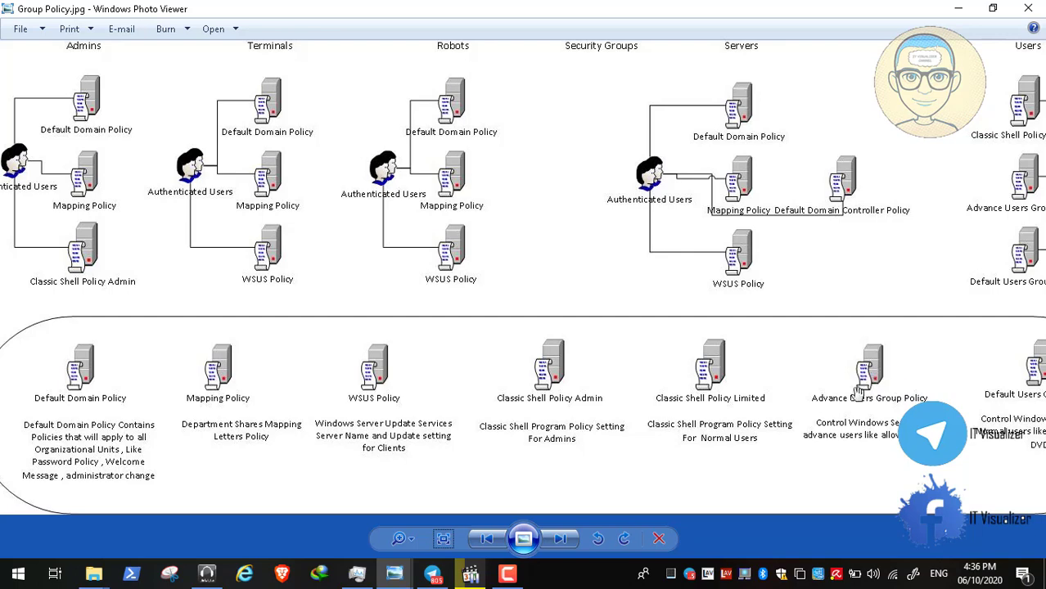
- Pan the Group Policy diagram to show the row of OU folders and their linked policies
left_click_drag(749, 397, 665, 397)
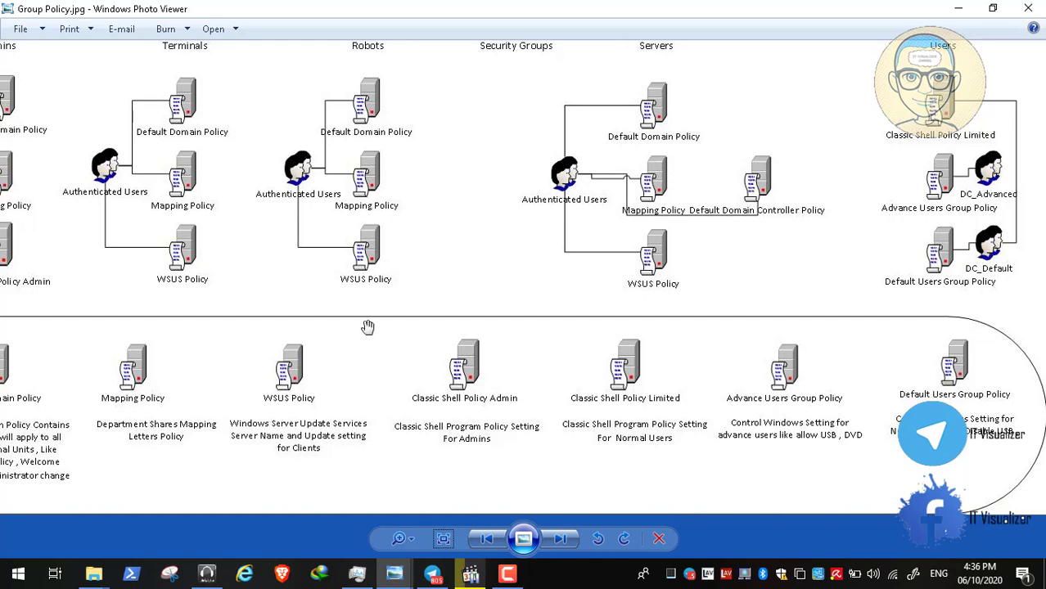
left_click_drag(356, 315, 373, 393)
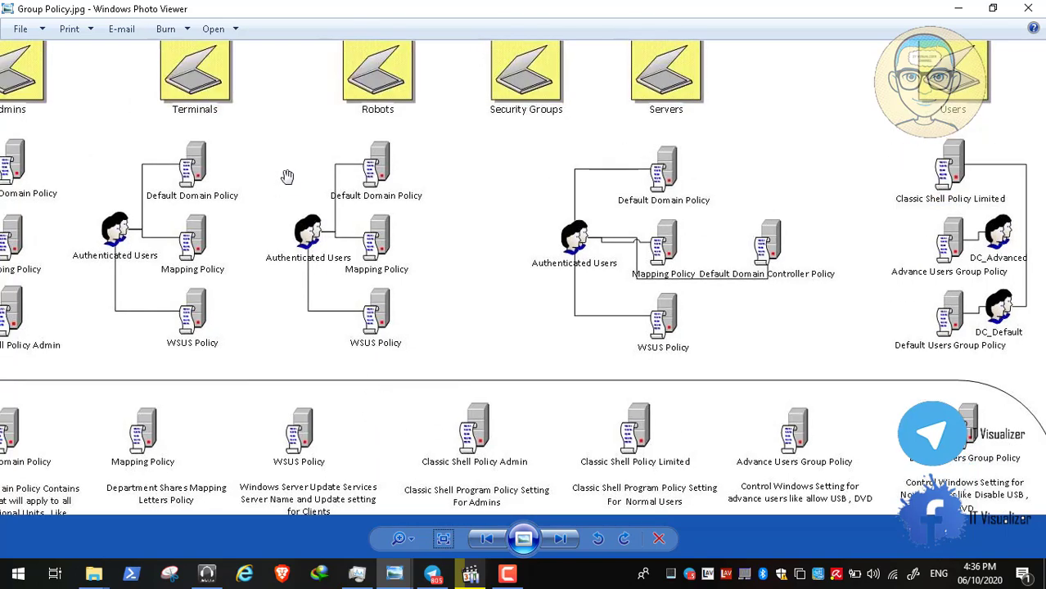
left_click_drag(288, 175, 436, 258)
left_click_drag(163, 194, 263, 236)
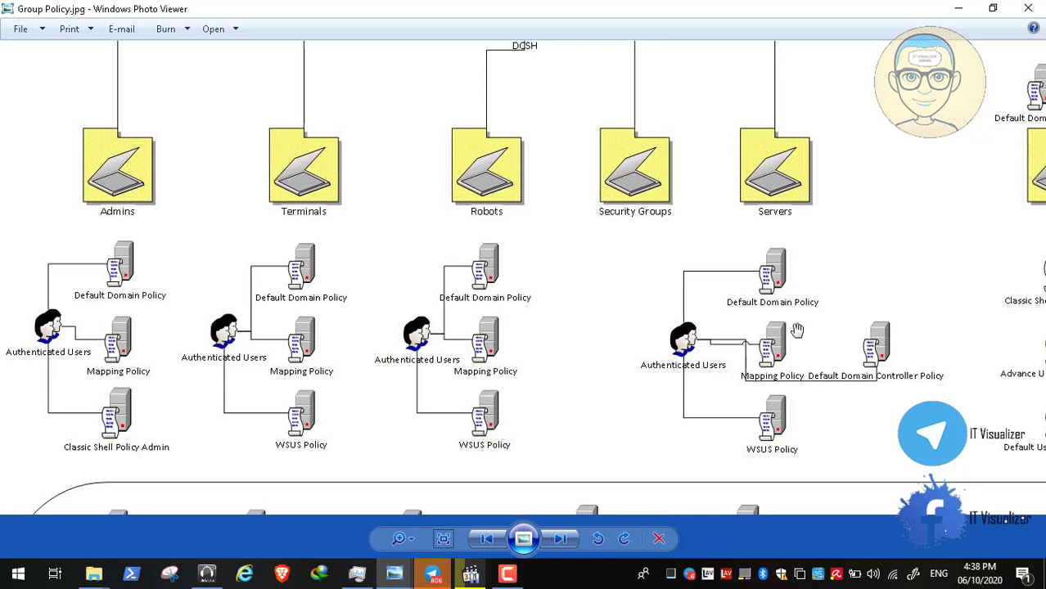
- Pan the diagram left until the Users column with its Classic Shell policies appears
left_click_drag(798, 330, 678, 318)
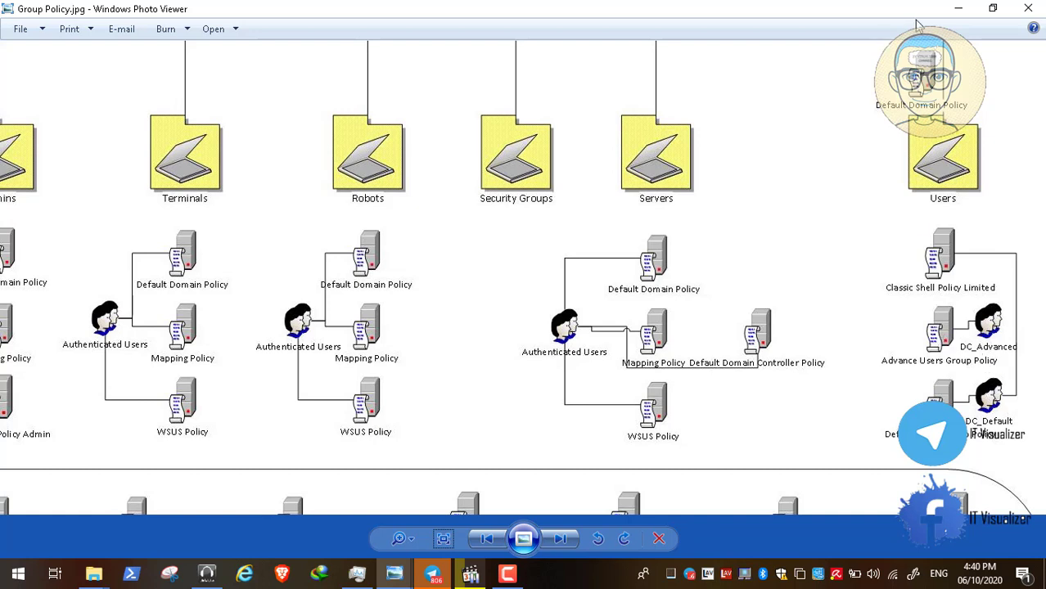
- Resume the video full screen, open MarvelDomain on the 10.0.1.100 share, and right-click Marvel Domain GP
left_click(956, 7)
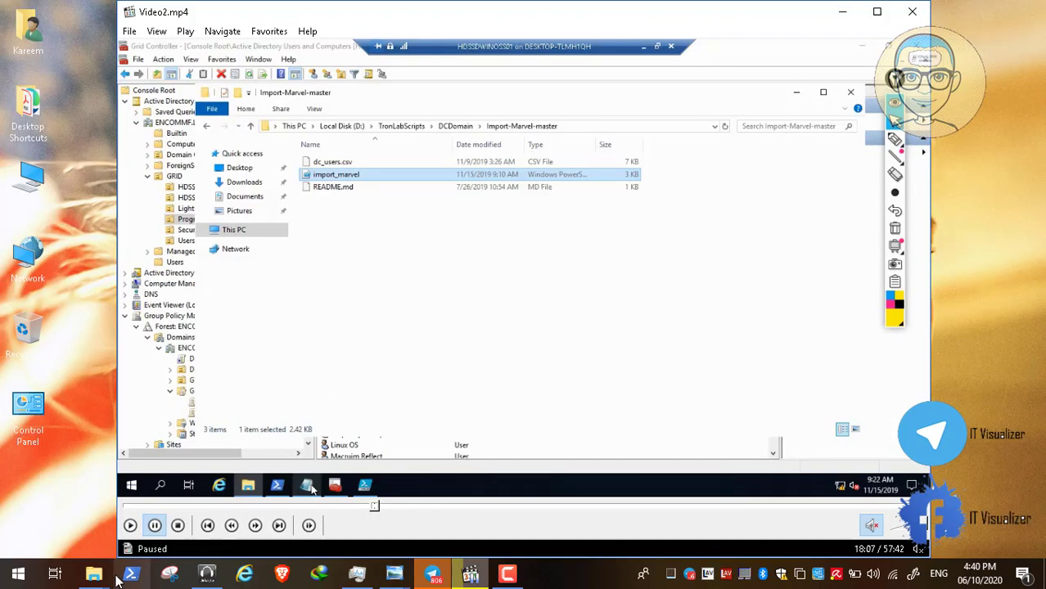
left_click(129, 525)
double_click(327, 305)
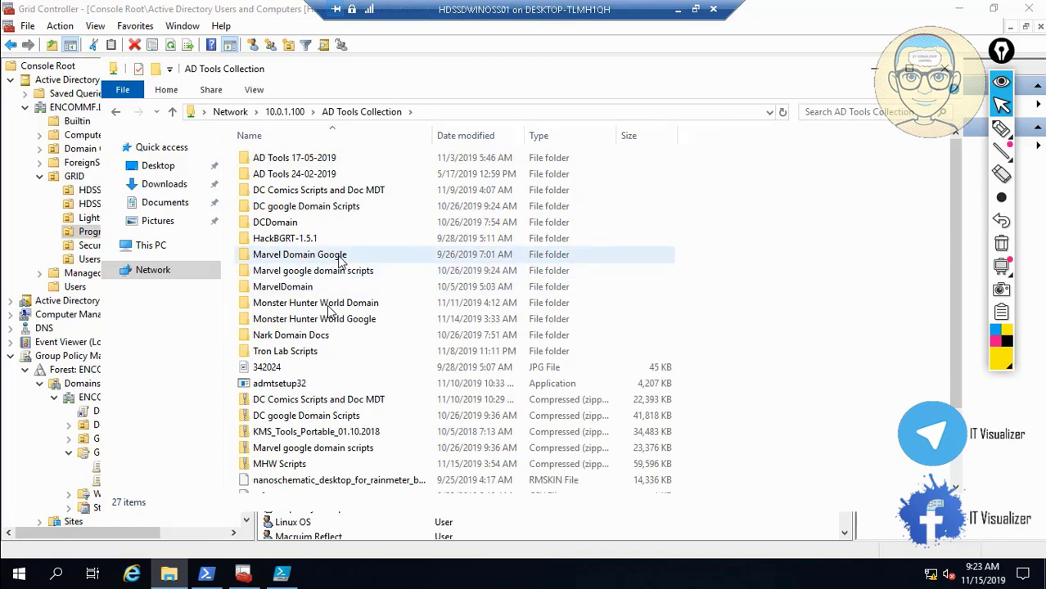
double_click(308, 288)
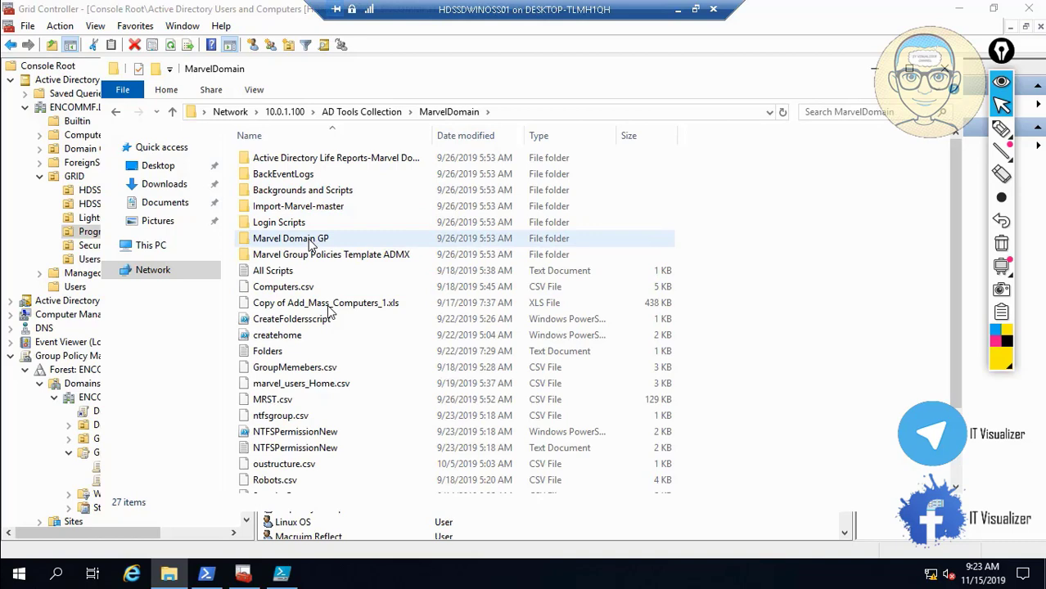
right_click(309, 244)
- Copy Marvel Domain GP from the share and paste it into D:\TronLabScripts
left_click(362, 382)
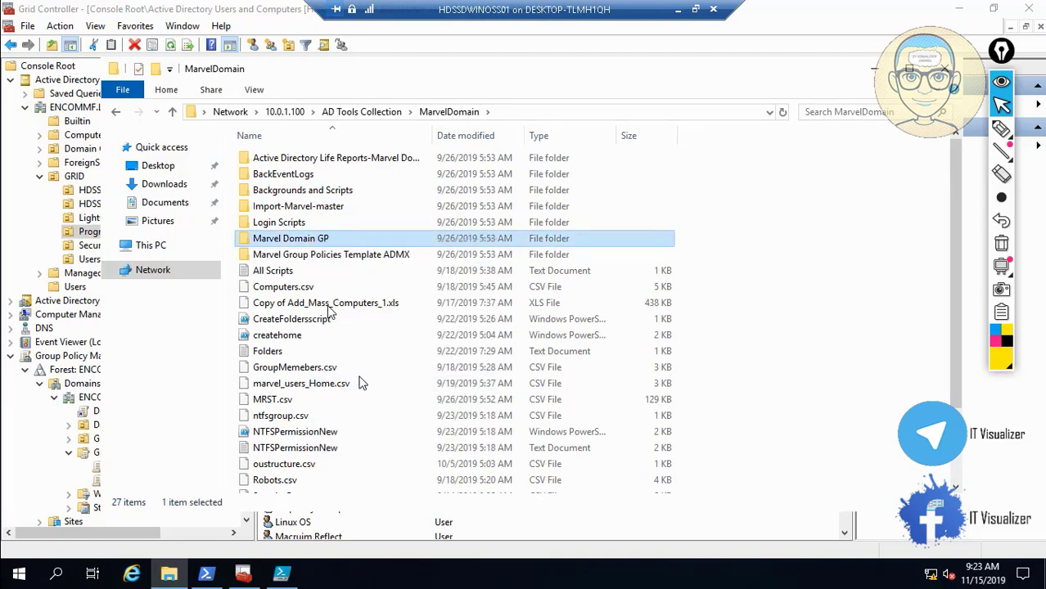
left_click(156, 247)
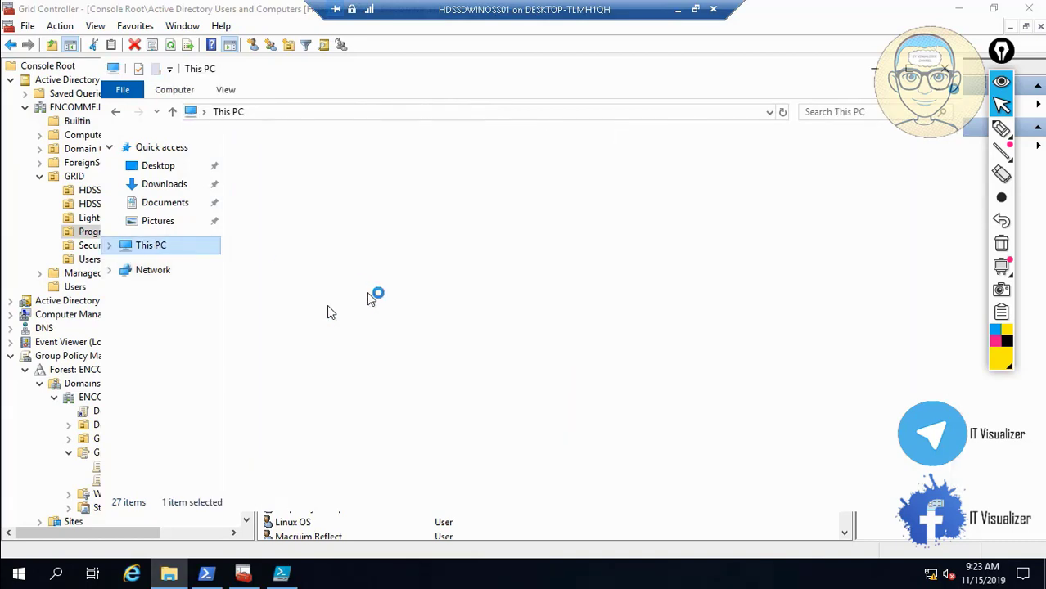
double_click(649, 327)
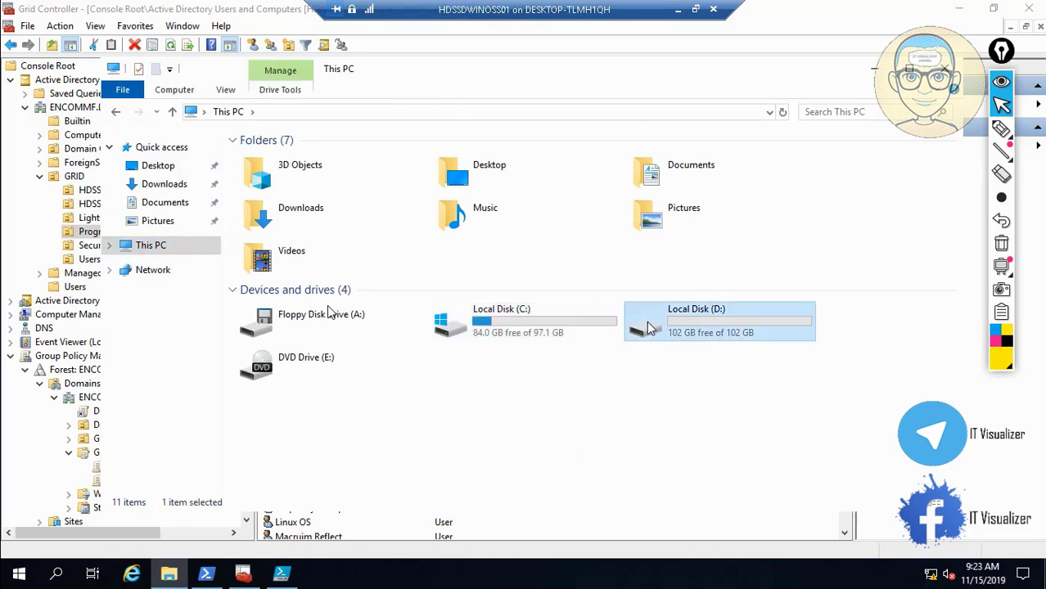
double_click(305, 163)
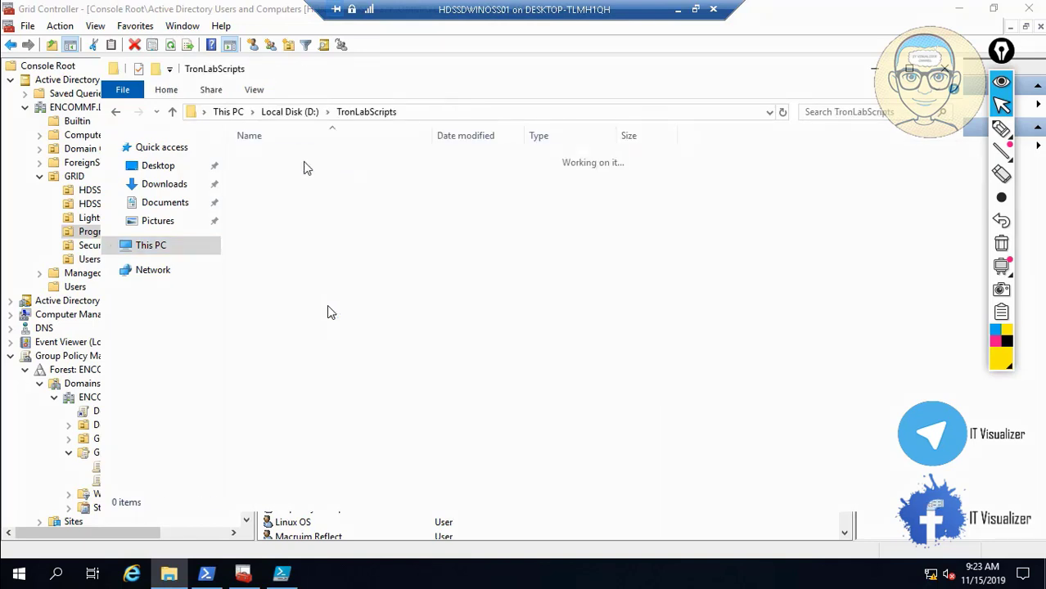
right_click(286, 177)
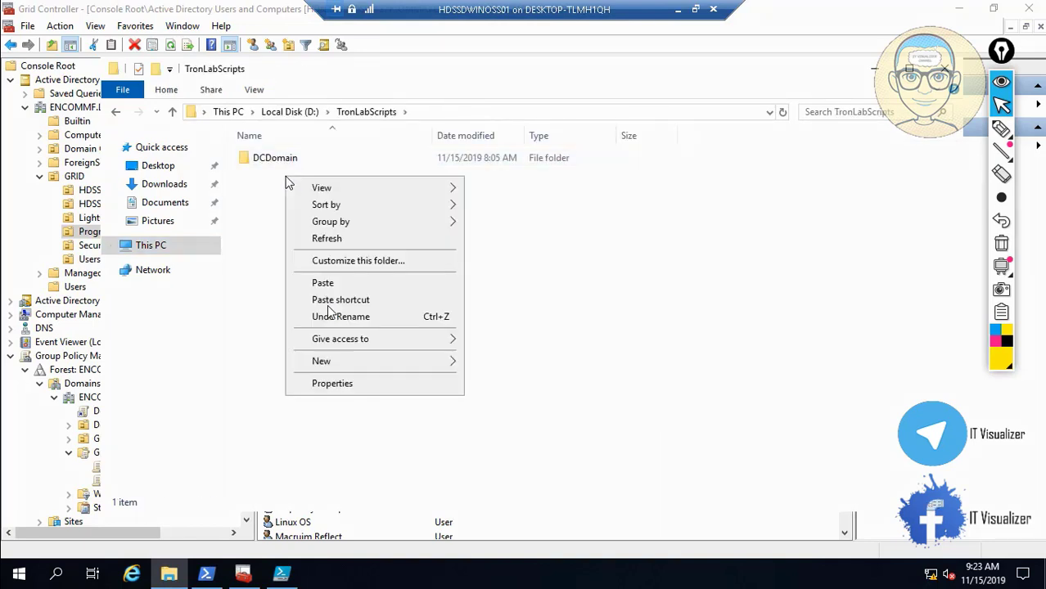
left_click(347, 284)
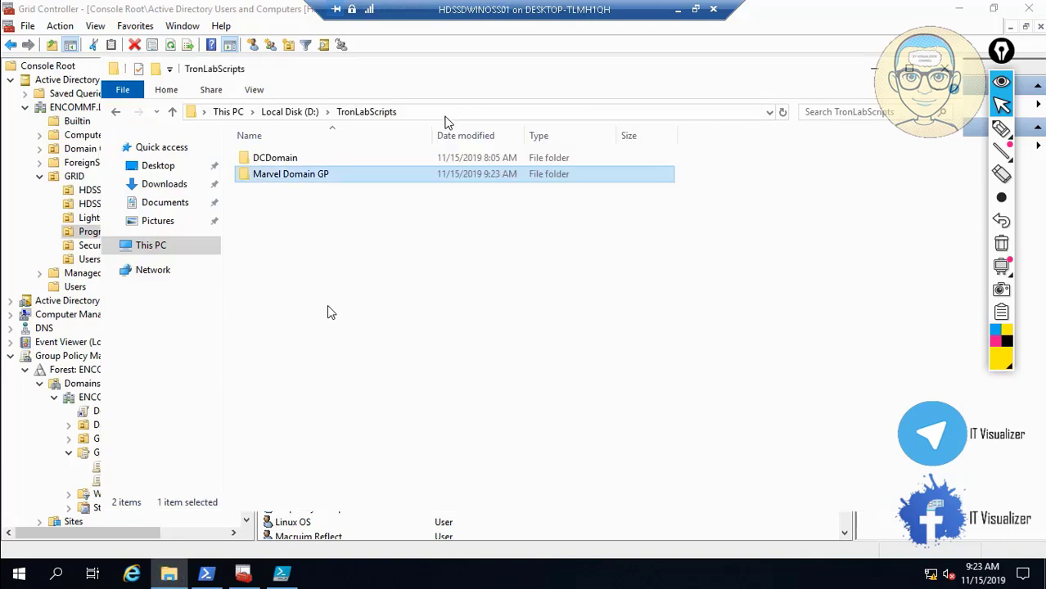
- Browse DCDomain's Backgrounds folder, then copy the MyComputer batch file from Login Scripts
double_click(301, 160)
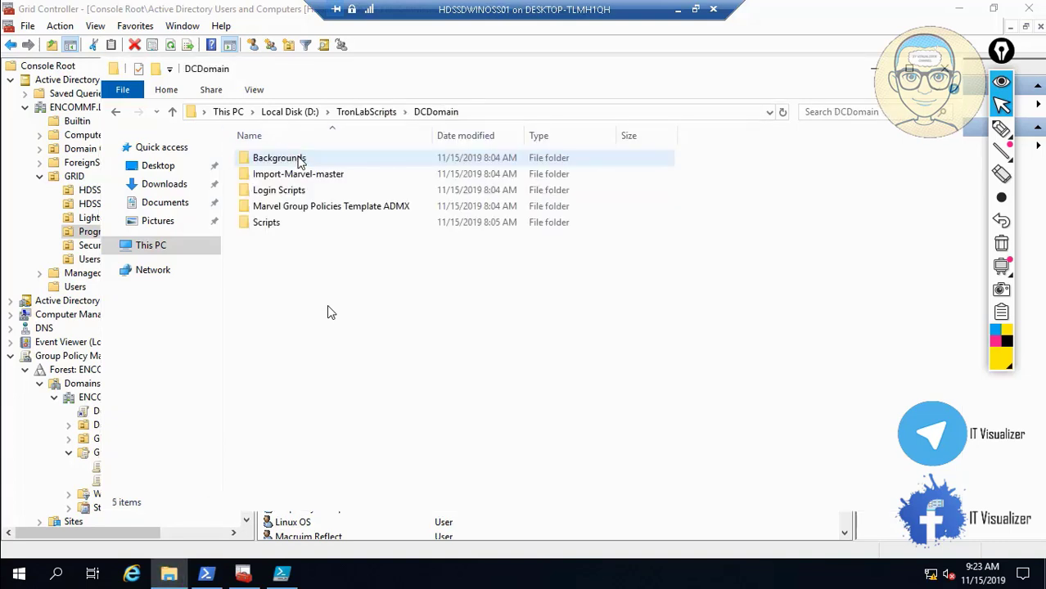
left_click(279, 164)
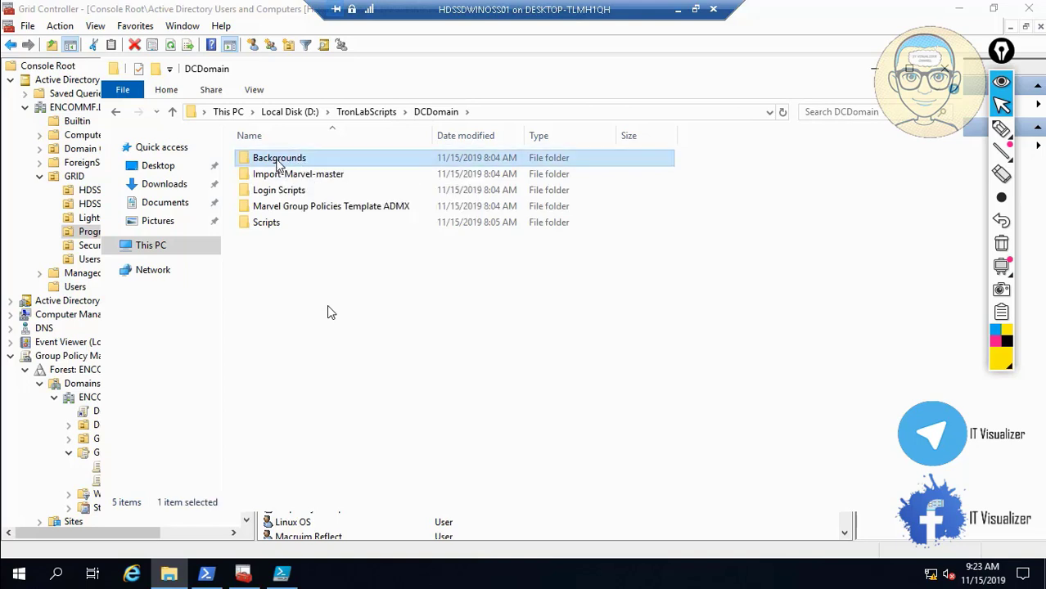
double_click(297, 163)
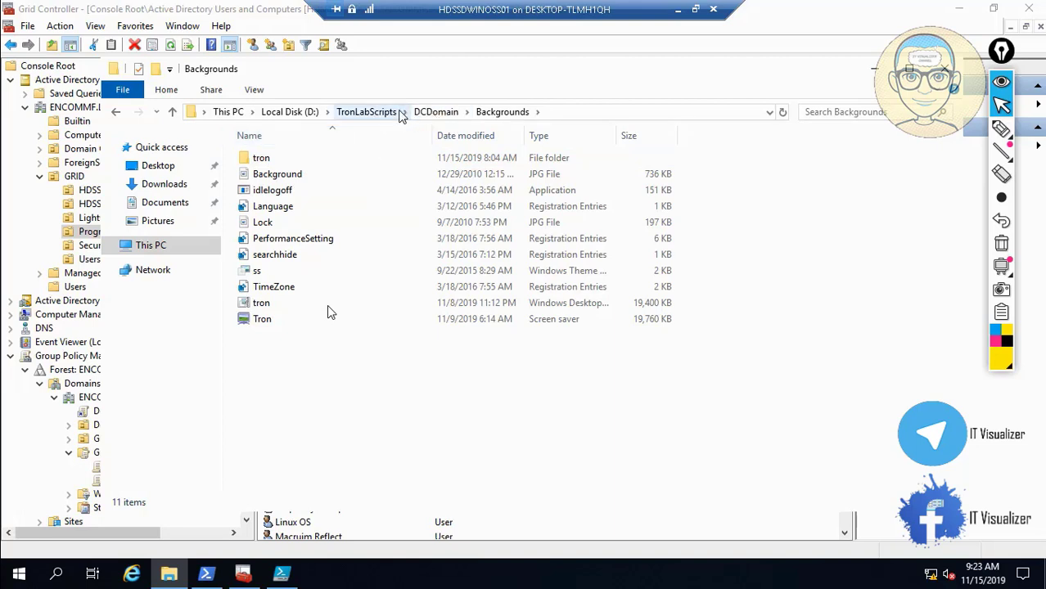
left_click(438, 113)
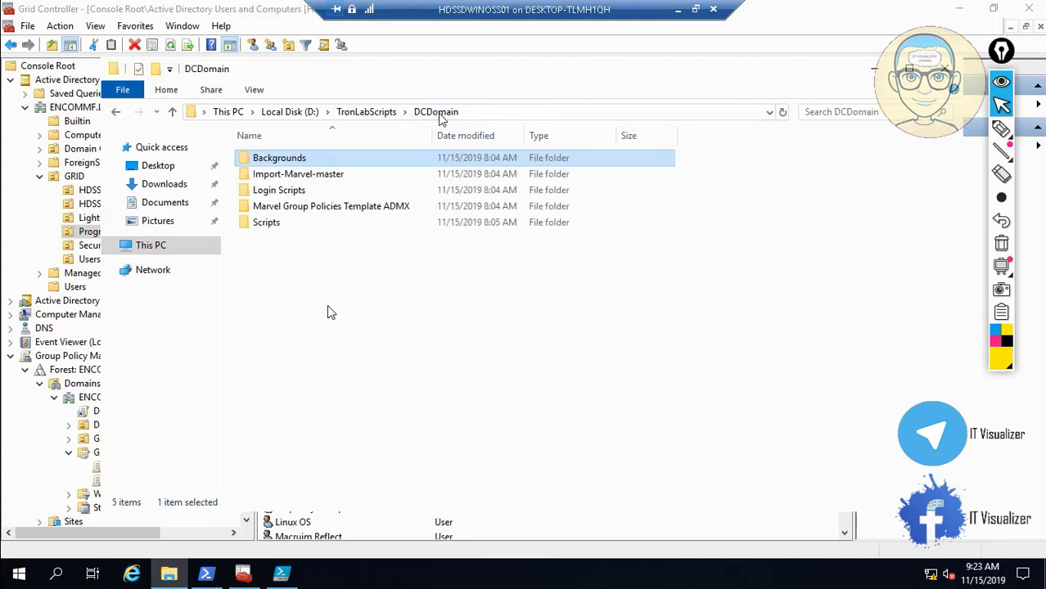
double_click(298, 192)
left_click(278, 162)
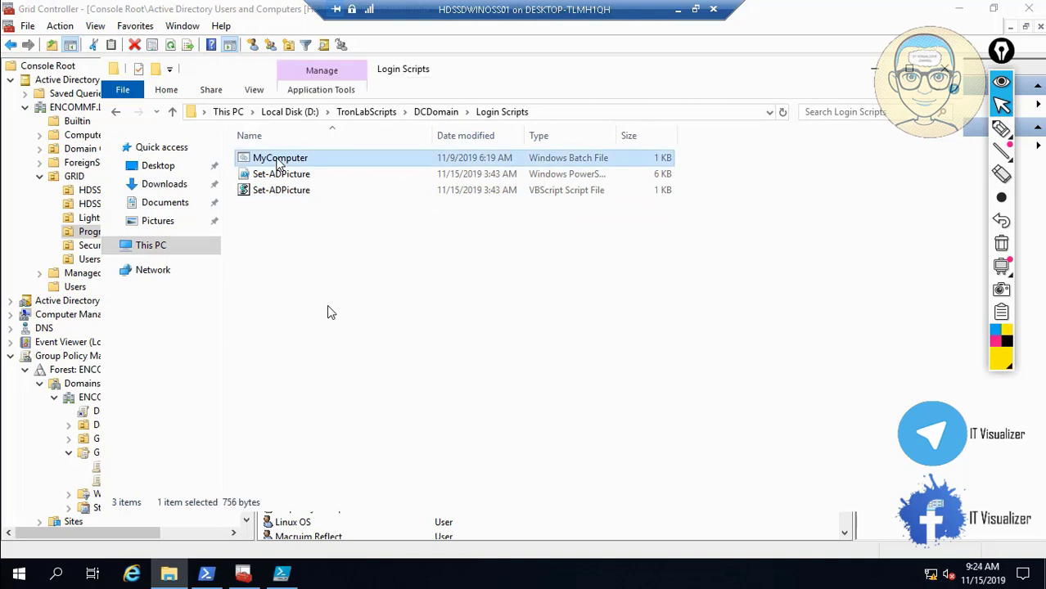
right_click(278, 162)
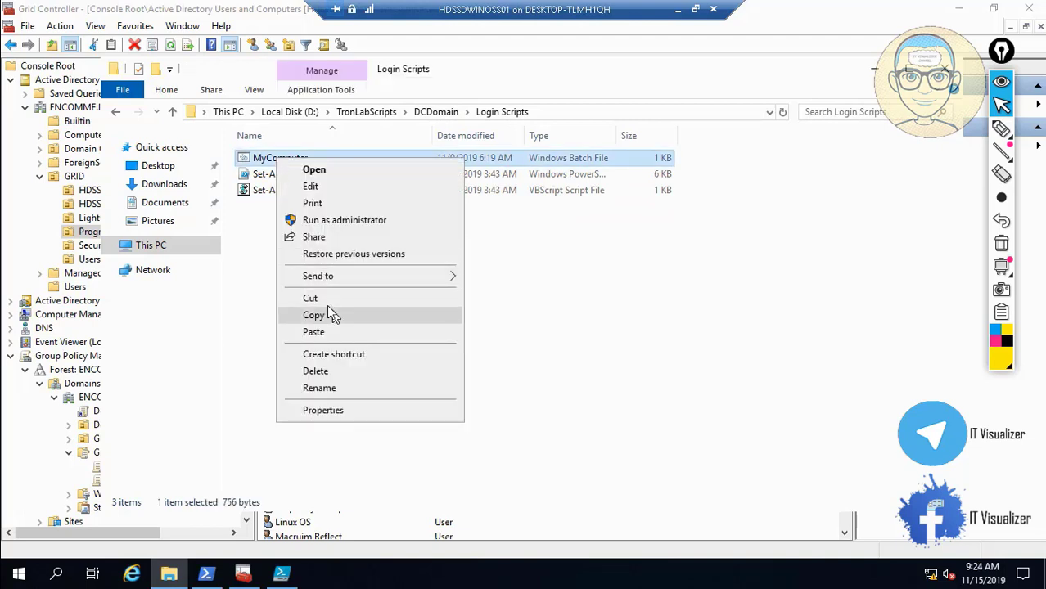
left_click(328, 310)
right_click(18, 574)
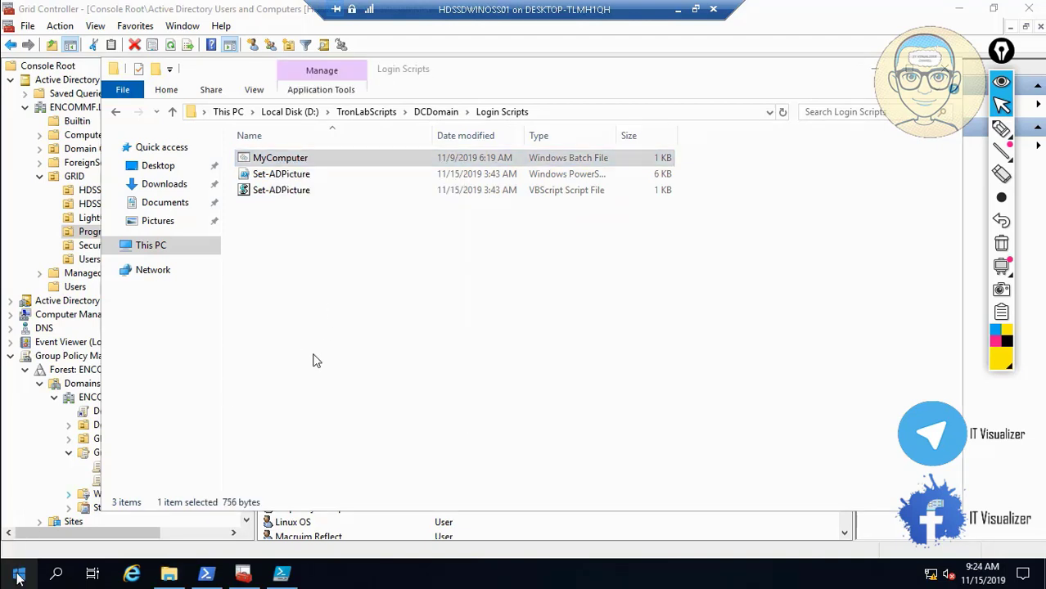
- Leave full-screen playback and bring up the MyComputerBat Process diagram in Photo Viewer
left_click(82, 497)
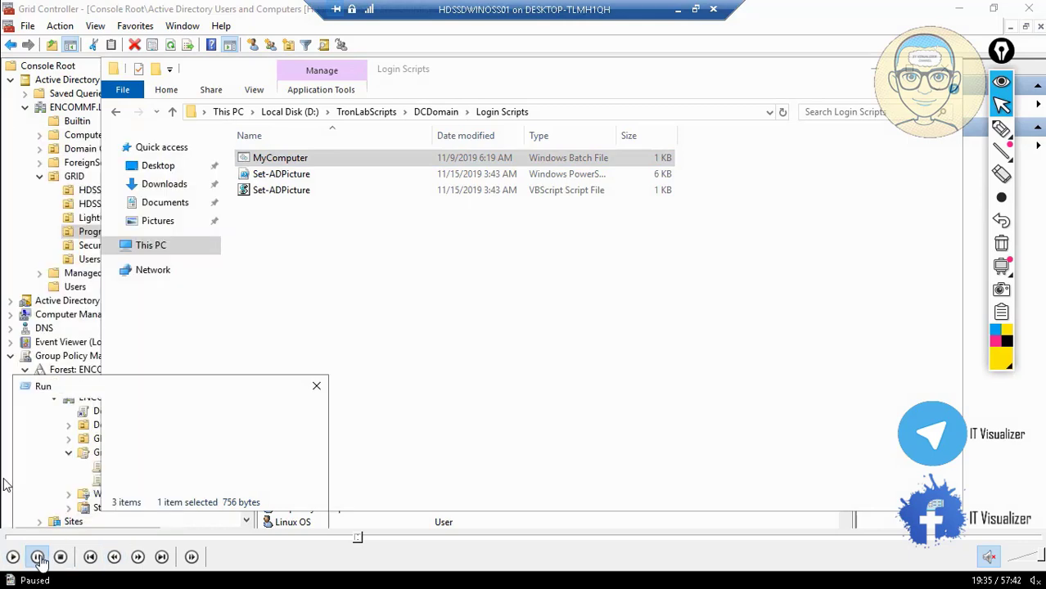
double_click(344, 322)
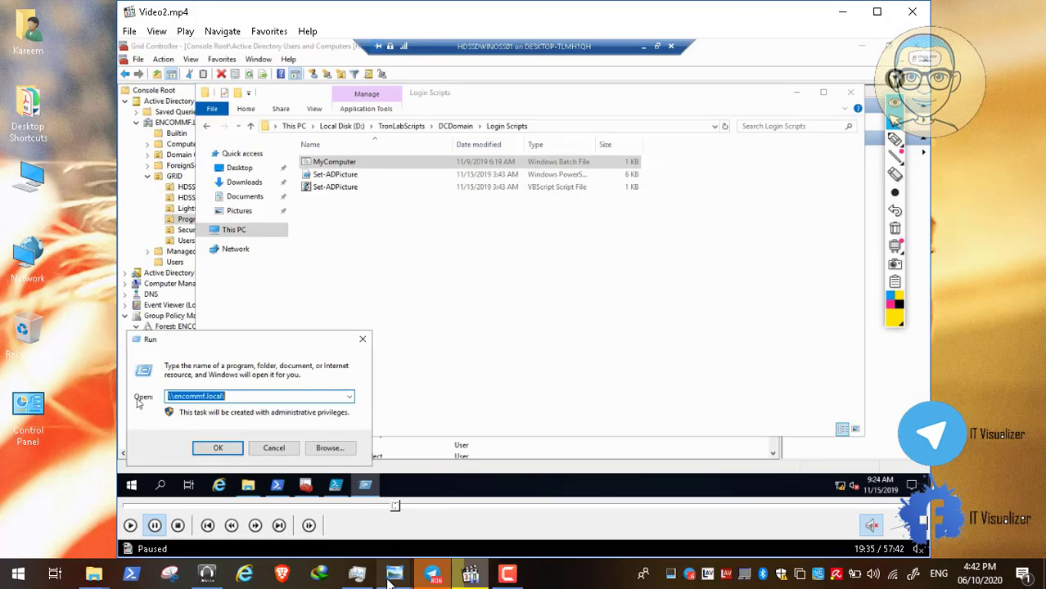
mouse_move(397, 577)
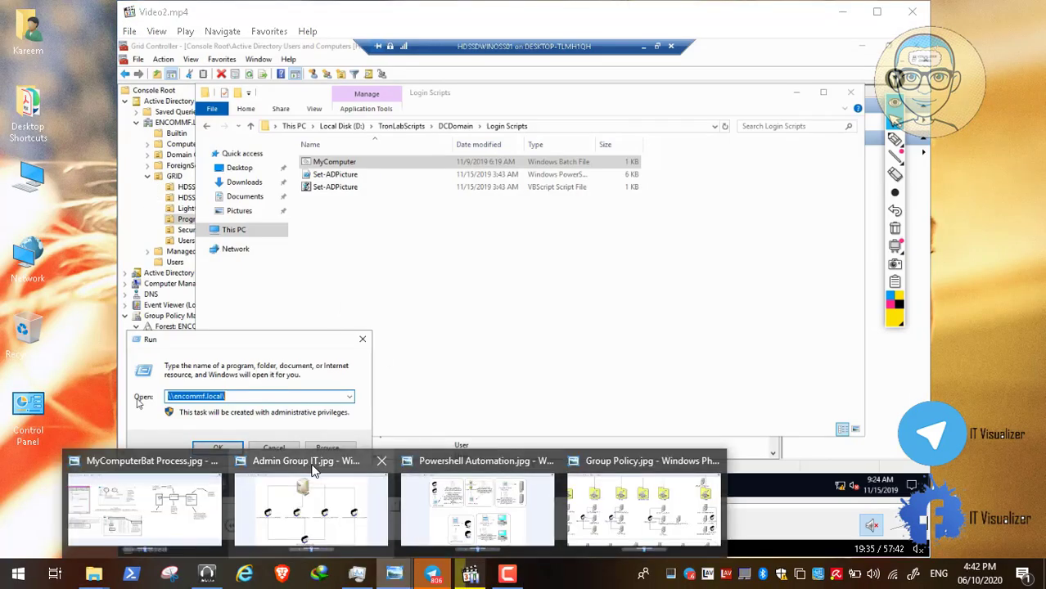
left_click(167, 519)
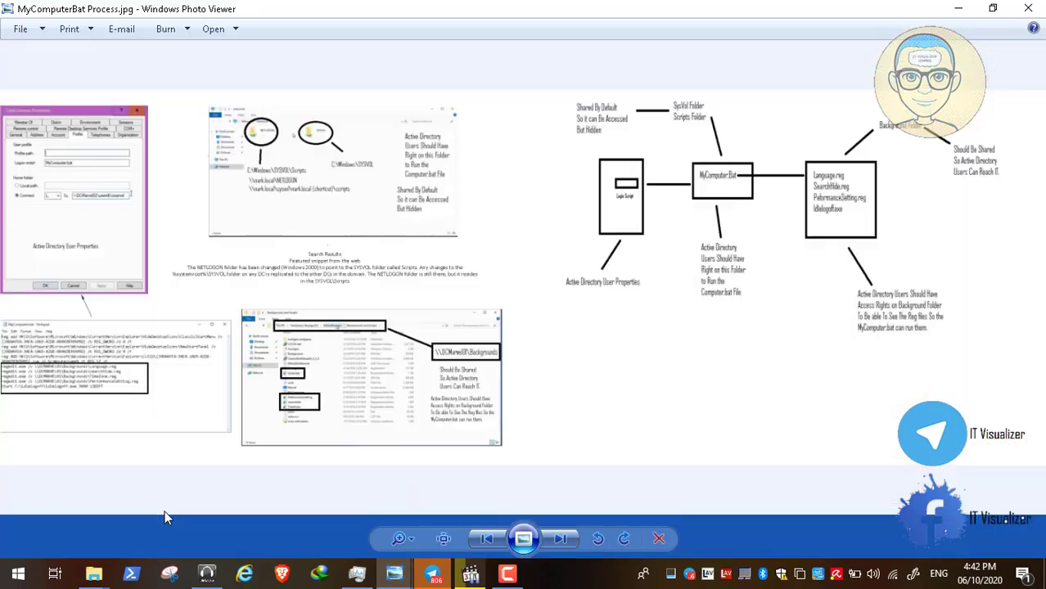
- View the diagram at actual size, pan to the batch script, then minimize both windows
left_click(444, 538)
left_click_drag(470, 389, 1041, 237)
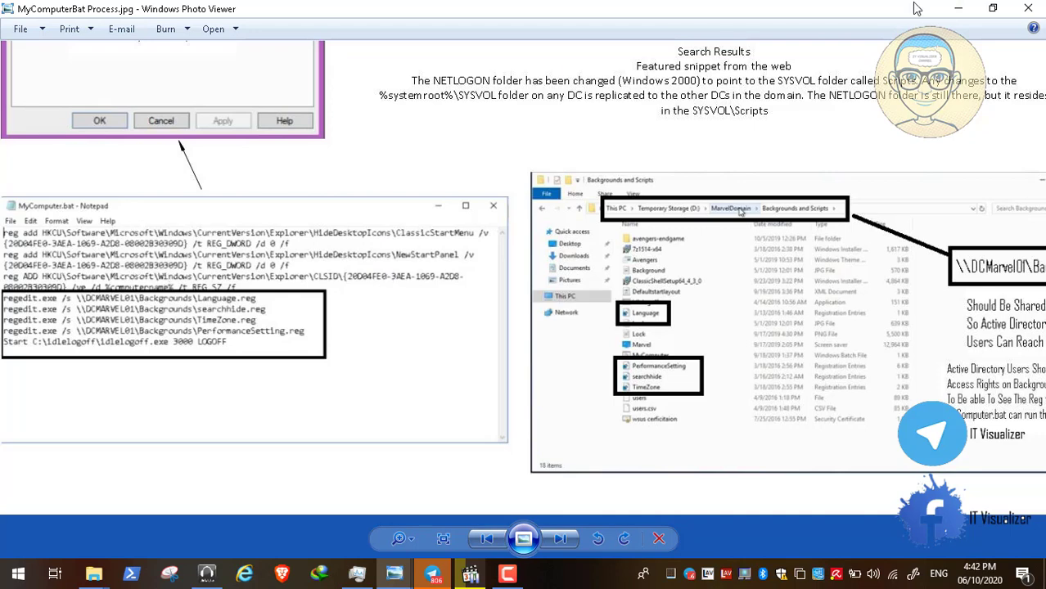
left_click(961, 10)
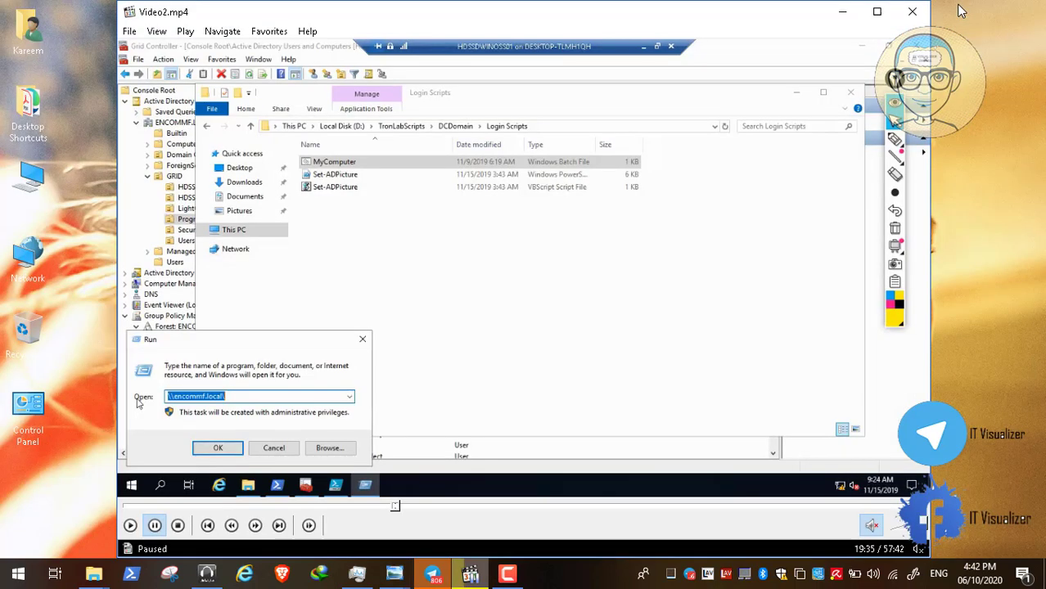
left_click(845, 10)
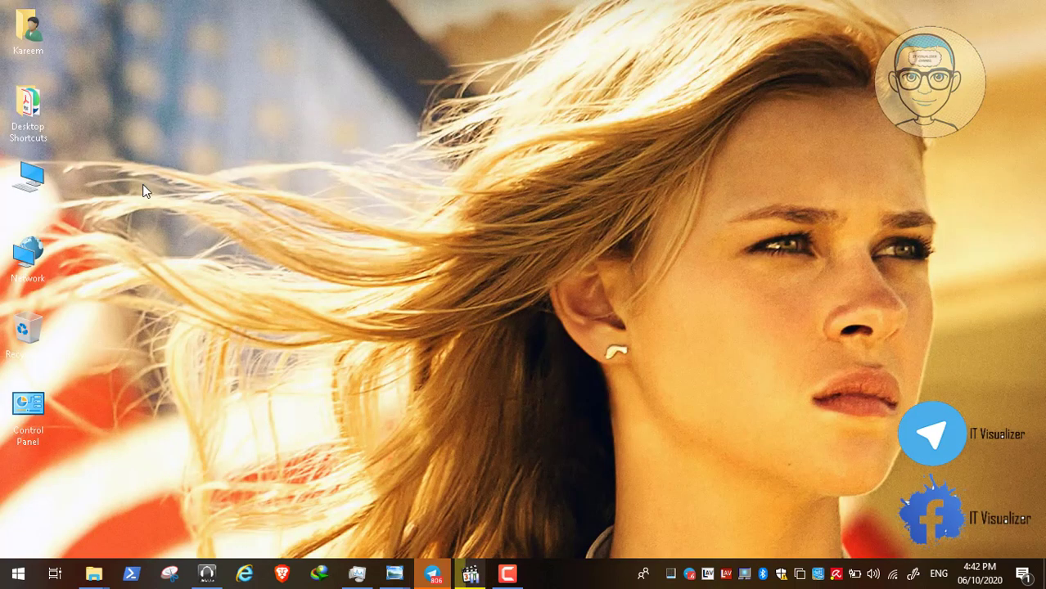
right_click(27, 183)
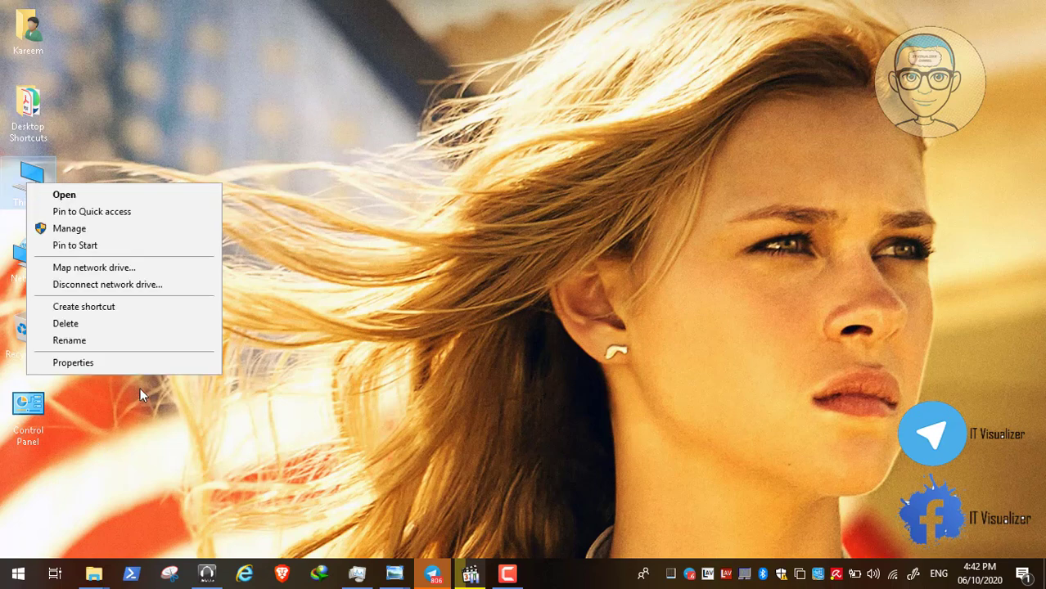
left_click(136, 364)
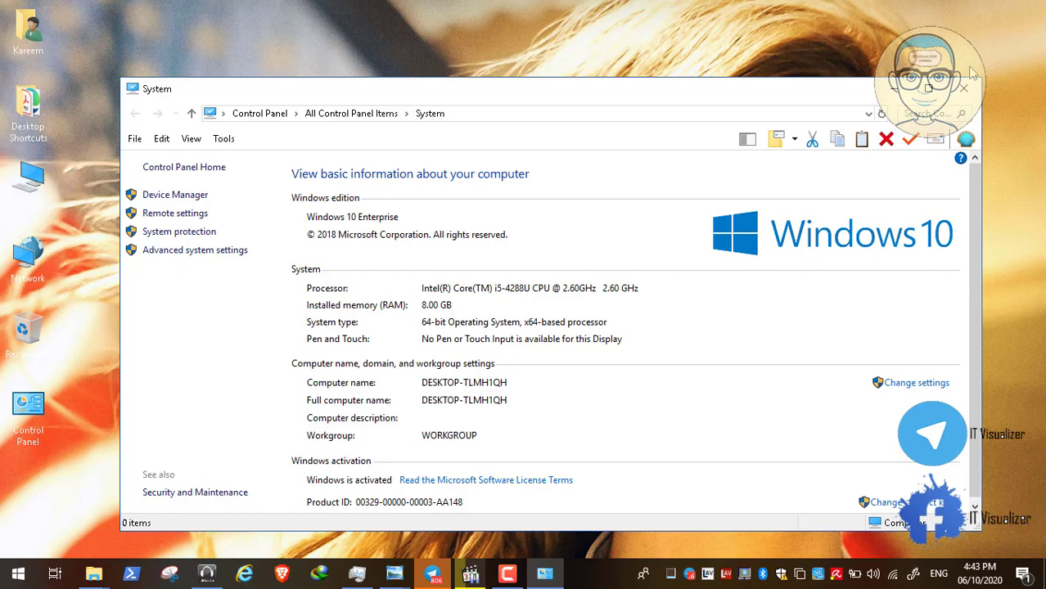
left_click(965, 89)
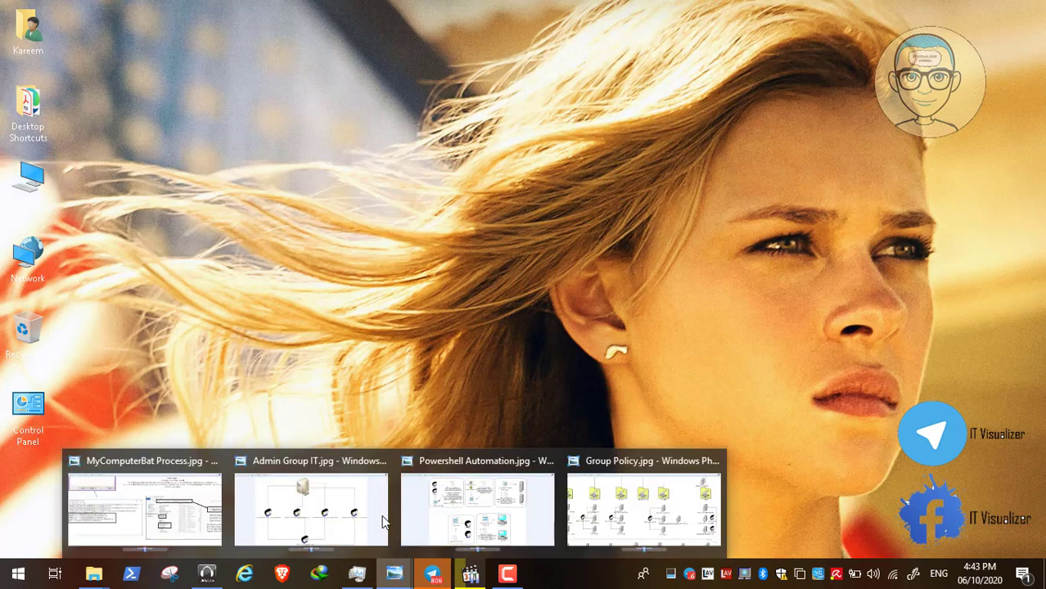
- Restore MyComputerBat Process.jpg in Windows Photo Viewer and dismiss the input language list
mouse_move(395, 575)
left_click(225, 501)
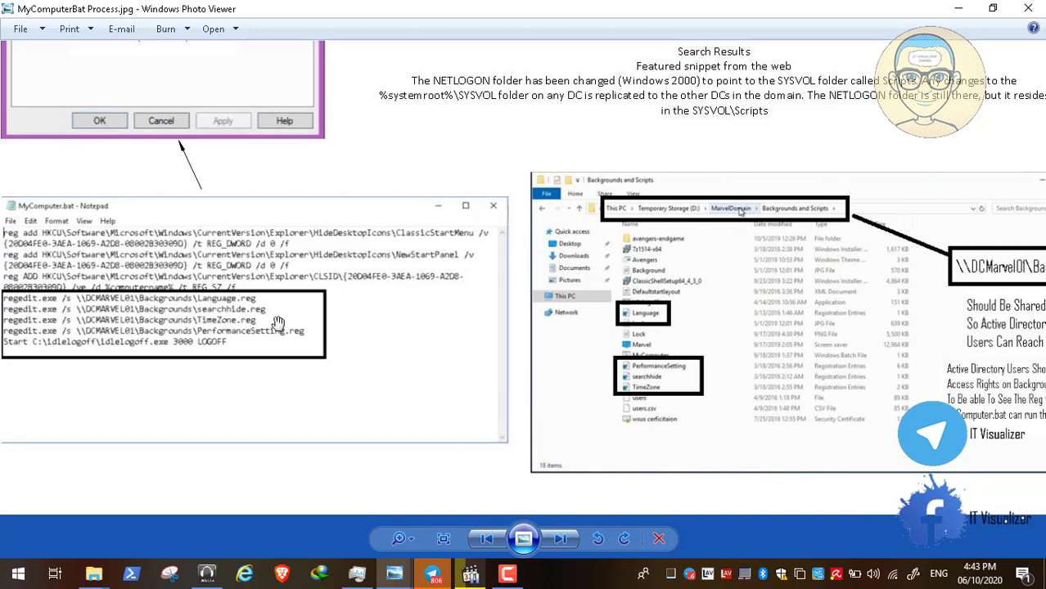
left_click(939, 575)
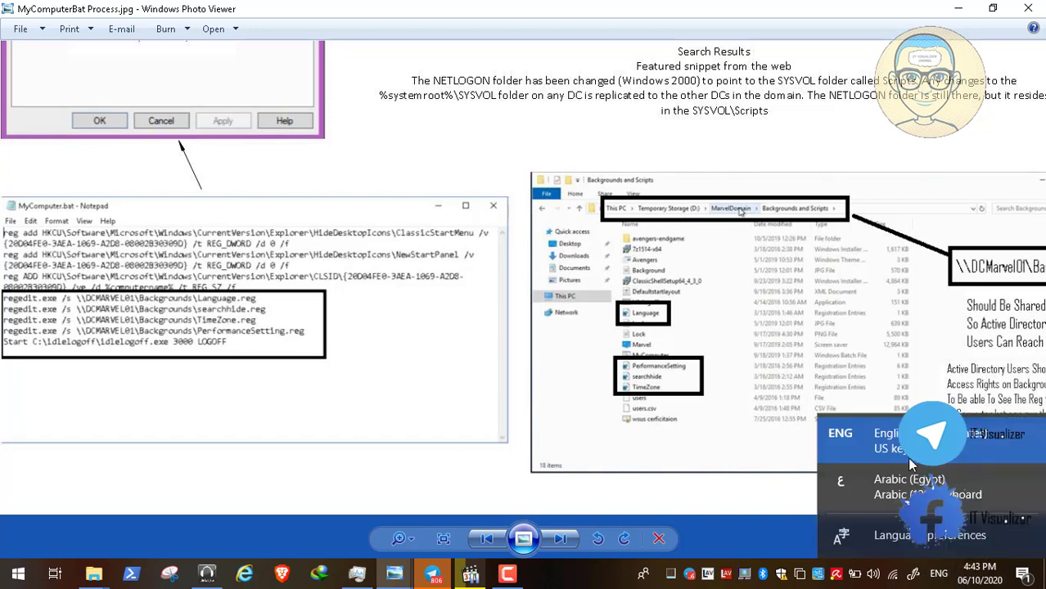
left_click(221, 314)
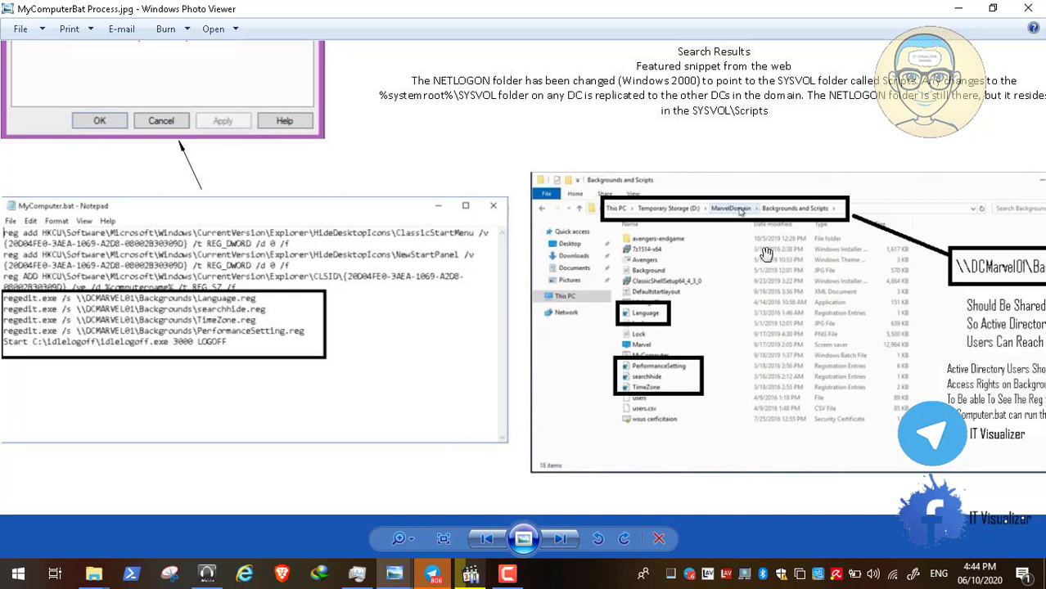
- Pan the zoomed diagram to the user Properties dialog and NETLOGON/SYSVOL screenshot
left_click_drag(1011, 305, 775, 319)
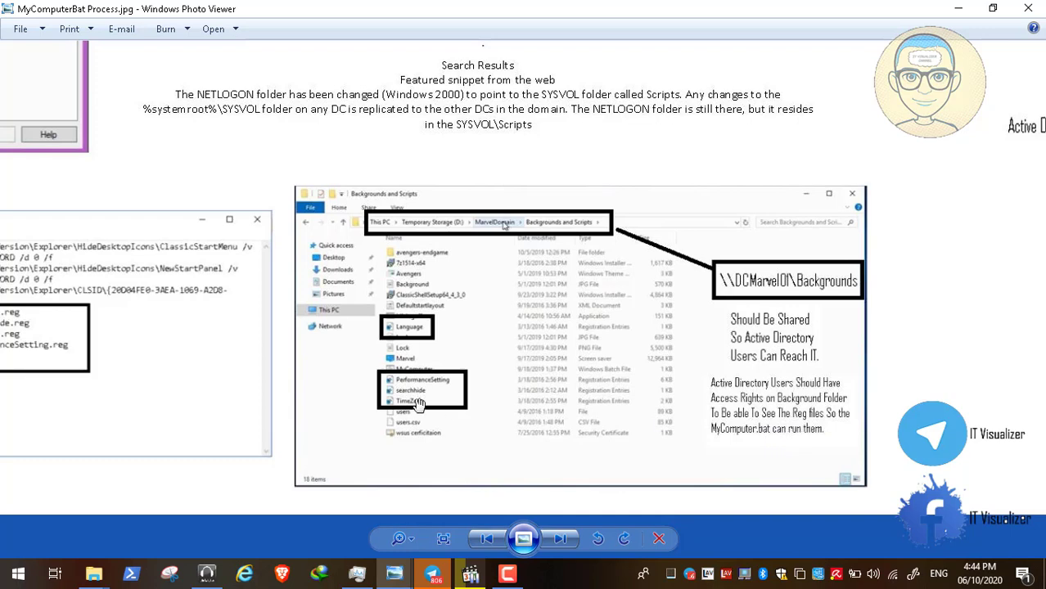
left_click_drag(353, 396, 595, 406)
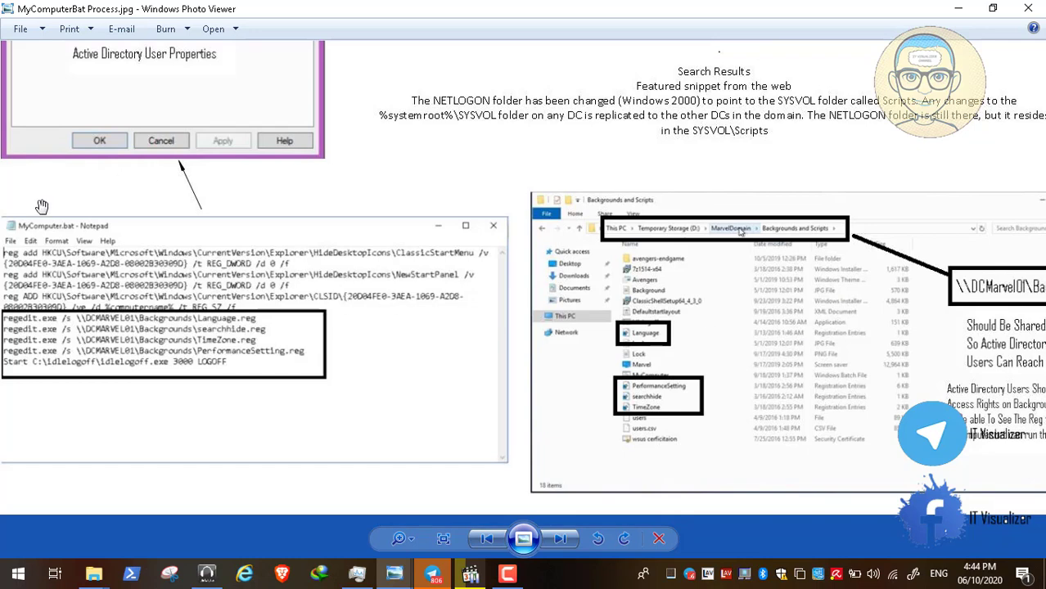
left_click_drag(211, 271, 211, 550)
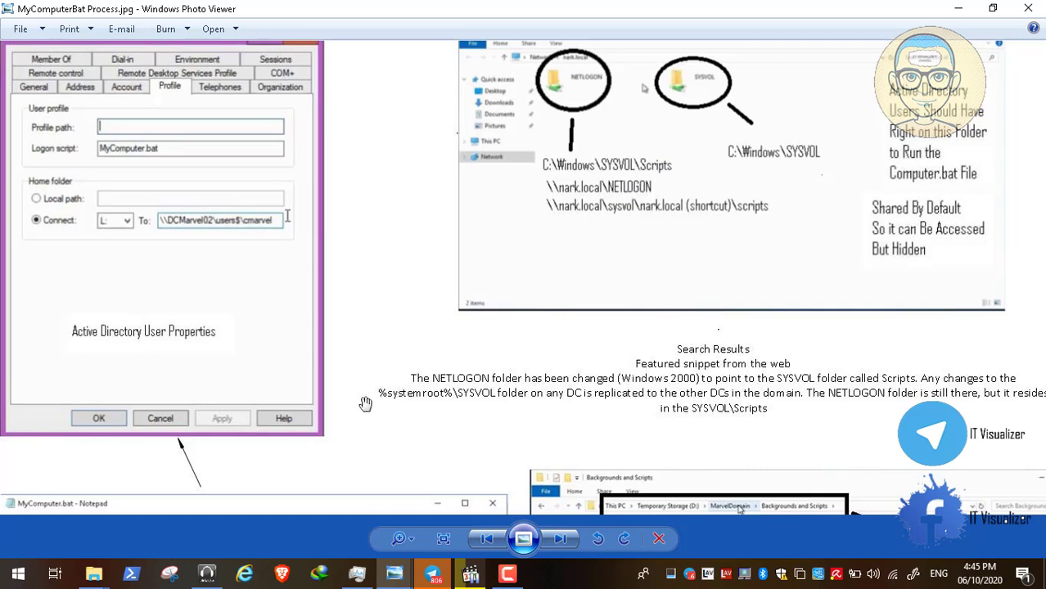
- Pan the zoomed diagram to the Notepad script and Backgrounds/Scripts screenshots
left_click_drag(340, 412, 405, 238)
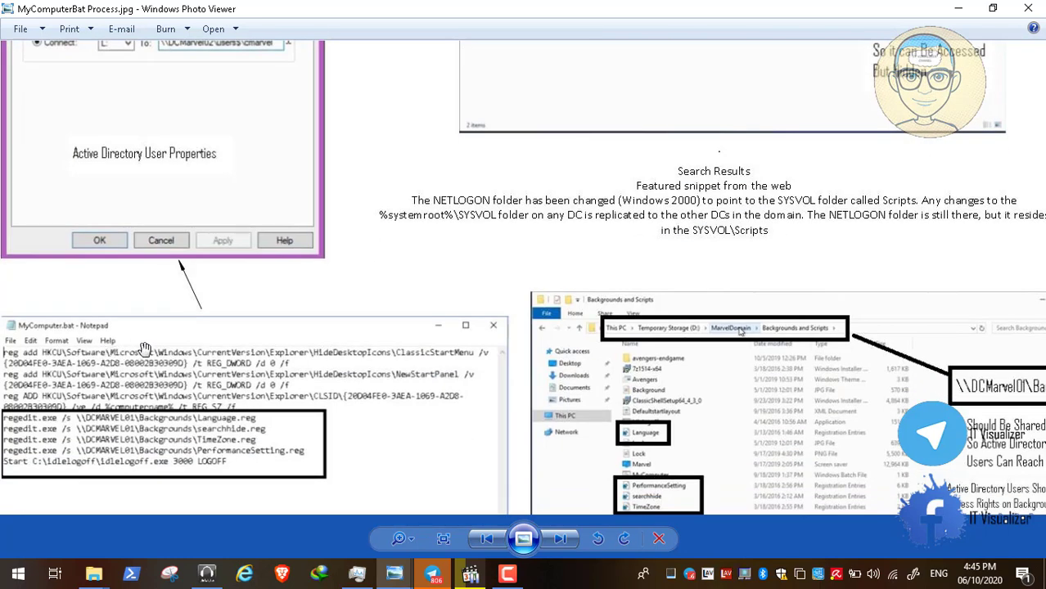
left_click_drag(148, 349, 144, 435)
left_click_drag(530, 157, 500, 340)
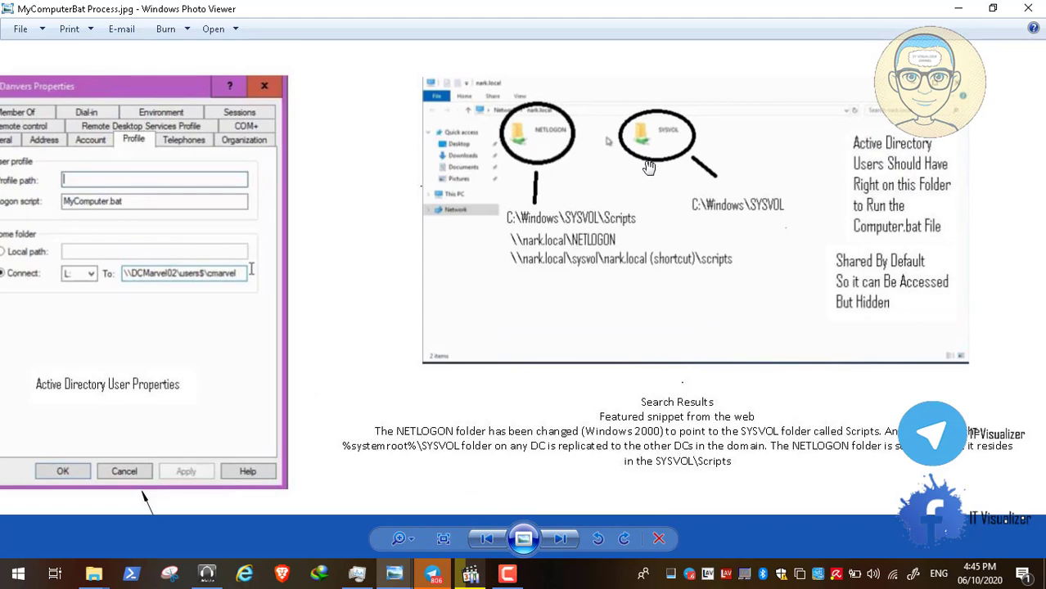
left_click_drag(320, 433, 300, 473)
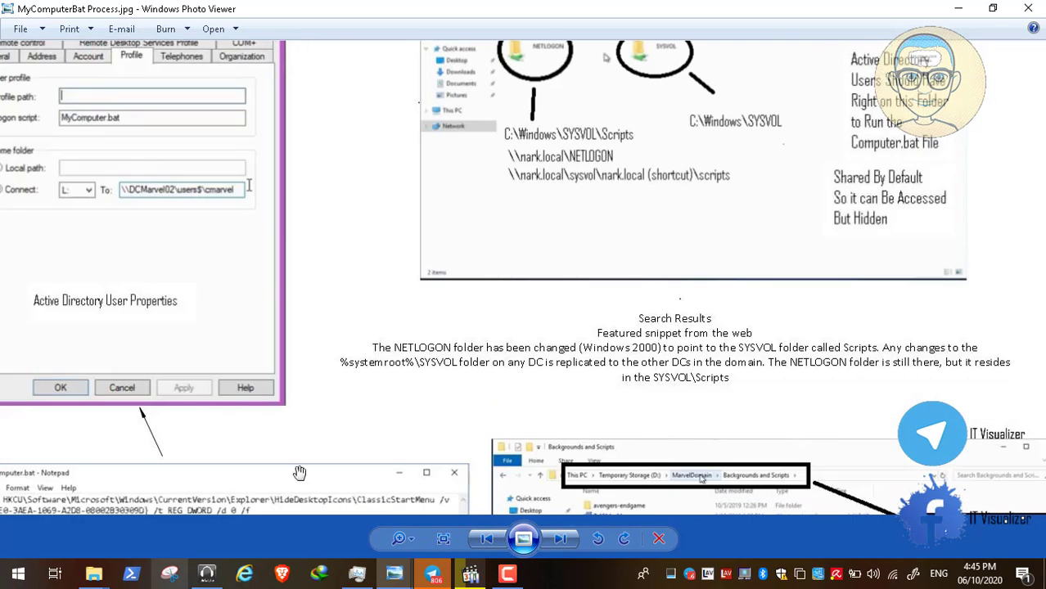
left_click_drag(573, 108, 564, 149)
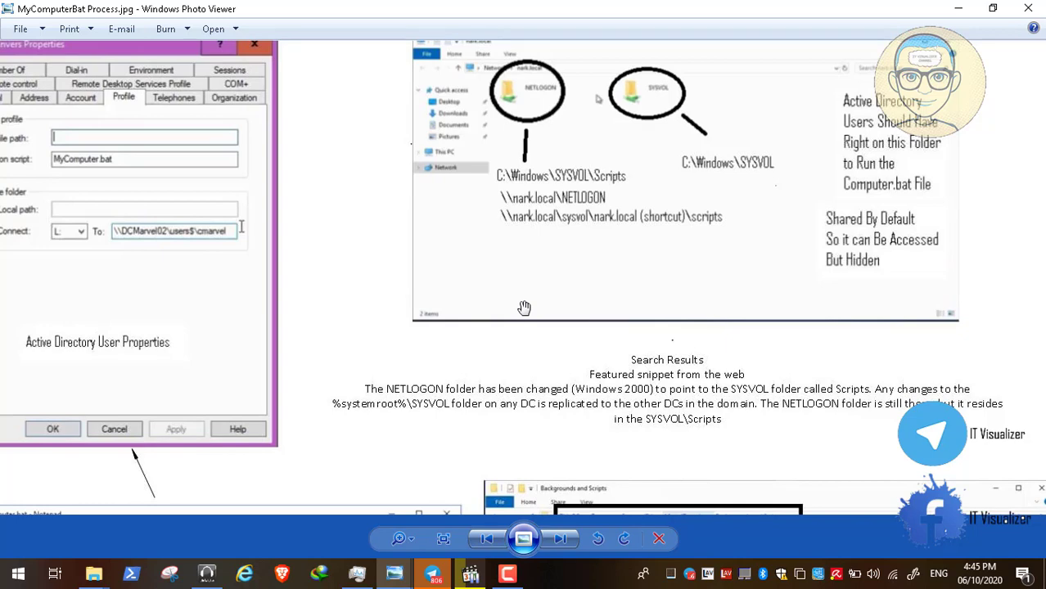
left_click_drag(331, 319, 411, 351)
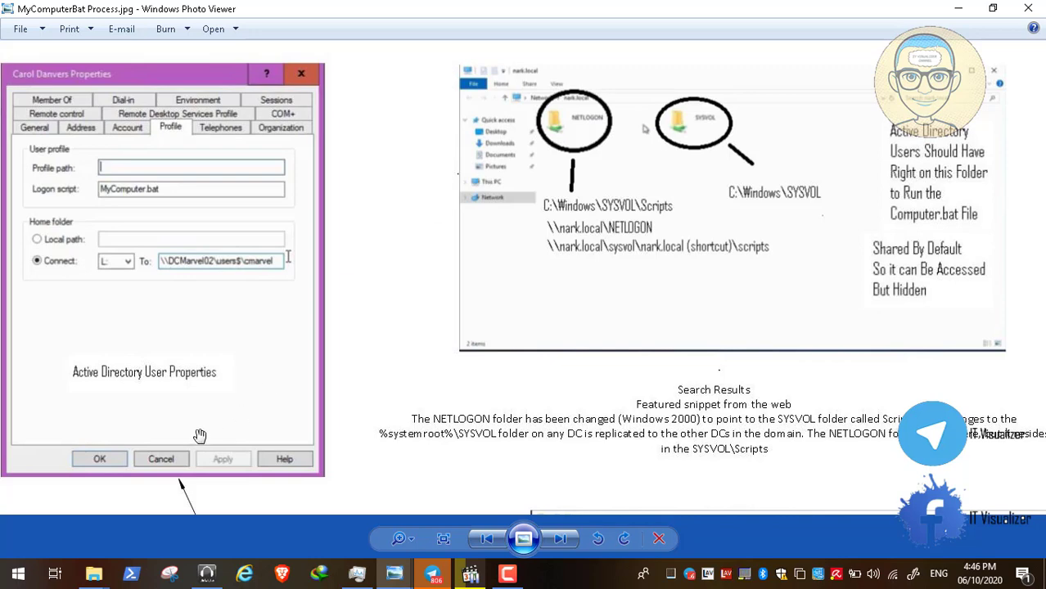
left_click_drag(200, 435, 206, 97)
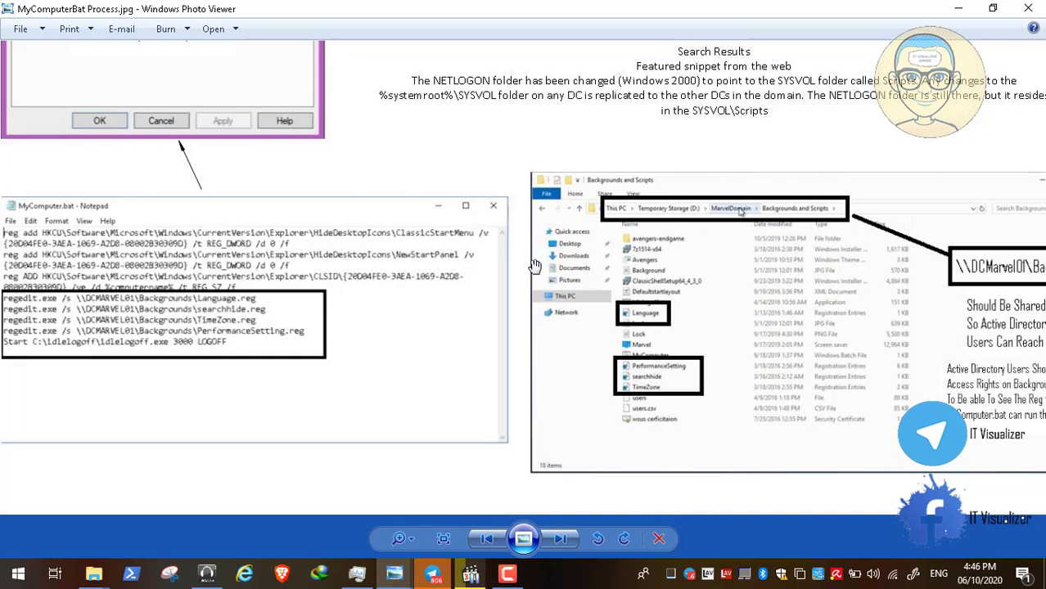
- Minimize Photo Viewer and play the paused Video2.mp4 recording full screen
left_click(958, 8)
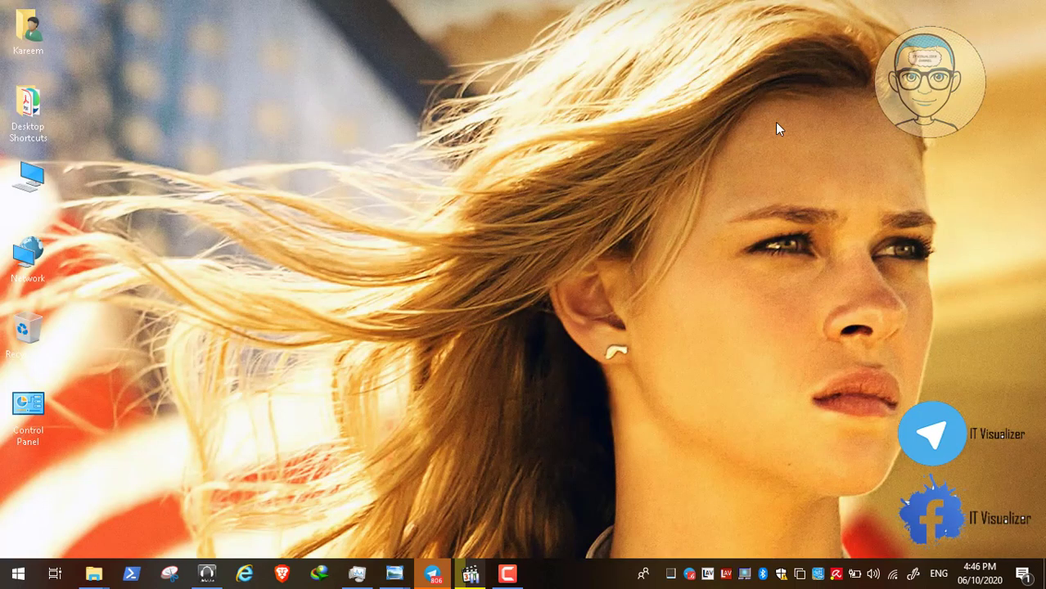
left_click(471, 573)
double_click(231, 417)
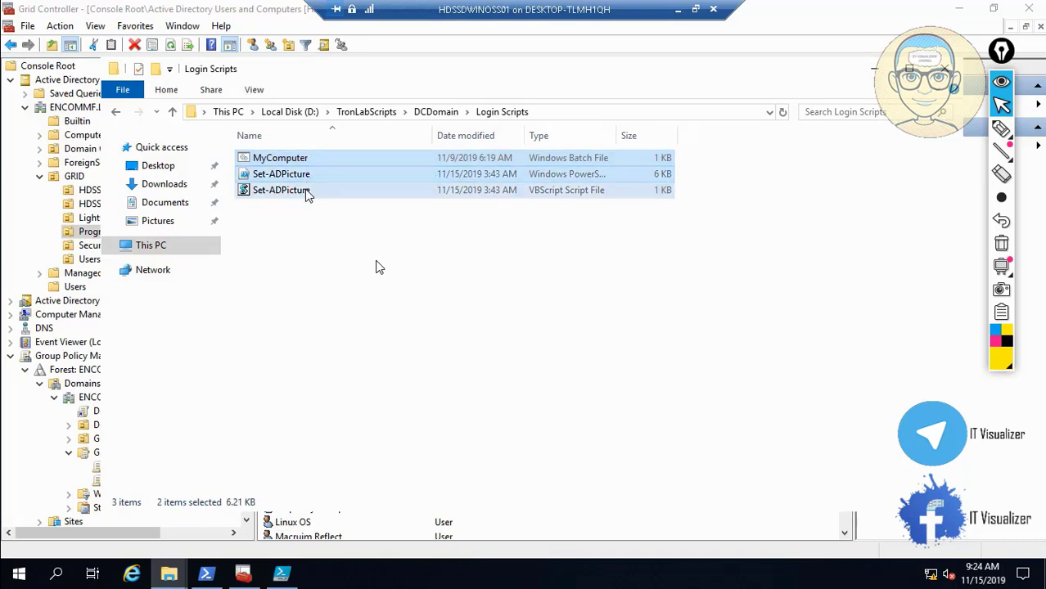
- Copy the three selected login script files, then go into DCDomain's Backgrounds folder
left_click(306, 190, "ctrl")
right_click(306, 190)
left_click(361, 261)
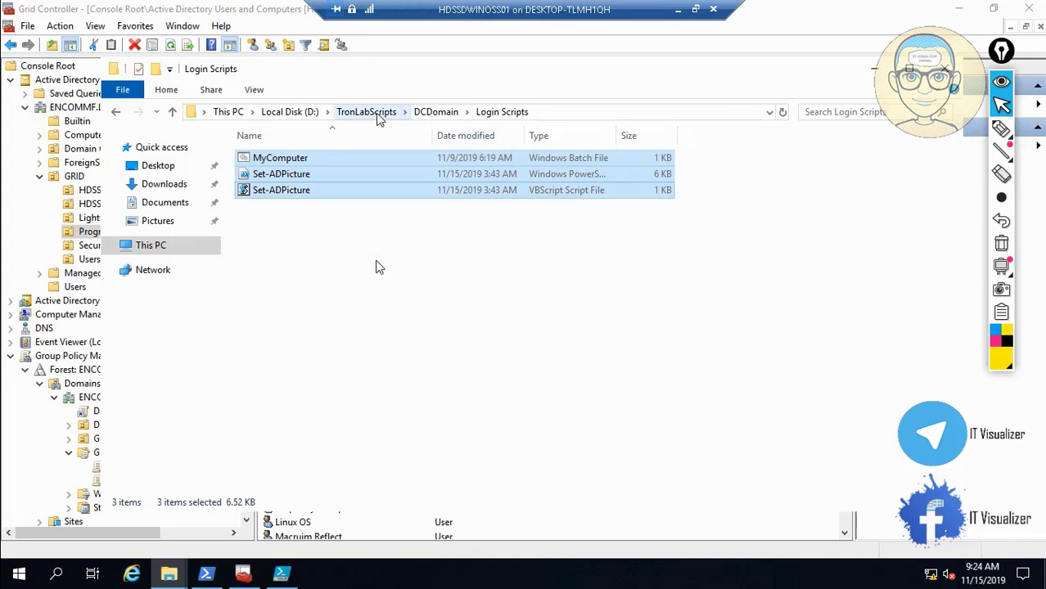
left_click(435, 113)
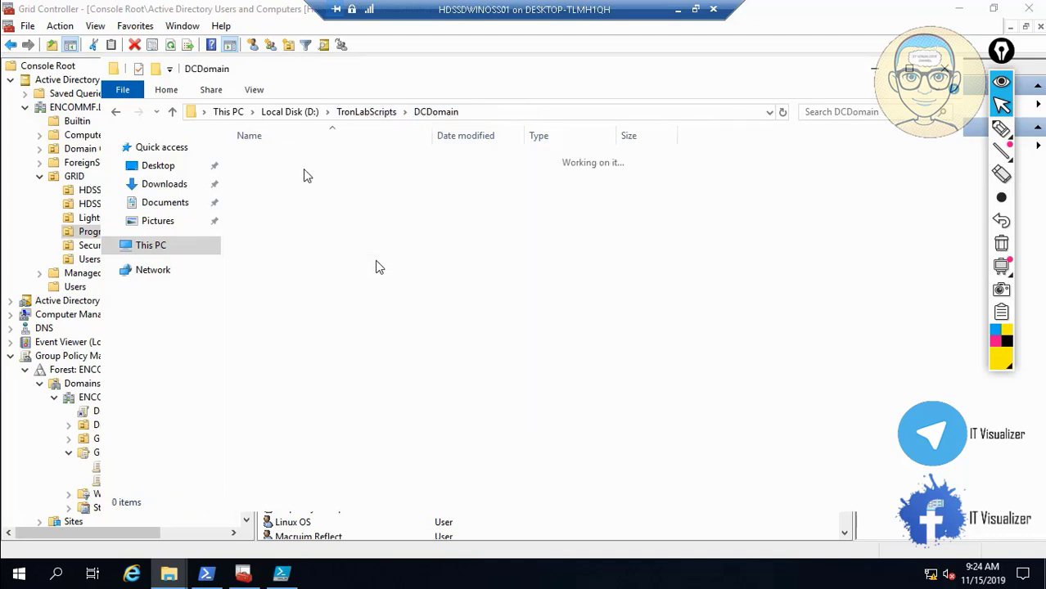
double_click(282, 158)
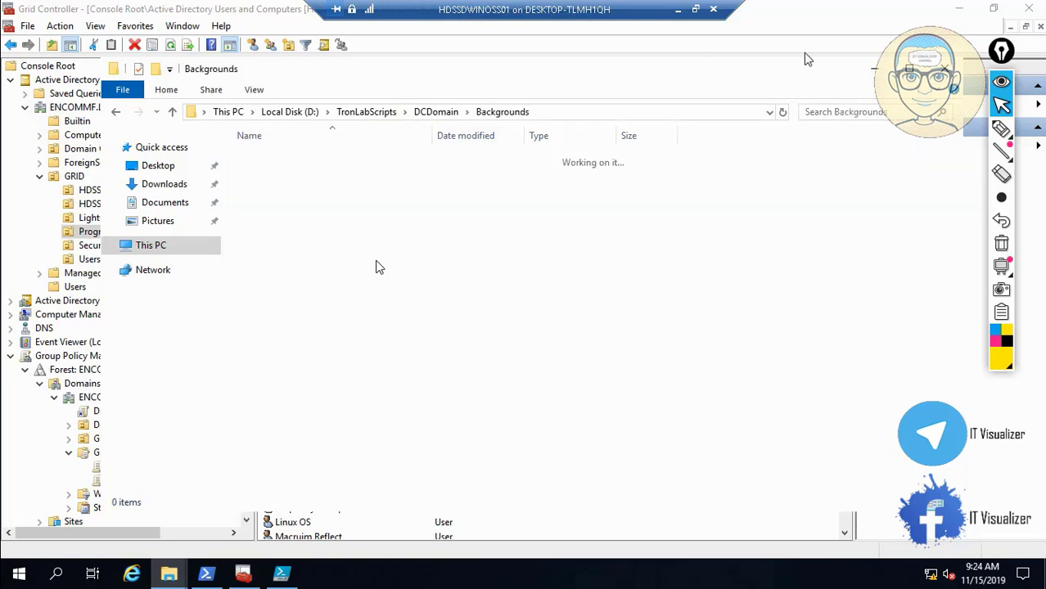
- Paste the scripts into the SYSVOL scripts folder, skipping the existing MyComputer.bat, then close it
left_click(873, 70)
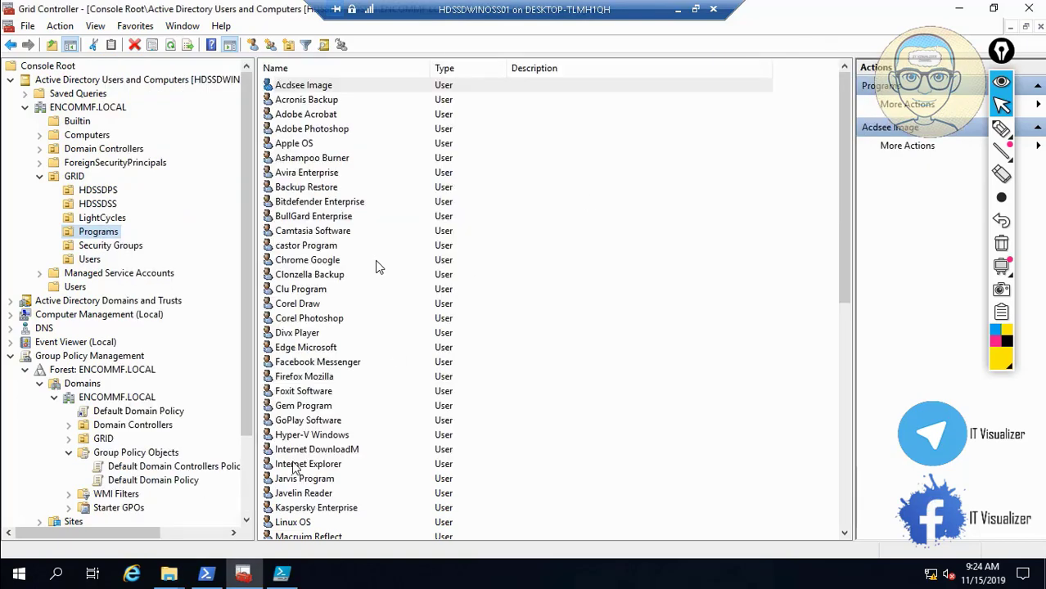
left_click(170, 576)
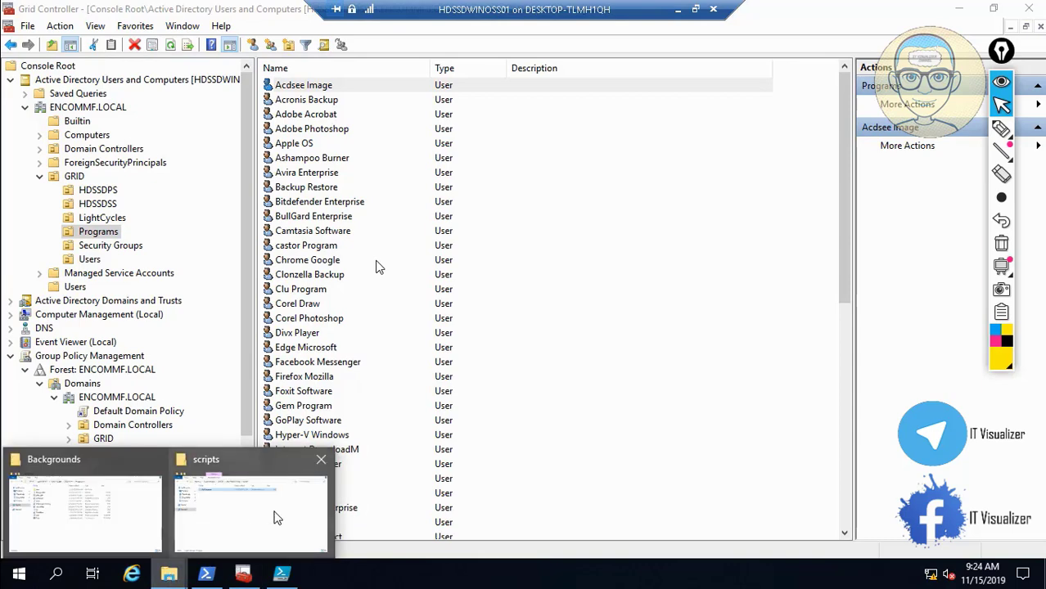
left_click(277, 517)
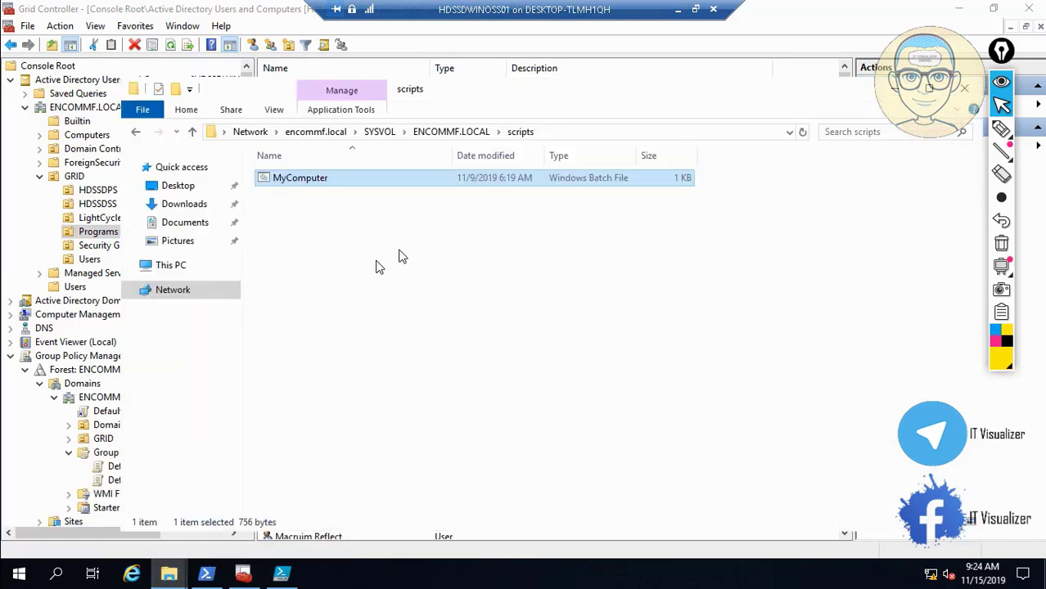
right_click(401, 257)
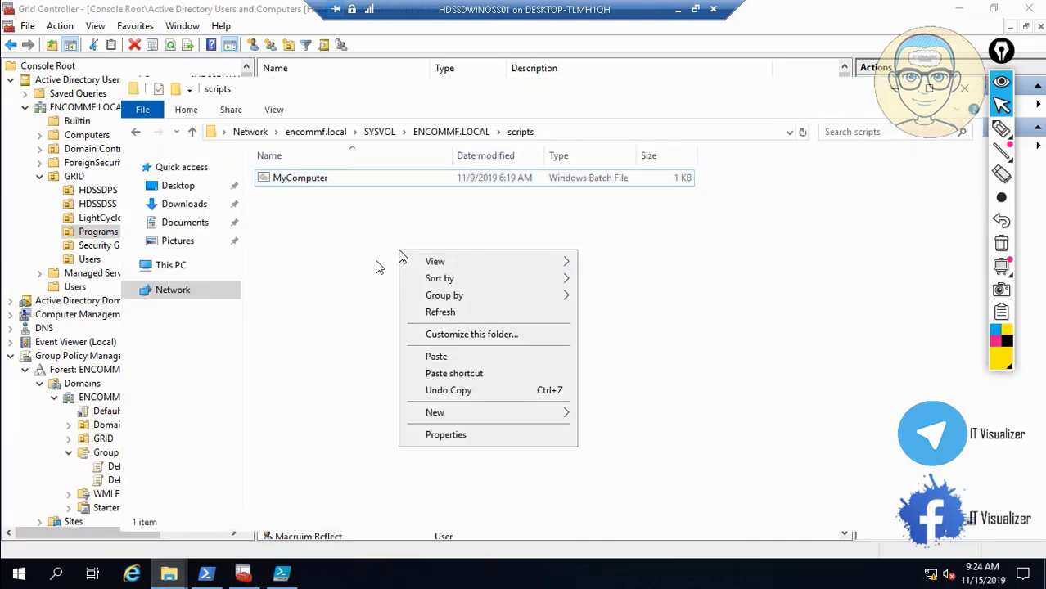
left_click(453, 358)
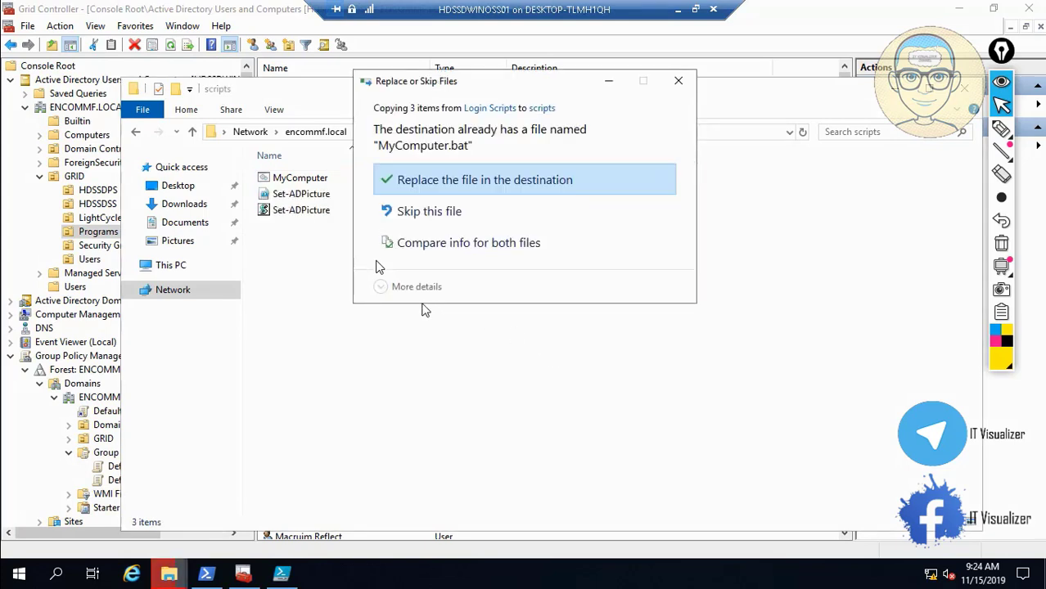
left_click(434, 206)
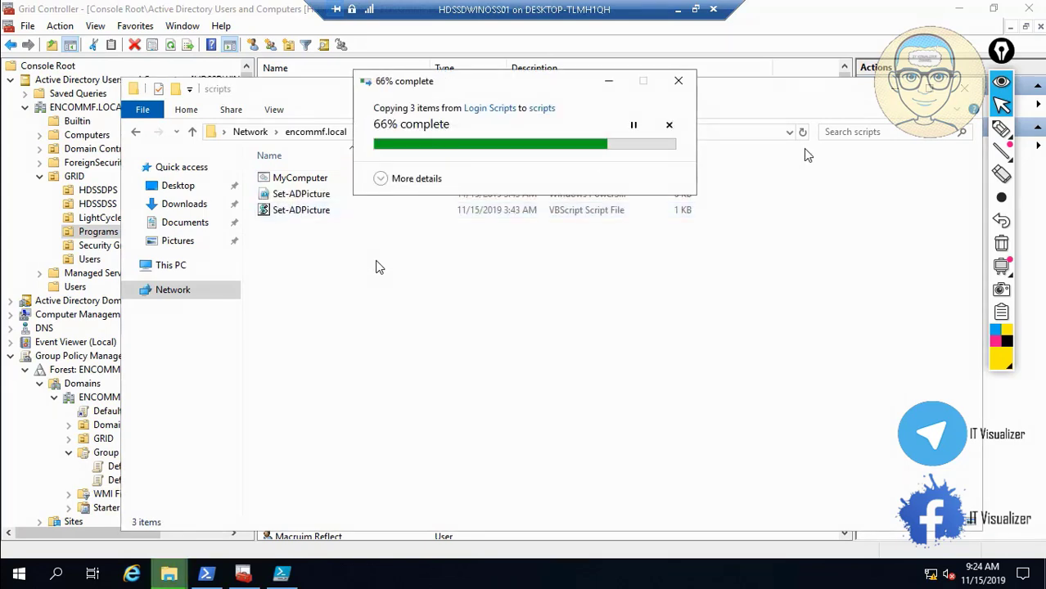
left_click(972, 89)
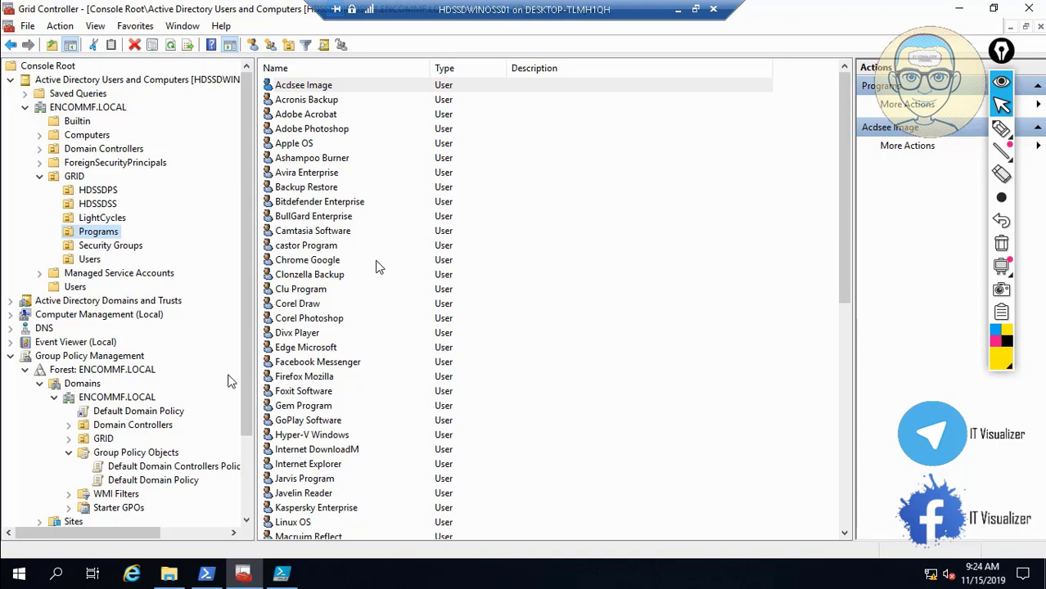
- Copy the idlelogoff application from Backgrounds and paste it into Local Disk (C:)
left_click(169, 574)
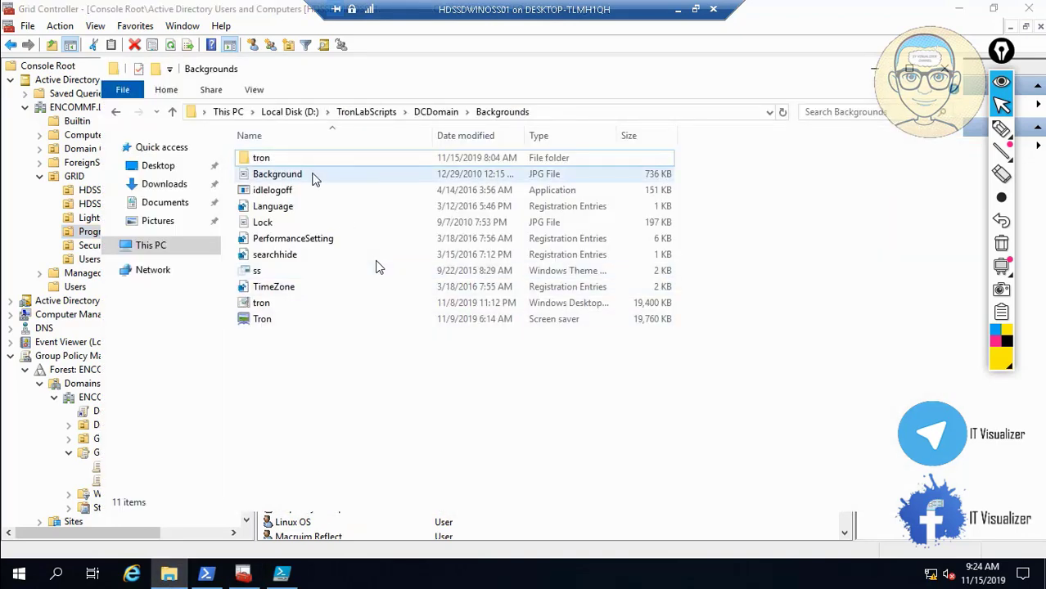
left_click(287, 193)
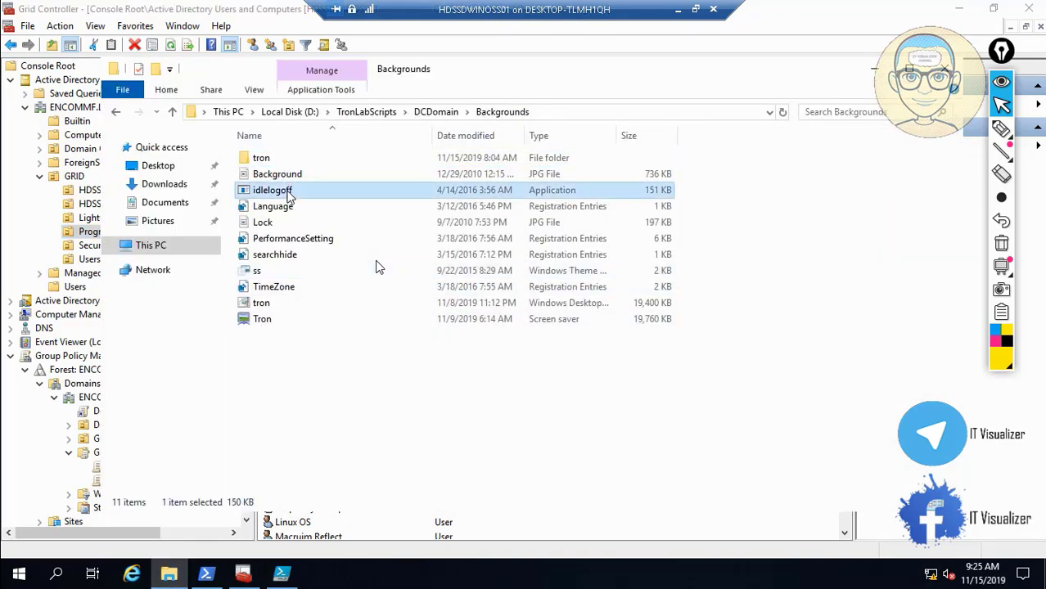
right_click(287, 194)
left_click(356, 365)
left_click(157, 248)
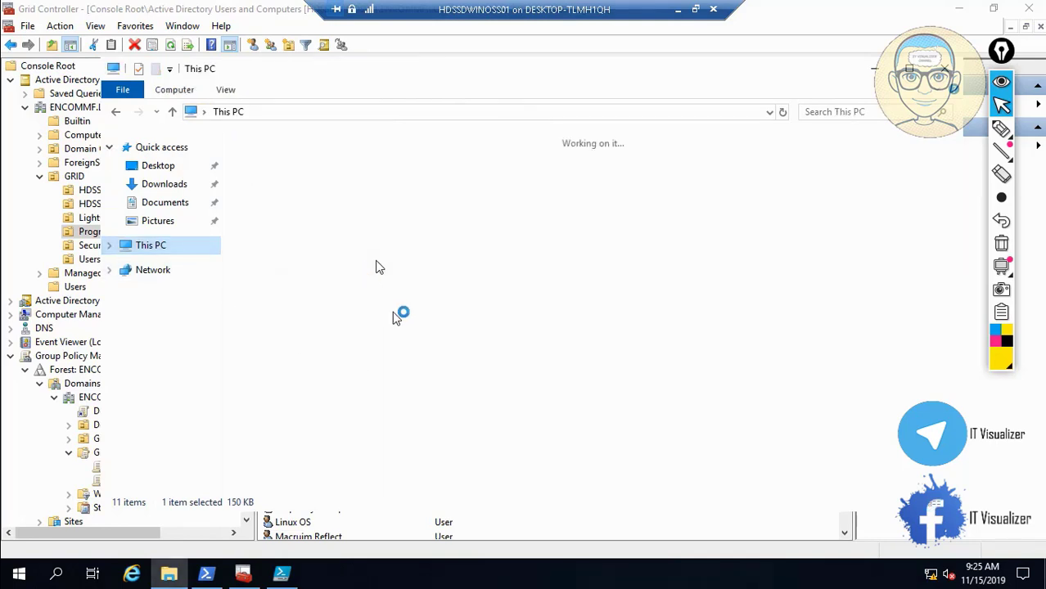
double_click(454, 329)
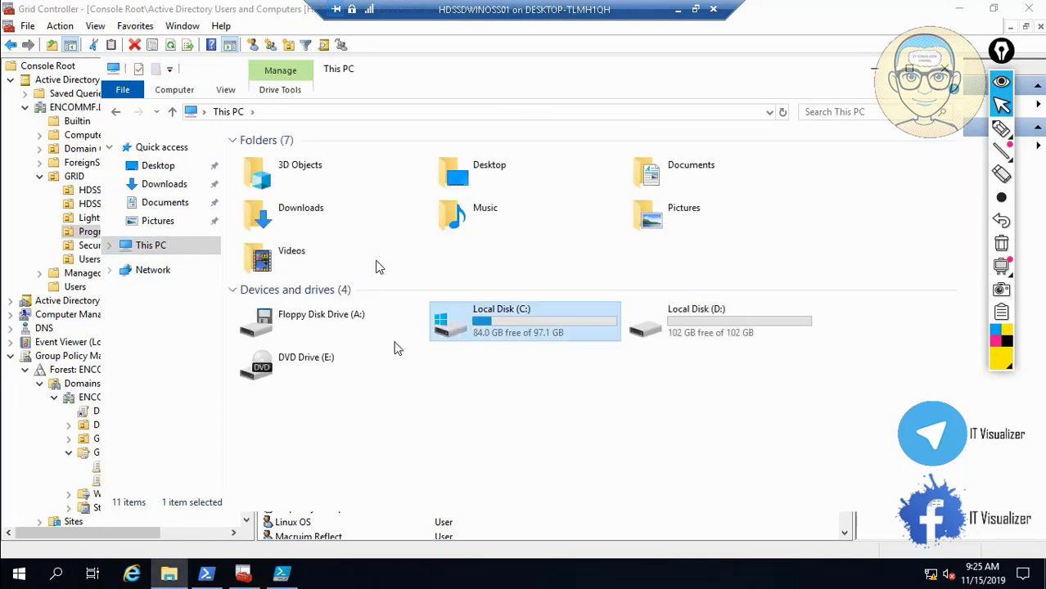
right_click(346, 353)
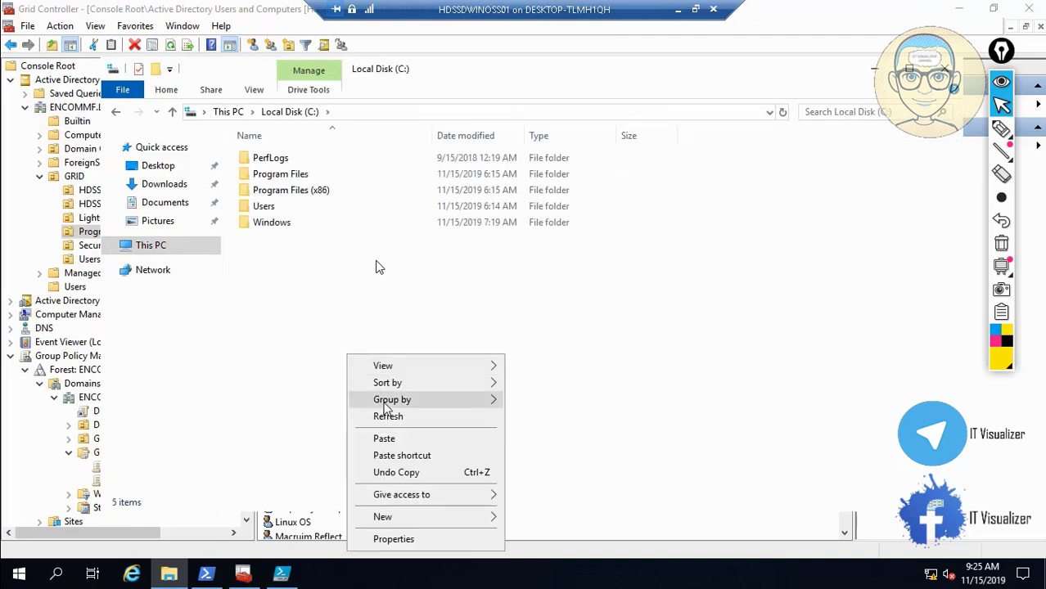
left_click(391, 448)
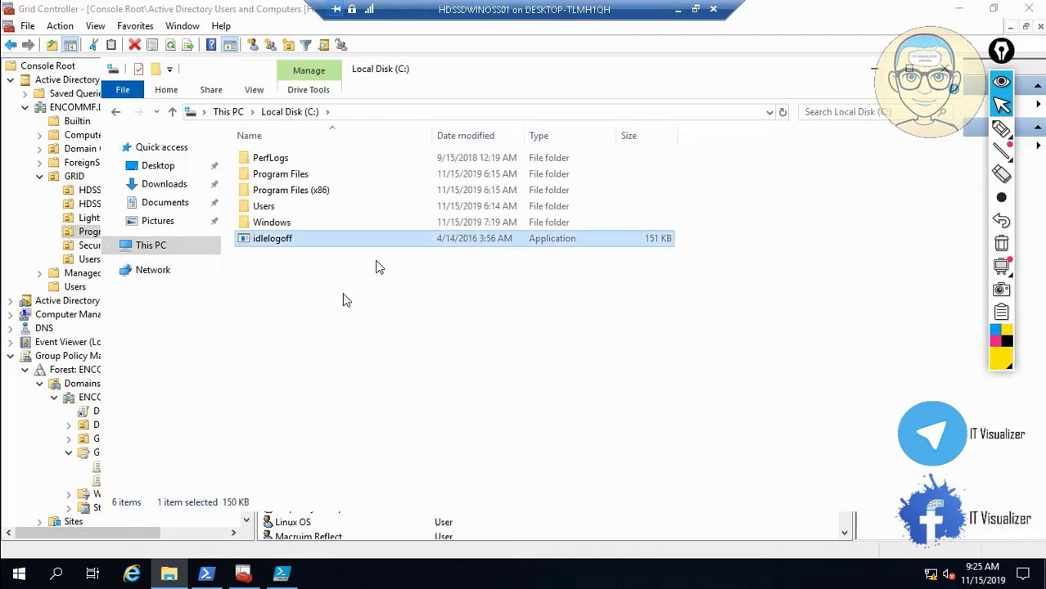
- Copy the name 'idlelogoff' from the application's filename, leaving the name unchanged
right_click(318, 305)
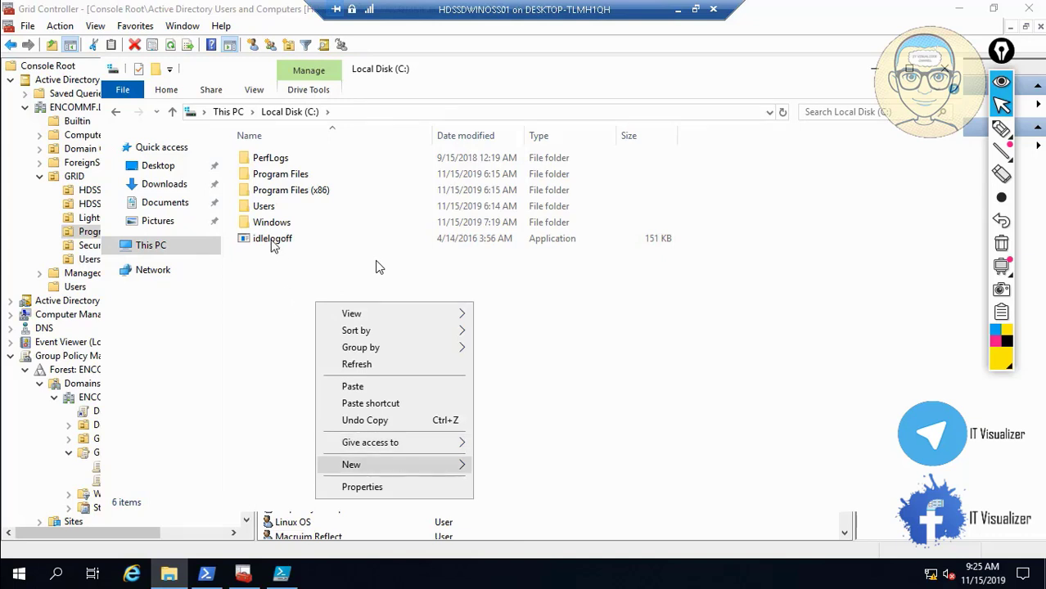
left_click(273, 243)
right_click(273, 244)
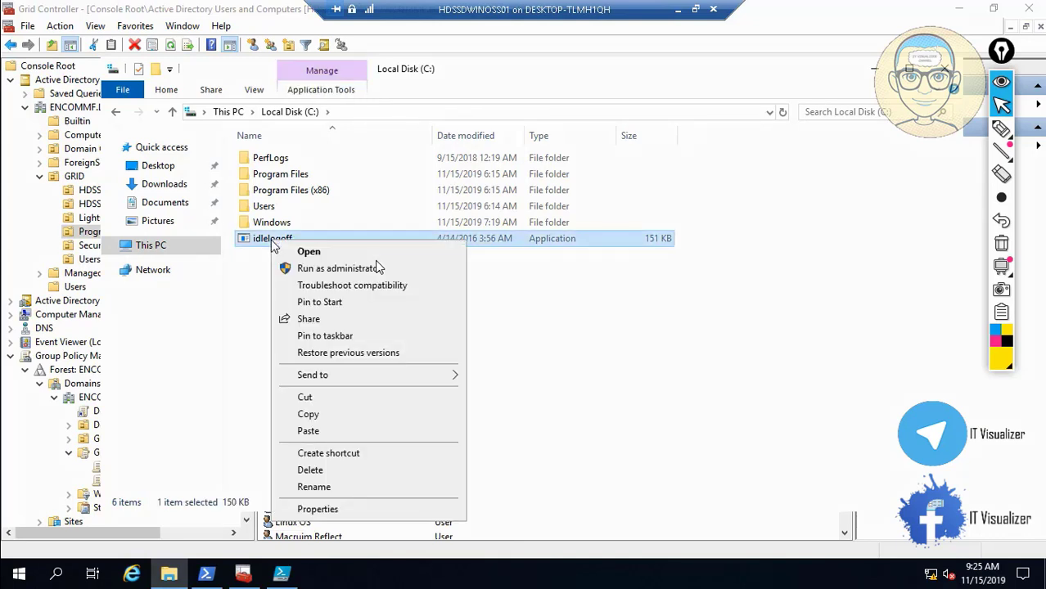
left_click(336, 487)
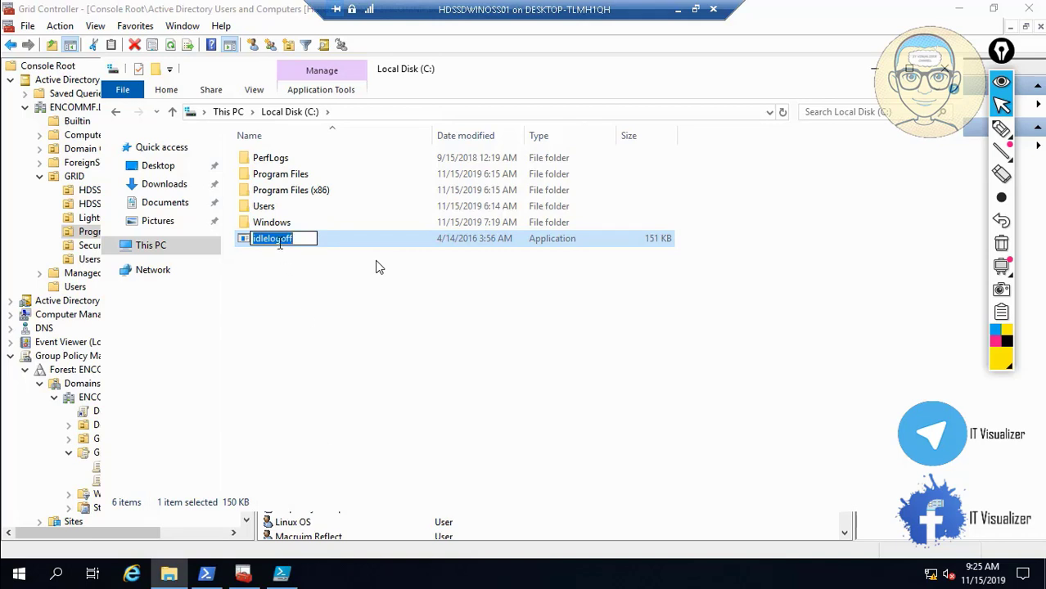
right_click(280, 244)
left_click(376, 292)
left_click(268, 303)
- Create a new folder named idlelogoff in C:\ and move the application into it
right_click(279, 307)
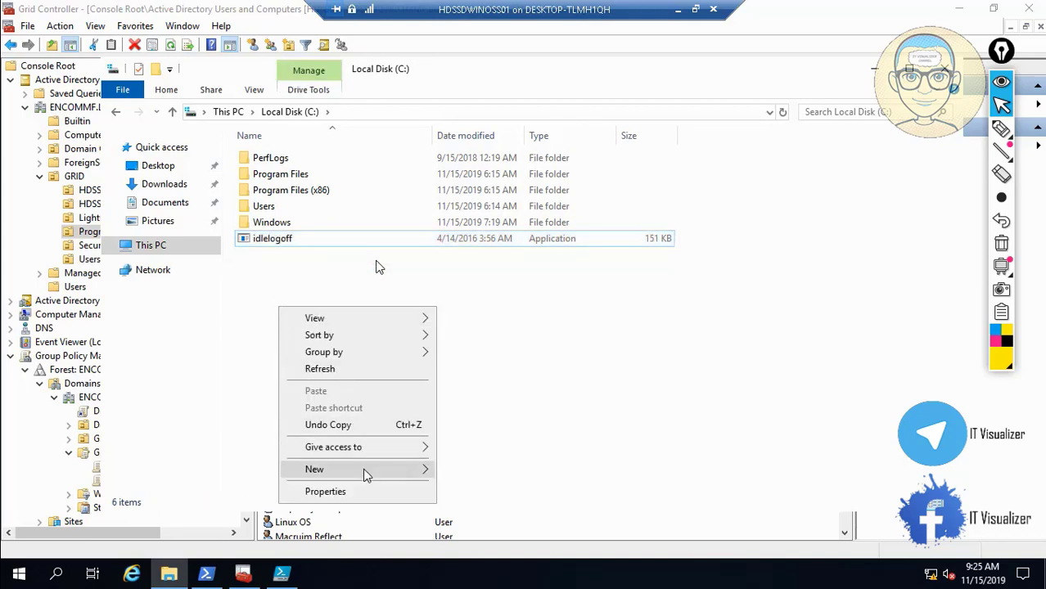
mouse_move(365, 475)
left_click(494, 365)
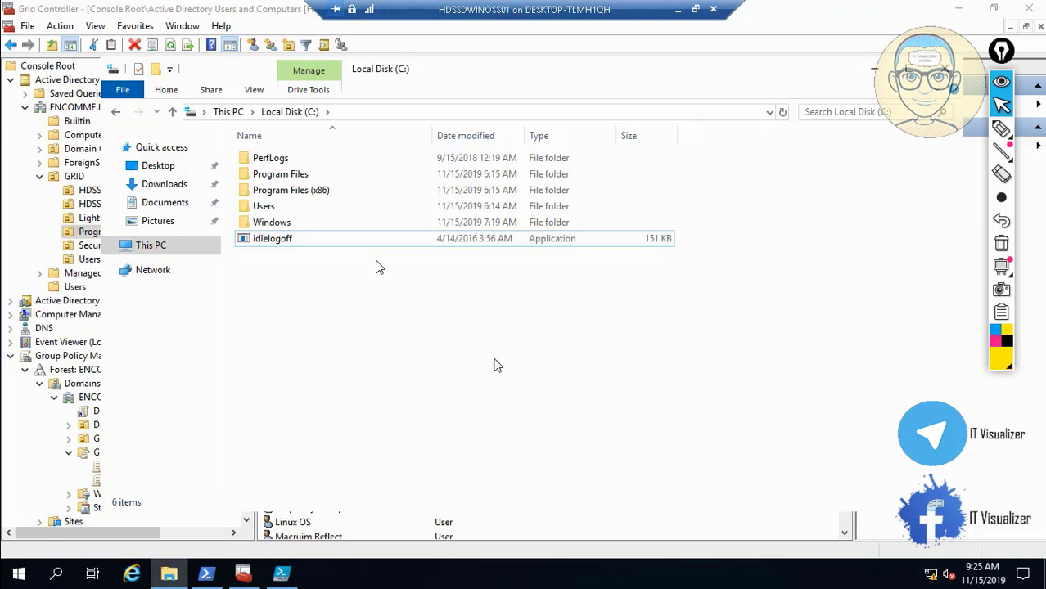
key("BackSpace")
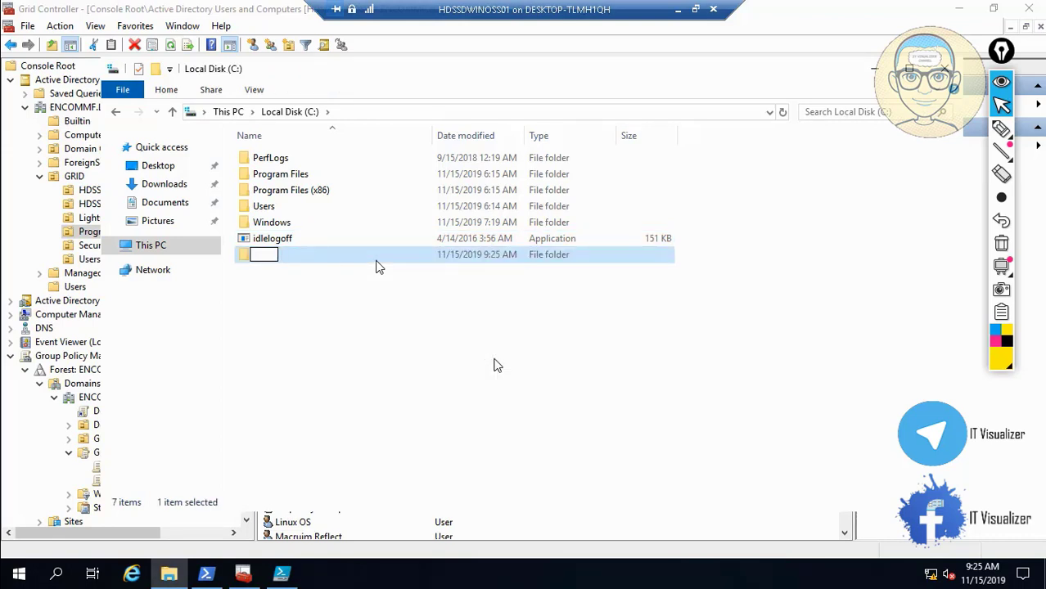
key("ctrl+v")
left_click(342, 371)
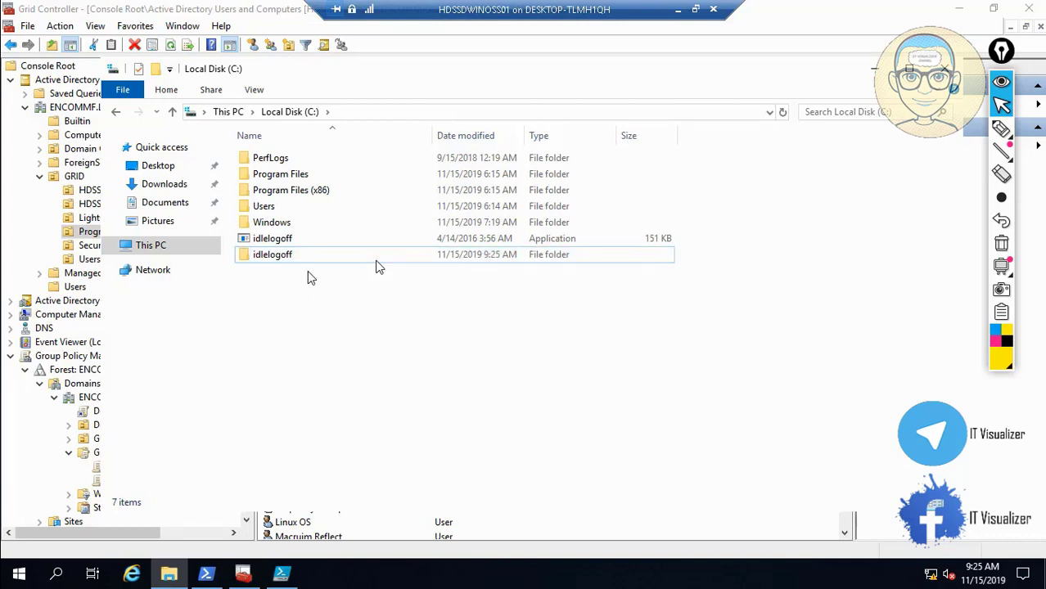
left_click_drag(291, 244, 288, 256)
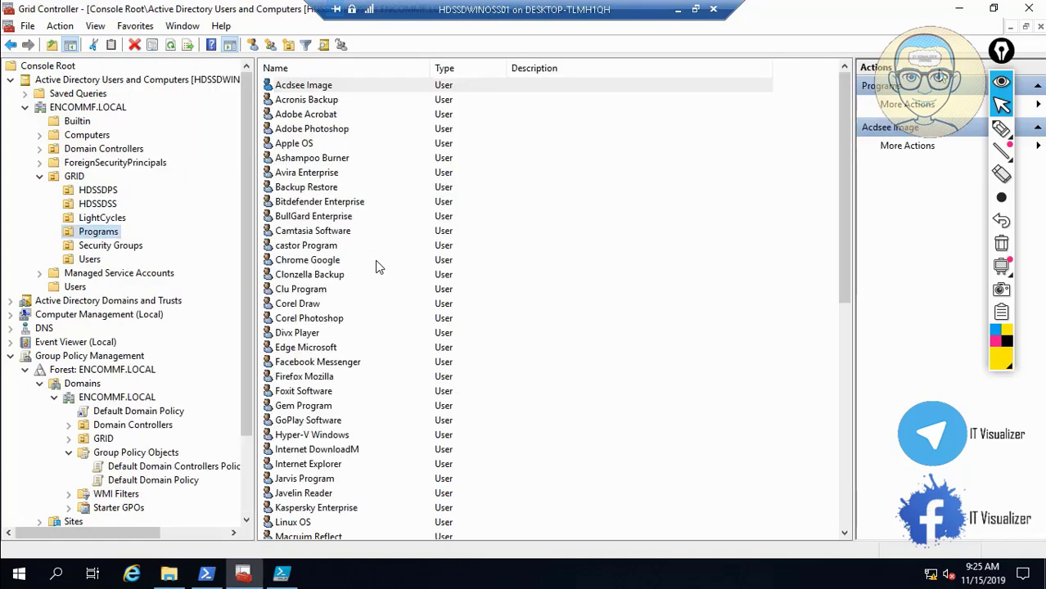
- In a new Explorer window at D:\TronLabScripts\DCDomain, show the Backgrounds folder's properties
left_click(943, 70)
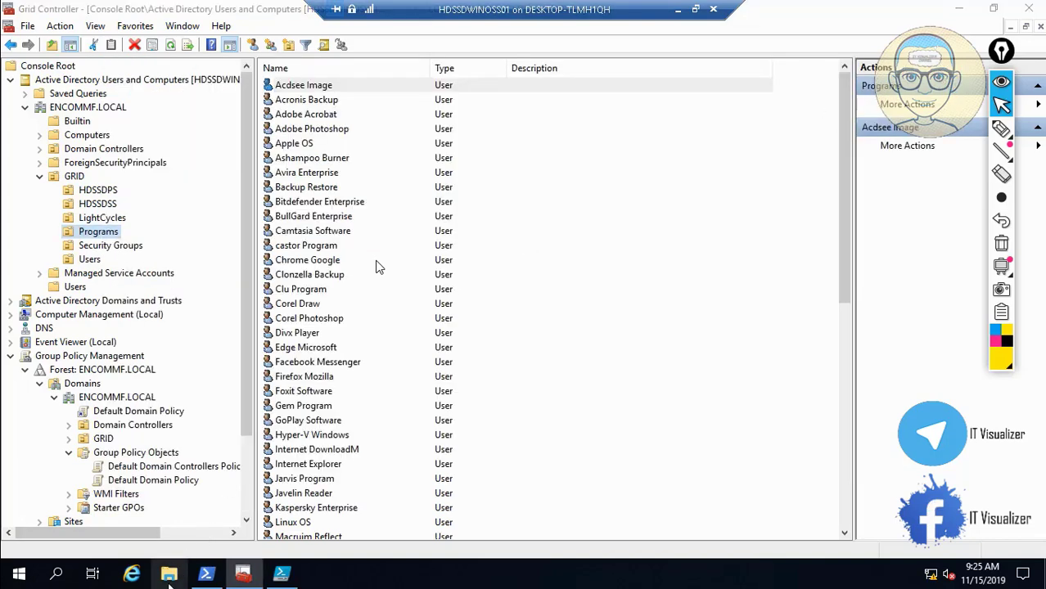
key("super+e")
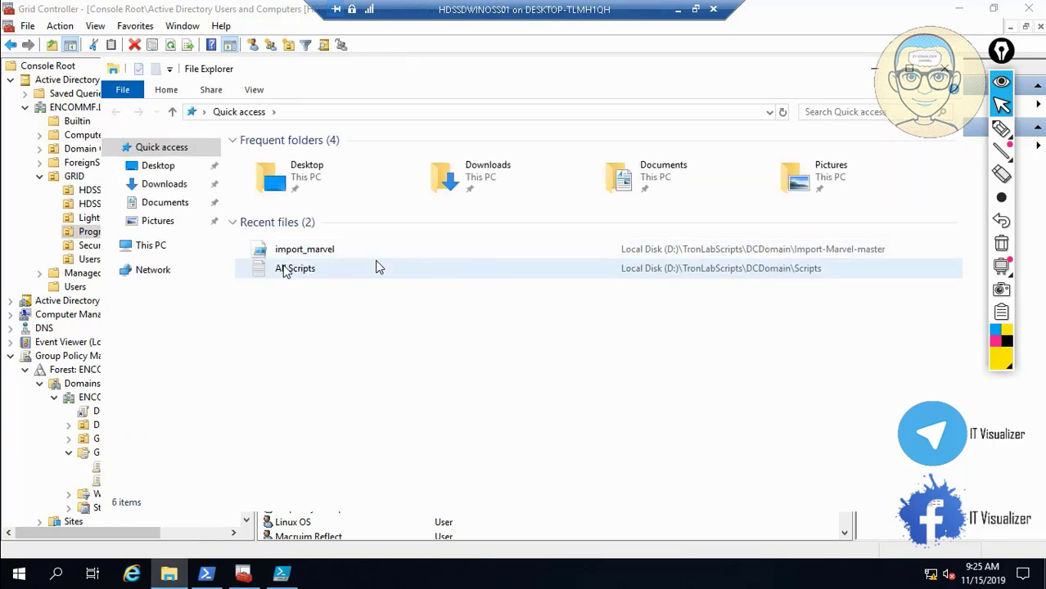
left_click(155, 247)
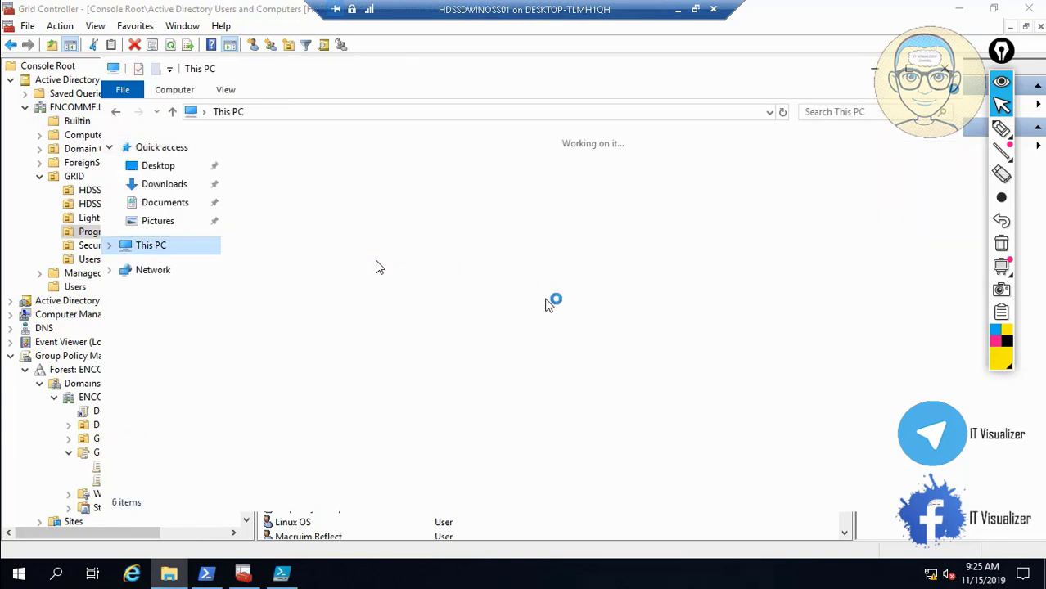
double_click(629, 328)
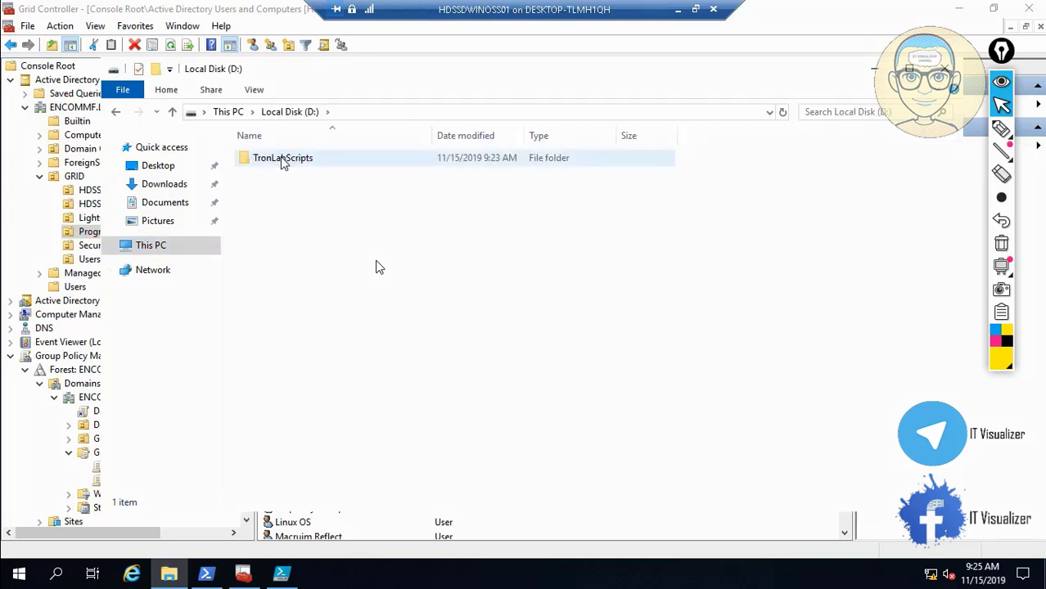
double_click(283, 160)
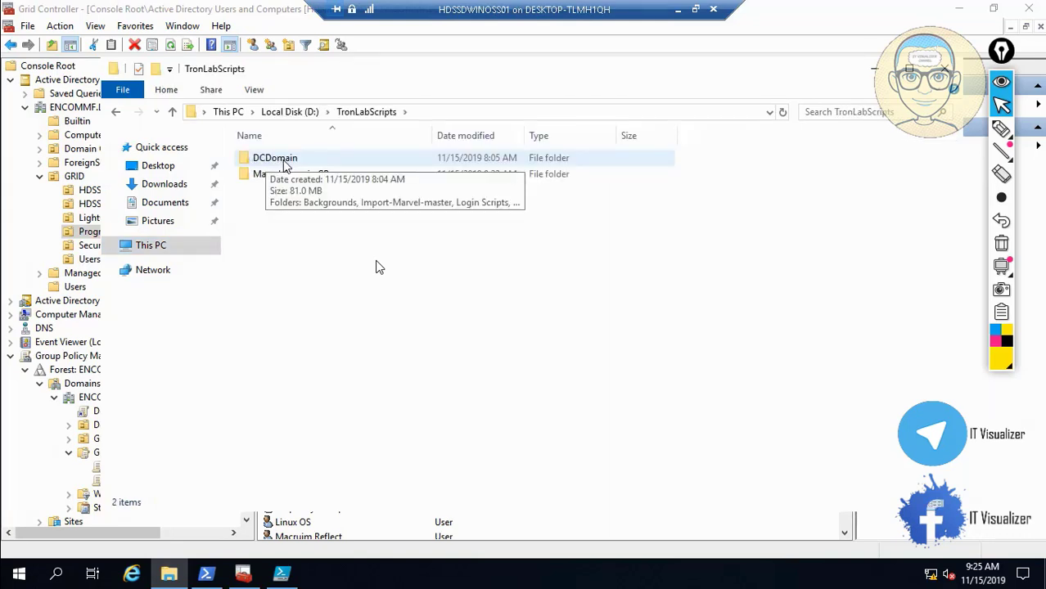
double_click(282, 160)
left_click(286, 160)
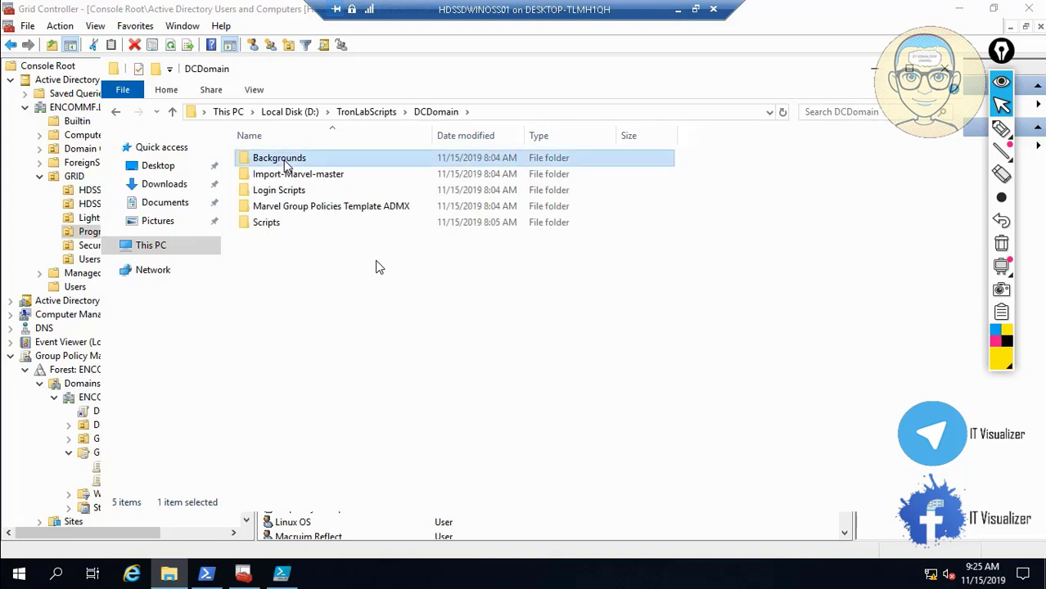
right_click(284, 160)
left_click(356, 419)
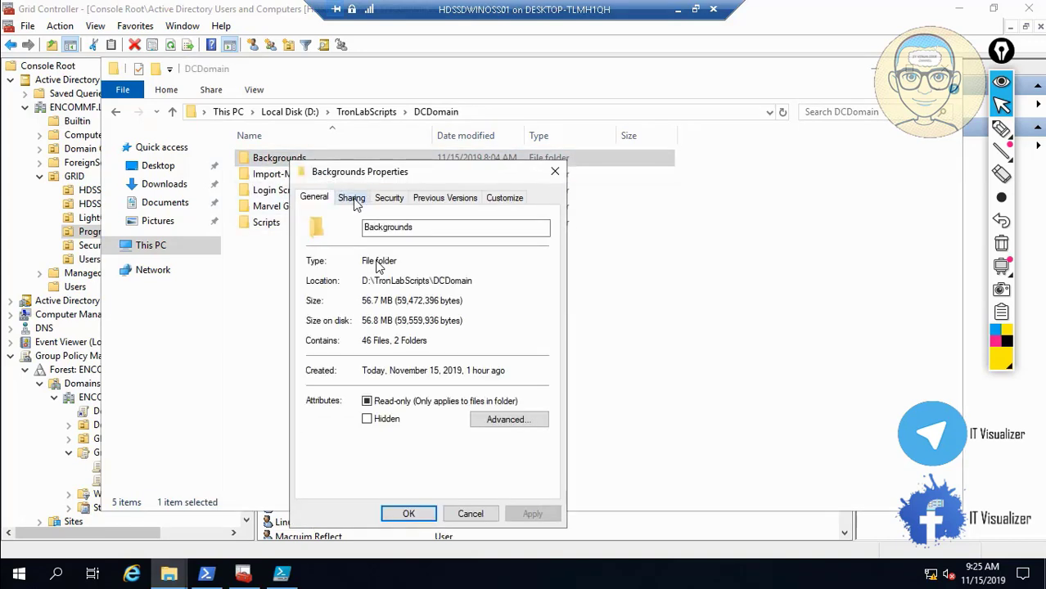
- Turn on Advanced Sharing for Backgrounds and remove Everyone from the share permissions
left_click(352, 198)
left_click(383, 380)
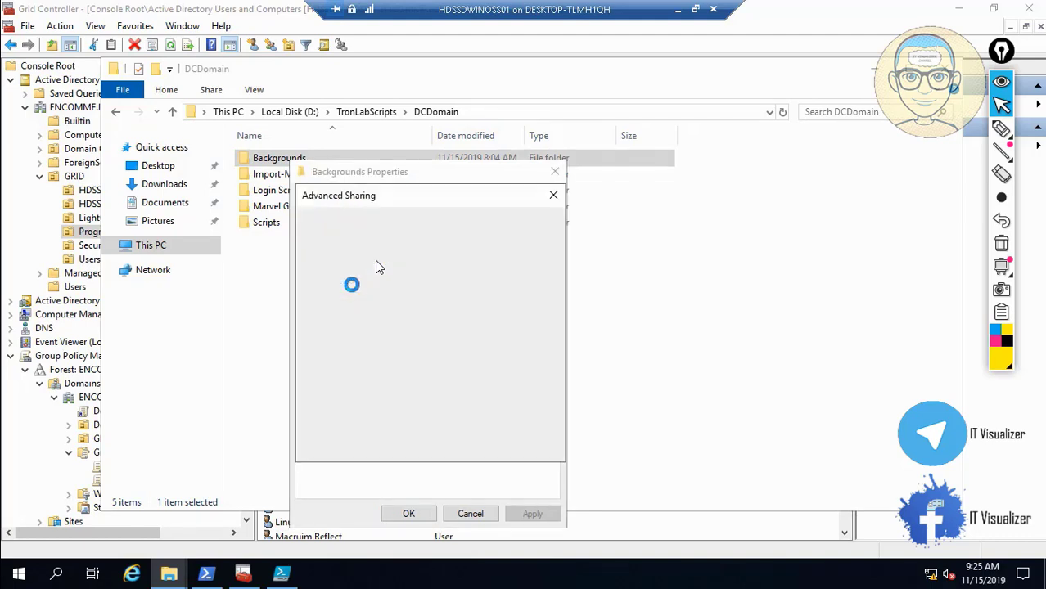
left_click(325, 228)
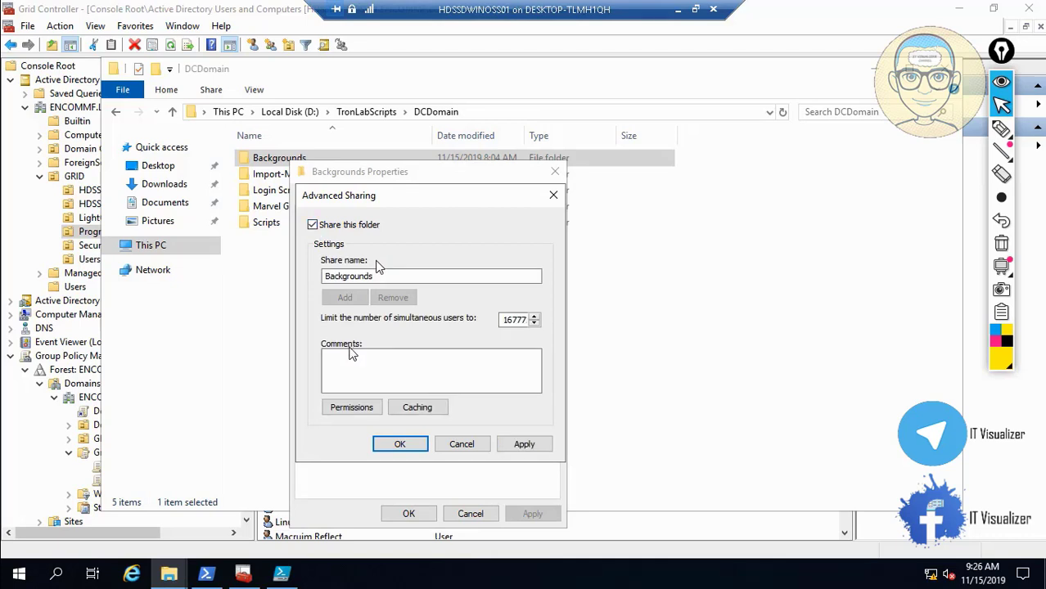
left_click(357, 410)
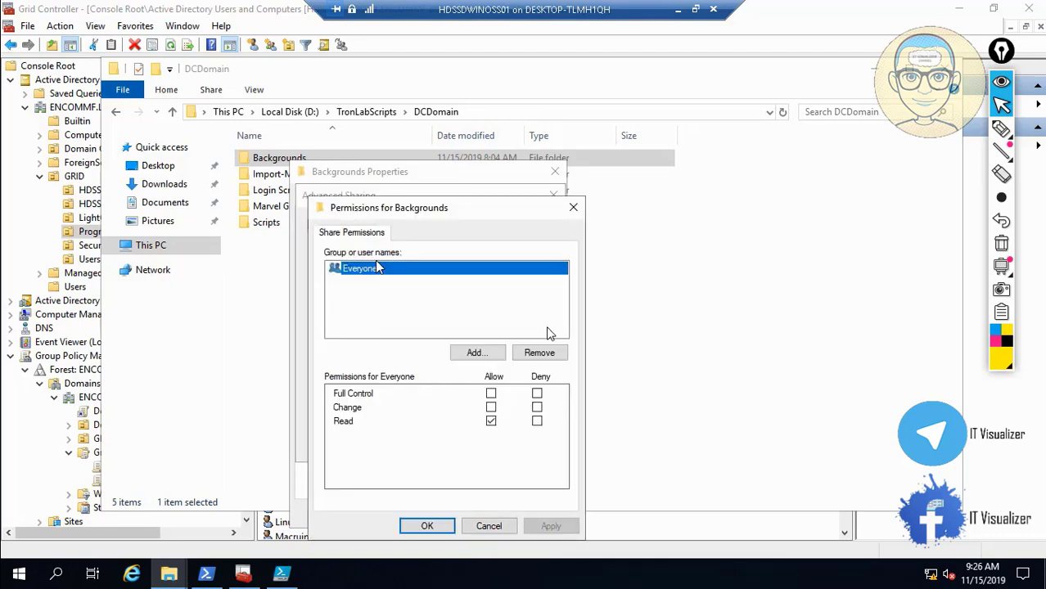
left_click(540, 353)
- Add ENCOMMF_All Grid, Domain Users and ENCOMMF_Users to the share permissions
left_click(481, 356)
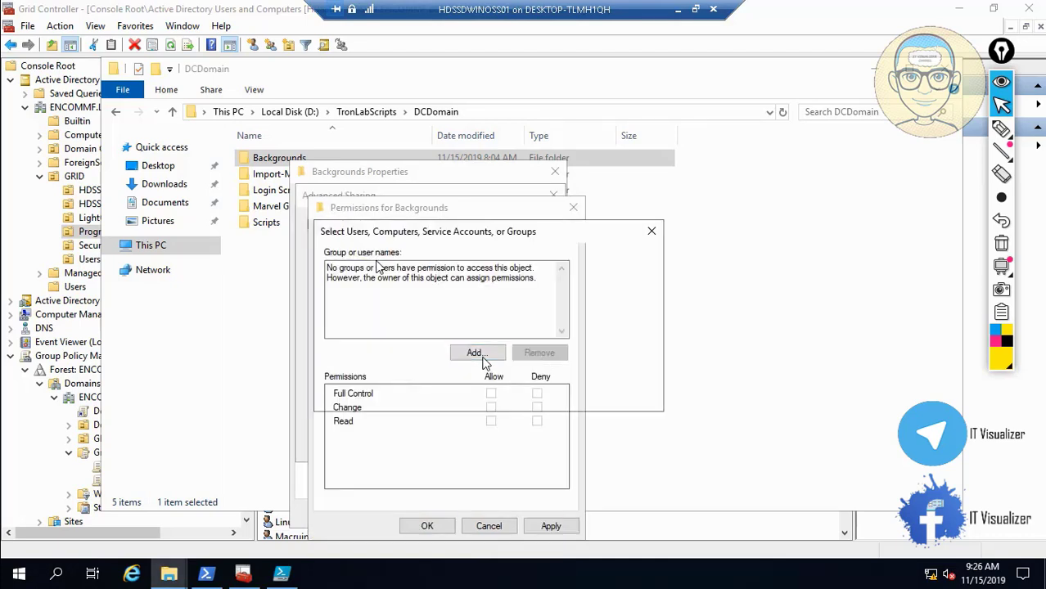
type("E")
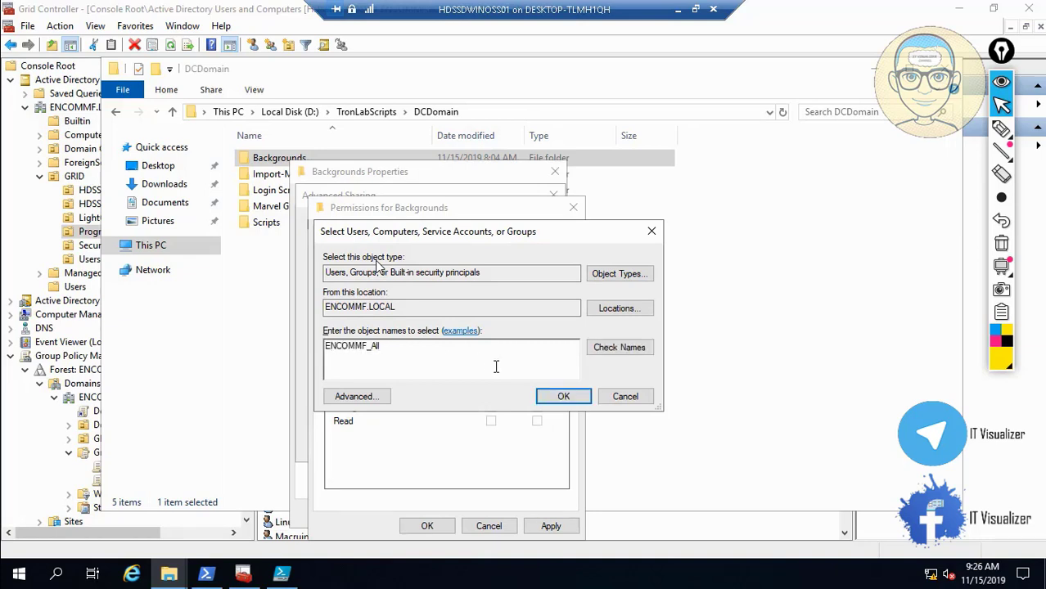
type("NCOMMF_All")
left_click(620, 347)
type(";Domain users")
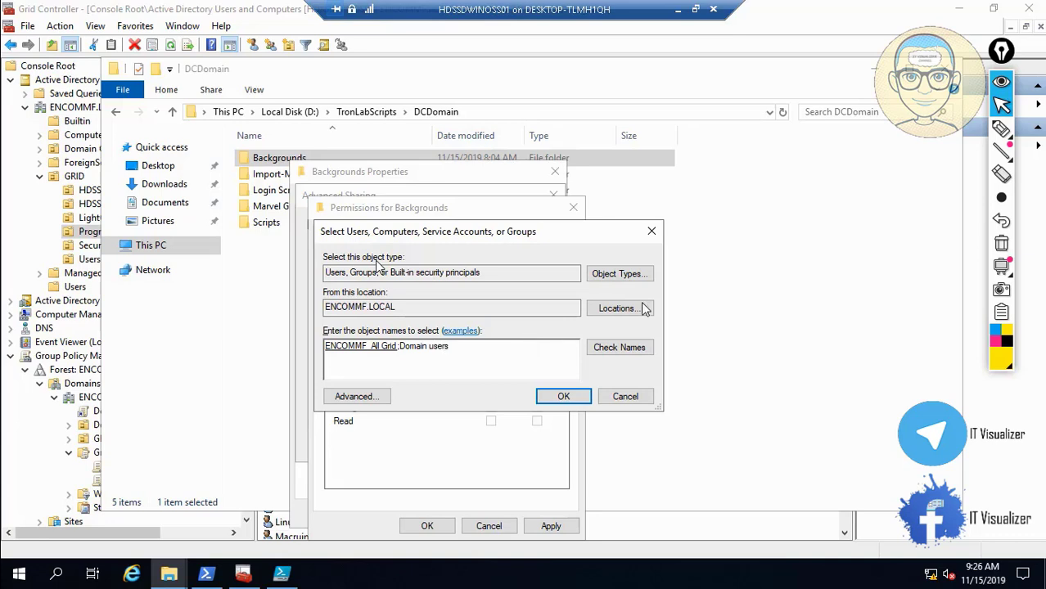
left_click(632, 347)
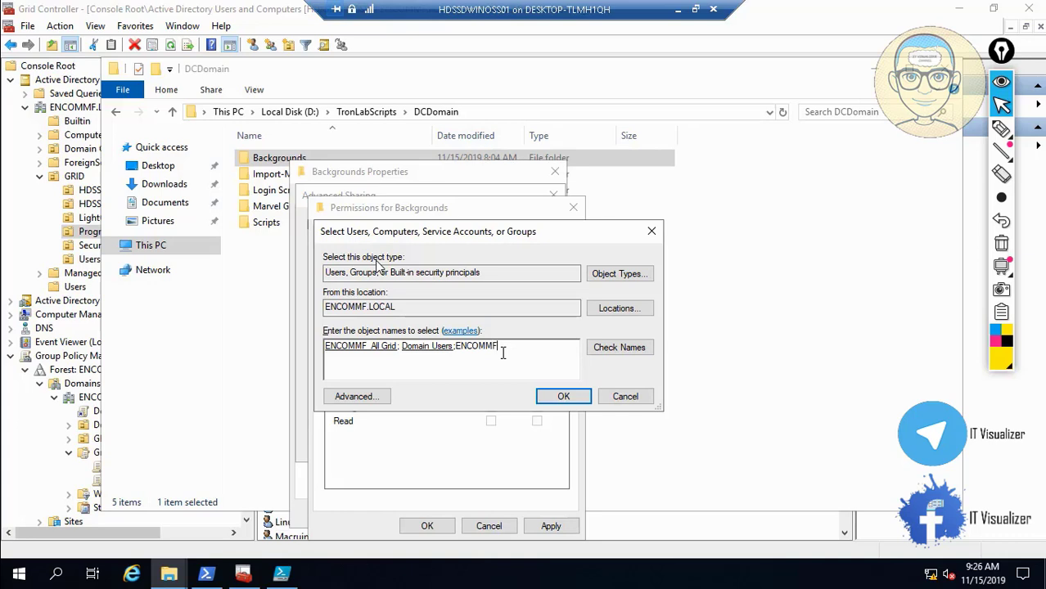
type("u")
left_click(565, 397)
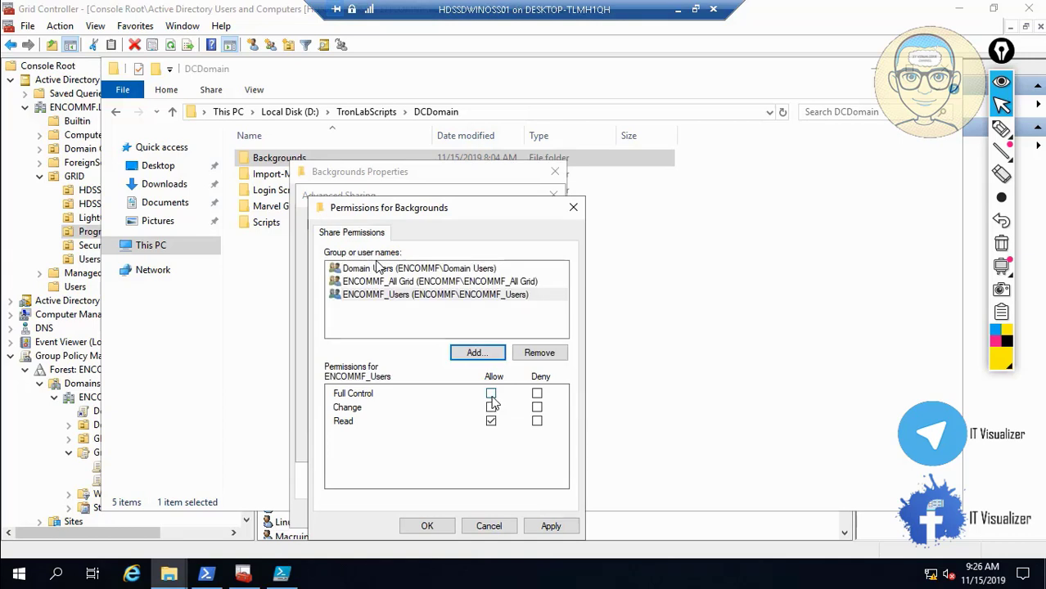
- Review the groups' share permissions, then apply and confirm the permission and sharing settings
left_click(429, 283)
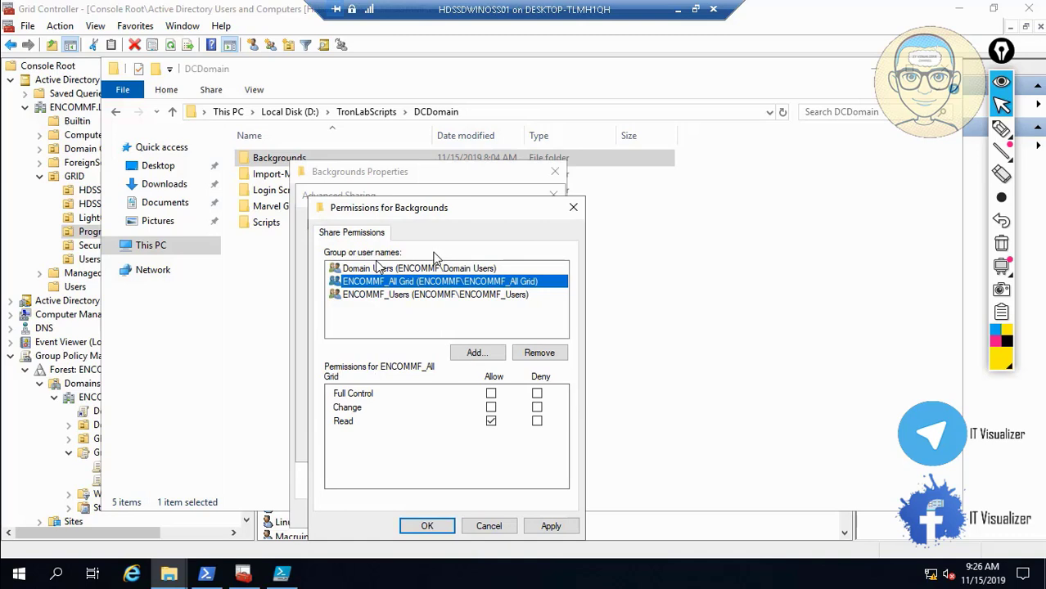
left_click(434, 268)
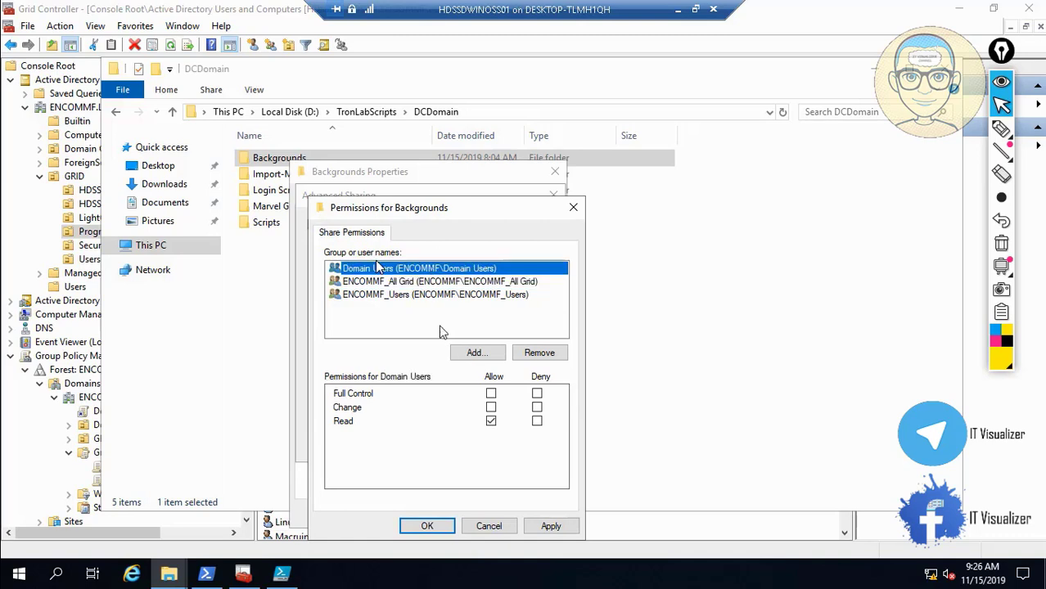
left_click(551, 527)
left_click(433, 529)
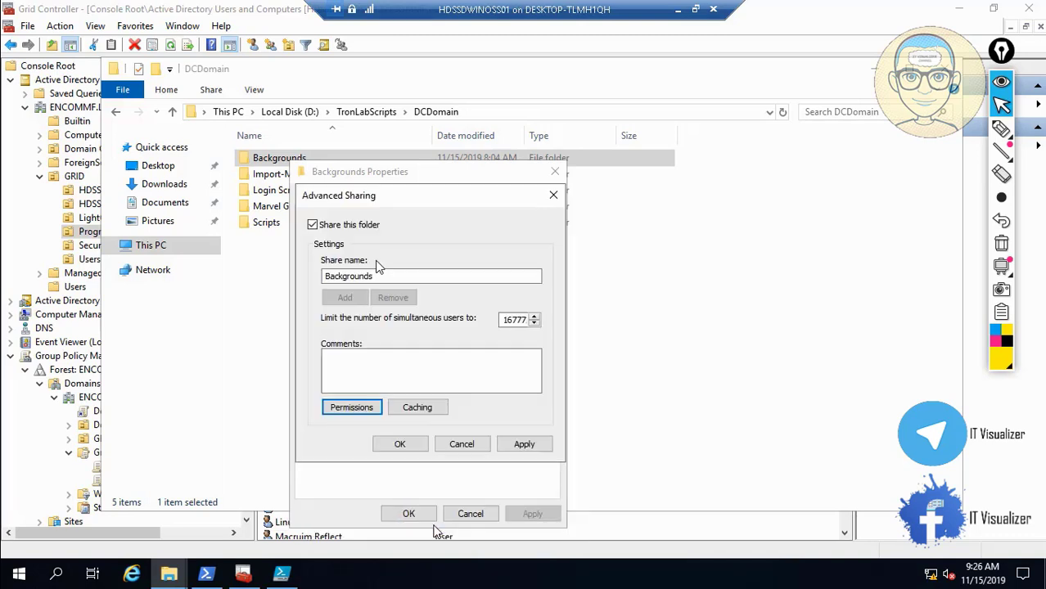
left_click(522, 443)
left_click(399, 445)
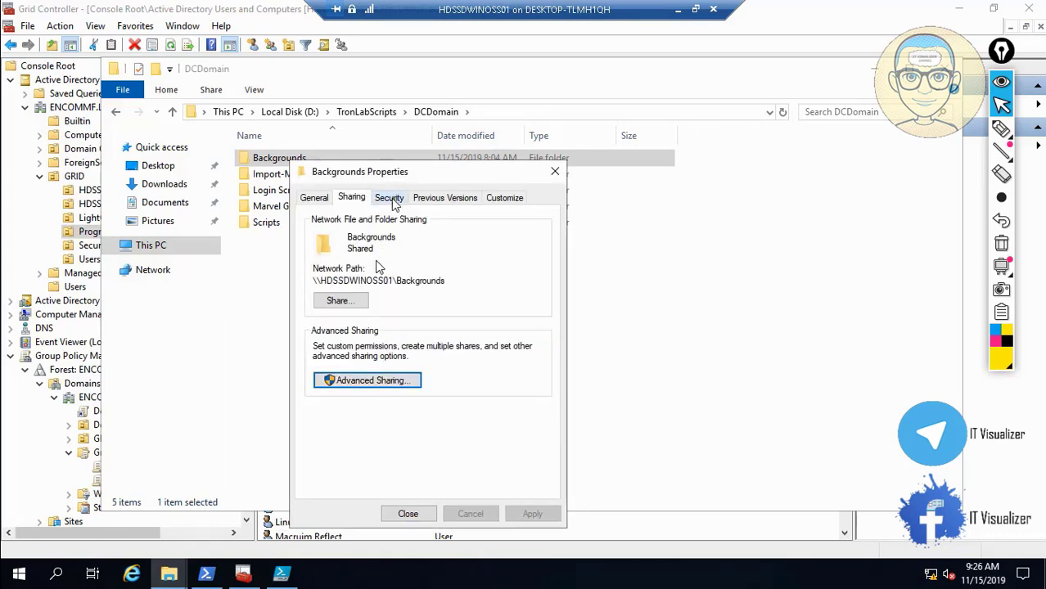
left_click(391, 200)
- Add ENCOMMF_All Grid, Domain Users and ENCOMMF_Users to the Backgrounds security permissions
left_click(496, 327)
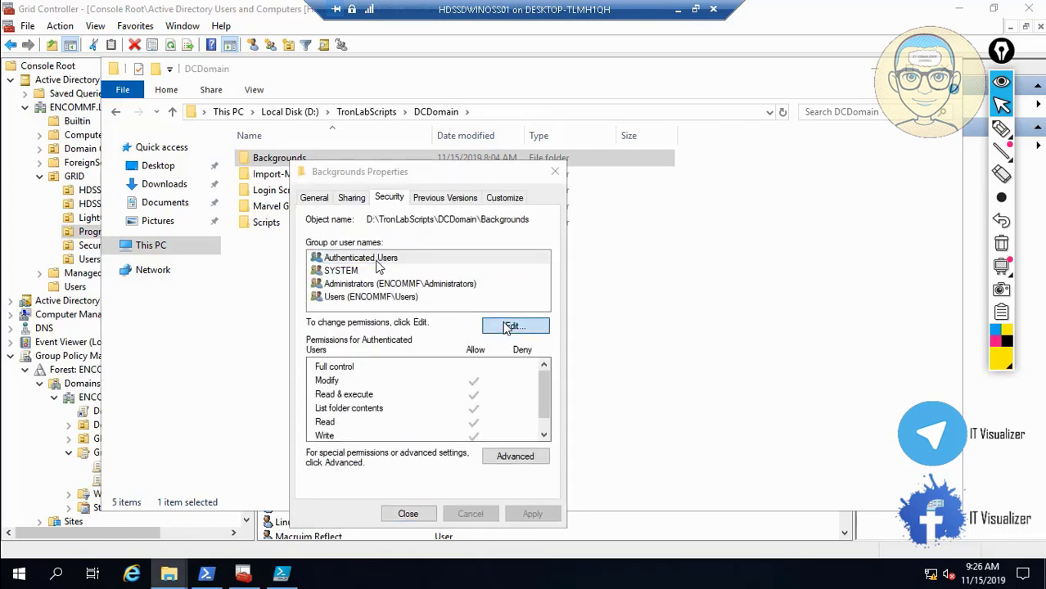
left_click(480, 391)
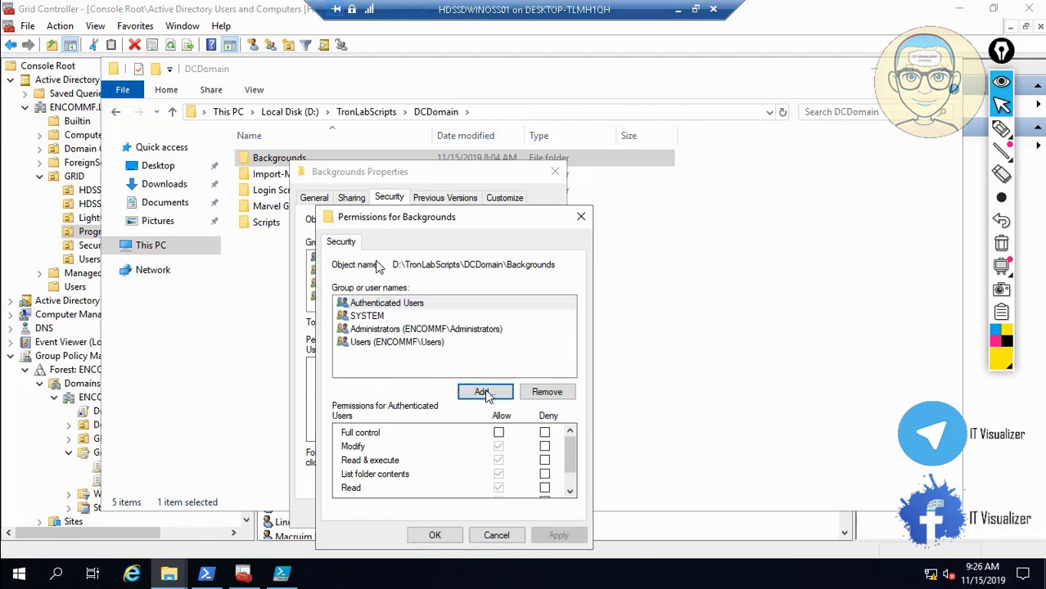
type("ENCOMMF_Al")
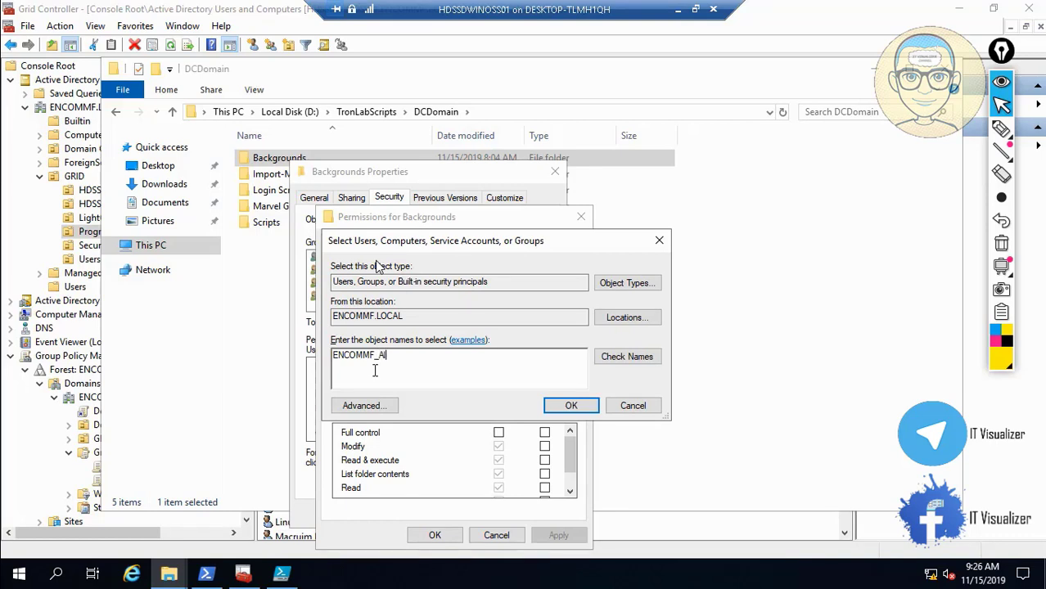
type("l Grid;Domain users")
left_click(621, 356)
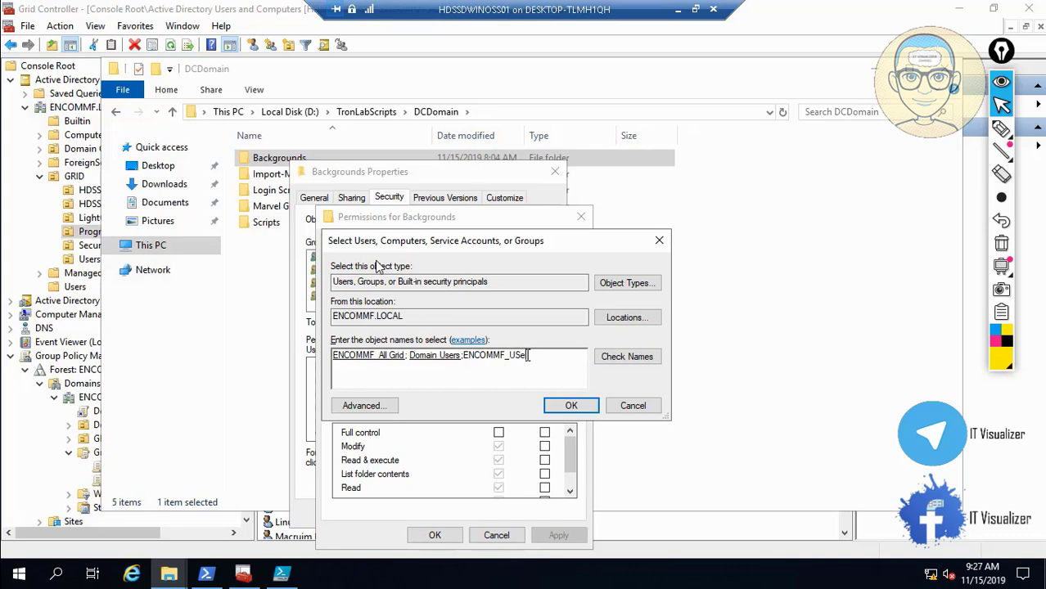
left_click(621, 356)
left_click(573, 406)
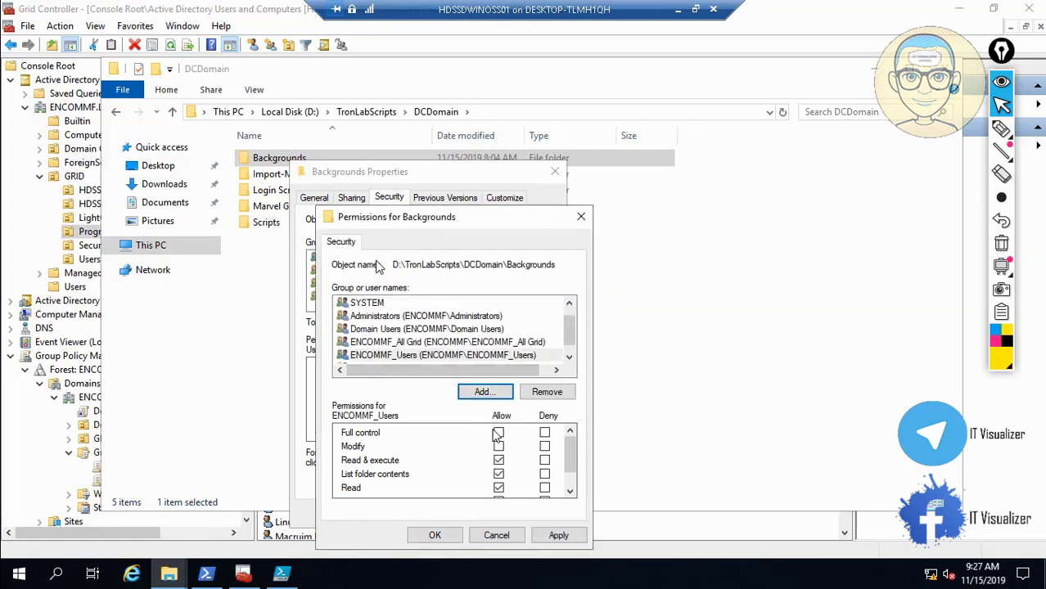
- Grant ENCOMMF_Users full control, review the groups' permissions, apply, and close Properties
left_click(499, 434)
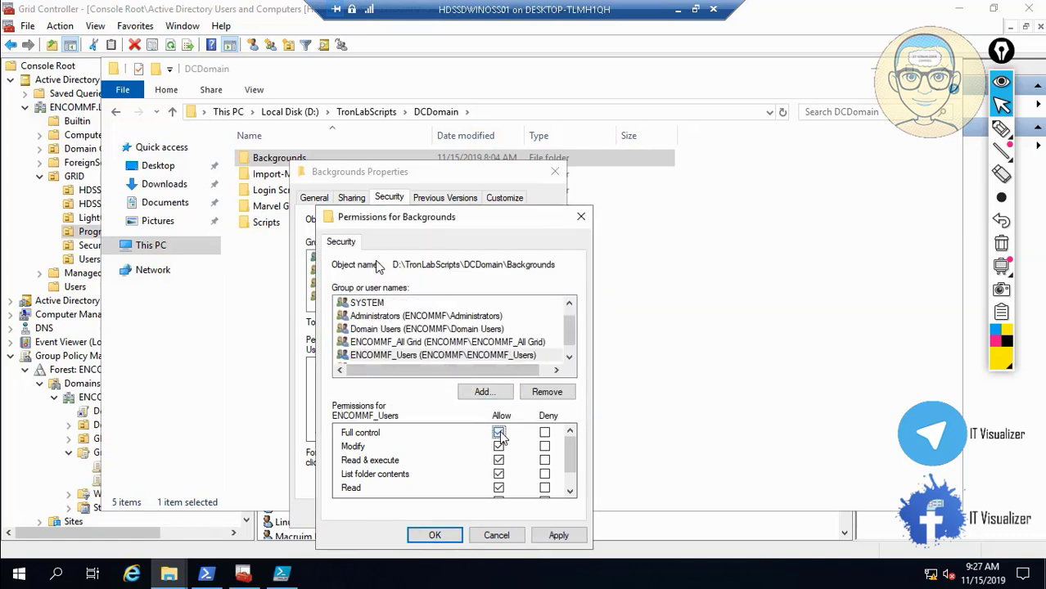
left_click(443, 348)
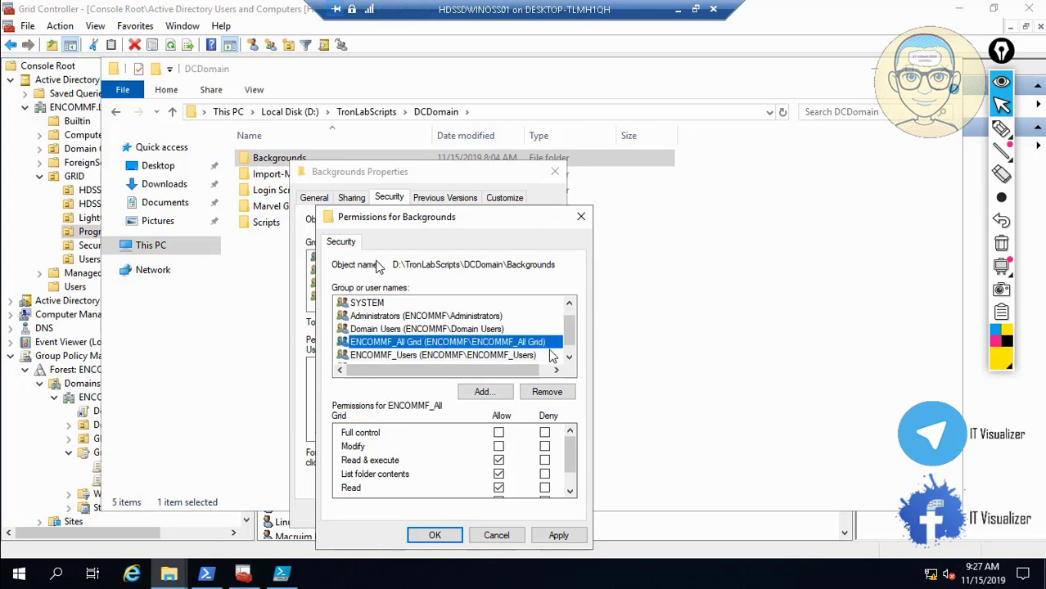
left_click(565, 358)
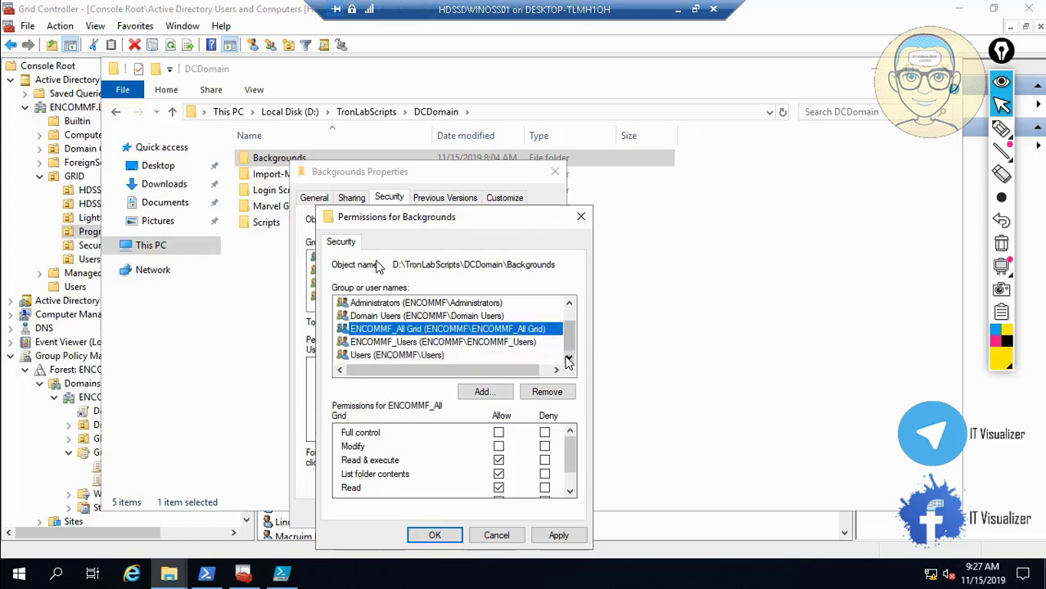
left_click(497, 344)
left_click(483, 330)
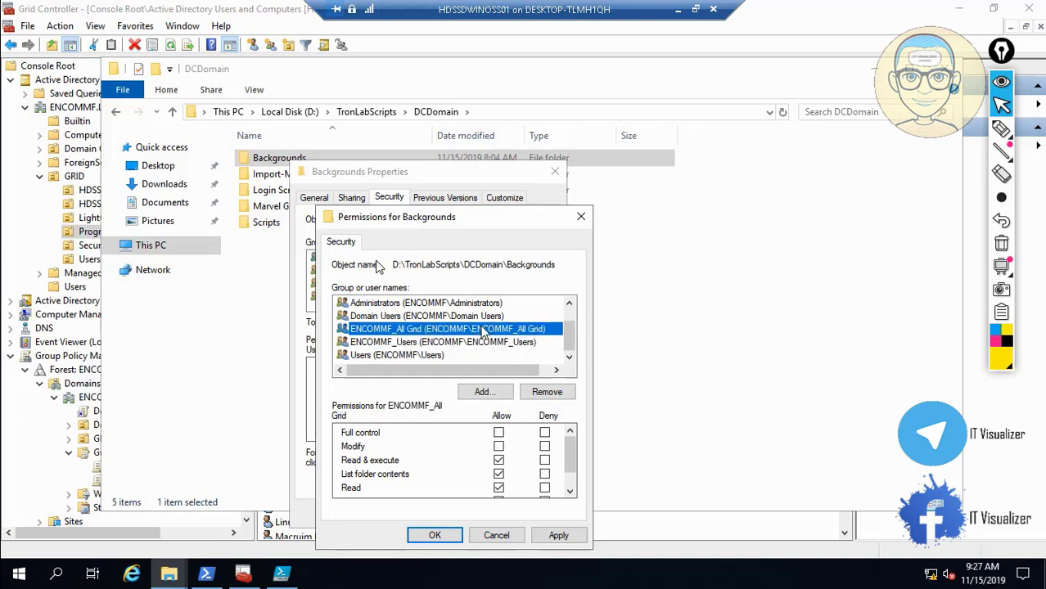
left_click(558, 536)
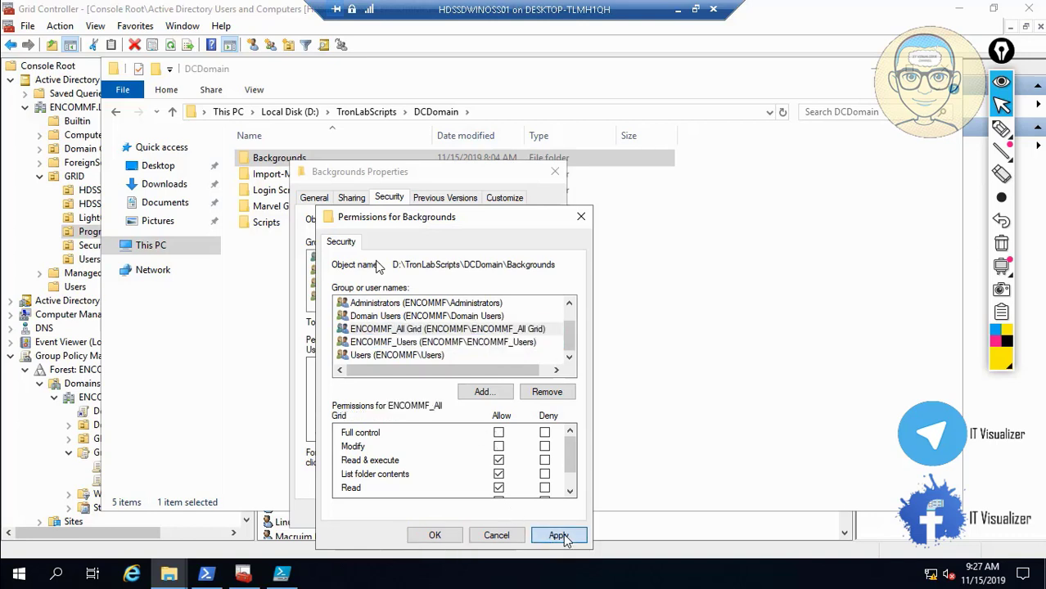
left_click(450, 540)
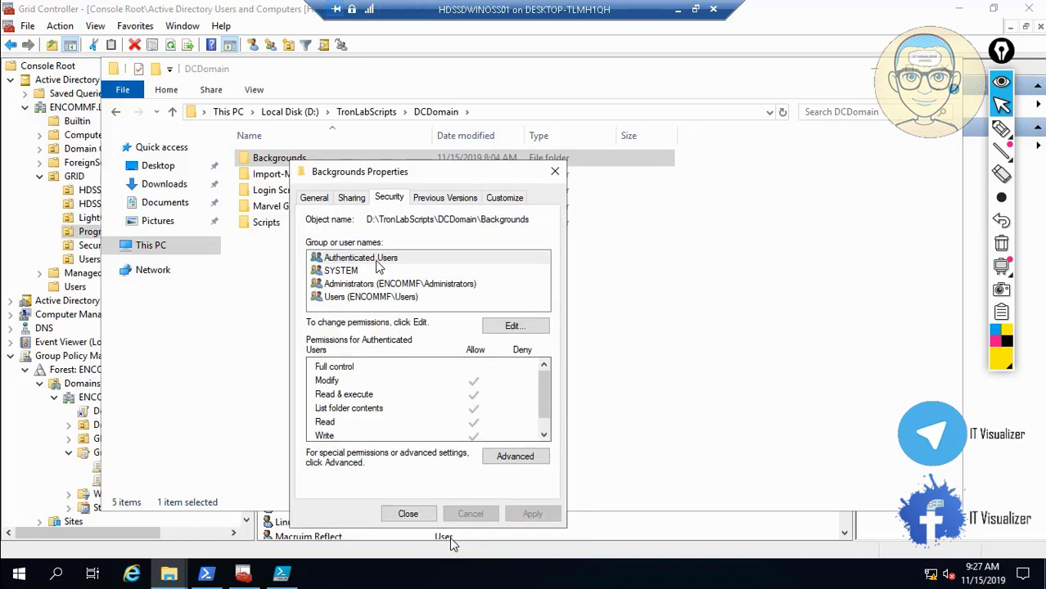
left_click(415, 514)
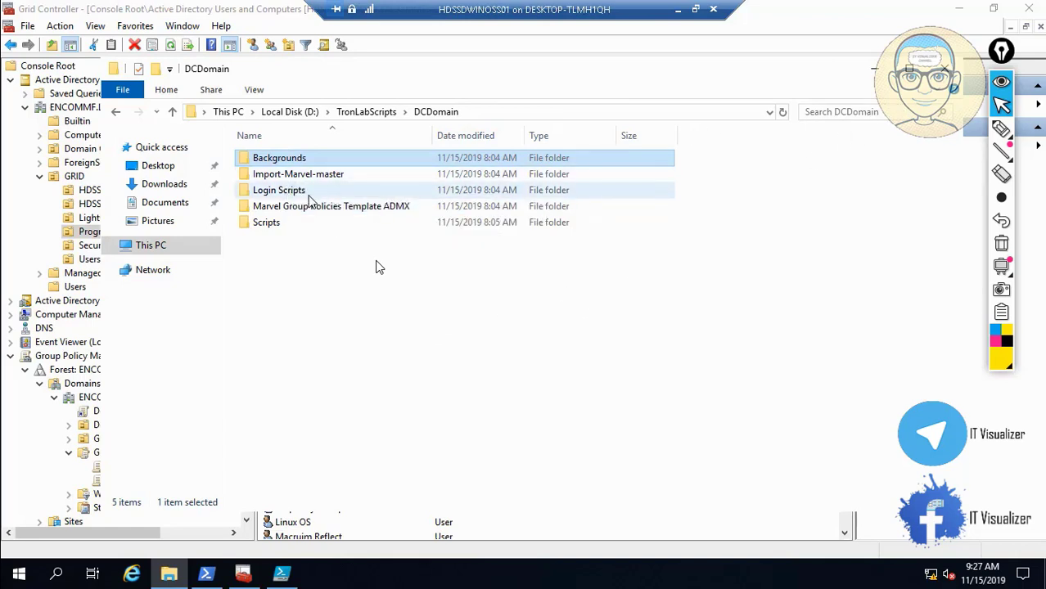
- Open Login Scripts and review MyComputer.bat in Notepad, then close Notepad
double_click(299, 190)
left_click(286, 164)
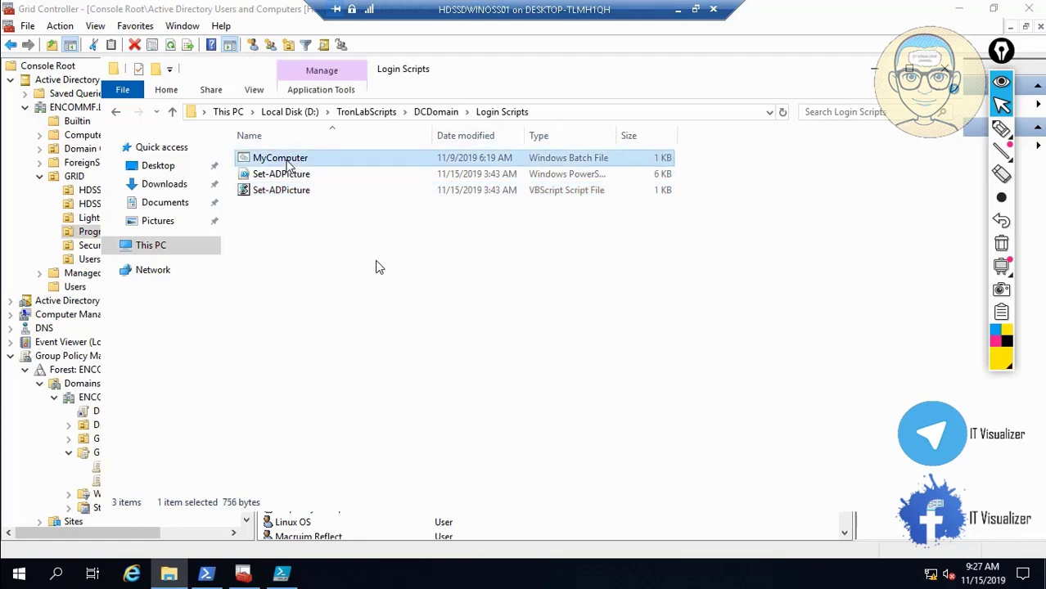
right_click(286, 163)
left_click(324, 188)
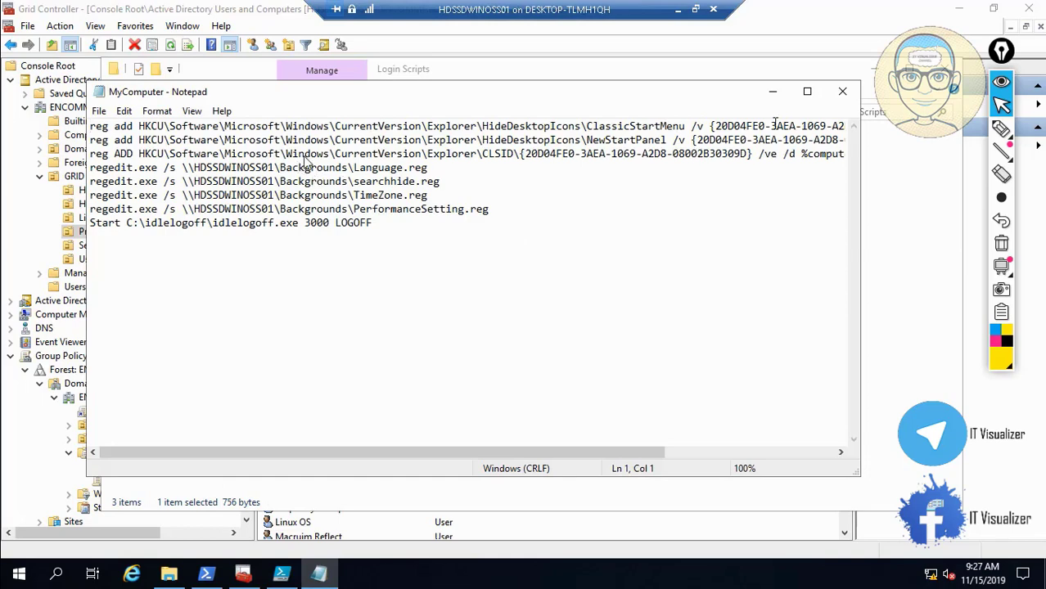
left_click(842, 91)
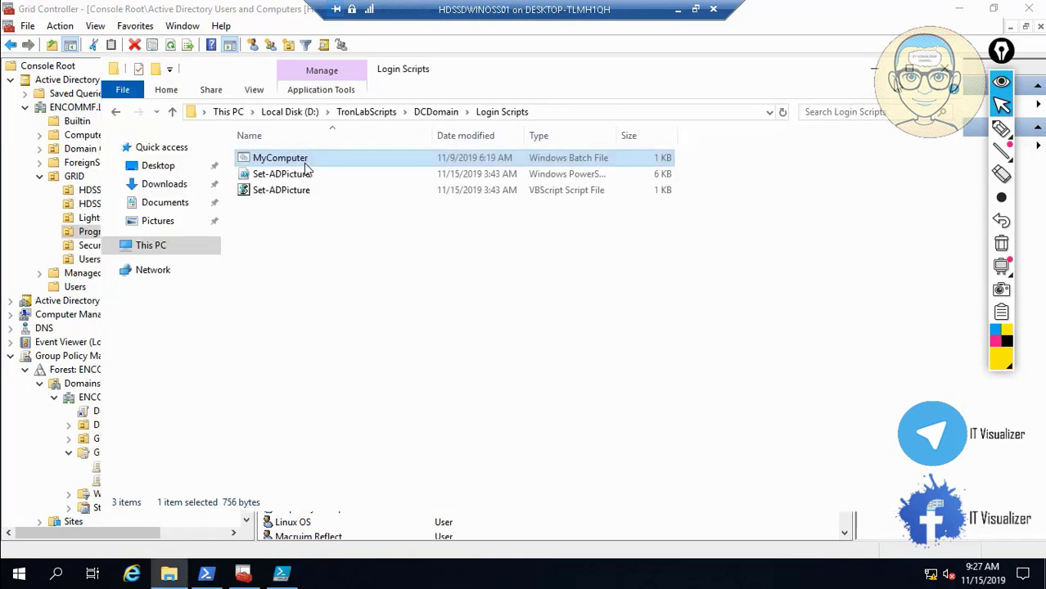
- Close the Login Scripts window and select every user in the Programs OU
left_click(947, 72)
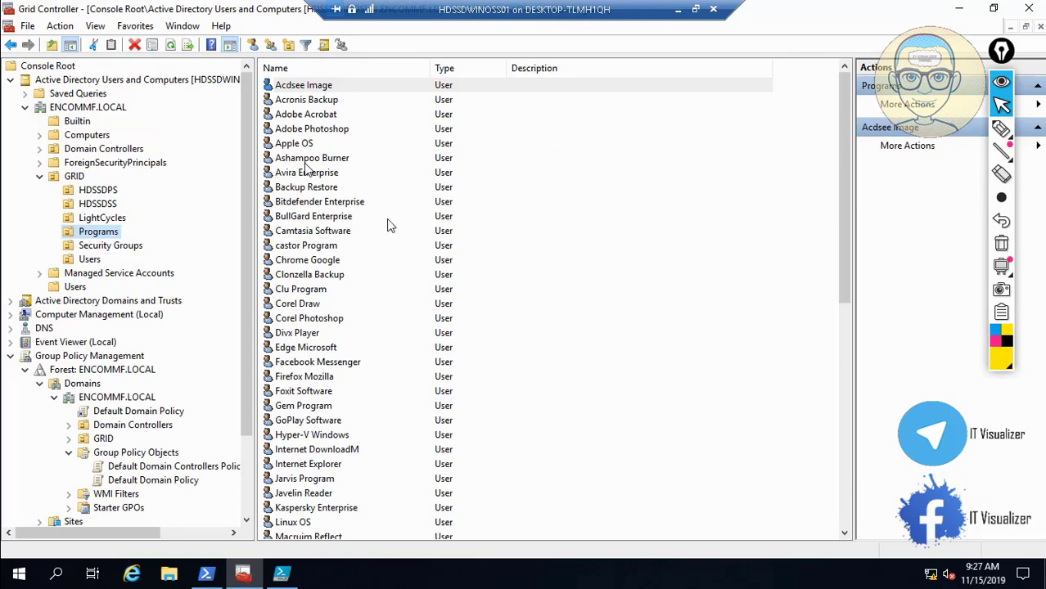
left_click(325, 90)
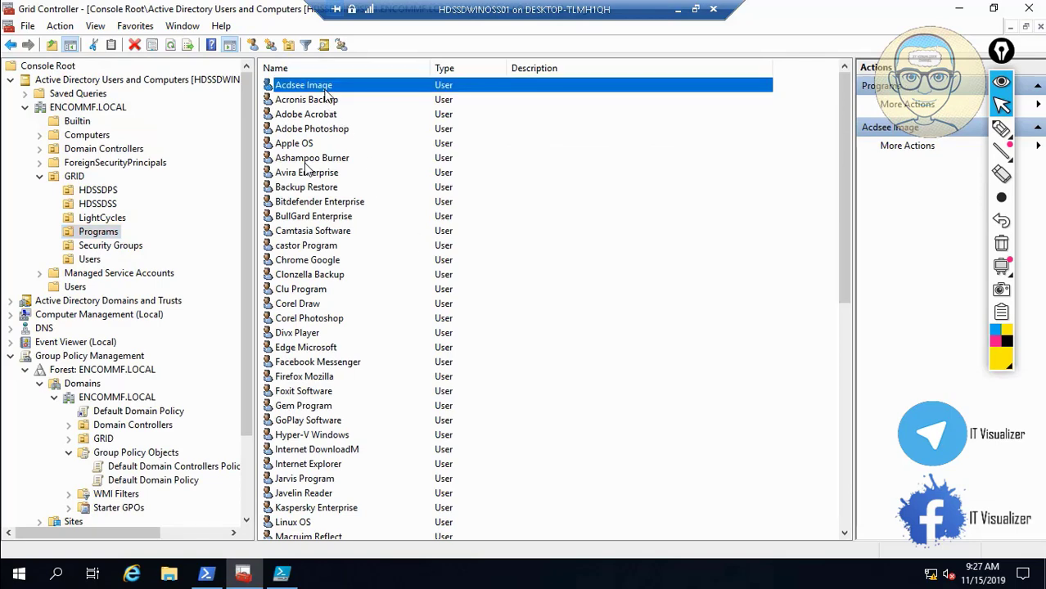
key("ctrl+a")
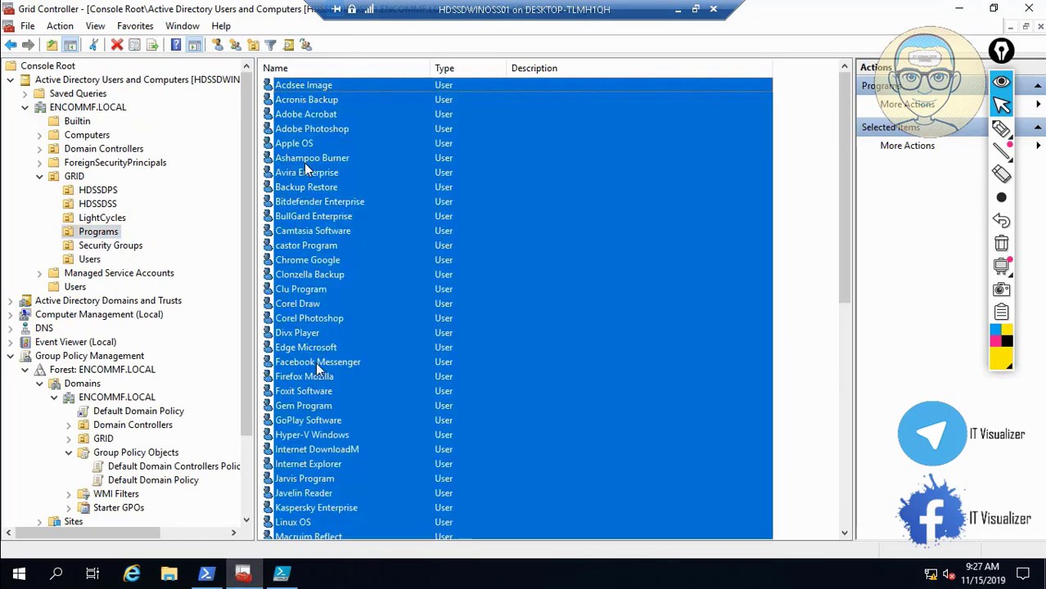
- Browse to \\encommf.local\SYSVOL\ENCOMMF.LOCAL\scripts in File Explorer
right_click(18, 574)
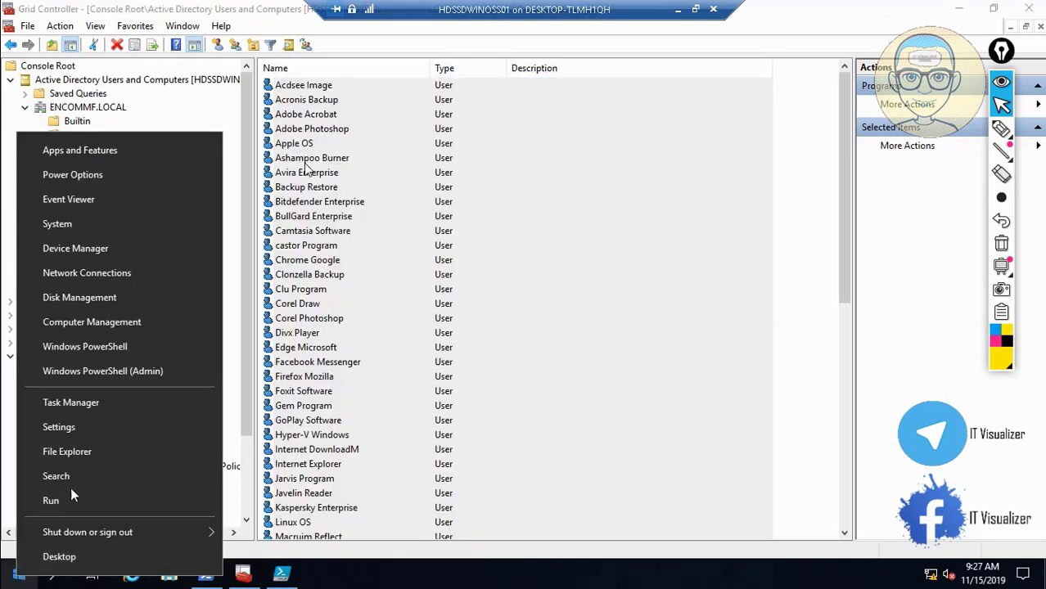
left_click(76, 502)
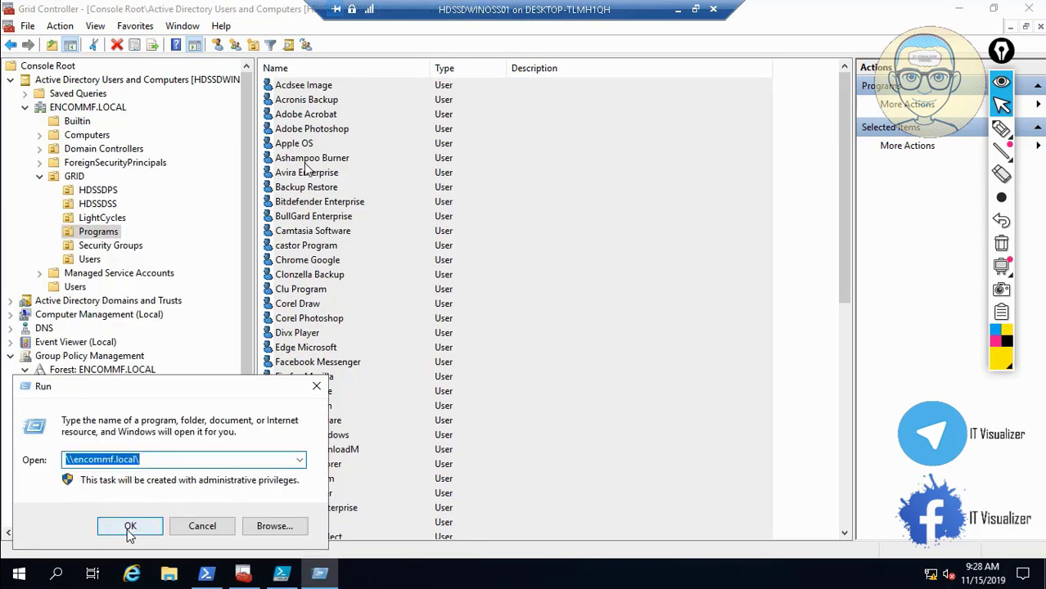
left_click(128, 530)
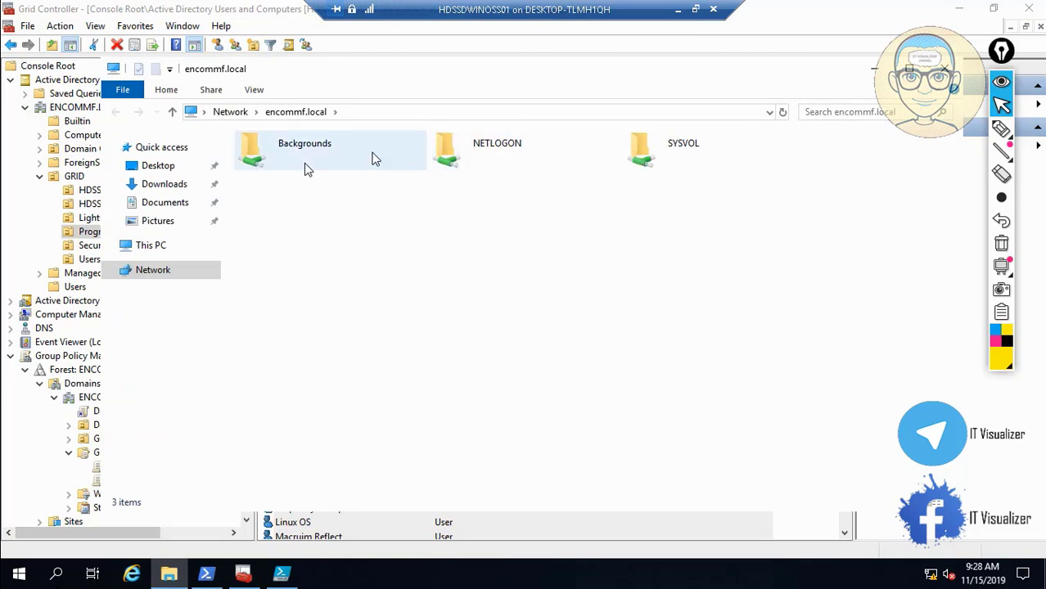
double_click(655, 148)
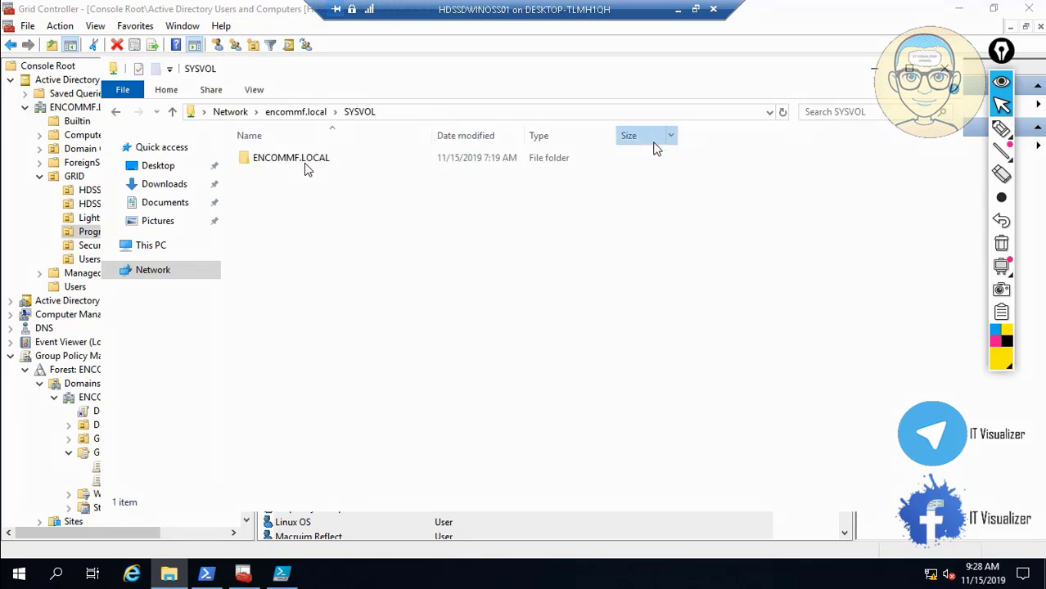
double_click(305, 166)
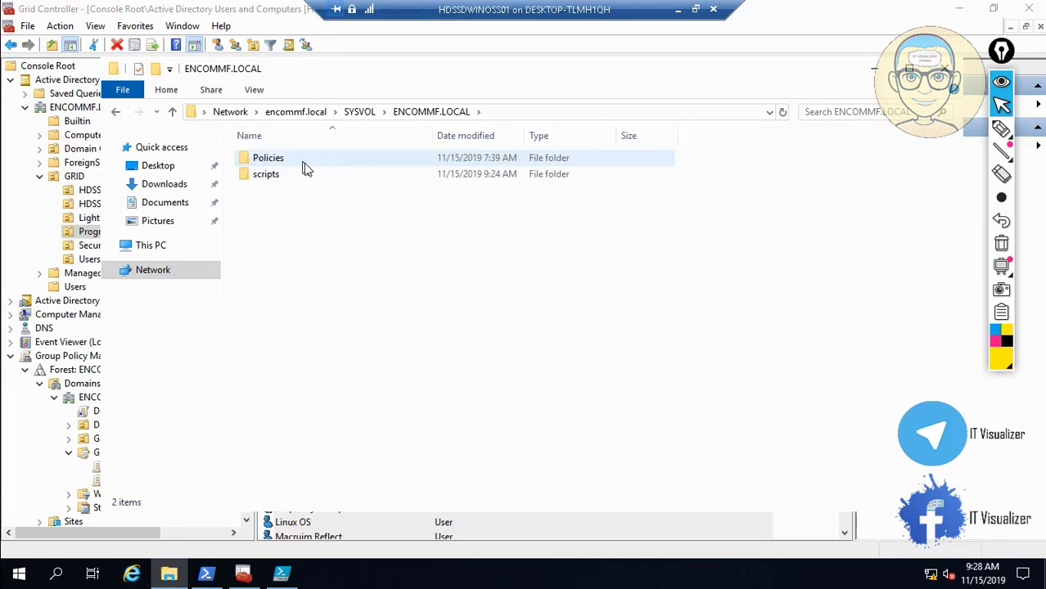
double_click(280, 175)
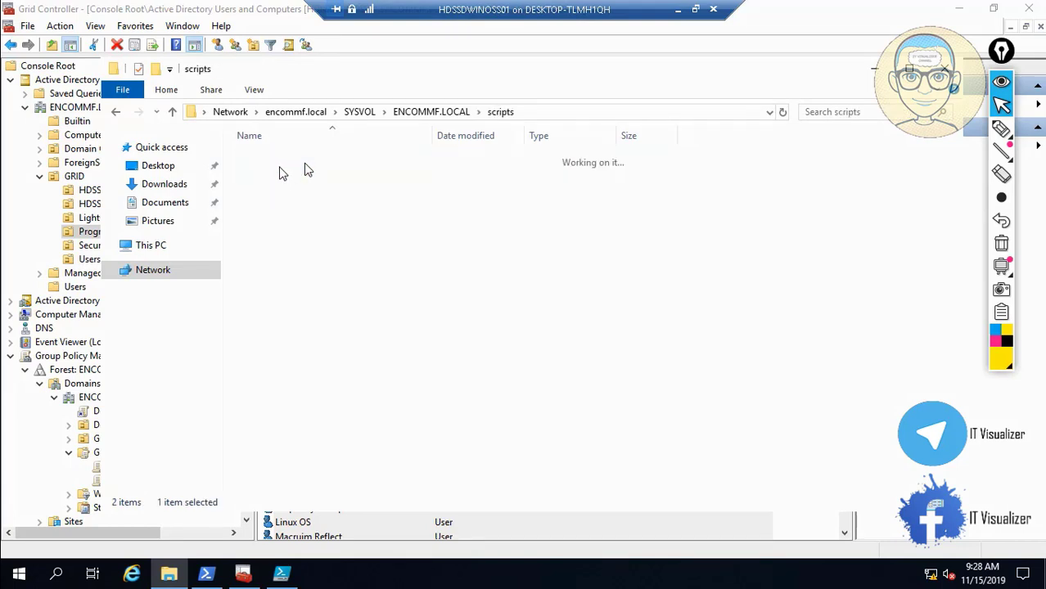
- Copy the MyComputer batch file's name to the clipboard
right_click(302, 162)
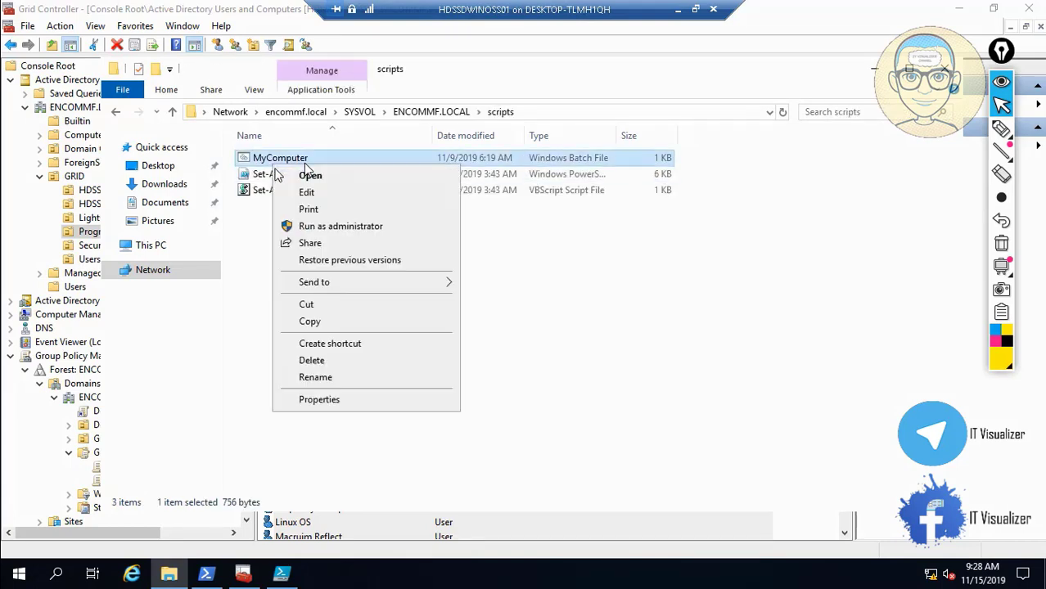
left_click(374, 384)
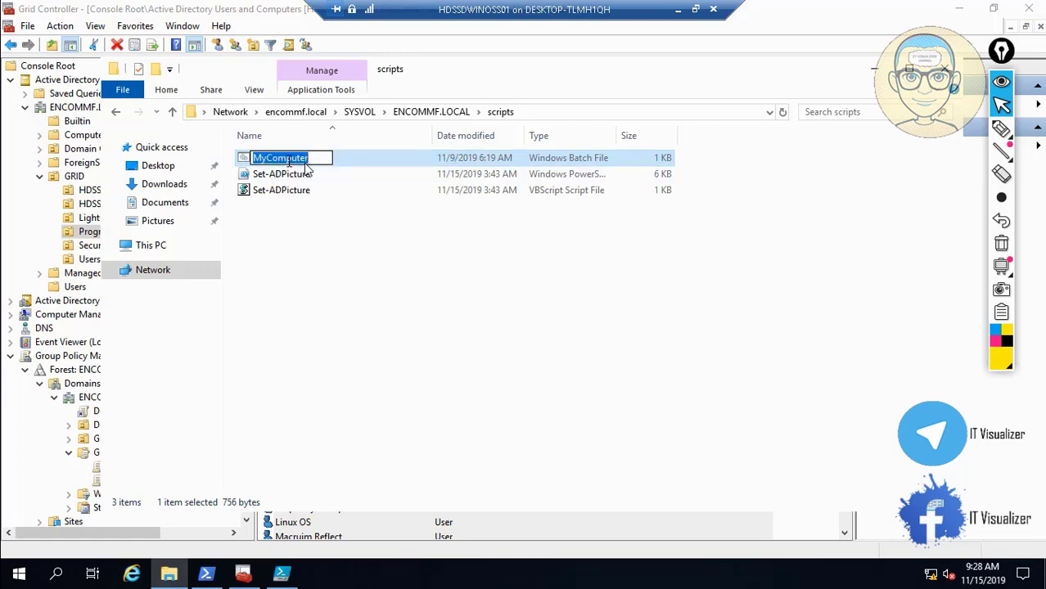
right_click(287, 152)
left_click(331, 205)
- Set MyComputer.bat as the logon script for all selected Programs OU users
key("alt+Tab")
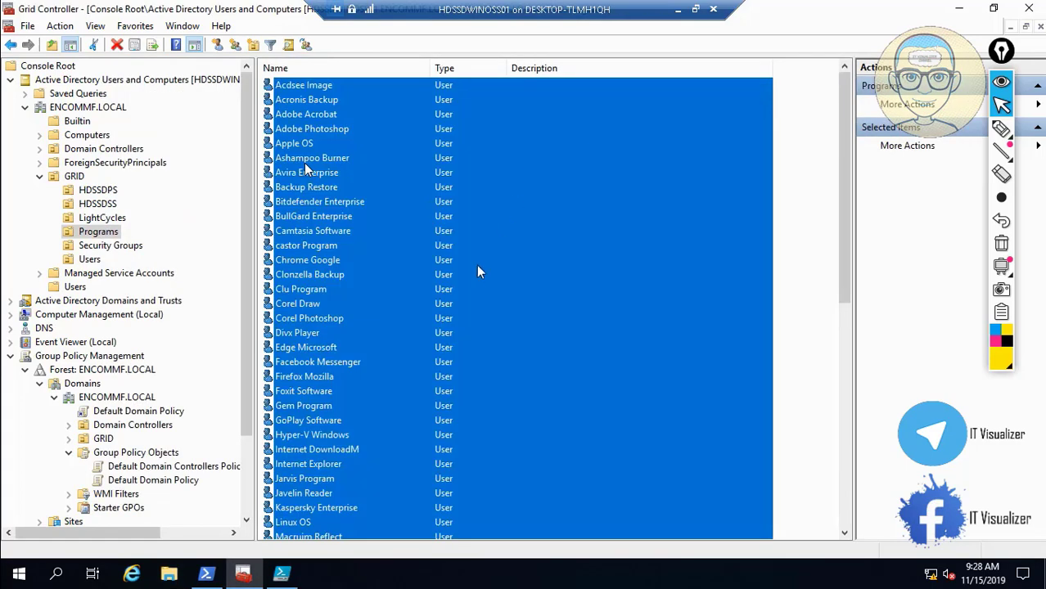
right_click(306, 285)
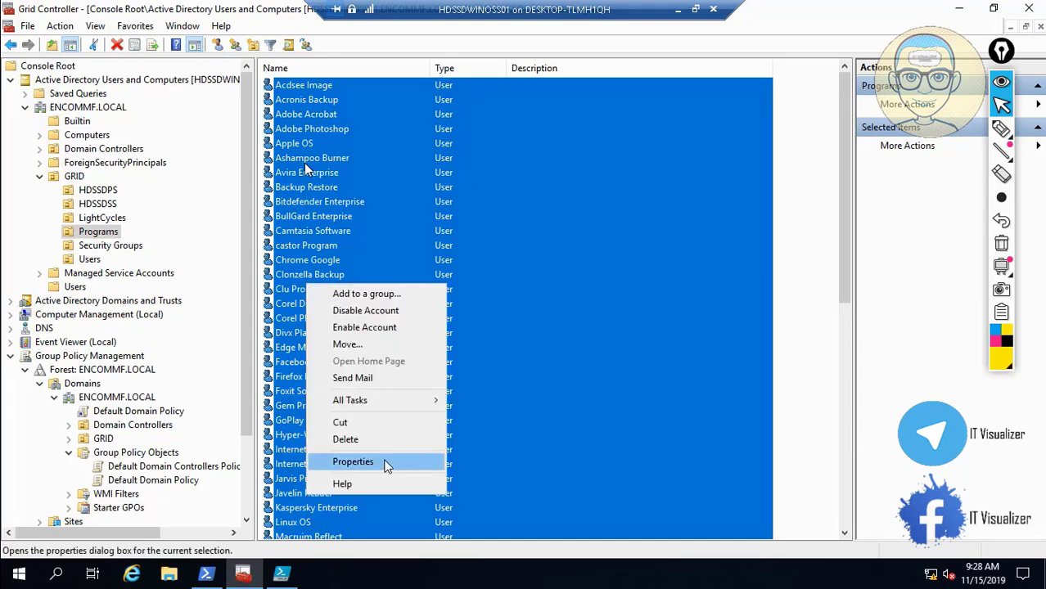
left_click(388, 465)
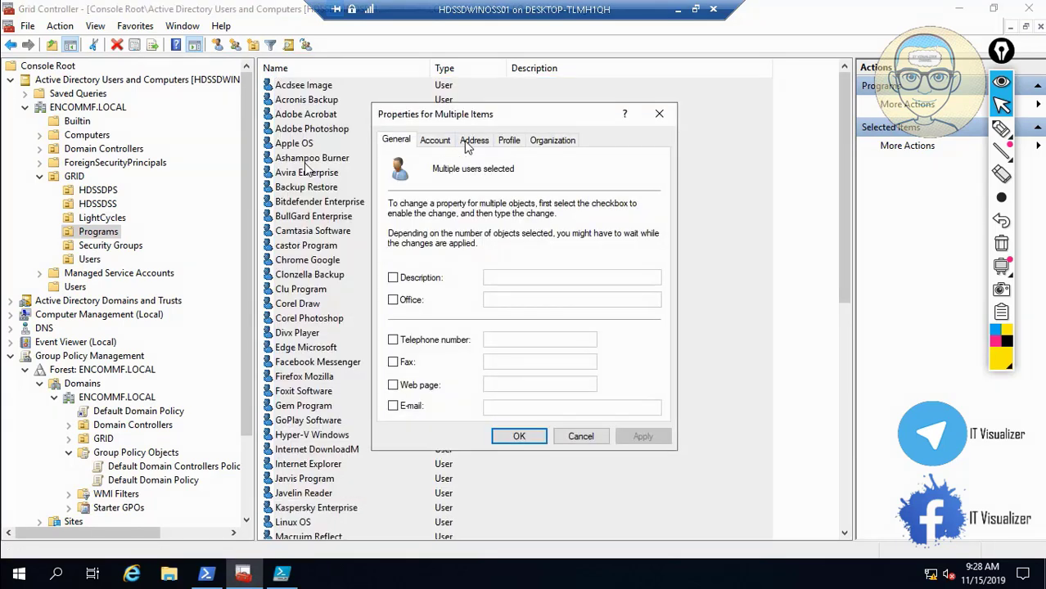
left_click(510, 140)
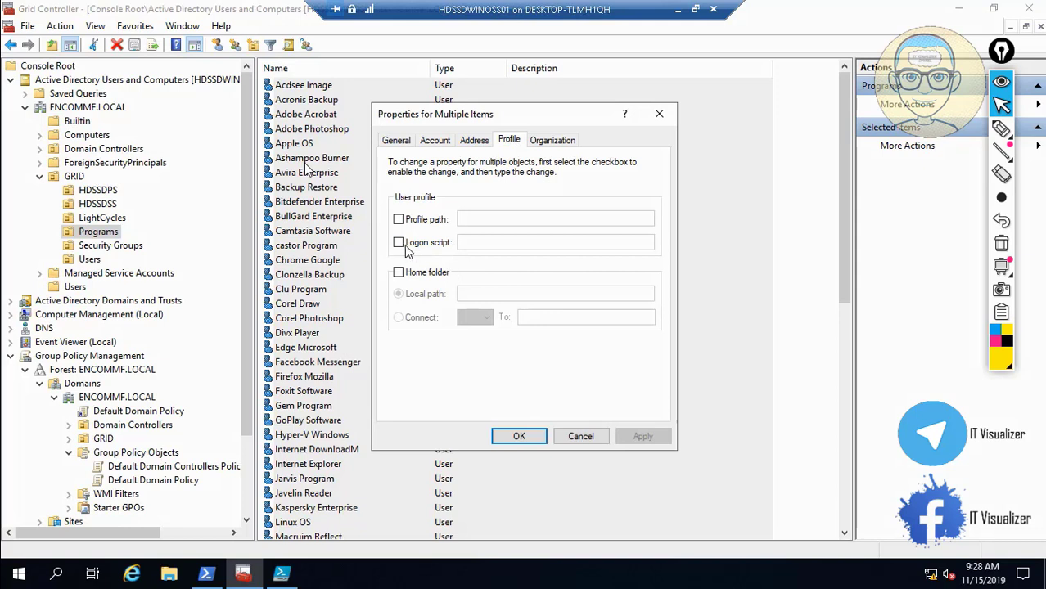
left_click(398, 242)
left_click(463, 241)
type("MyComputer.bat")
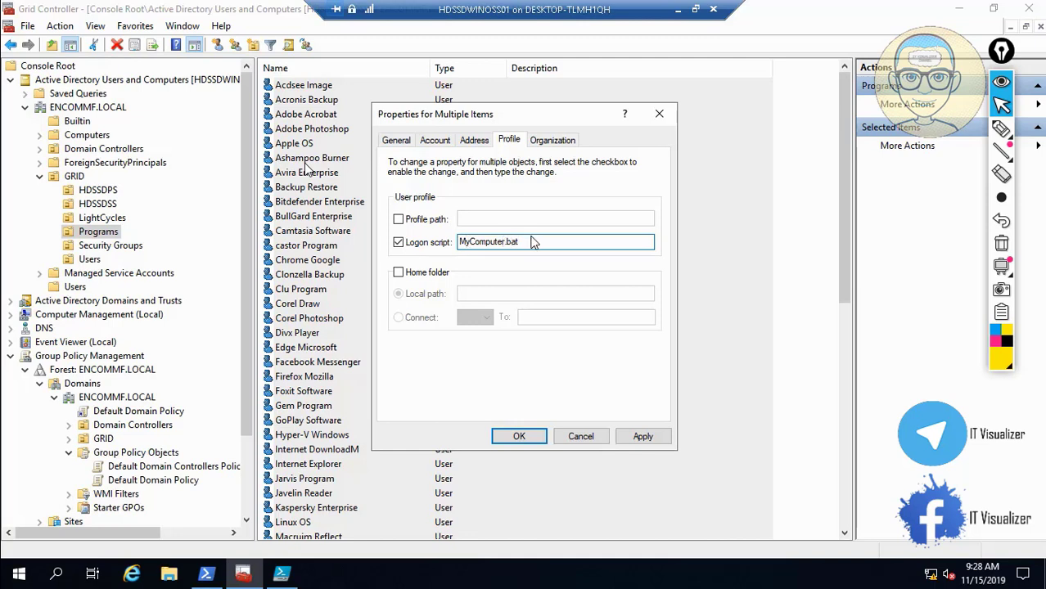
left_click_drag(529, 242, 413, 242)
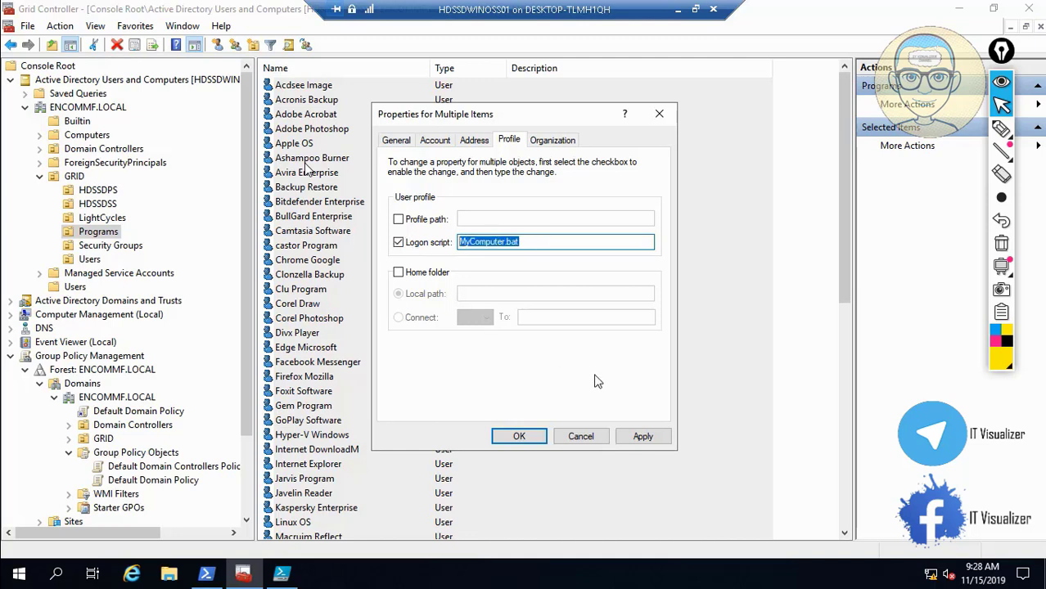
left_click(642, 437)
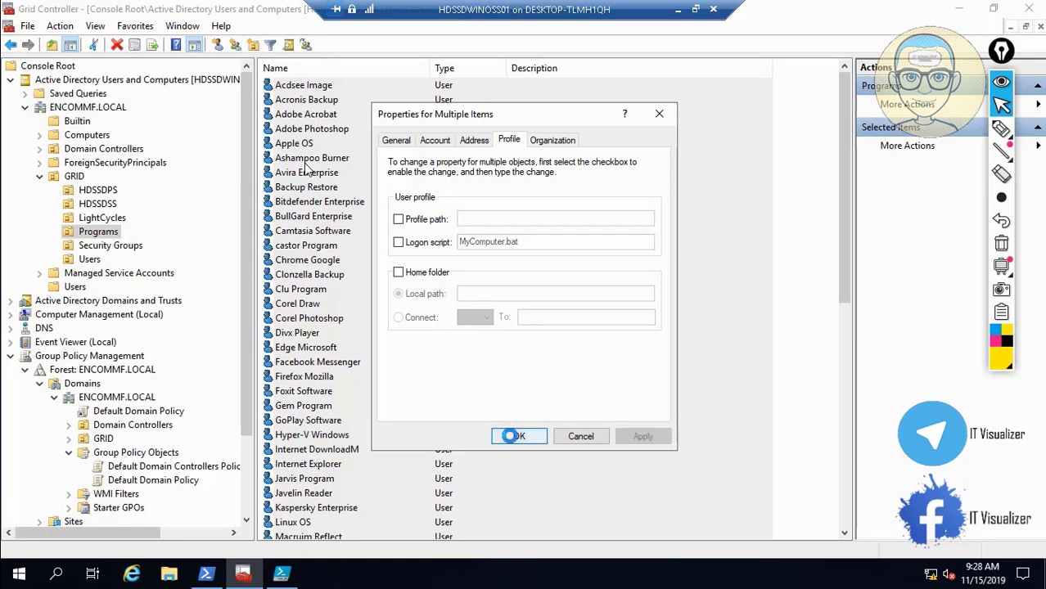
left_click(515, 437)
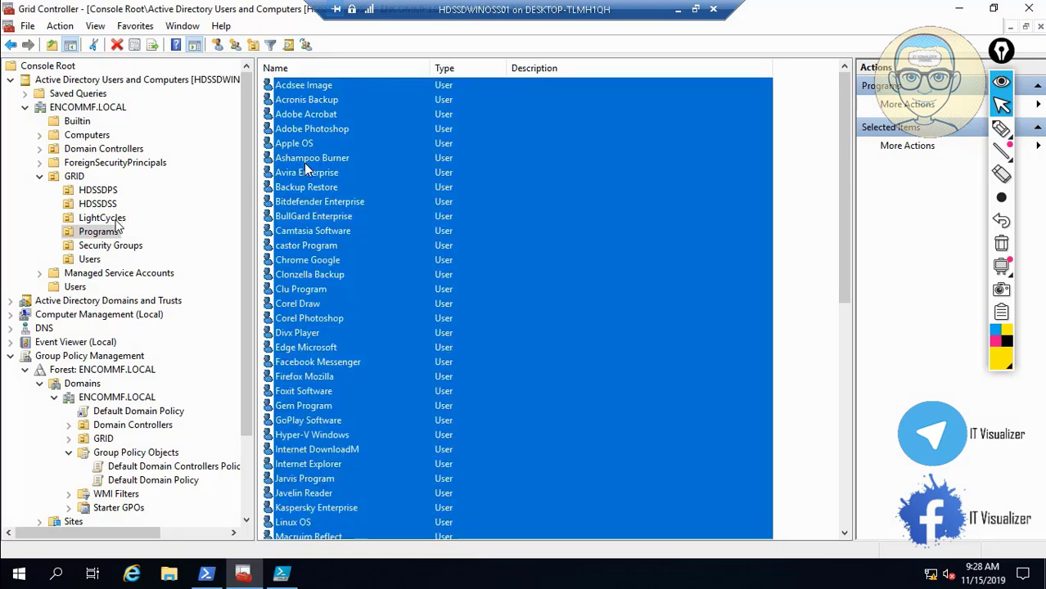
- Select all eight Users OU accounts and paste MyComputer.bat as their logon script
left_click(92, 259)
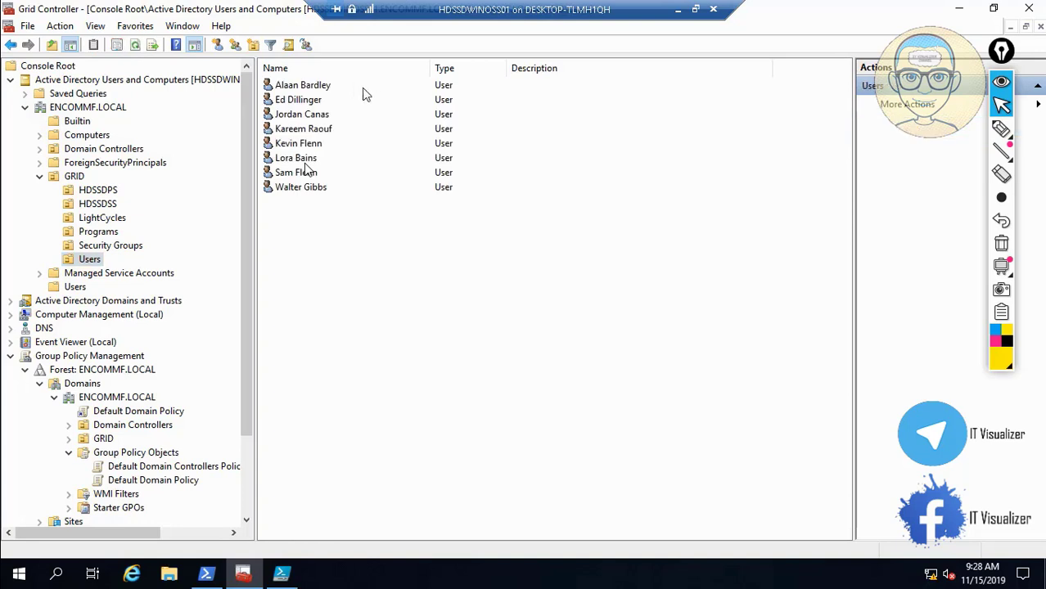
left_click(339, 86)
key("ctrl+a")
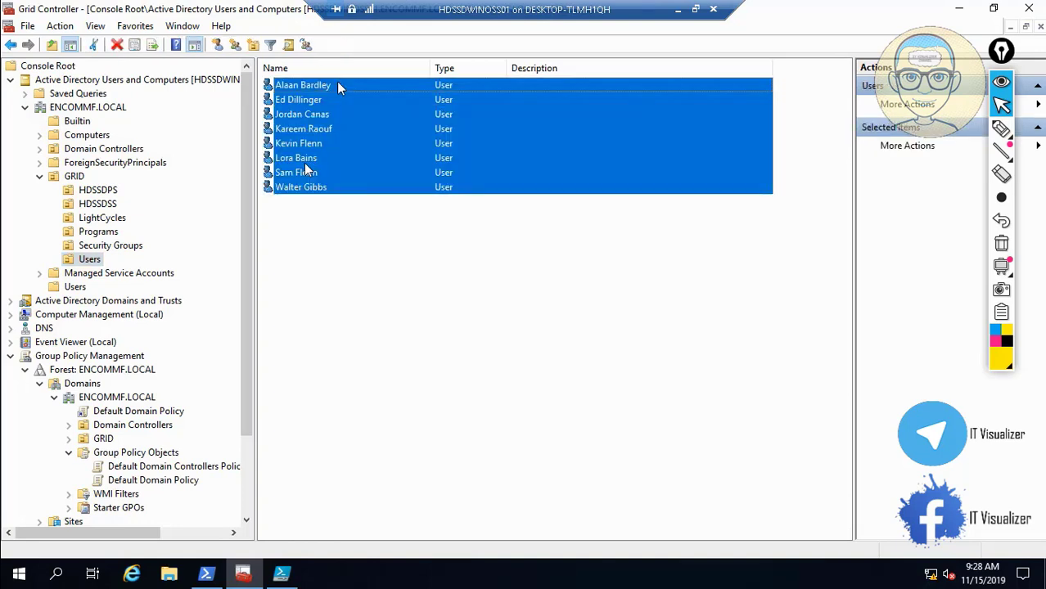
right_click(329, 84)
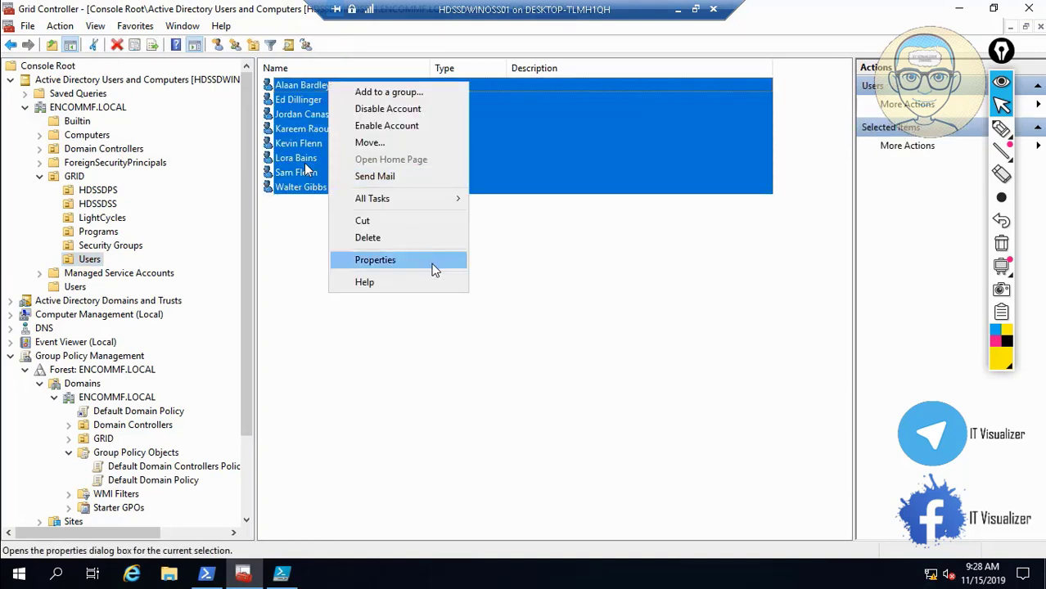
left_click(426, 259)
left_click(503, 142)
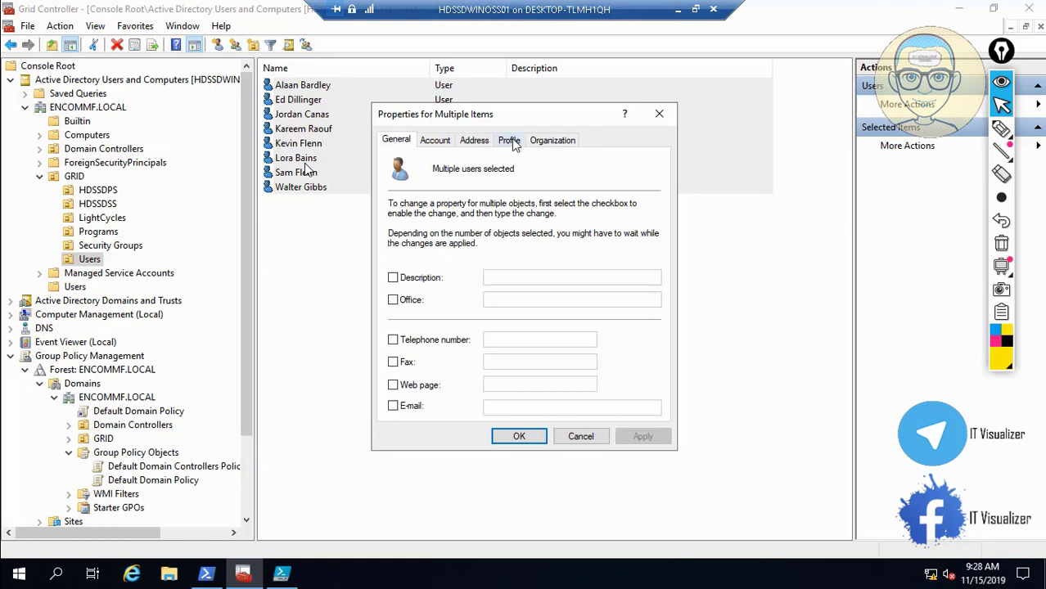
left_click(399, 243)
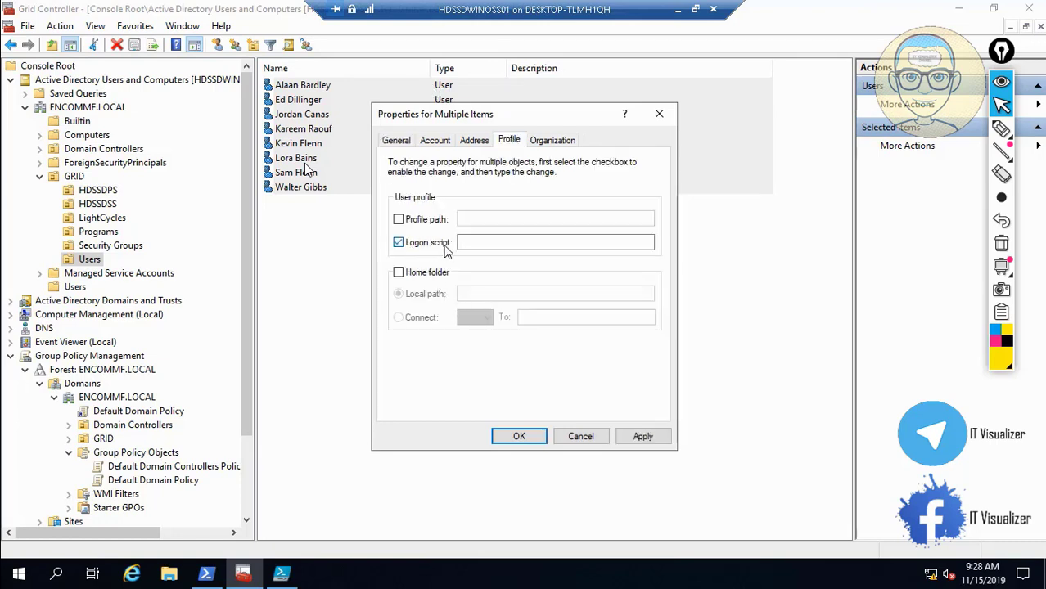
left_click(460, 243)
key("ctrl+v")
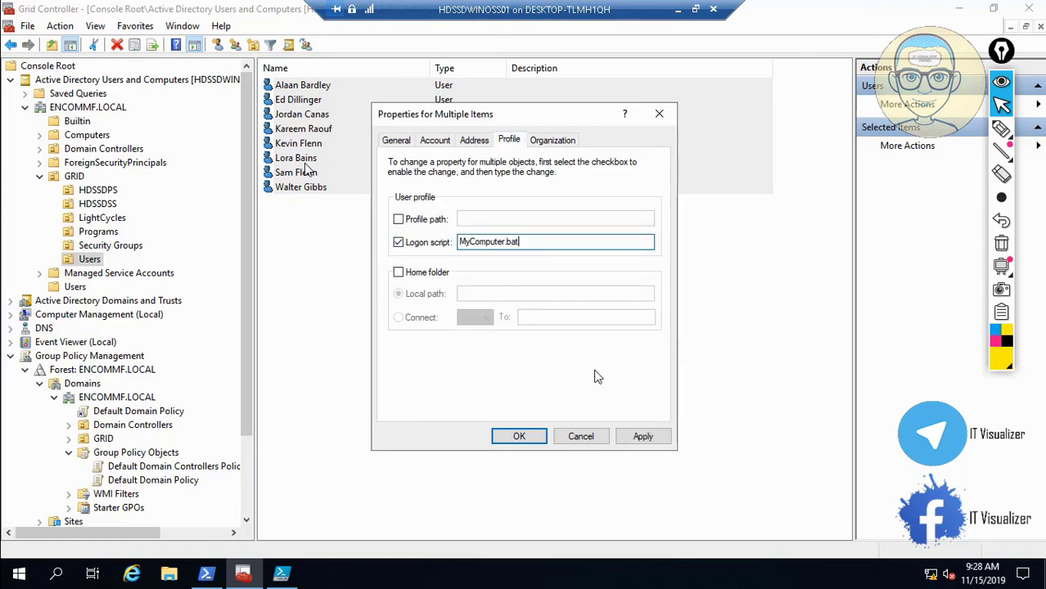
left_click(643, 437)
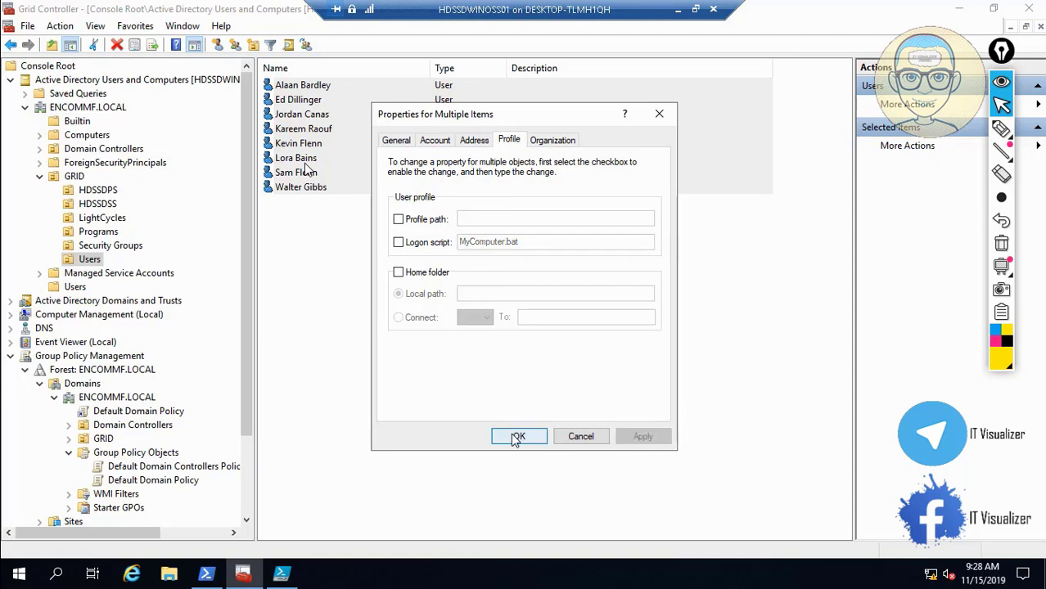
left_click(515, 436)
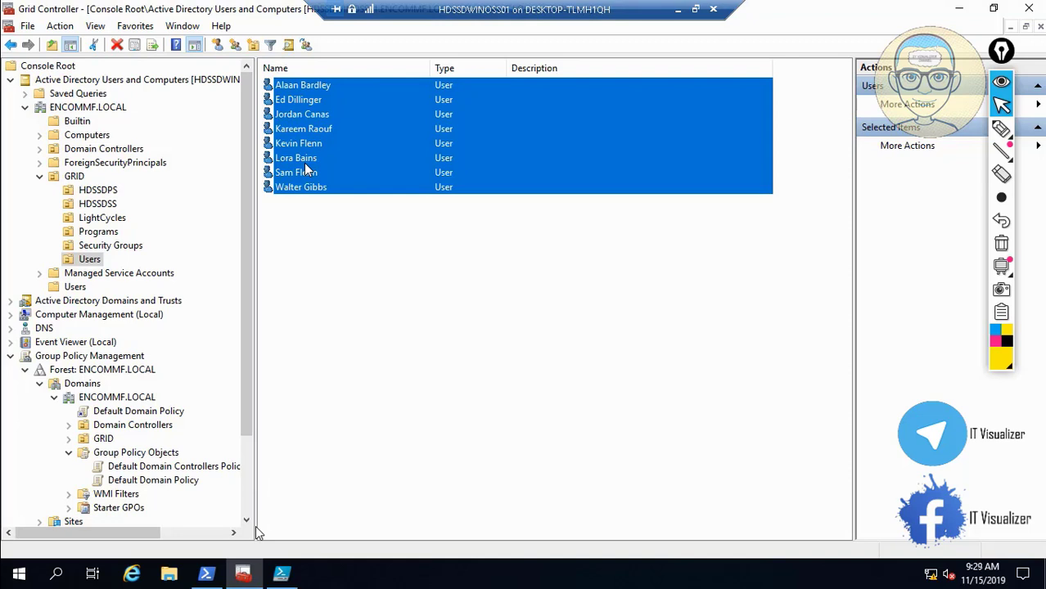
- Close PowerShell and browse File Explorer to D:\TronLabScripts\Marvel Domain GP
scroll(249, 514, "down", 3)
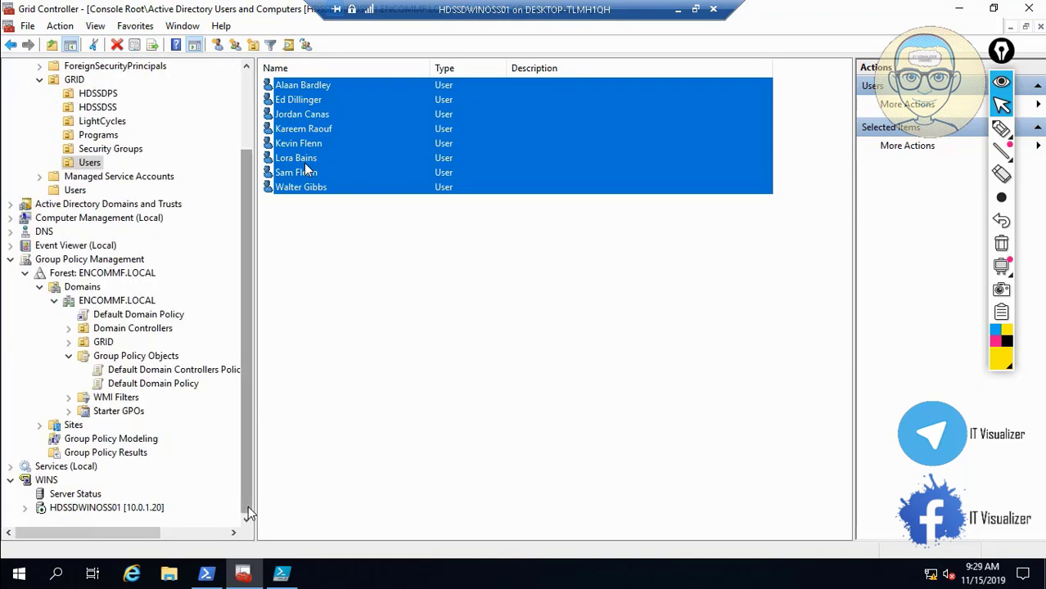
left_click(206, 575)
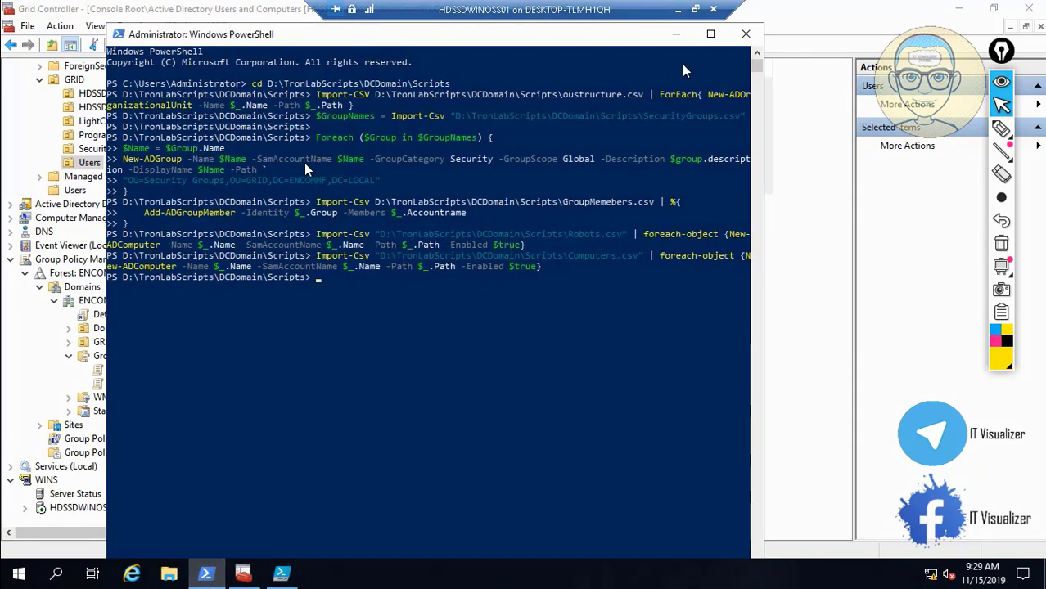
left_click(735, 43)
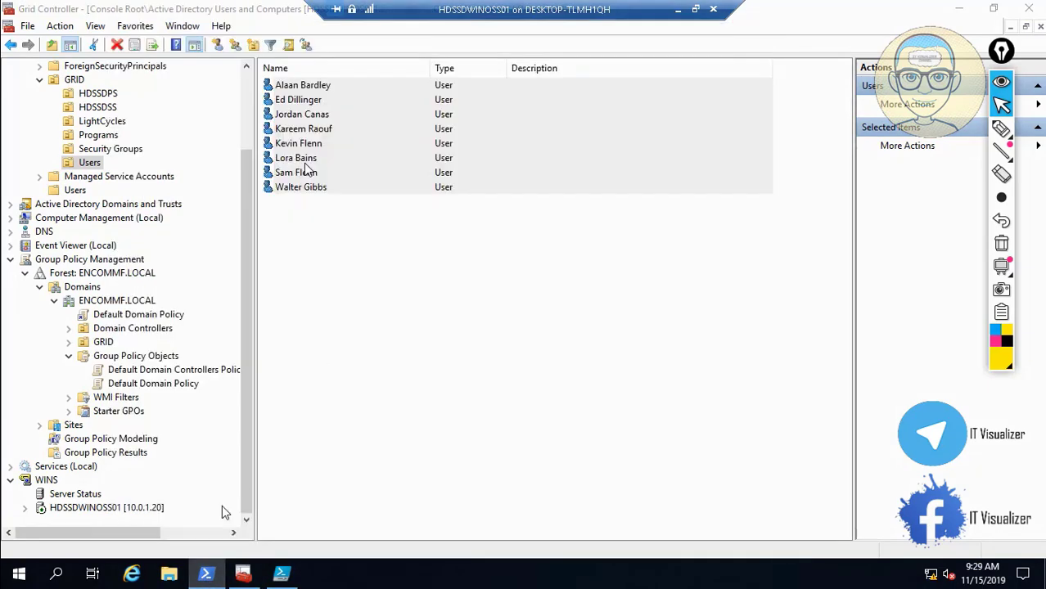
left_click(169, 575)
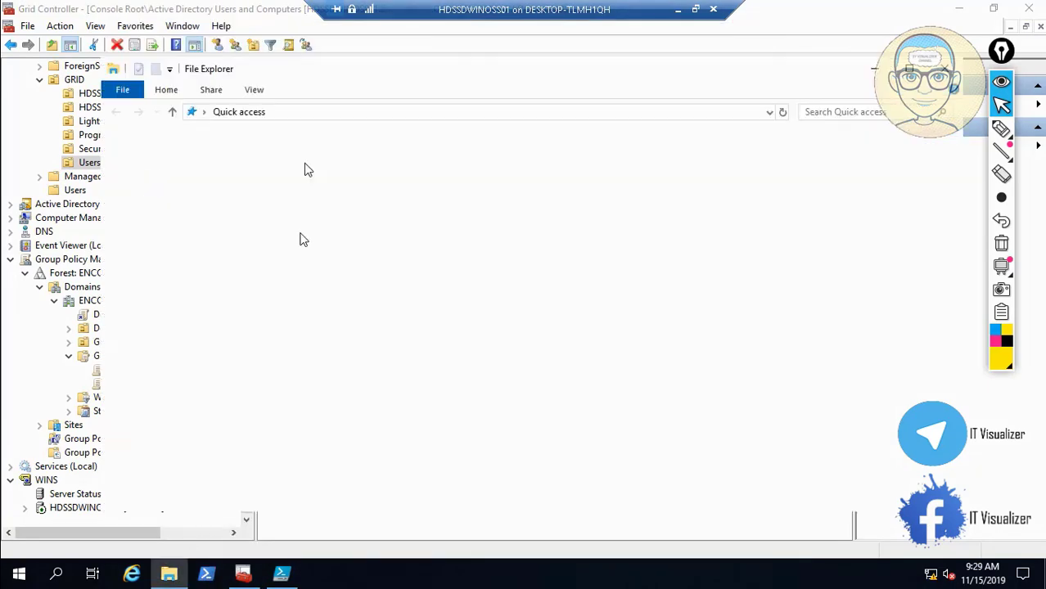
left_click(151, 246)
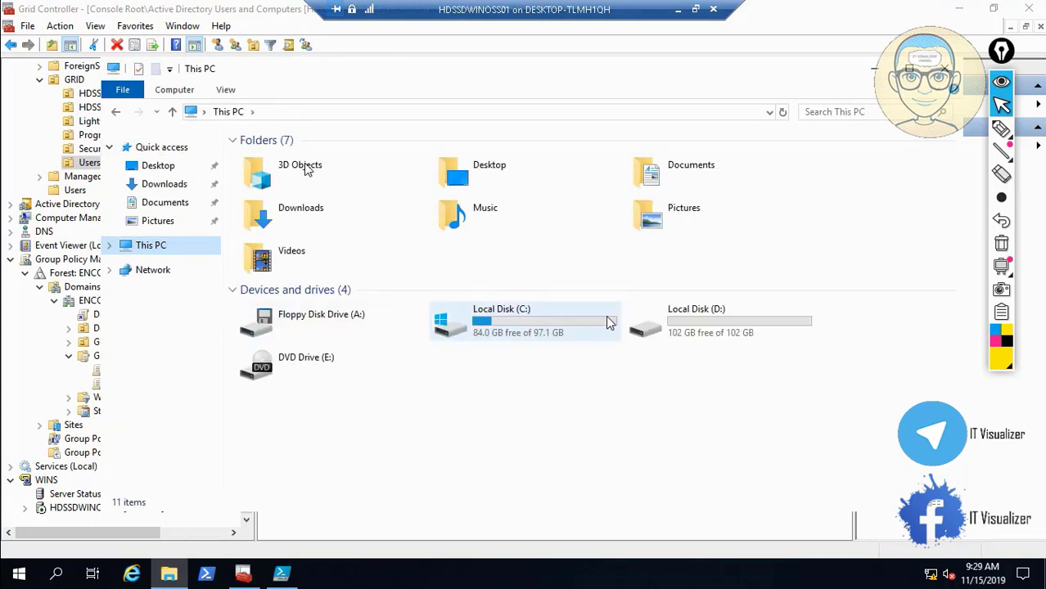
double_click(694, 315)
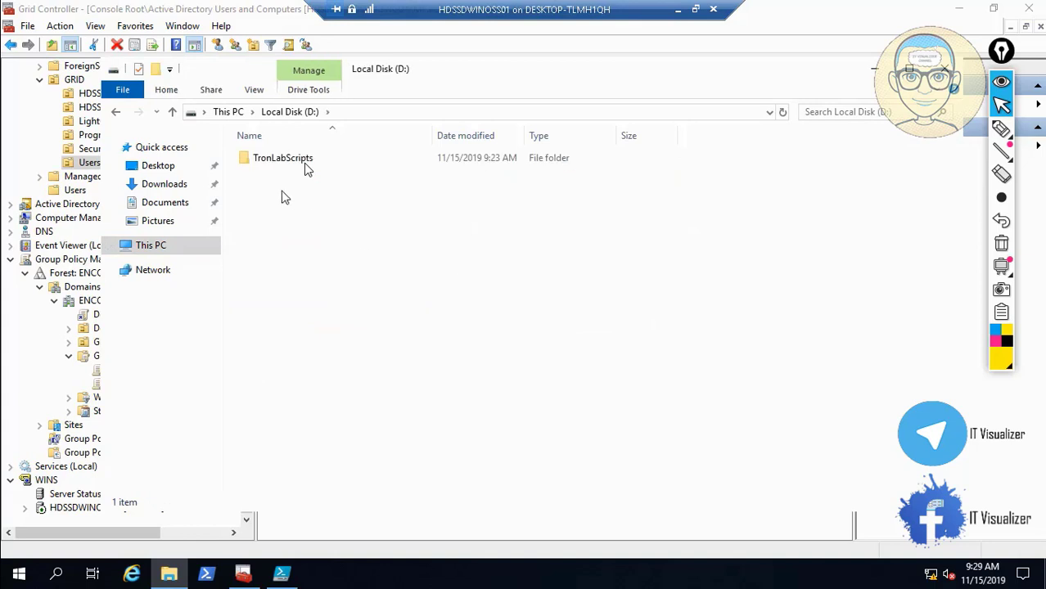
double_click(303, 163)
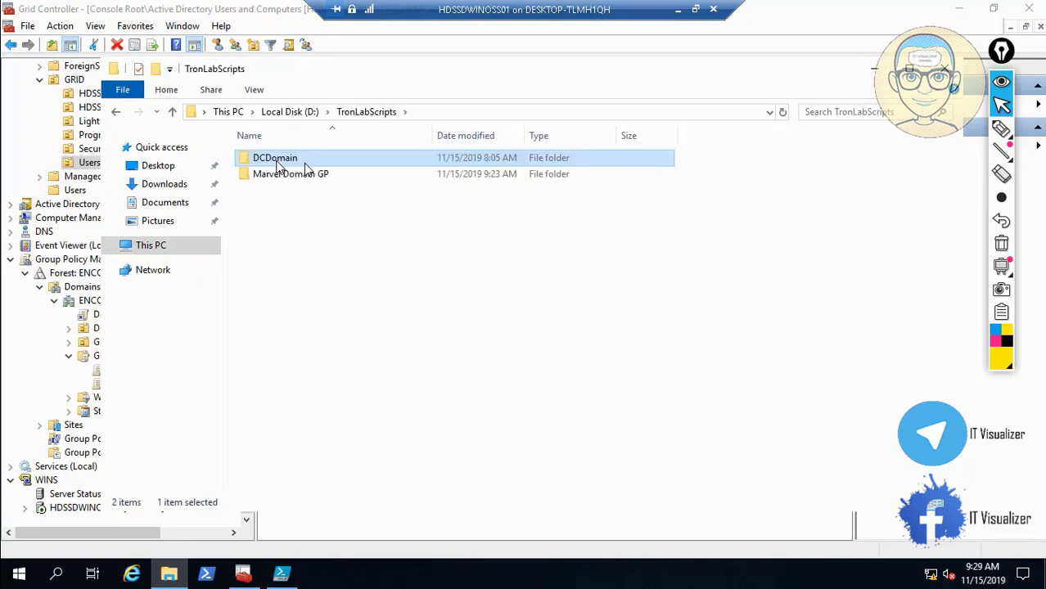
double_click(304, 174)
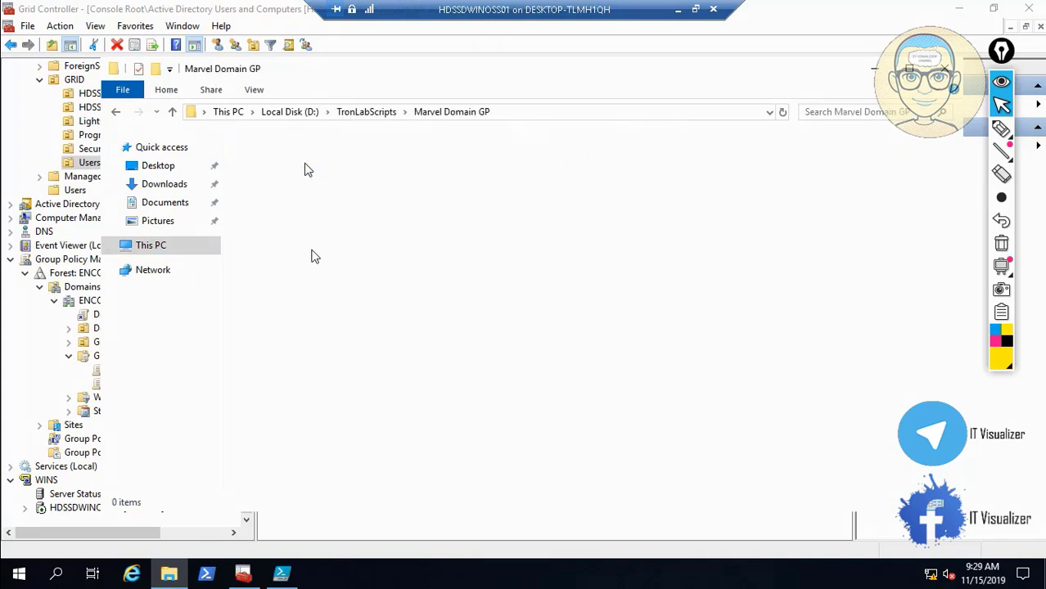
- Copy the Advance Users Group Policy report name and close File Explorer
right_click(304, 275)
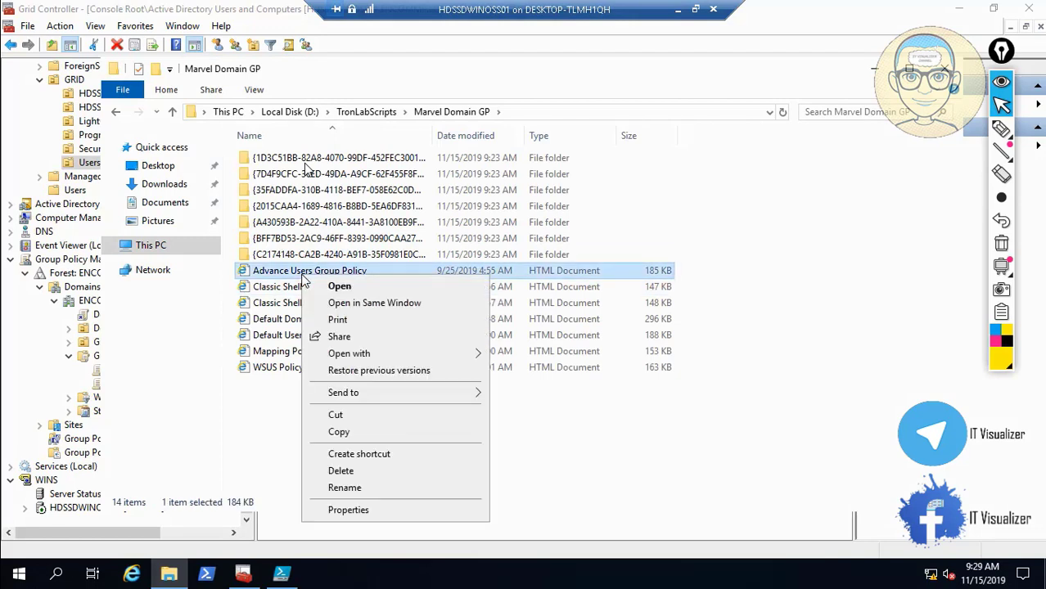
left_click(402, 488)
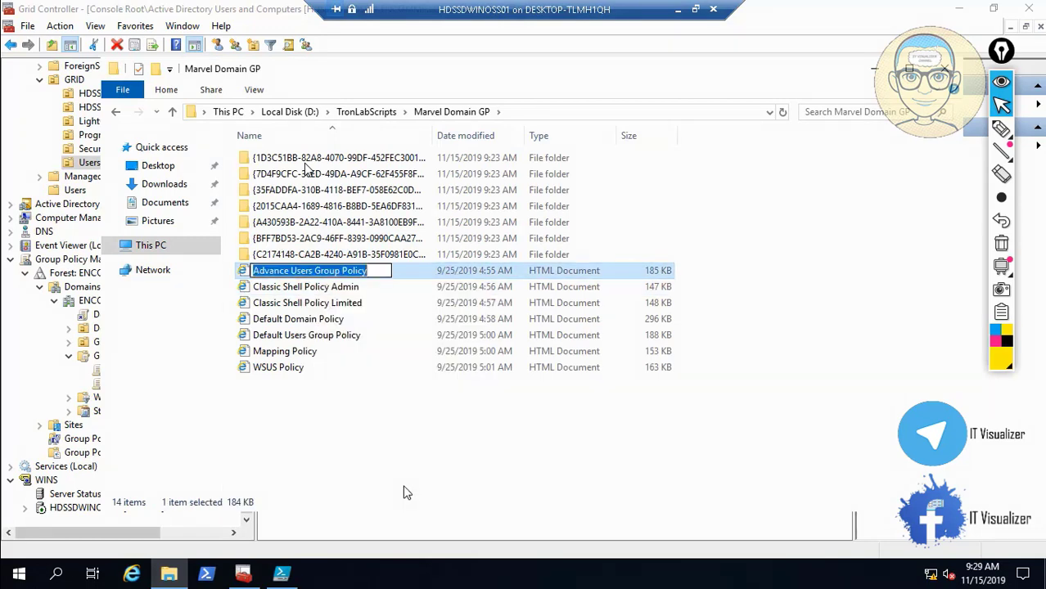
left_click(873, 70)
left_click(155, 357)
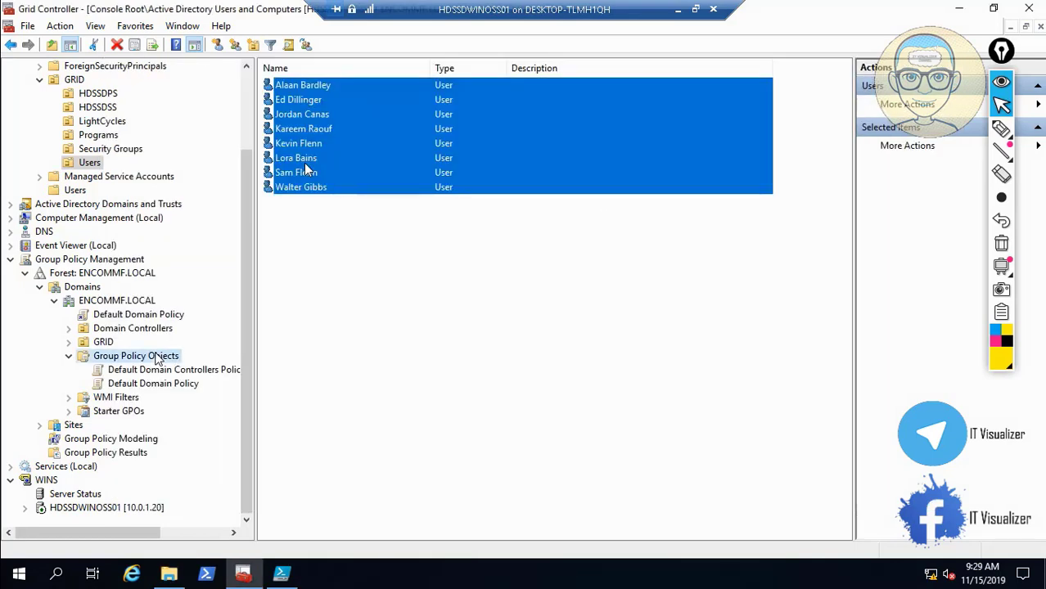
- Create a new GPO named Advance Users Group Policy
right_click(155, 357)
left_click(193, 365)
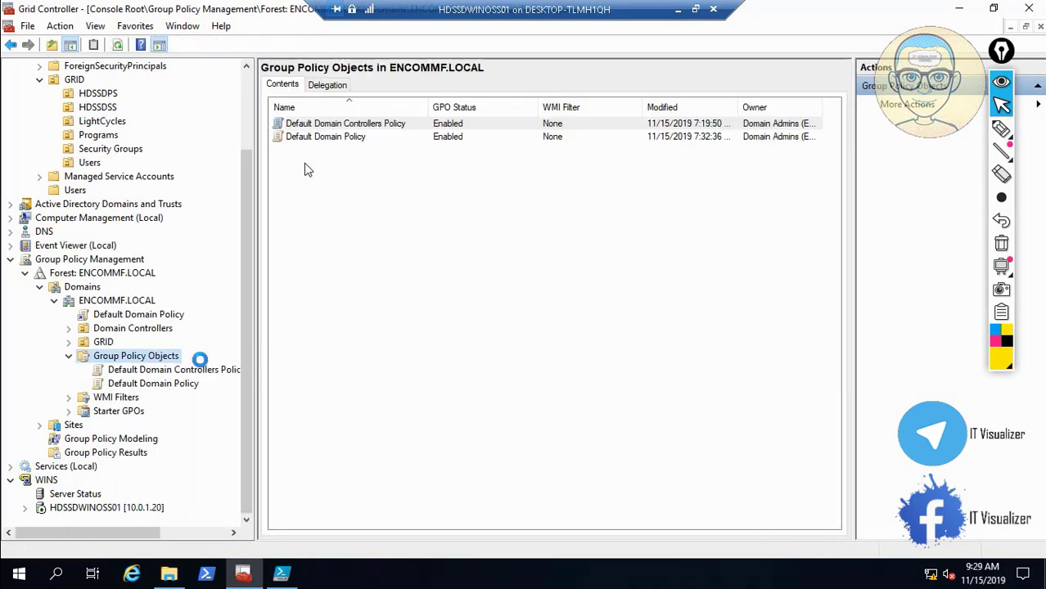
type("Advance Users Group Policy")
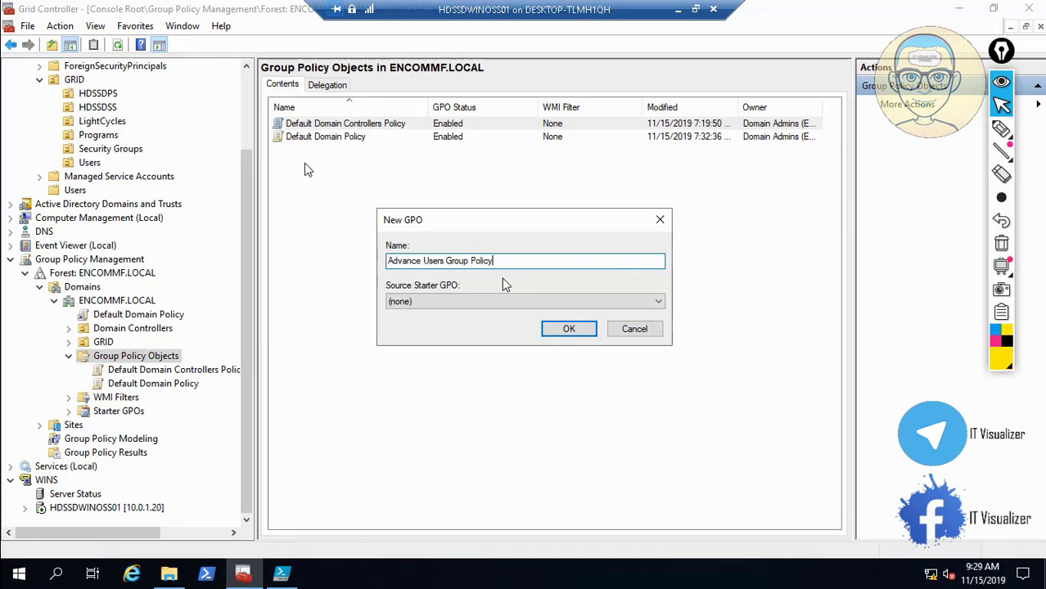
left_click(569, 328)
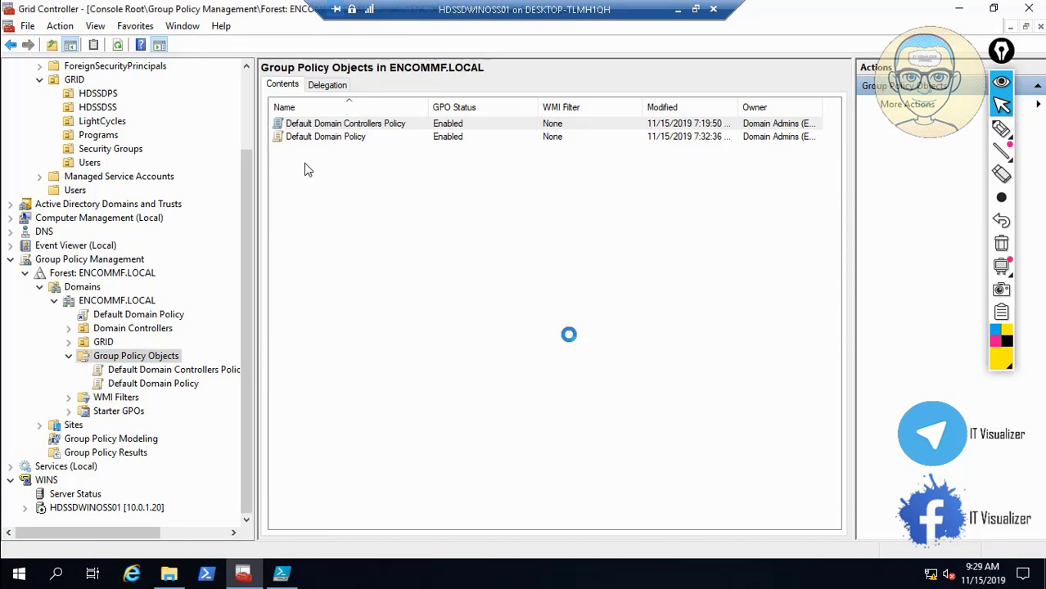
- Copy the Classic Shell Policy Admin report name and create a GPO with it
left_click(169, 575)
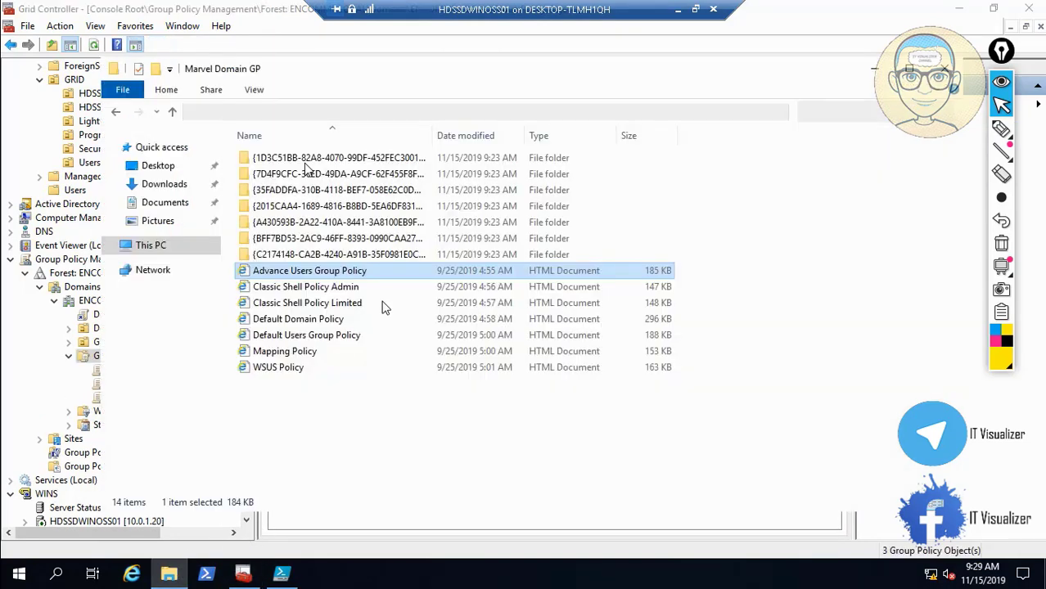
right_click(324, 288)
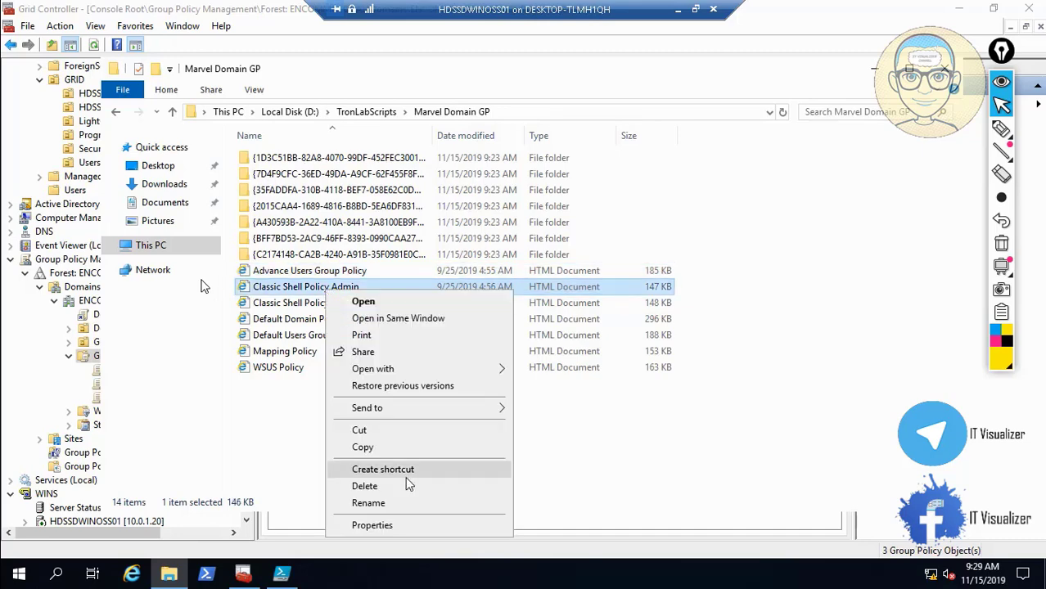
left_click(405, 501)
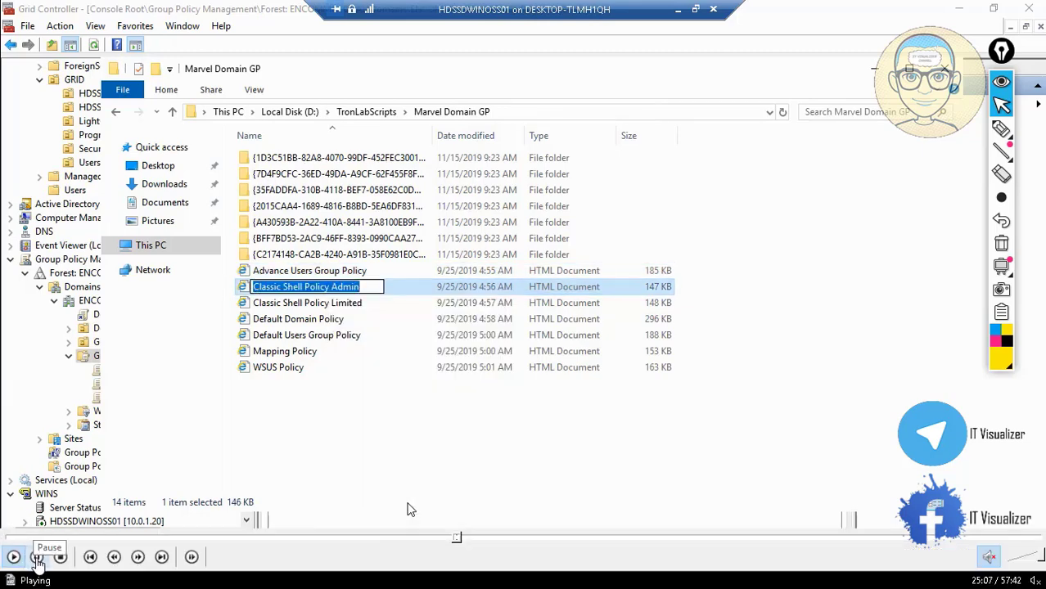
left_click(36, 557)
double_click(227, 402)
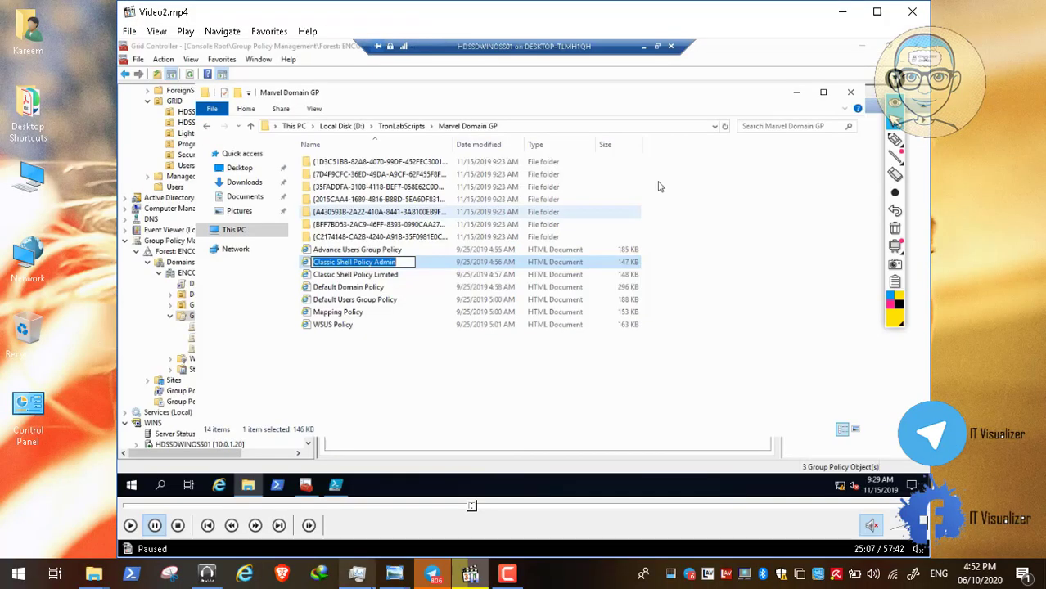
left_click(507, 576)
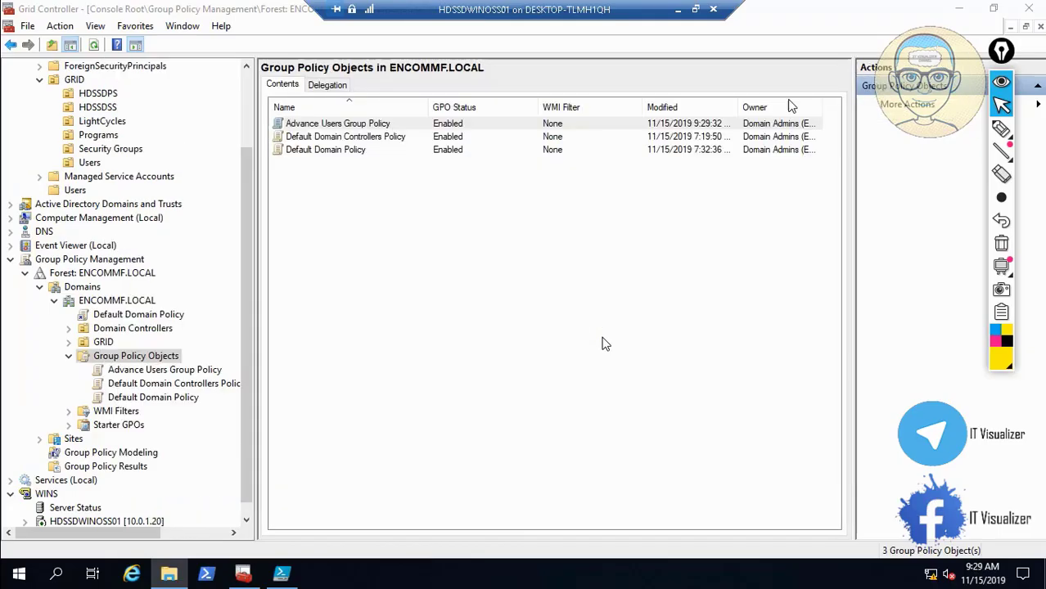
right_click(135, 357)
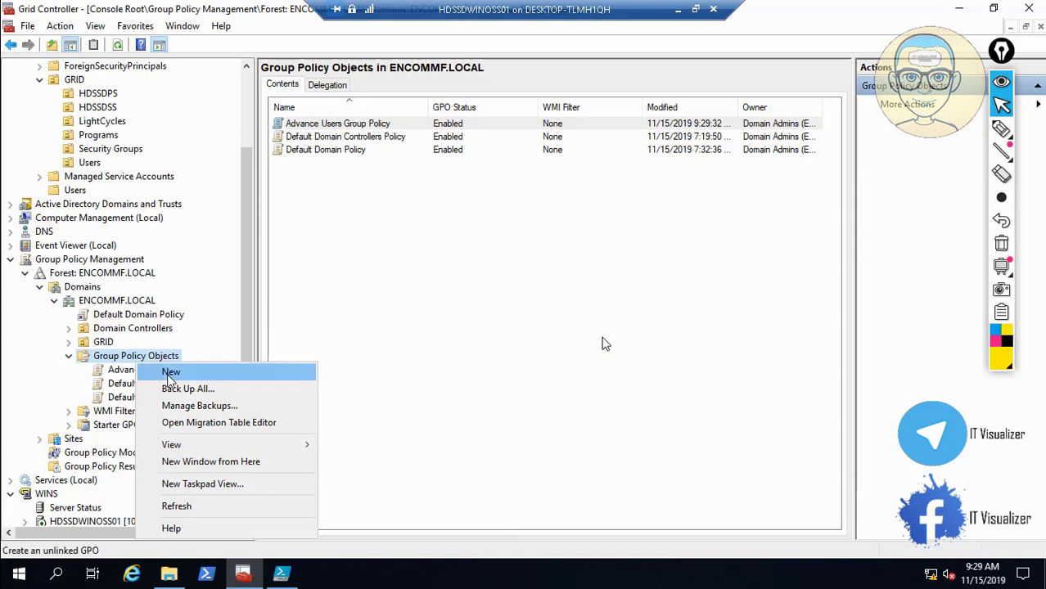
left_click(166, 373)
type("Classic Shell Policy Admin")
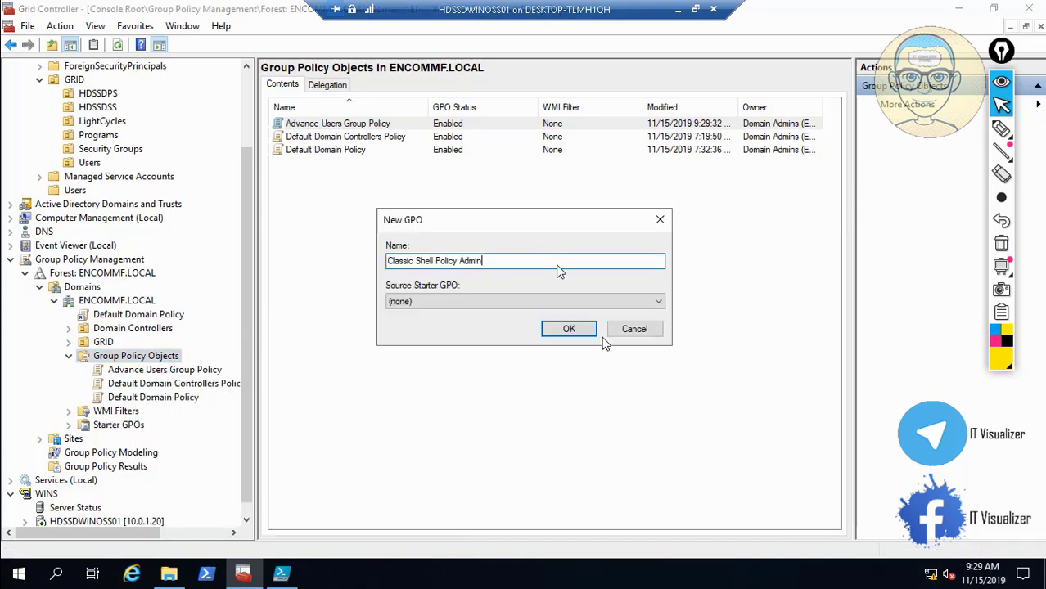
left_click(586, 330)
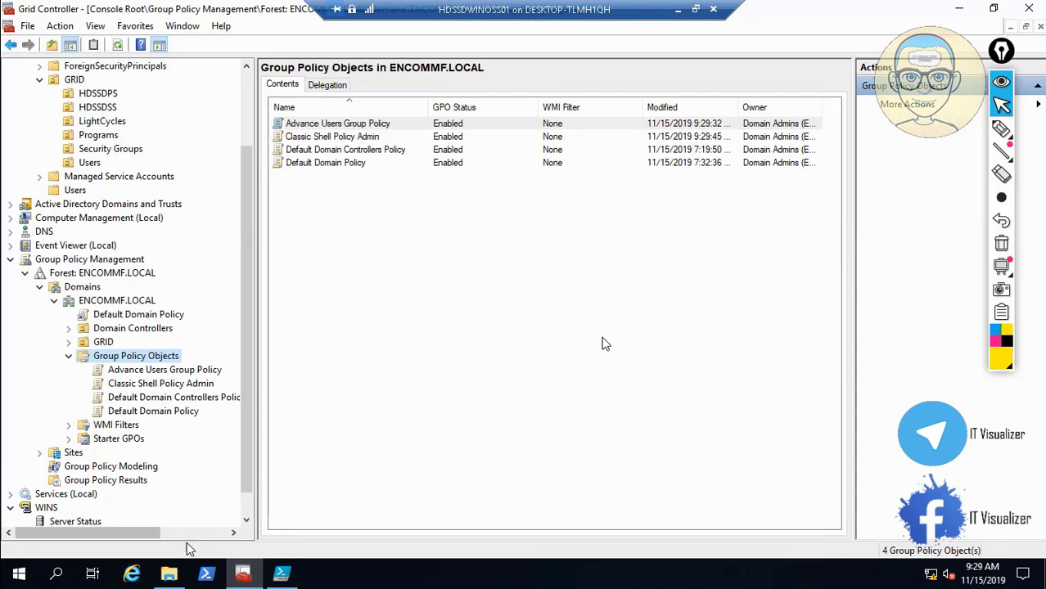
- Create a GPO named Classic Shell Policy Limited from the copied report name
left_click(170, 577)
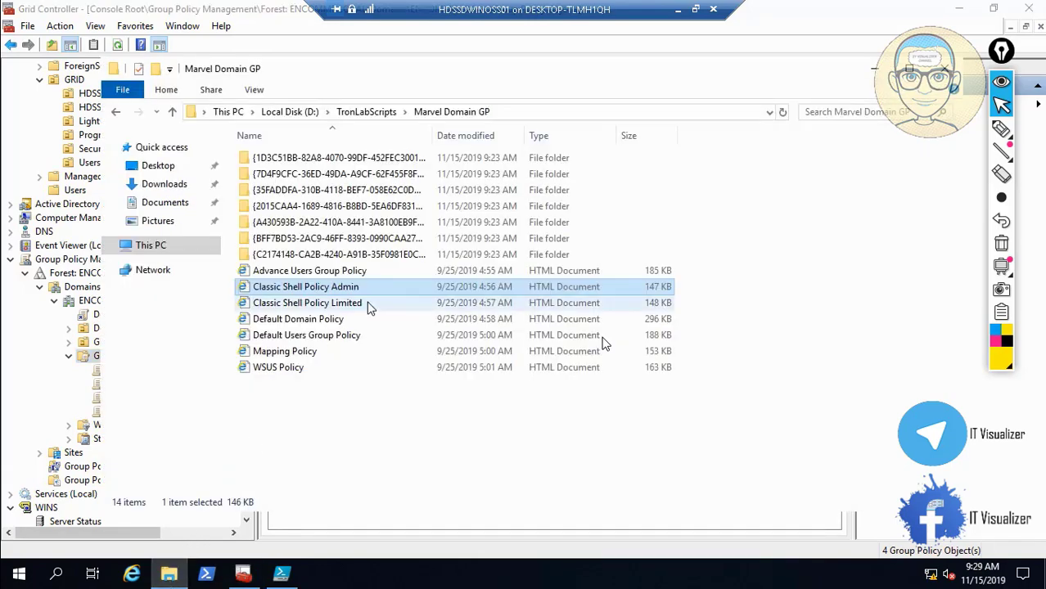
right_click(336, 310)
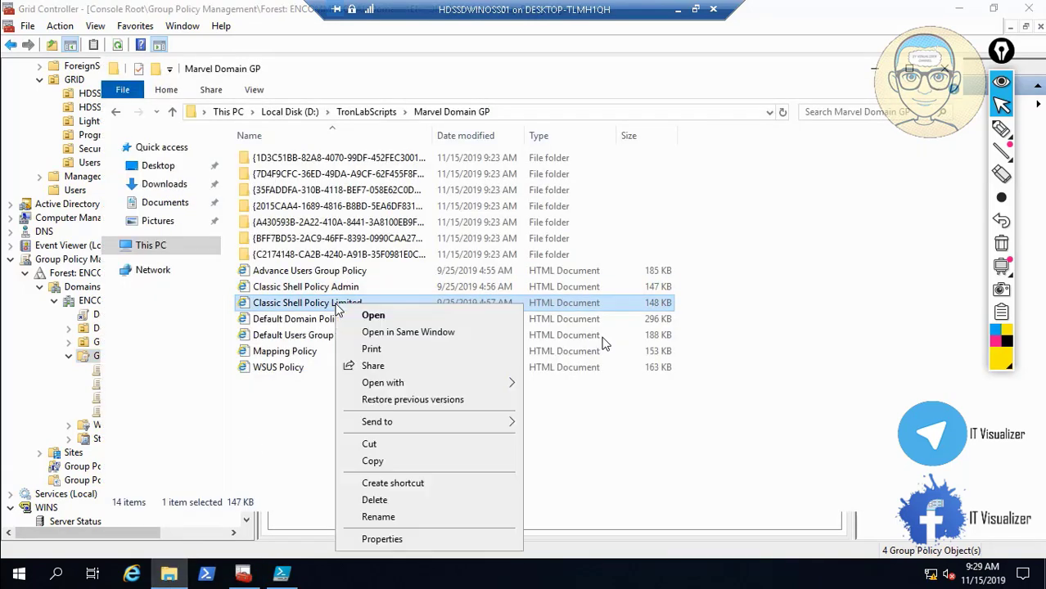
left_click(415, 516)
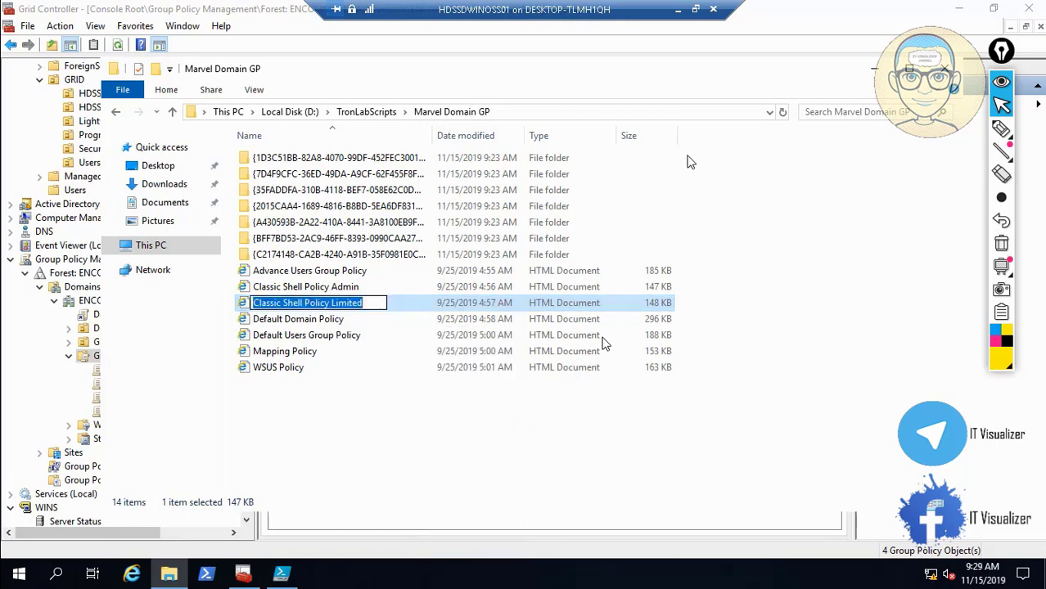
left_click(875, 70)
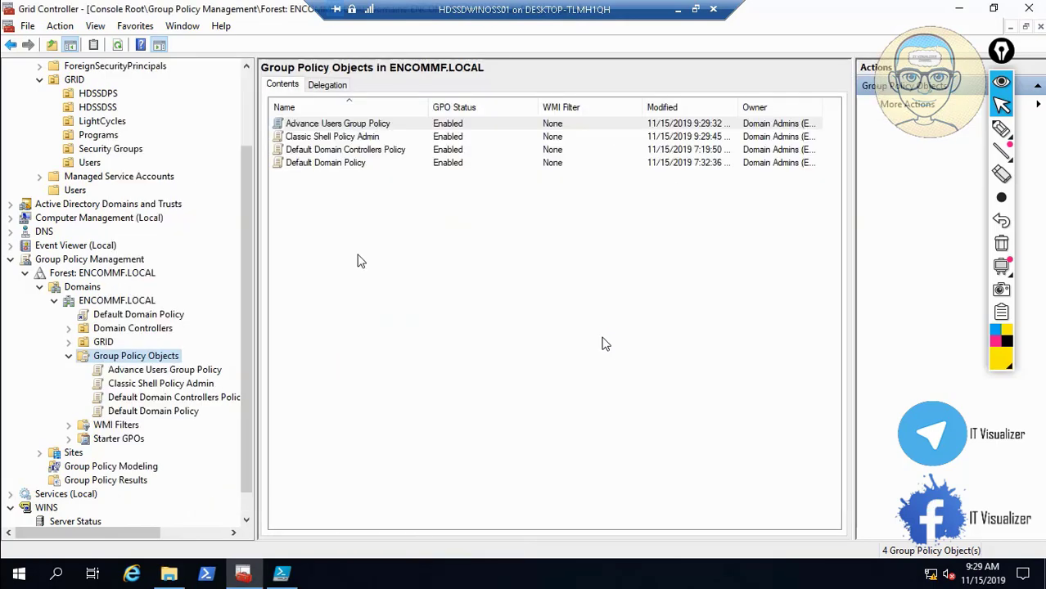
right_click(146, 363)
left_click(176, 369)
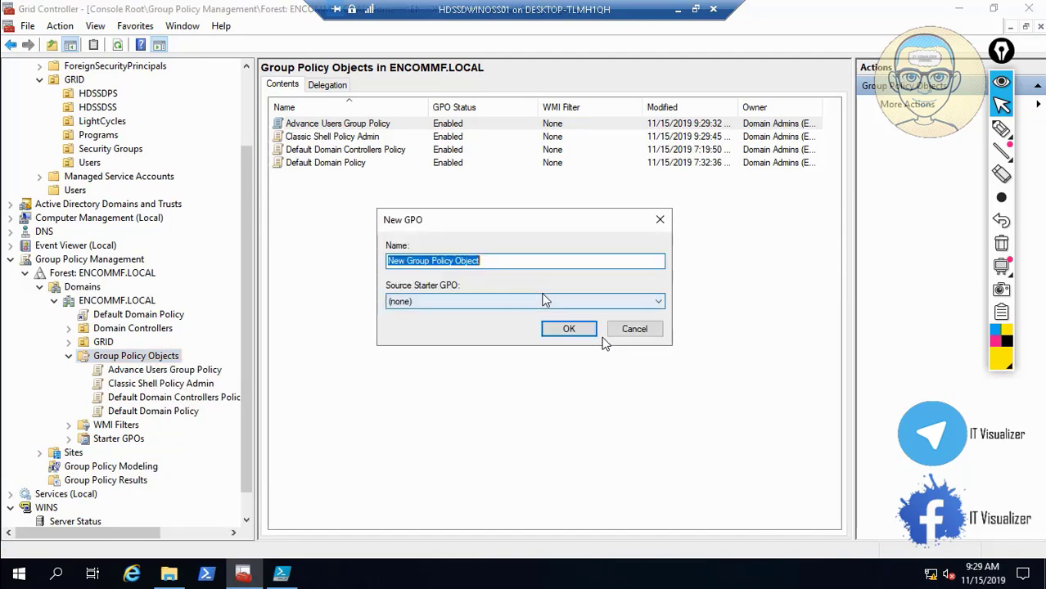
type("Classic Shell Policy Limited")
left_click(569, 329)
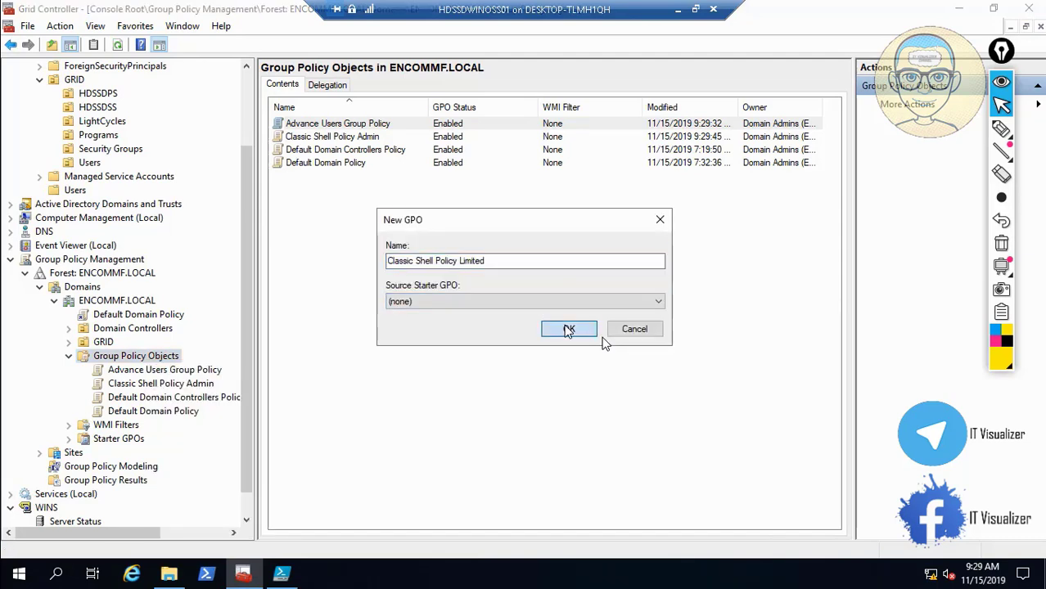
- Create a GPO named Default Users Group Policy from the copied report name
left_click(170, 578)
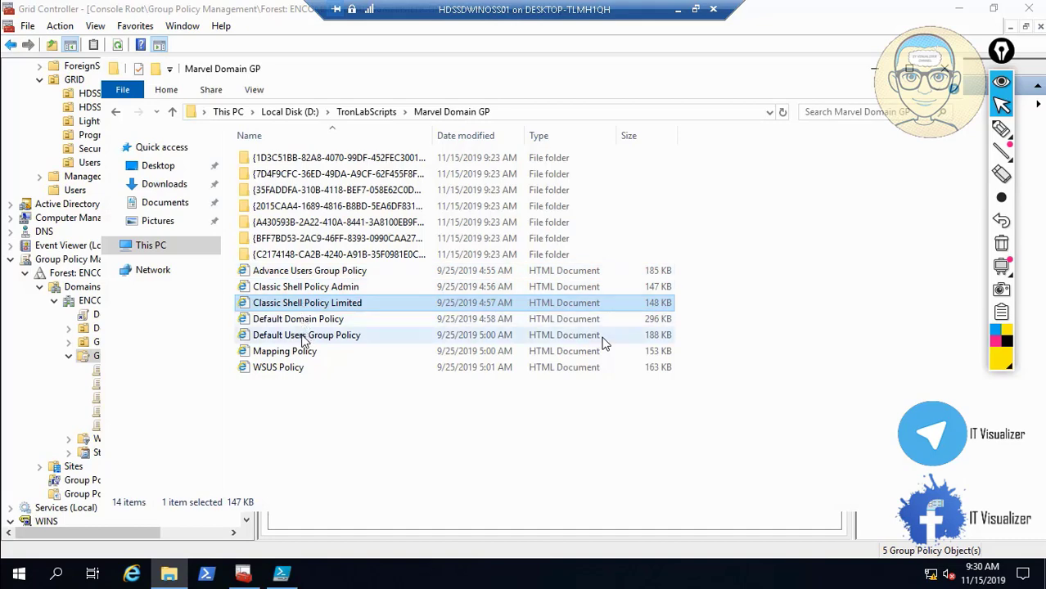
left_click(302, 341)
right_click(300, 338)
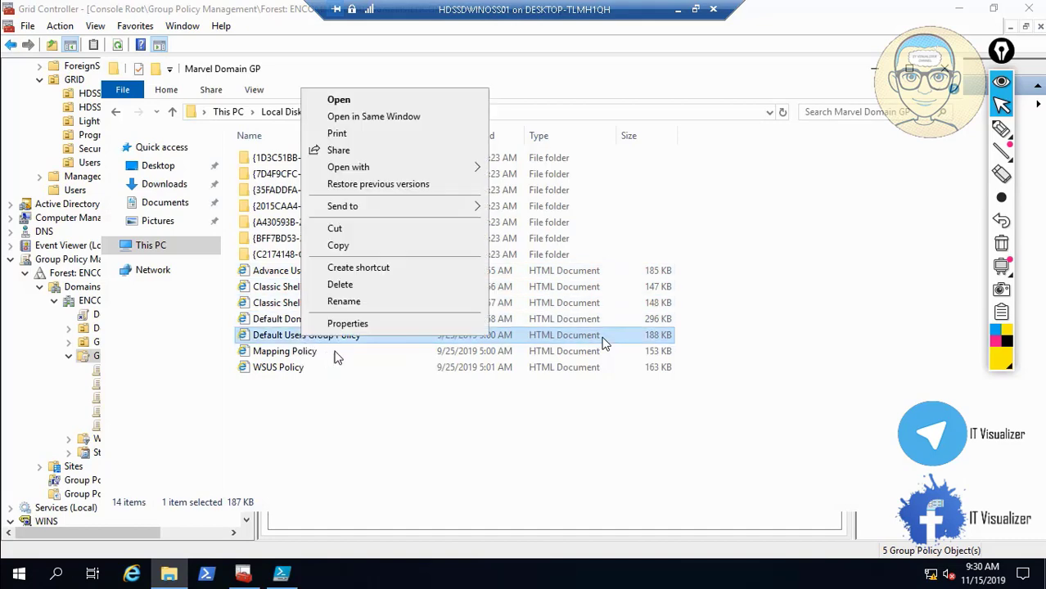
left_click(378, 303)
key("ctrl+c")
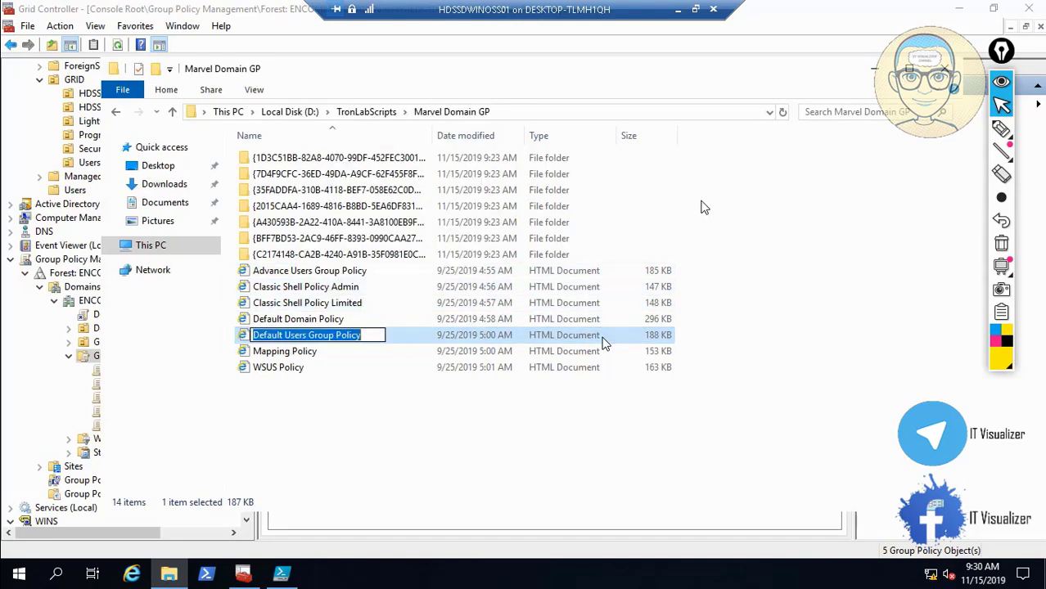
left_click(871, 69)
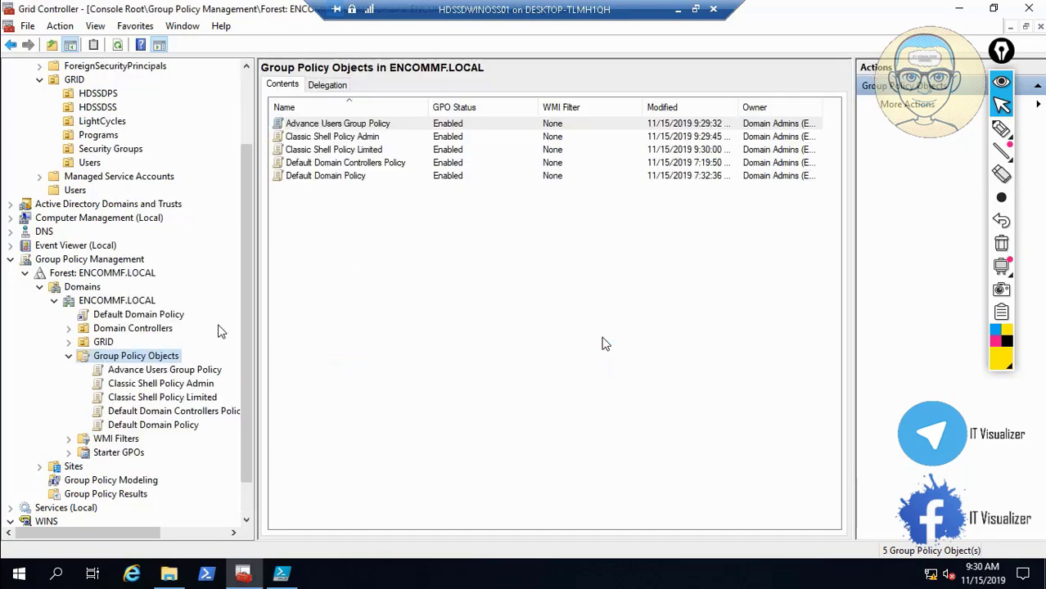
right_click(159, 360)
left_click(182, 366)
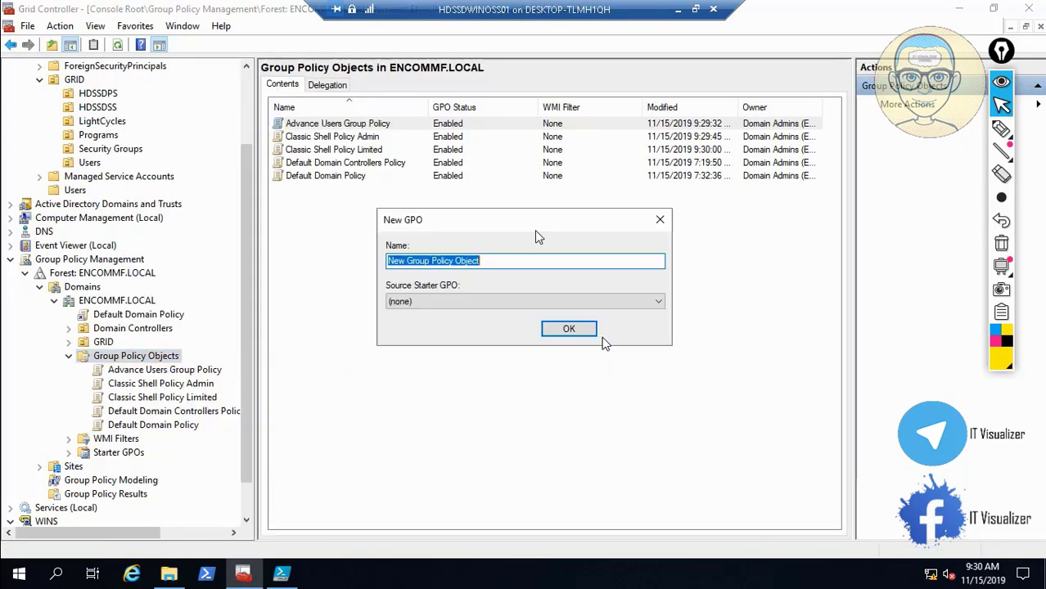
key("ctrl+v")
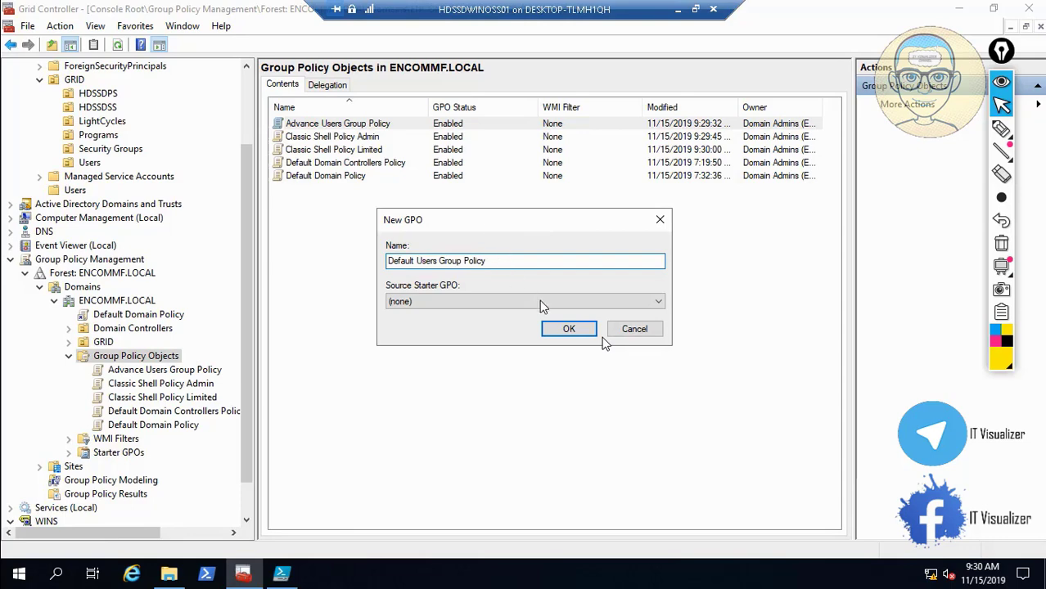
left_click(568, 328)
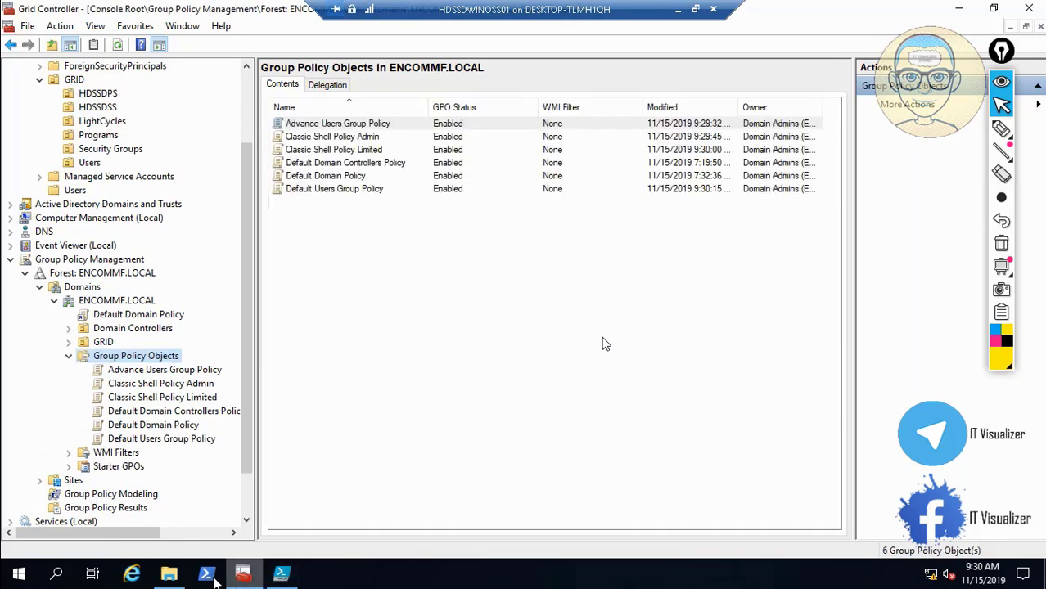
- Create a GPO named Mapping Policy
left_click(169, 575)
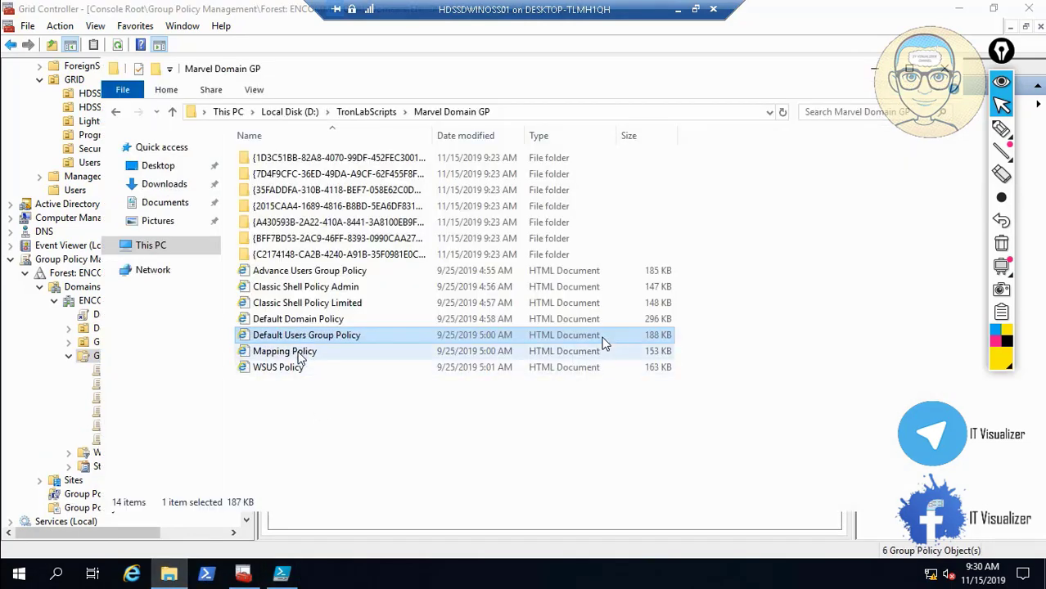
right_click(299, 354)
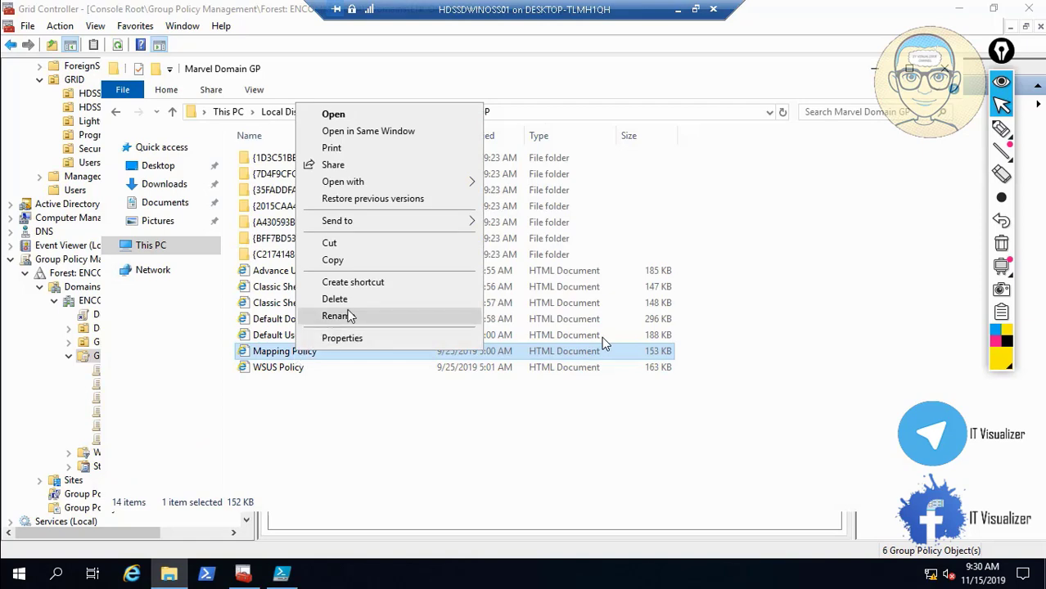
left_click(349, 318)
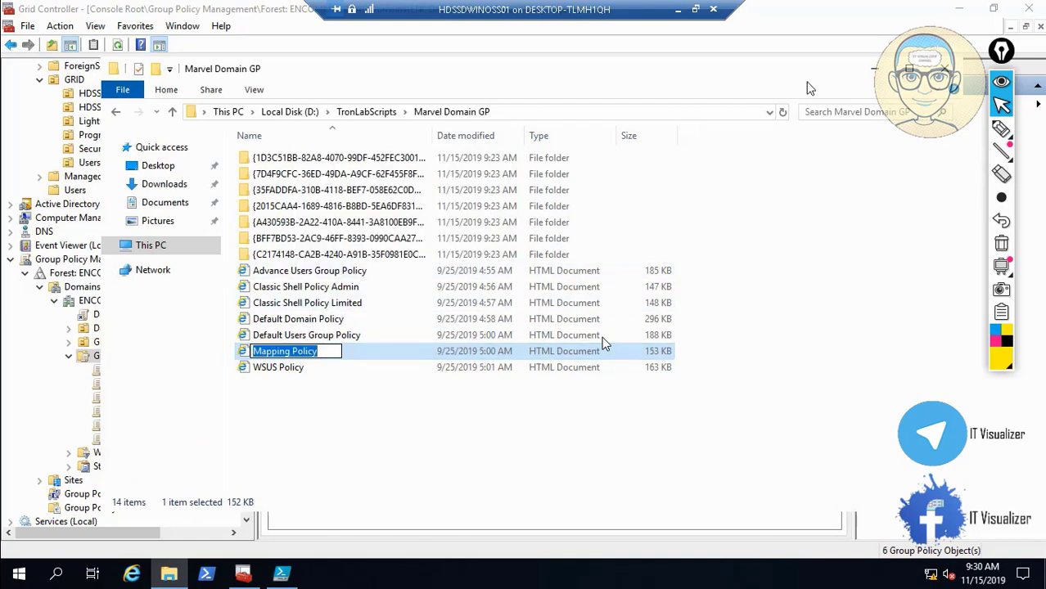
left_click(873, 70)
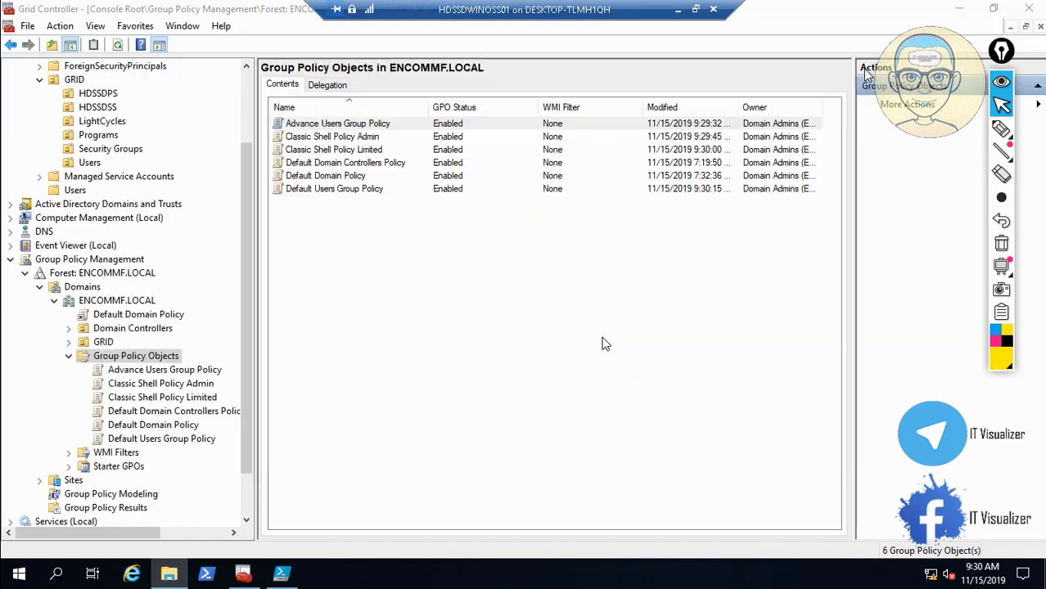
right_click(144, 360)
left_click(168, 362)
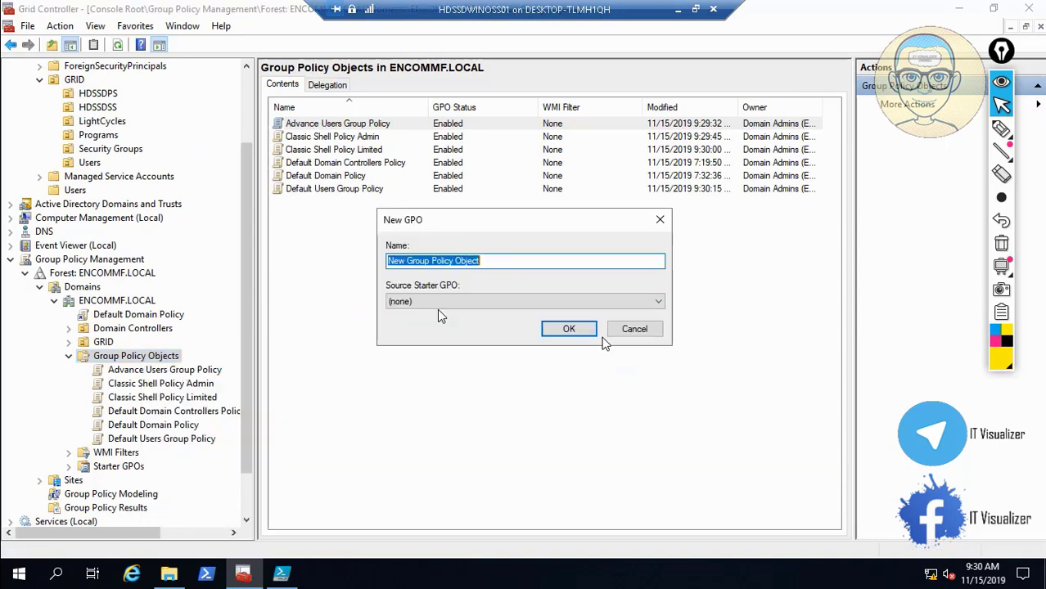
type("Mapping Policy")
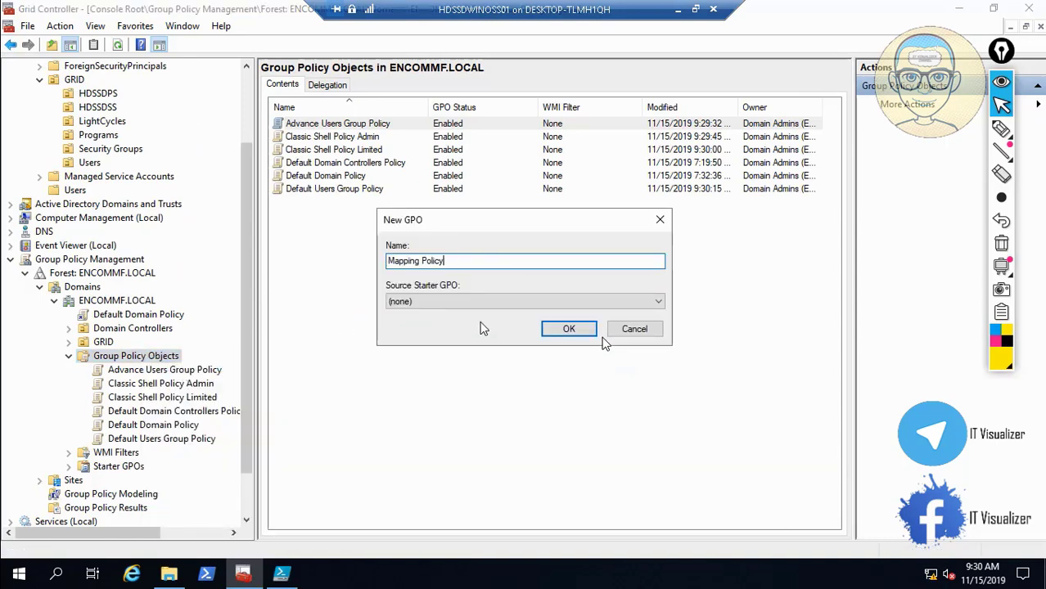
left_click(571, 329)
- Create a GPO named WSUS Policy, then minimize the policy console
left_click(169, 575)
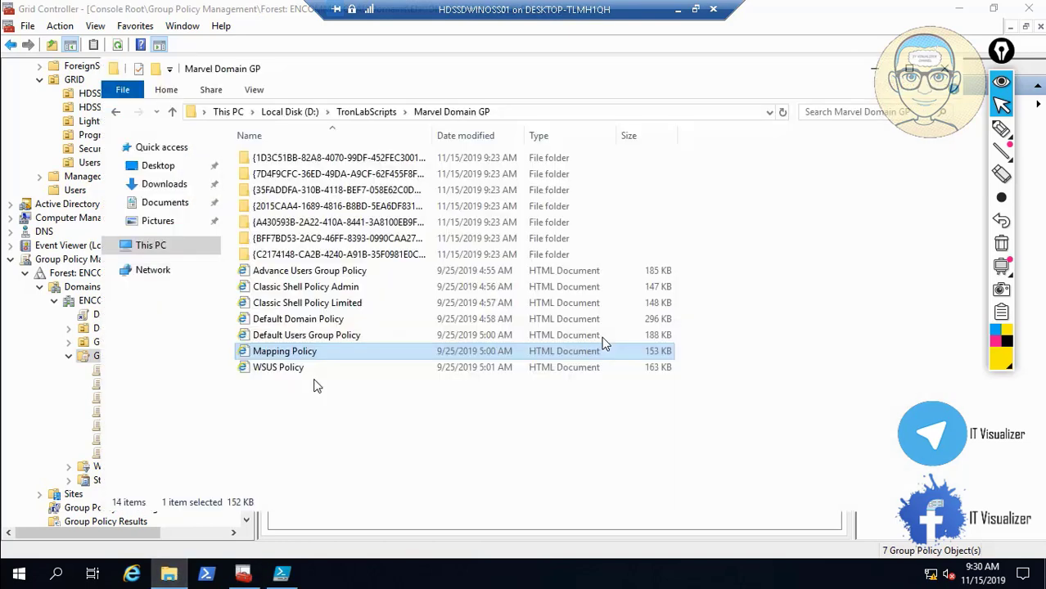
left_click(295, 367)
right_click(296, 366)
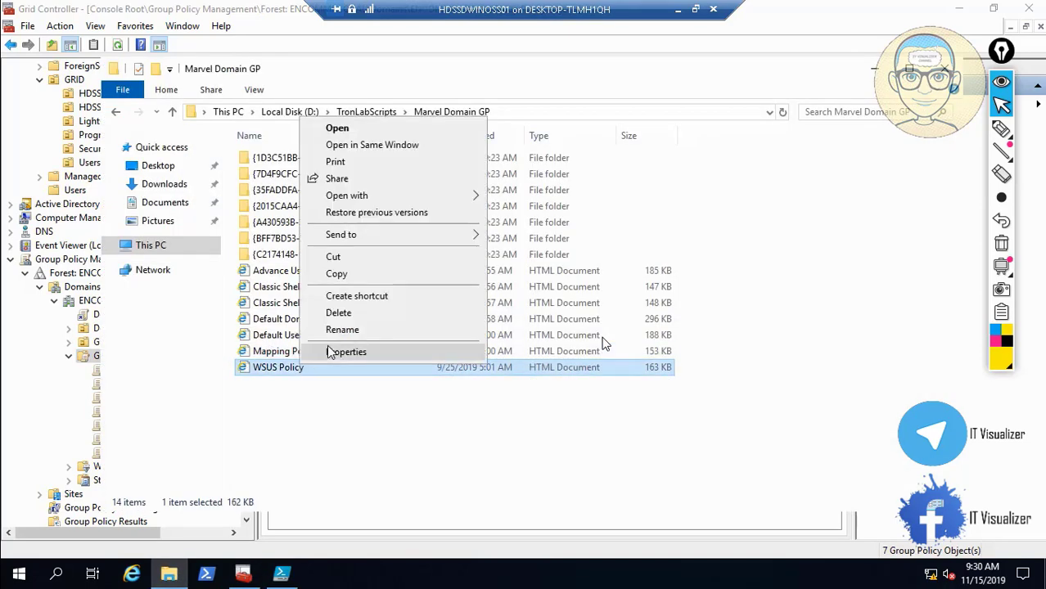
left_click(352, 331)
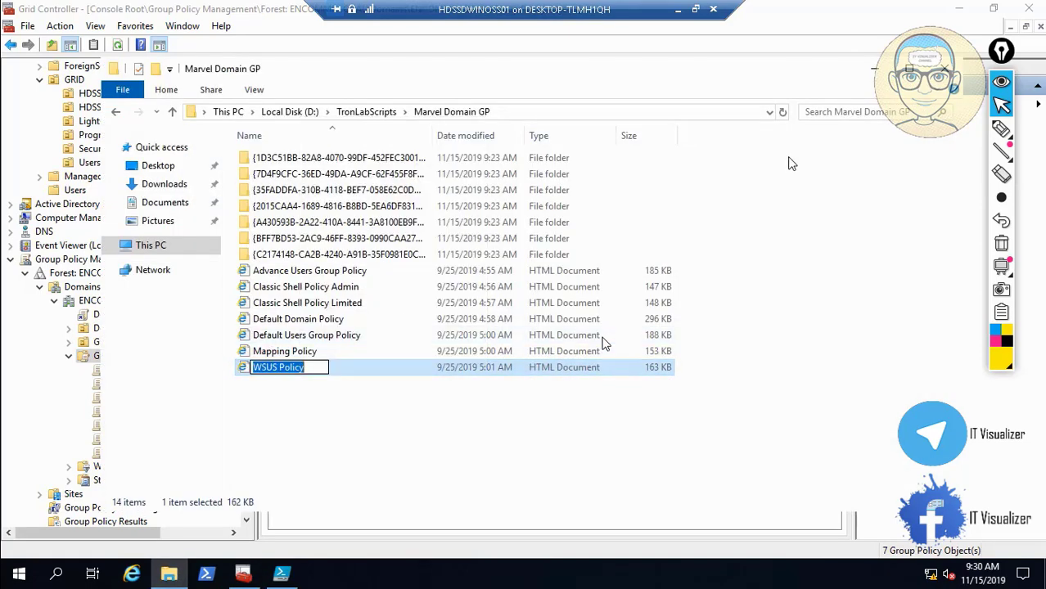
left_click(873, 69)
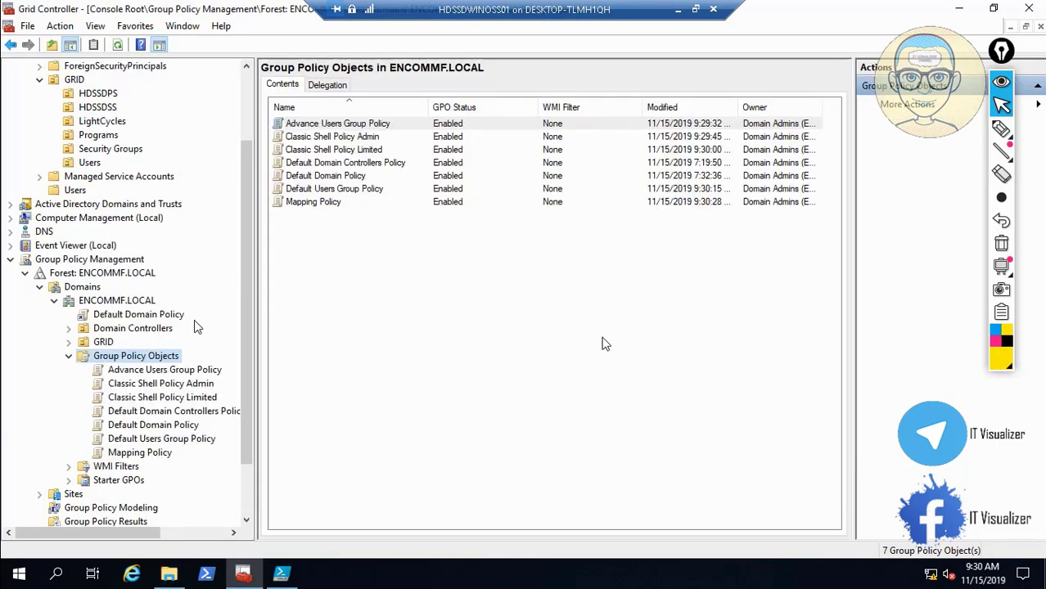
right_click(160, 358)
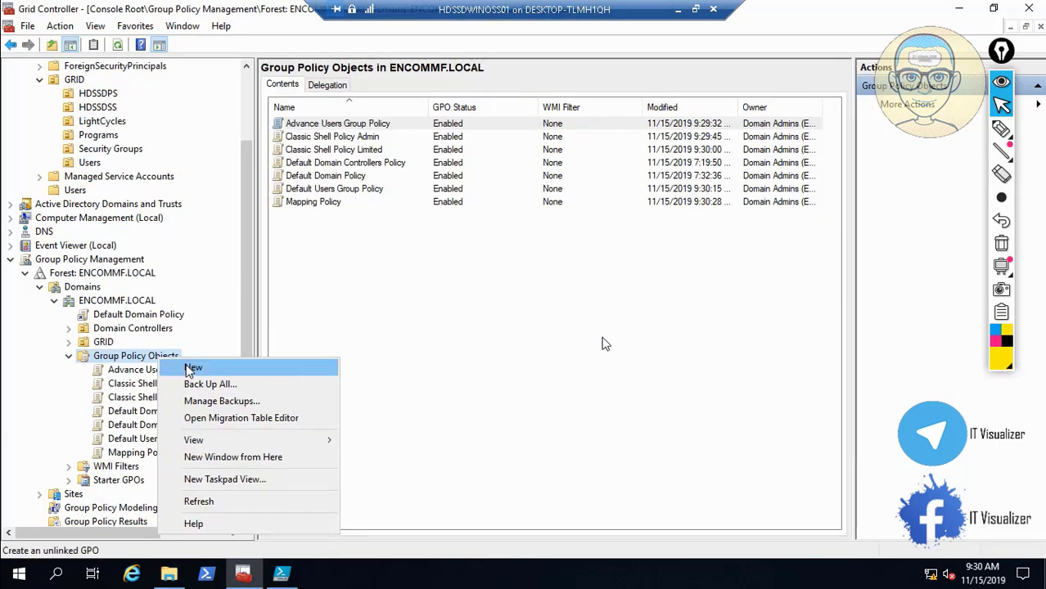
left_click(193, 368)
type("WSUS Policy")
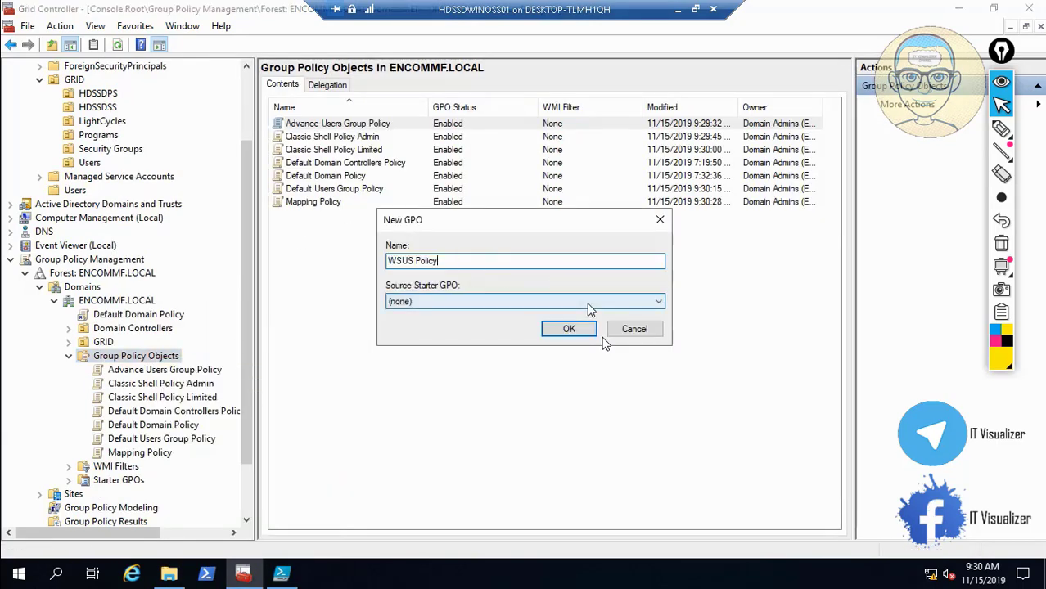
left_click(570, 329)
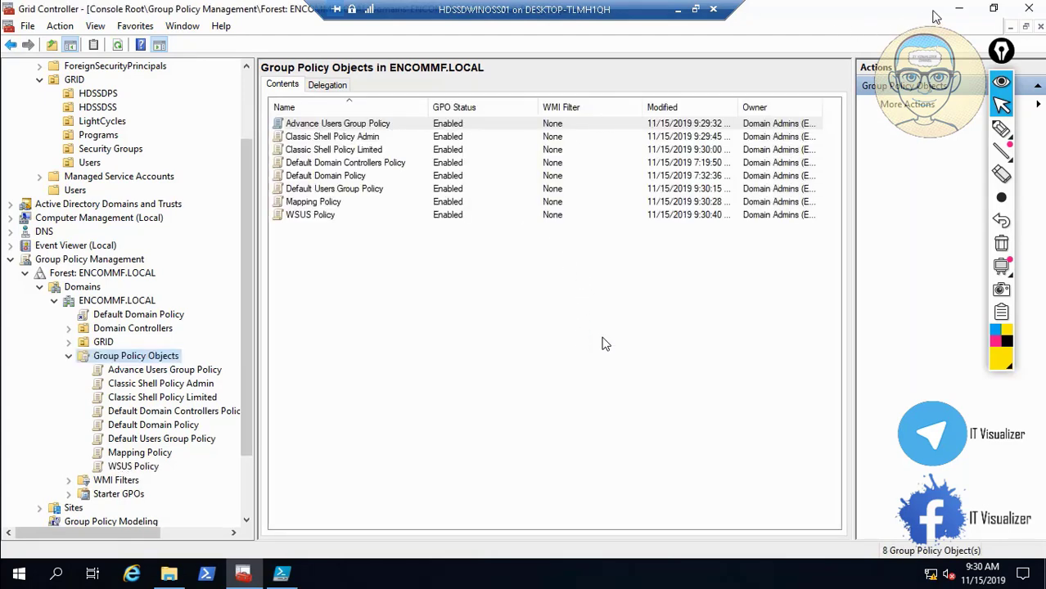
left_click(958, 8)
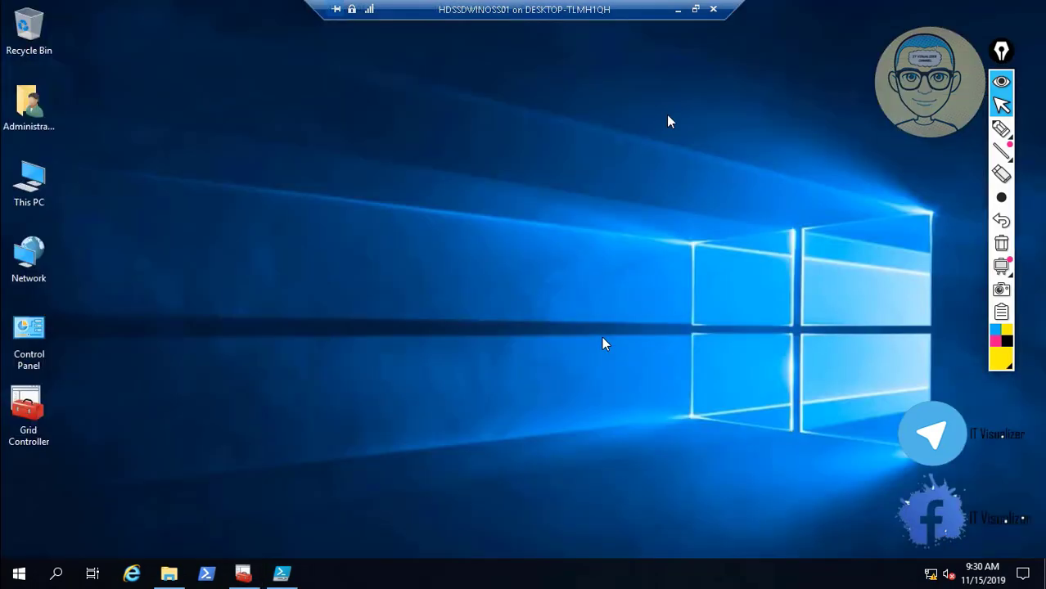
- Navigate File Explorer to the \\10.0.1.100 network share
left_click(168, 573)
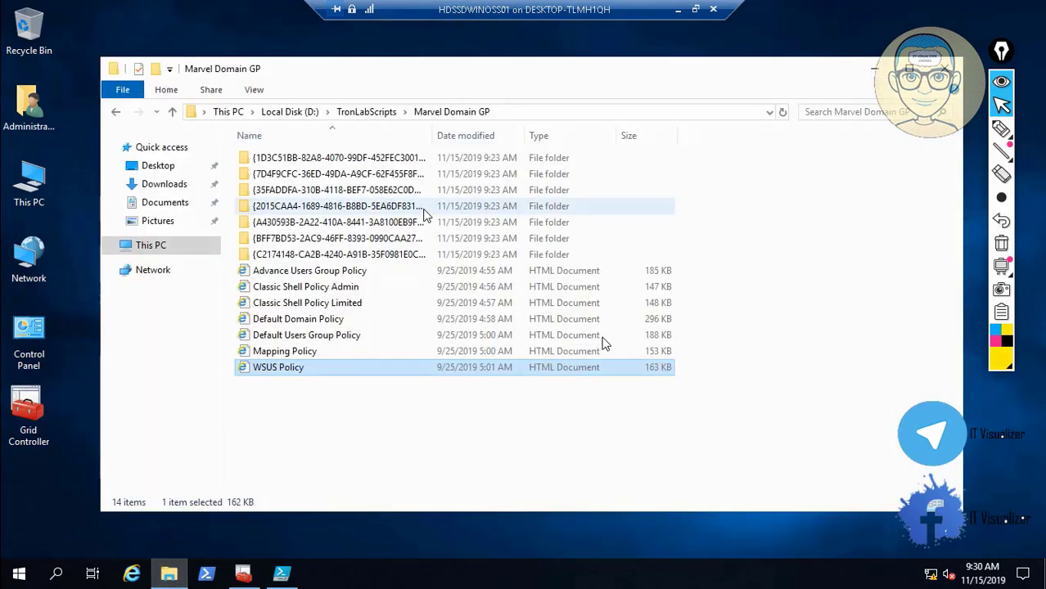
left_click(502, 110)
key("BackSpace")
type("\\\\10")
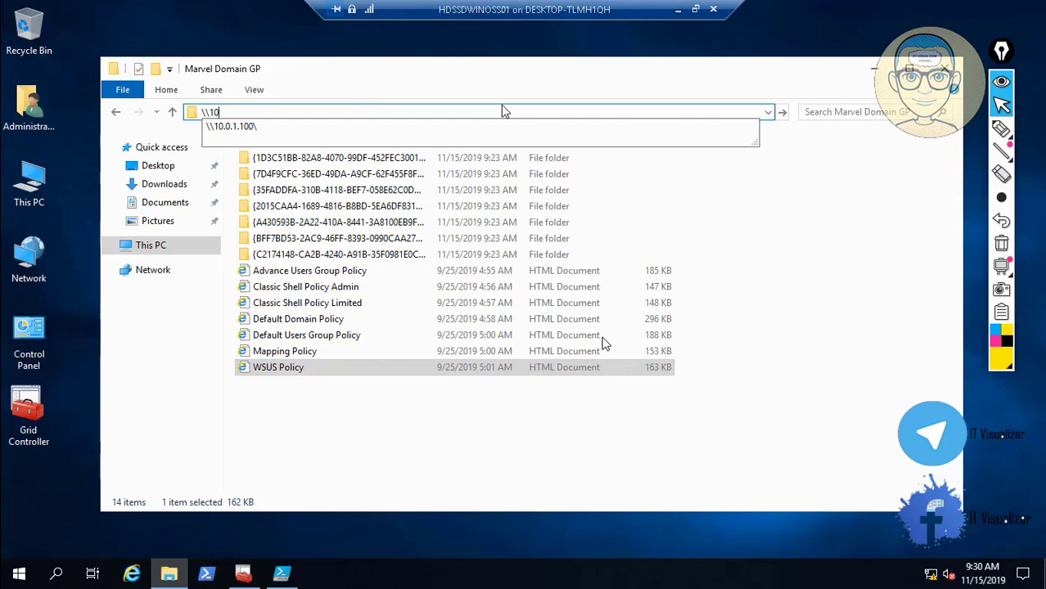
type(".0.1.100")
key("Return")
- Open AD Tools Collection > AD Tools 17-05-2019 > Deploy SCCM Application
left_click(318, 154)
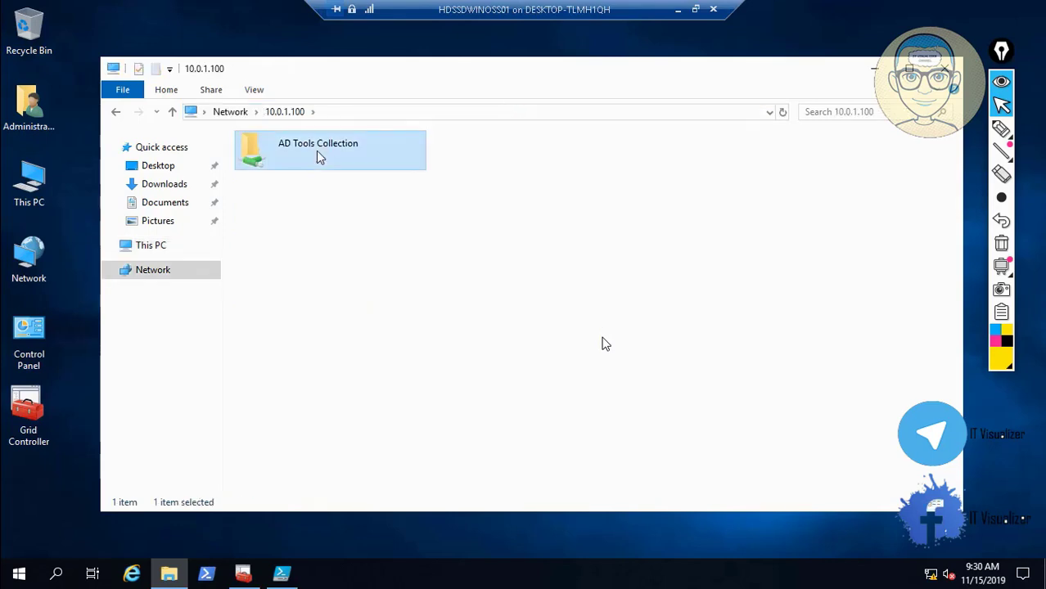
double_click(319, 155)
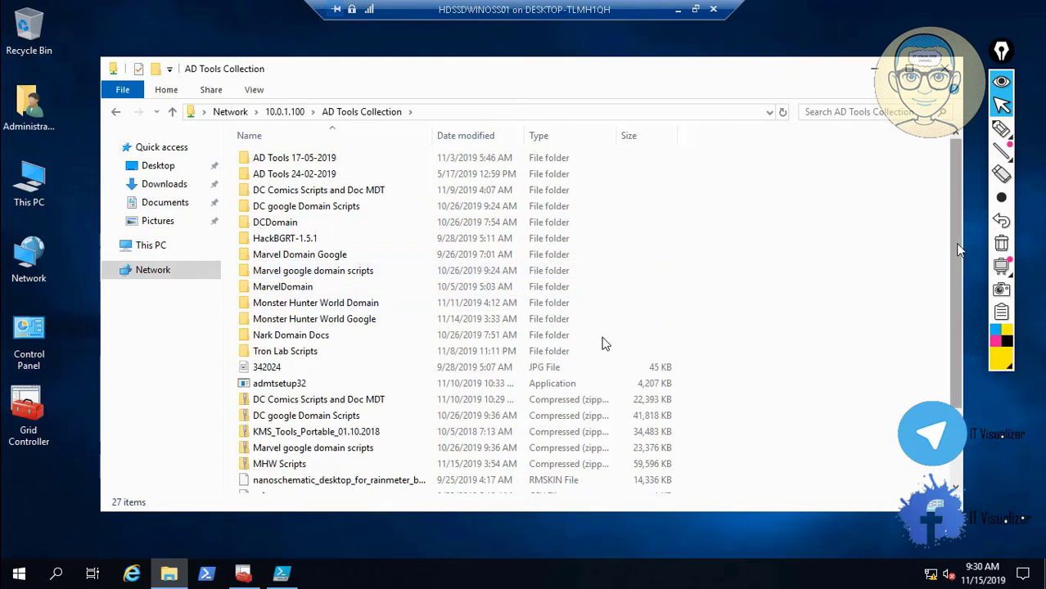
left_click_drag(960, 250, 971, 202)
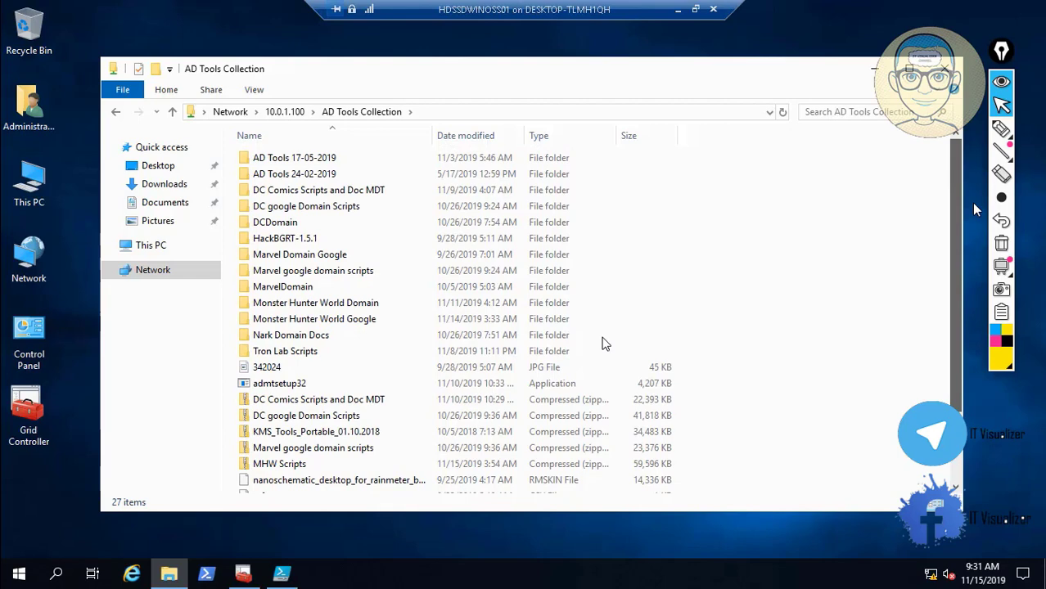
double_click(354, 160)
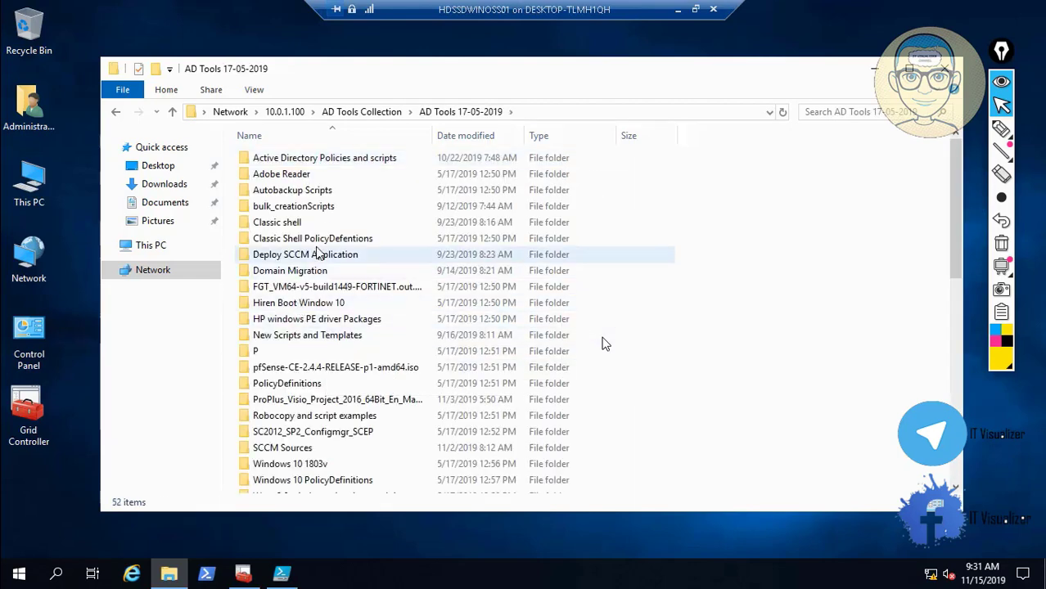
double_click(306, 452)
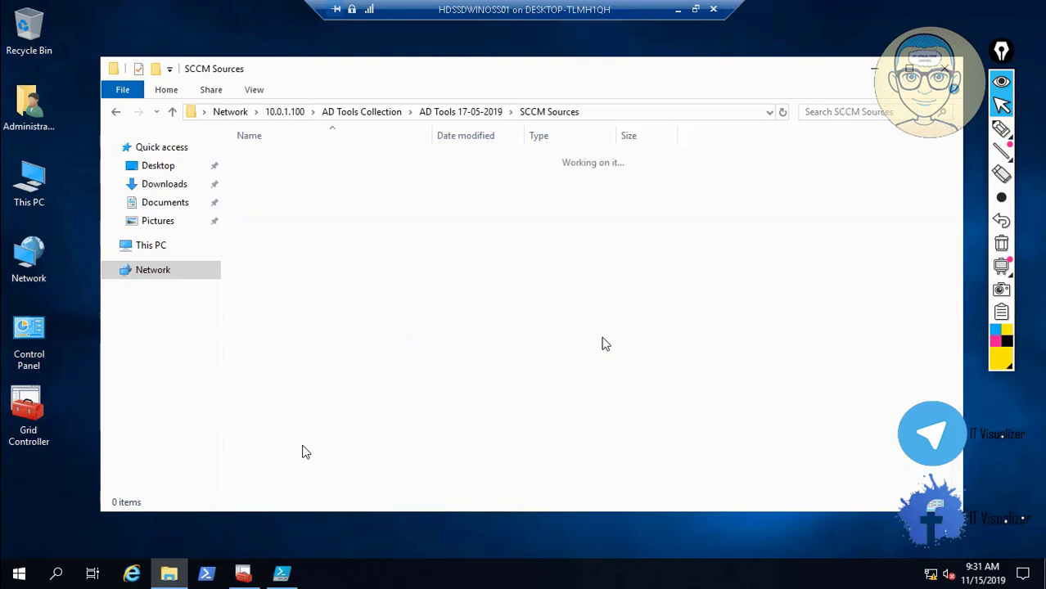
left_click(448, 115)
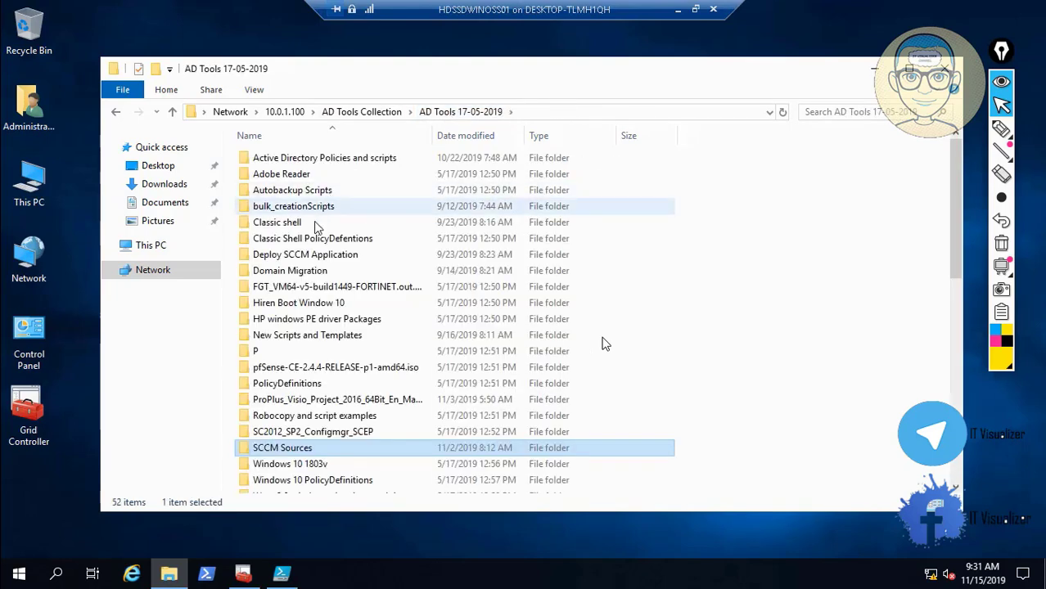
double_click(325, 256)
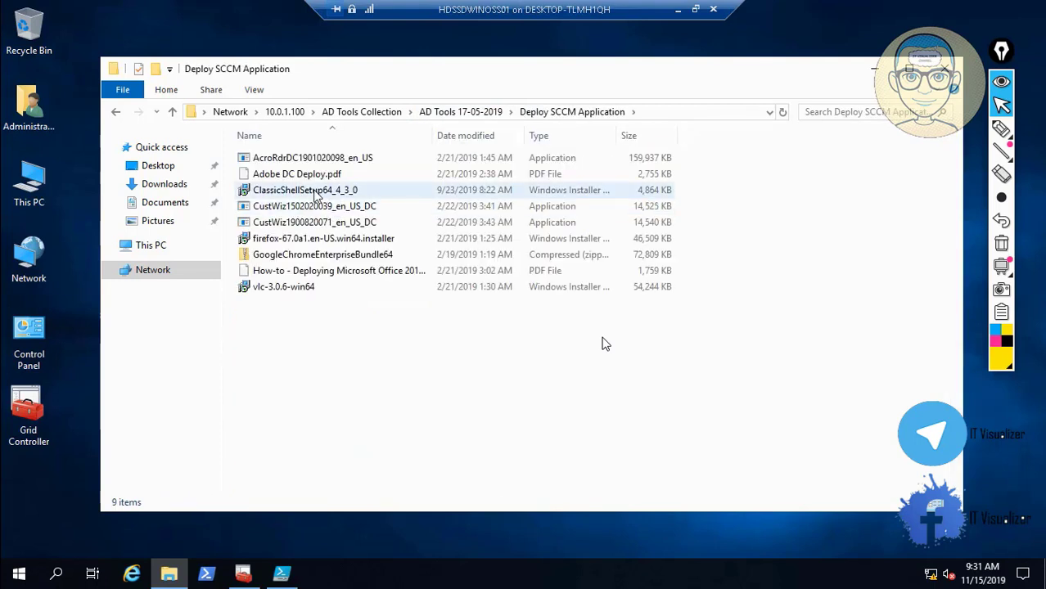
- Launch ClassicShellSetup64_4_3_0, then return to AD Tools 17-05-2019 and select 7z1514-x64
left_click(311, 192)
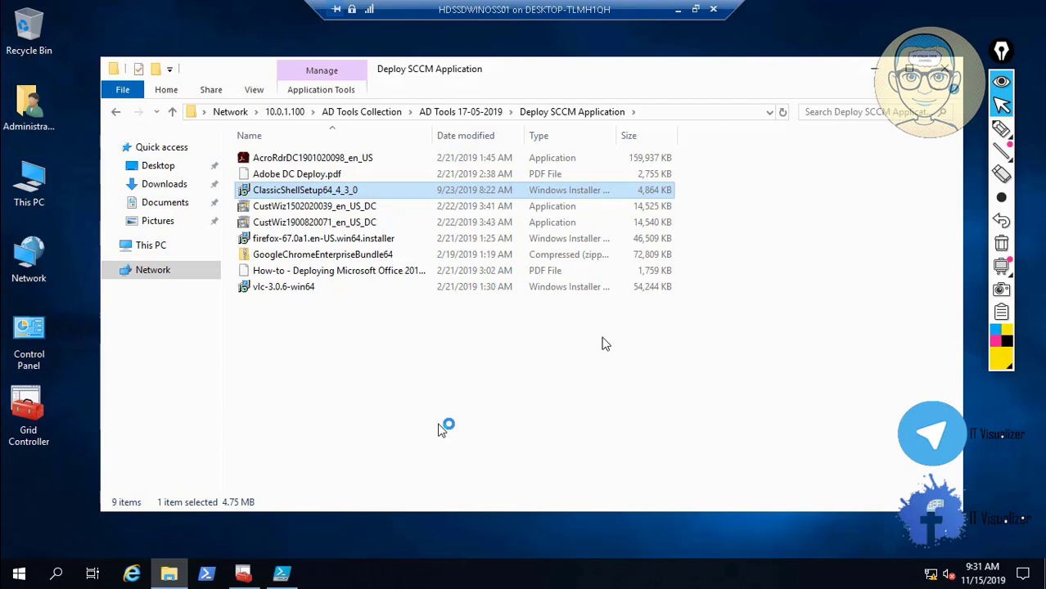
left_click(460, 112)
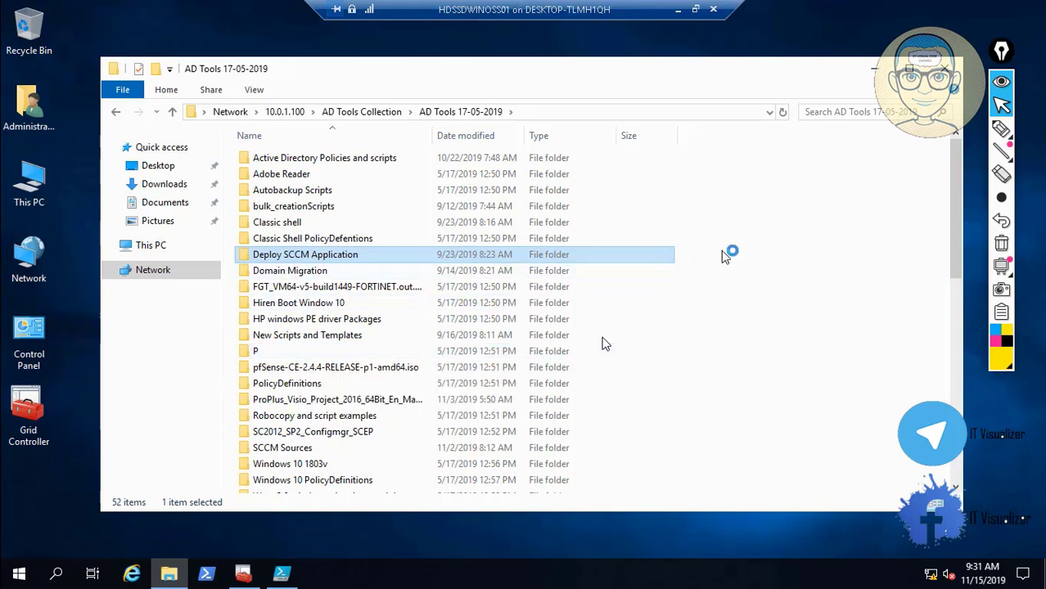
left_click_drag(956, 248, 968, 327)
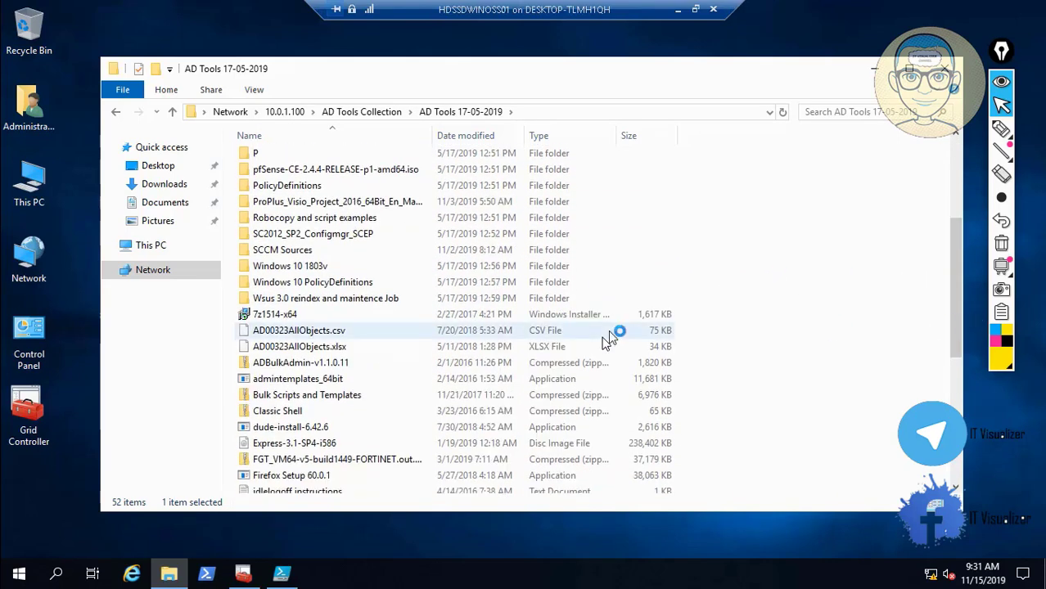
left_click(291, 317)
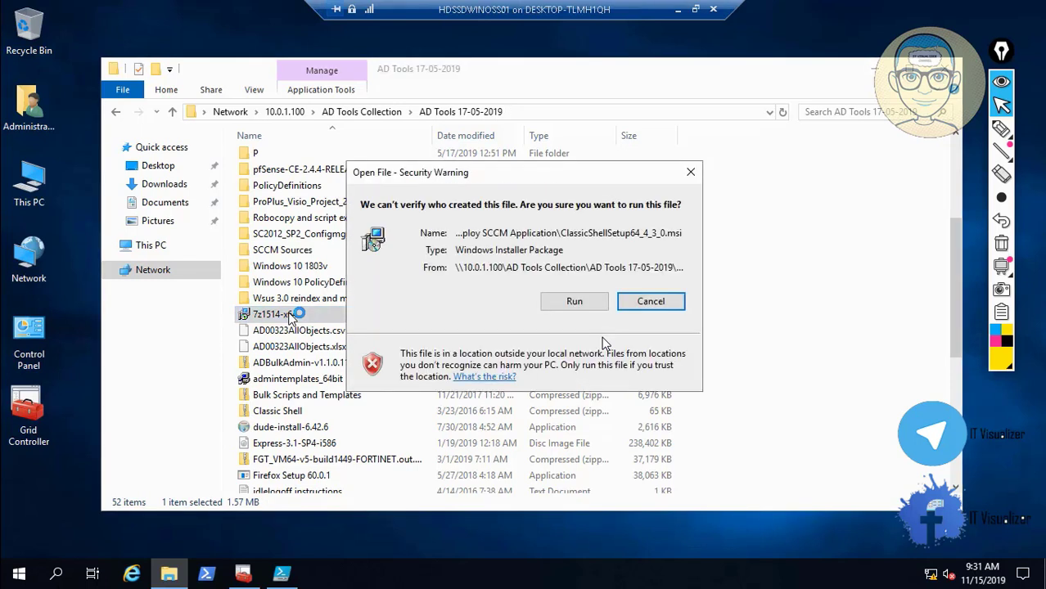
- Let the Classic Shell installer run and copy 7z1514-x64 onto the desktop
left_click(547, 303)
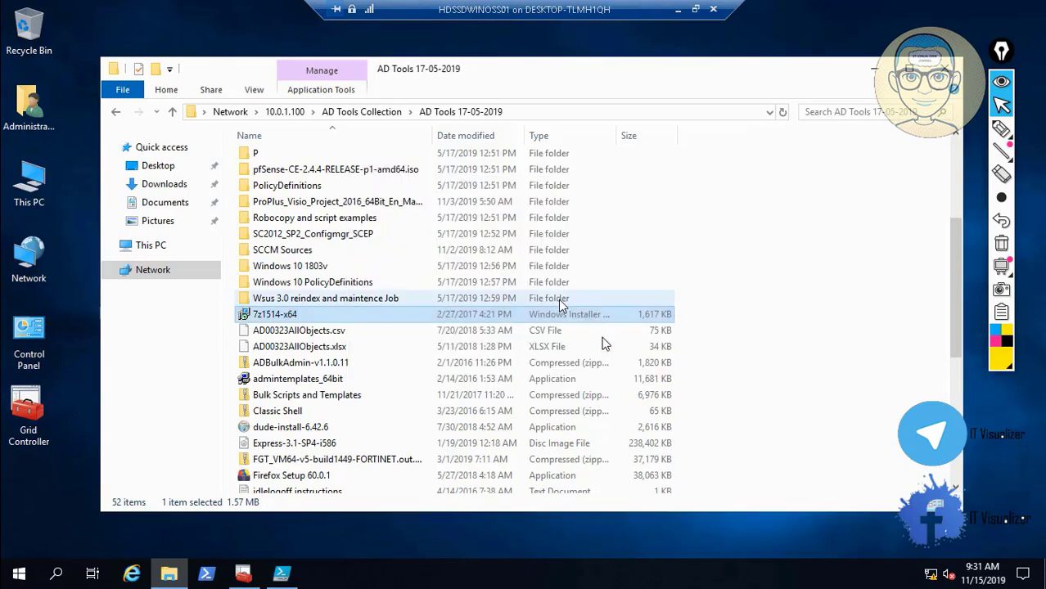
right_click(288, 316)
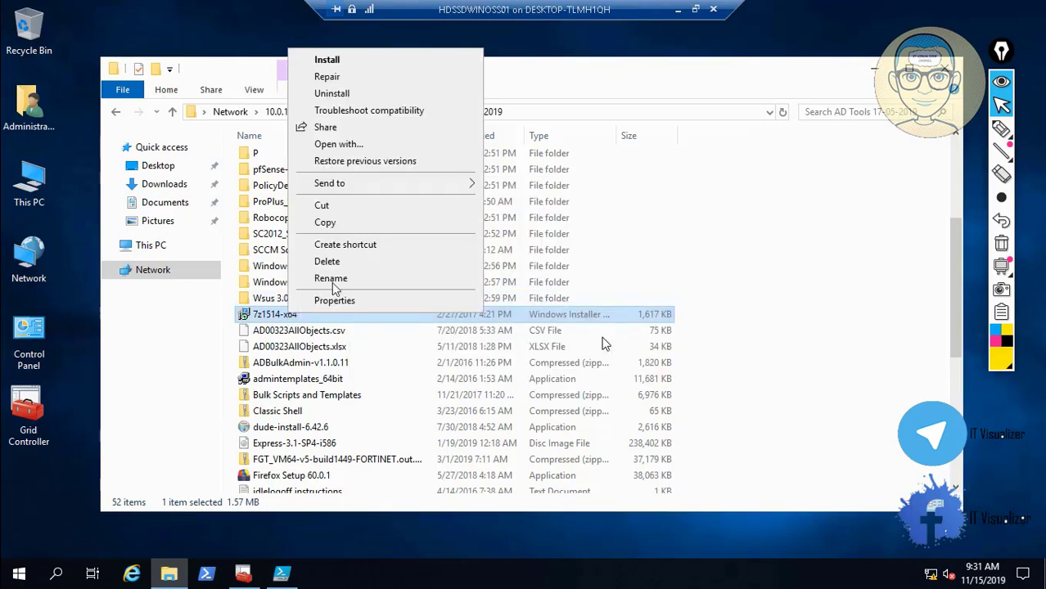
left_click(326, 223)
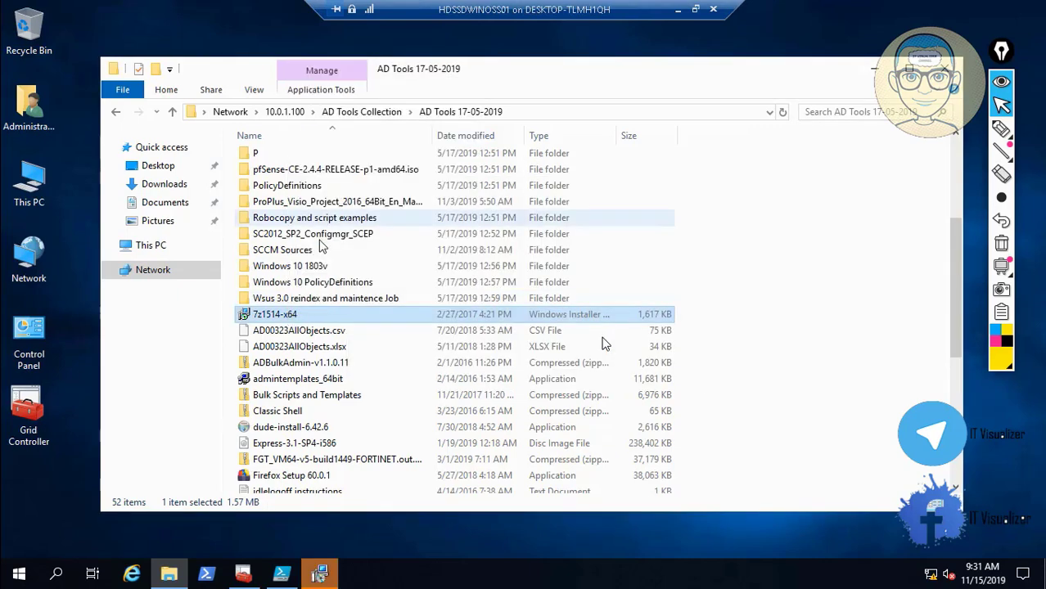
left_click(69, 485)
right_click(68, 482)
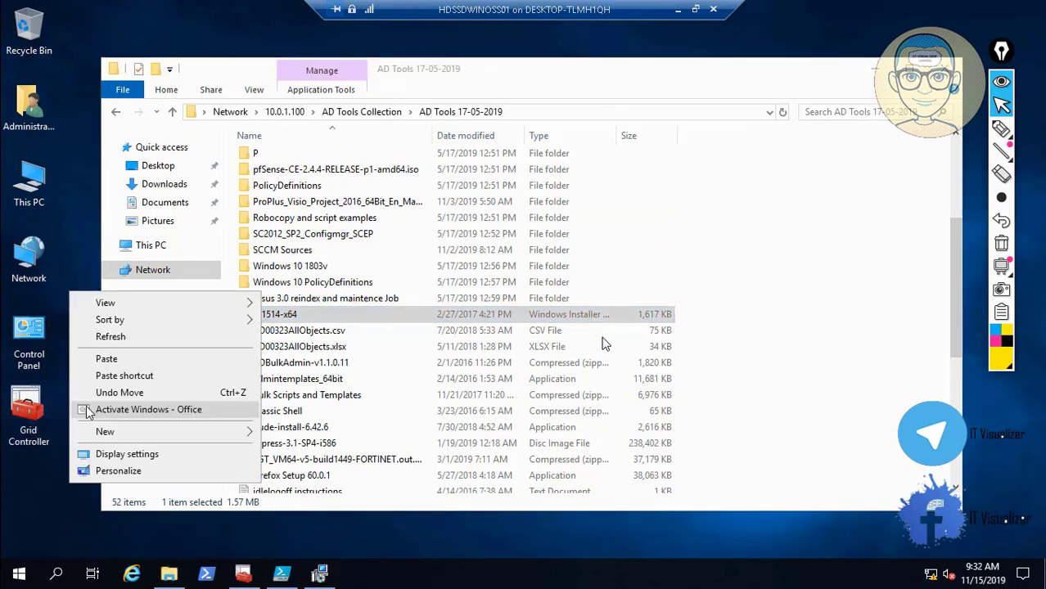
left_click(112, 359)
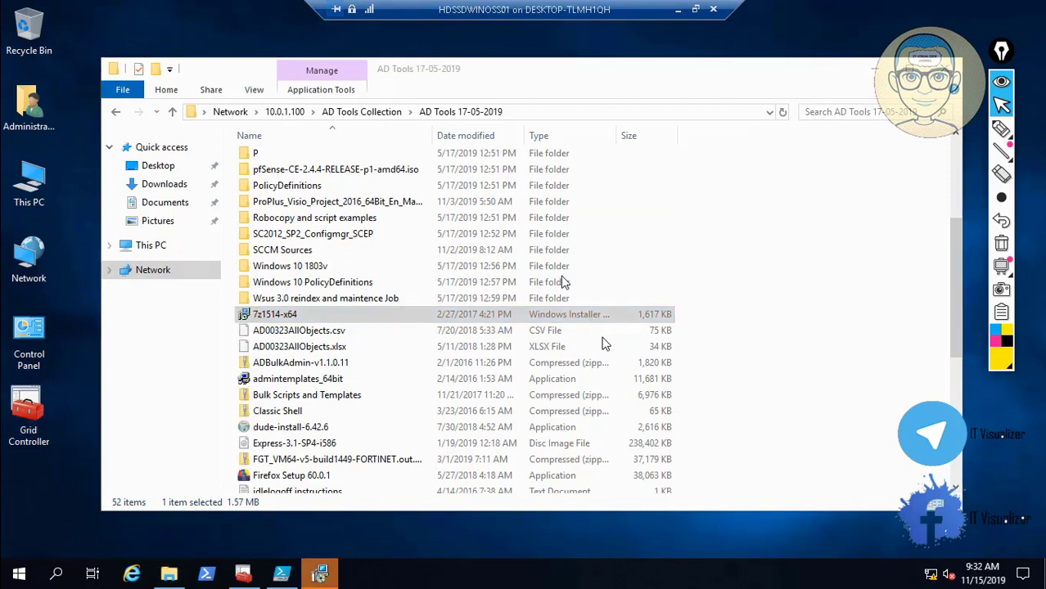
- Close PowerShell ISE and File Explorer, returning to Group Policy Management
left_click(875, 68)
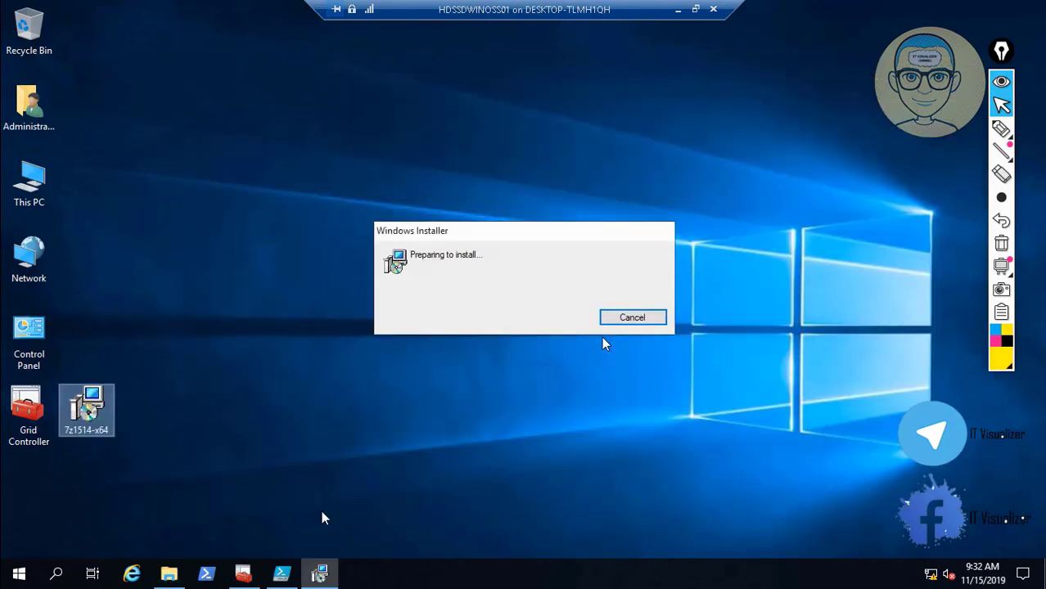
left_click(281, 573)
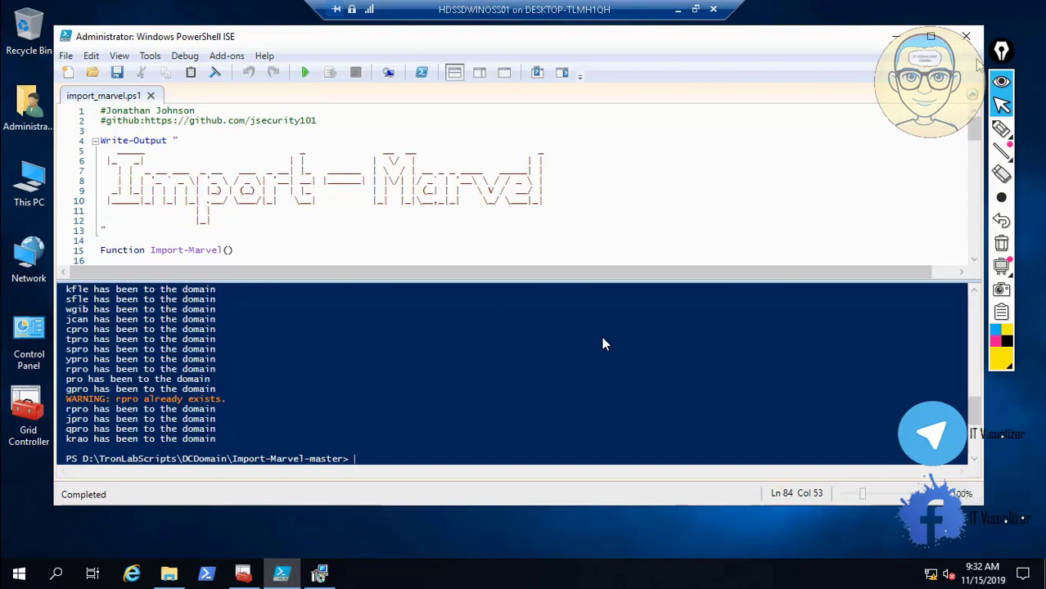
left_click(966, 41)
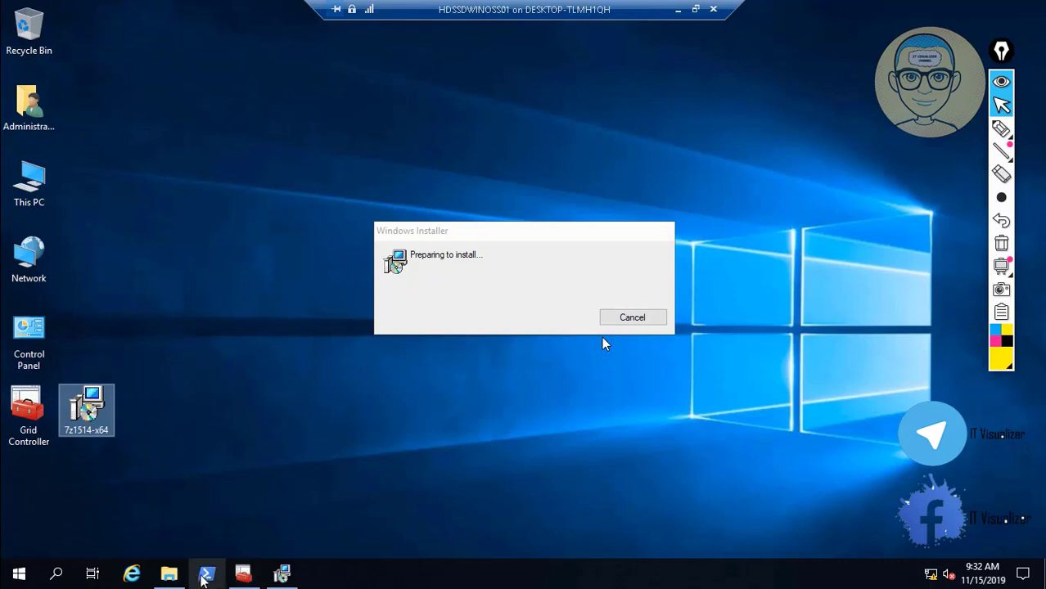
left_click(241, 577)
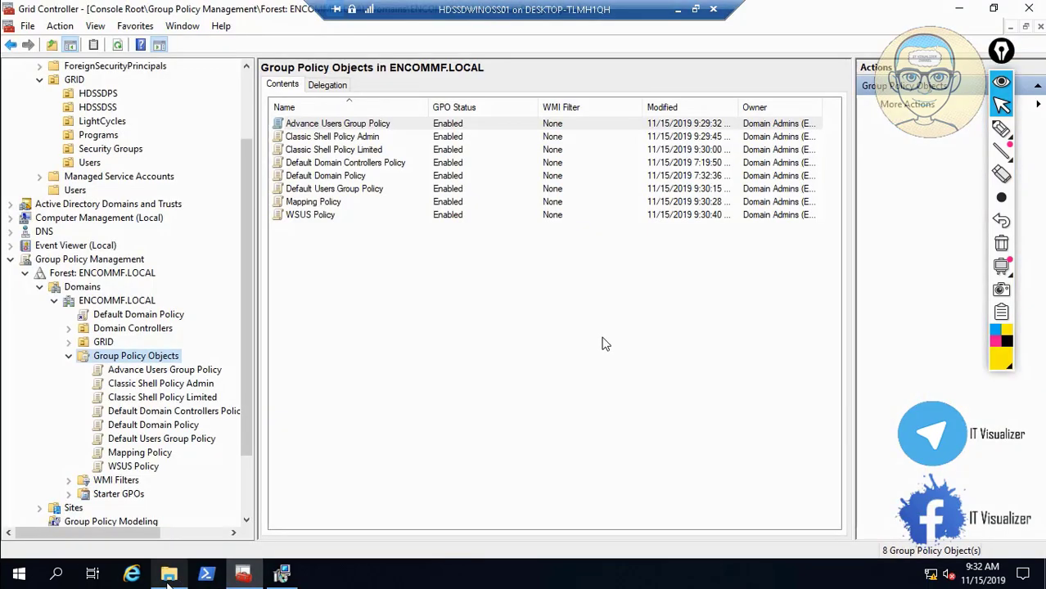
left_click(169, 576)
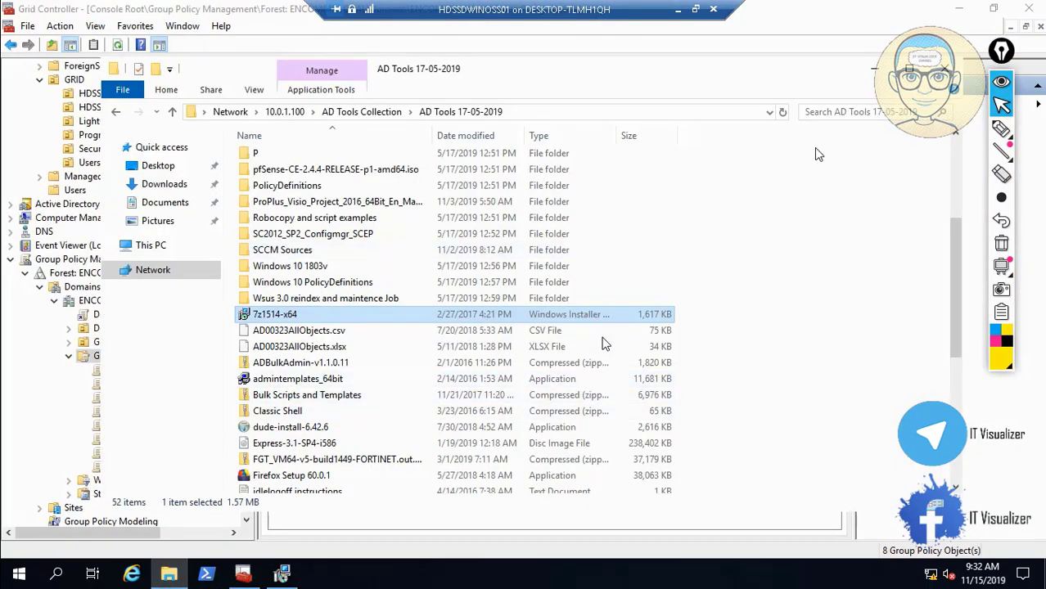
left_click(942, 69)
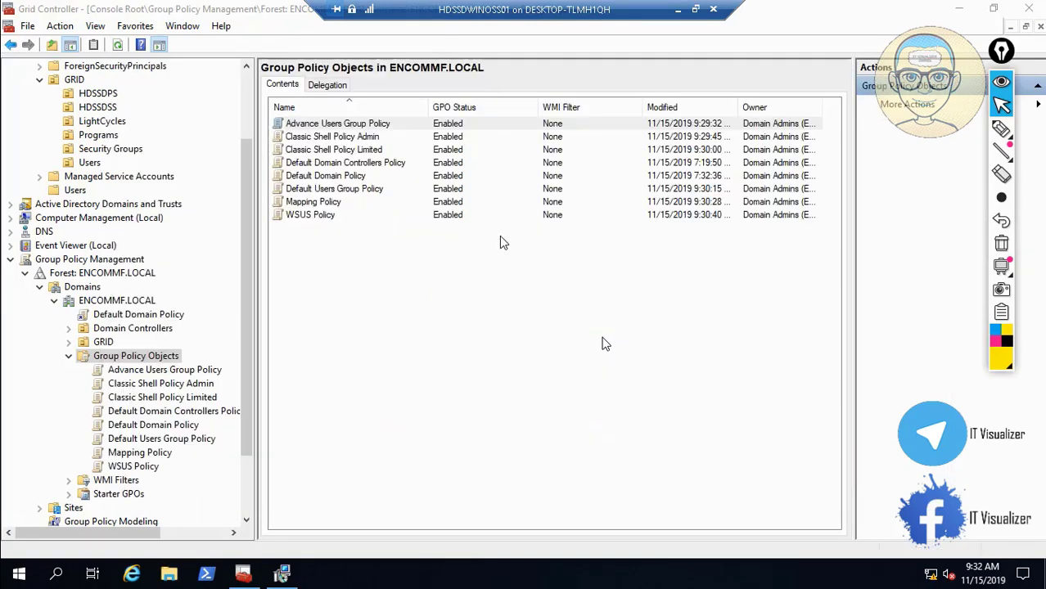
left_click(180, 374)
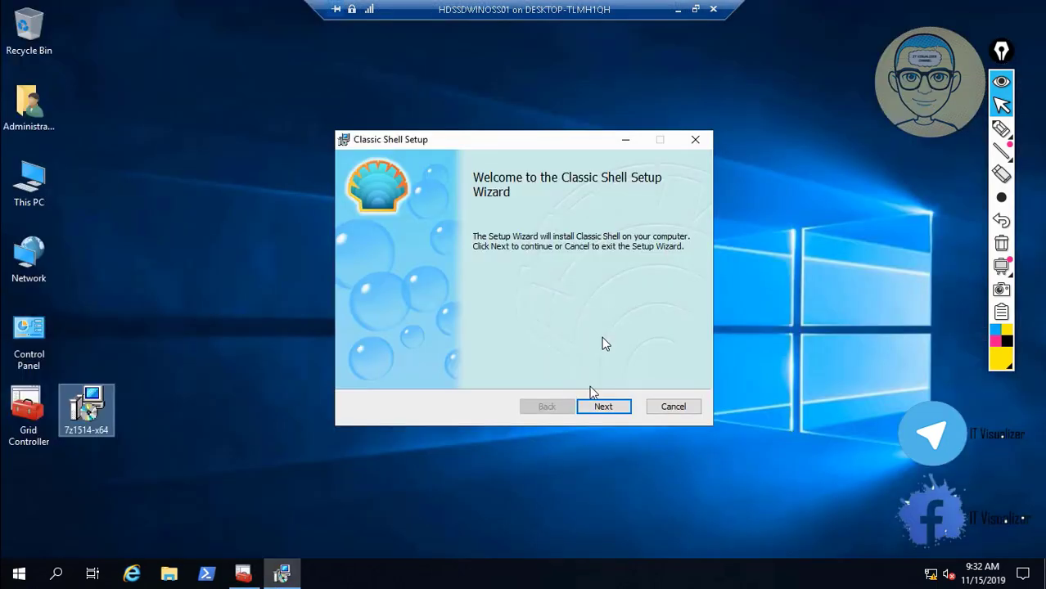
- Accept the Classic Shell license, keep the default features, and start installing
left_click(597, 409)
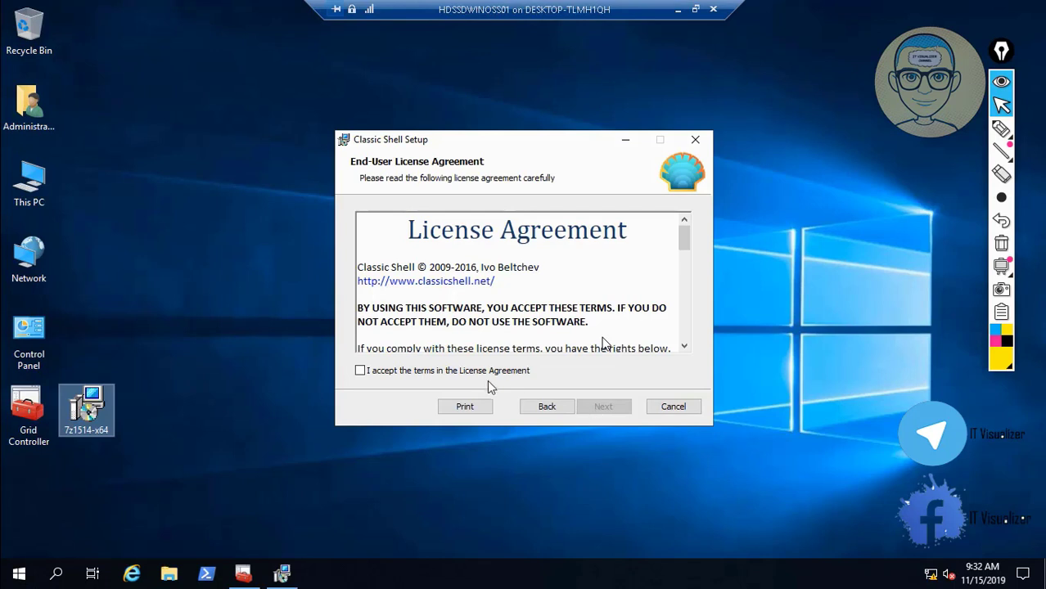
left_click(476, 379)
left_click(606, 409)
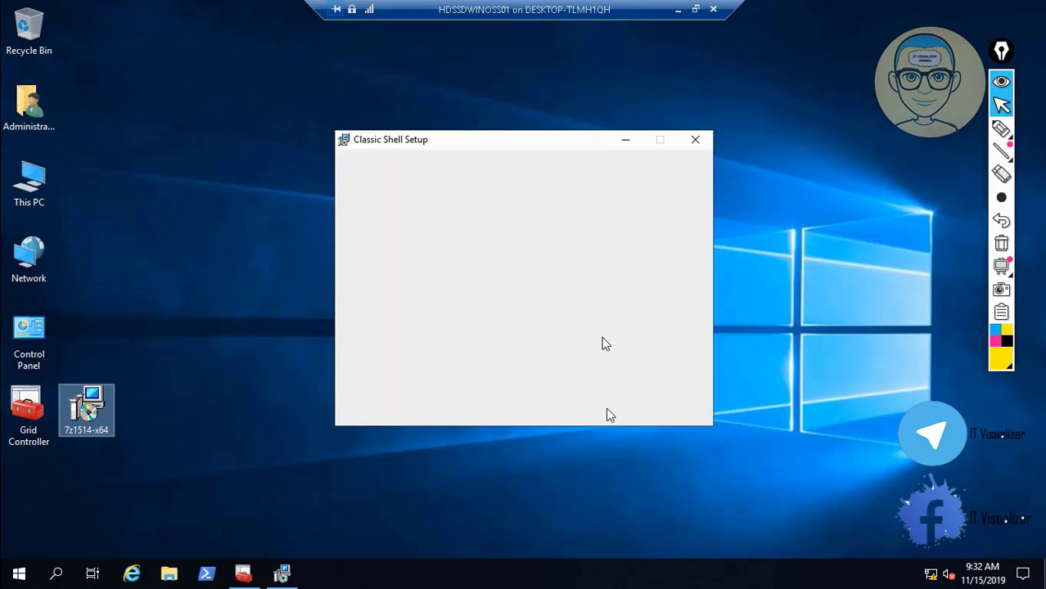
left_click(615, 408)
left_click(615, 408)
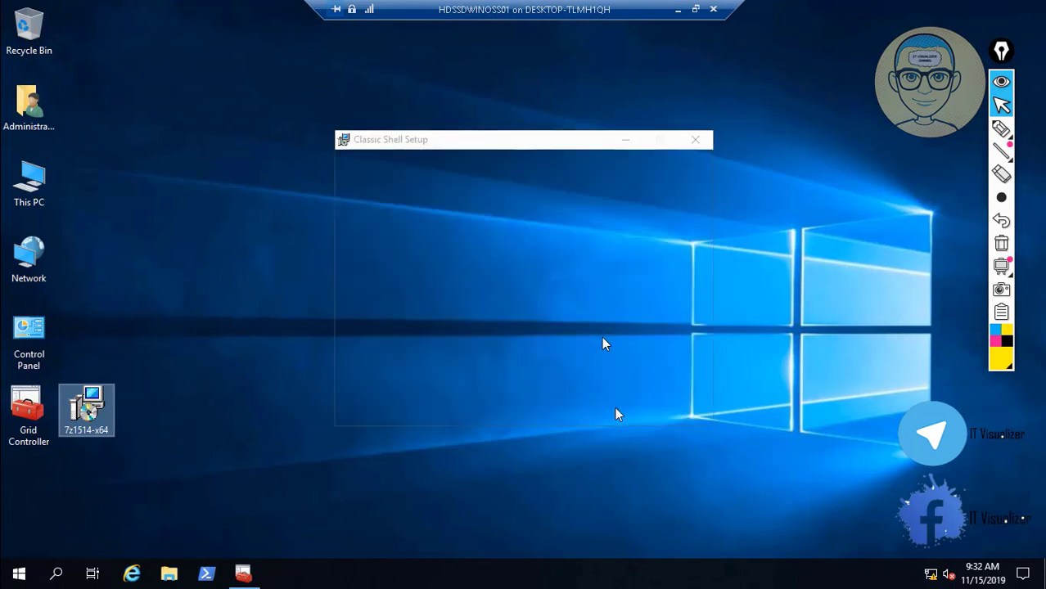
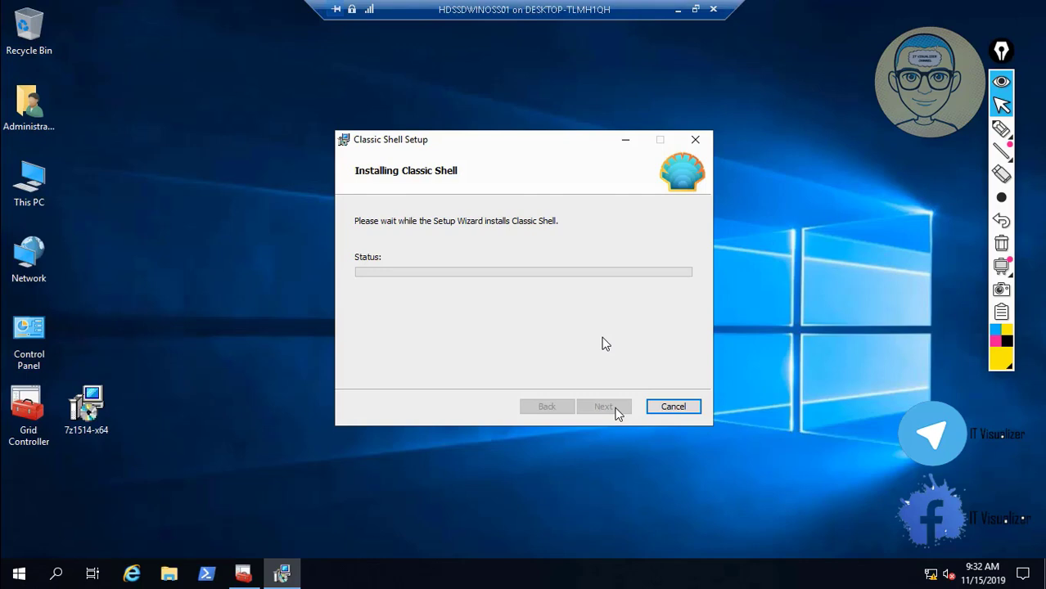
- Let Classic Shell finish installing, then close setup with View Readme file unticked
left_click(678, 10)
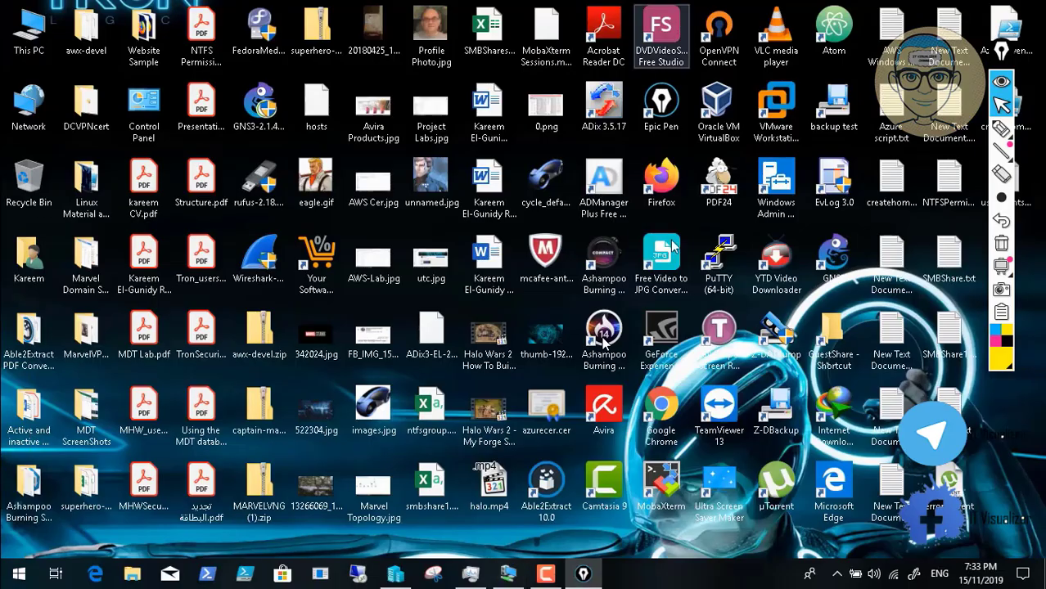
left_click(545, 575)
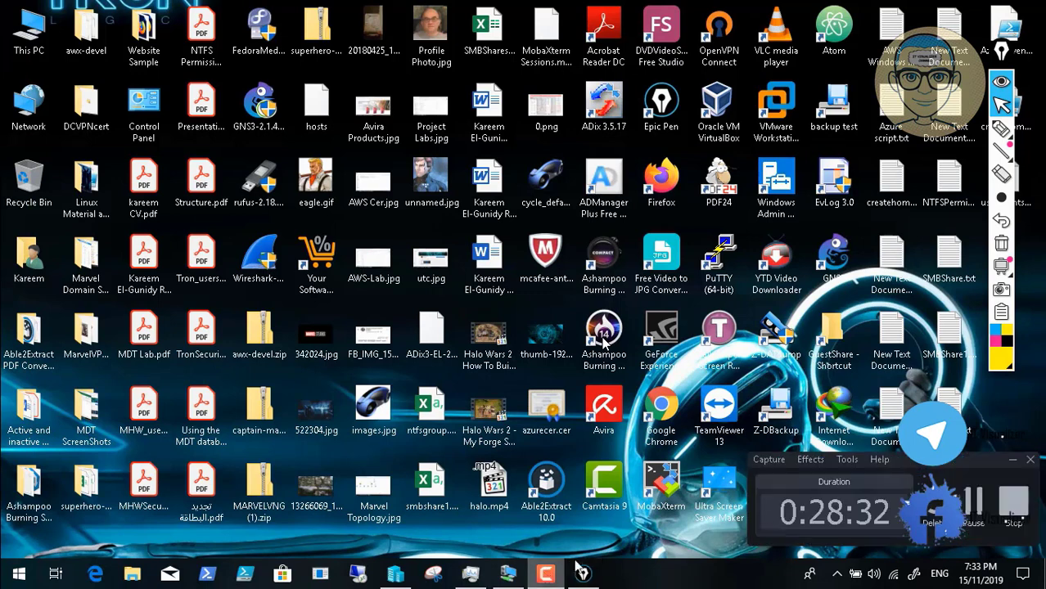
left_click(1012, 461)
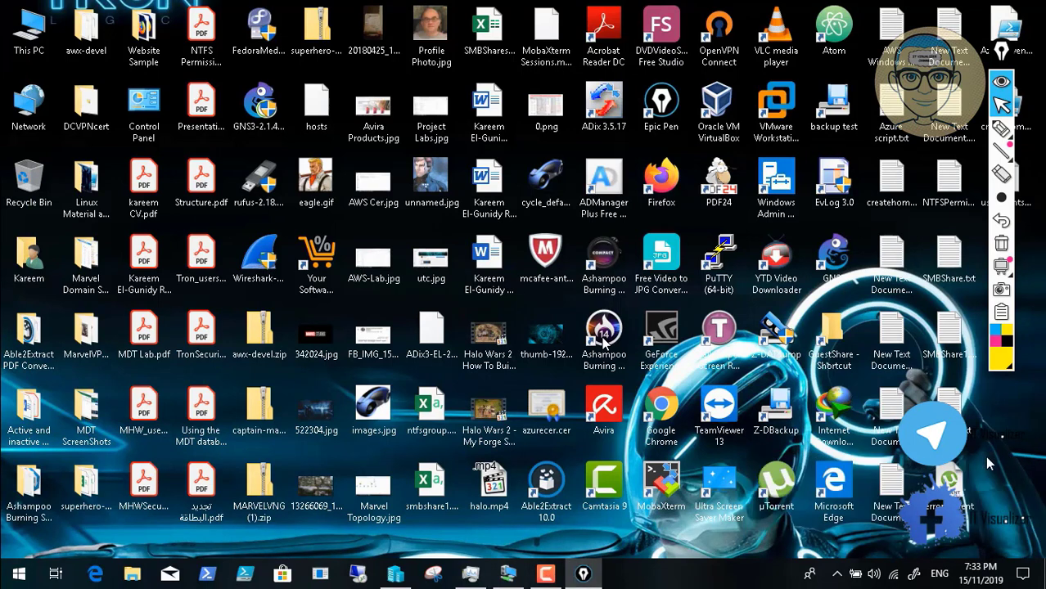
left_click(507, 576)
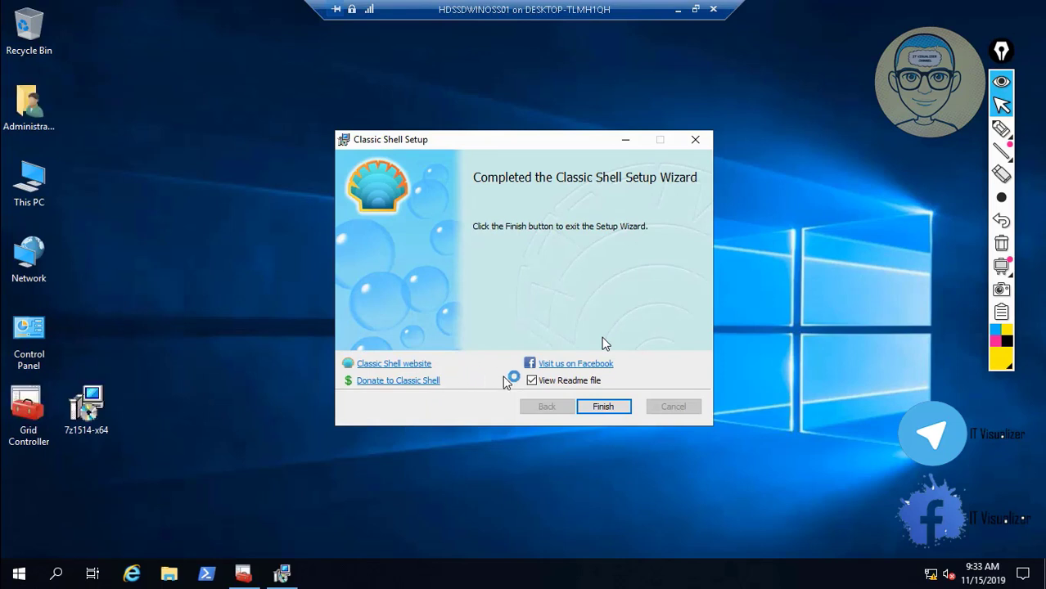
left_click(533, 381)
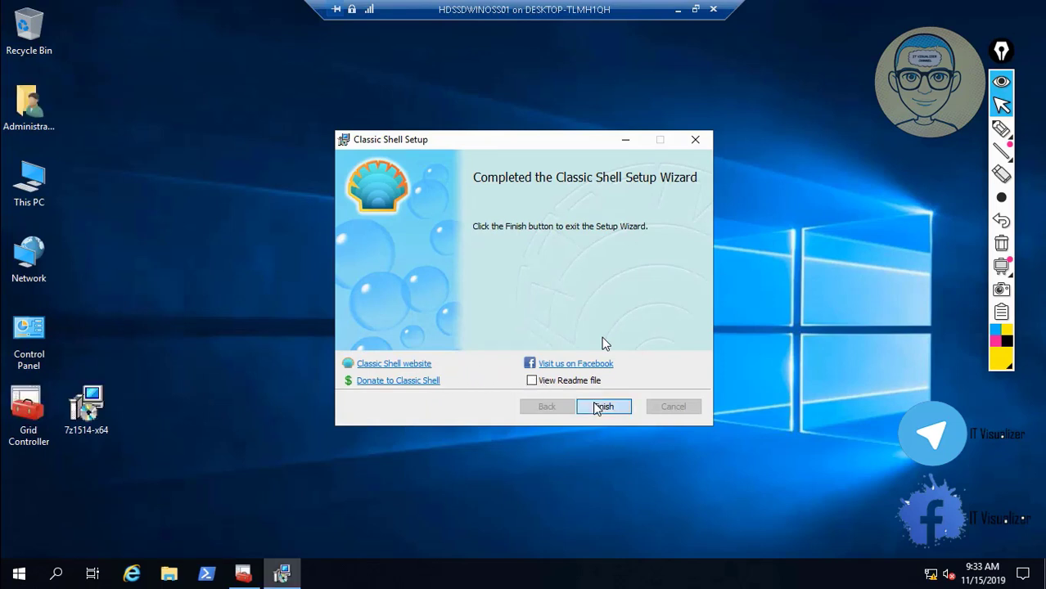
left_click(599, 406)
- Install 7-Zip 15.14 x64 from the desktop installer with default features, then return to Grid Controller
double_click(85, 406)
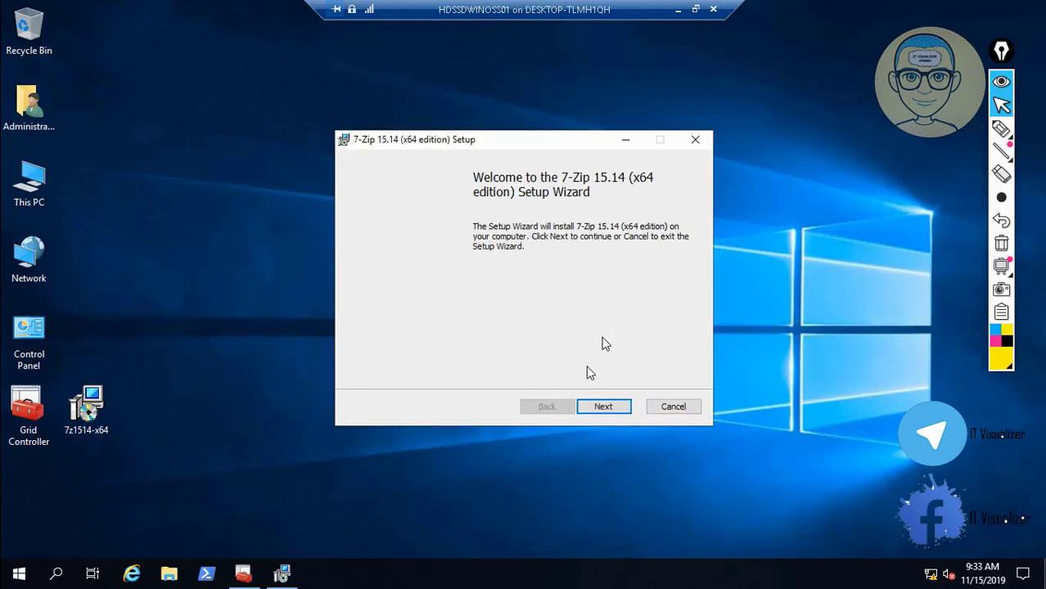
left_click(605, 408)
left_click(605, 408)
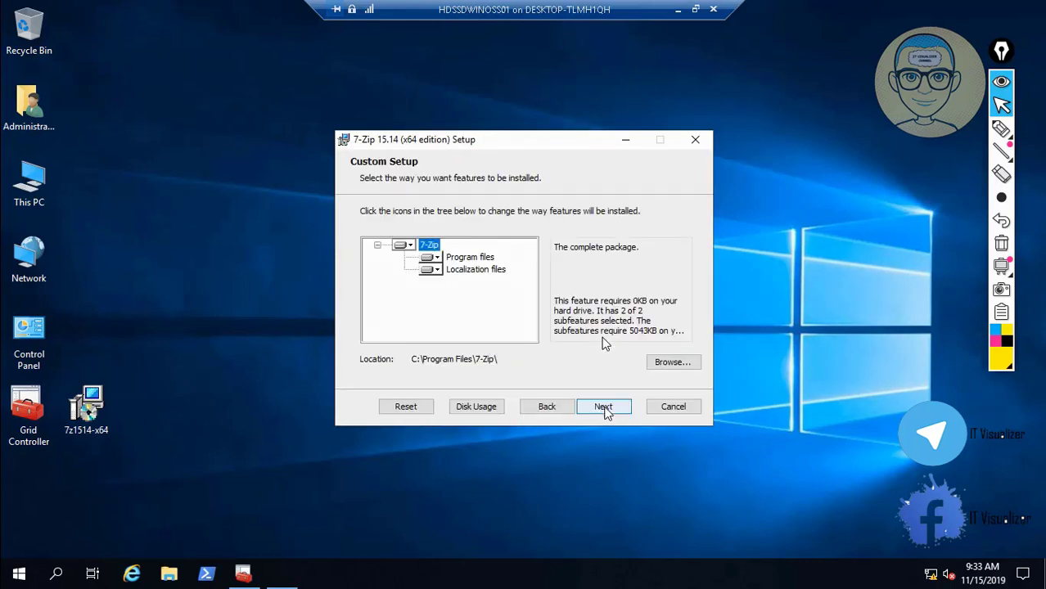
left_click(604, 407)
left_click(605, 410)
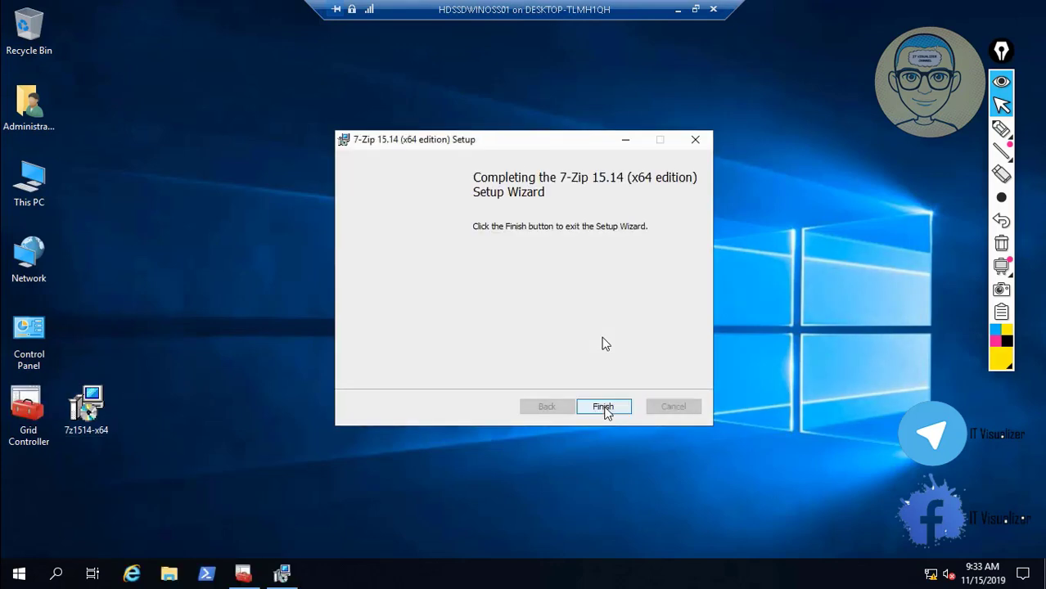
left_click(604, 408)
left_click(243, 575)
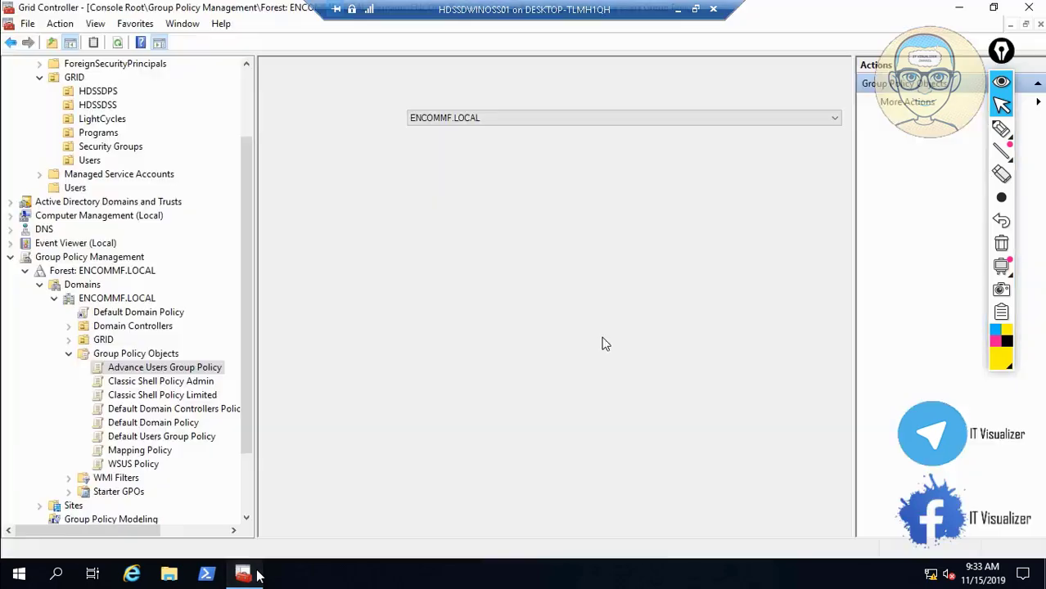
- Start Import Settings on Advance Users Group Policy, skipping the backup of current settings
right_click(183, 370)
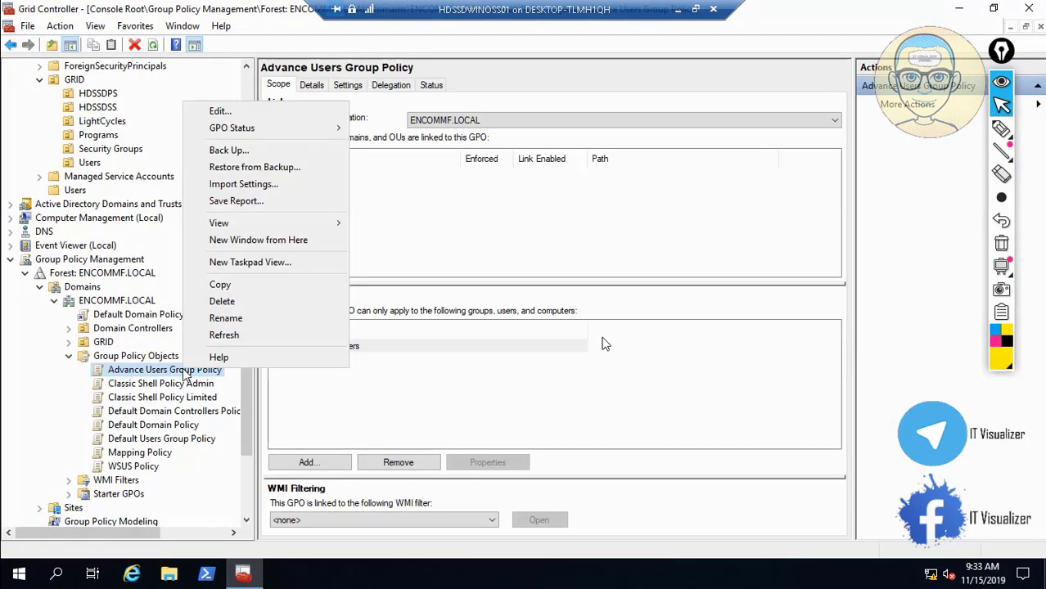
left_click(269, 188)
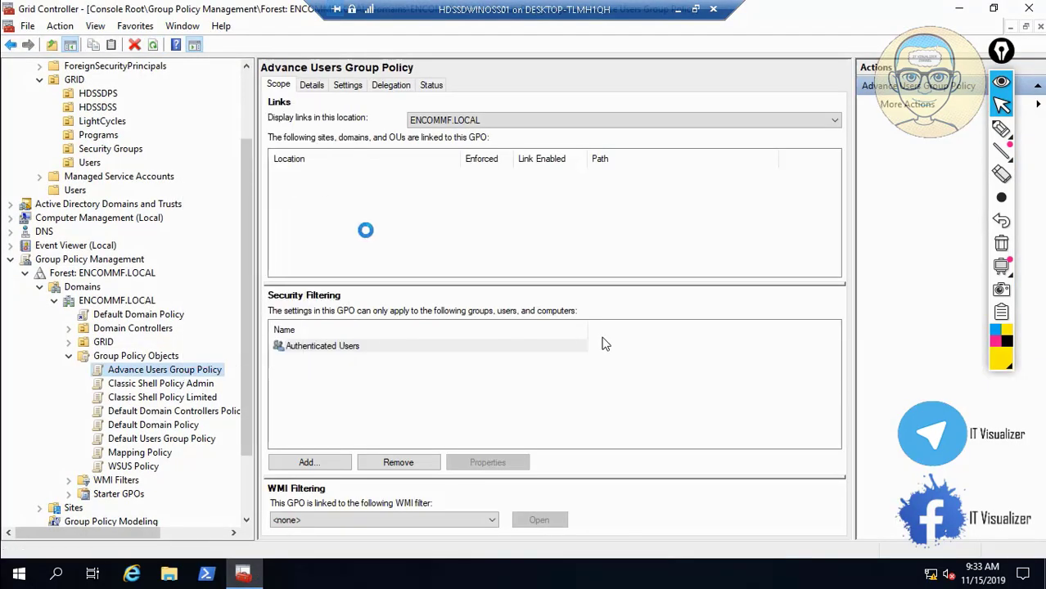
left_click(235, 293)
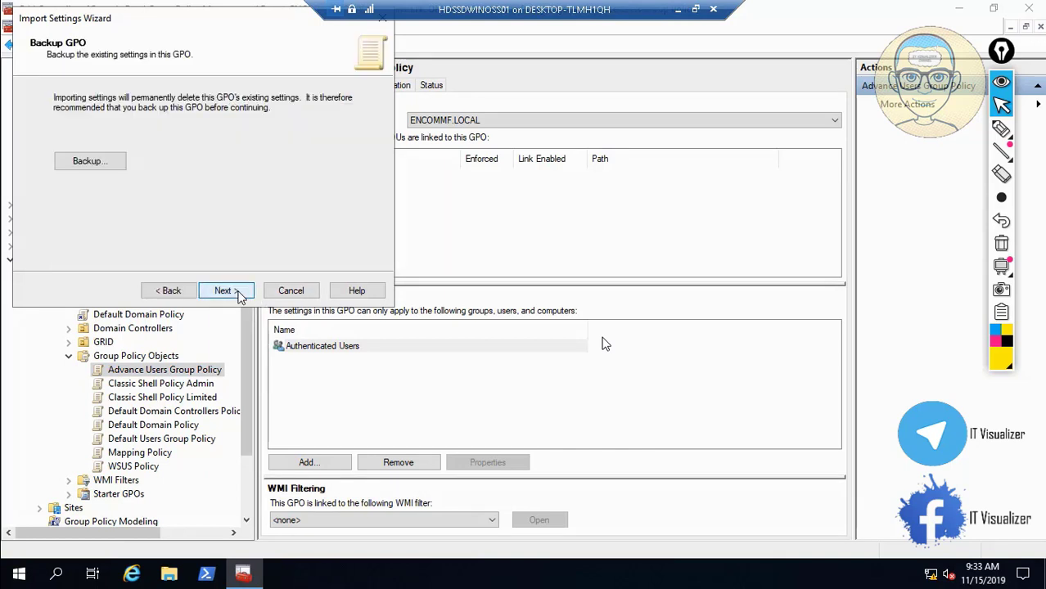
left_click(238, 292)
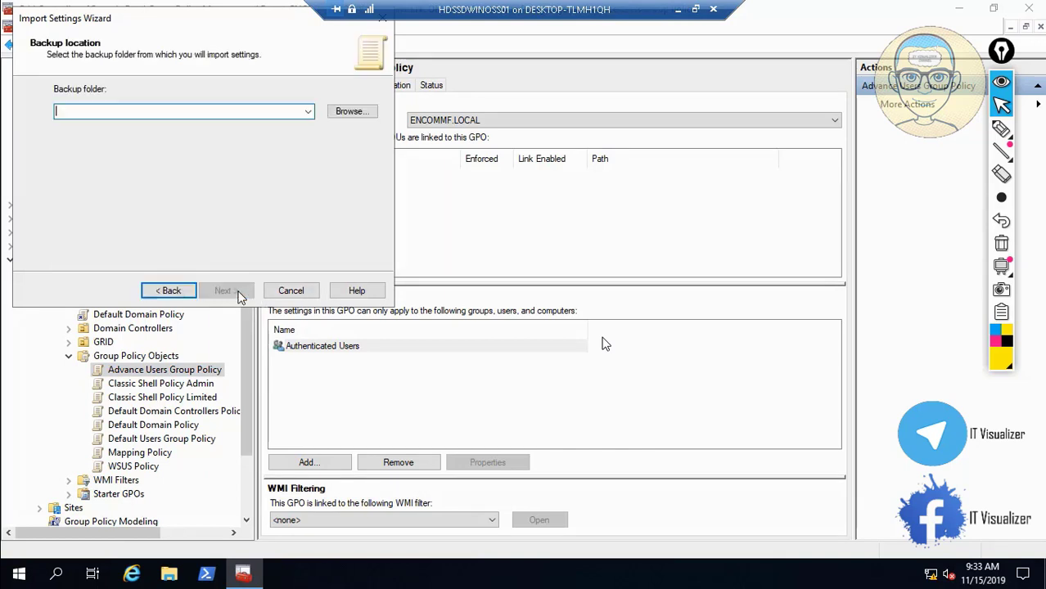
- Set the backup folder to D:\TronLabScripts\Marvel Domain GP
left_click(354, 113)
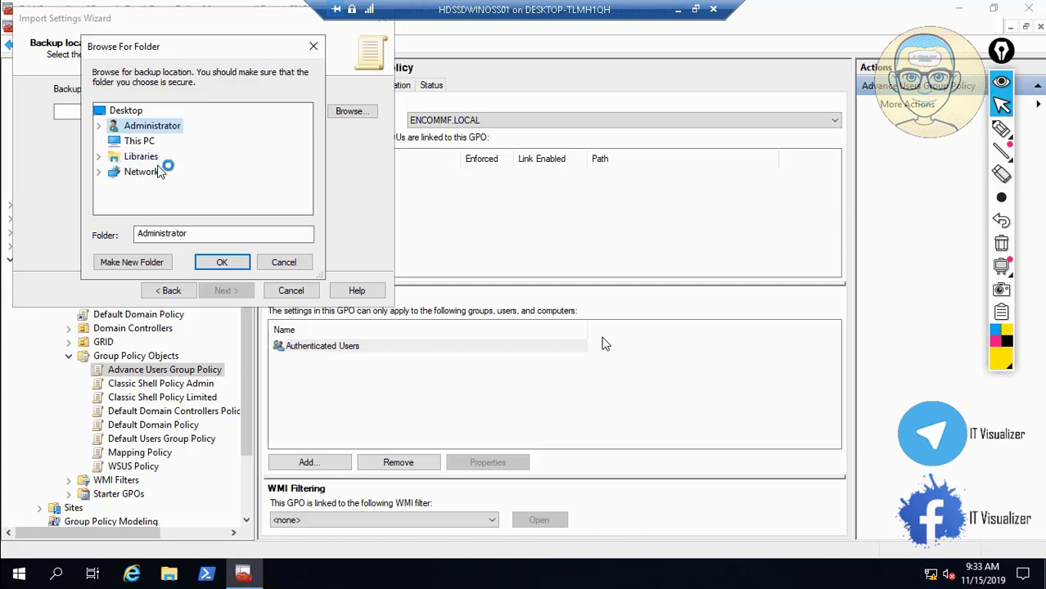
left_click(307, 210)
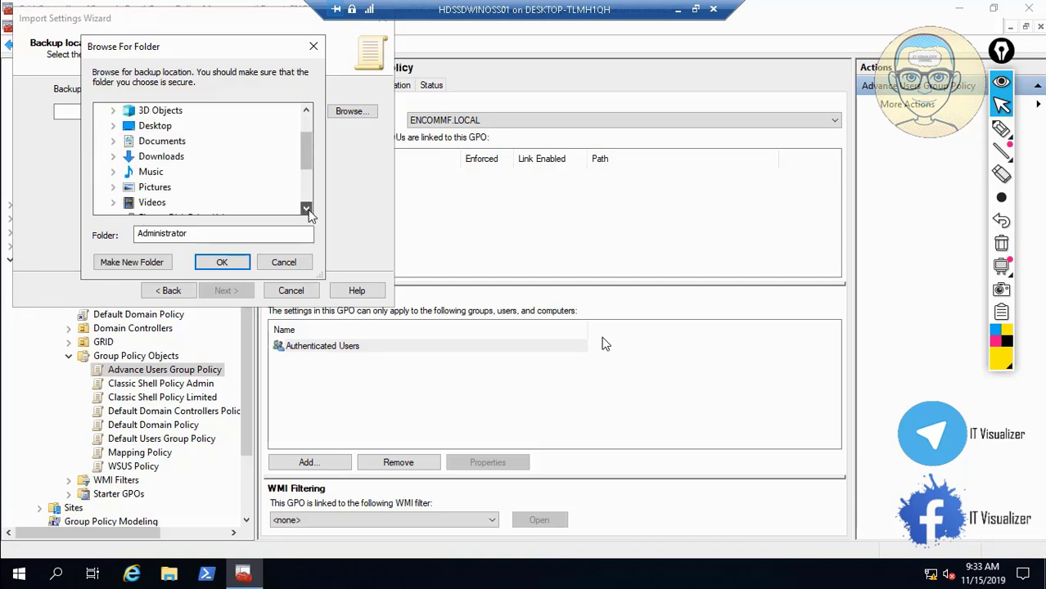
left_click(307, 210)
left_click(307, 210)
left_click(308, 210)
left_click(308, 210)
left_click(307, 211)
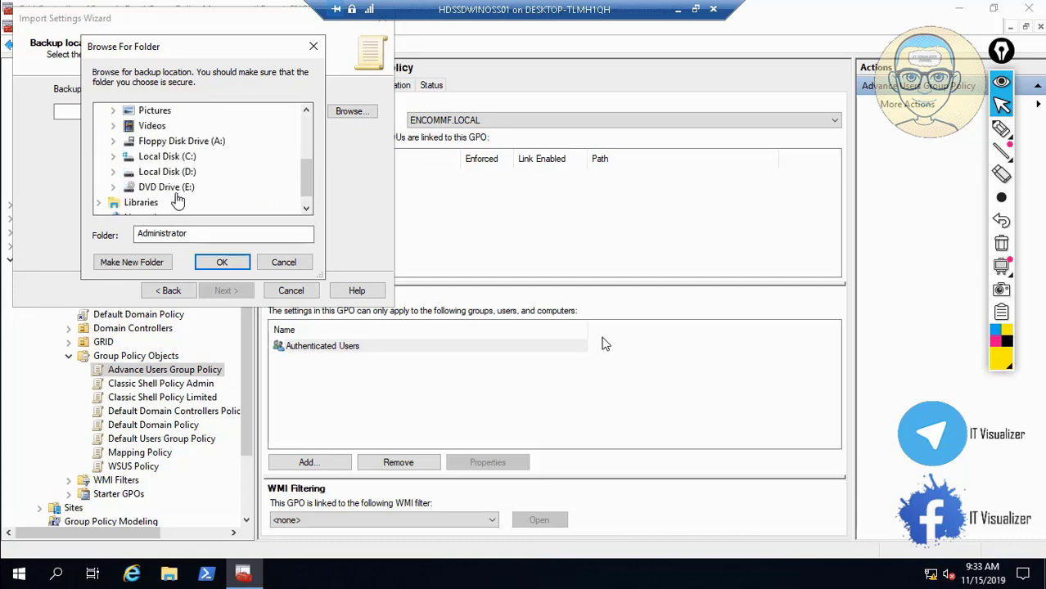
left_click(115, 172)
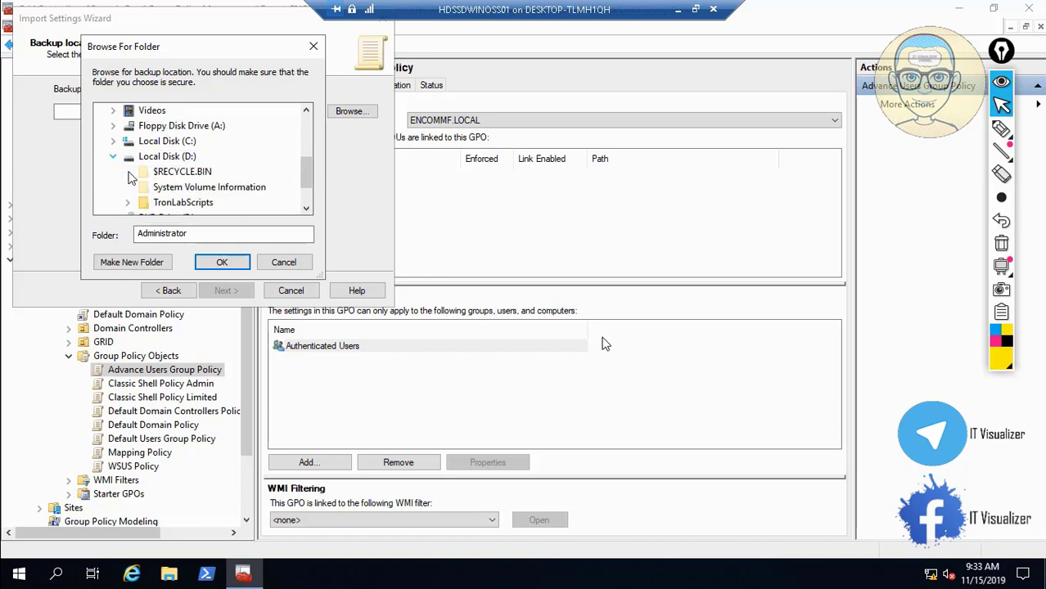
left_click(308, 210)
left_click(307, 210)
left_click(128, 172)
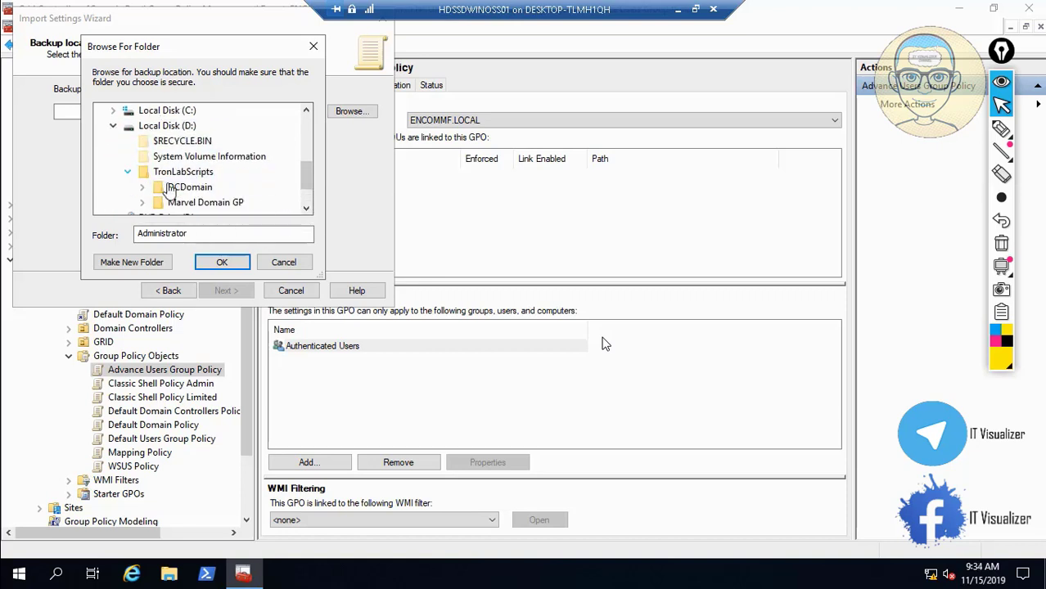
left_click(176, 204)
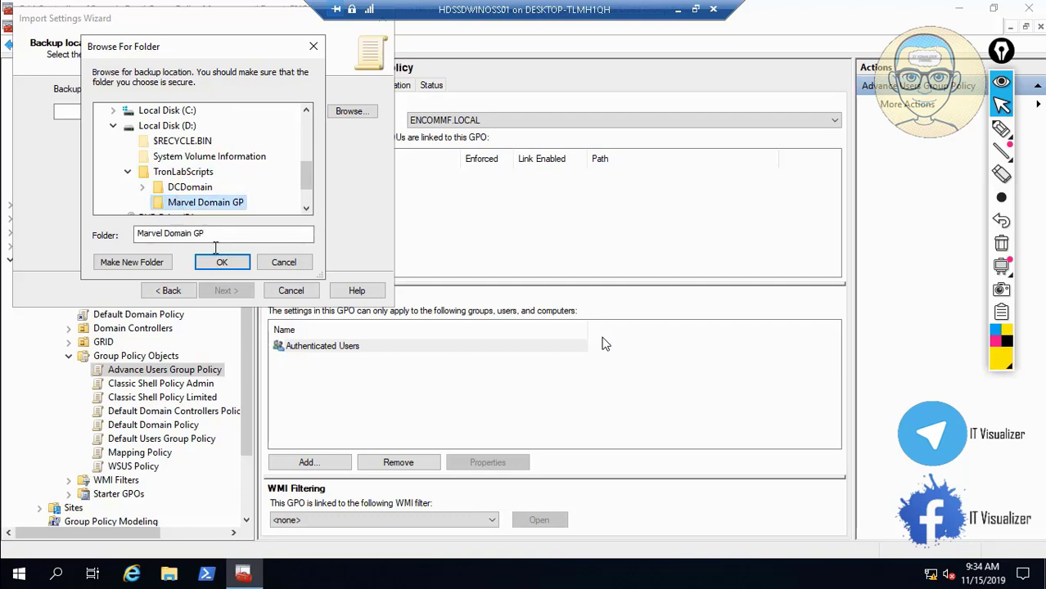
left_click(222, 262)
- Import the Advance Users Group Policy backup and dismiss the succeeded report
left_click(226, 292)
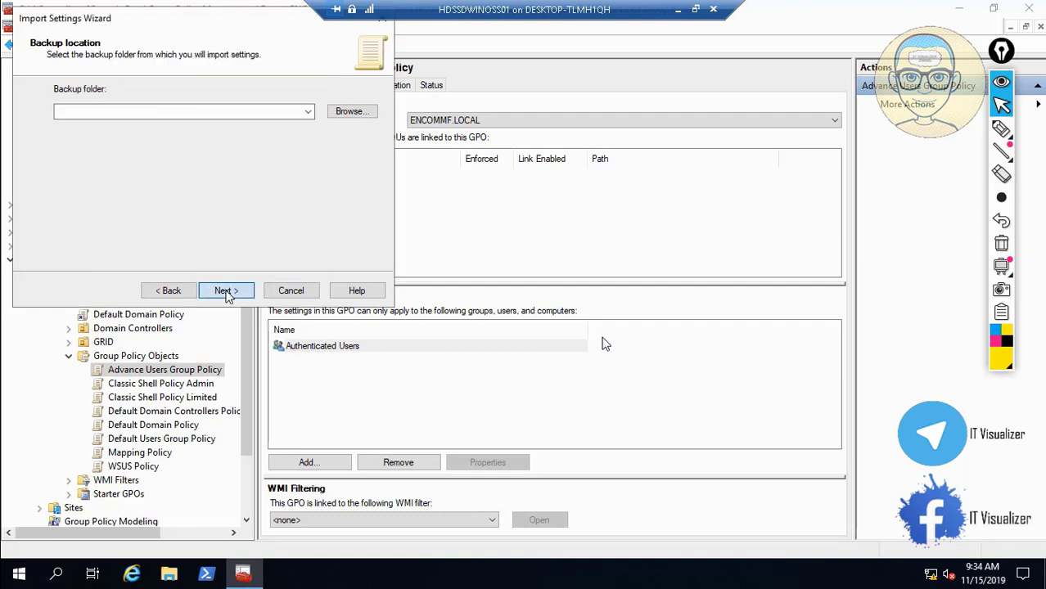
left_click(227, 292)
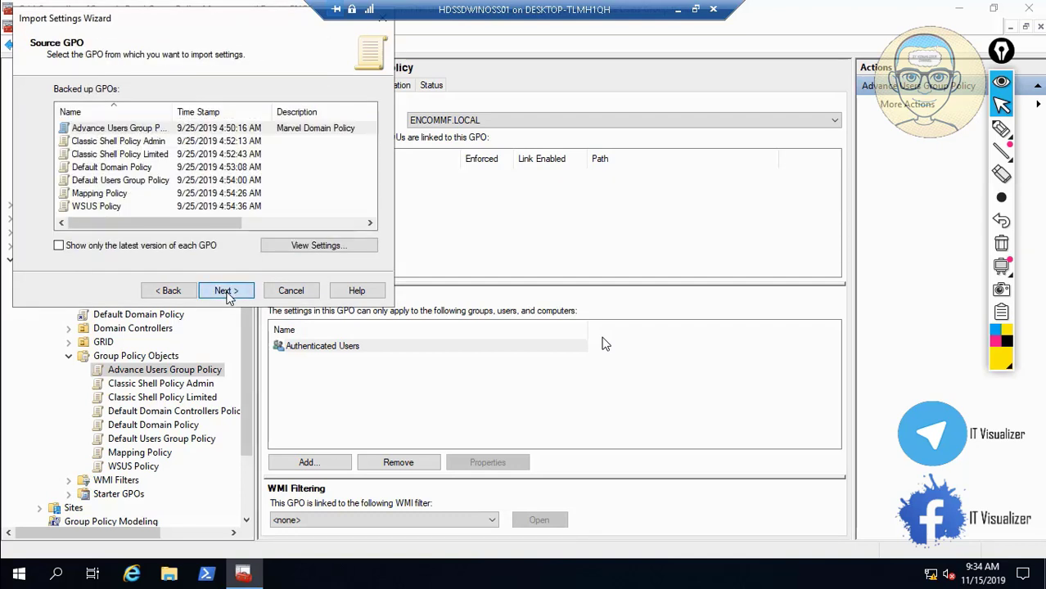
left_click(233, 293)
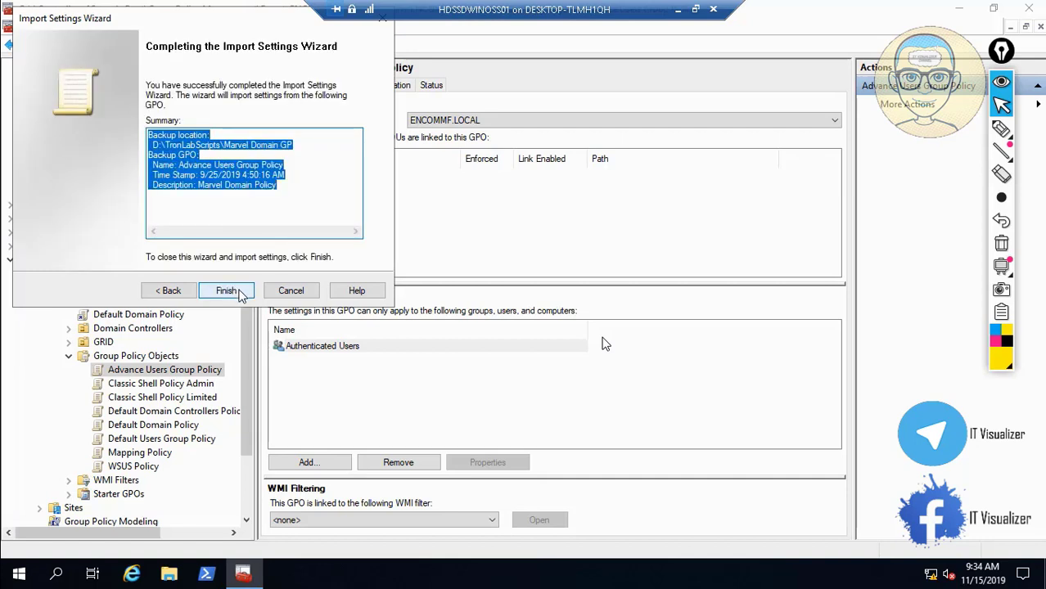
left_click(227, 292)
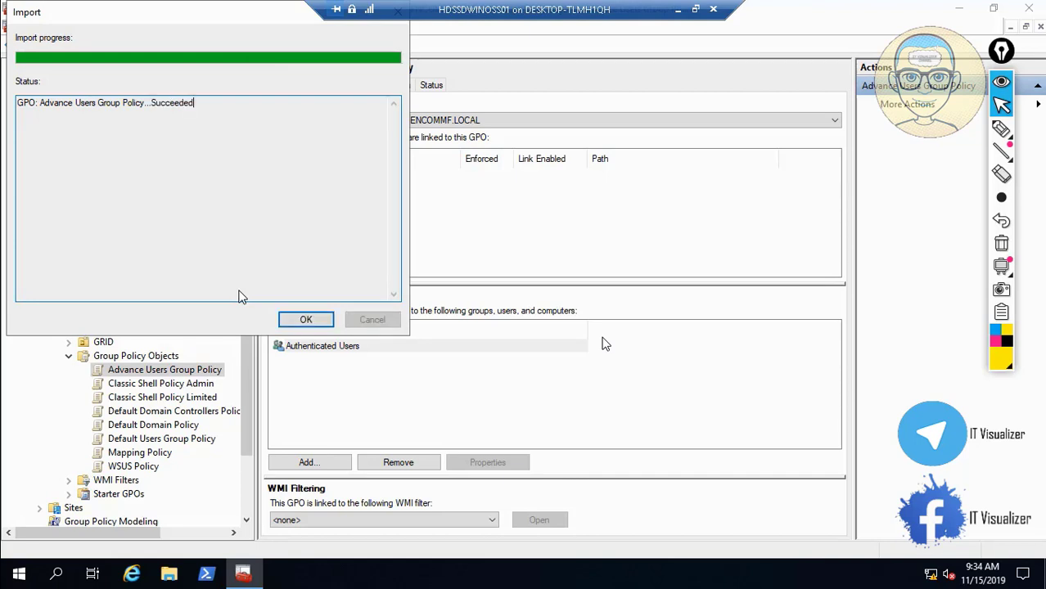
left_click(305, 320)
left_click(189, 386)
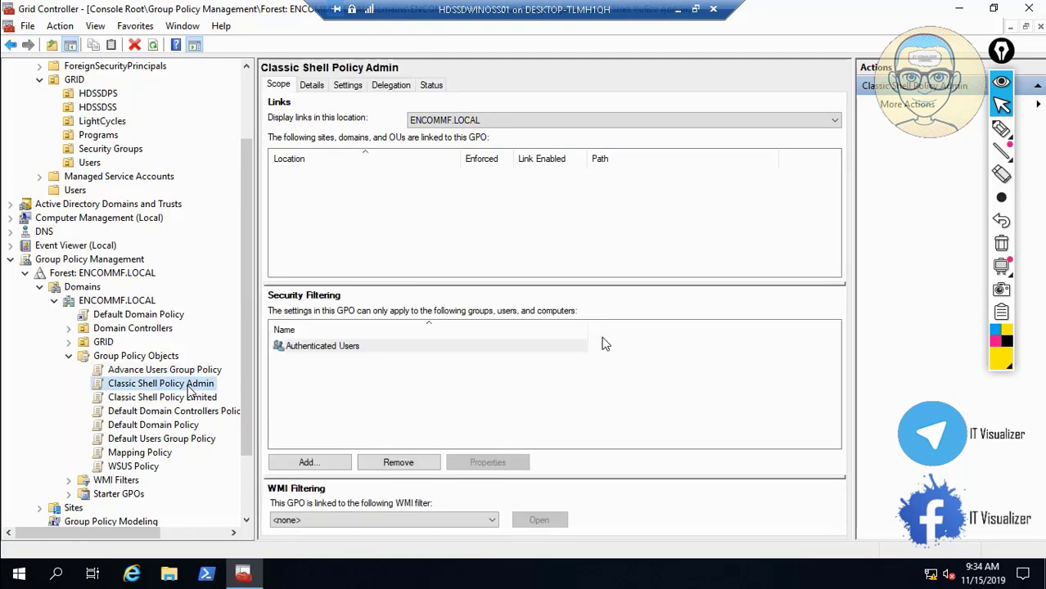
- Import the Classic Shell Policy Admin backup from Marvel Domain GP into that GPO
right_click(189, 386)
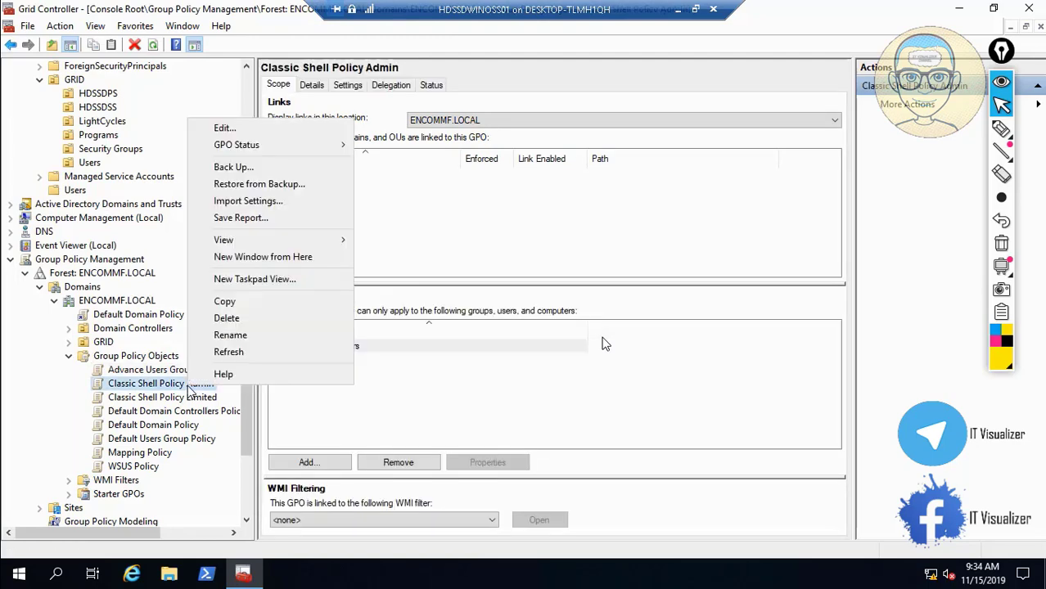
left_click(246, 202)
left_click(235, 291)
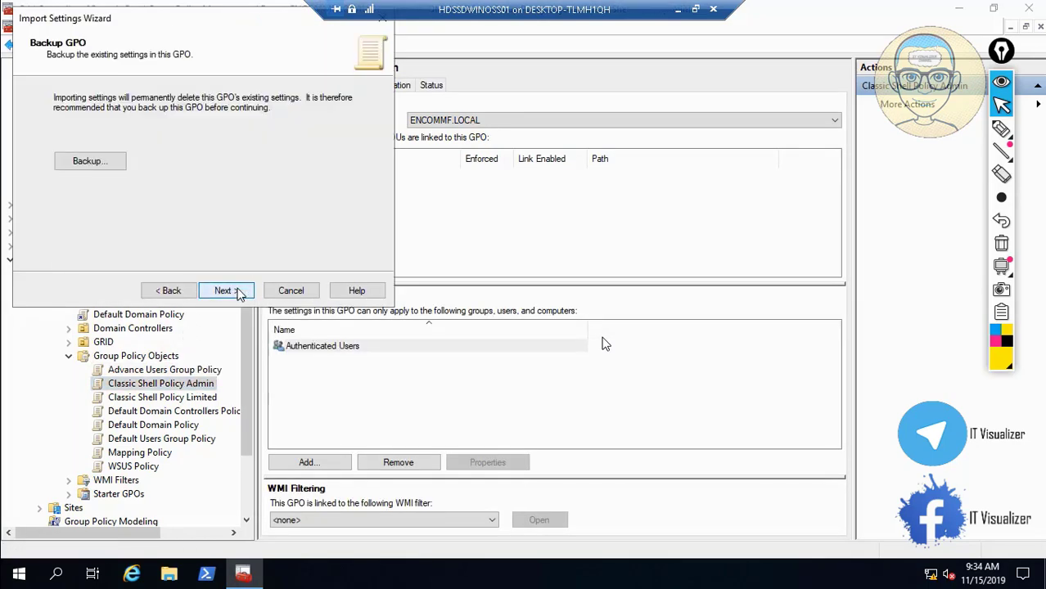
left_click(238, 293)
left_click(237, 293)
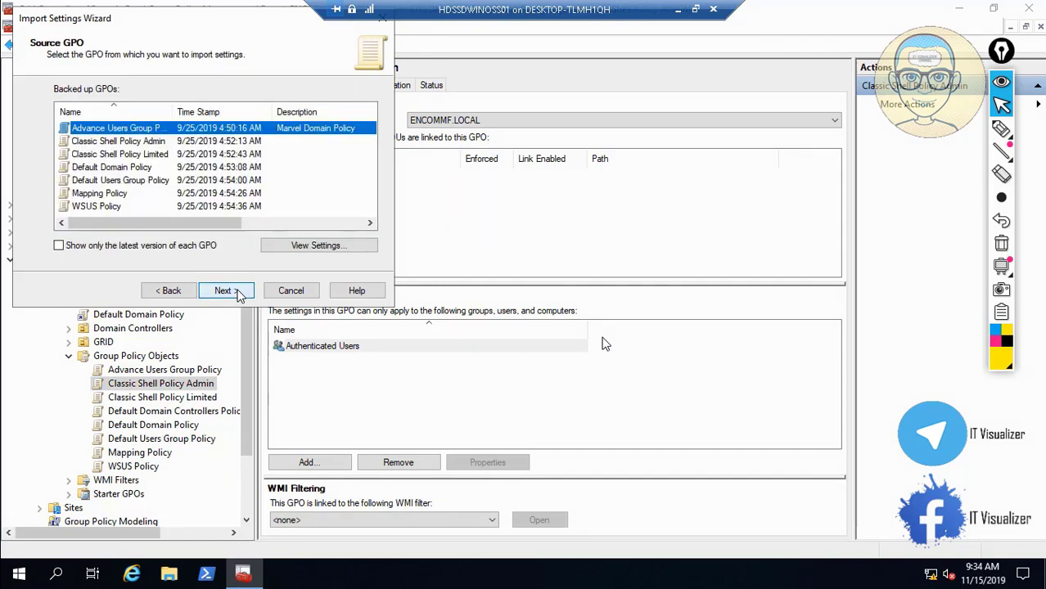
left_click(164, 142)
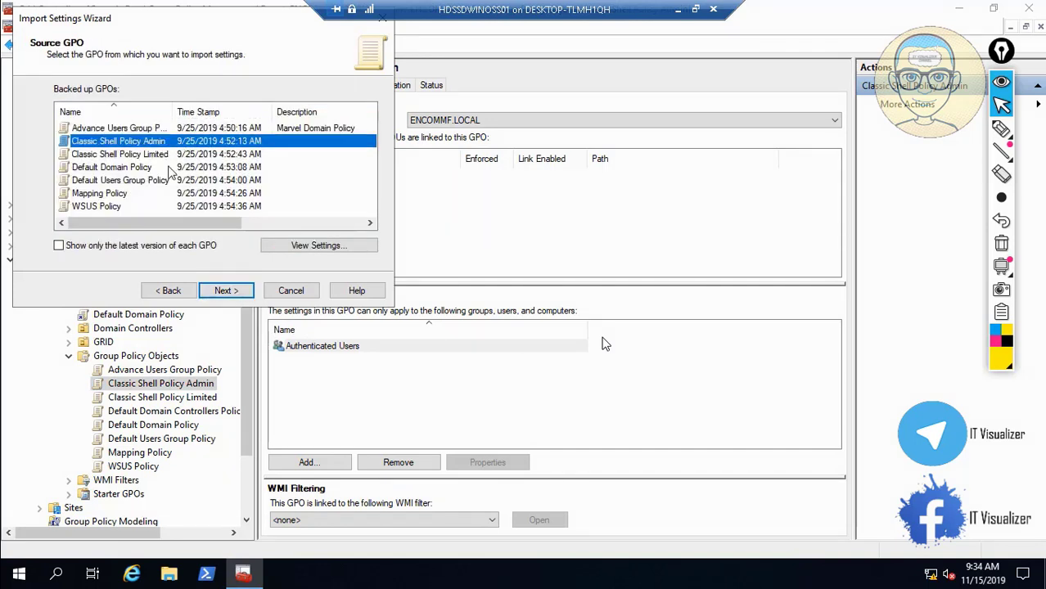
left_click(226, 292)
left_click(236, 293)
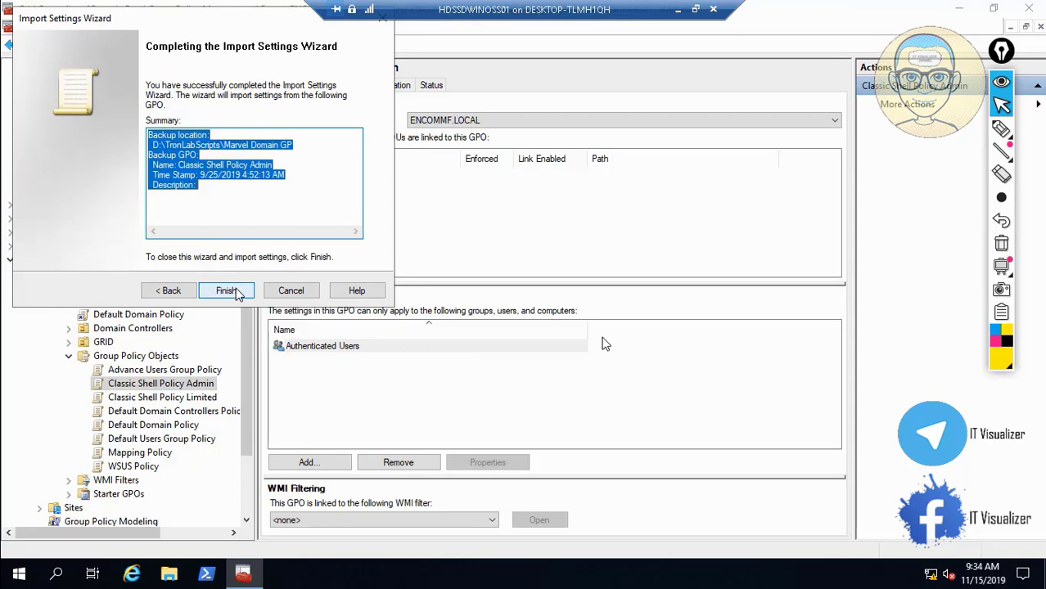
left_click(237, 292)
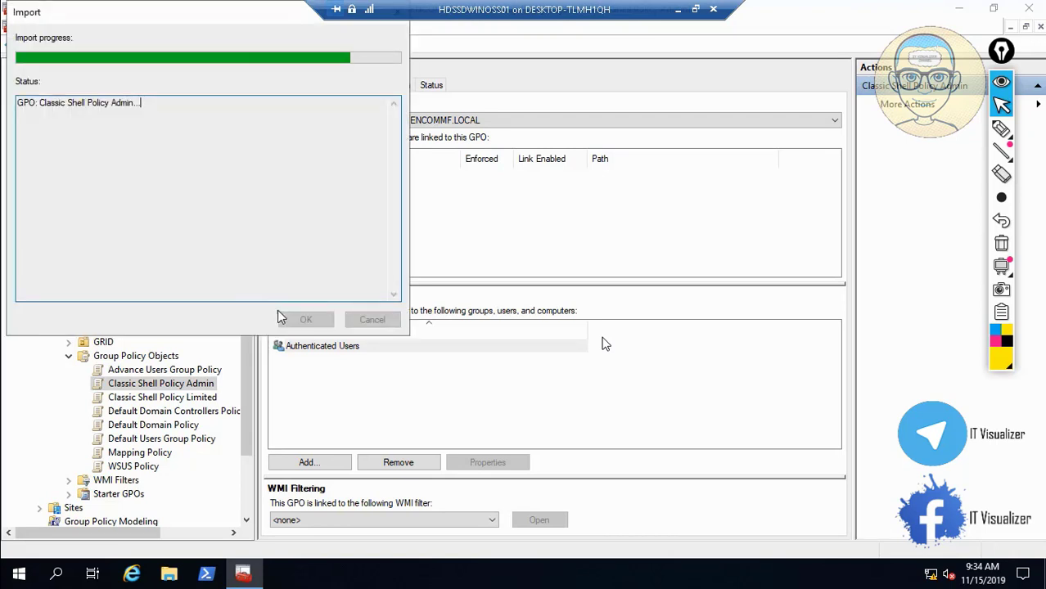
left_click(305, 319)
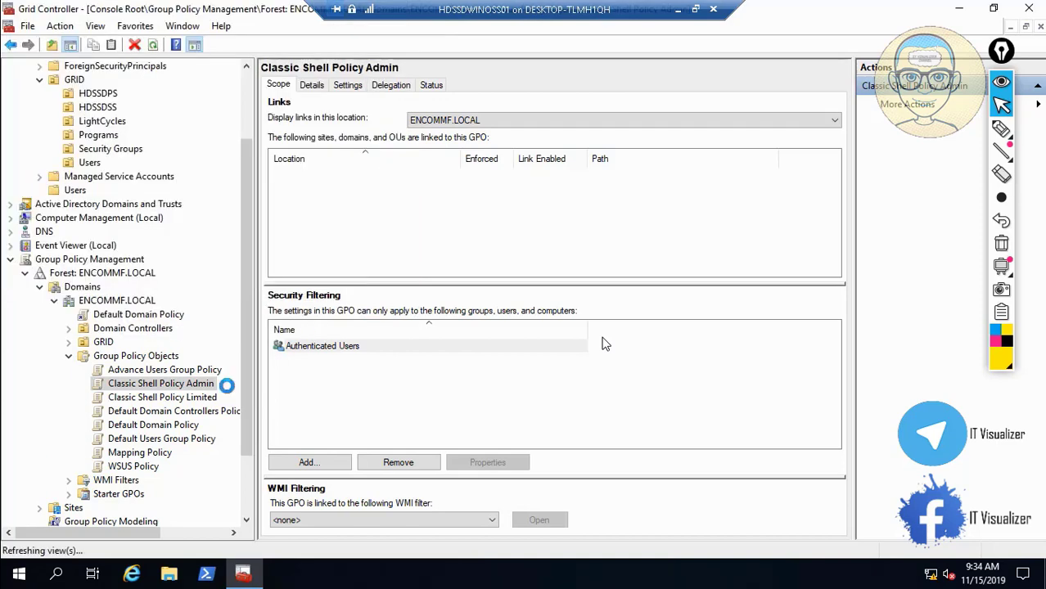
left_click(184, 399)
- Import the Classic Shell Policy Limited backup from the pre-filled Marvel Domain GP folder
right_click(182, 401)
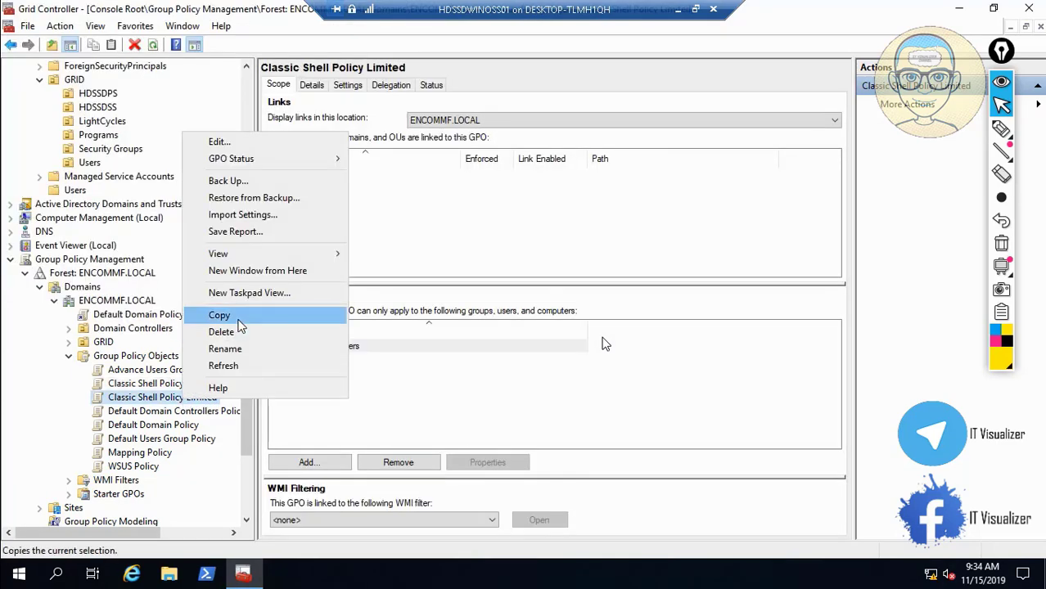
left_click(238, 216)
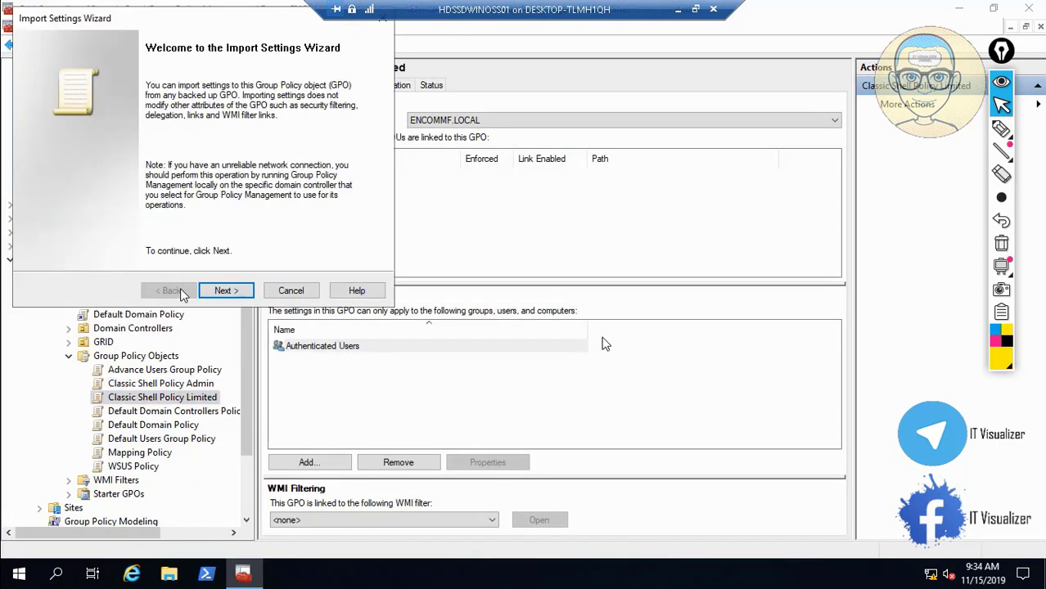
left_click(229, 291)
left_click(231, 290)
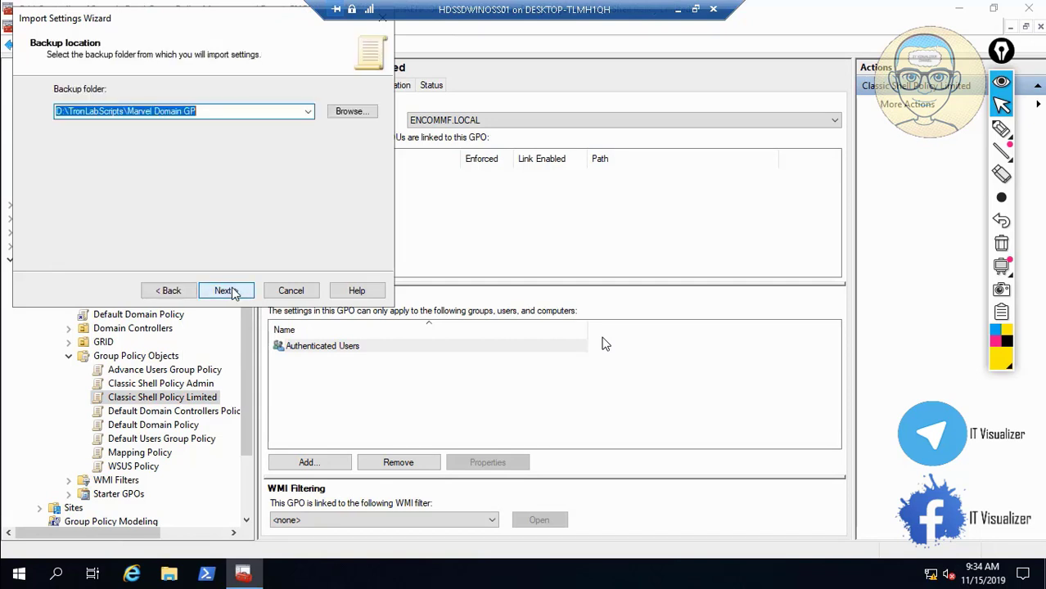
left_click(231, 290)
left_click(131, 154)
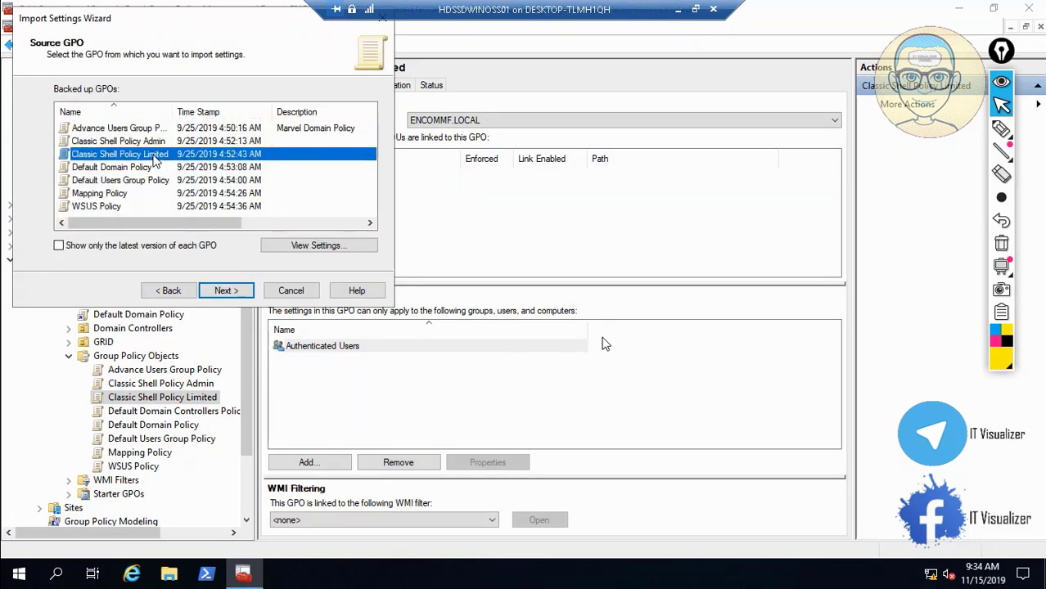
left_click(229, 292)
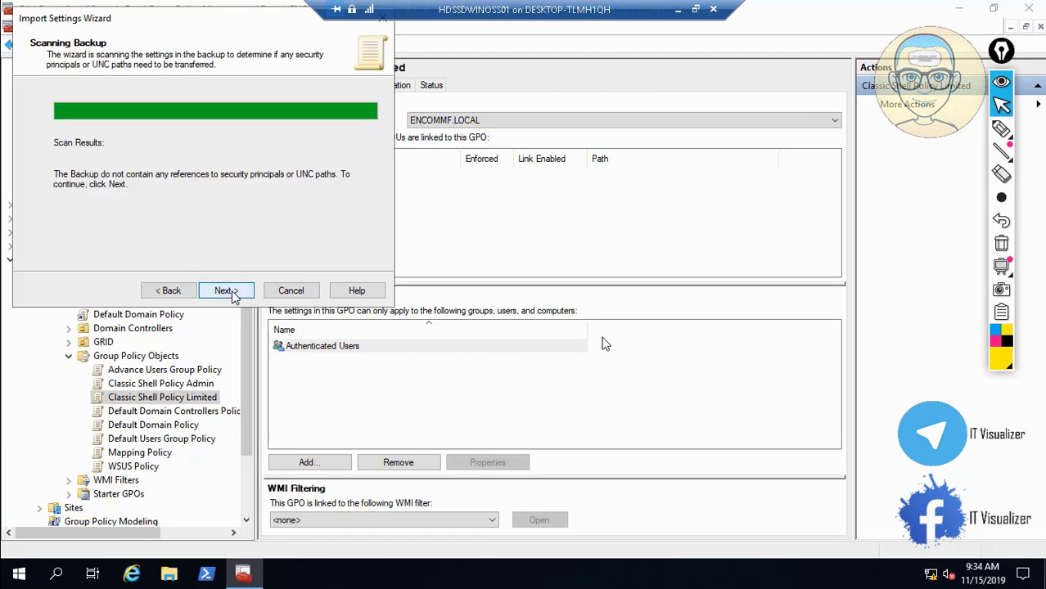
left_click(232, 293)
left_click(227, 292)
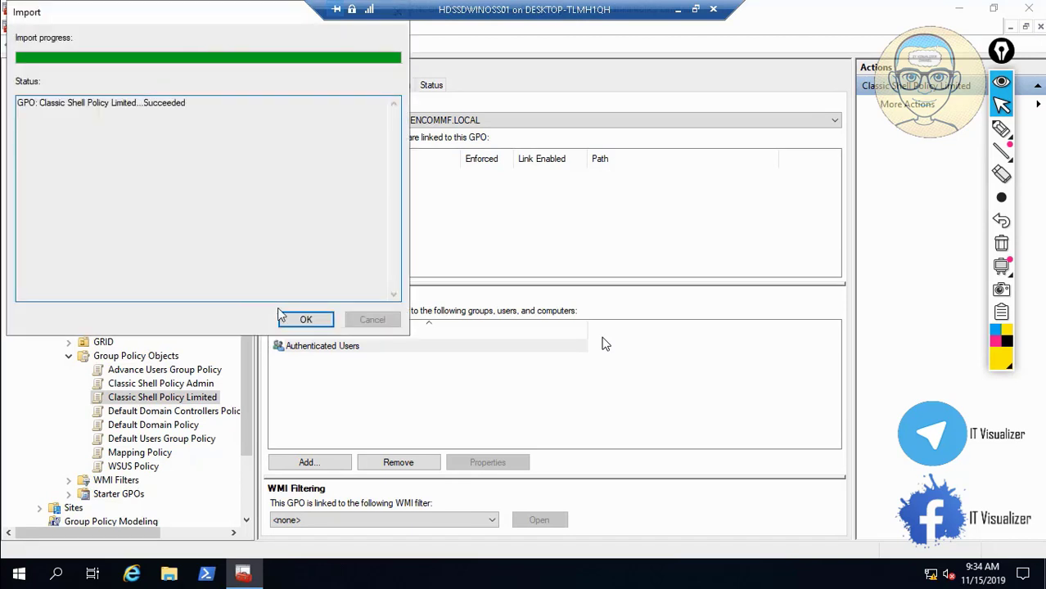
left_click(299, 318)
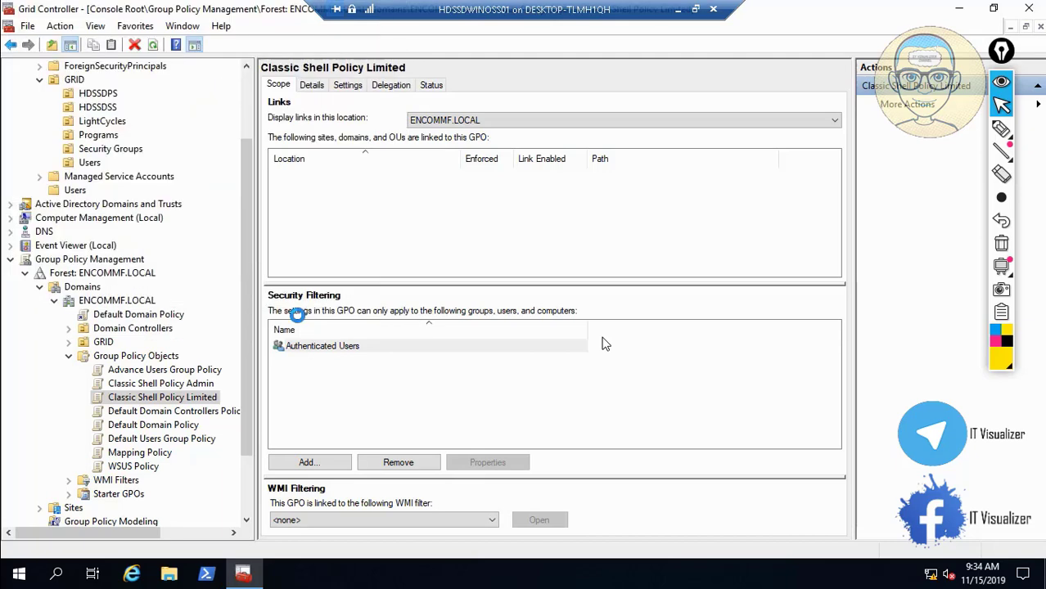
left_click(173, 427)
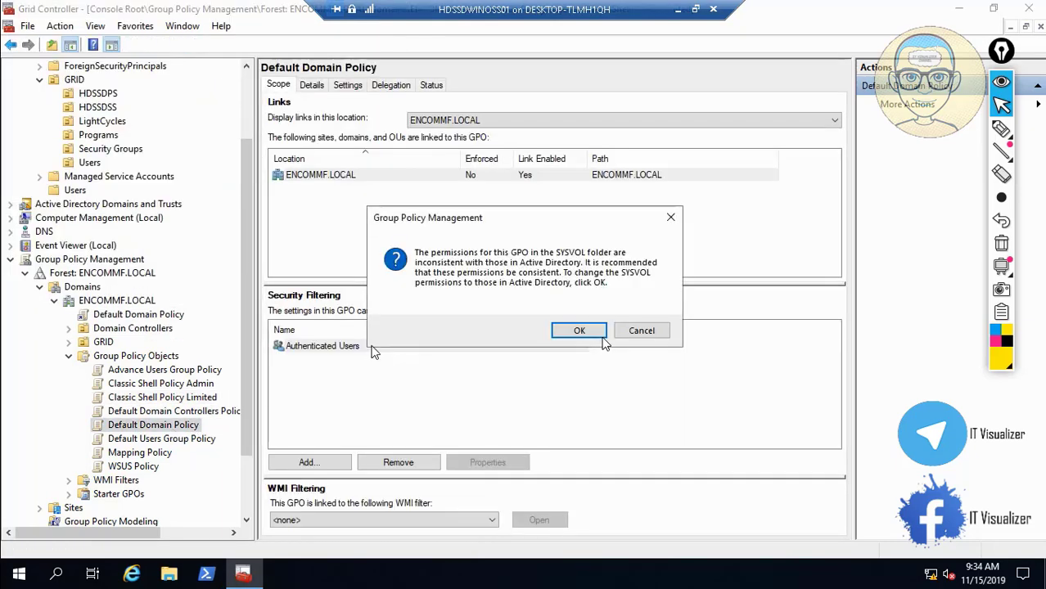
- Align SYSVOL permissions with Active Directory for Default Domain Policy and Default Domain Controllers Policy
left_click(577, 334)
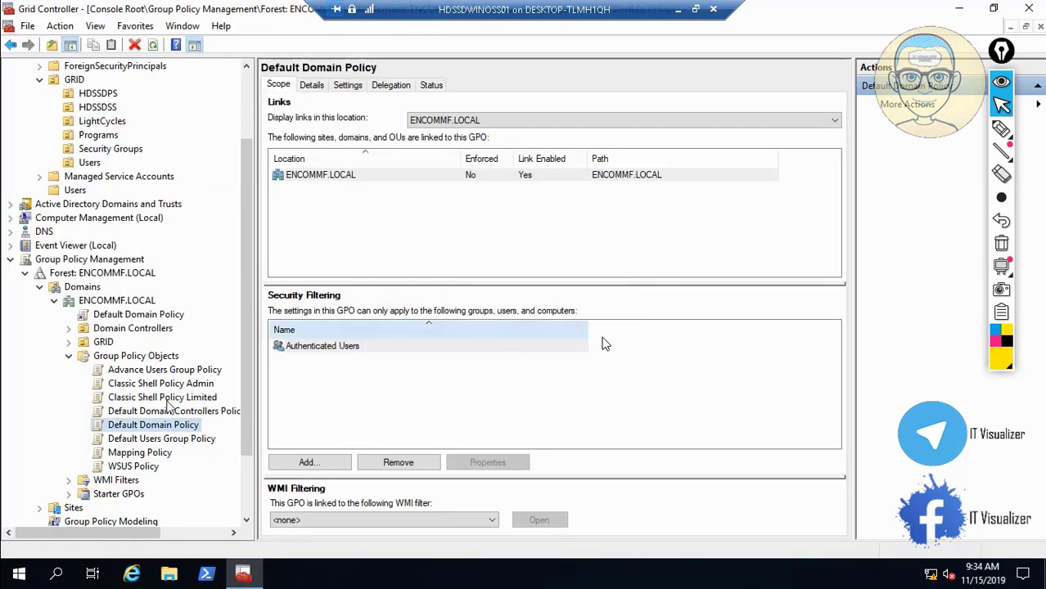
right_click(156, 428)
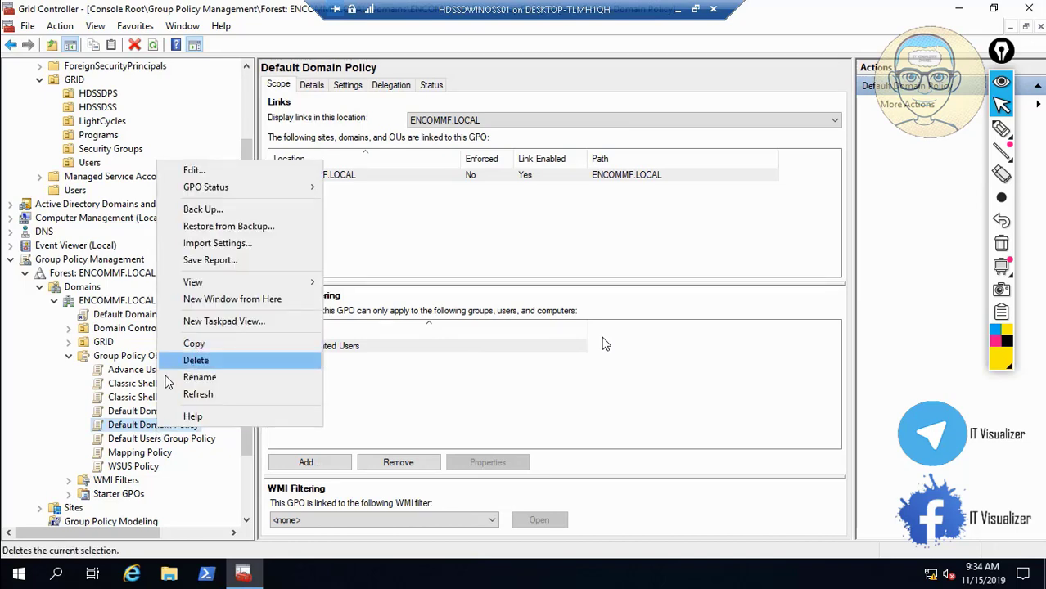
left_click(131, 412)
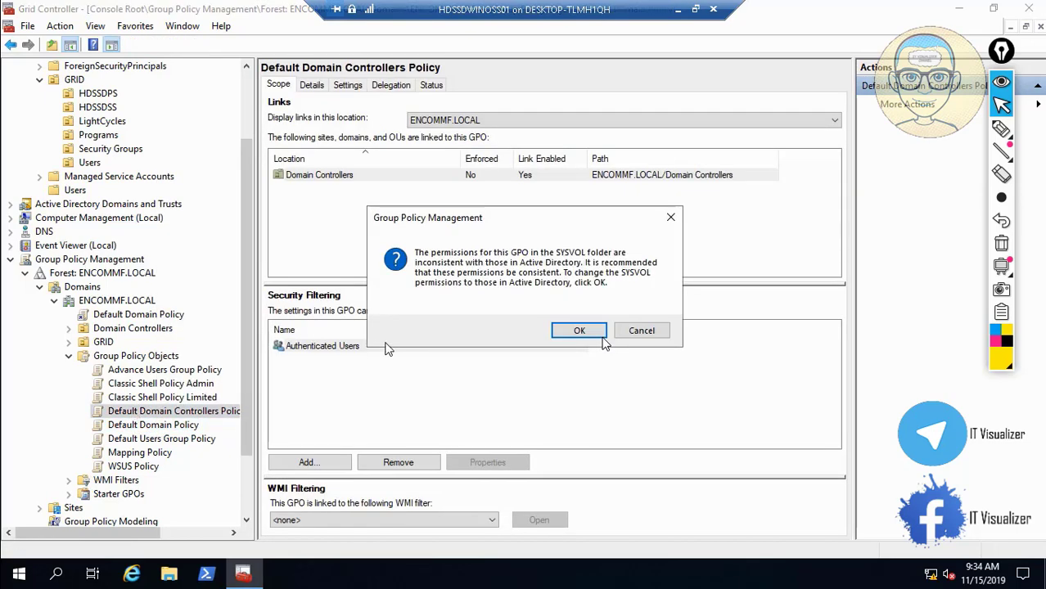
left_click(580, 331)
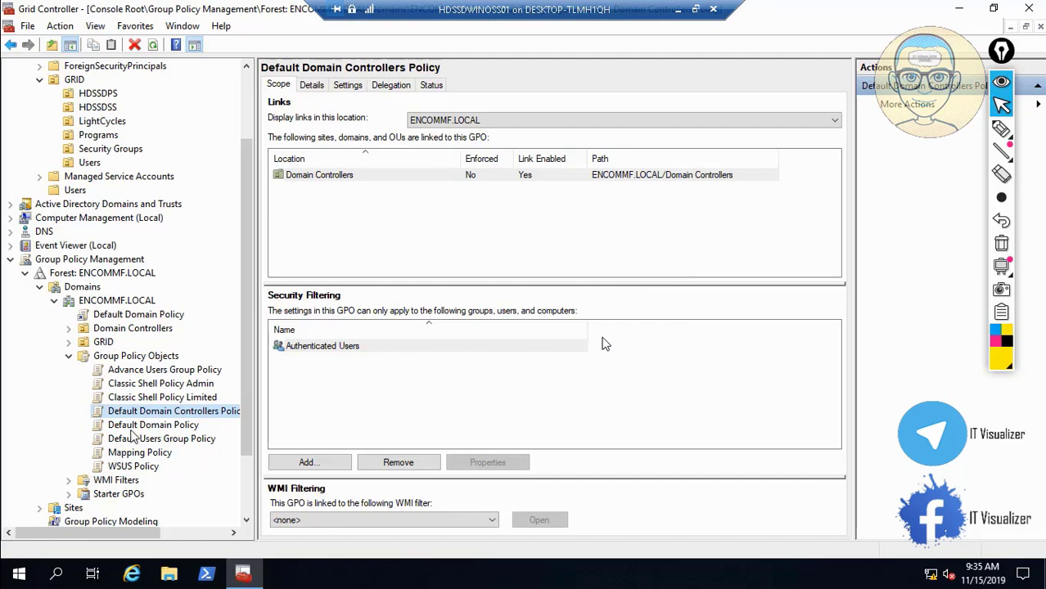
left_click(135, 425)
- Import the Default Domain Policy backup, copying references identically and accepting the unresolved-principal warnings
right_click(141, 425)
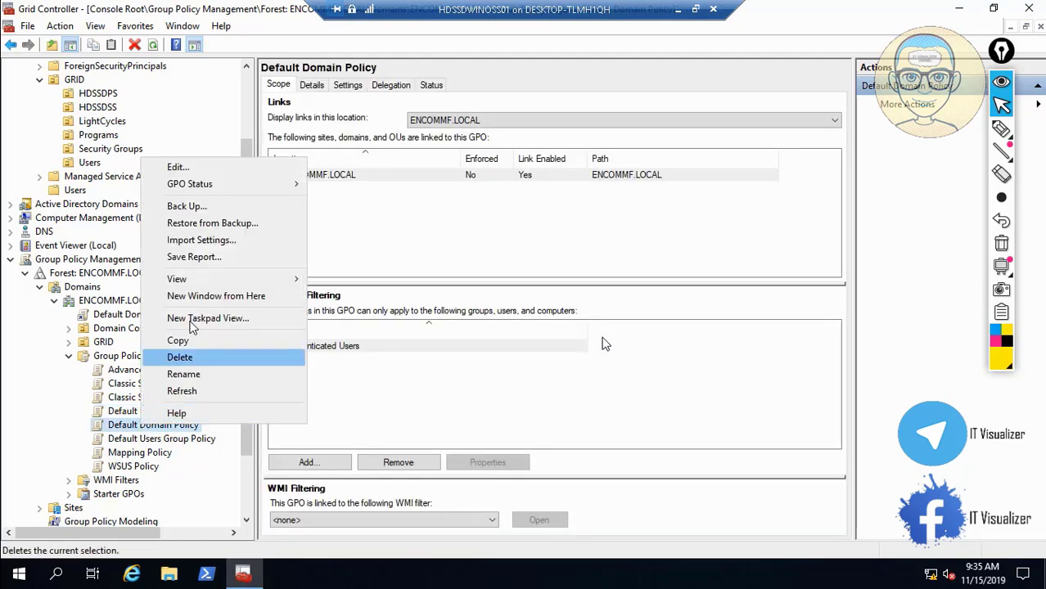
left_click(207, 241)
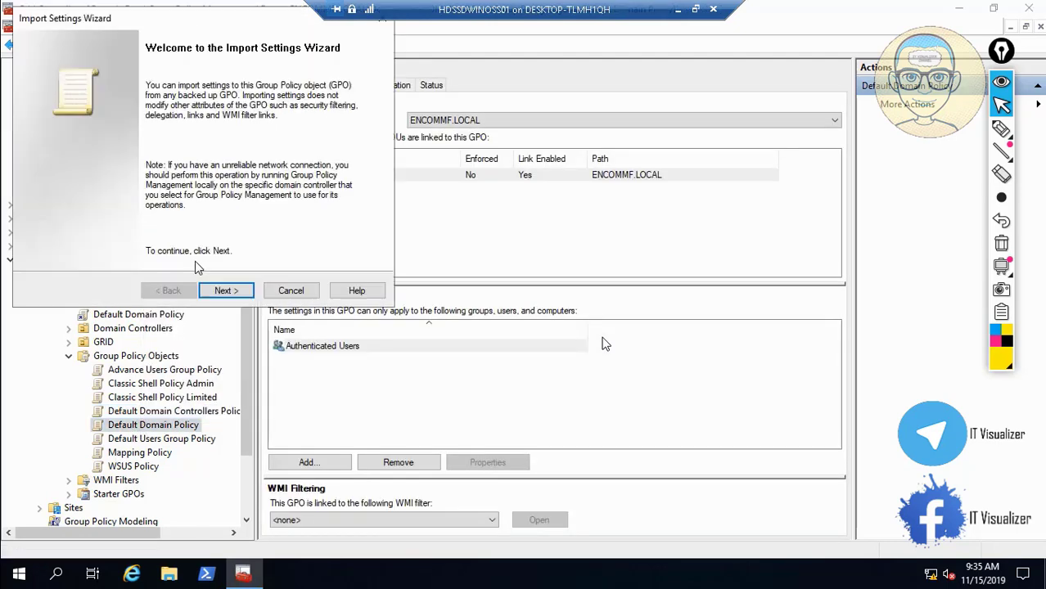
left_click(228, 293)
left_click(227, 293)
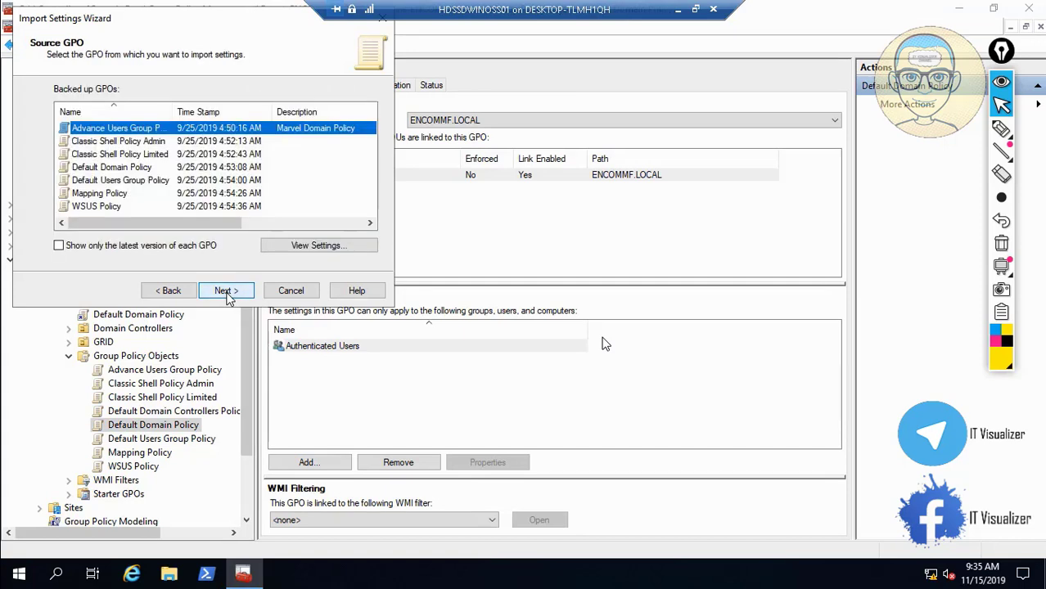
left_click(145, 170)
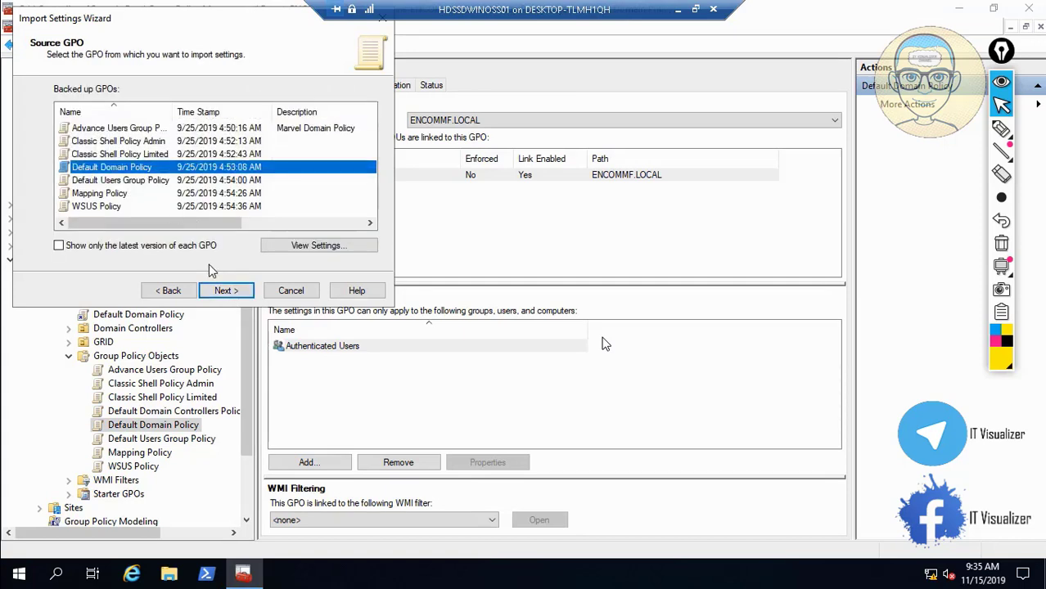
left_click(228, 292)
left_click(237, 297)
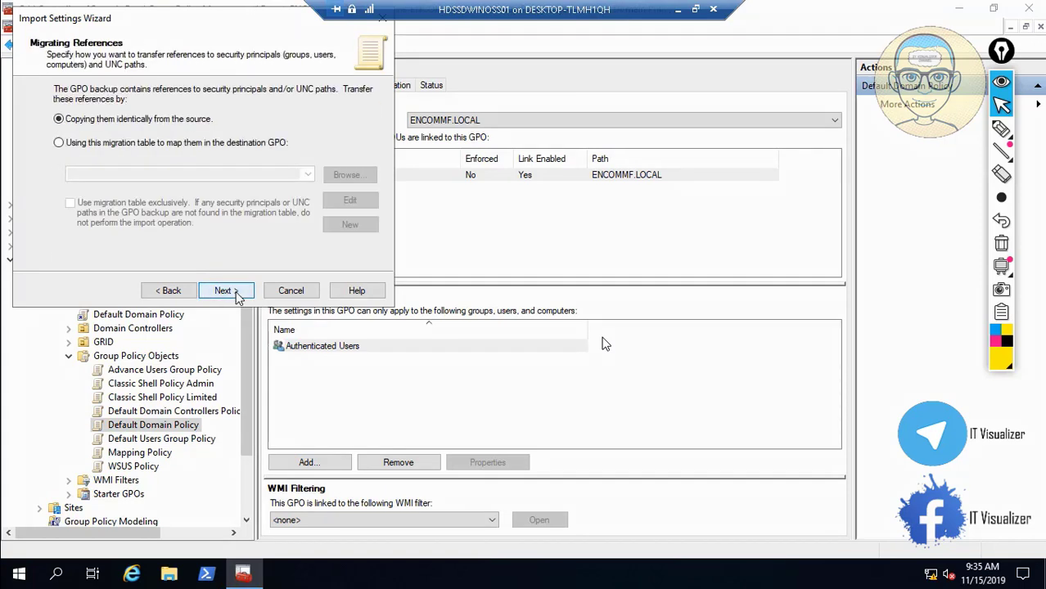
left_click(237, 296)
left_click(238, 296)
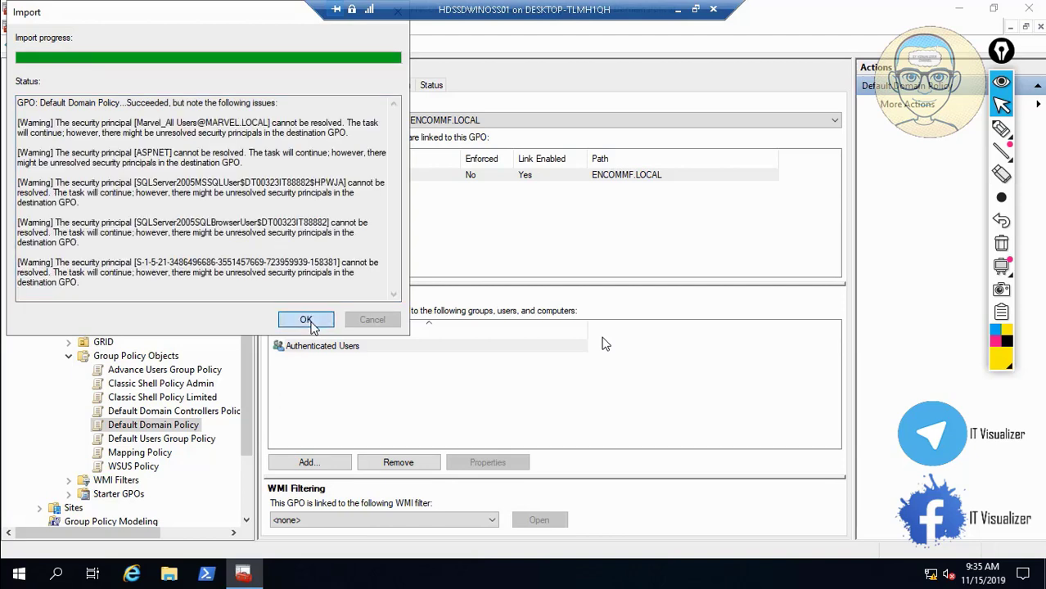
left_click(307, 319)
left_click(192, 439)
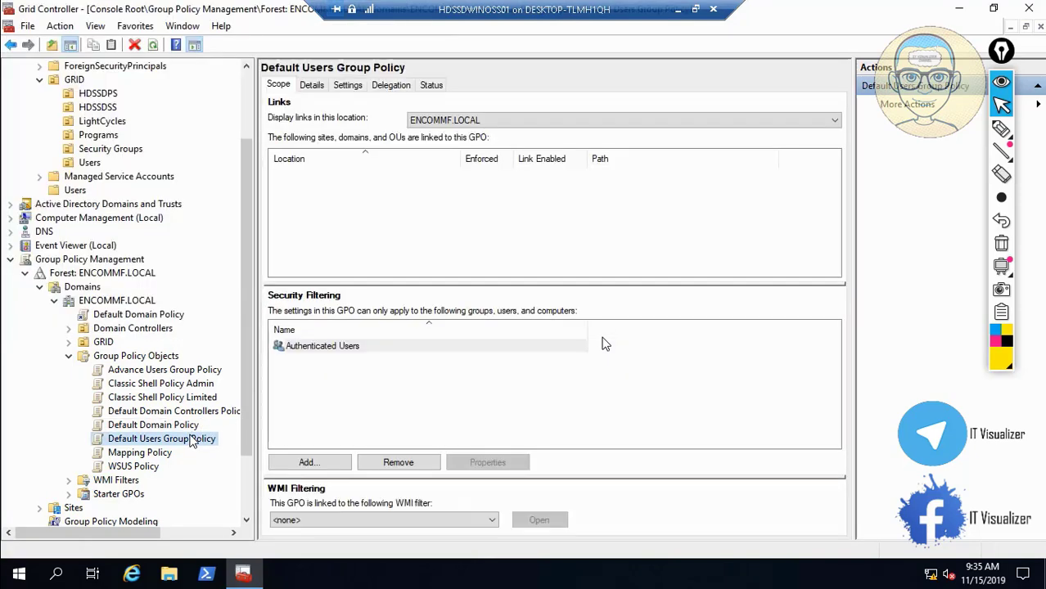
- Import the Default Users Group Policy backup from Marvel Domain GP into that GPO
right_click(192, 439)
left_click(250, 250)
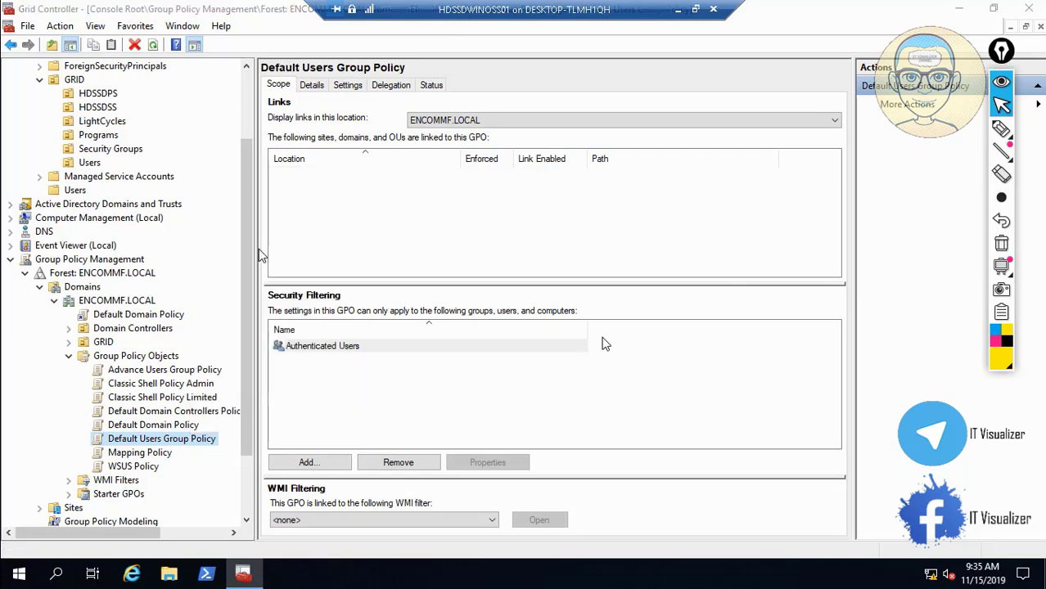
left_click(222, 290)
left_click(223, 290)
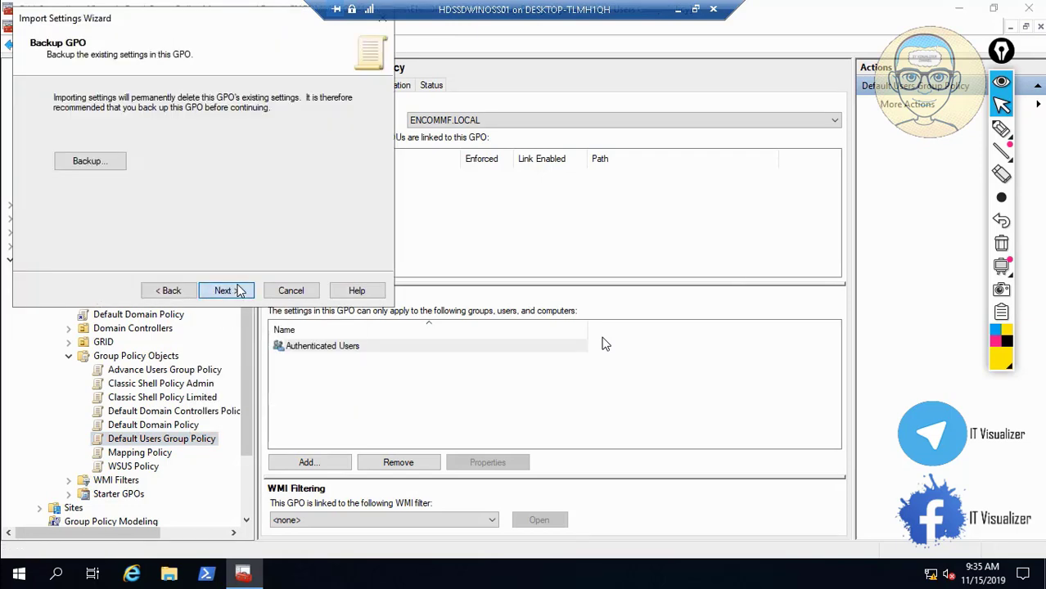
left_click(223, 290)
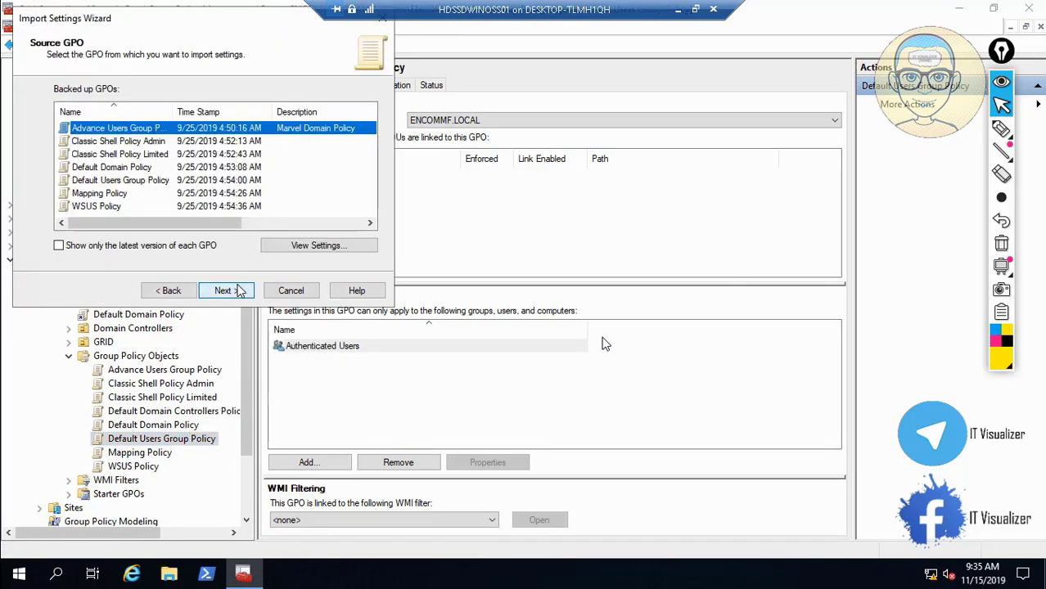
left_click(153, 181)
left_click(227, 293)
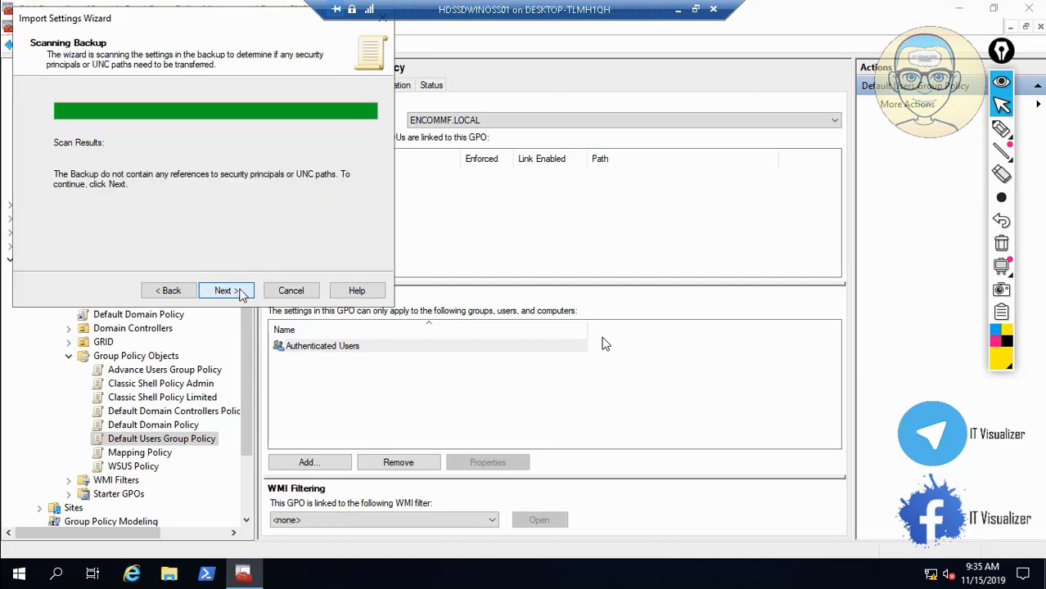
left_click(242, 294)
left_click(227, 291)
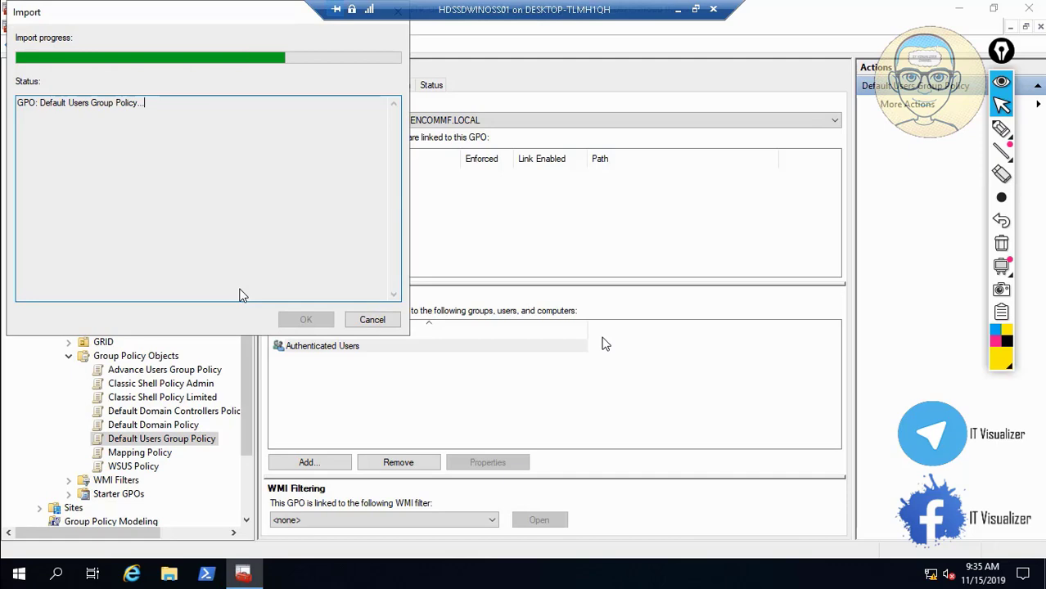
left_click(306, 320)
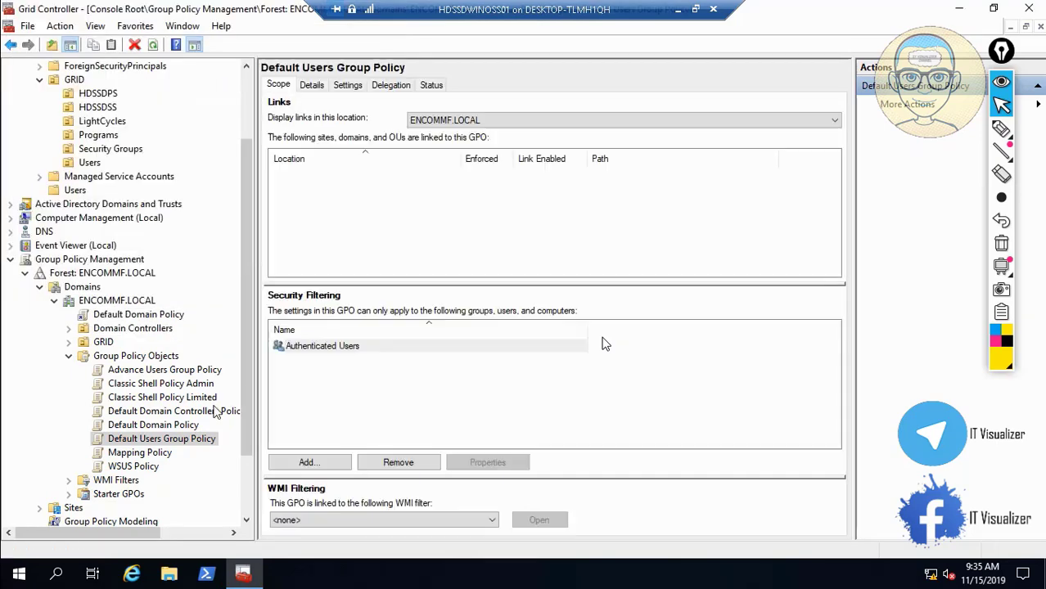
- Import Mapping Policy settings, going back to pick the Mapping Policy backup instead of the default
left_click(158, 455)
right_click(158, 455)
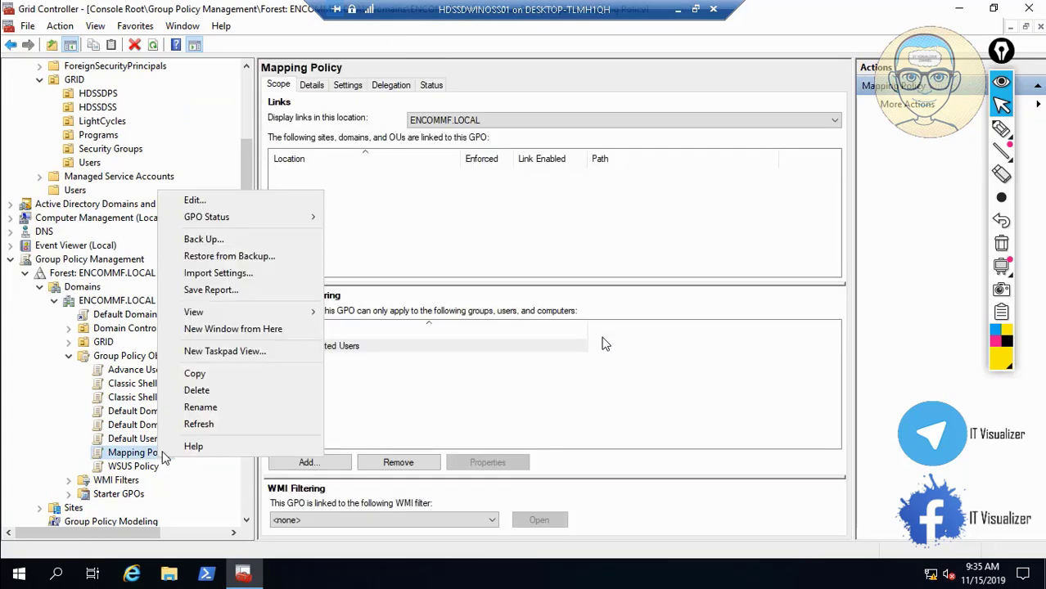
left_click(223, 275)
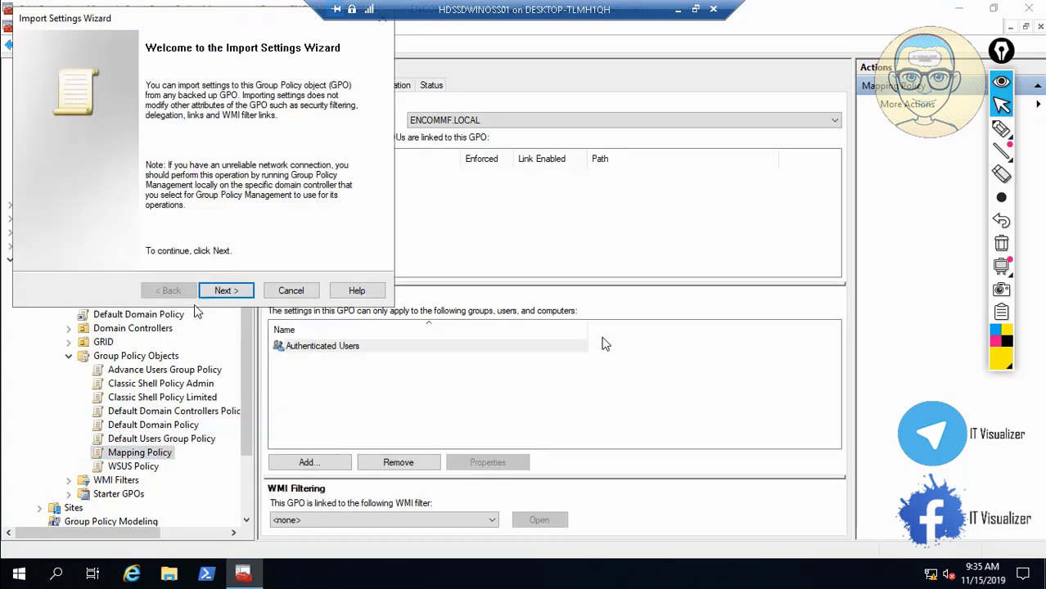
left_click(229, 293)
left_click(229, 293)
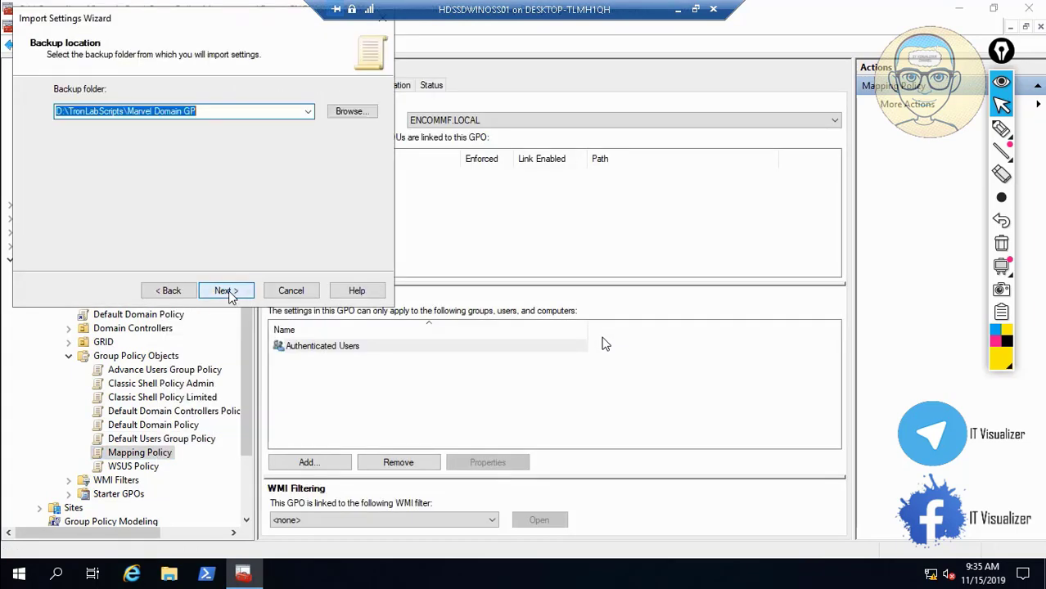
left_click(226, 291)
left_click(226, 291)
left_click(188, 296)
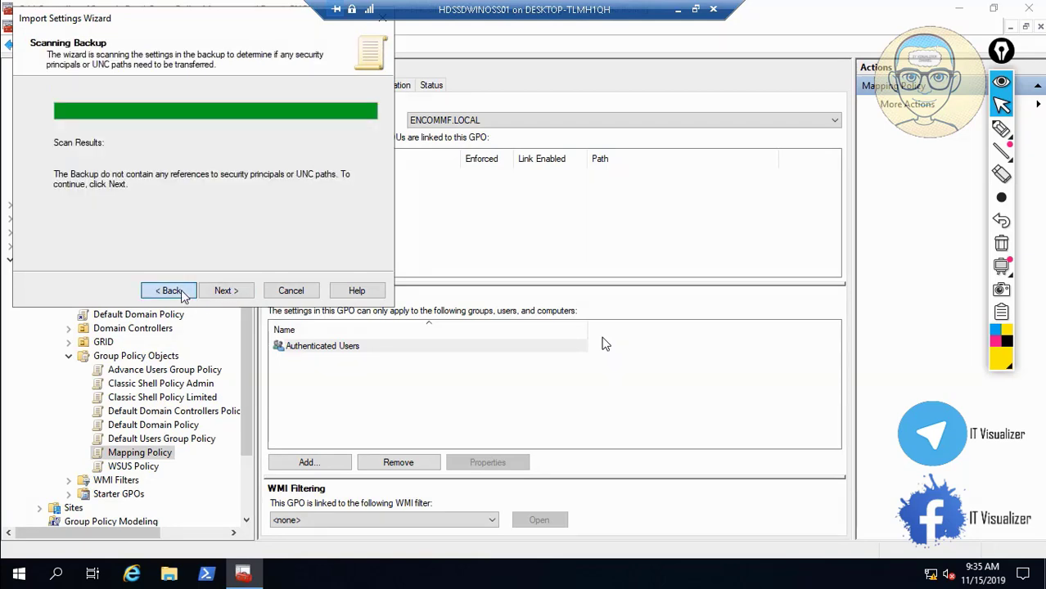
left_click(122, 197)
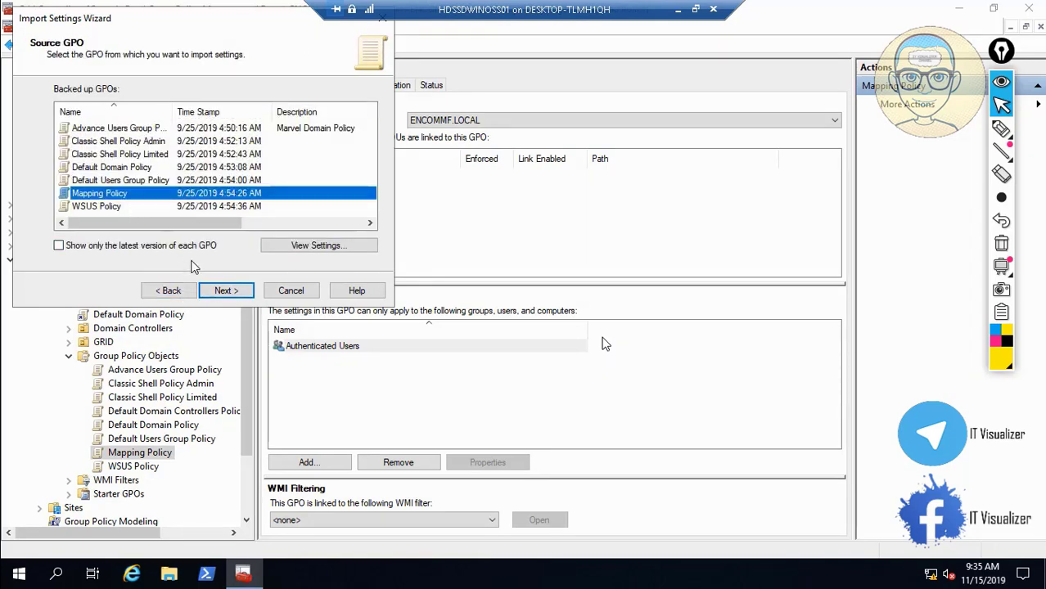
left_click(226, 292)
left_click(226, 291)
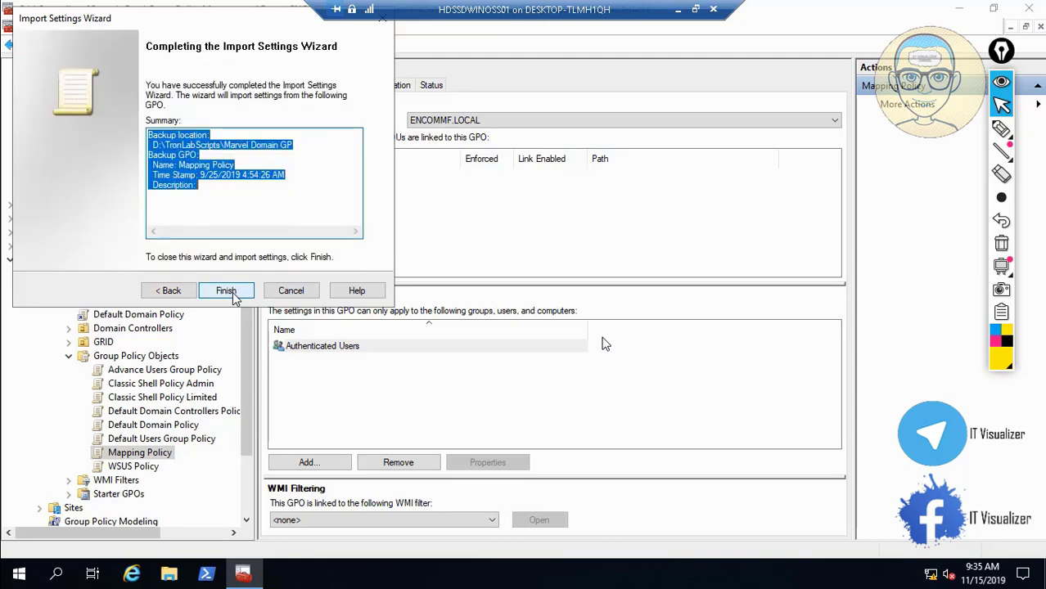
left_click(227, 292)
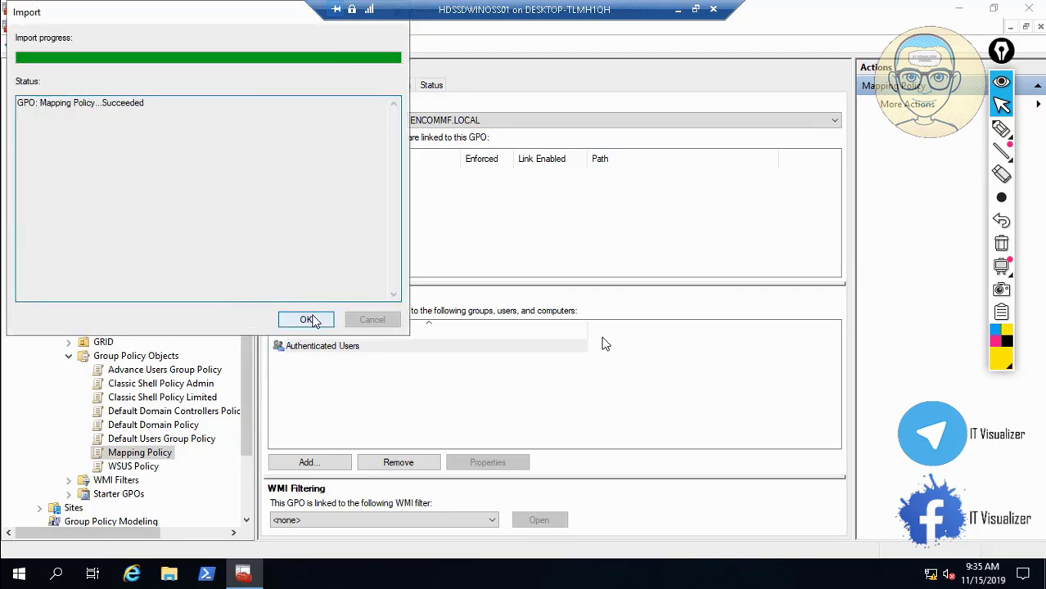
left_click(310, 320)
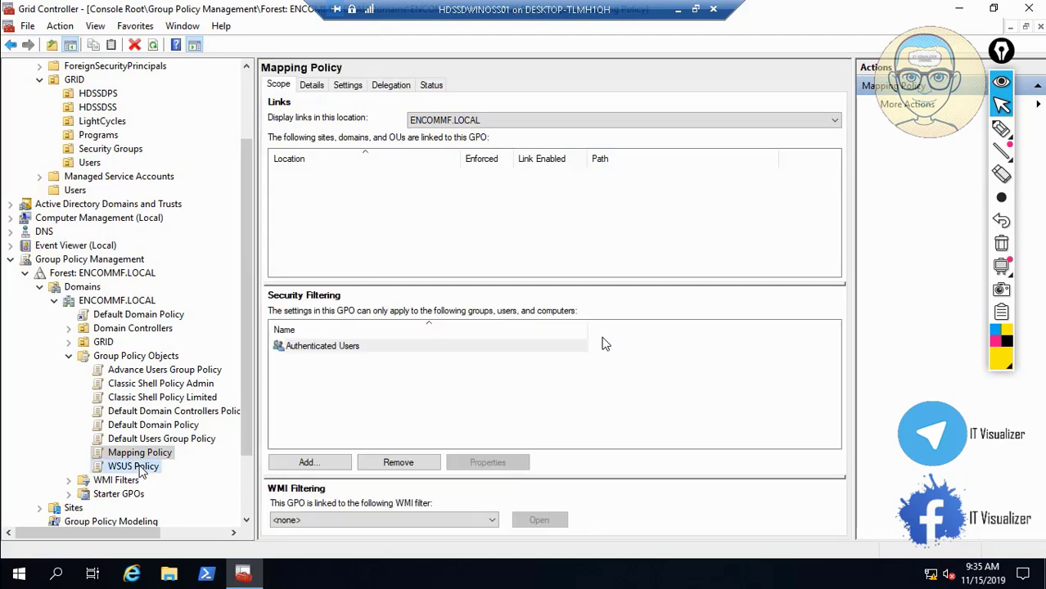
- Start importing settings into WSUS Policy from the Marvel Domain GP backup folder
left_click(141, 468)
right_click(139, 466)
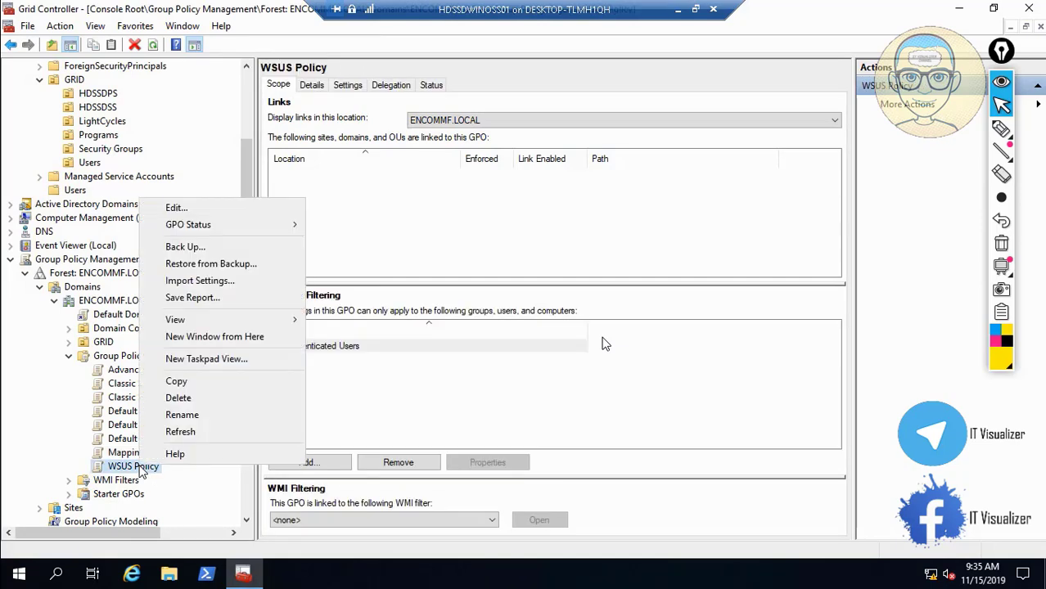
left_click(215, 280)
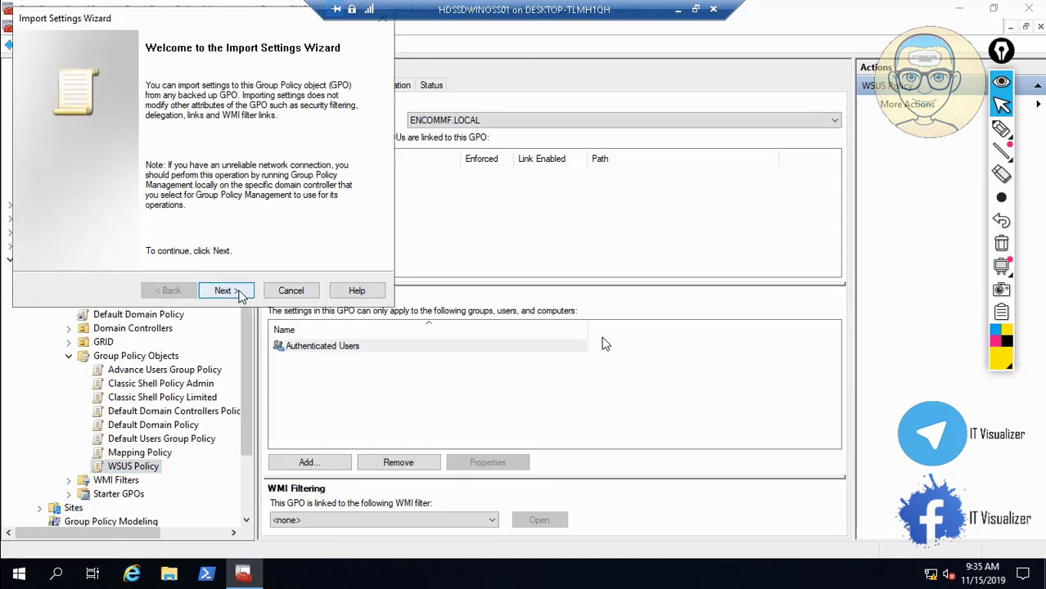
left_click(231, 291)
left_click(235, 292)
left_click(239, 294)
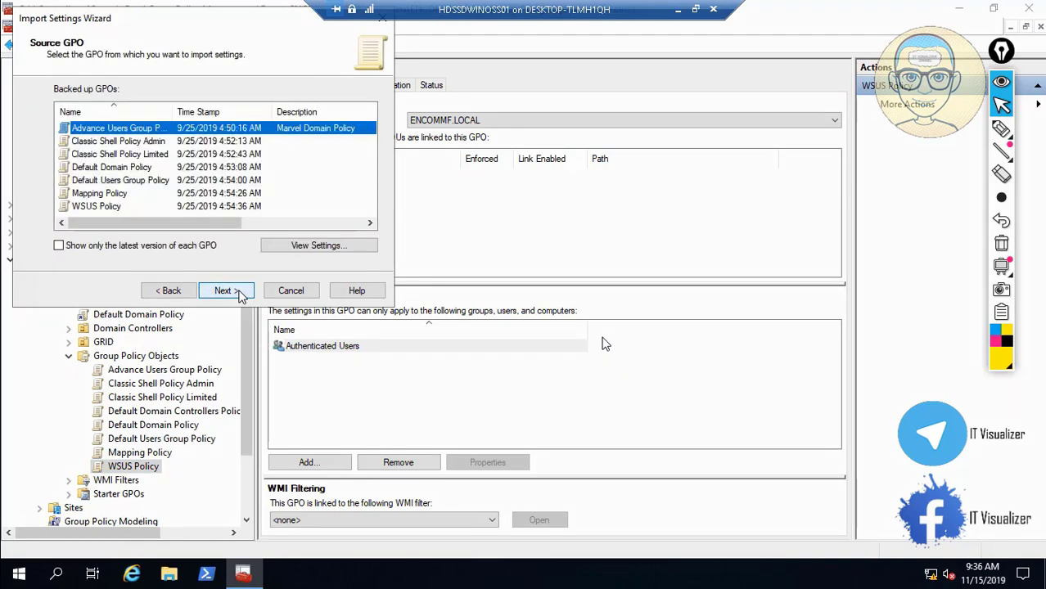
left_click(231, 292)
- Choose the WSUS Policy backup, copy references identically, and accept the deployment warnings
left_click(193, 293)
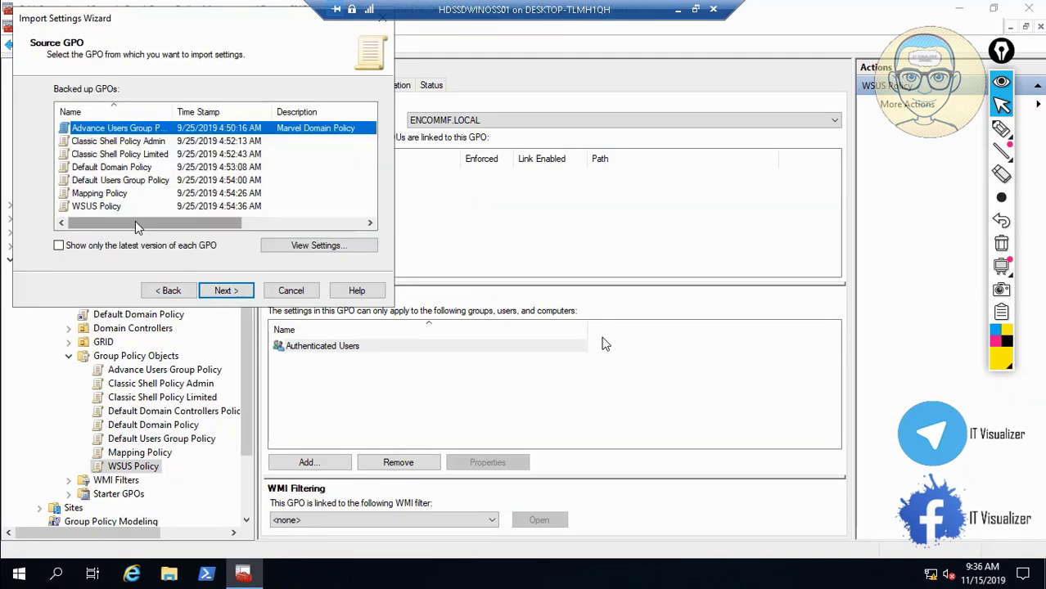
left_click(115, 206)
left_click(226, 293)
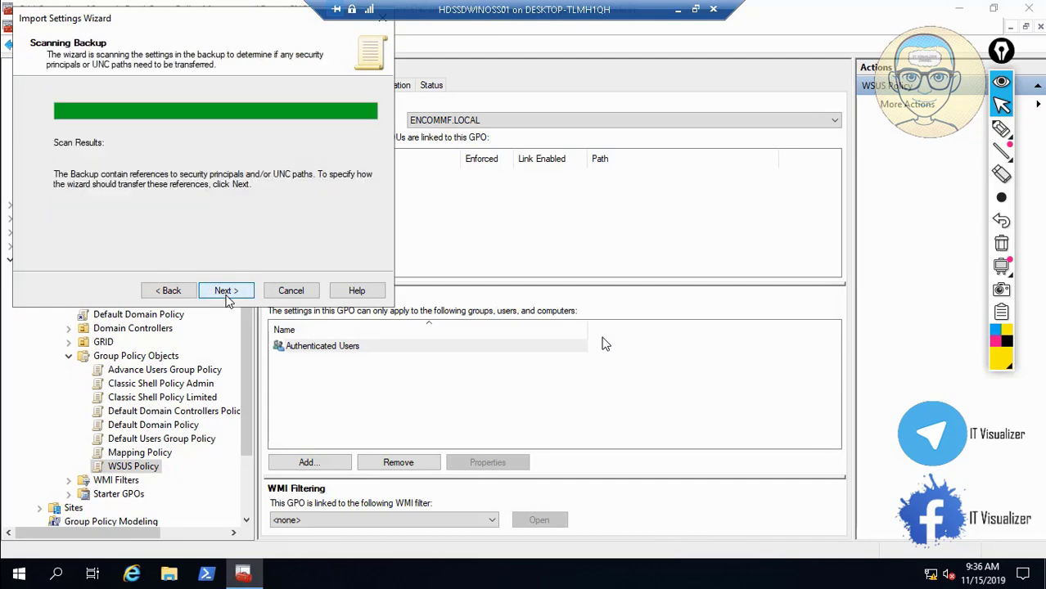
left_click(238, 293)
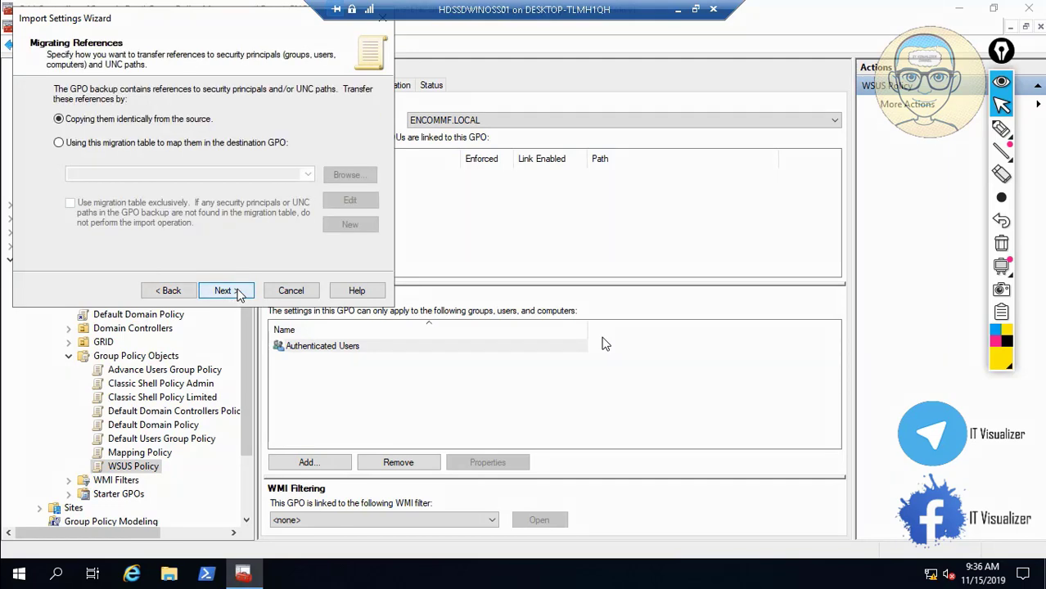
left_click(238, 293)
left_click(239, 294)
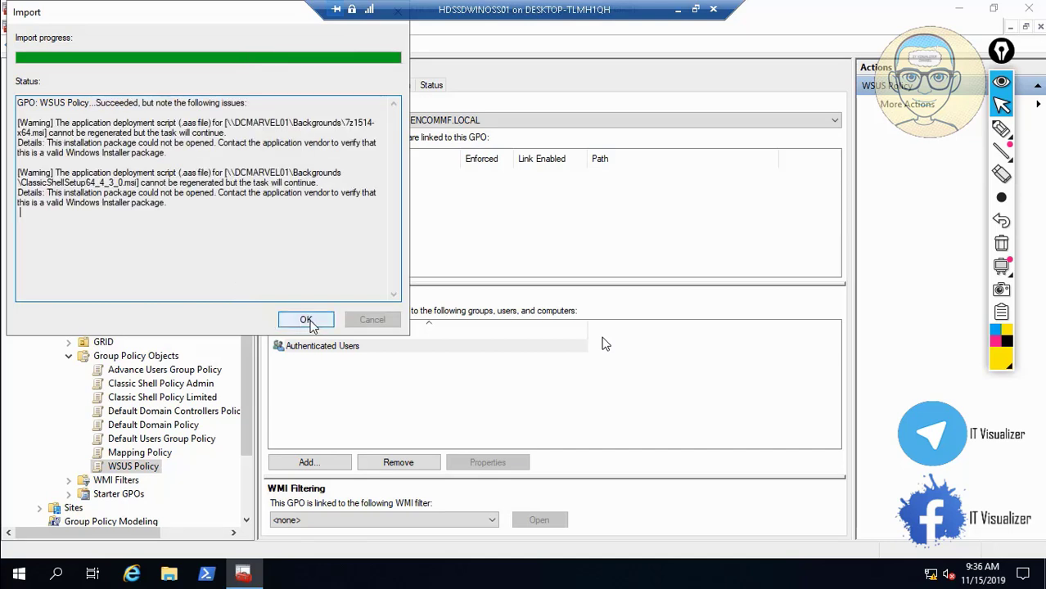
left_click(311, 324)
key("Return")
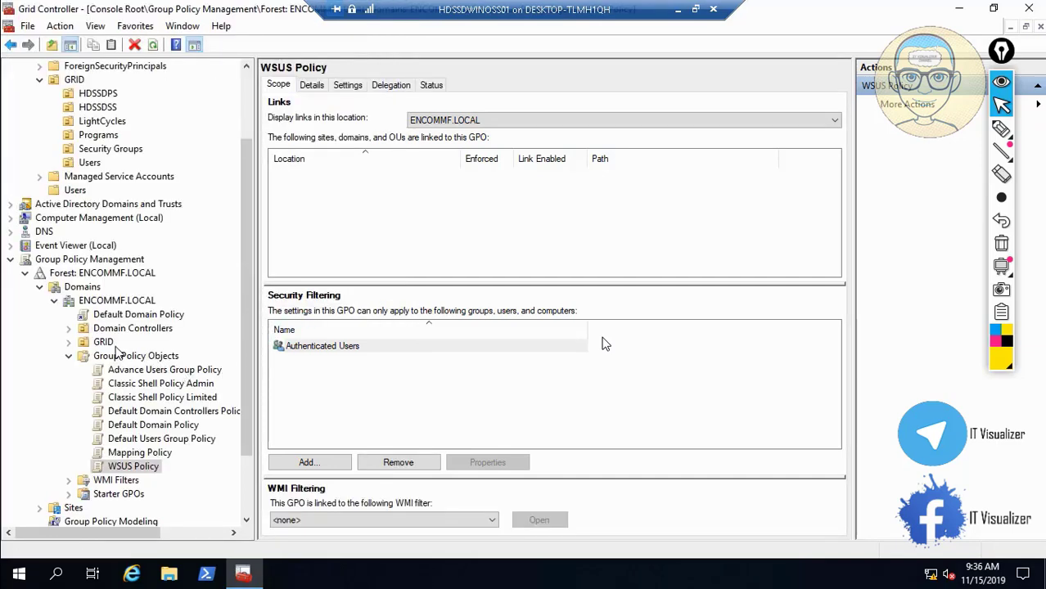
- Link Advance Users, Classic Shell Policy Limited and Default Users Group Policy to Programs
left_click(69, 343)
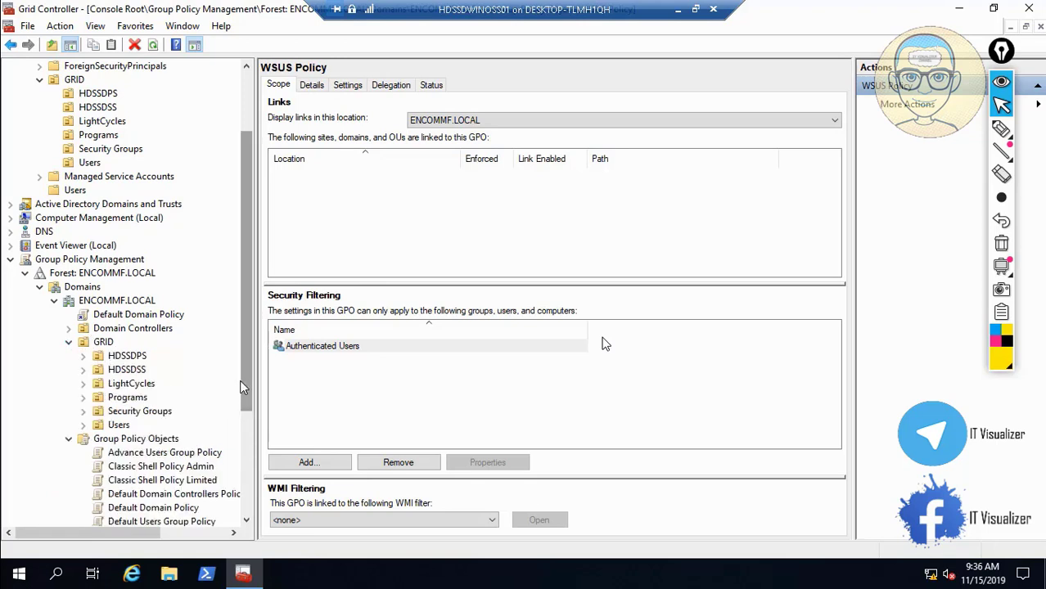
left_click_drag(245, 380, 247, 423)
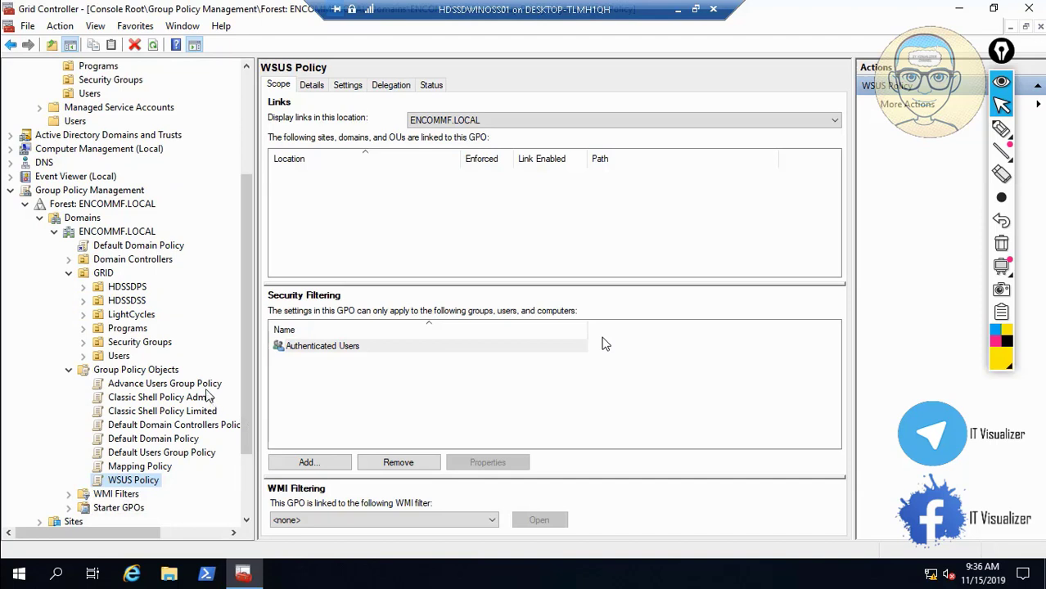
left_click_drag(200, 391, 166, 335)
left_click(576, 318)
left_click_drag(186, 415, 146, 332)
left_click(553, 317)
left_click_drag(194, 460, 145, 333)
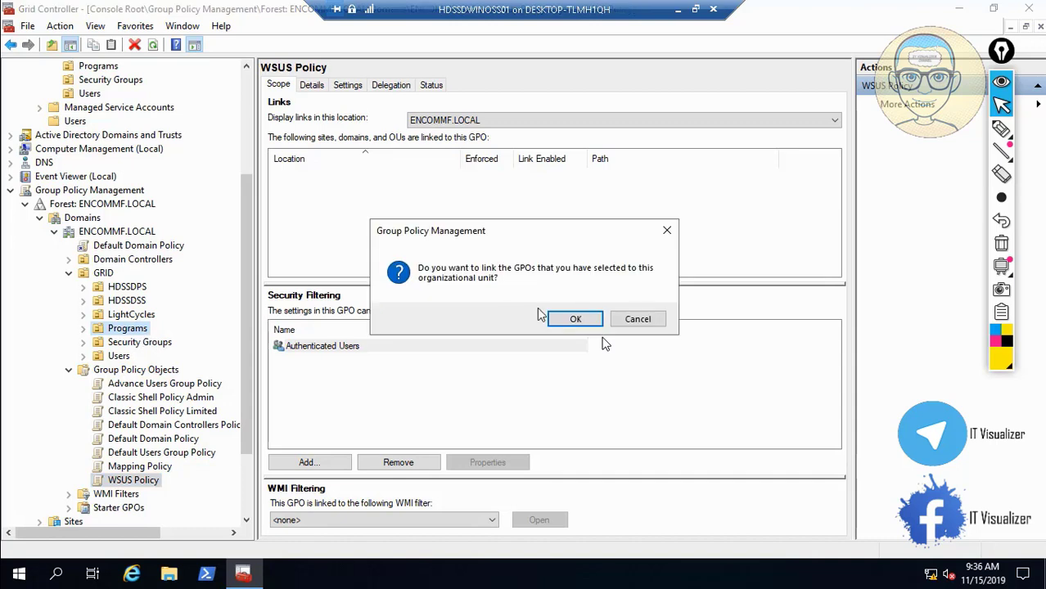
left_click(573, 323)
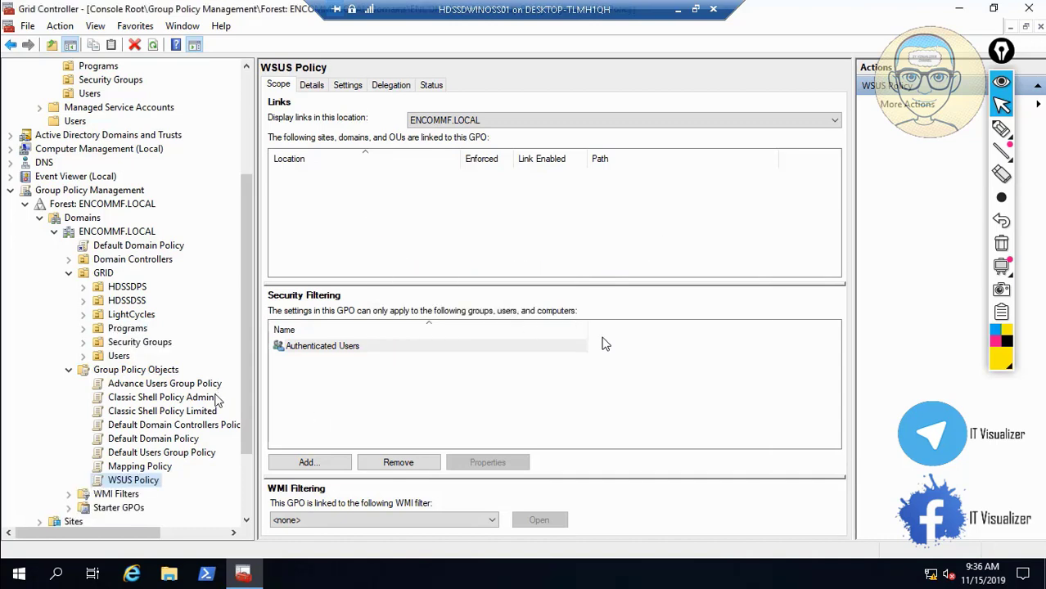
- Link Classic Shell Policy Admin to Users, Mapping Policy to ENCOMMF.LOCAL, WSUS Policy to HDSSDPS
left_click_drag(205, 399, 122, 357)
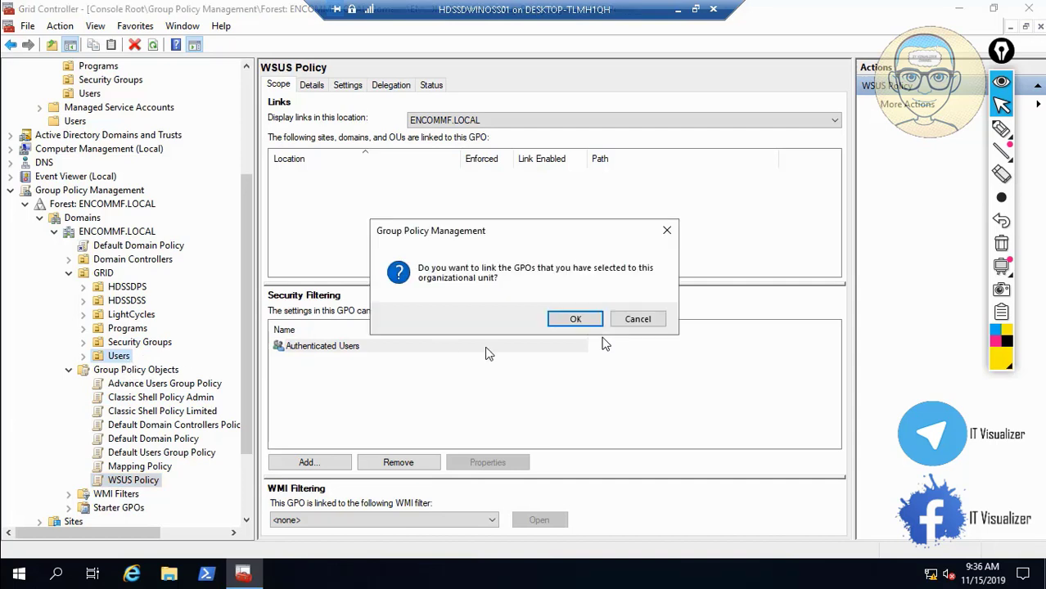
left_click(573, 319)
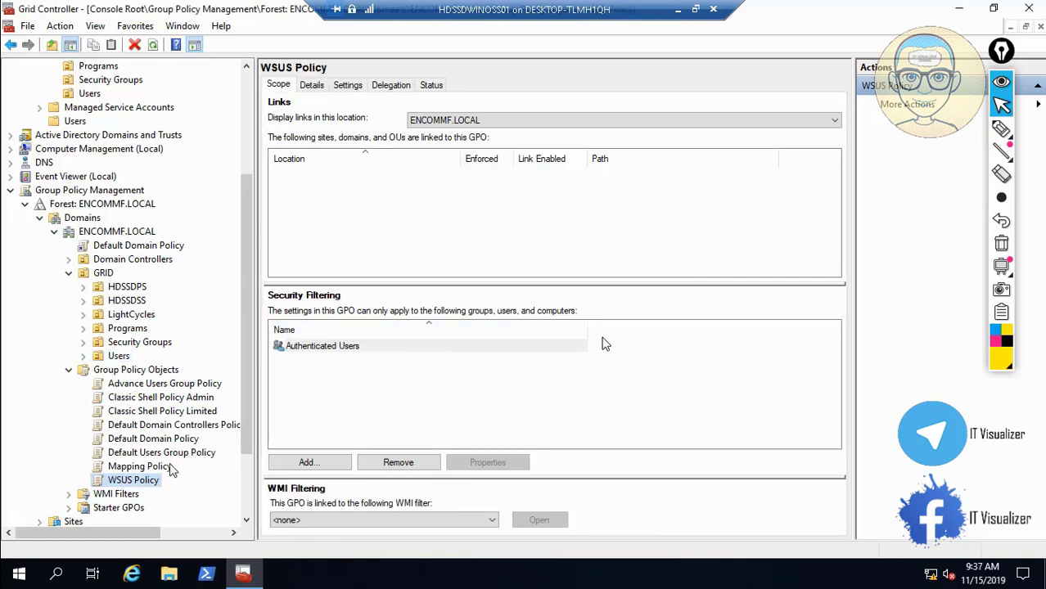
left_click_drag(151, 480, 205, 237)
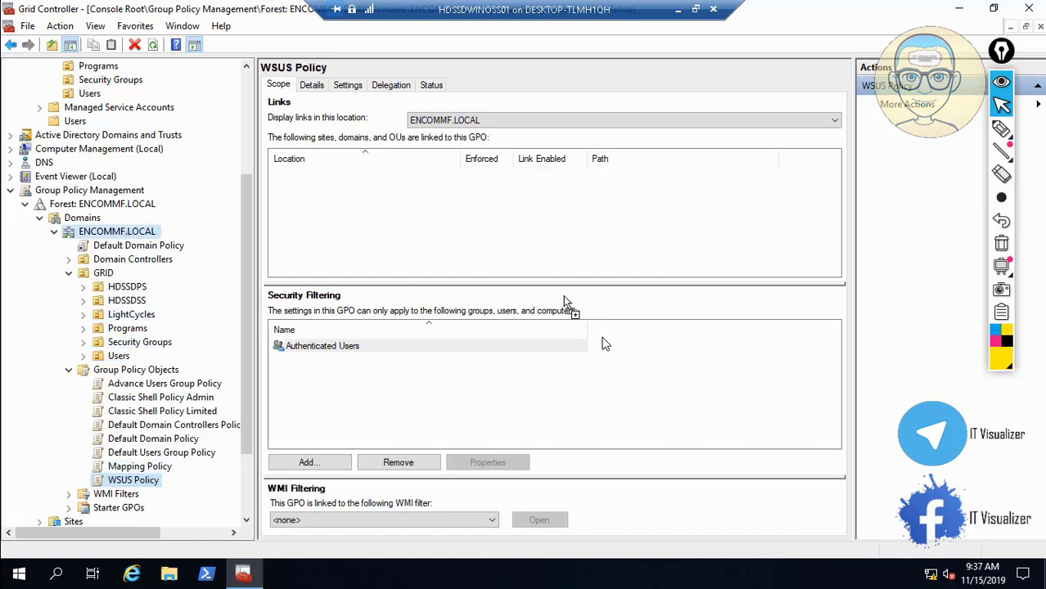
left_click(572, 320)
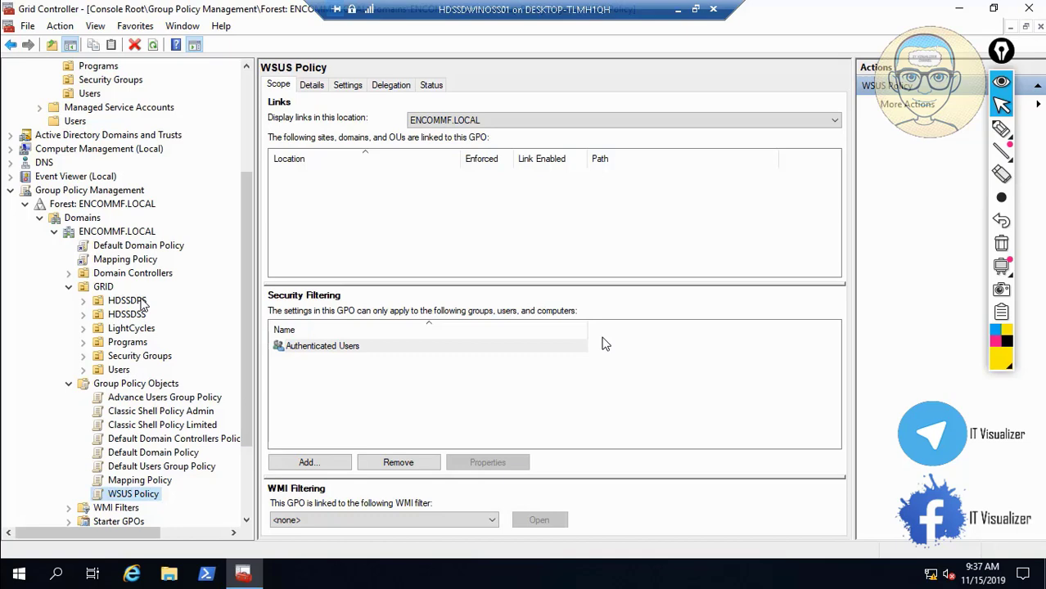
left_click_drag(132, 494, 142, 304)
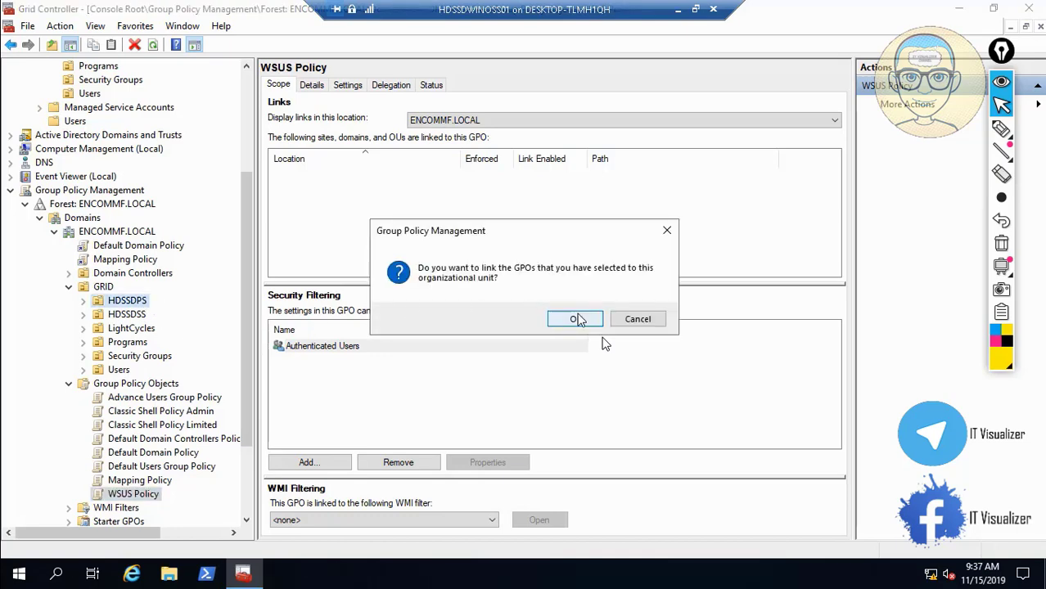
left_click(577, 319)
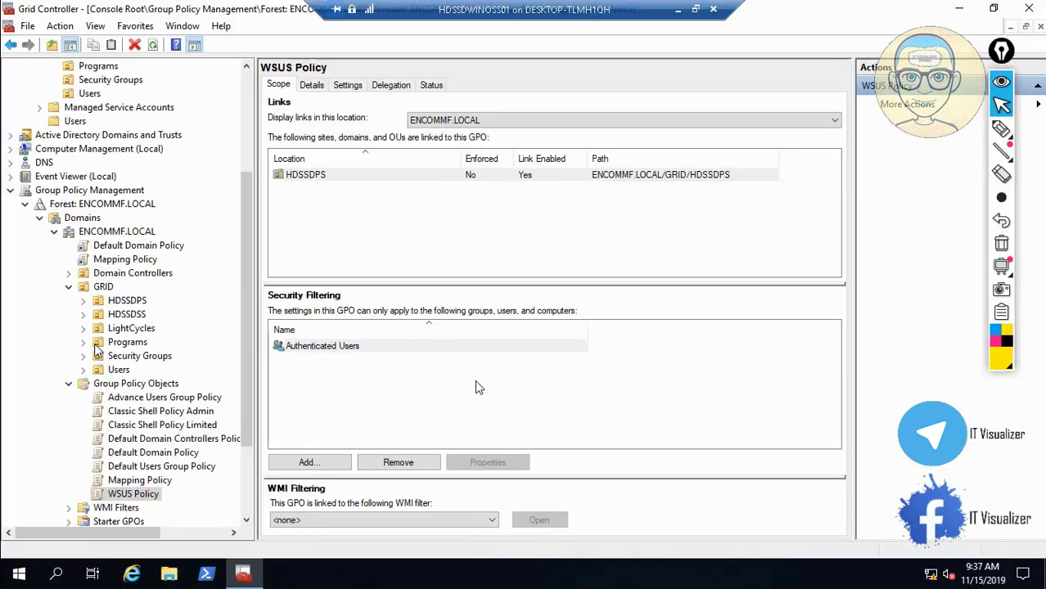
- Expand Programs, Users and HDSSDPS to check their linked GPOs
left_click(84, 343)
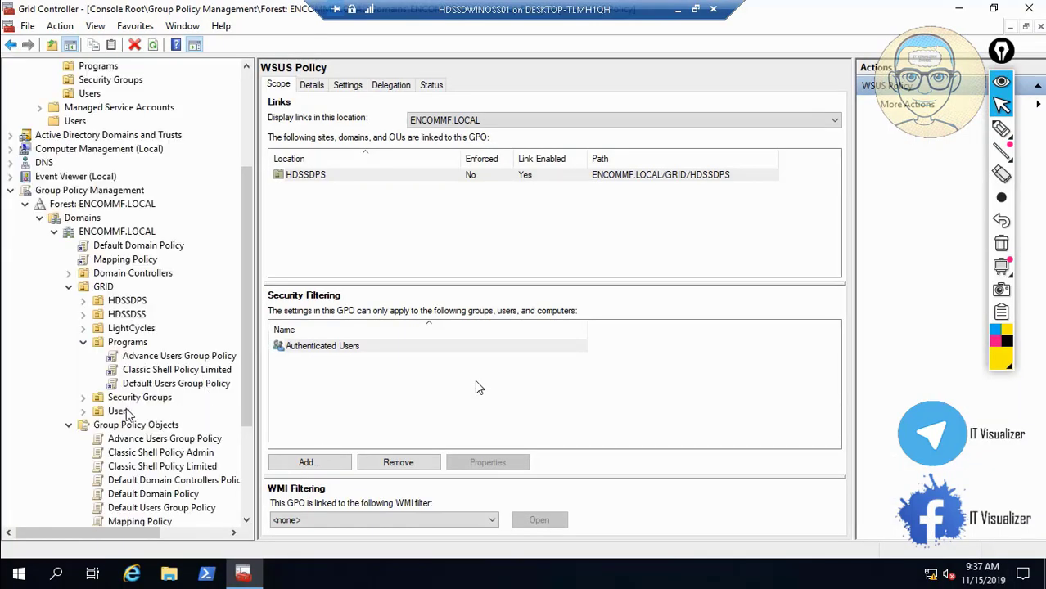
left_click(84, 412)
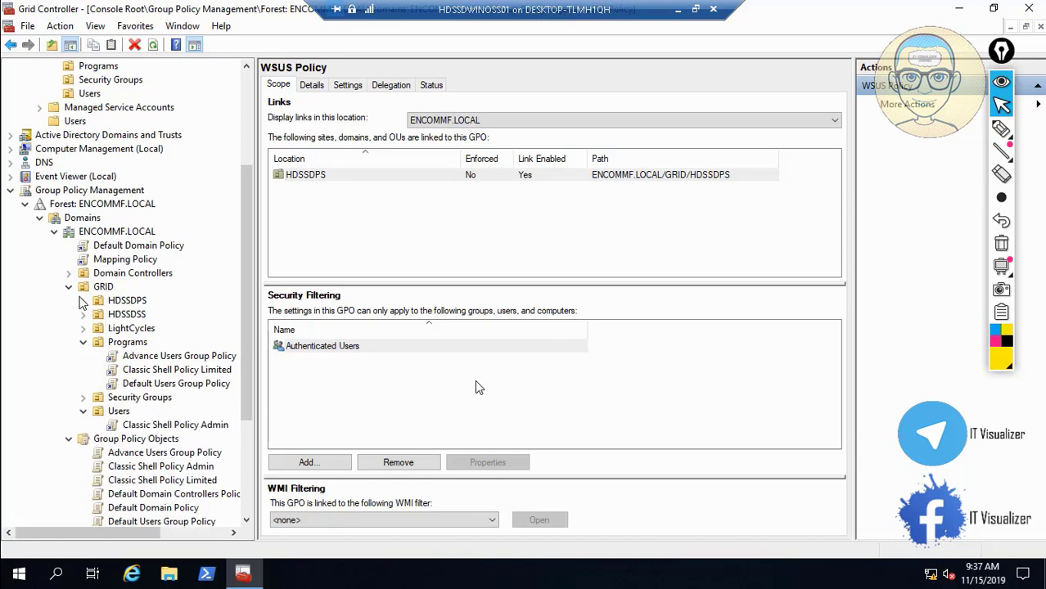
left_click(83, 300)
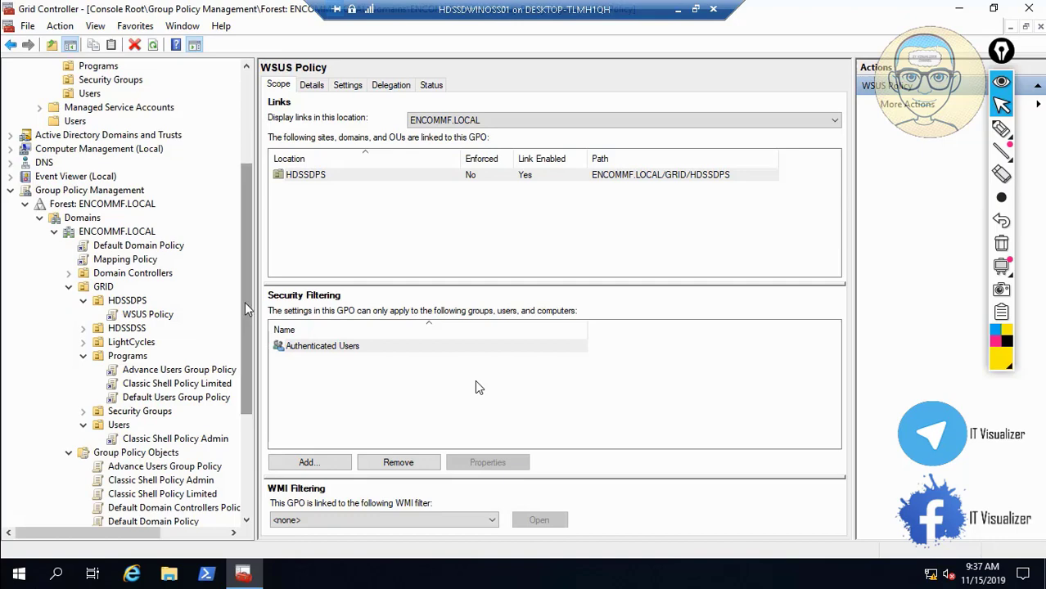
left_click_drag(252, 345, 256, 415)
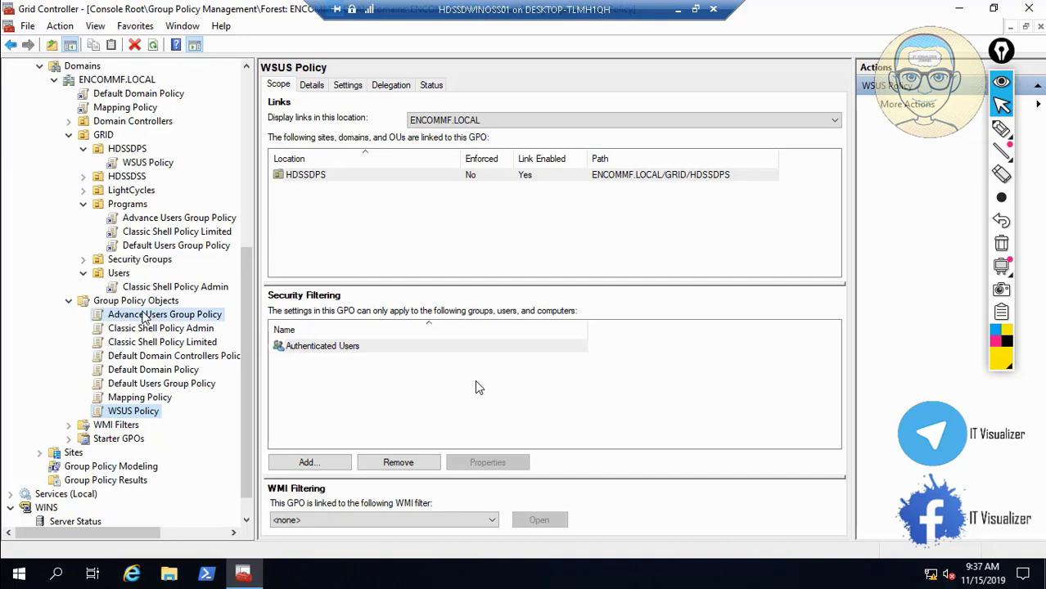
- Select Advance Users Group Policy and remove Authenticated Users from its security filtering
left_click(144, 318)
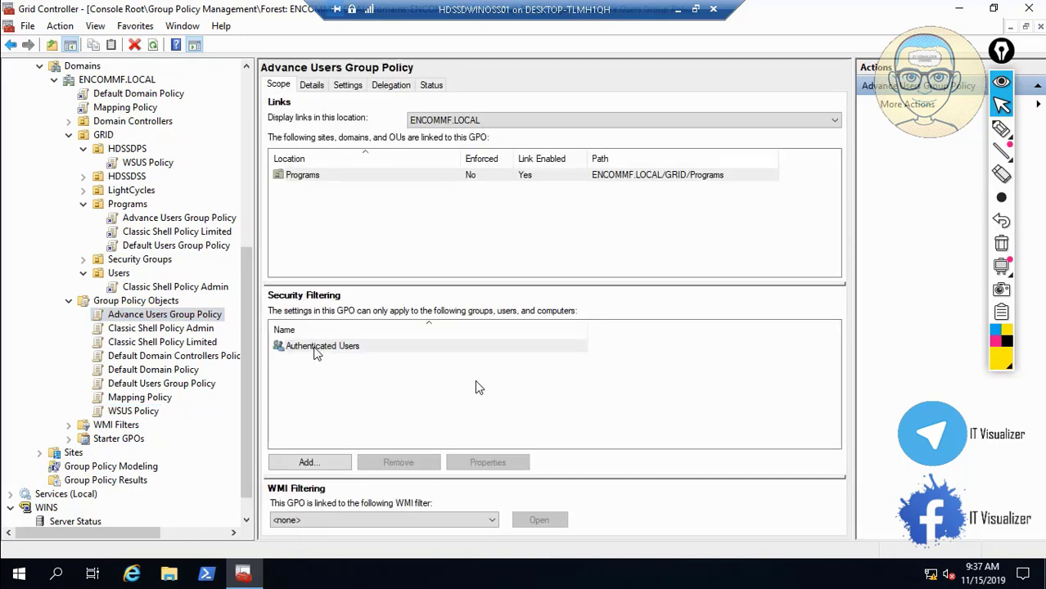
left_click(317, 347)
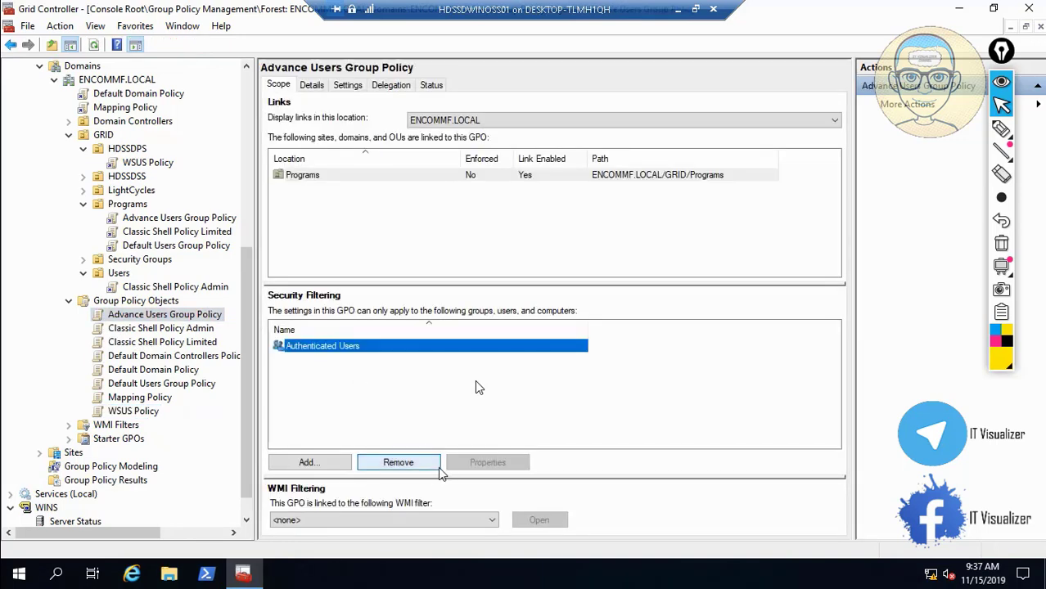
left_click(422, 463)
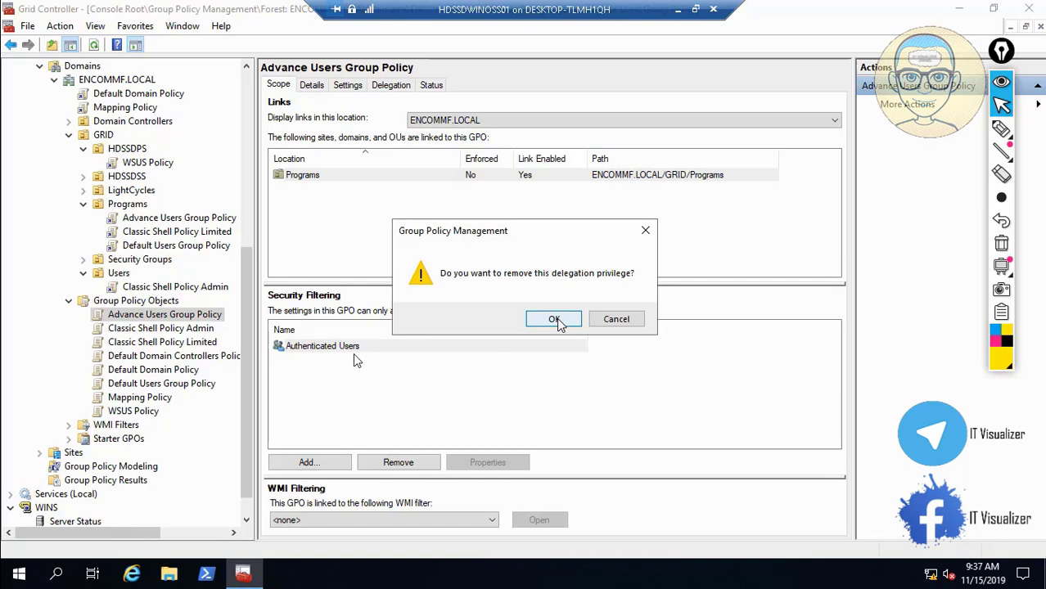
mouse_move(315, 583)
left_click(12, 556)
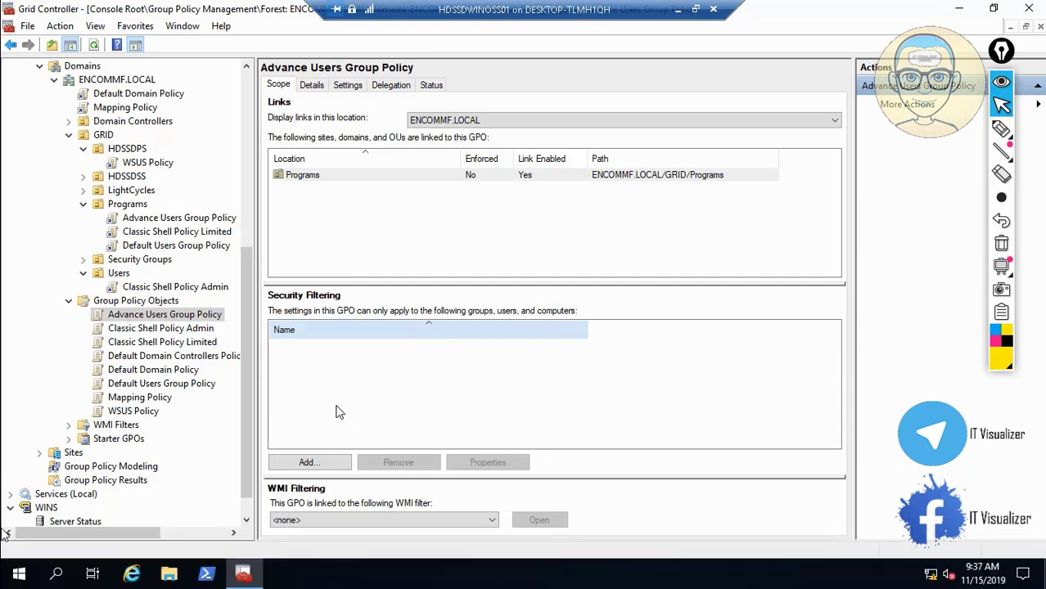
- Add ENCOMMF_Advanced Programs to Advance Users Group Policy's security filtering
left_click(12, 558)
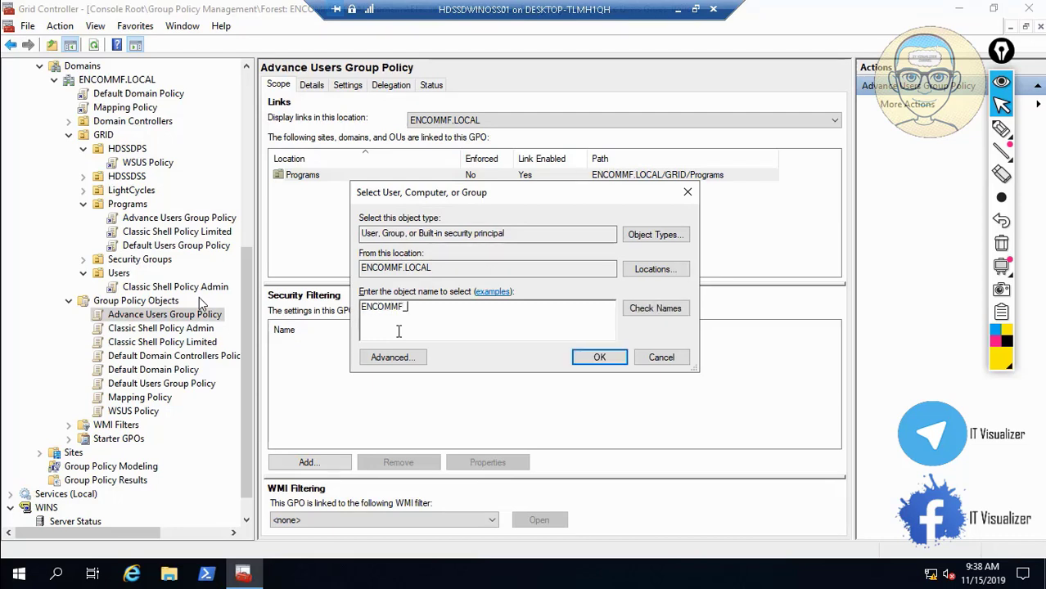
type("d")
left_click(648, 309)
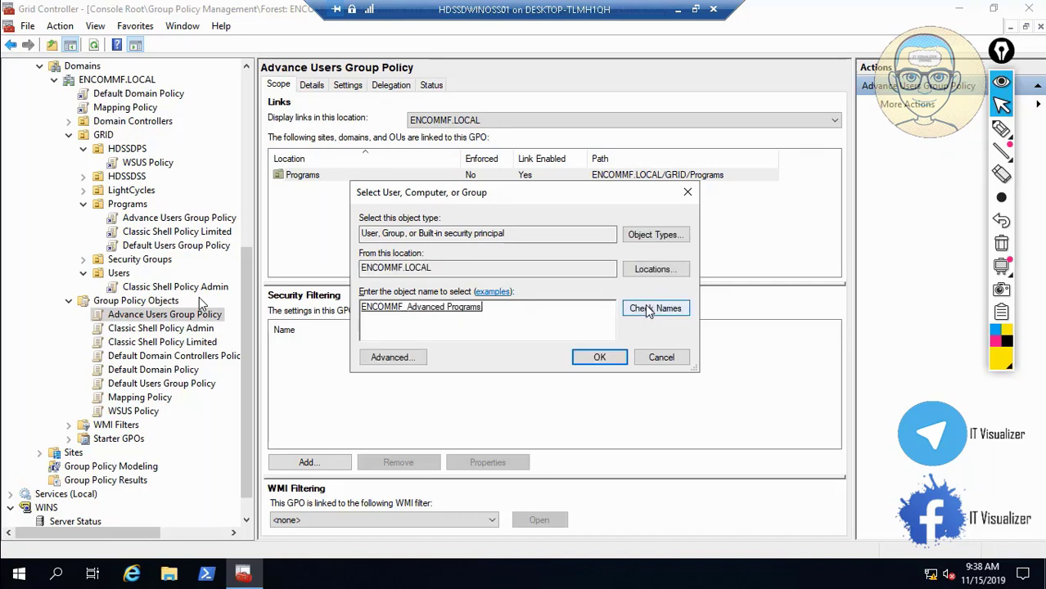
left_click(619, 361)
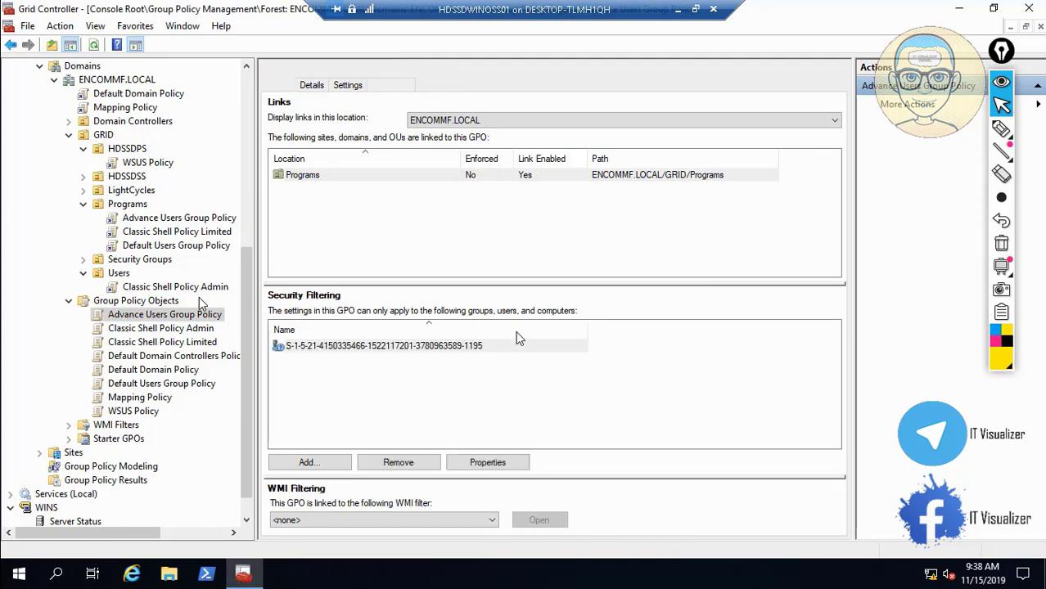
- Add Domain Computers with Read permission to the policy's delegation list
left_click(391, 86)
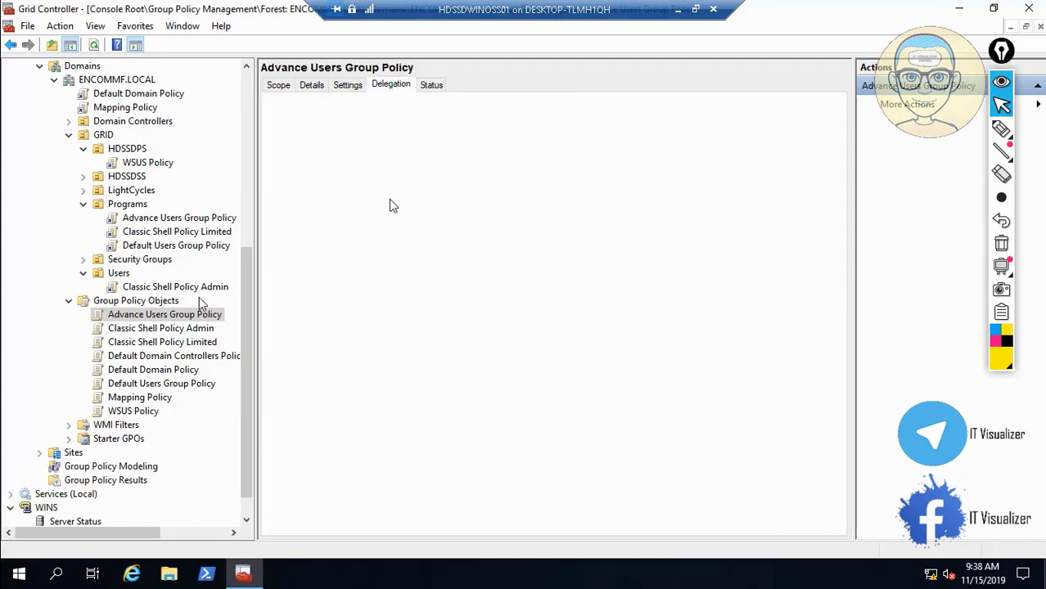
left_click(315, 527)
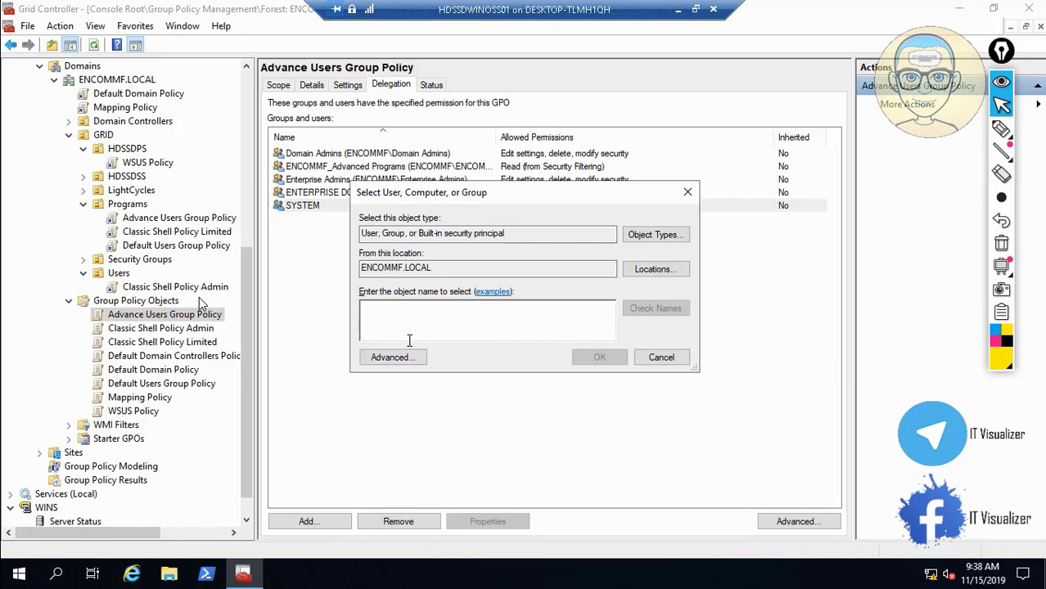
type("omain")
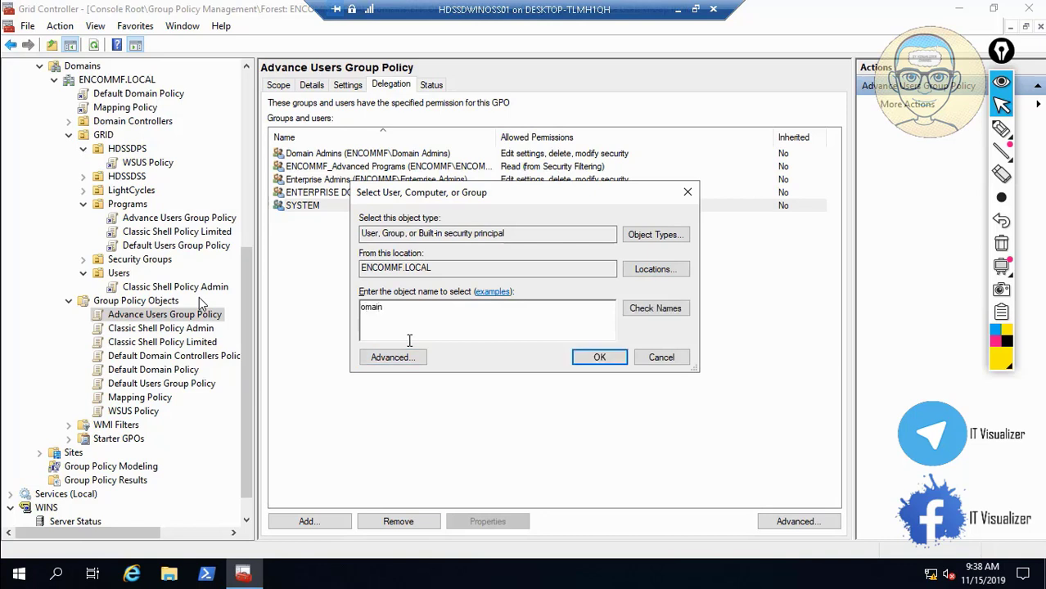
key("BackSpace")
key("BackSpace")
key("BackSpace")
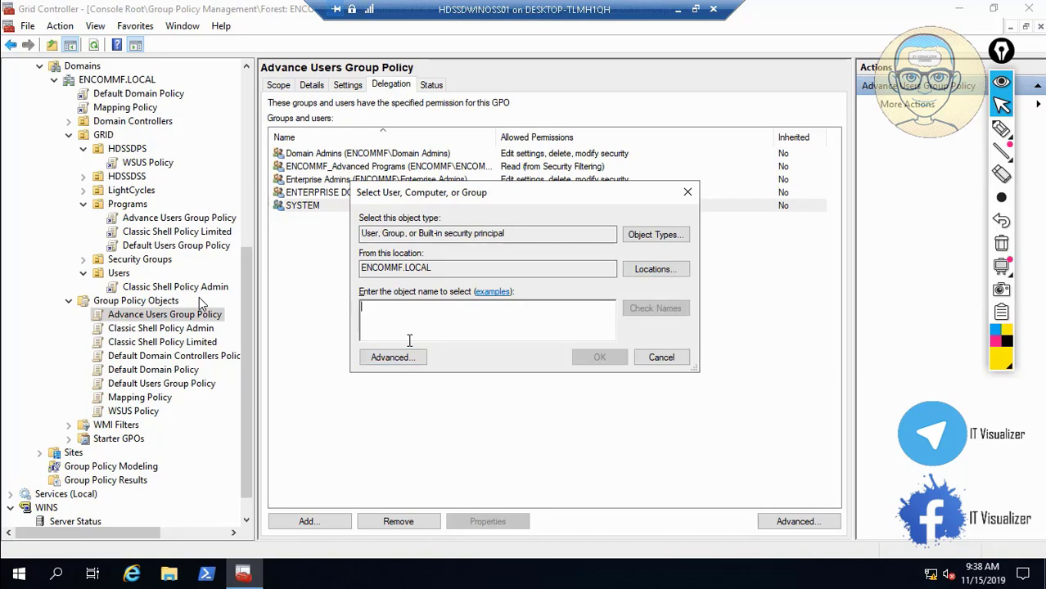
type("oma")
key("BackSpace")
key("BackSpace")
type("D")
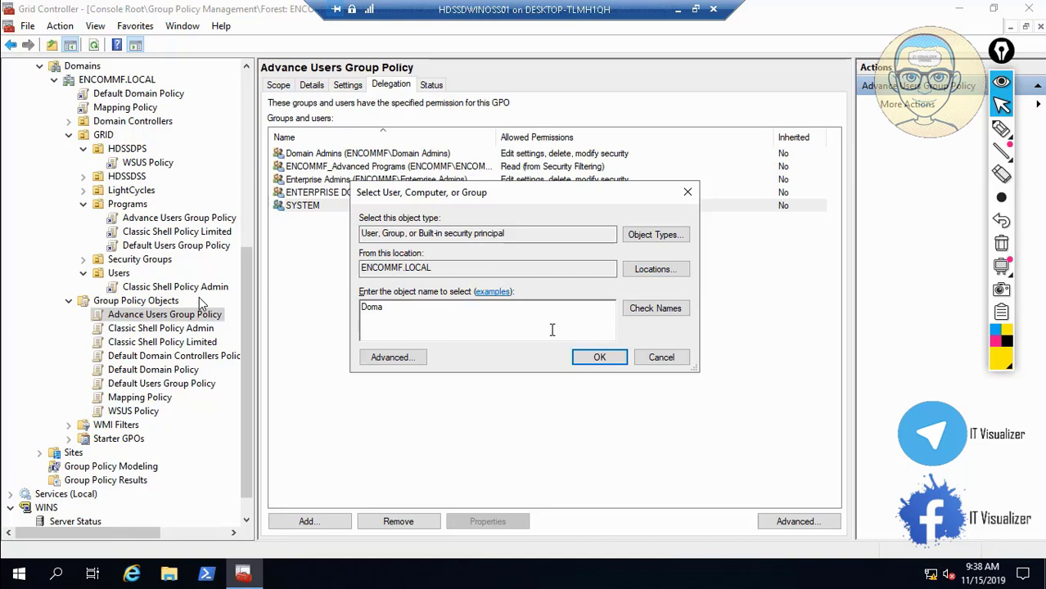
left_click(671, 309)
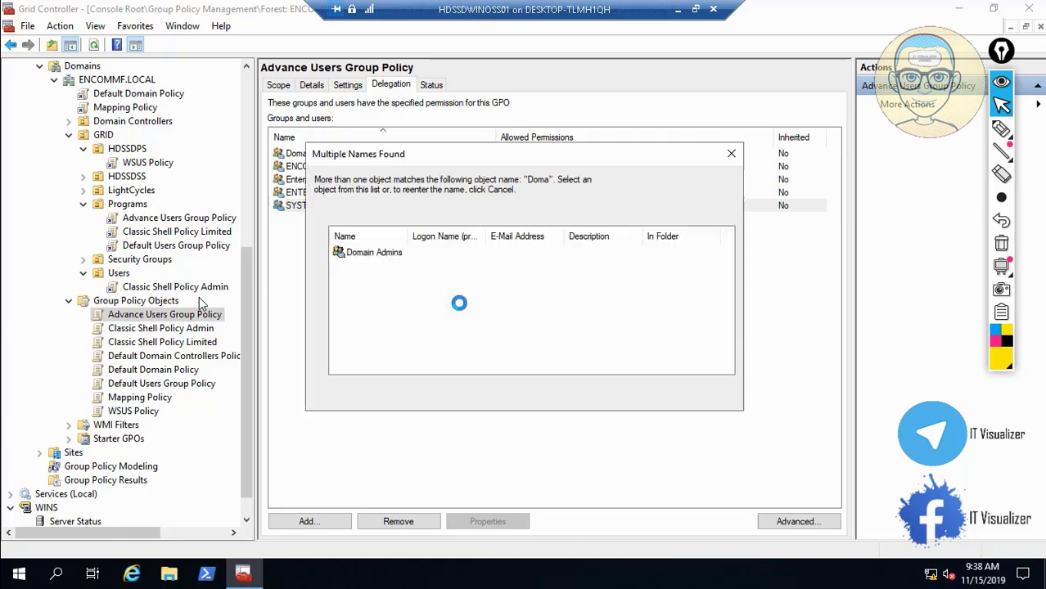
left_click(394, 266)
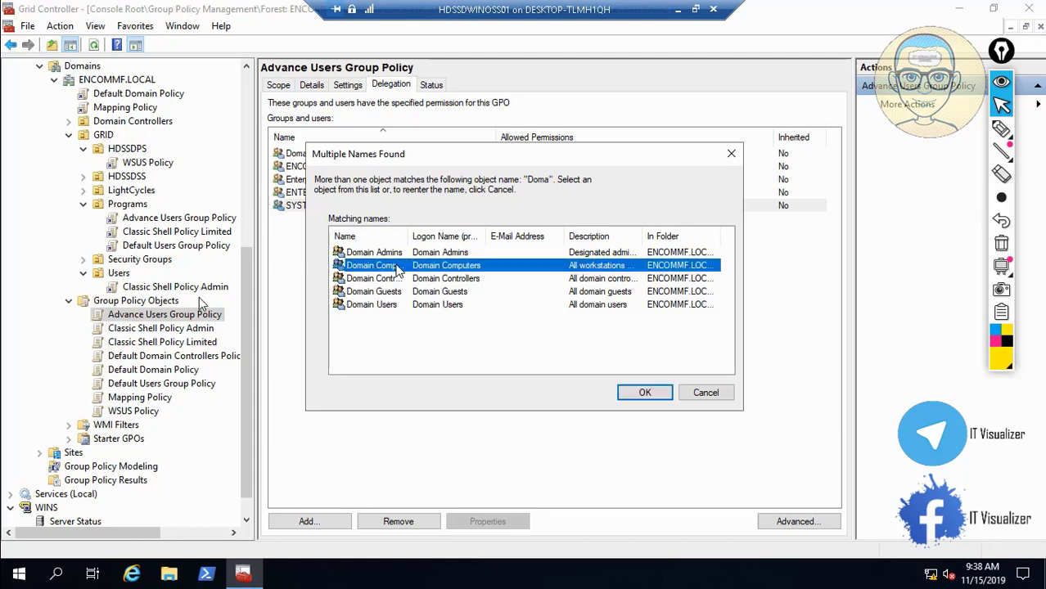
left_click(646, 392)
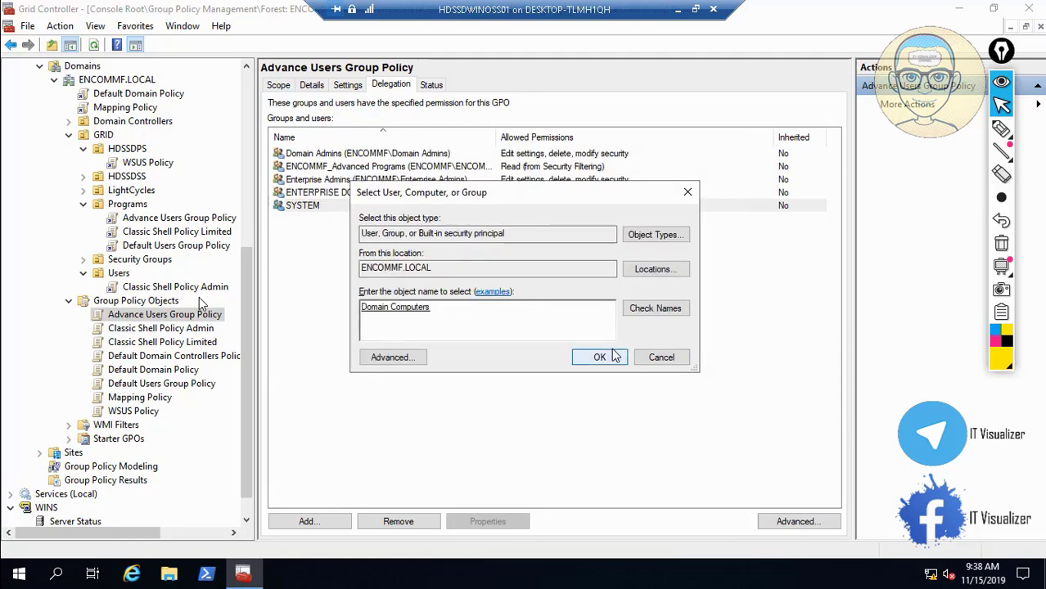
left_click(607, 356)
left_click(228, 152)
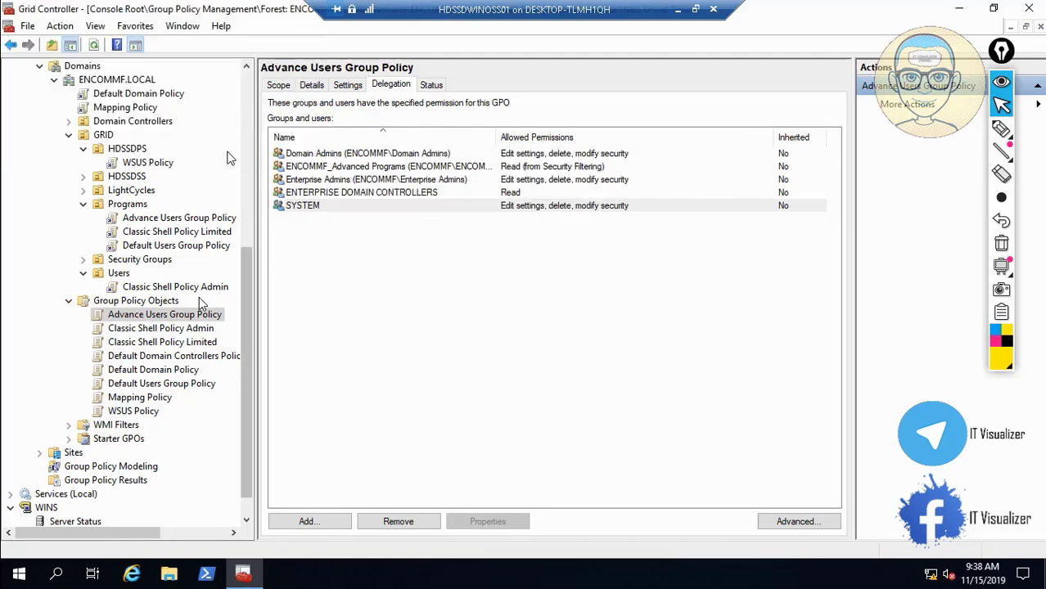
left_click(278, 86)
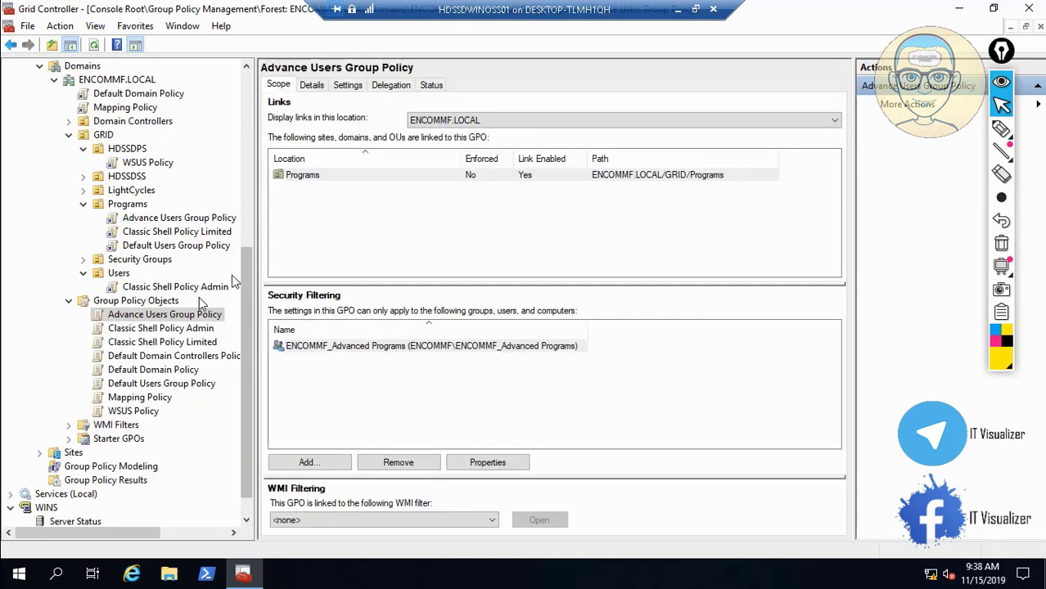
- Remove Authenticated Users from Default Users Group Policy's security filtering, accepting the warning
left_click(195, 385)
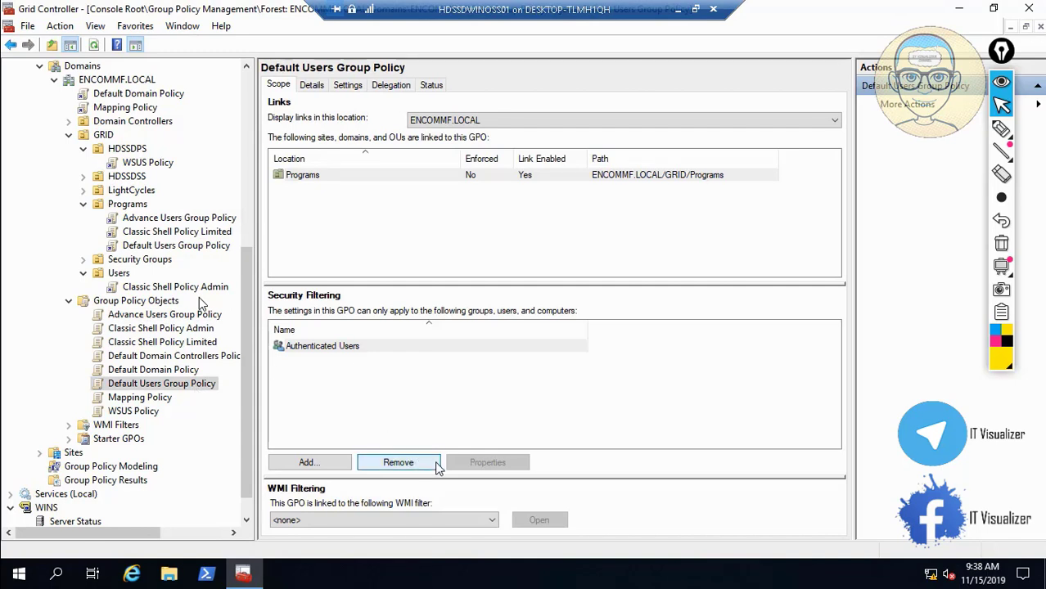
left_click(409, 462)
left_click(548, 322)
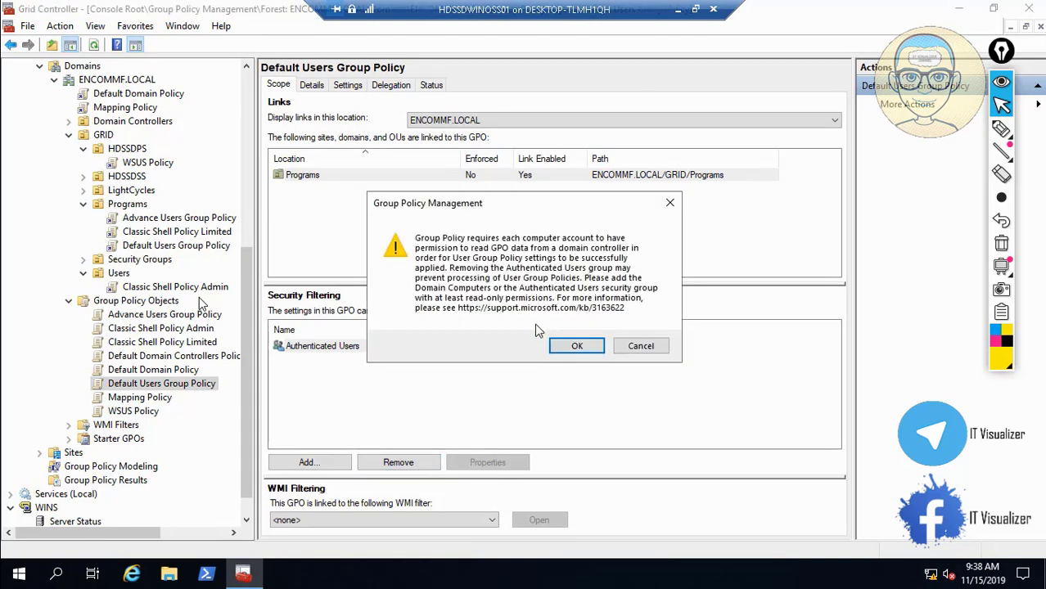
left_click(572, 347)
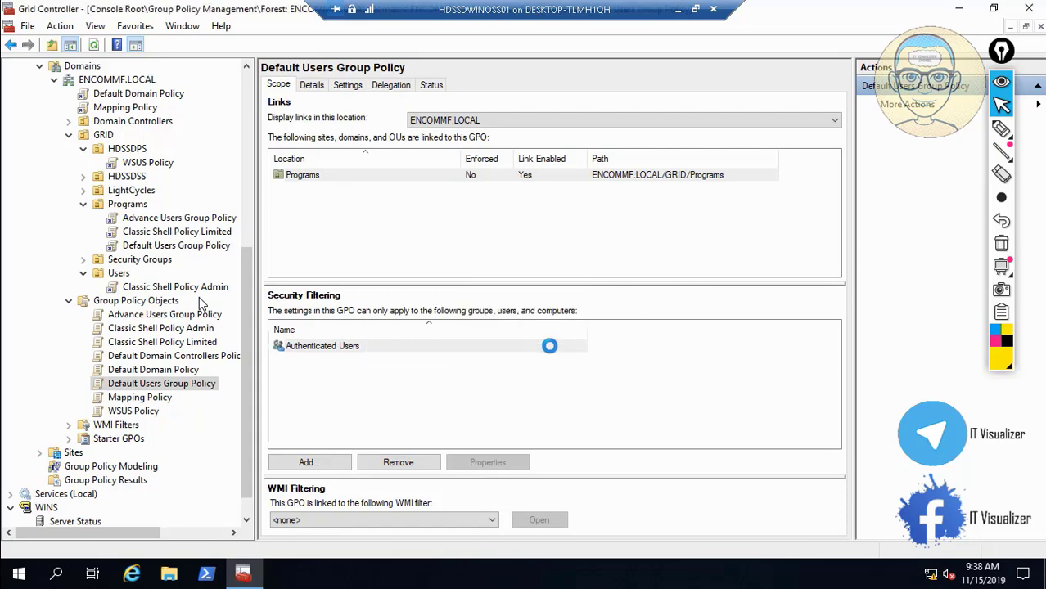
- Add ENCOMMF_Default Programs to the policy's security filtering
left_click(330, 464)
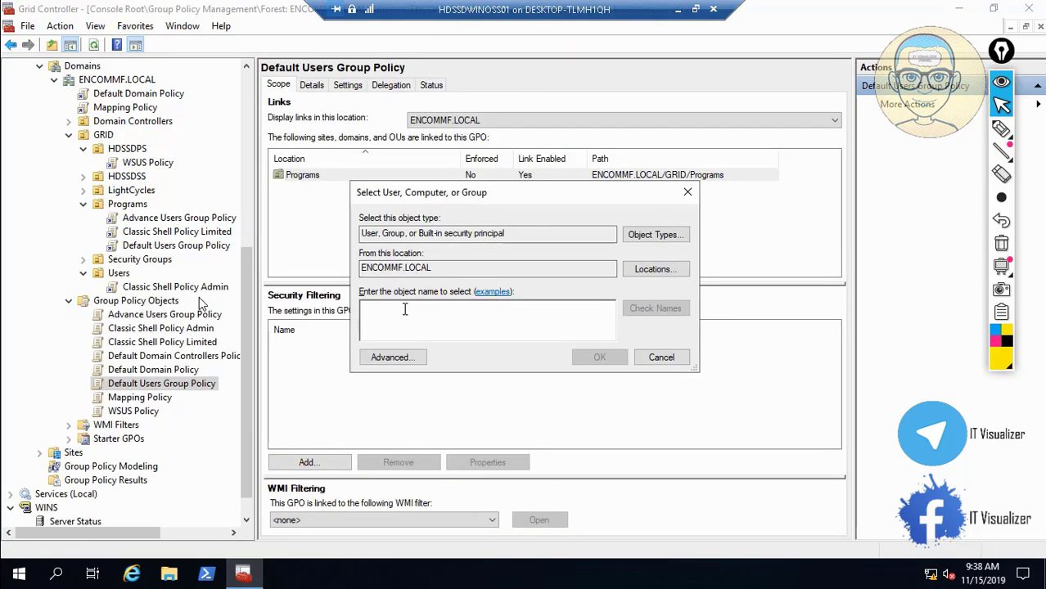
type("EN")
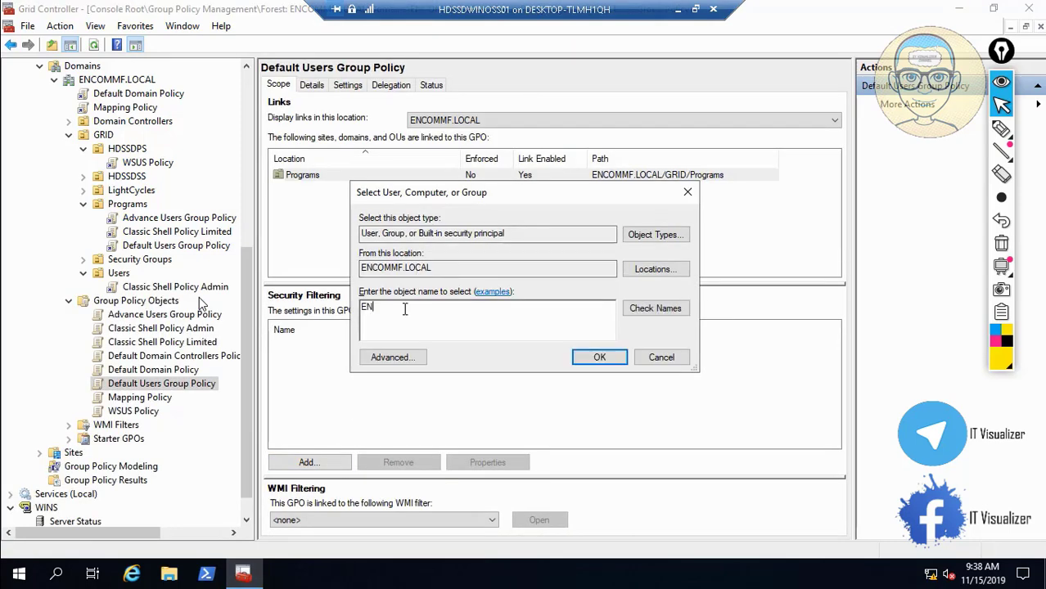
type("COMMF_De")
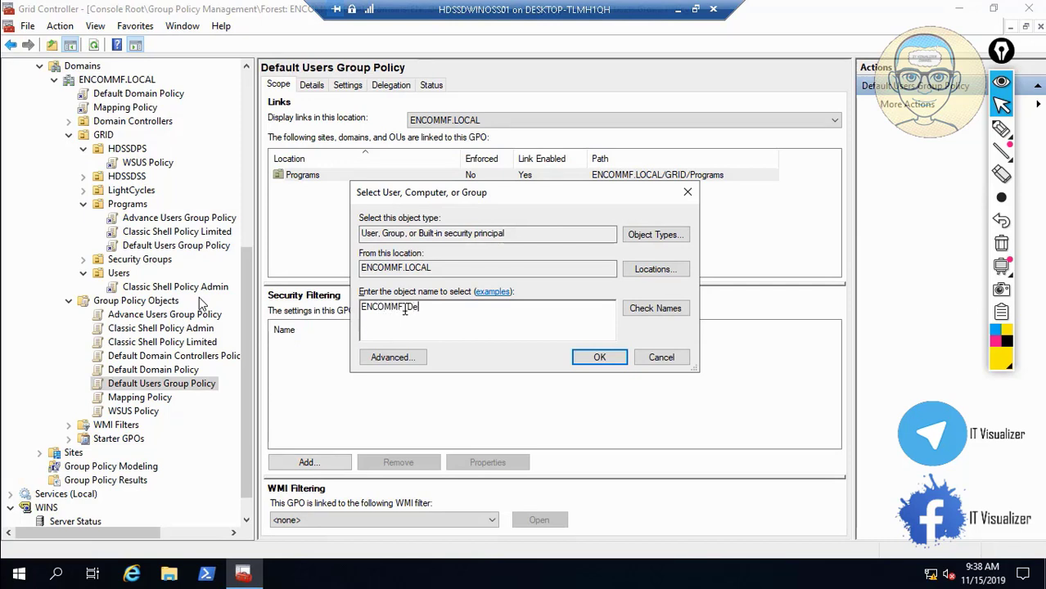
left_click(633, 316)
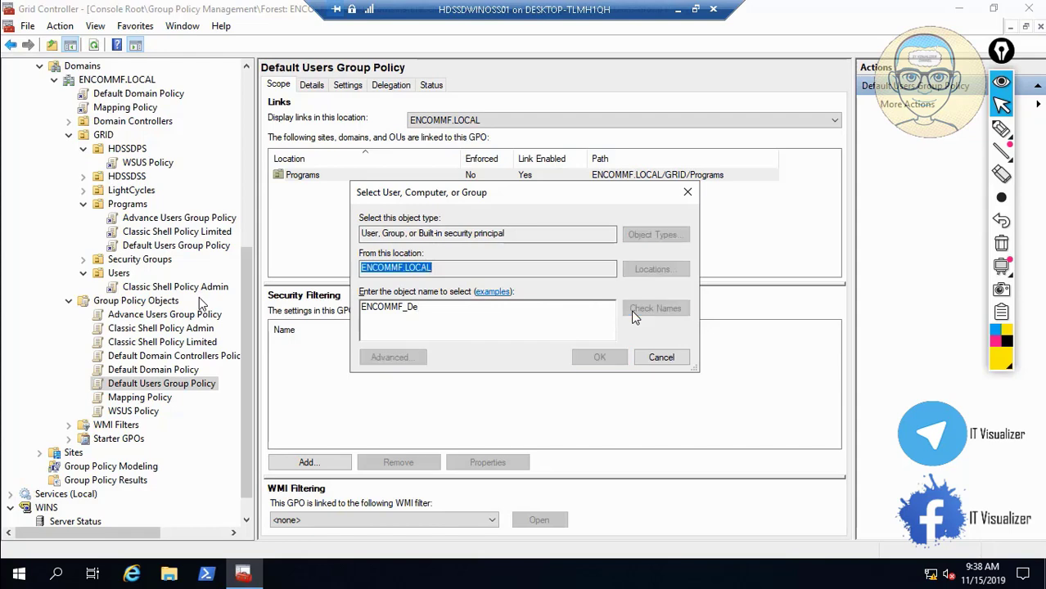
left_click(599, 357)
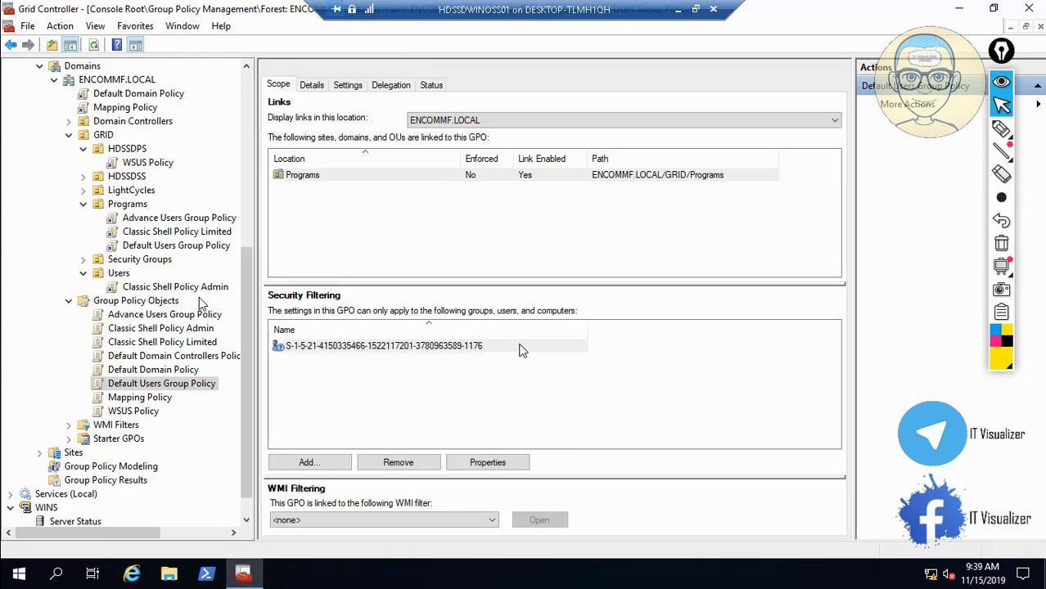
left_click(389, 86)
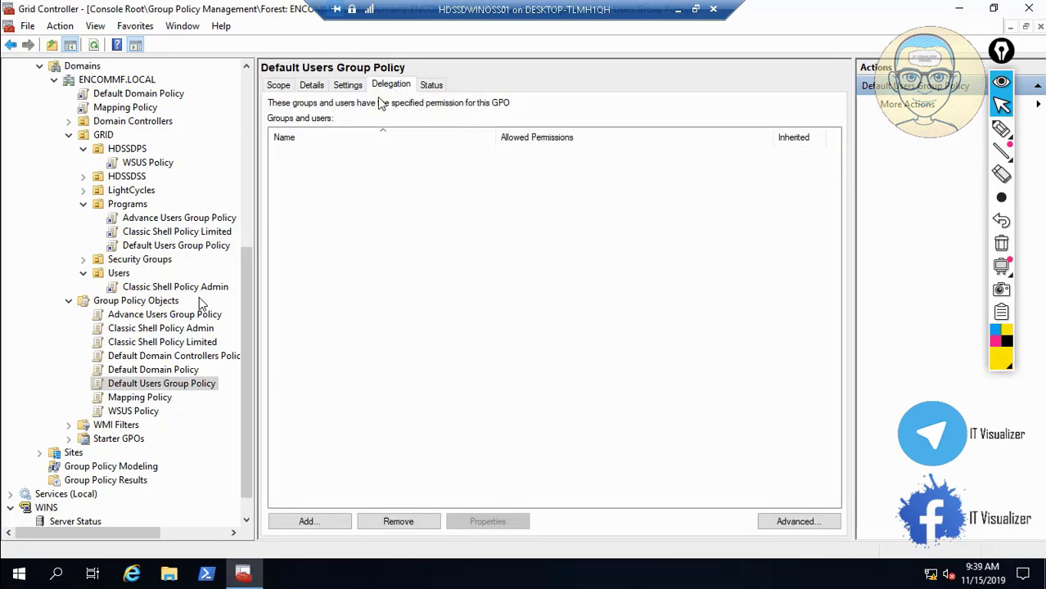
- Add Domain Computers with Read permission to Default Users Group Policy's delegation list
left_click(334, 521)
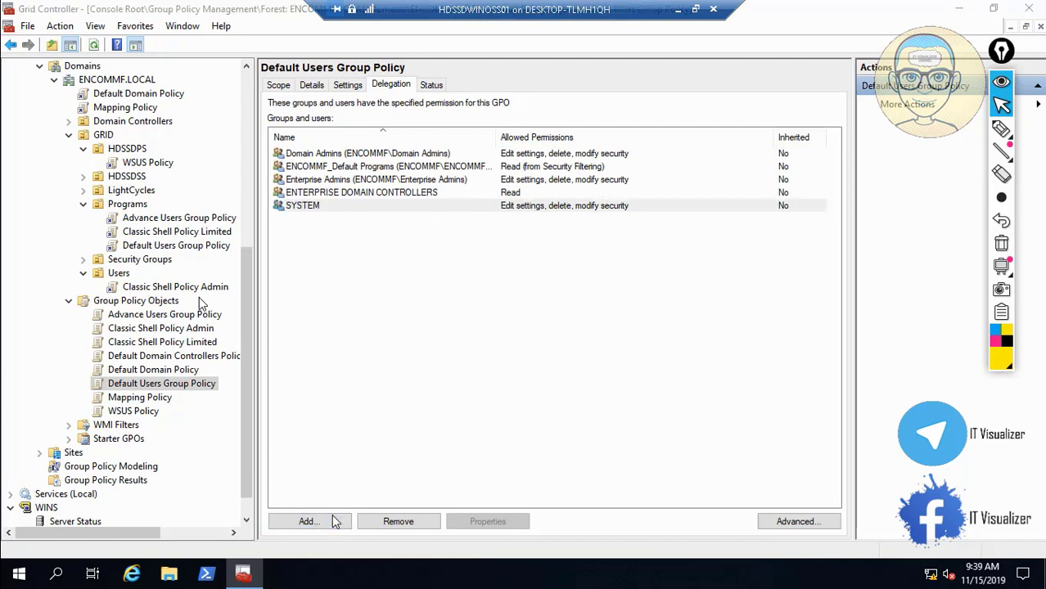
type("Domain")
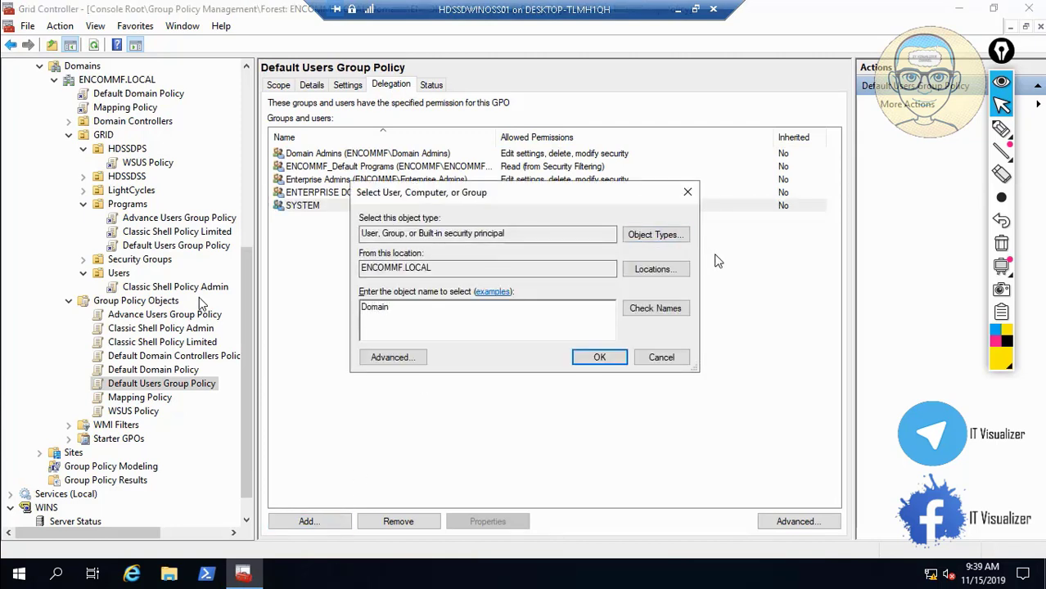
left_click(678, 306)
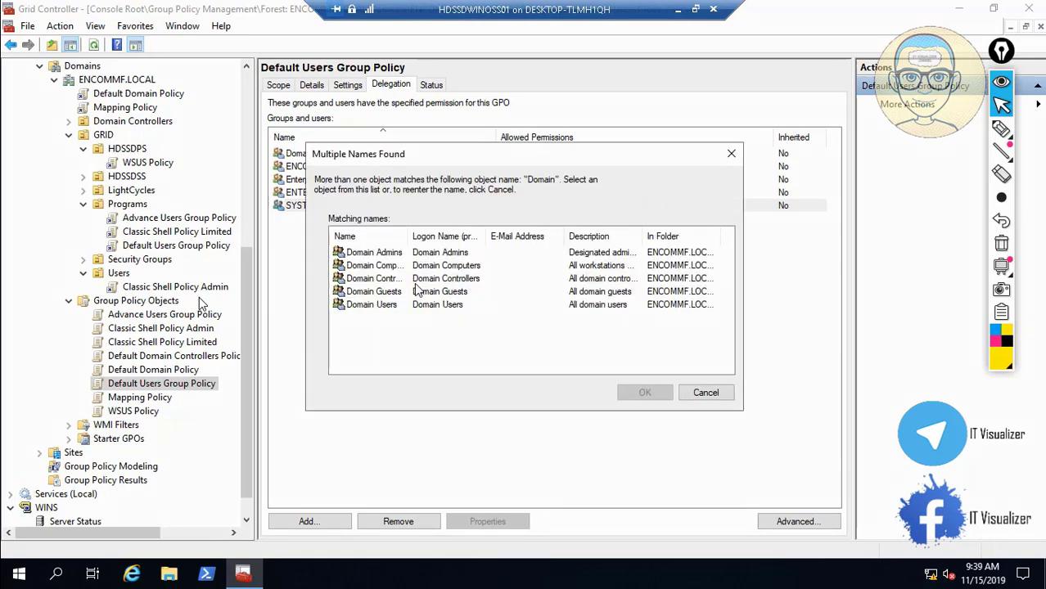
left_click(396, 267)
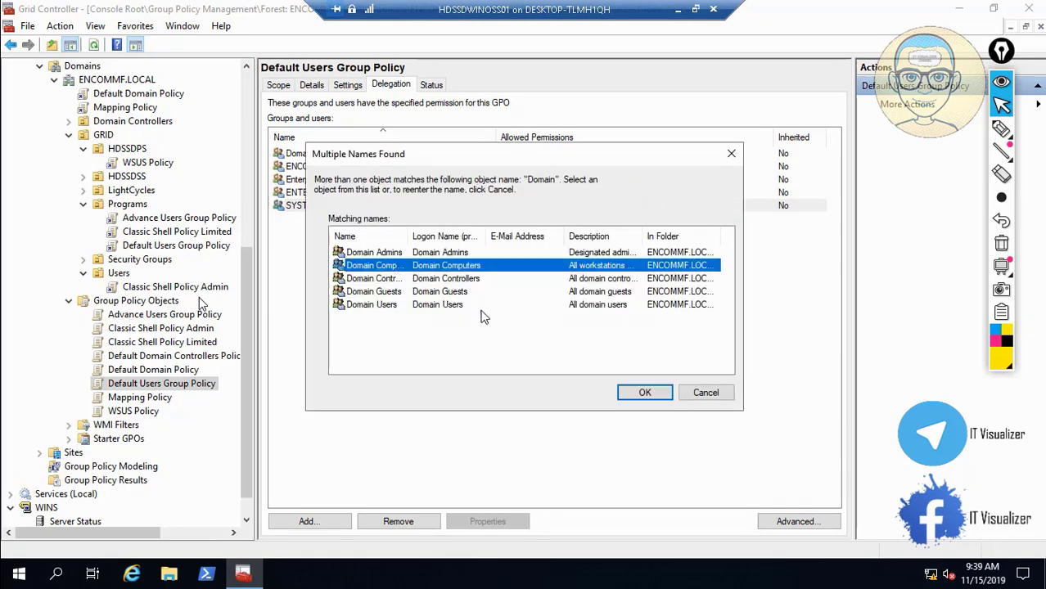
left_click(623, 392)
left_click(589, 357)
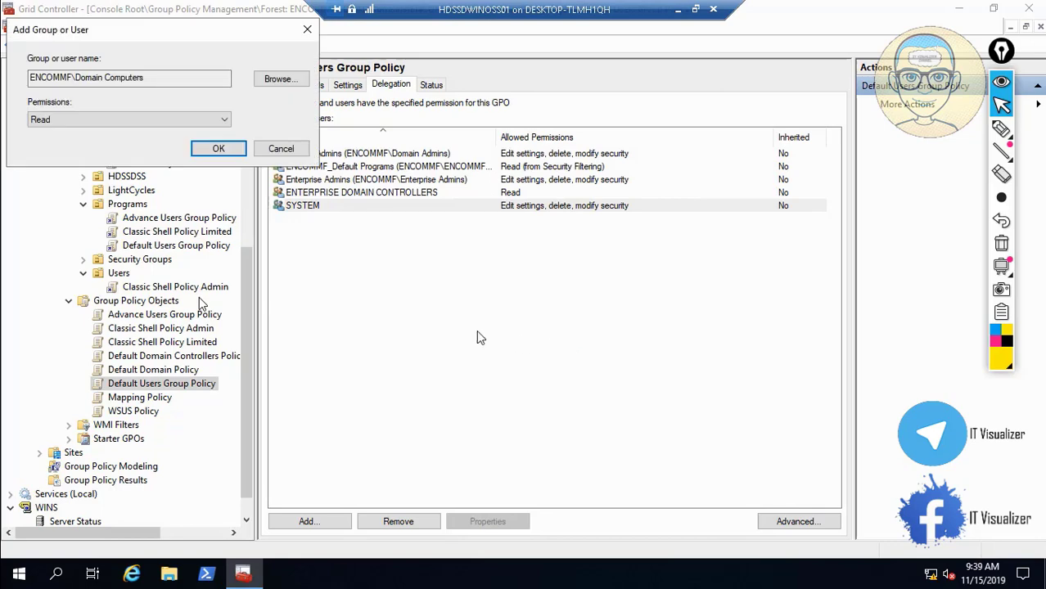
left_click(230, 154)
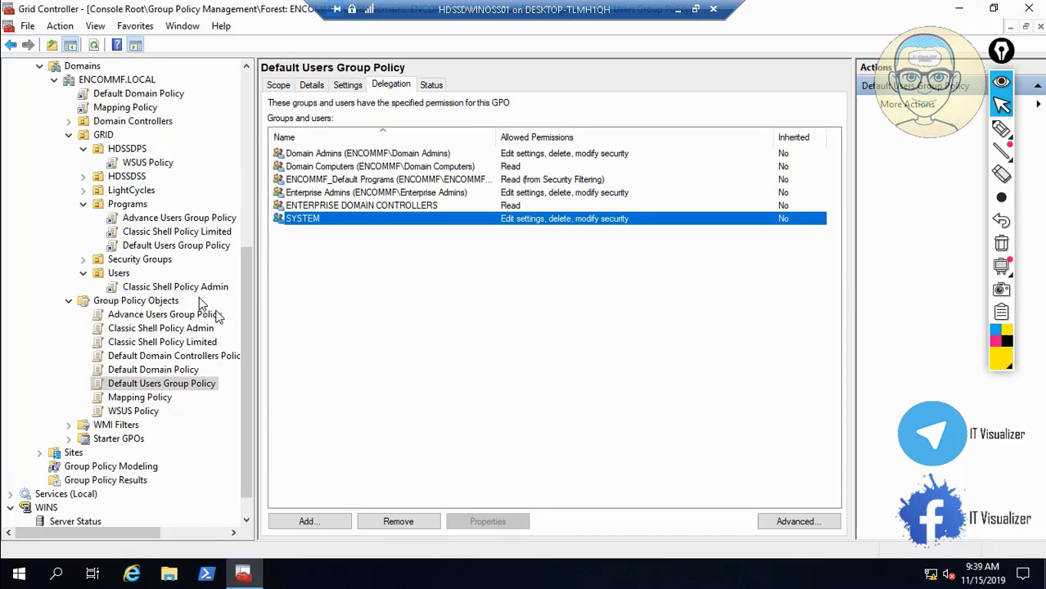
left_click(216, 315)
left_click(214, 329)
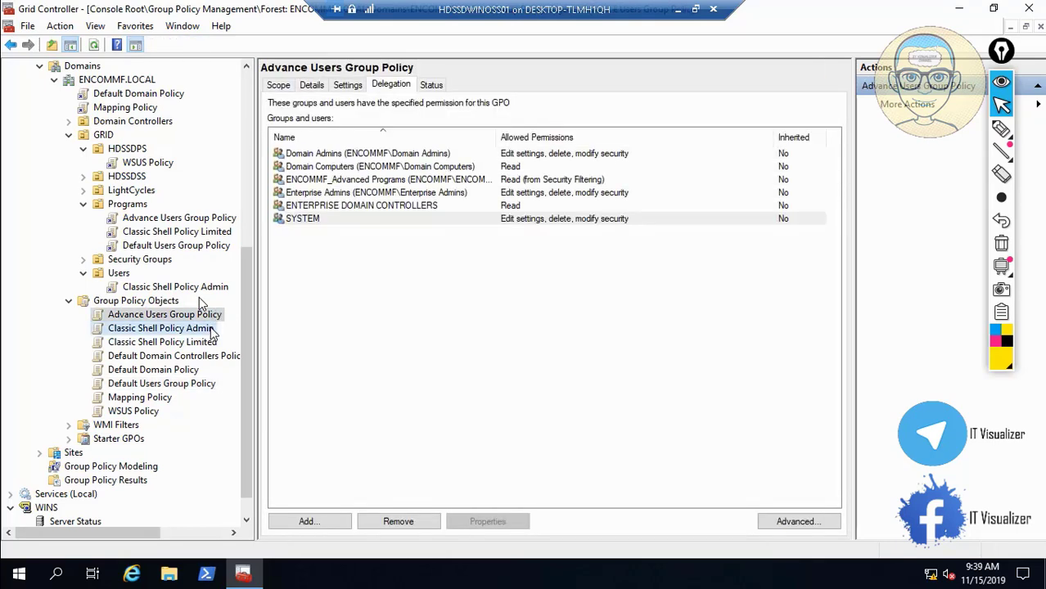
- Review the links and security filtering on each GPO's Scope tab
left_click(212, 344)
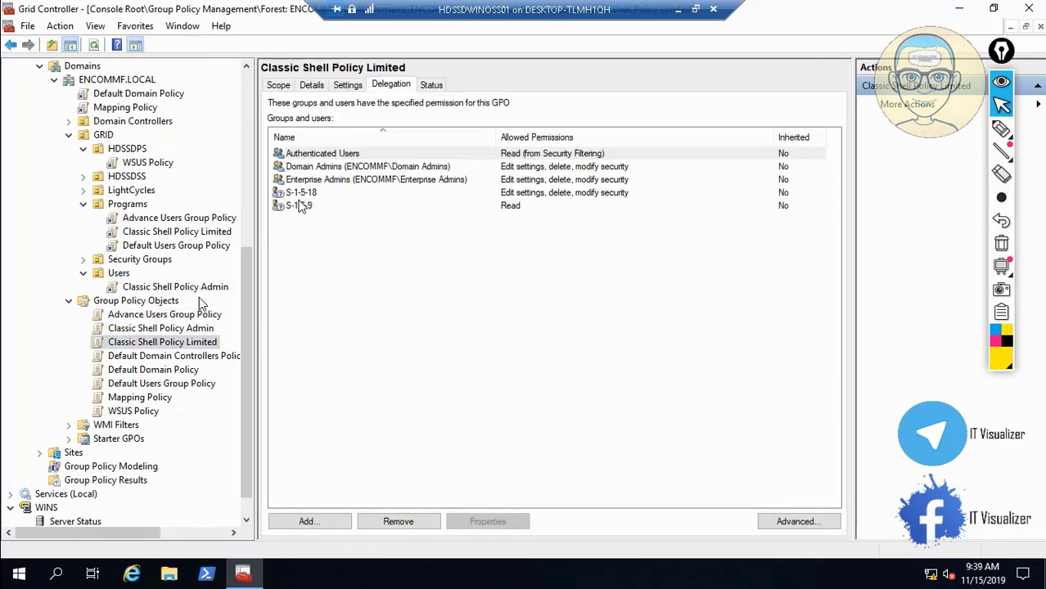
left_click(279, 87)
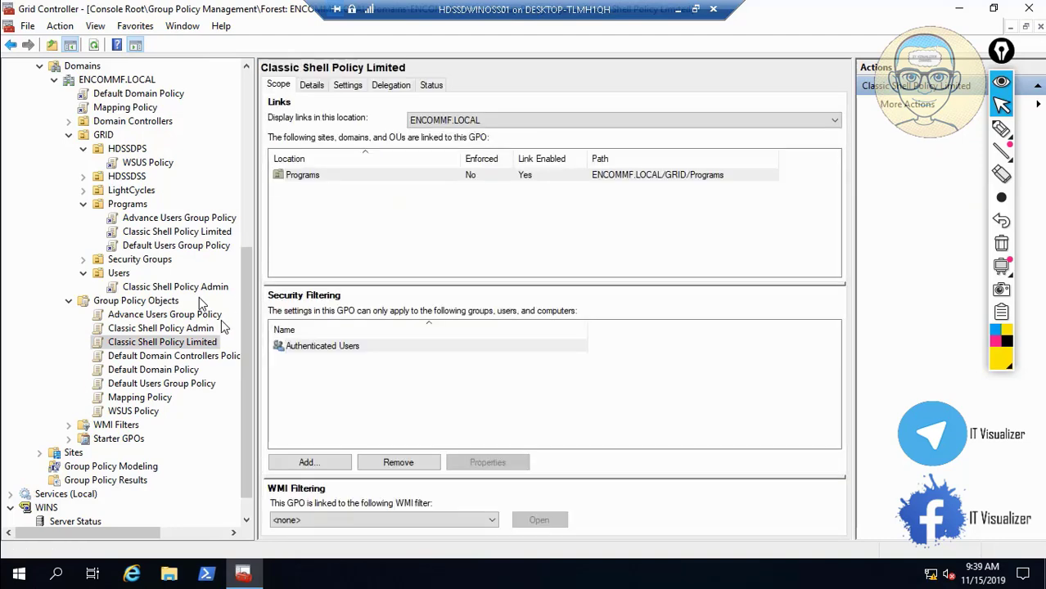
left_click(211, 330)
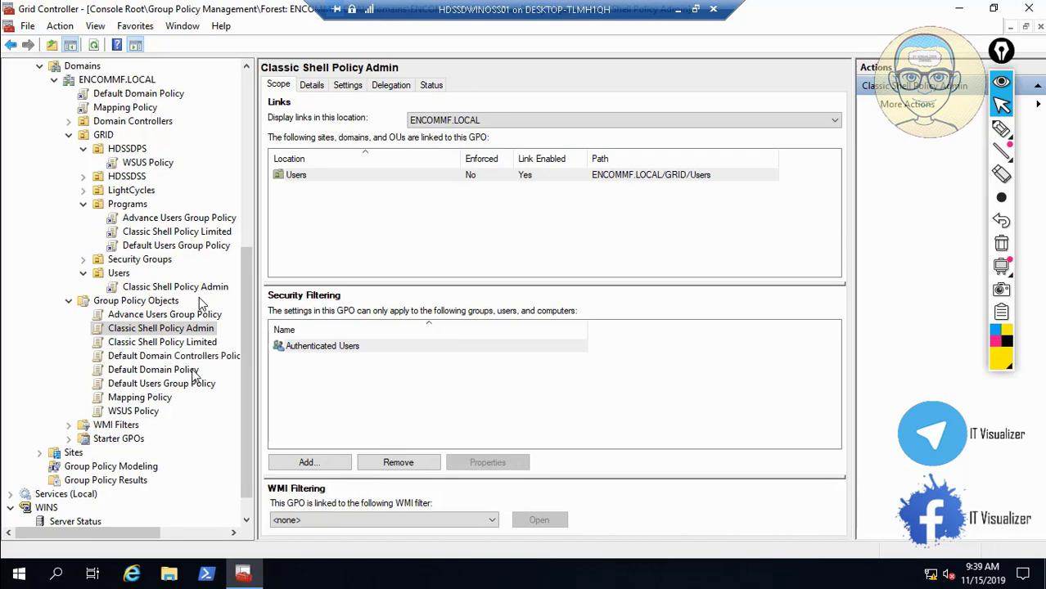
left_click(196, 371)
left_click(200, 385)
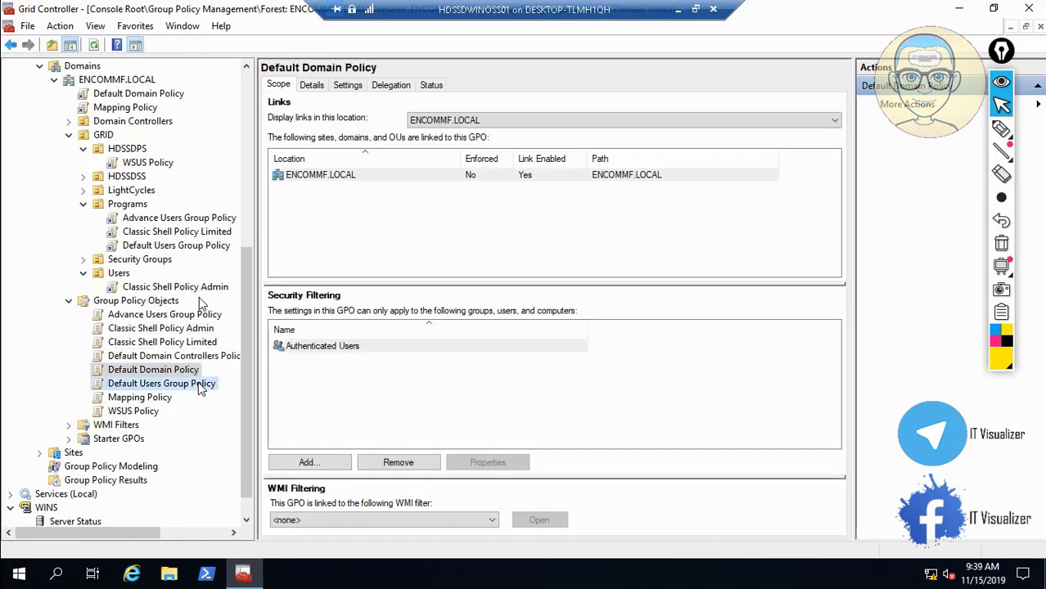
left_click(164, 400)
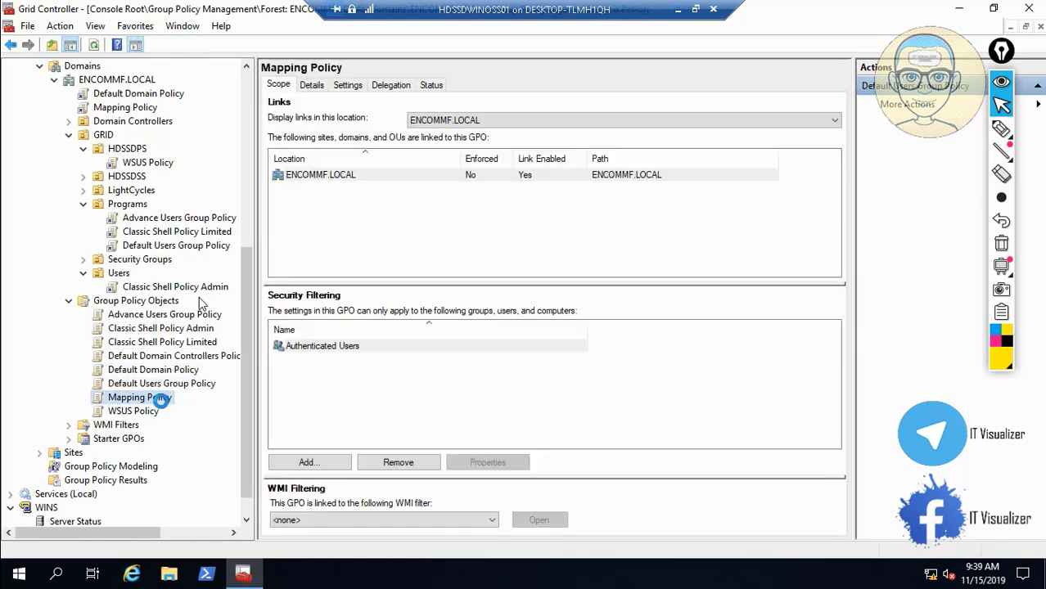
left_click(153, 413)
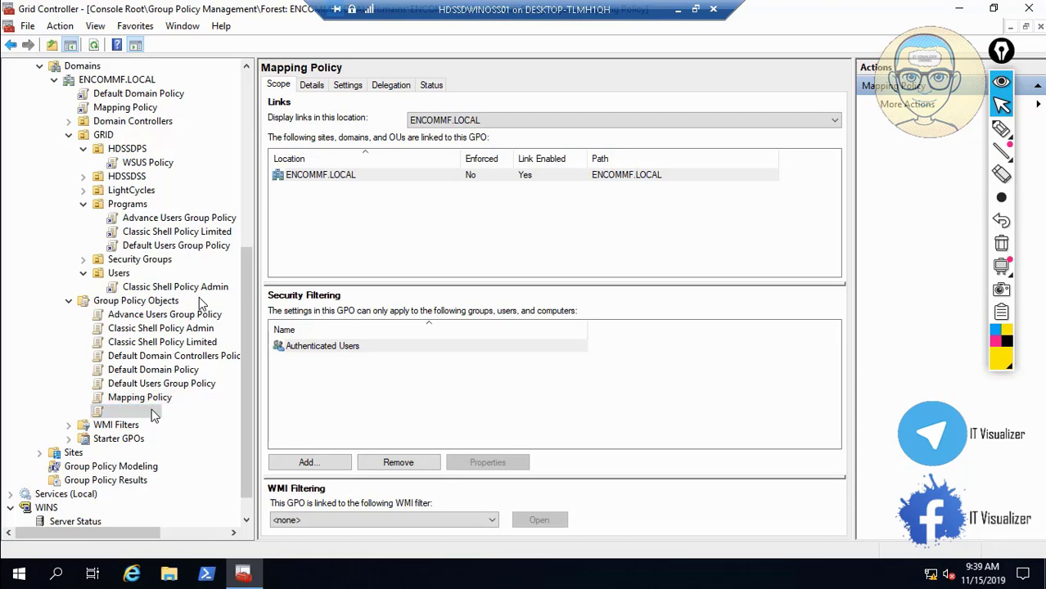
left_click(172, 372)
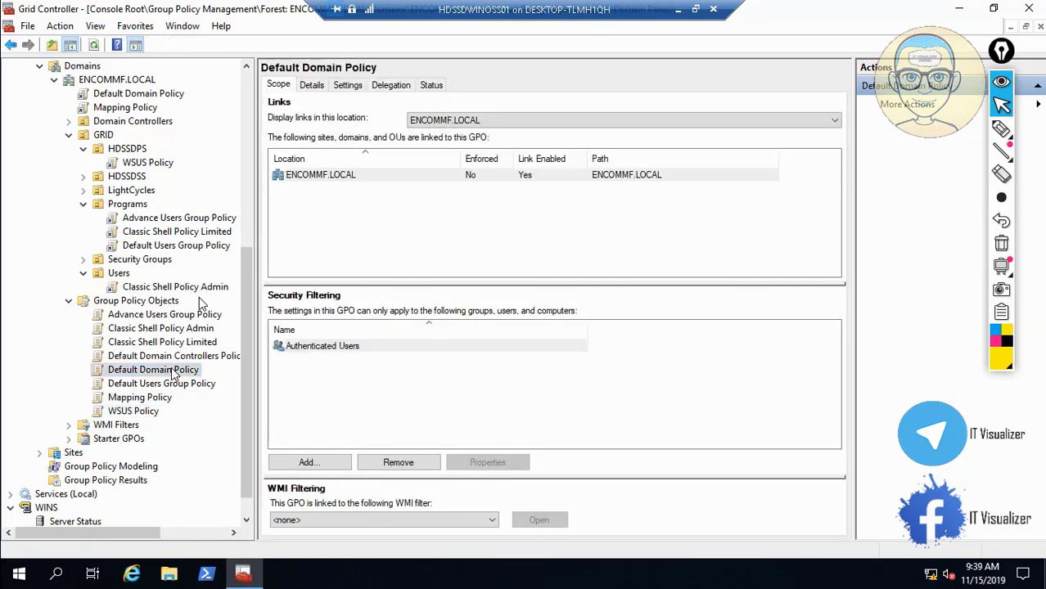
- Edit Default Domain Policy and minimize the Group Policy Management Editor
right_click(173, 370)
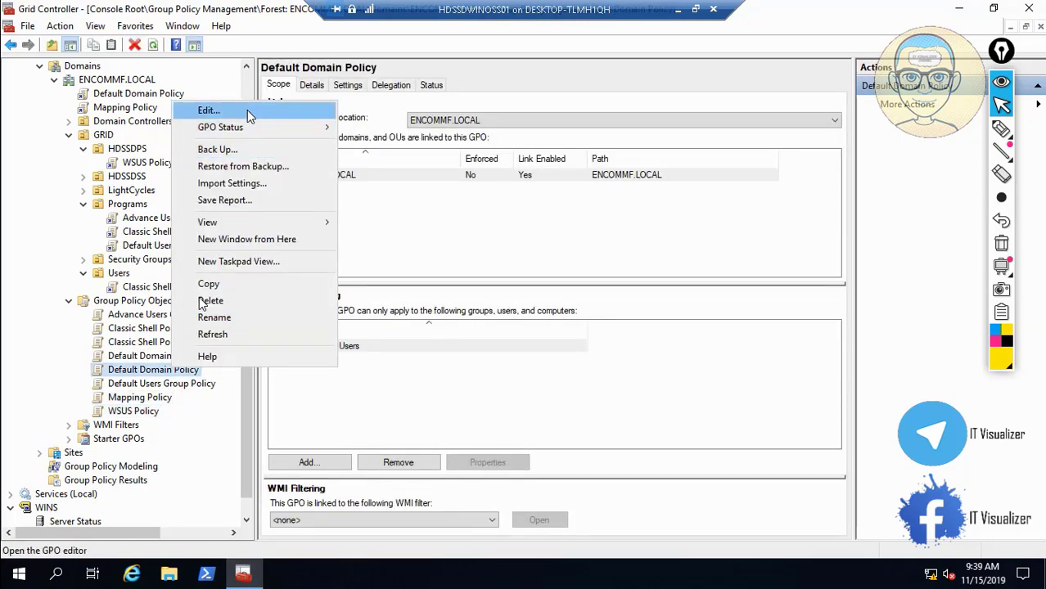
left_click(247, 110)
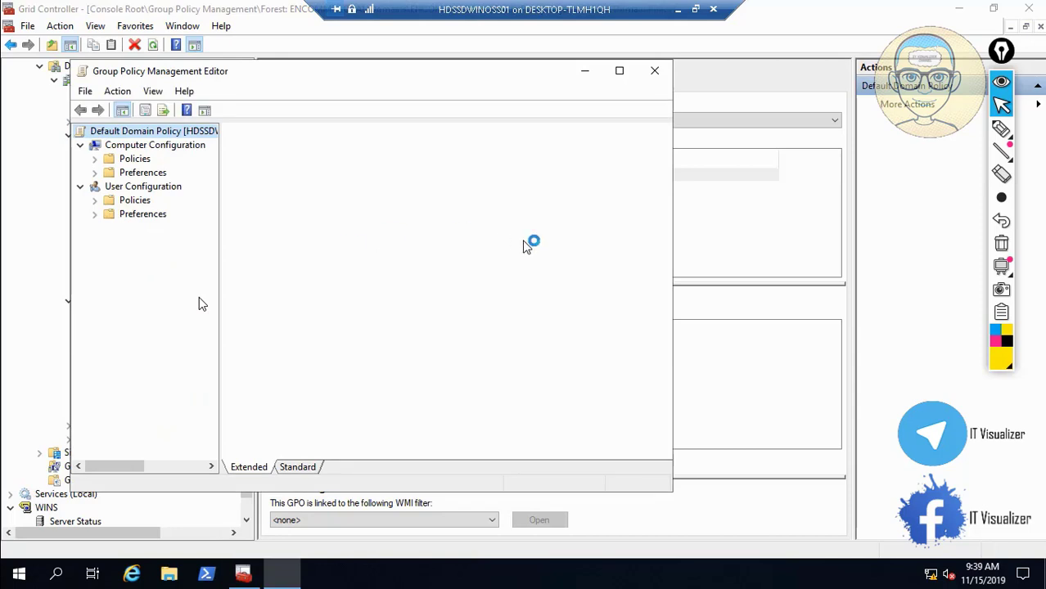
left_click(586, 72)
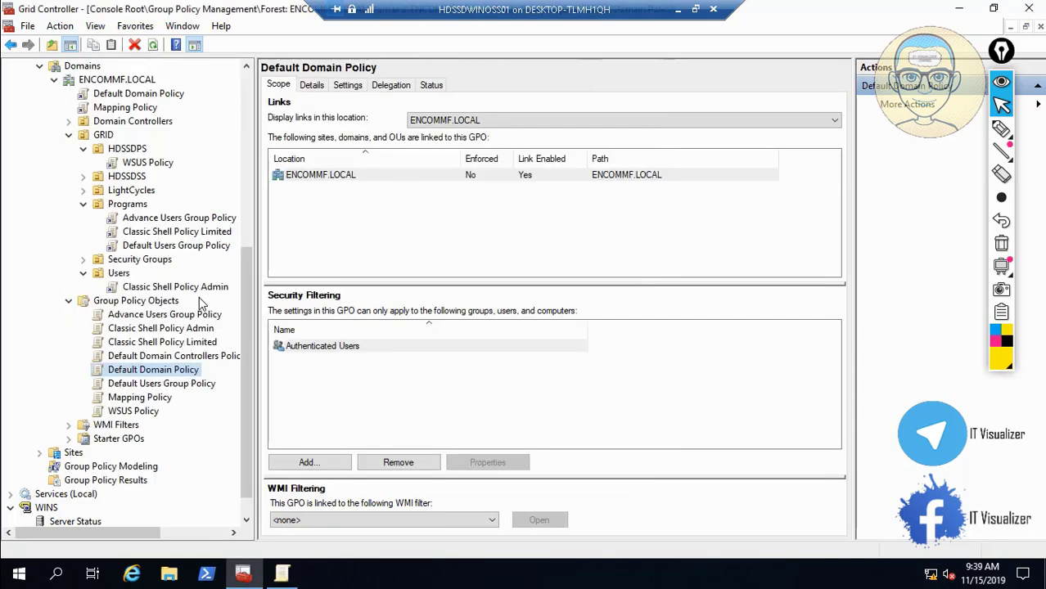
- Enable 'Right click opens Win+X menu' in Classic Shell's Controls settings and test it
right_click(18, 576)
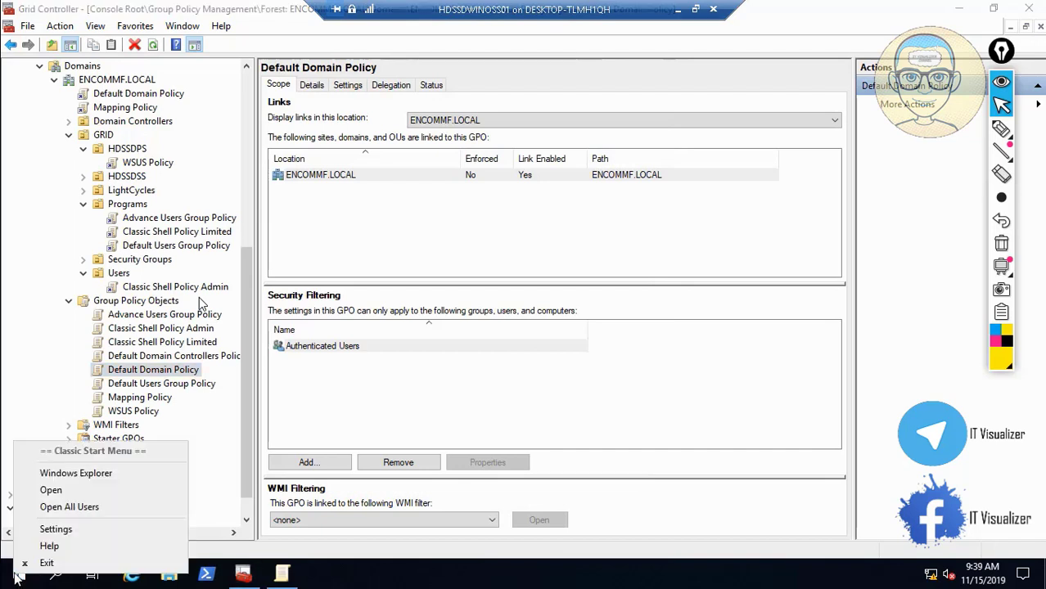
left_click(58, 530)
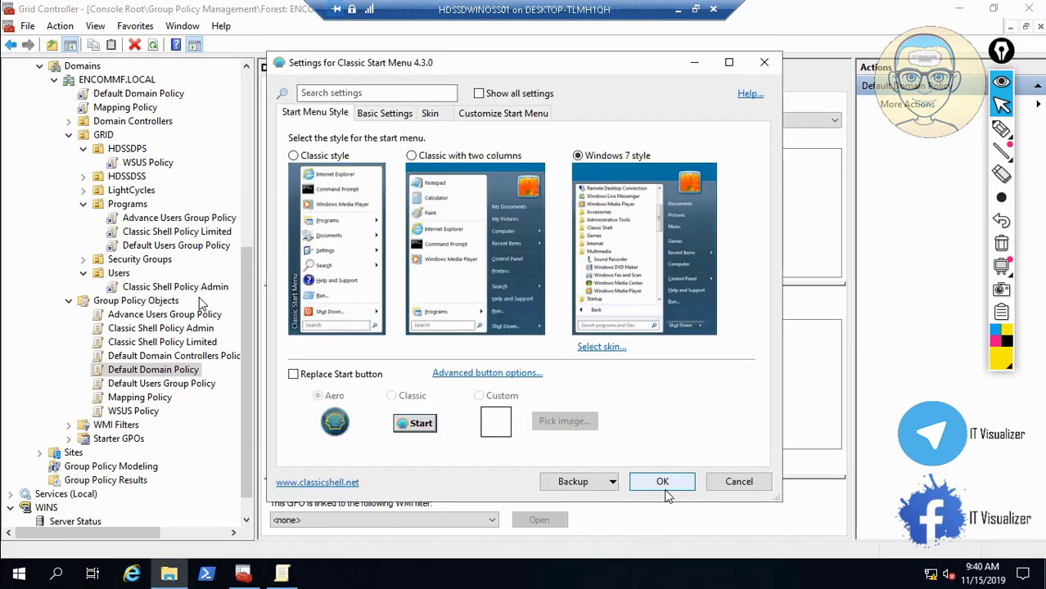
left_click(664, 489)
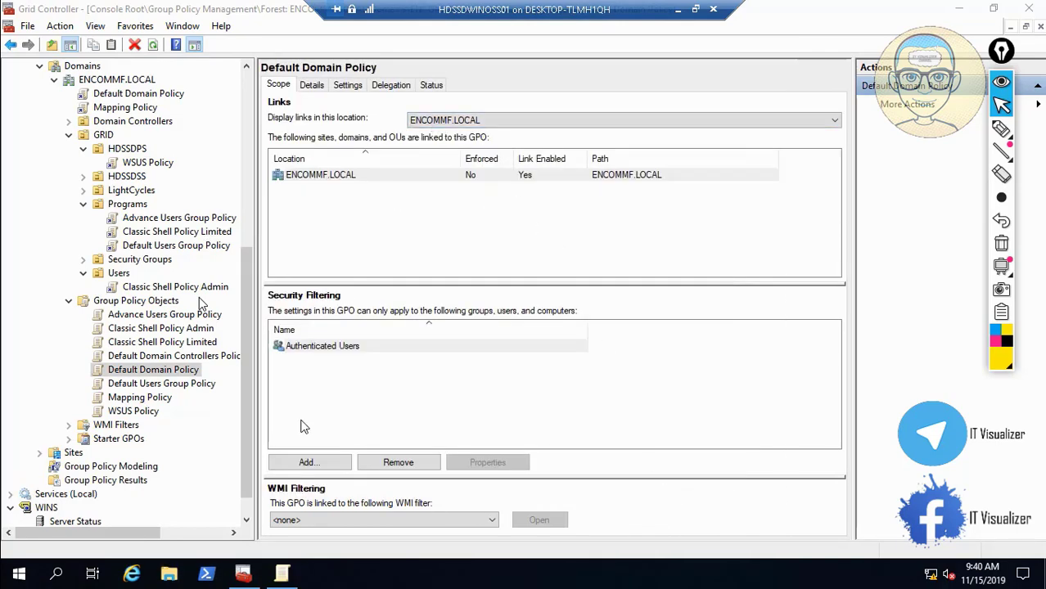
right_click(19, 577)
left_click(75, 526)
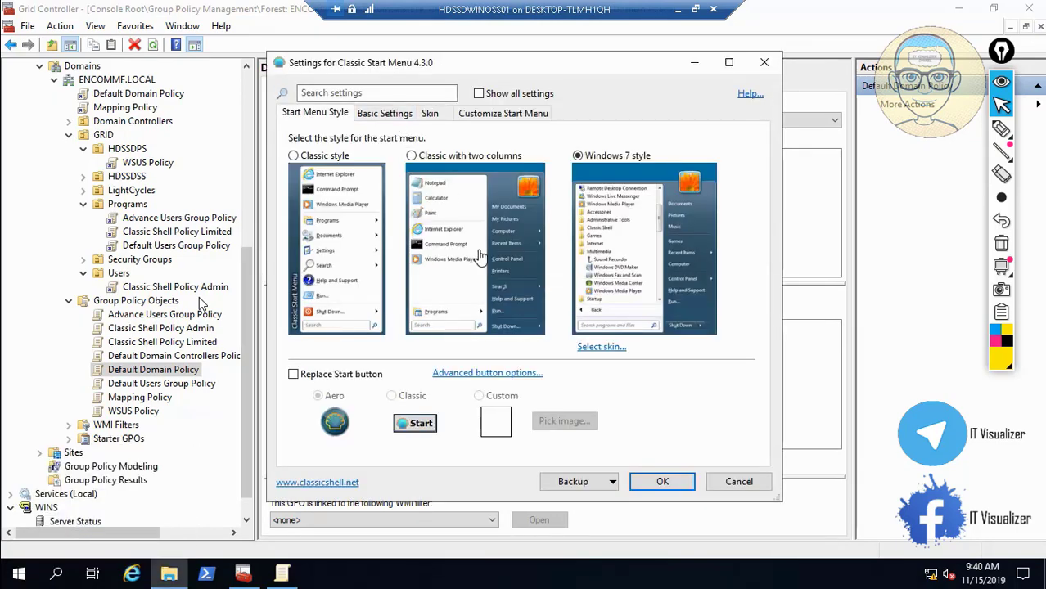
left_click(479, 94)
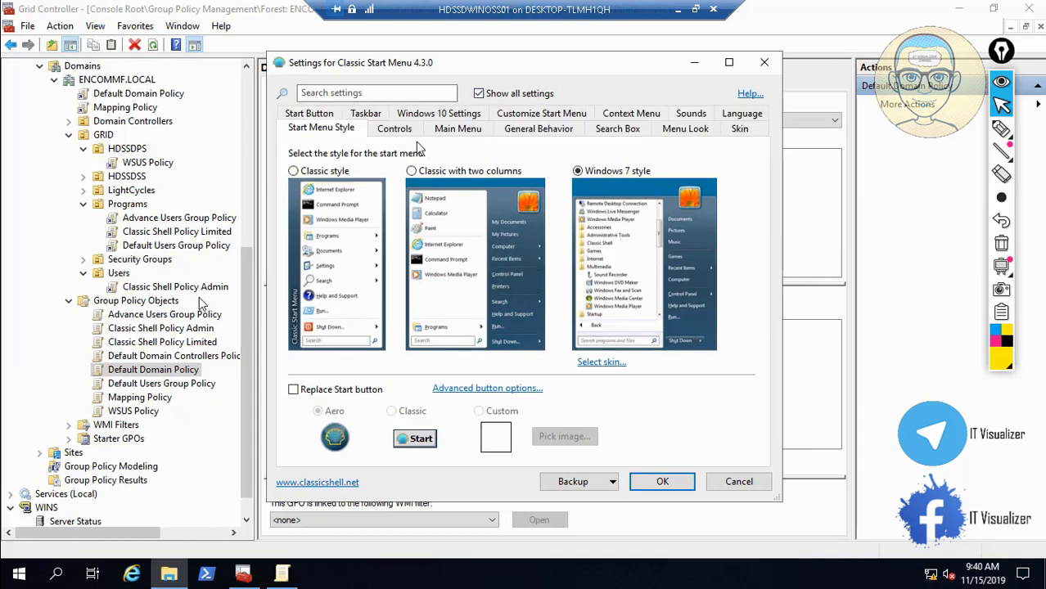
left_click(394, 131)
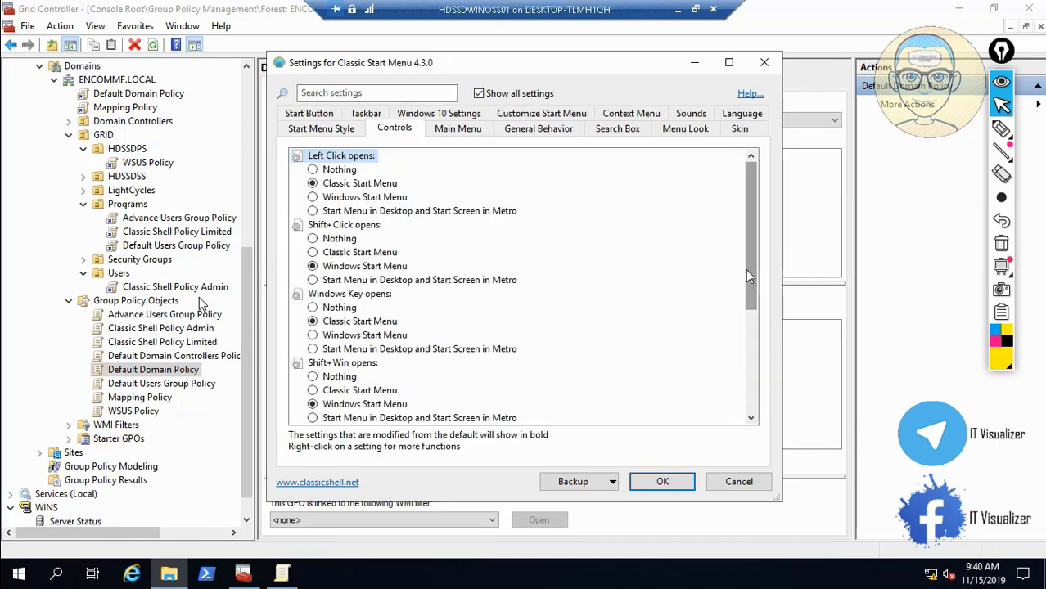
left_click_drag(746, 268, 747, 376)
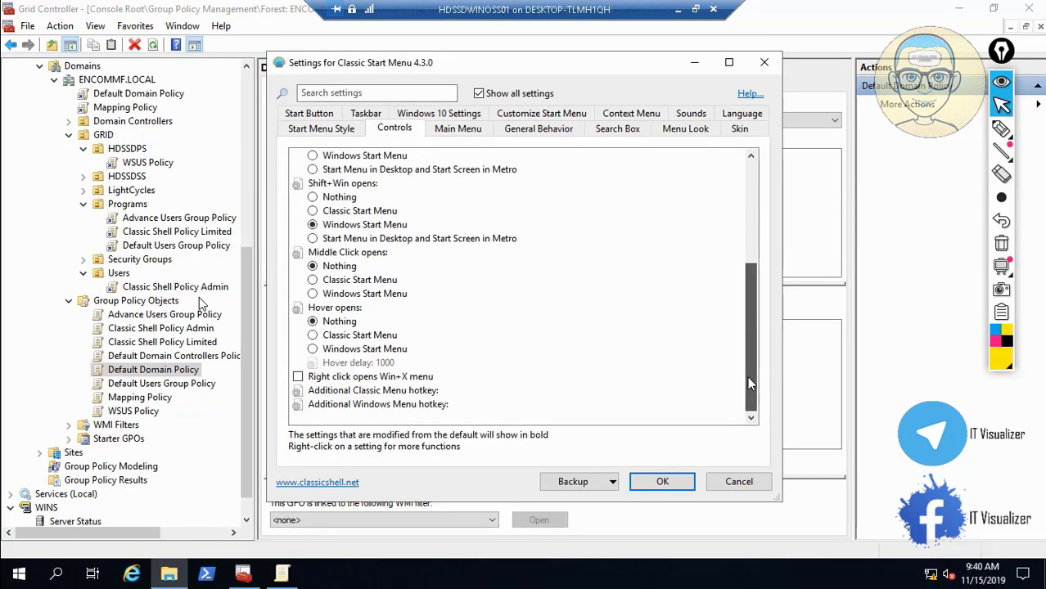
left_click(298, 377)
left_click(663, 482)
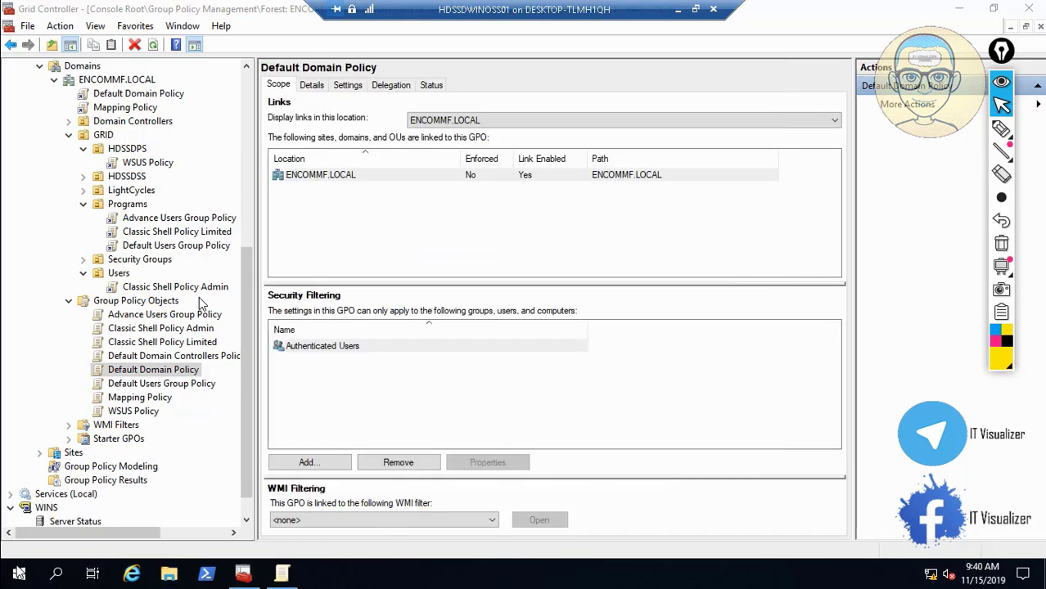
right_click(18, 575)
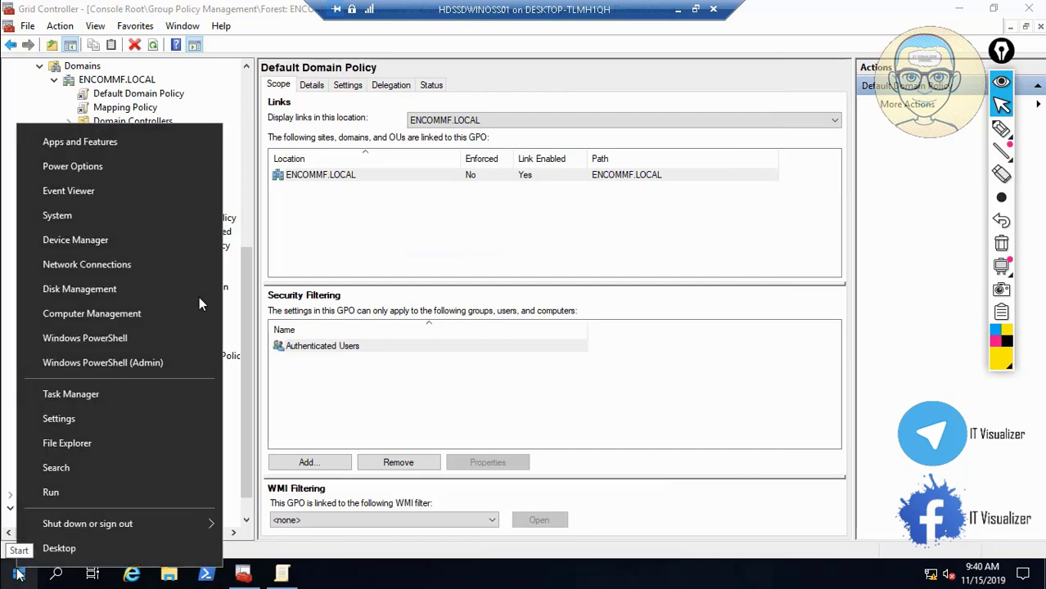
- Open the Backgrounds share on encommf.local to check its contents
left_click(92, 492)
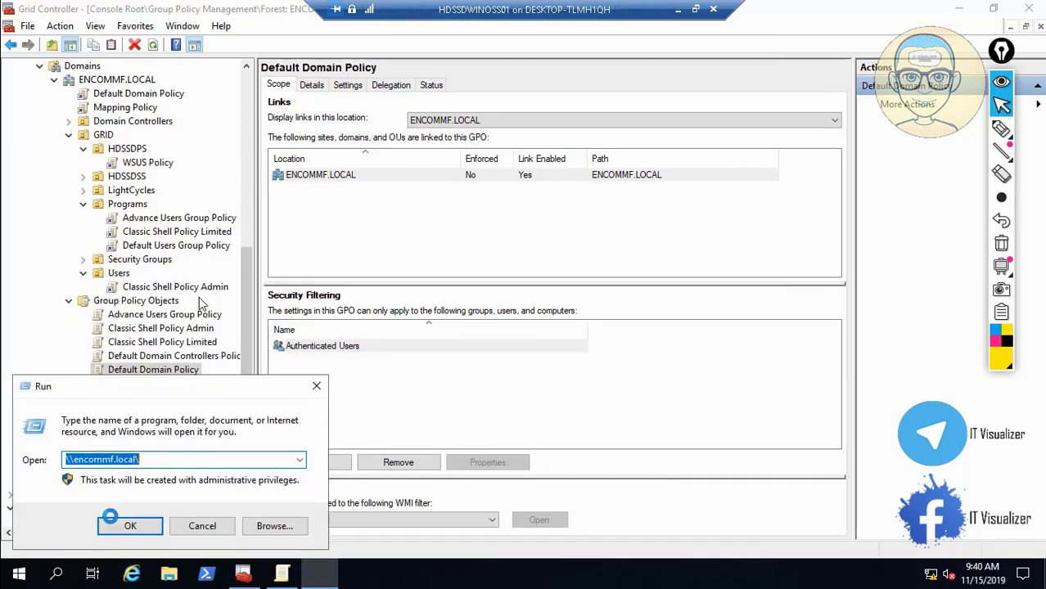
left_click(131, 524)
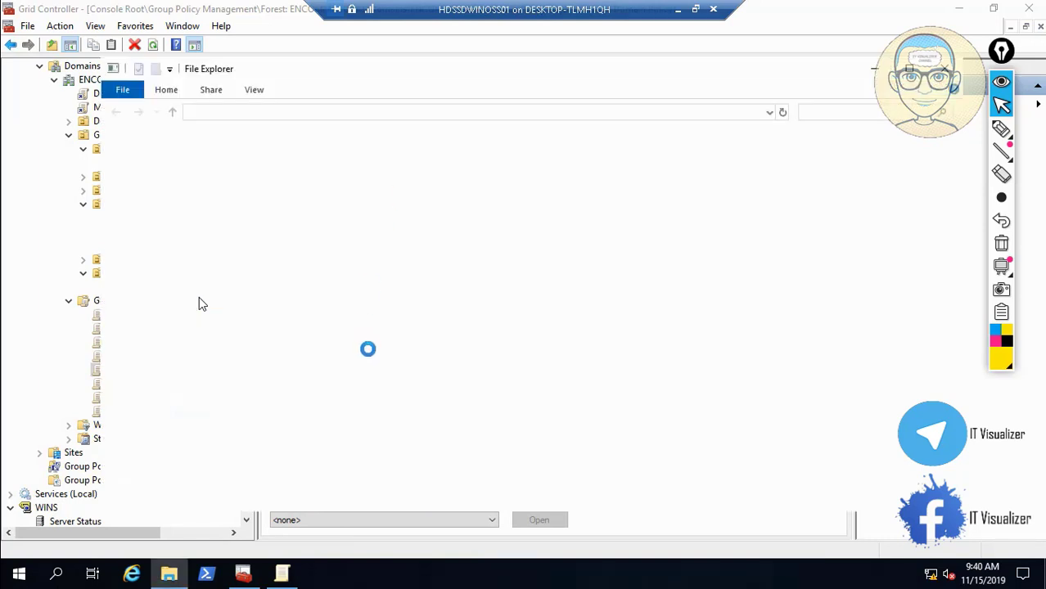
left_click(306, 157)
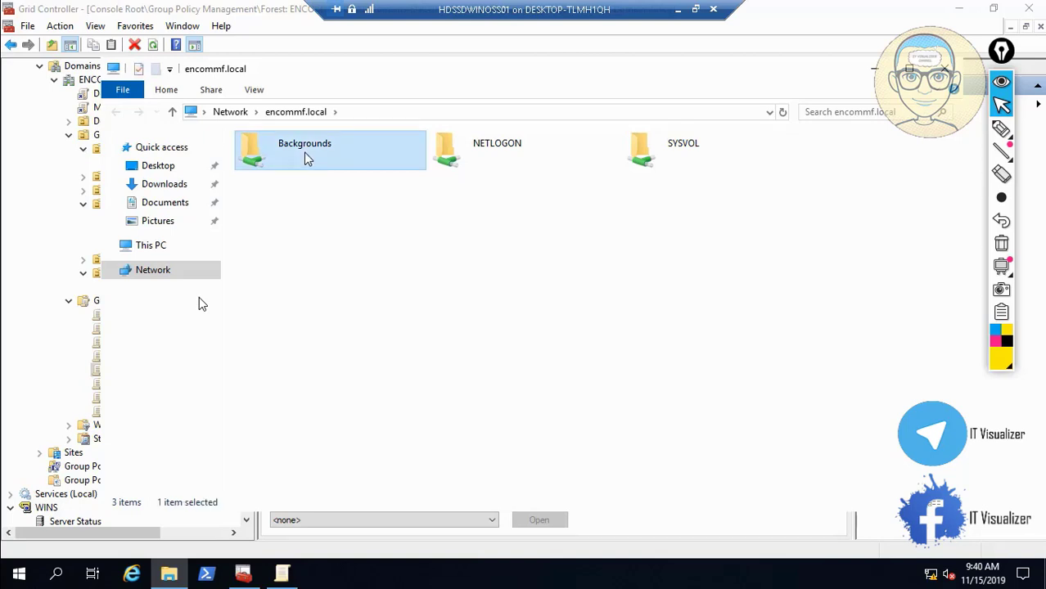
double_click(304, 153)
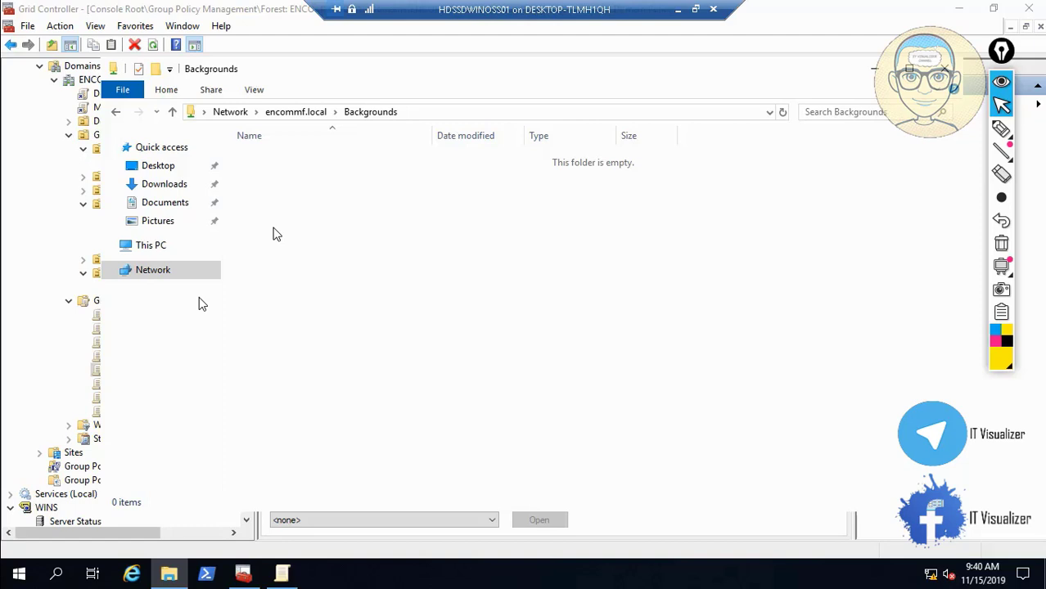
- Open the local D:\TronLabScripts\DCDomain\Backgrounds folder with the wallpaper files
left_click(145, 253)
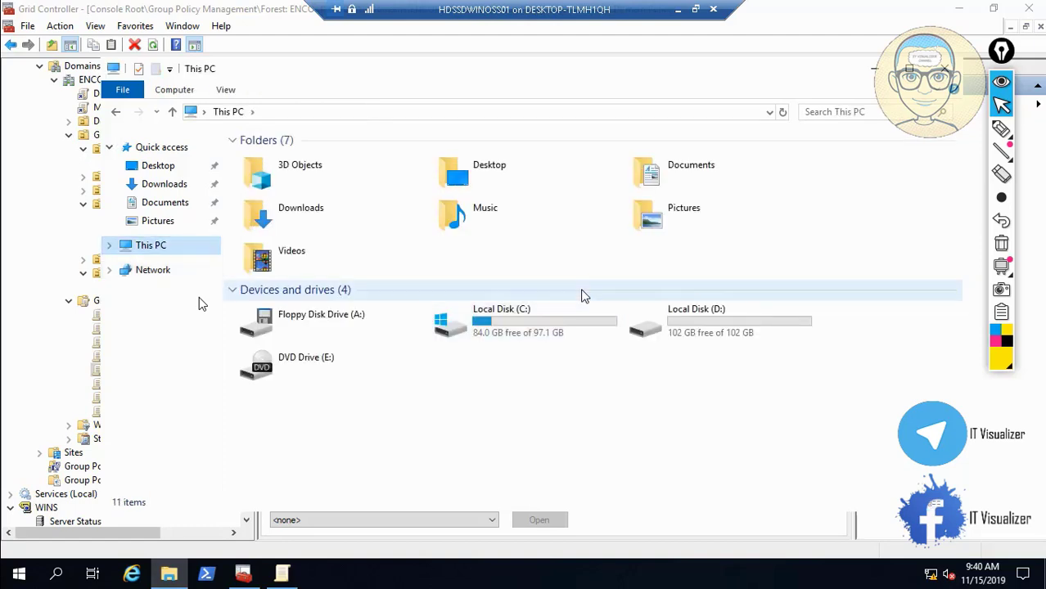
left_click(681, 335)
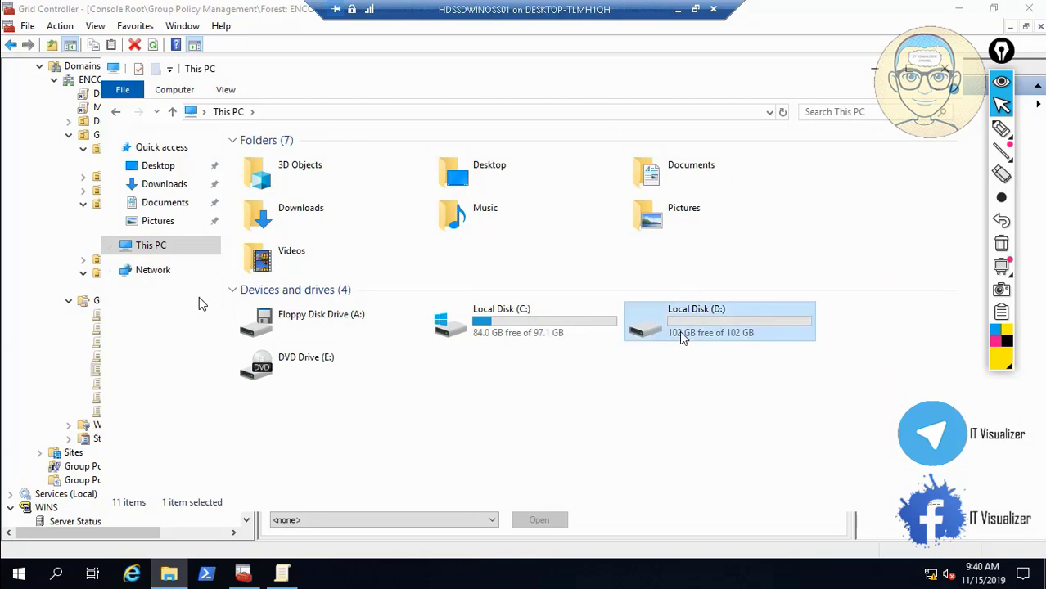
double_click(683, 335)
double_click(304, 161)
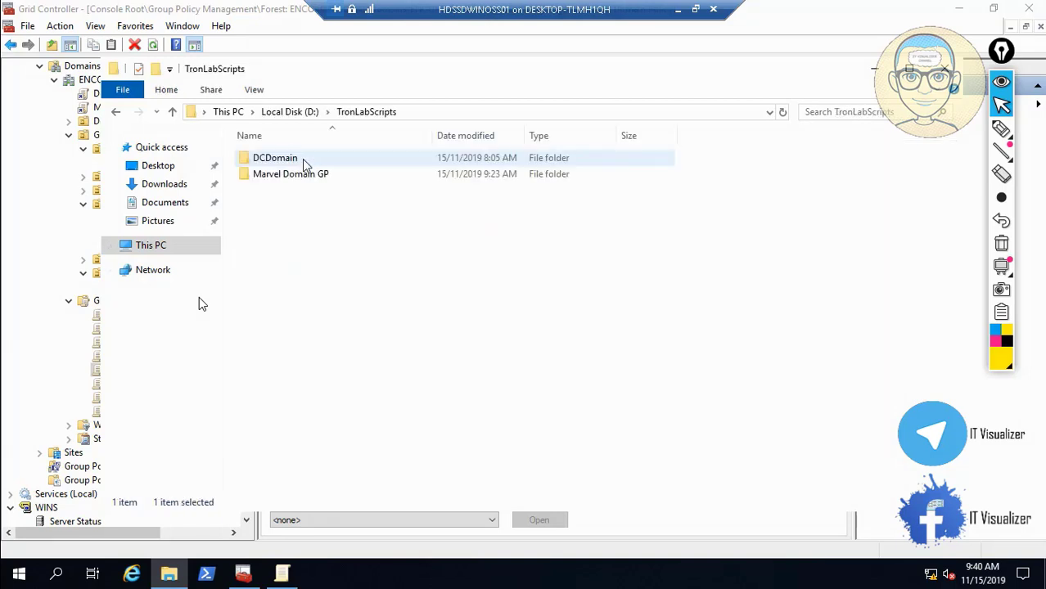
left_click(295, 164)
double_click(293, 162)
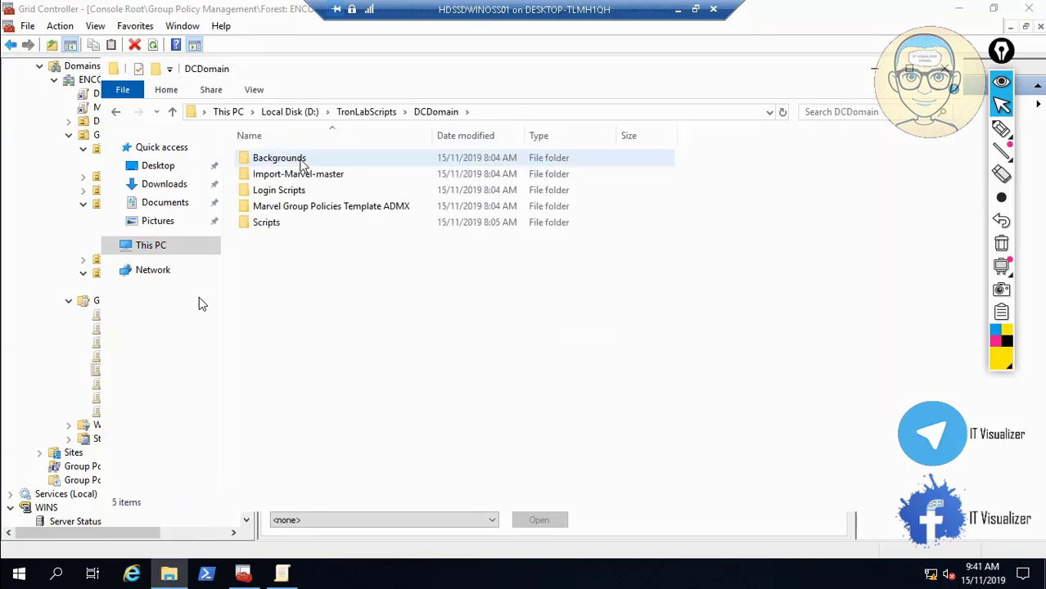
double_click(303, 164)
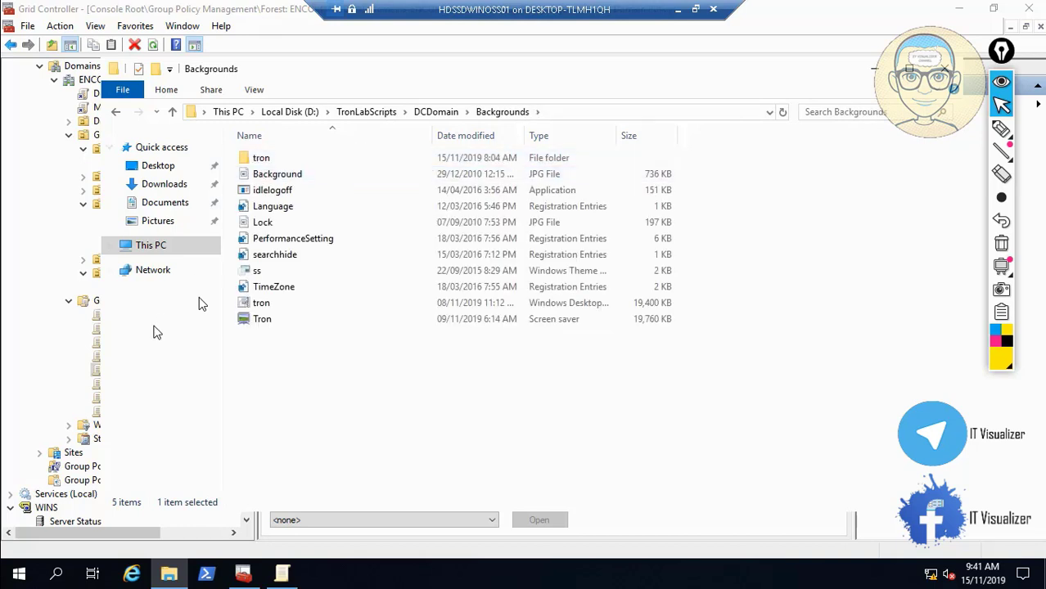
- Reopen the encommf.local Backgrounds share via Run and view its full network path
left_click(15, 573)
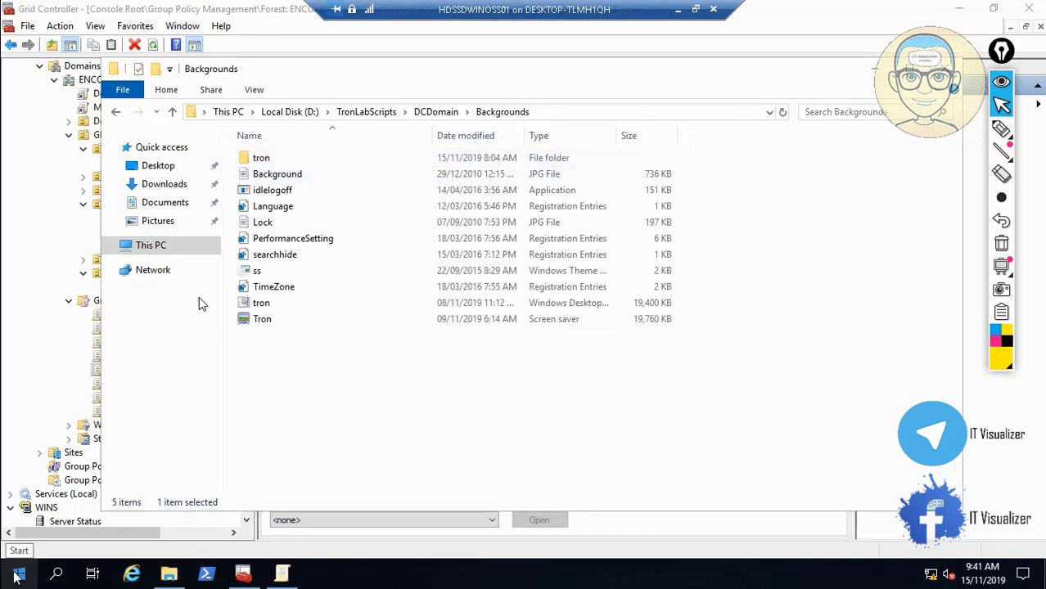
left_click(97, 496)
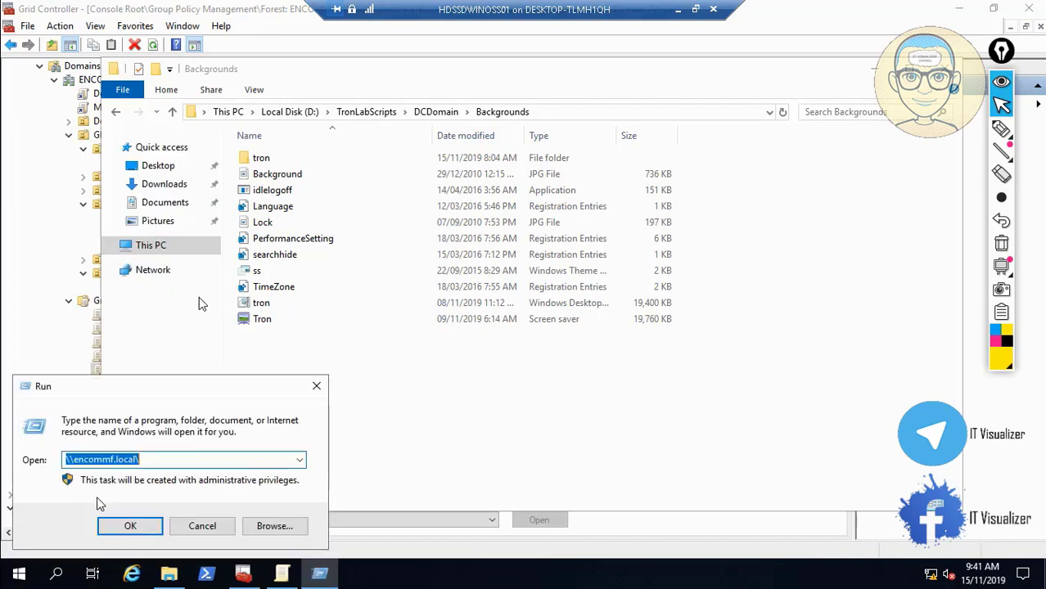
left_click(146, 527)
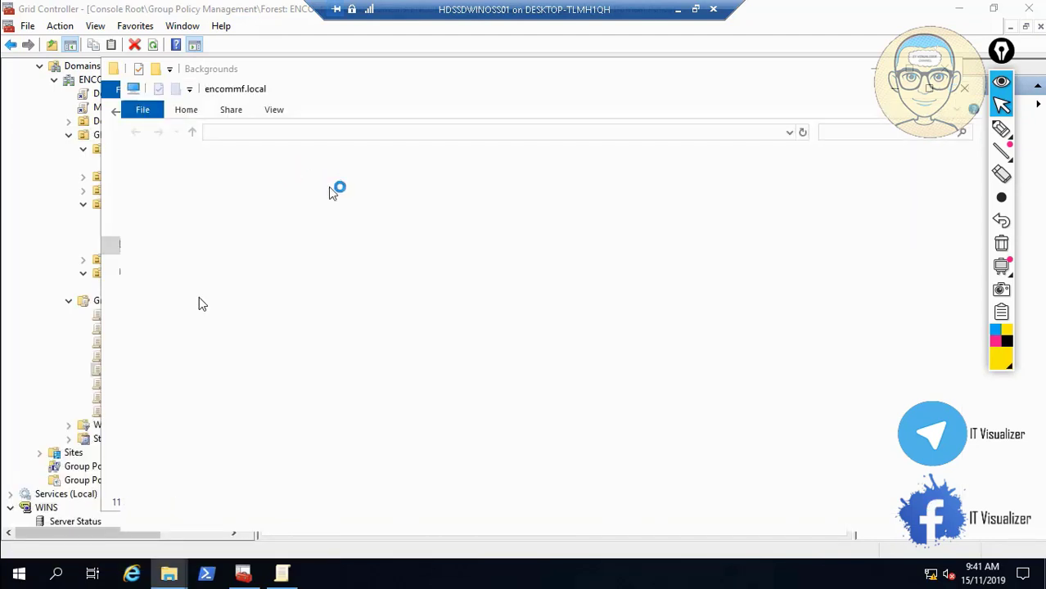
double_click(315, 178)
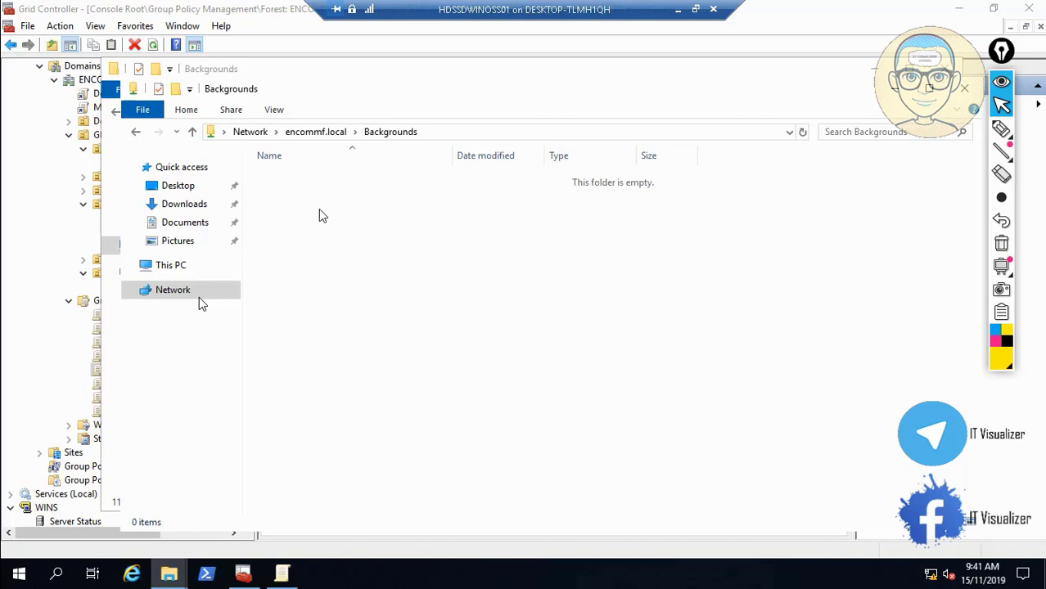
left_click(449, 138)
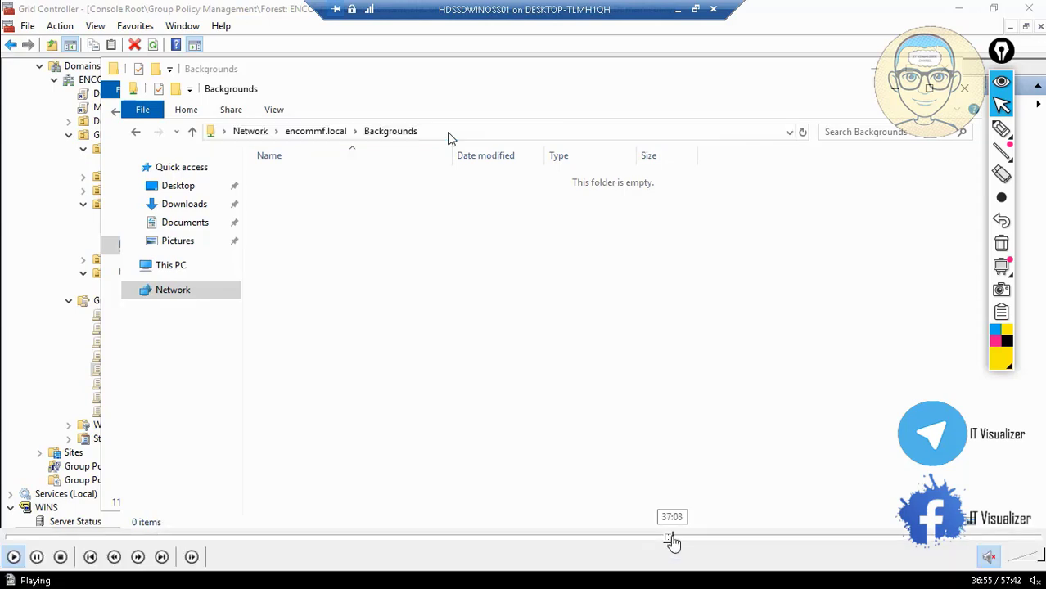
left_click(674, 541)
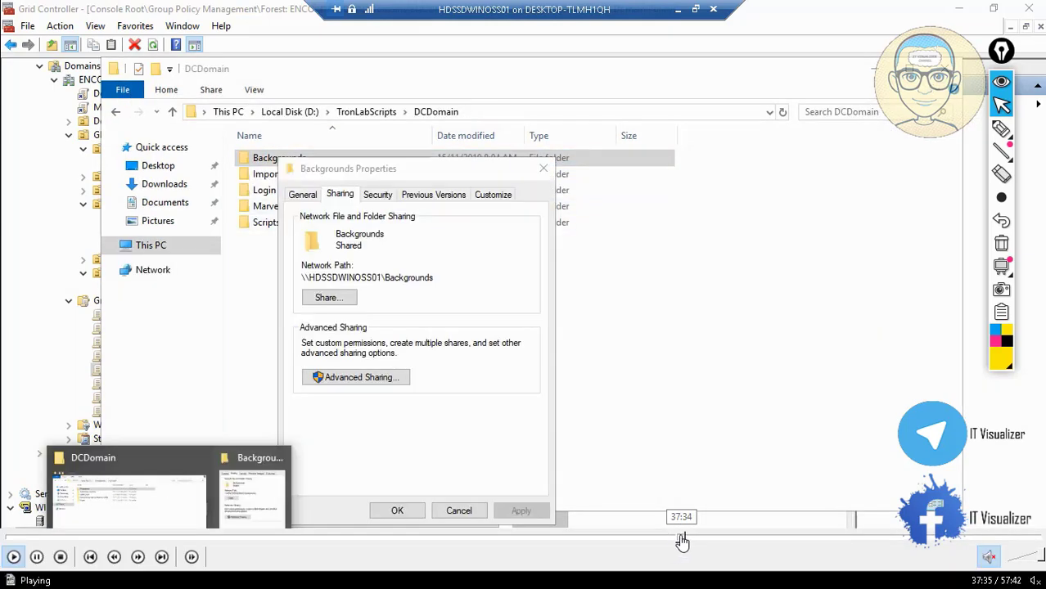
- Open \\HDSSDWINOSS01\Backgrounds via Run and review its wallpaper, lock, theme and screen saver files
left_click(689, 542)
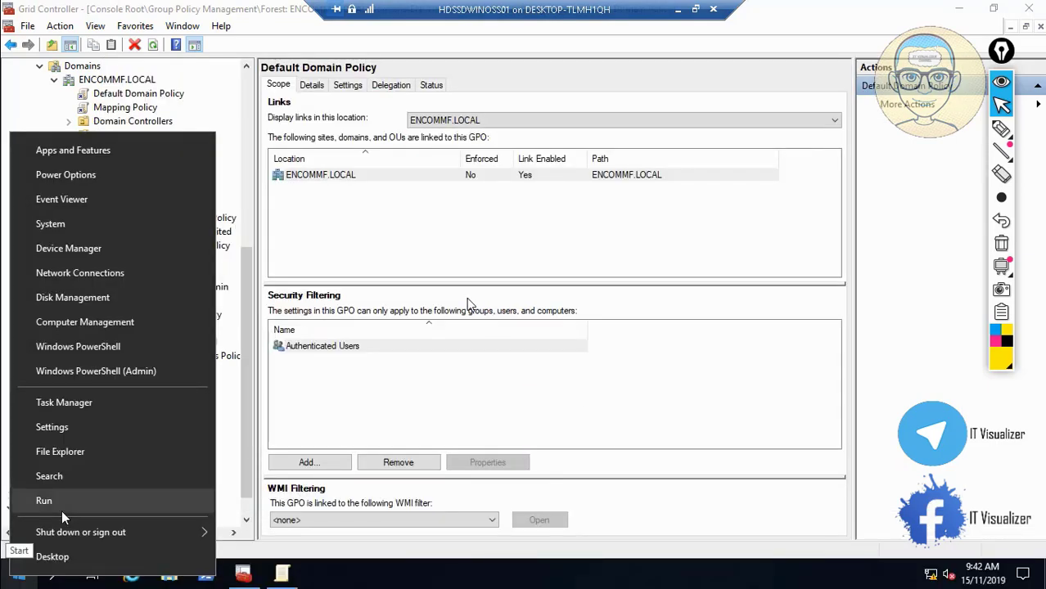
left_click(63, 501)
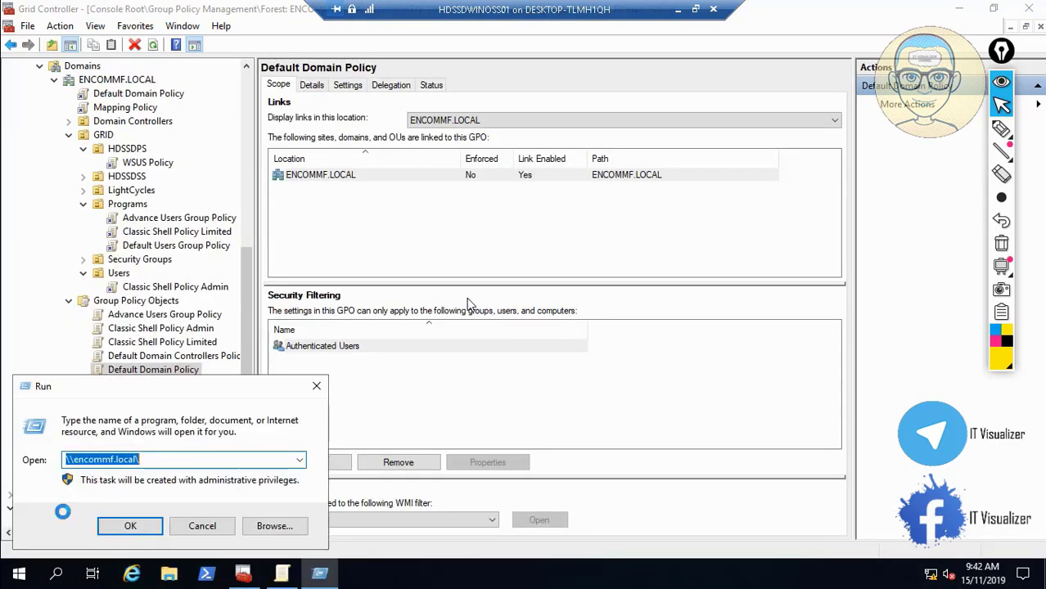
left_click(131, 526)
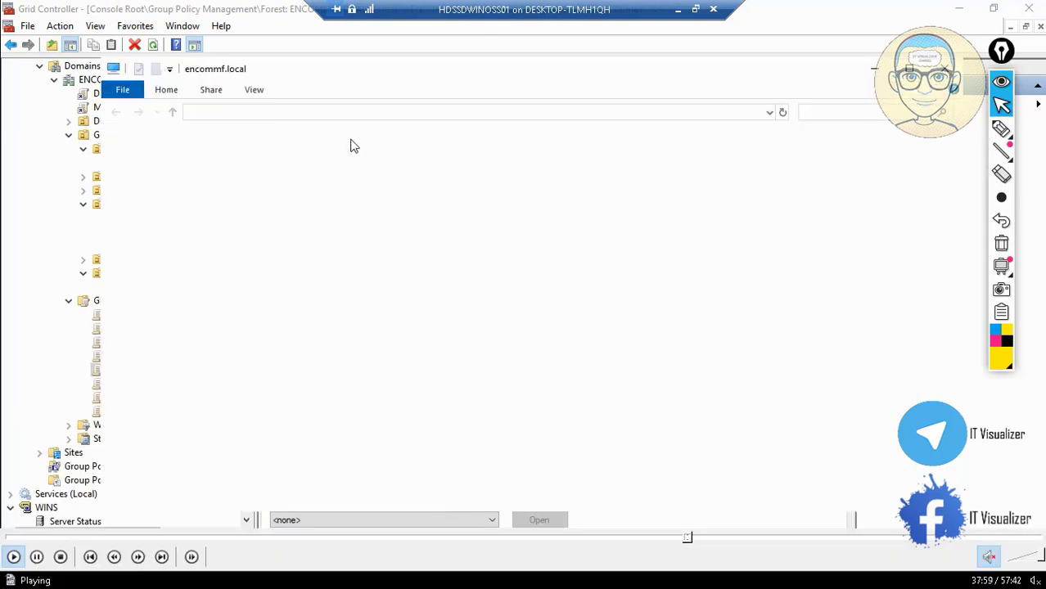
left_click(693, 538)
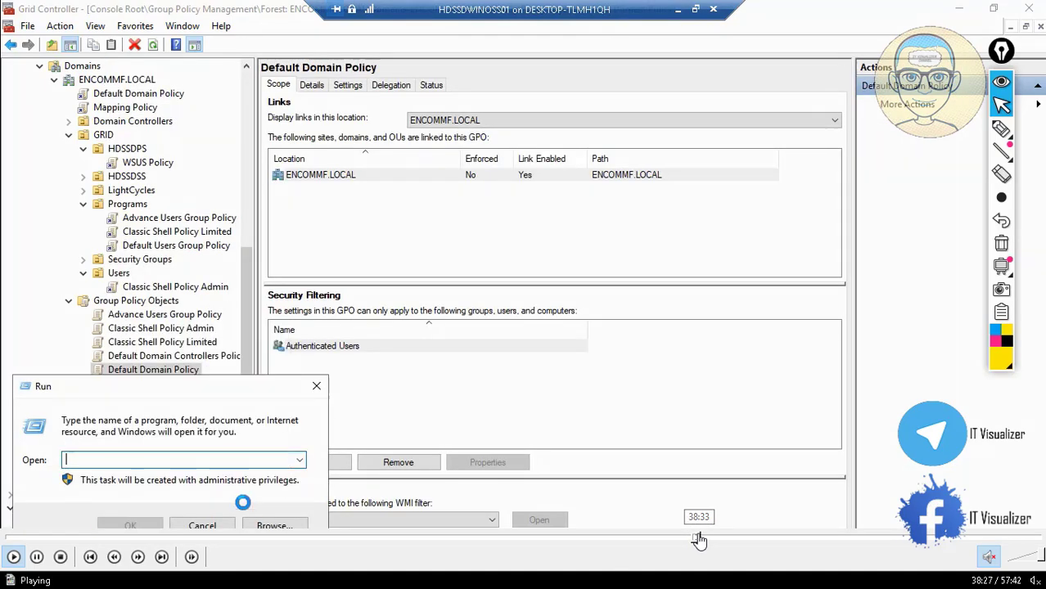
left_click(702, 538)
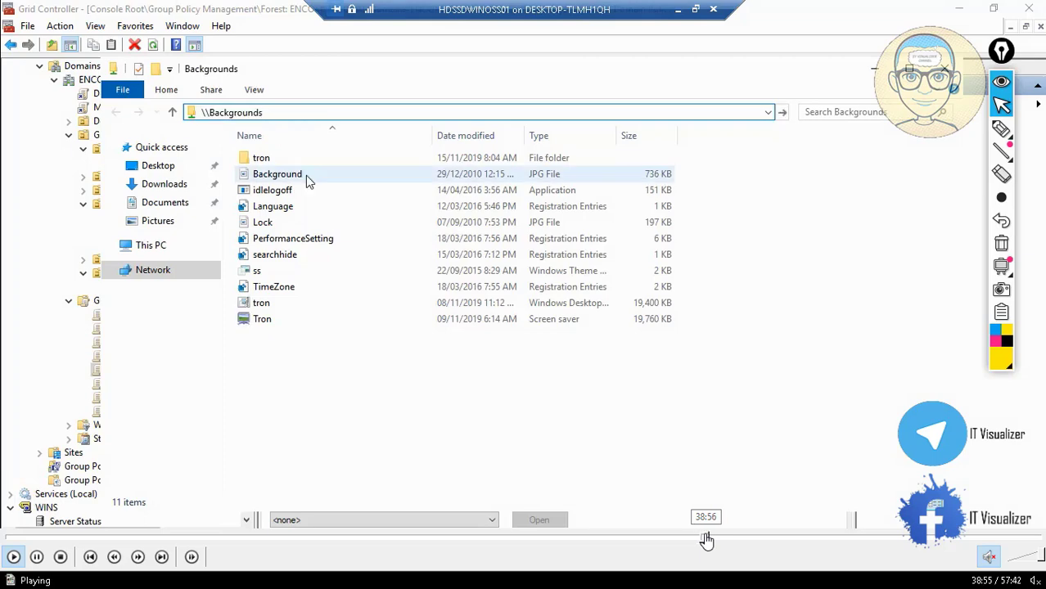
left_click(709, 539)
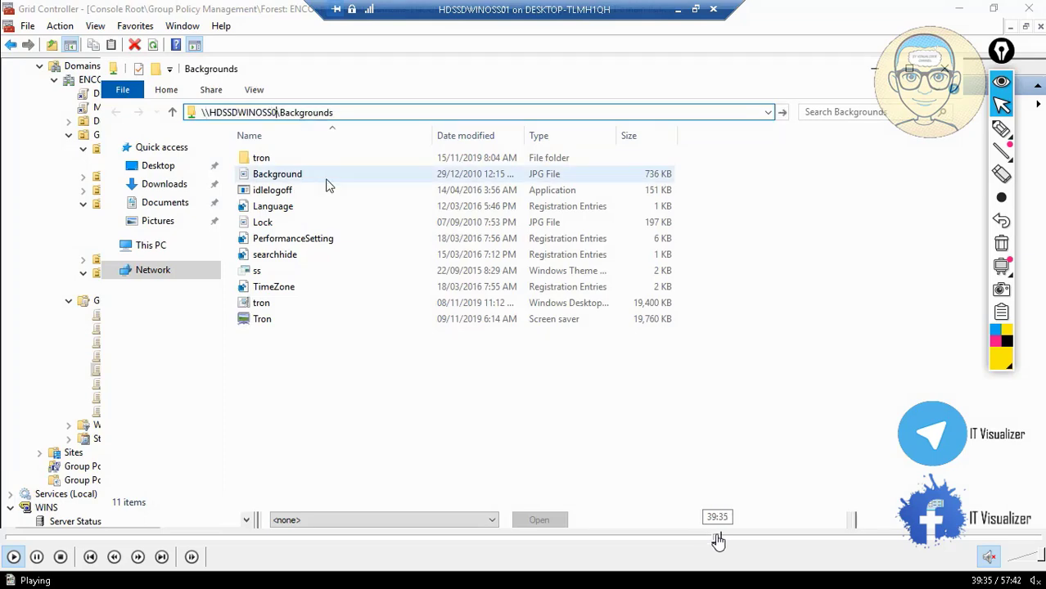
left_click(715, 540)
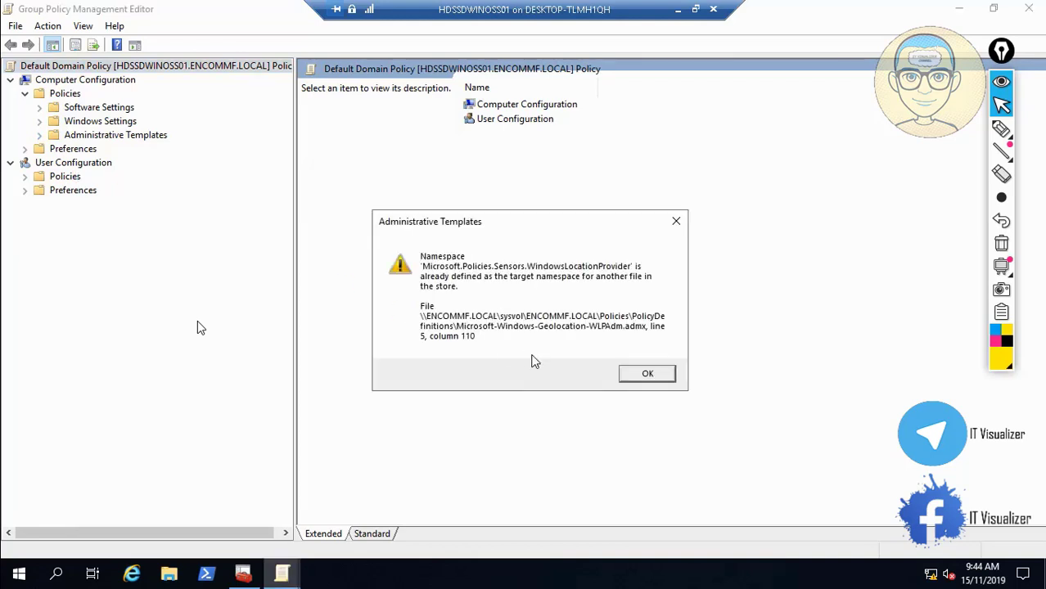
- Dismiss the namespace warning and show Computer Configuration's Control Panel > Personalization policies
left_click(644, 374)
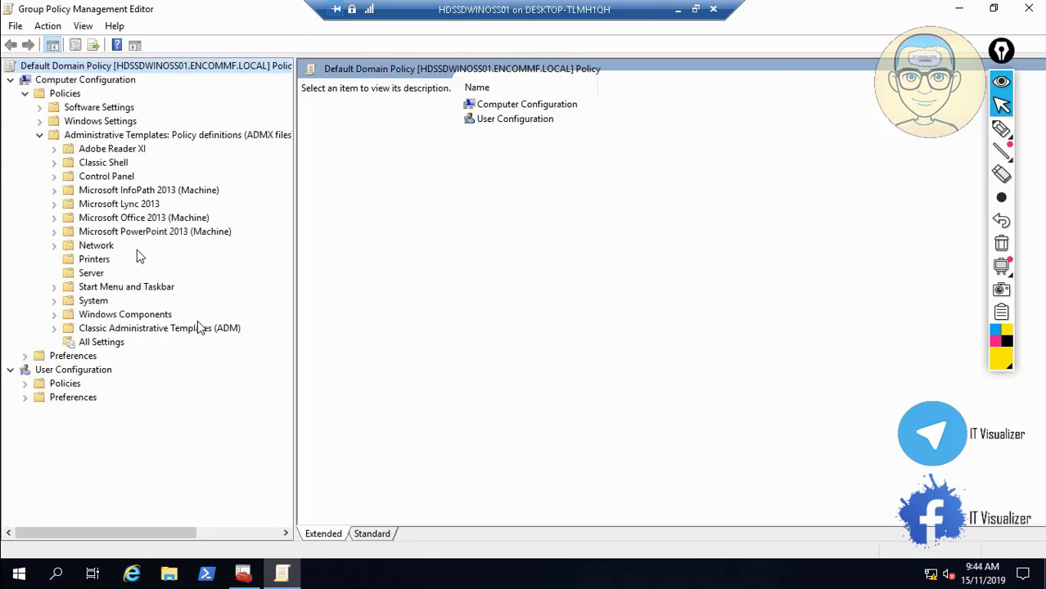
left_click(54, 176)
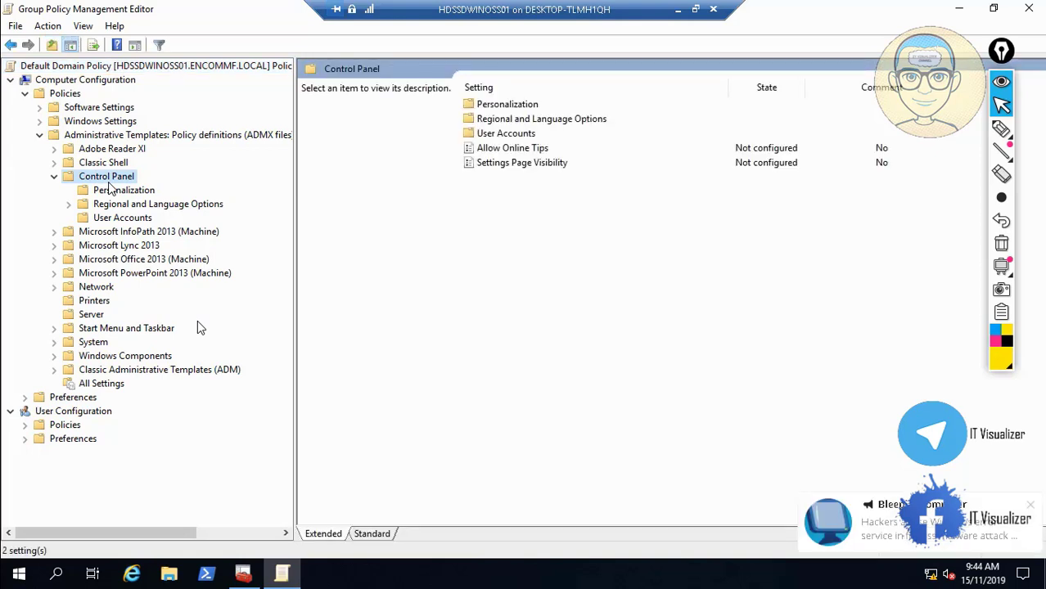
left_click(138, 196)
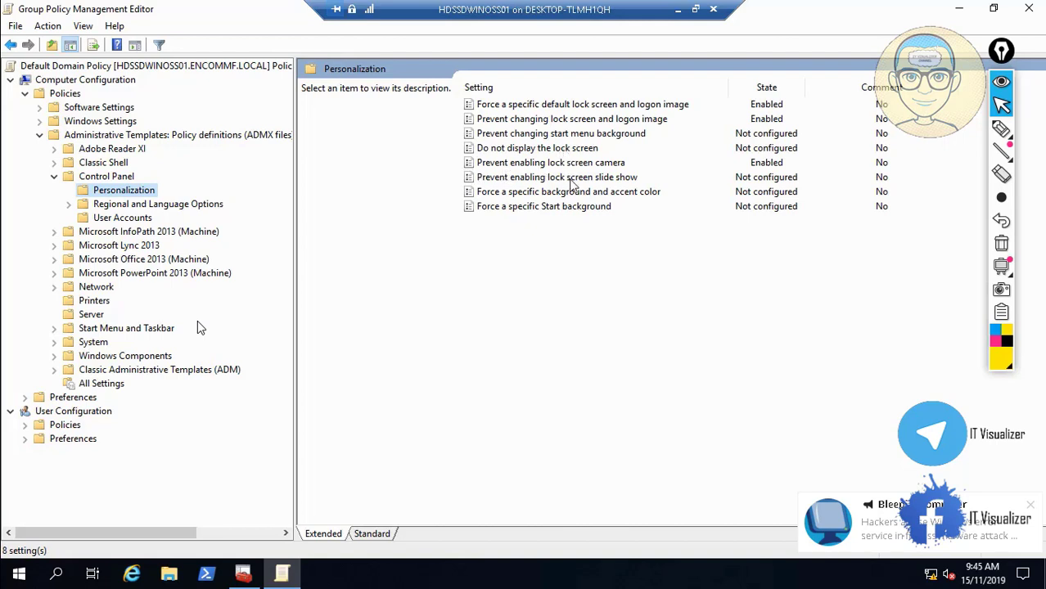
left_click(561, 108)
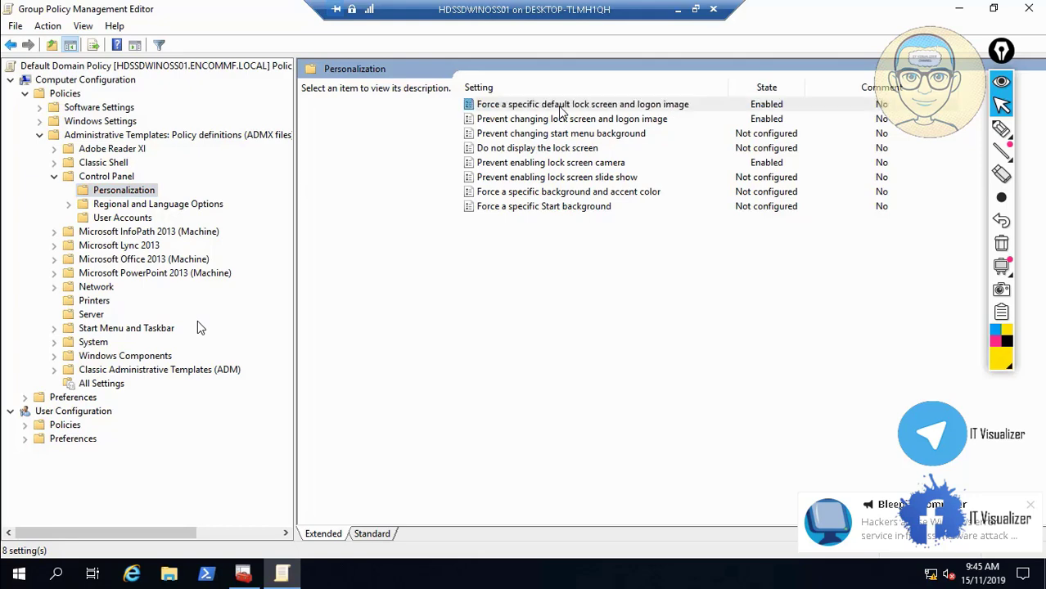
- Change the forced lock screen image path to \\HDSSDWINOSS01\Backgrounds\Lock.jpg
double_click(561, 108)
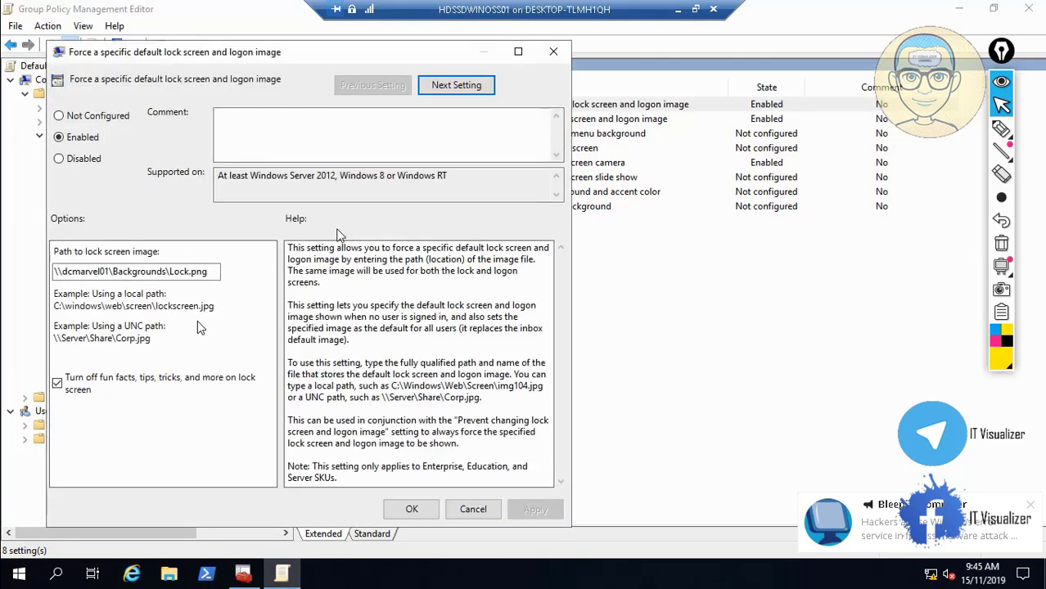
left_click(194, 276)
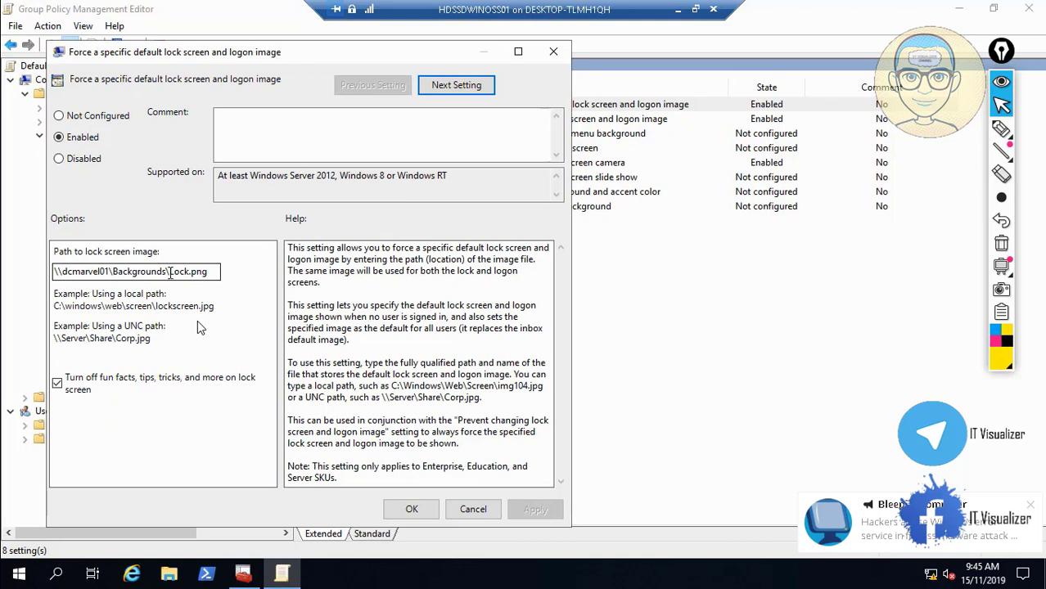
left_click(167, 272)
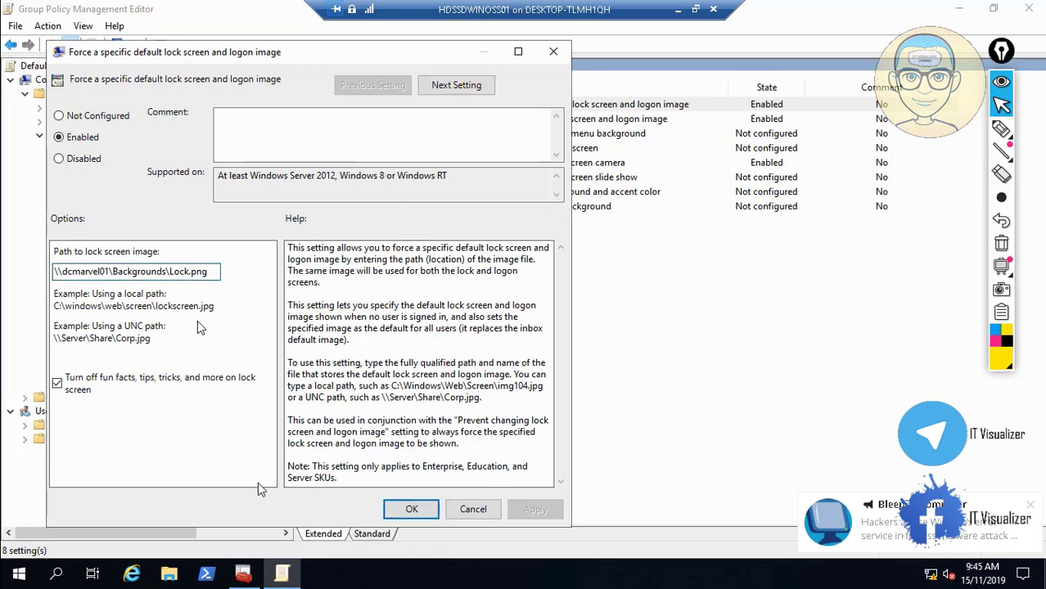
key("BackSpace")
key("BackSpace")
key("BackSpace")
key("BackSpace")
key("BackSpace")
key("BackSpace")
key("BackSpace")
key("BackSpace")
key("BackSpace")
key("BackSpace")
key("BackSpace")
key("BackSpace")
key("BackSpace")
key("BackSpace")
key("BackSpace")
key("BackSpace")
key("BackSpace")
key("BackSpace")
key("BackSpace")
key("BackSpace")
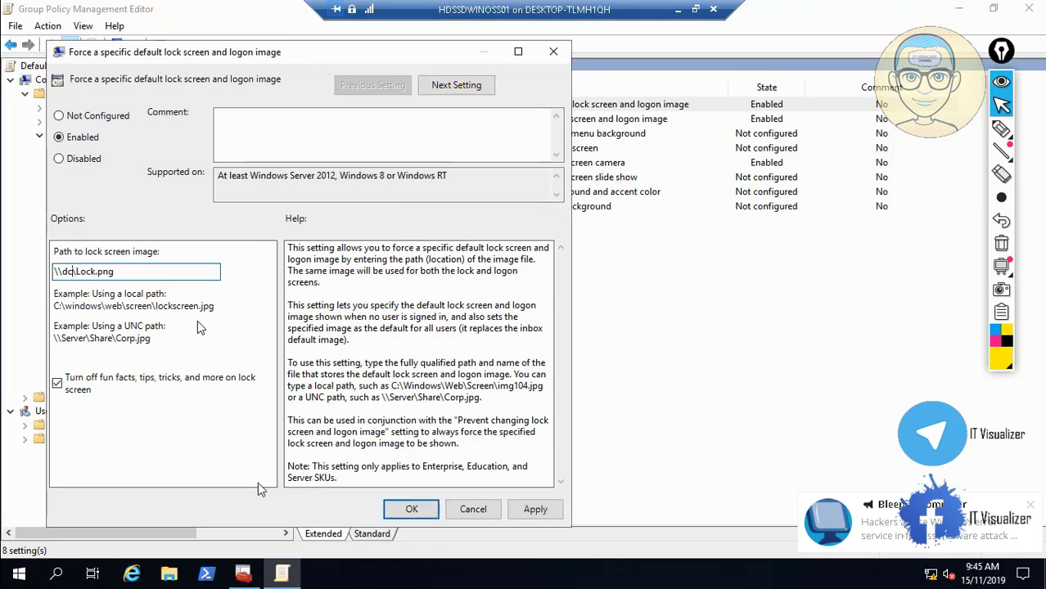
type("\\\\HDSSDWINOSS01\\Backgrounds\\tron")
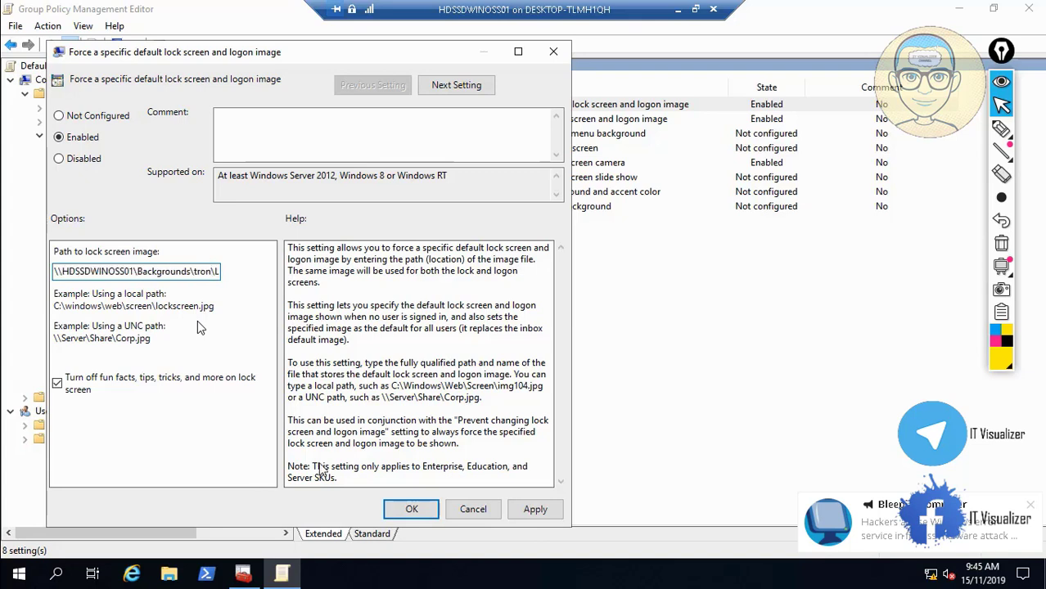
key("Right")
key("Right")
key("Right")
key("Right")
key("Right")
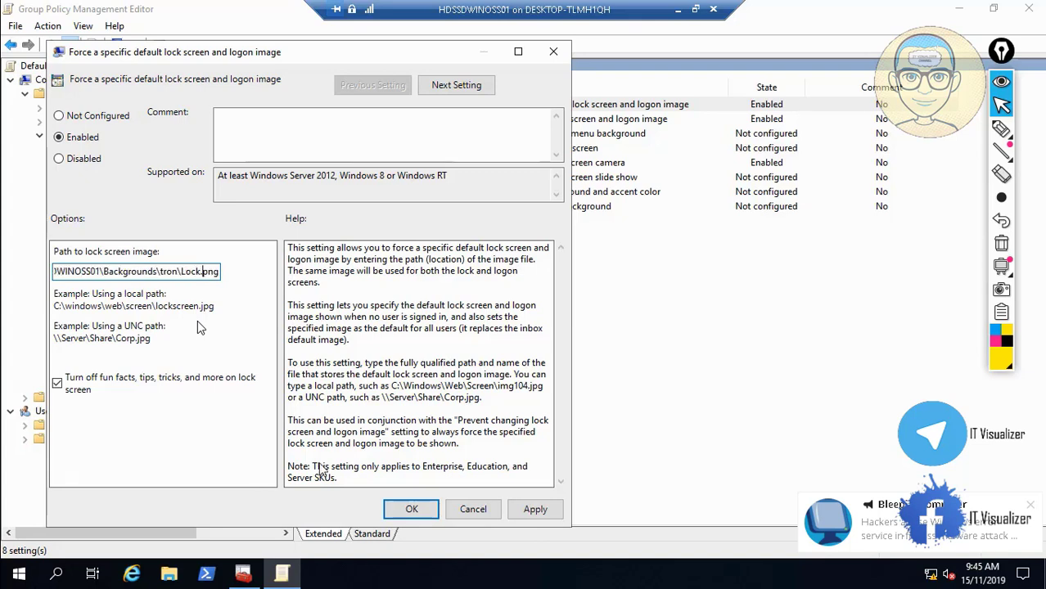
key("BackSpace")
key("BackSpace")
key("BackSpace")
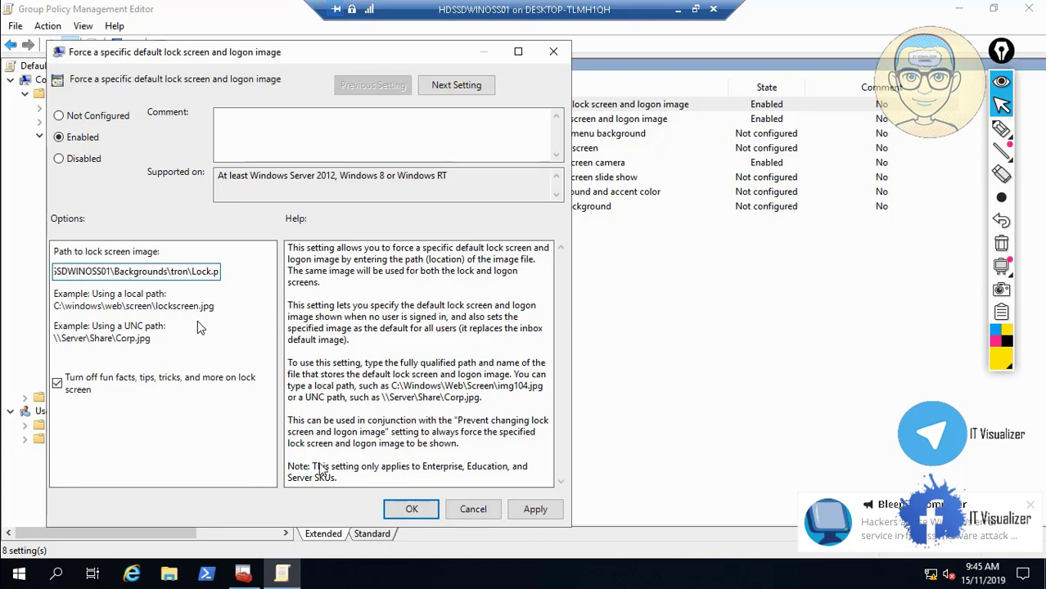
type("jpg")
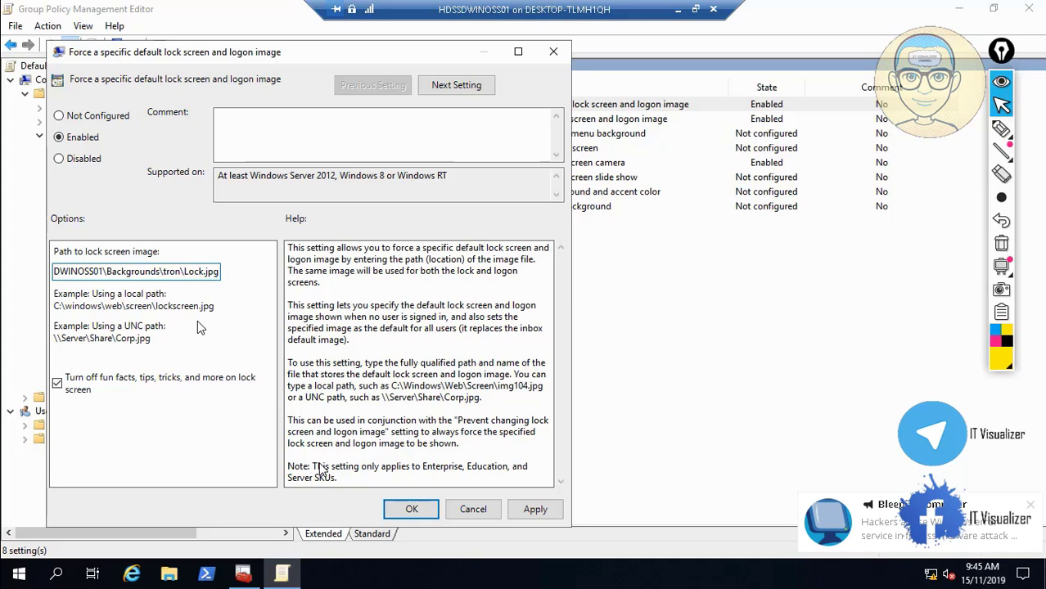
key("BackSpace")
key("BackSpace")
key("BackSpace")
key("BackSpace")
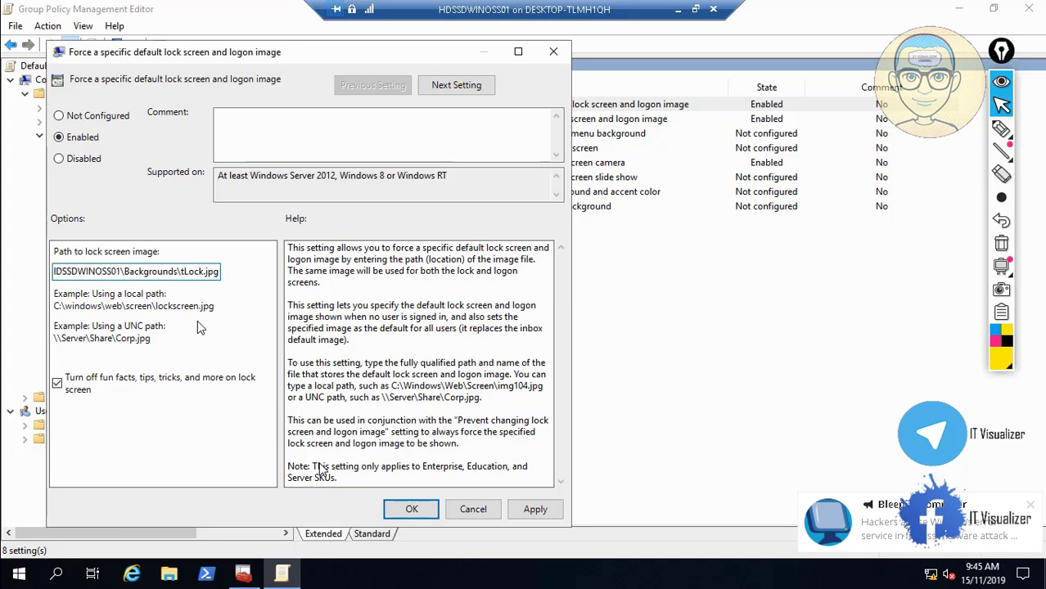
key("BackSpace")
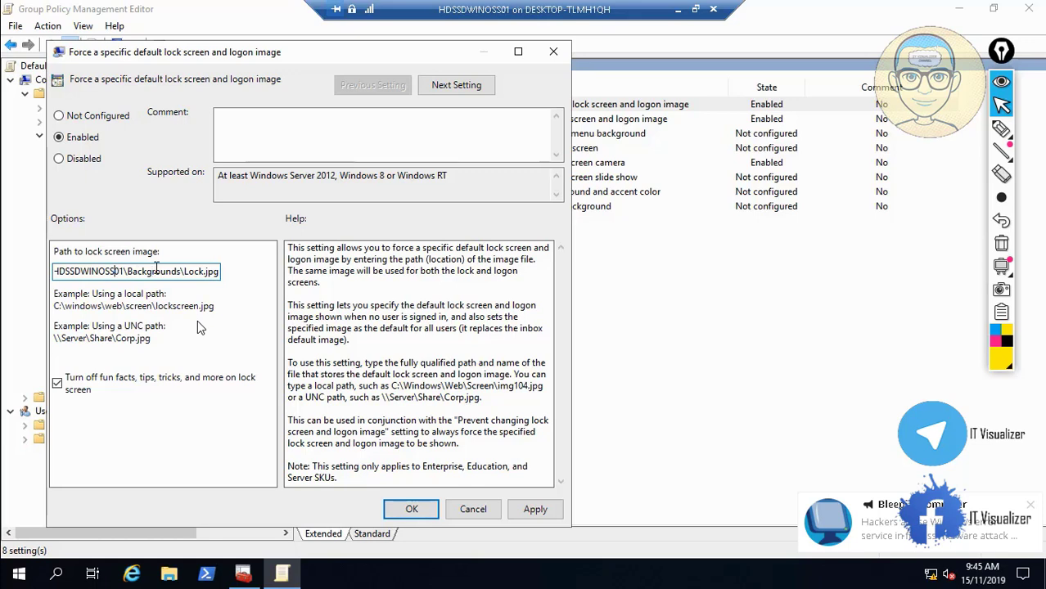
- Copy the \\HDSSDWINOSS01\Backgrounds share path, then apply and save the lock screen policy
key("Home")
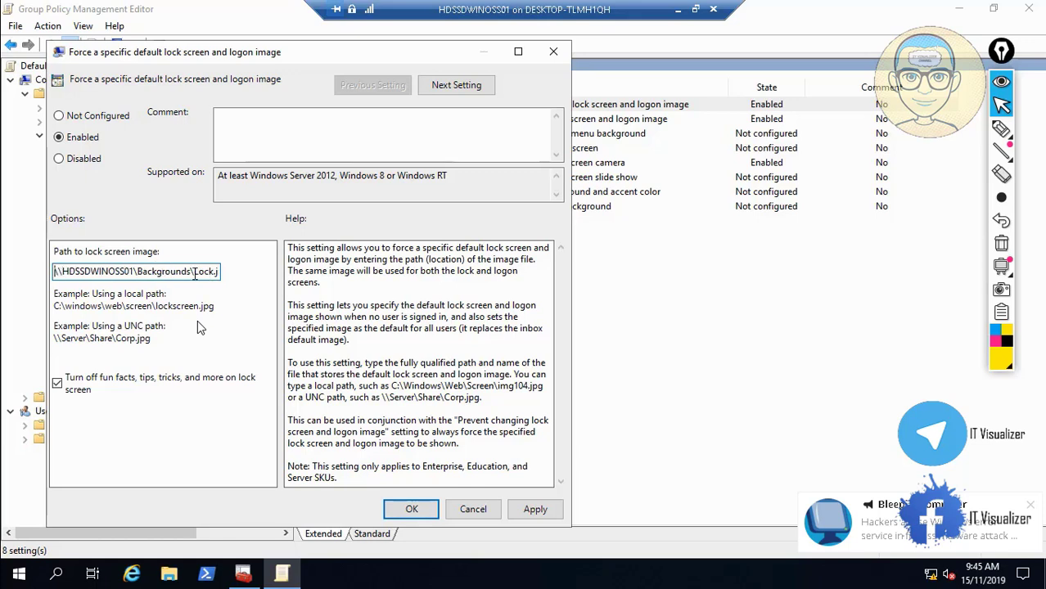
left_click_drag(192, 275, 21, 270)
right_click(103, 273)
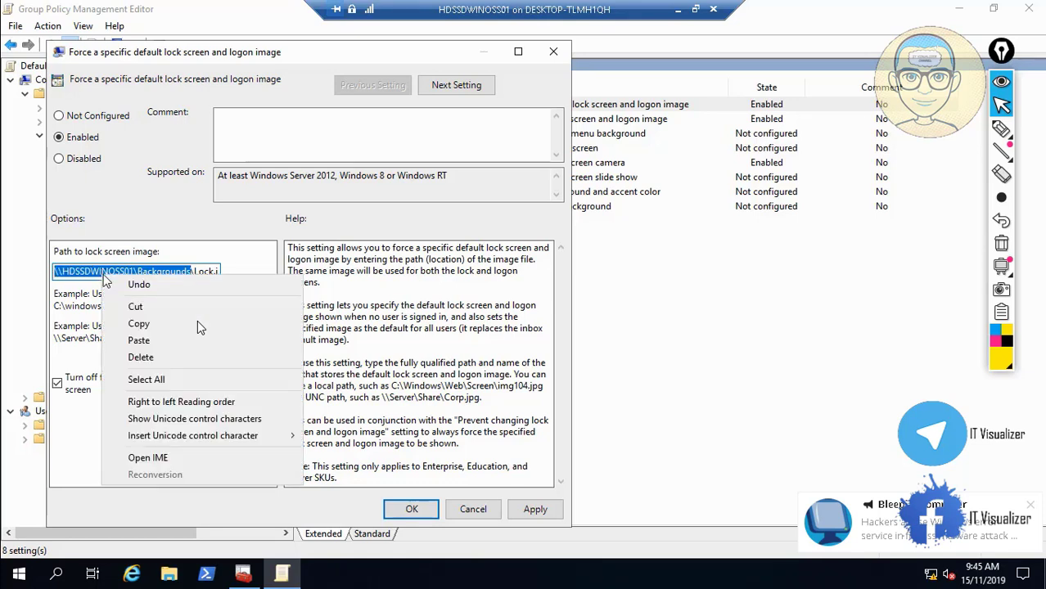
left_click(199, 325)
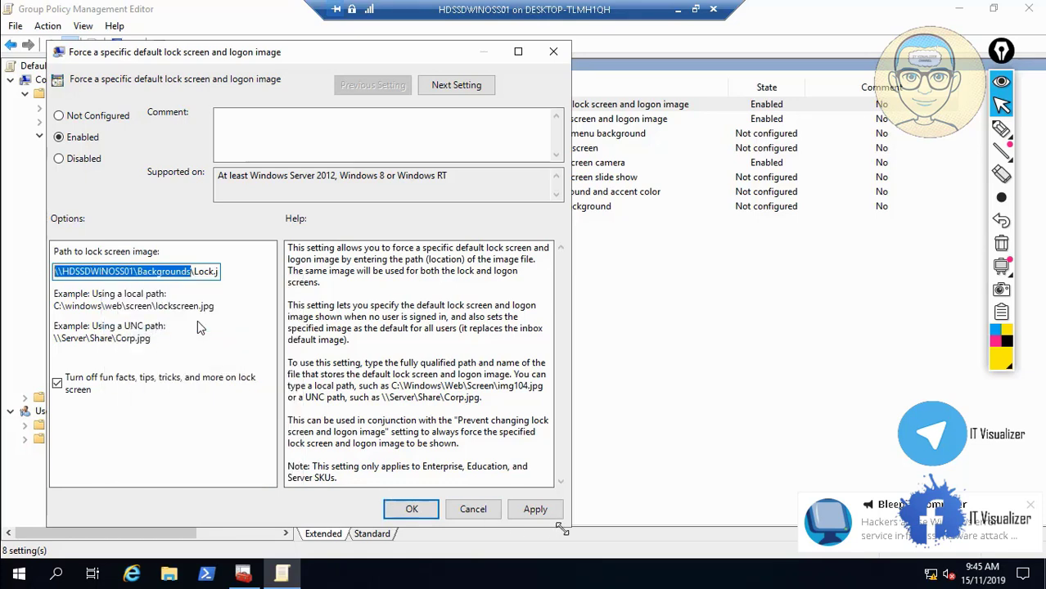
left_click(541, 510)
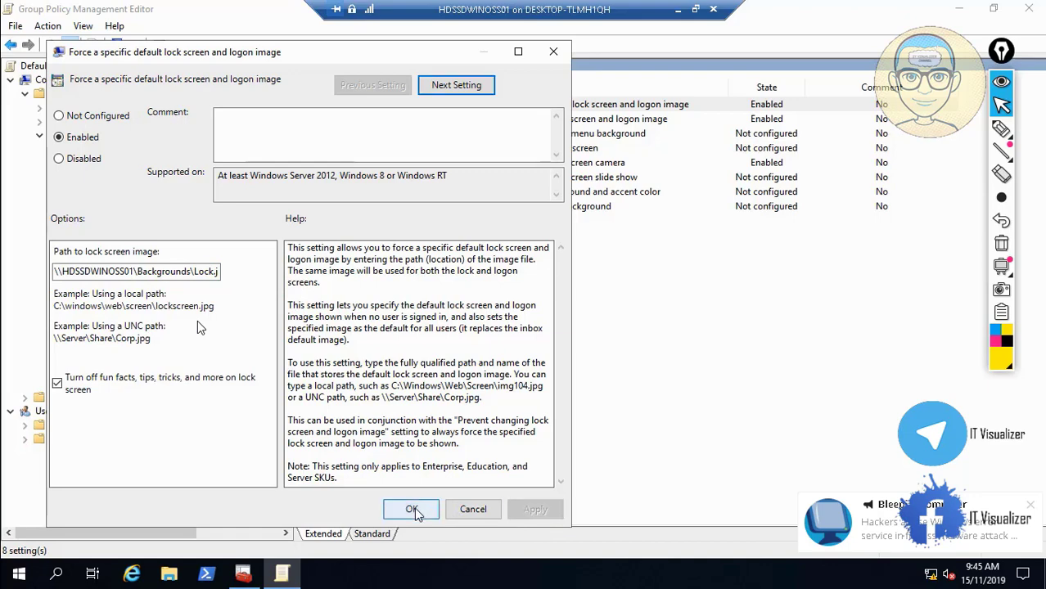
left_click(414, 510)
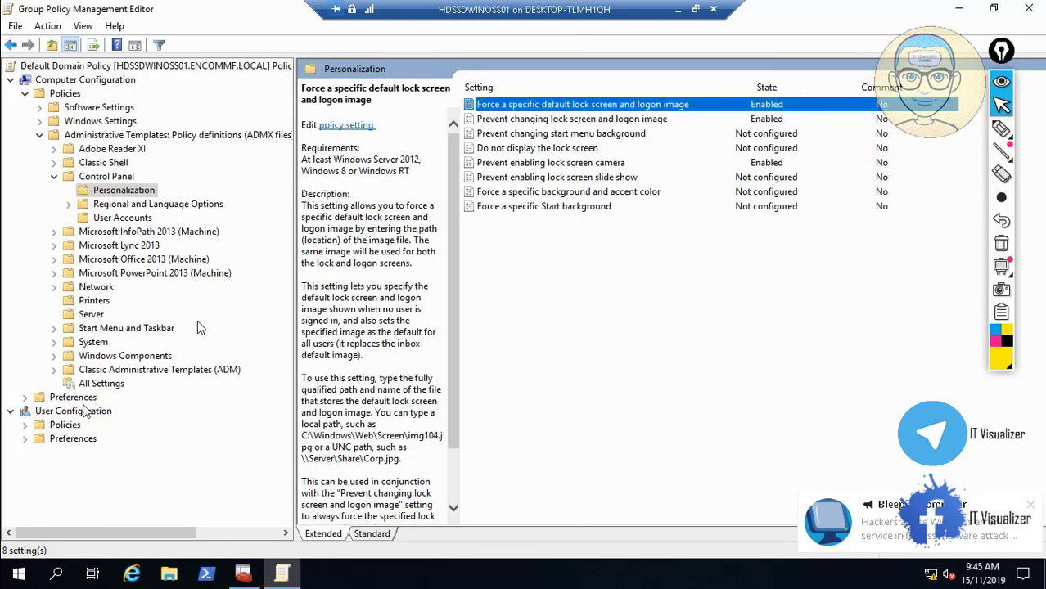
- Expand User Configuration Administrative Templates past the warning to the Desktop folder showing Desktop Wallpaper Enabled
left_click(25, 426)
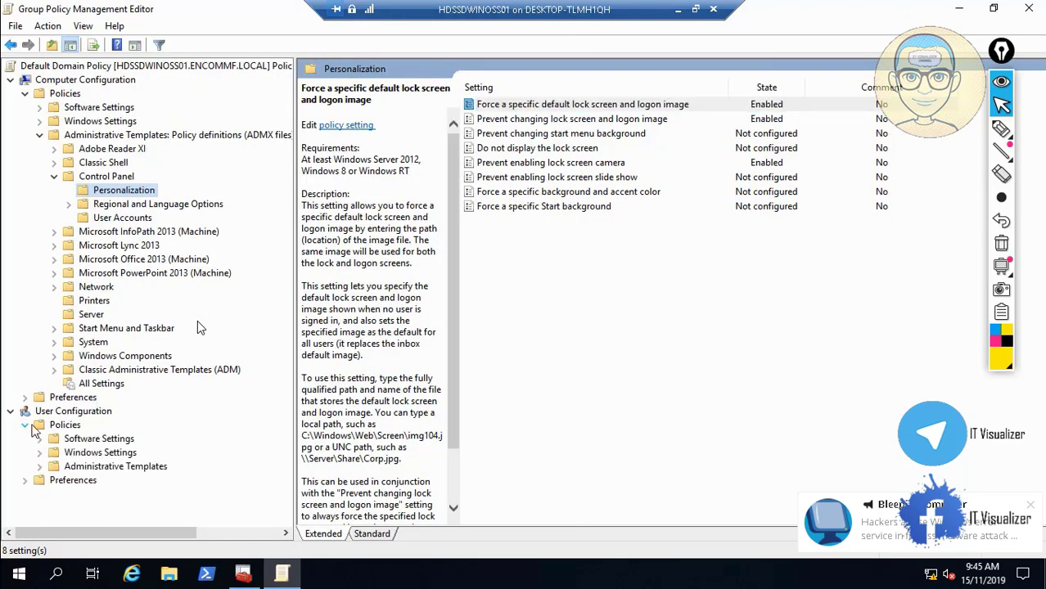
left_click(39, 467)
left_click(653, 380)
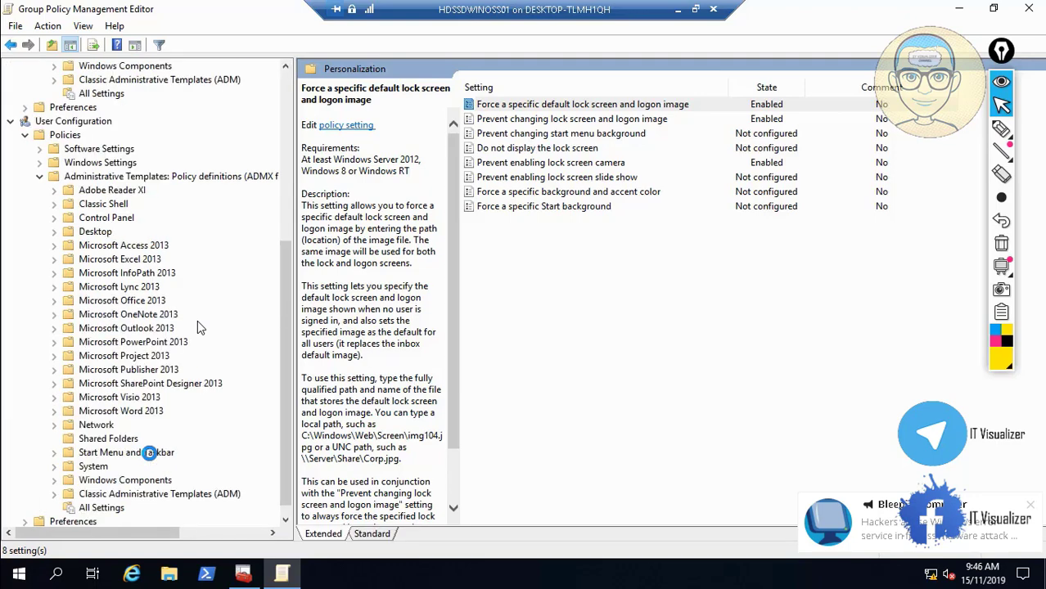
left_click(54, 233)
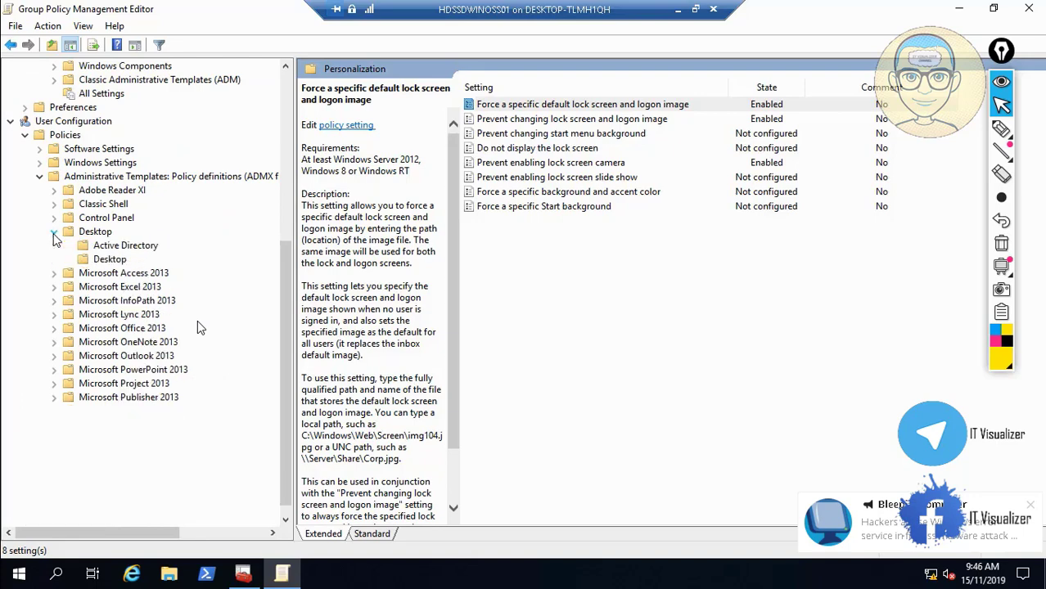
left_click(102, 233)
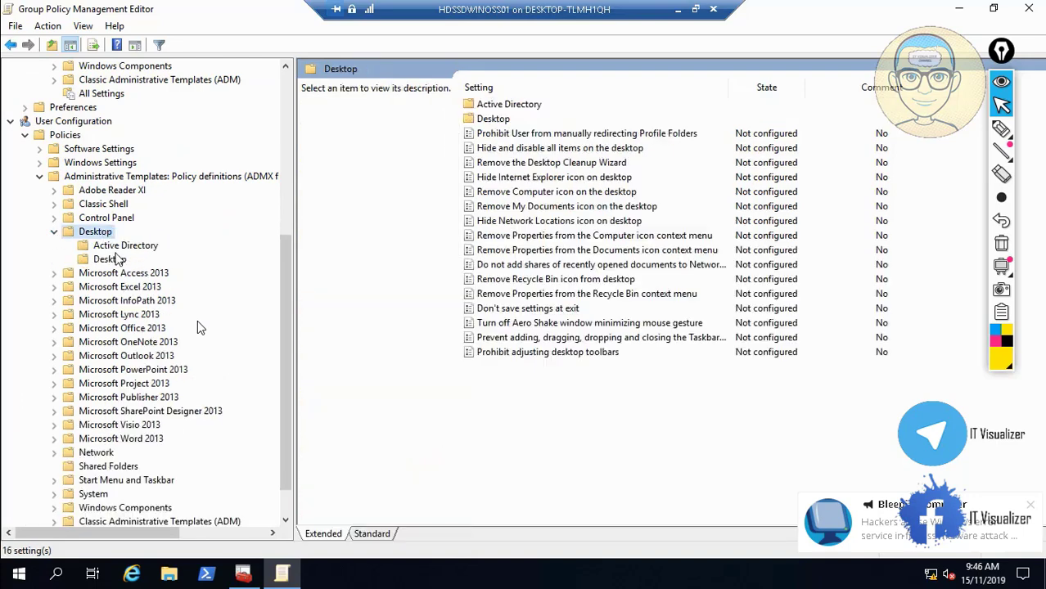
left_click(117, 258)
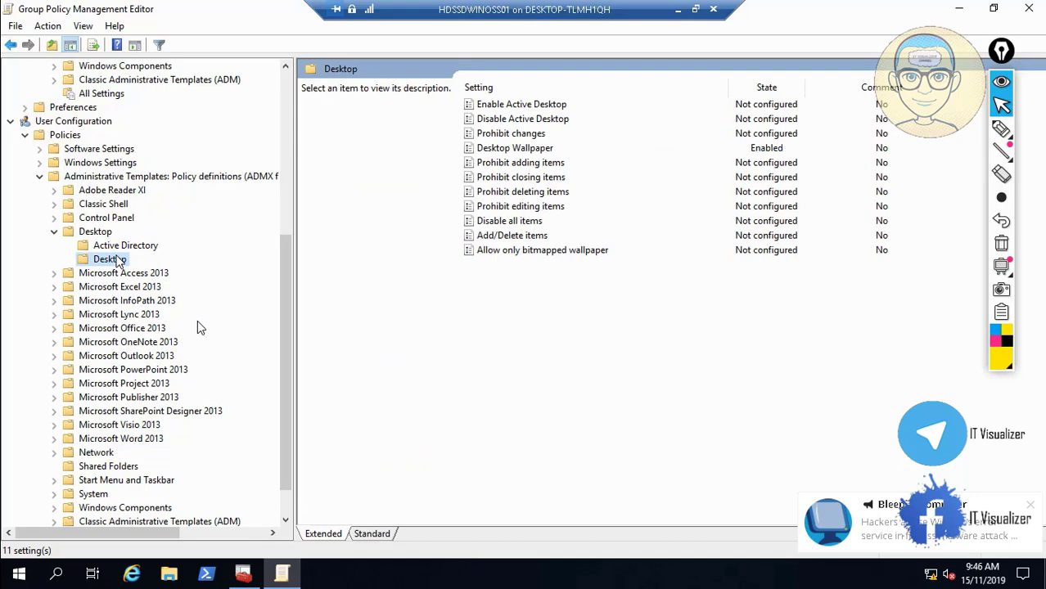
- Change the Desktop Wallpaper path to \\HDSSDWINOSS01\Backgrounds\Background.jpg and save the policy
double_click(529, 149)
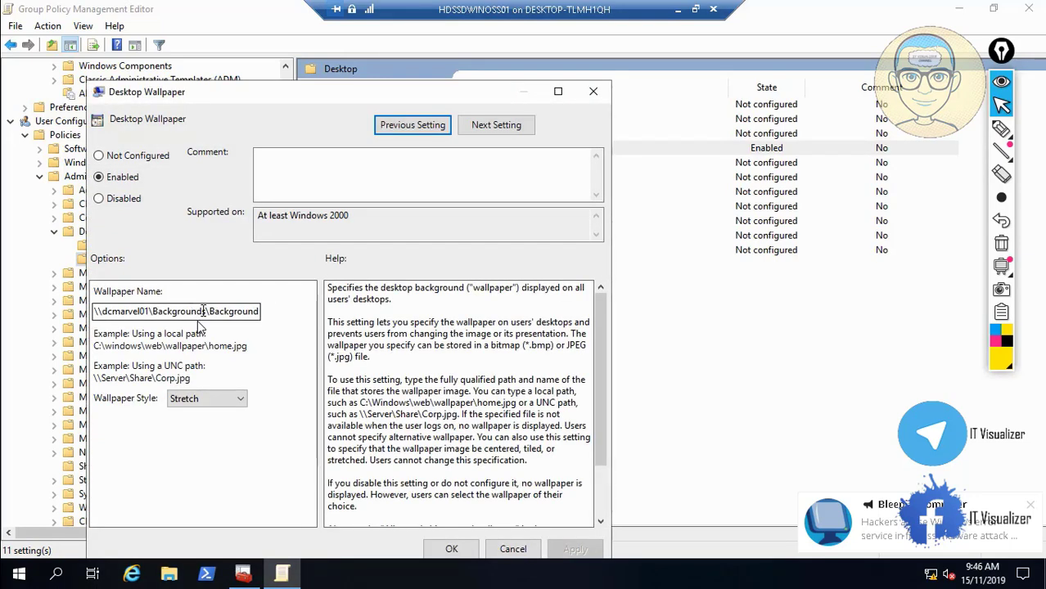
left_click(206, 311)
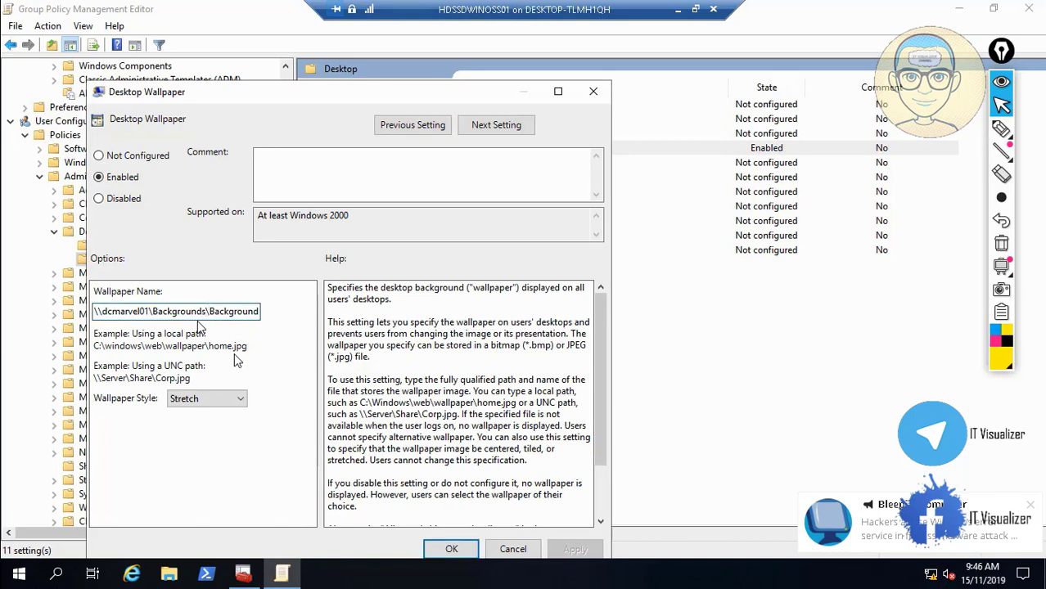
key("BackSpace")
key("BackSpace")
key("BackSpace")
key("BackSpace")
key("BackSpace")
key("BackSpace")
key("BackSpace")
key("BackSpace")
key("BackSpace")
key("BackSpace")
key("BackSpace")
key("BackSpace")
key("BackSpace")
key("BackSpace")
key("BackSpace")
key("BackSpace")
key("BackSpace")
key("BackSpace")
key("BackSpace")
key("BackSpace")
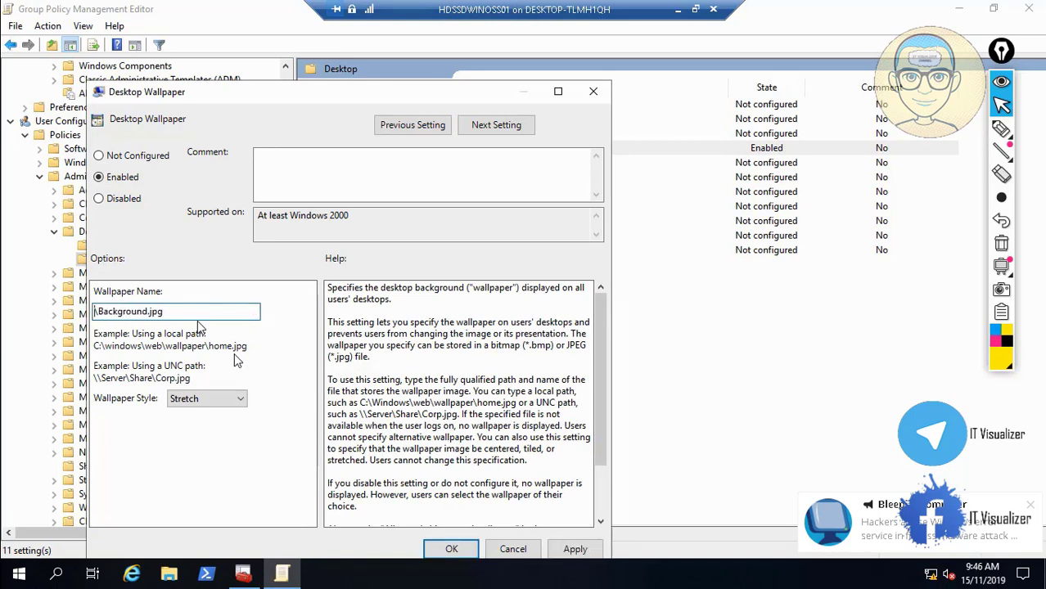
key("ctrl+v")
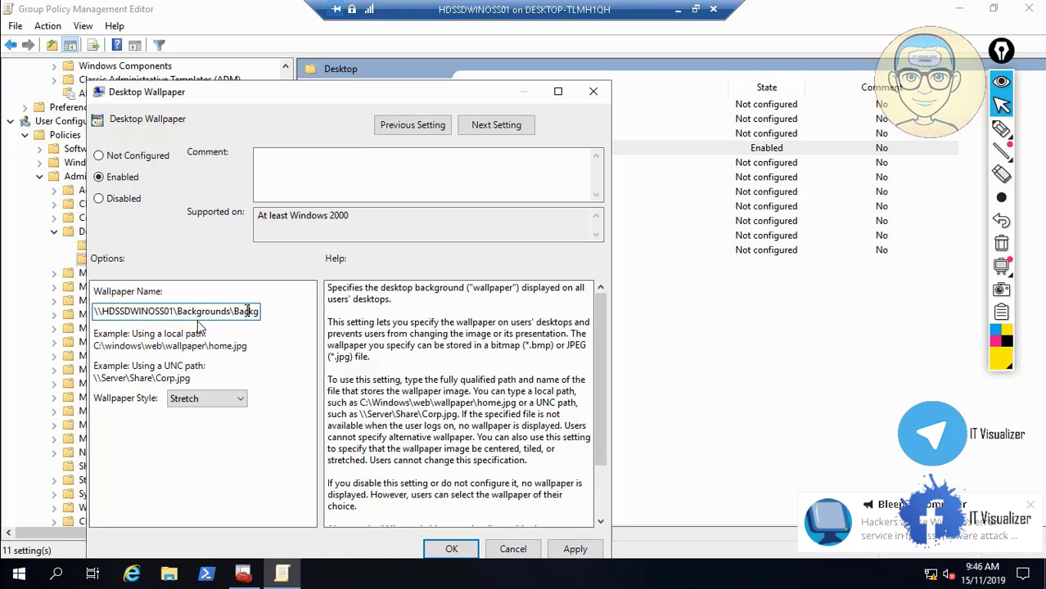
key("End")
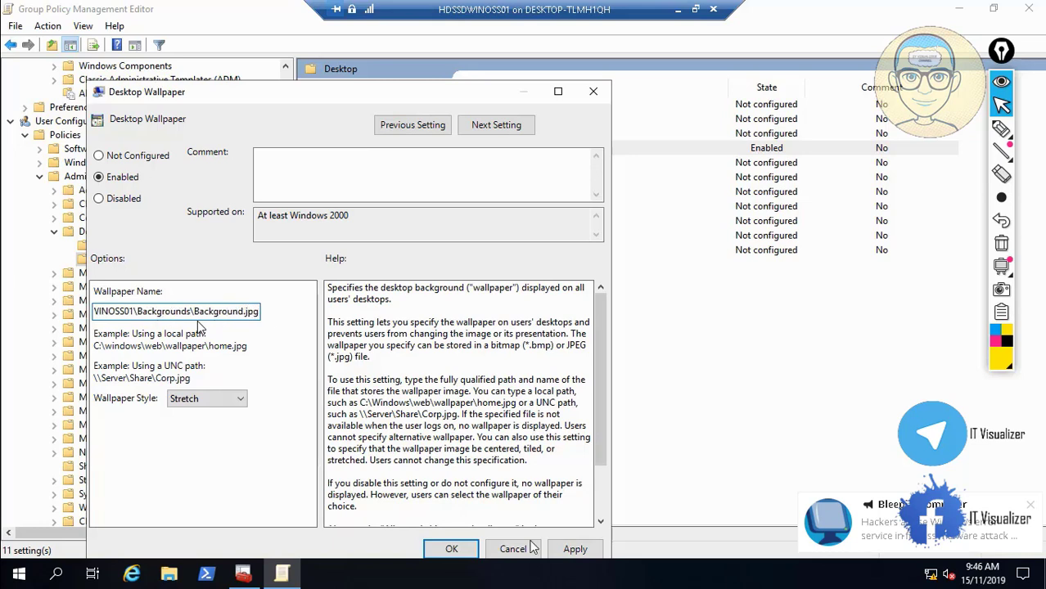
left_click(575, 550)
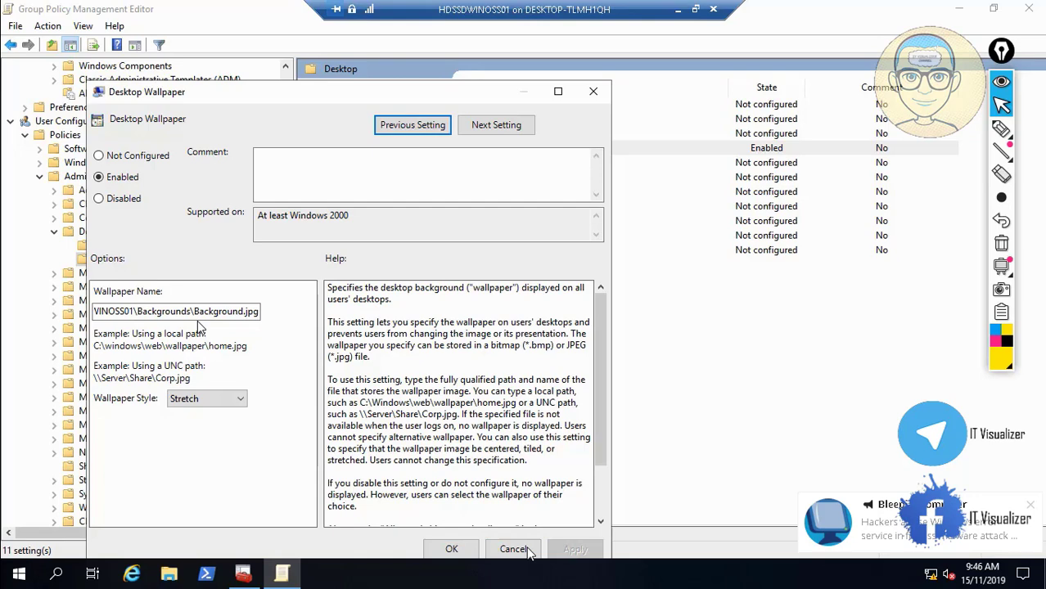
left_click(463, 550)
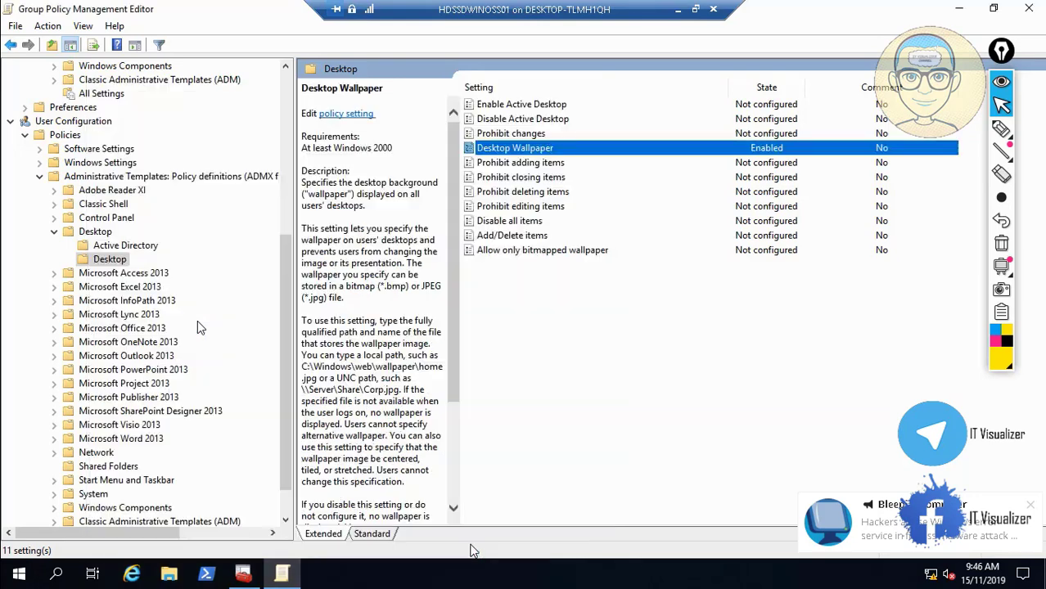
left_click(145, 247)
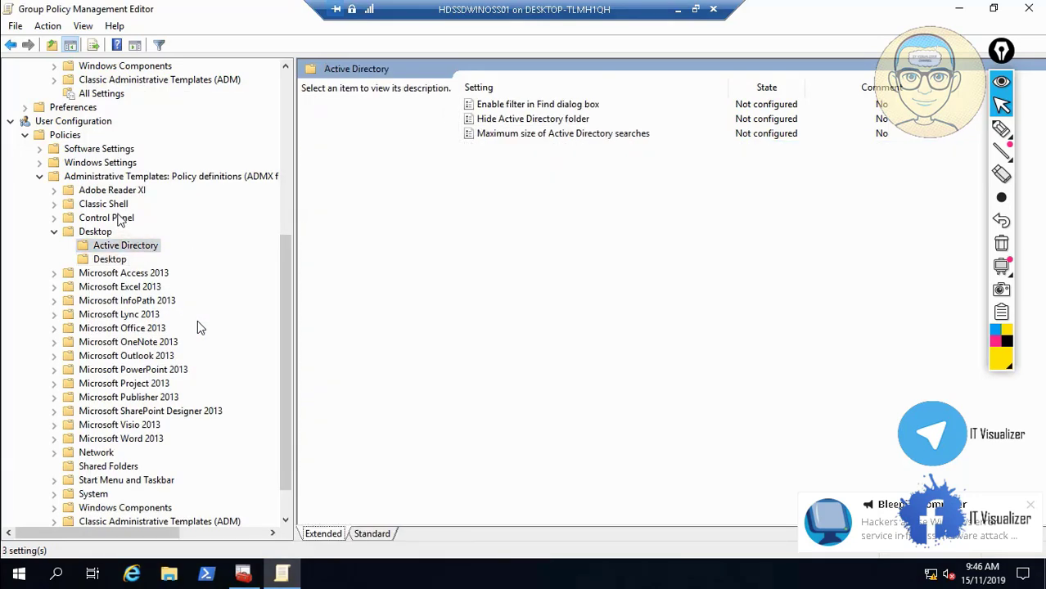
- Go to Control Panel > Personalization and review the screen saver and desktop background policies
left_click(118, 222)
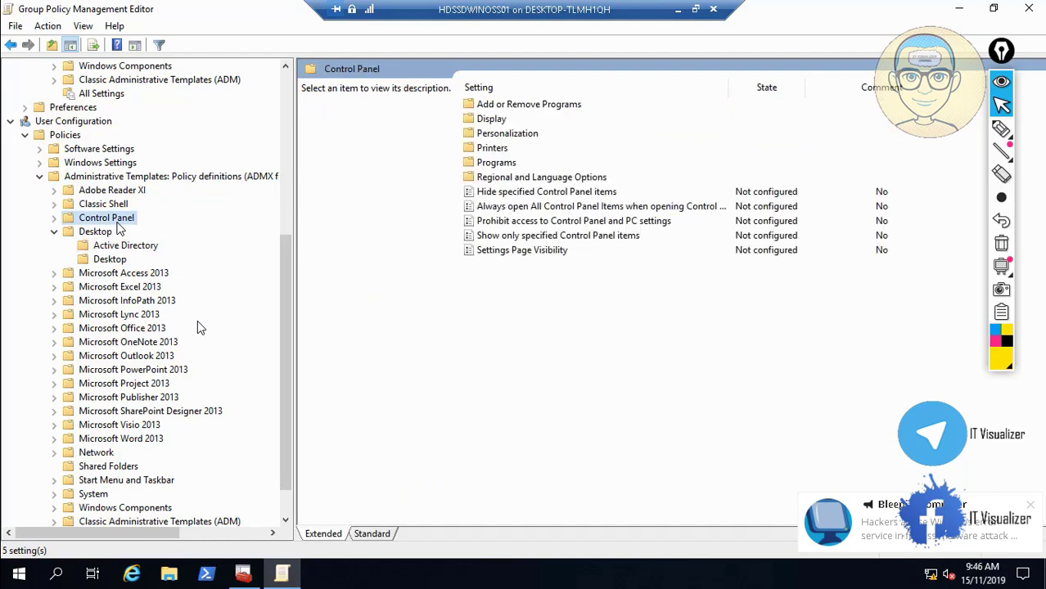
left_click(55, 219)
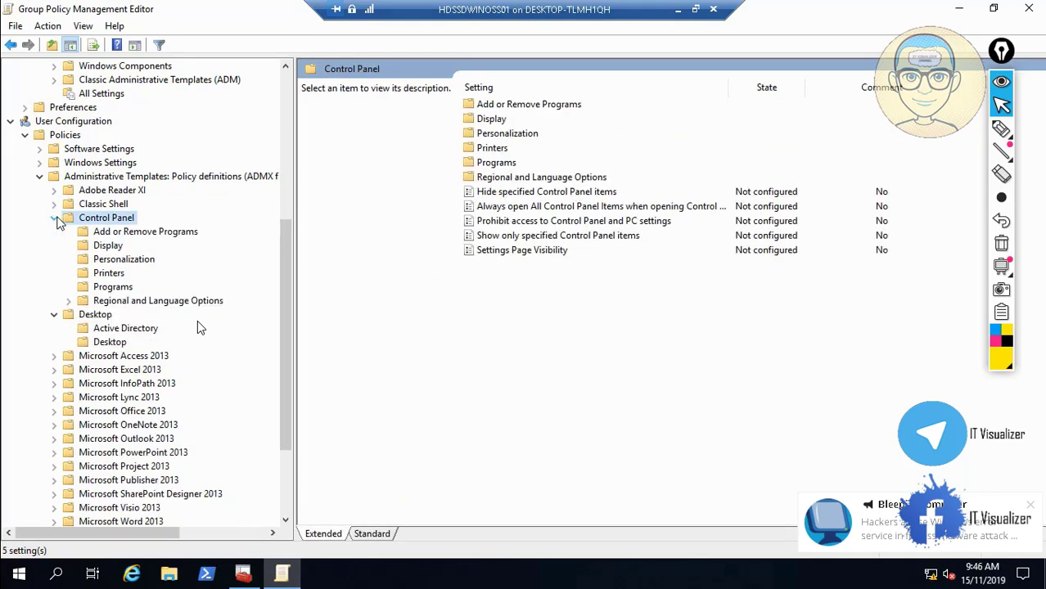
left_click(110, 247)
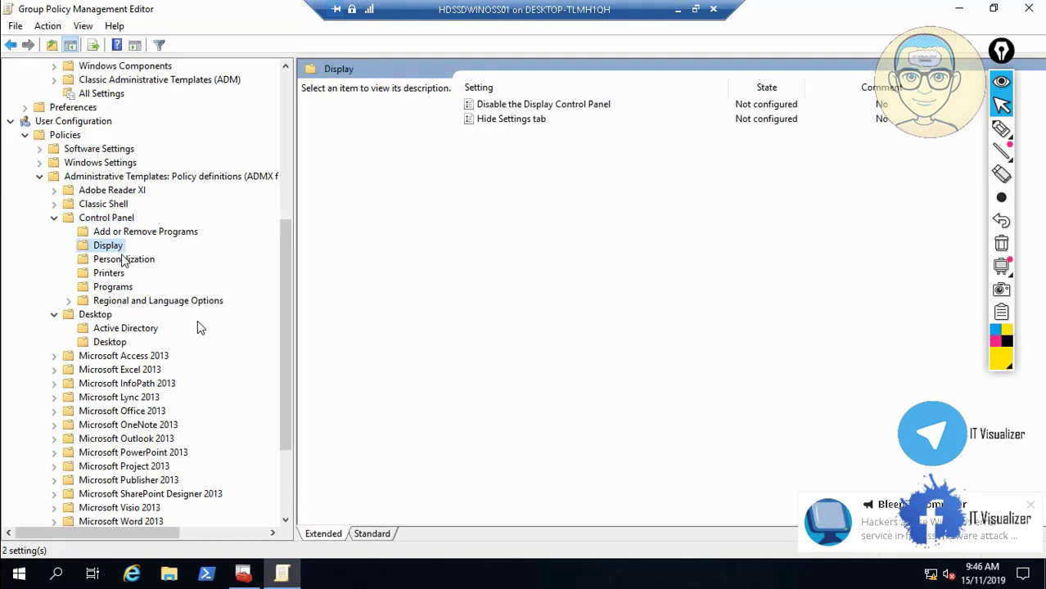
left_click(124, 260)
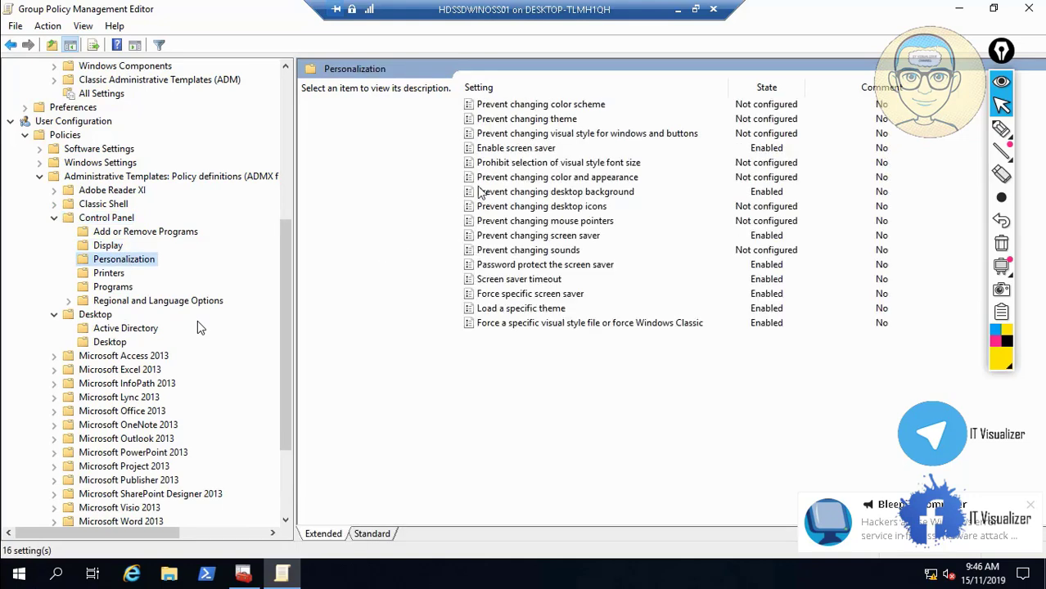
left_click(513, 150)
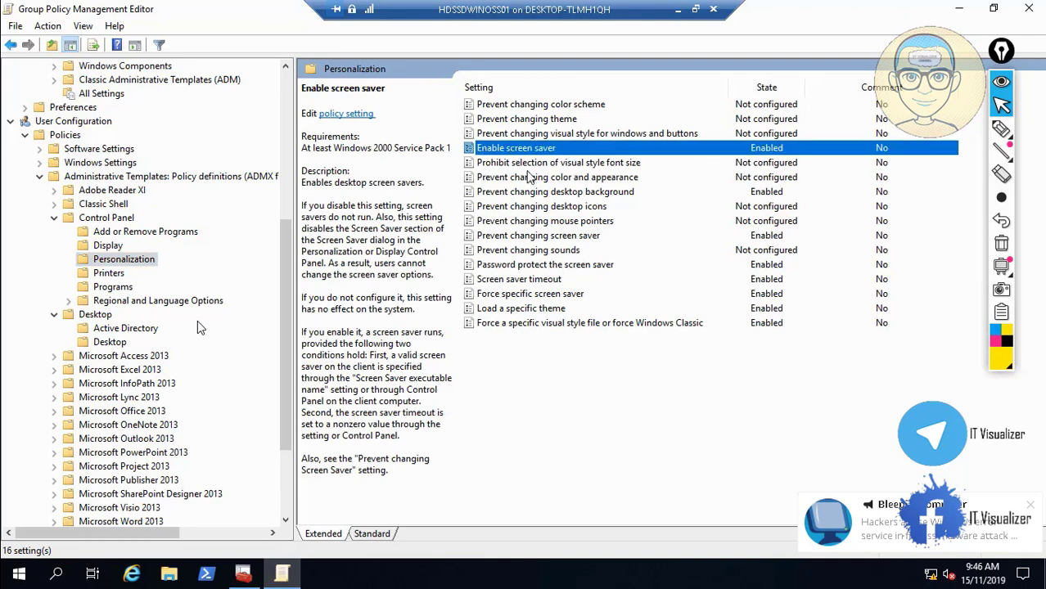
left_click(539, 193)
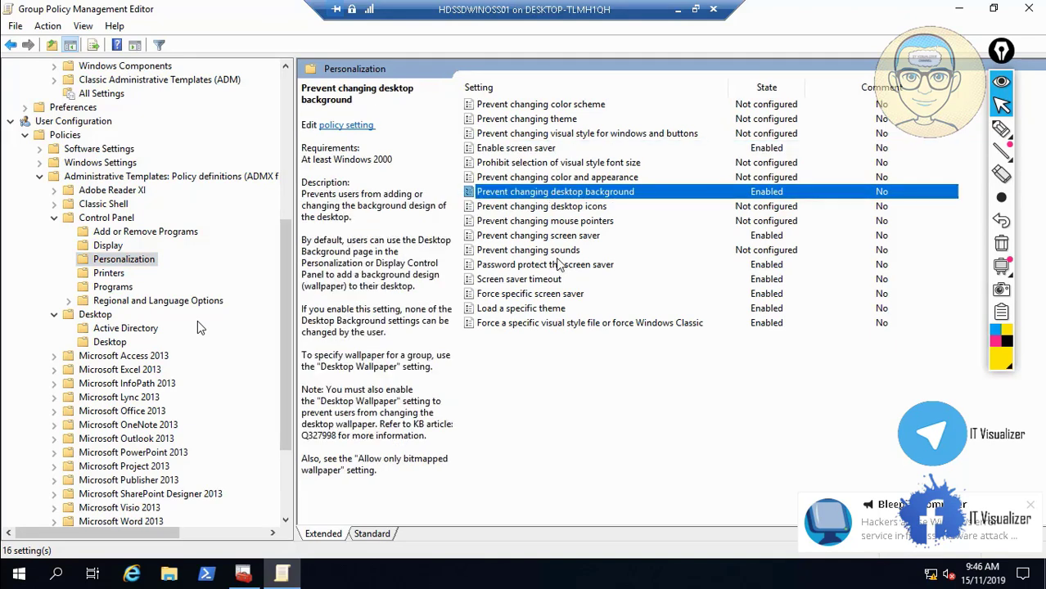
left_click(563, 296)
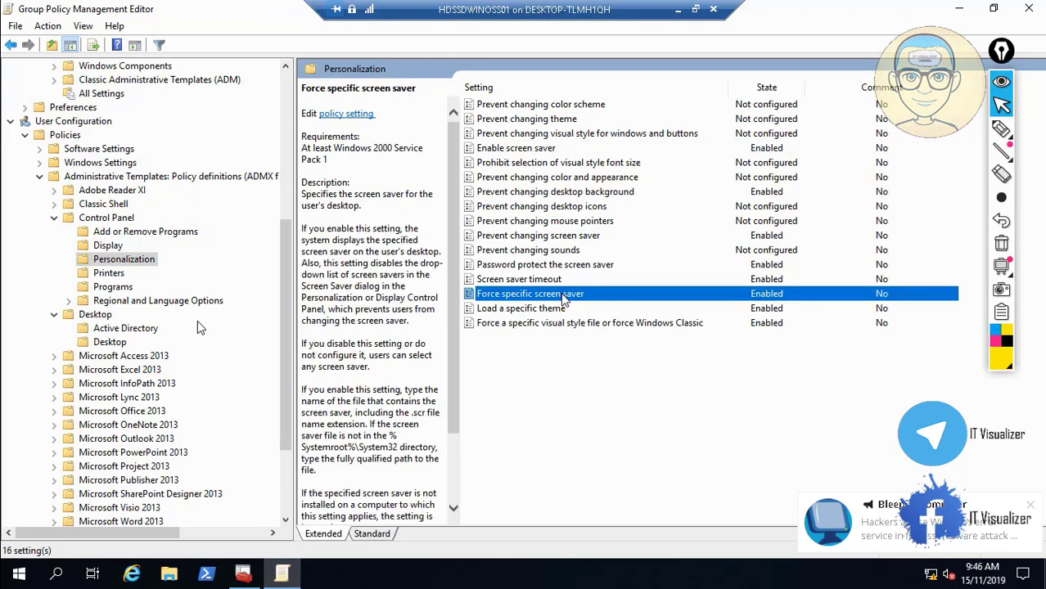
- Change Force specific screen saver from the old server's Marvel screen saver to \\HDSSDWINOSS01\Backgrounds\Tron.scr and save
double_click(562, 296)
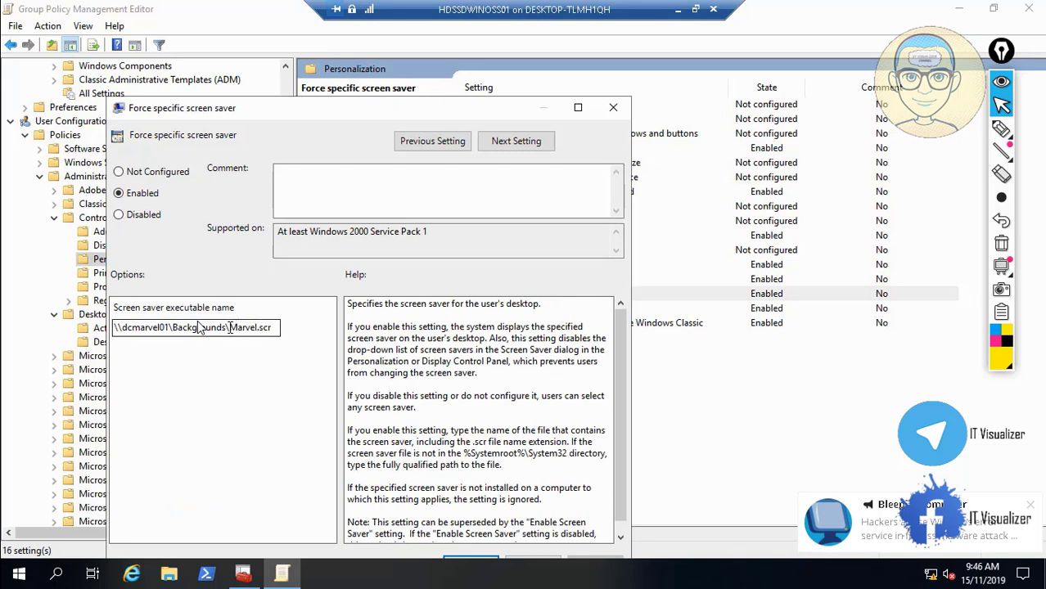
key("BackSpace")
key("BackSpace")
key("BackSpace")
key("BackSpace")
key("BackSpace")
key("BackSpace")
key("BackSpace")
key("BackSpace")
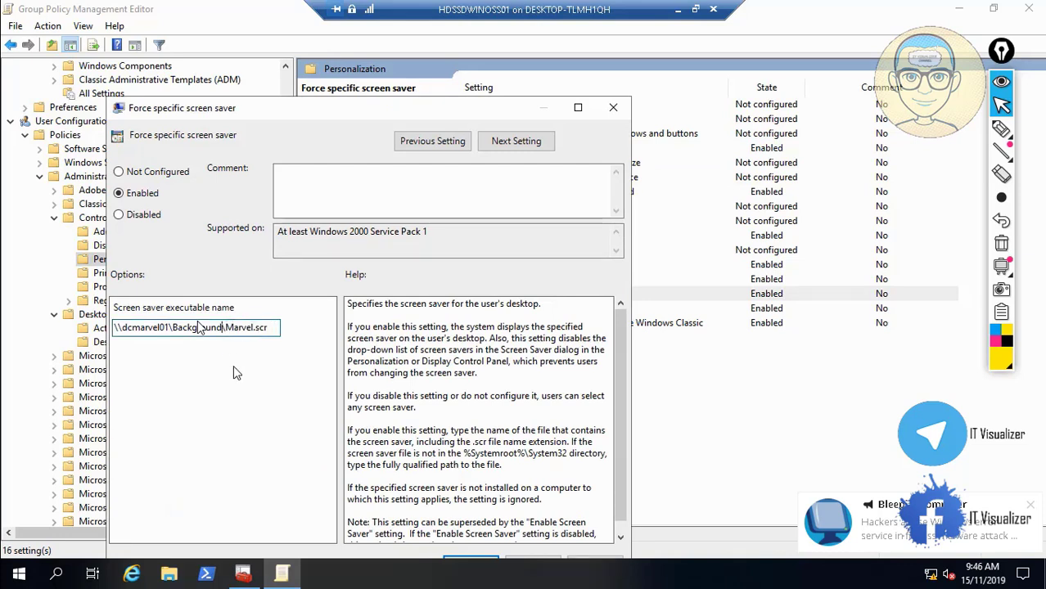
key("BackSpace")
key("BackSpace")
key("BackSpace")
key("BackSpace")
key("BackSpace")
key("BackSpace")
key("BackSpace")
key("BackSpace")
key("BackSpace")
key("BackSpace")
key("BackSpace")
key("BackSpace")
key("BackSpace")
key("BackSpace")
key("BackSpace")
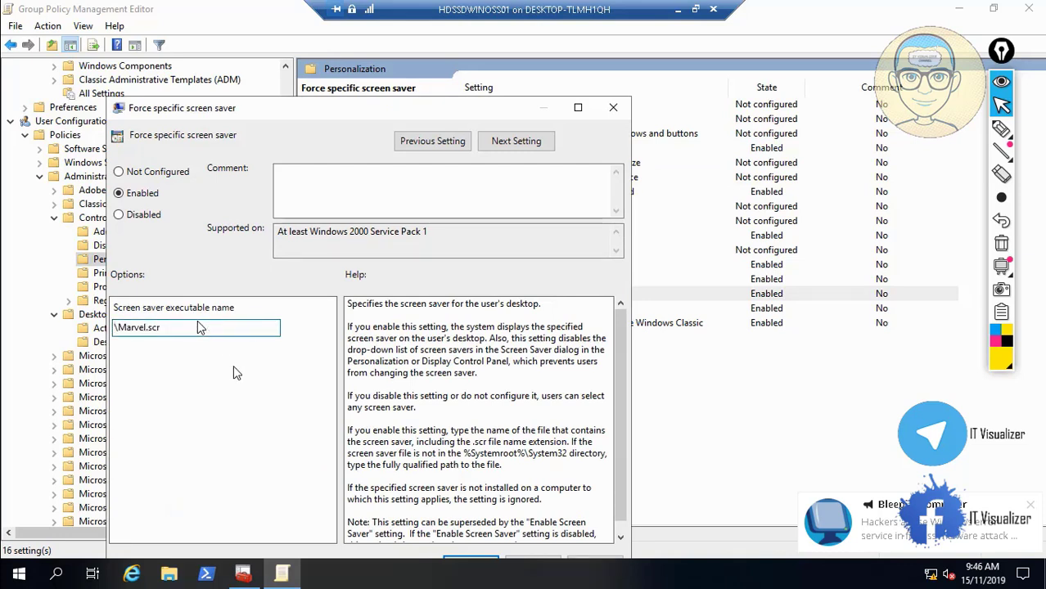
type("HDSSDWINOSS01\\Backgrounds")
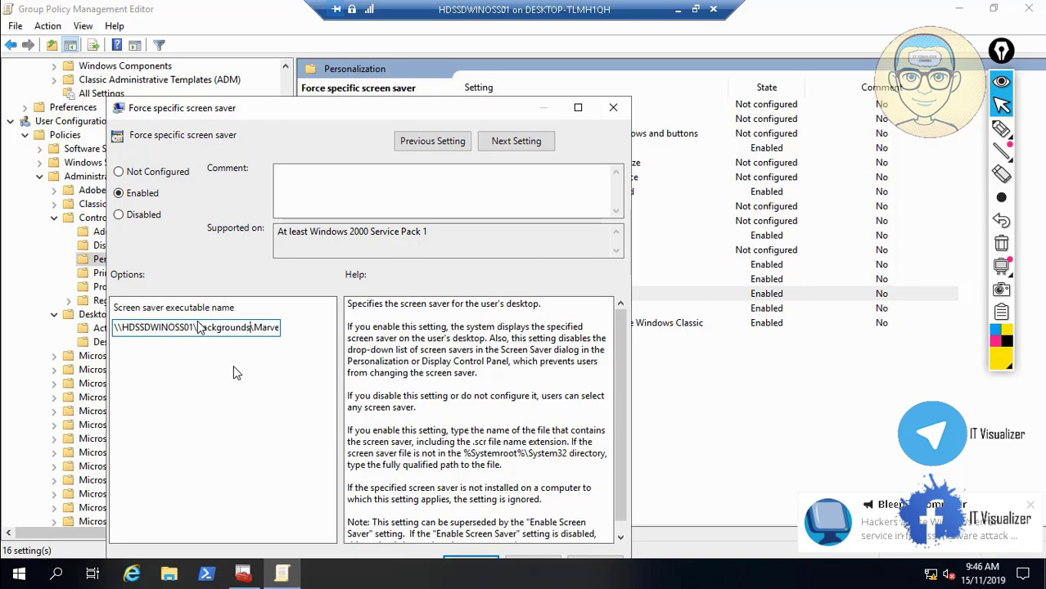
left_click(270, 326)
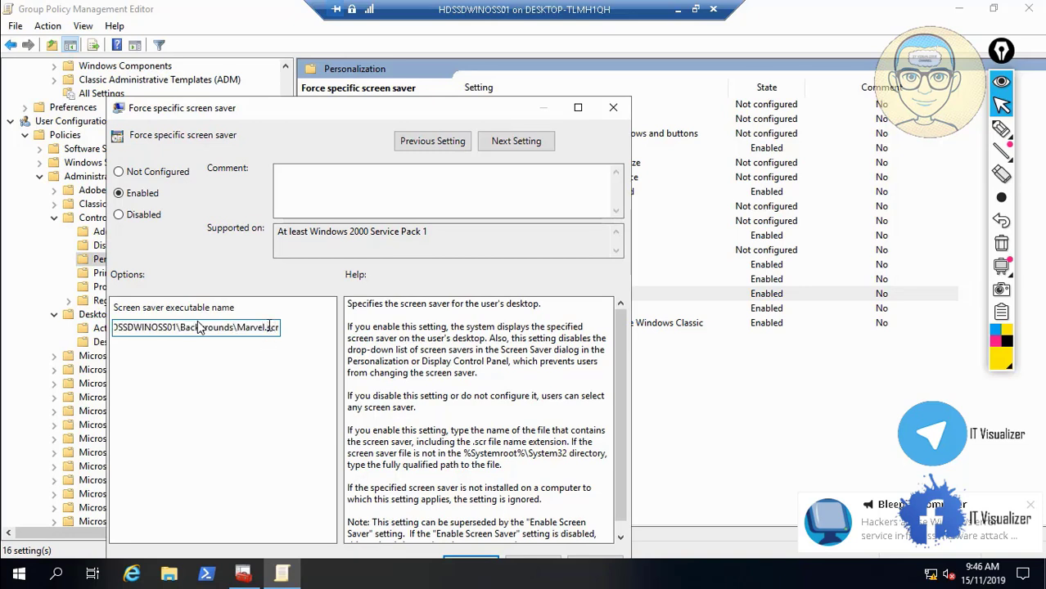
key("BackSpace")
key("BackSpace")
key("BackSpace")
key("BackSpace")
key("BackSpace")
key("BackSpace")
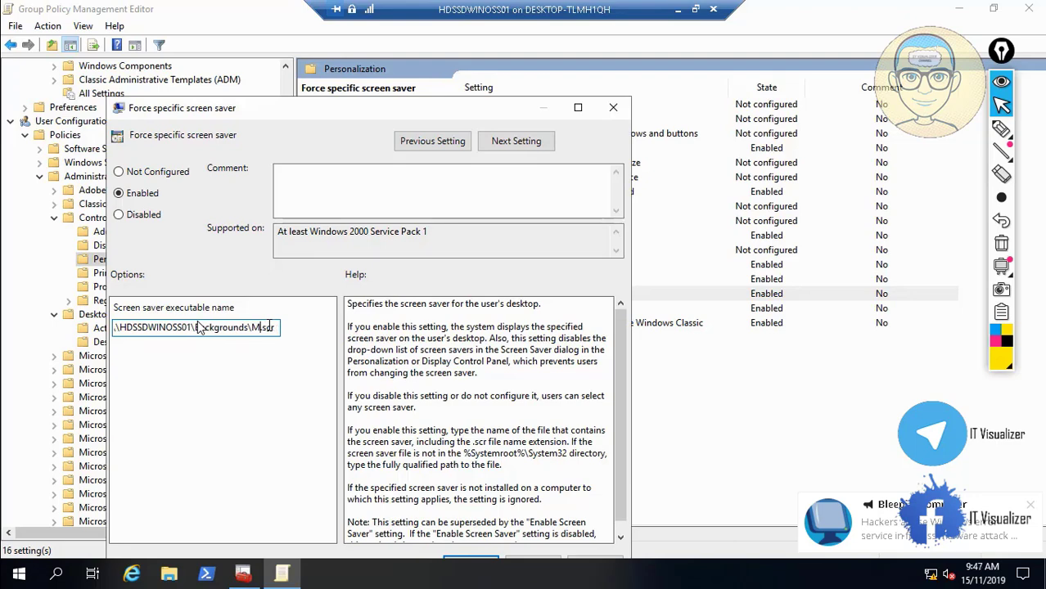
type("Tron")
left_click_drag(390, 116, 369, 59)
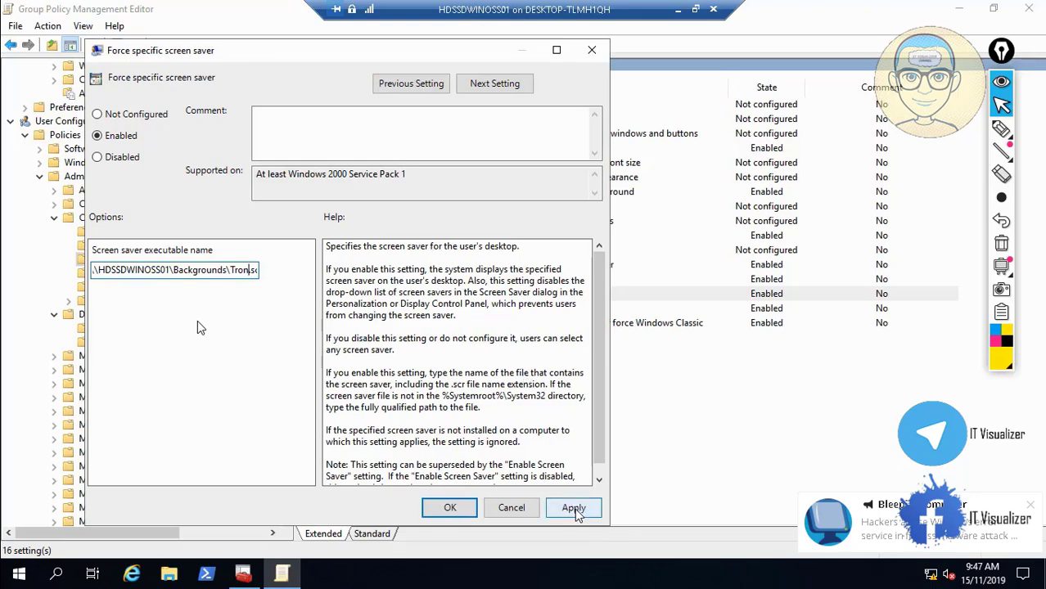
left_click(573, 508)
left_click(452, 507)
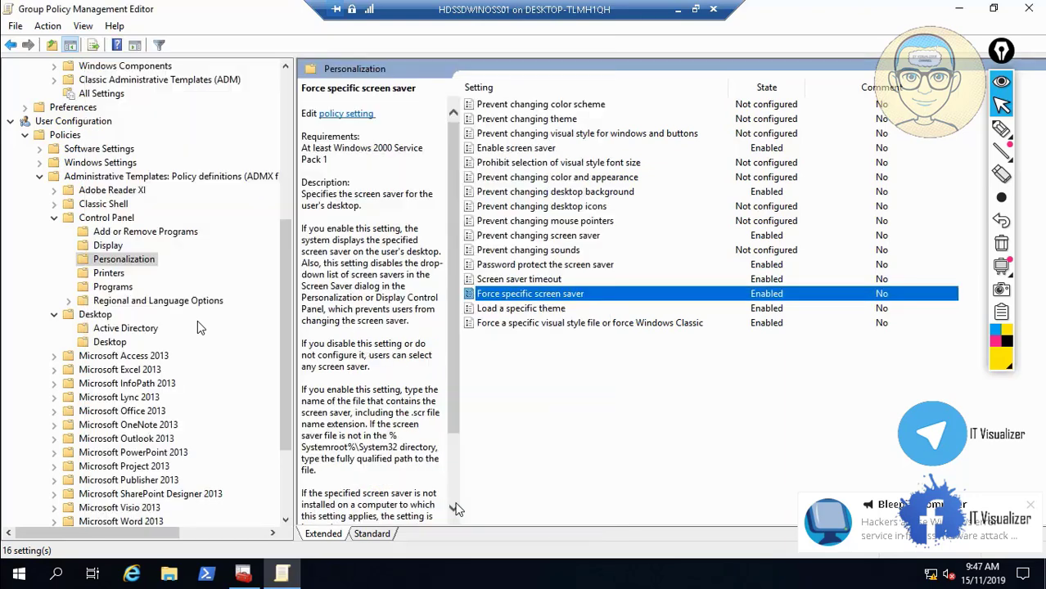
- In Load a specific theme, start the theme path with \\HDSSDWINOSS01\Backgrounds\tron\
double_click(557, 308)
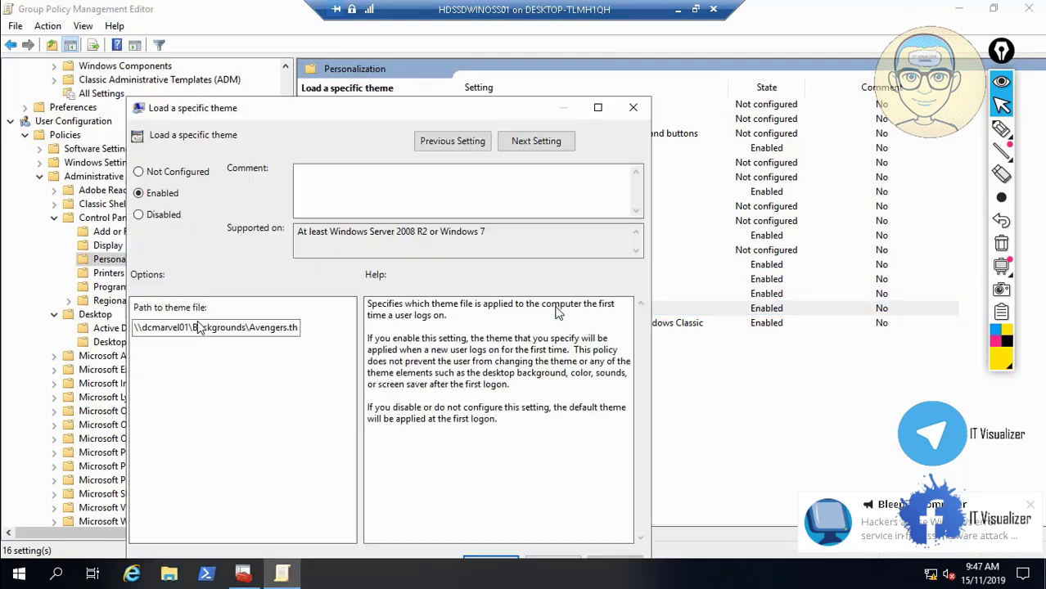
left_click(244, 328)
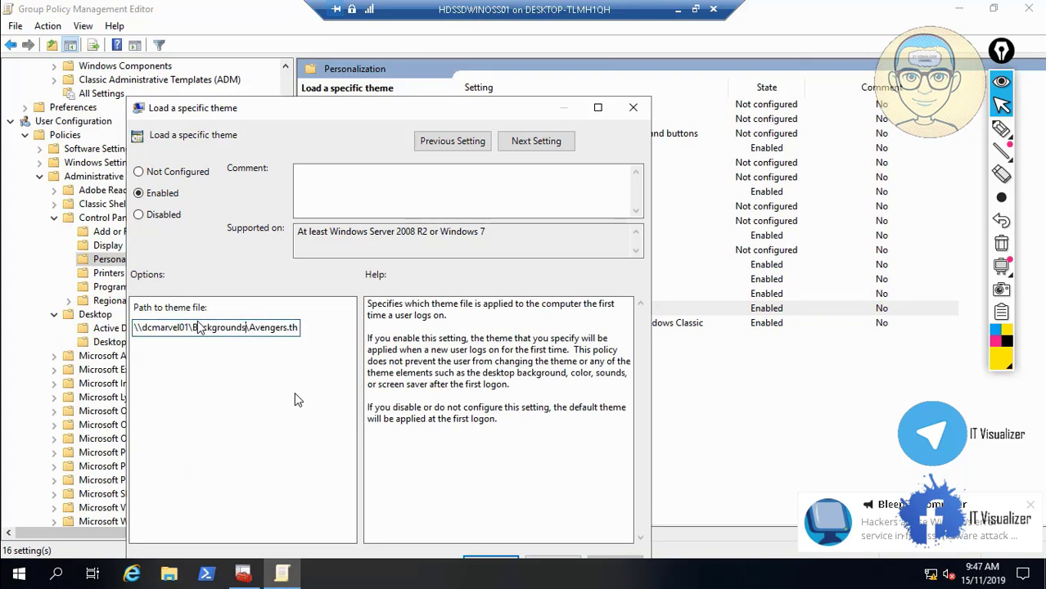
key("BackSpace")
key("BackSpace")
key("BackSpace")
key("BackSpace")
key("BackSpace")
key("BackSpace")
key("BackSpace")
key("BackSpace")
key("BackSpace")
key("BackSpace")
key("BackSpace")
key("BackSpace")
key("BackSpace")
key("BackSpace")
key("BackSpace")
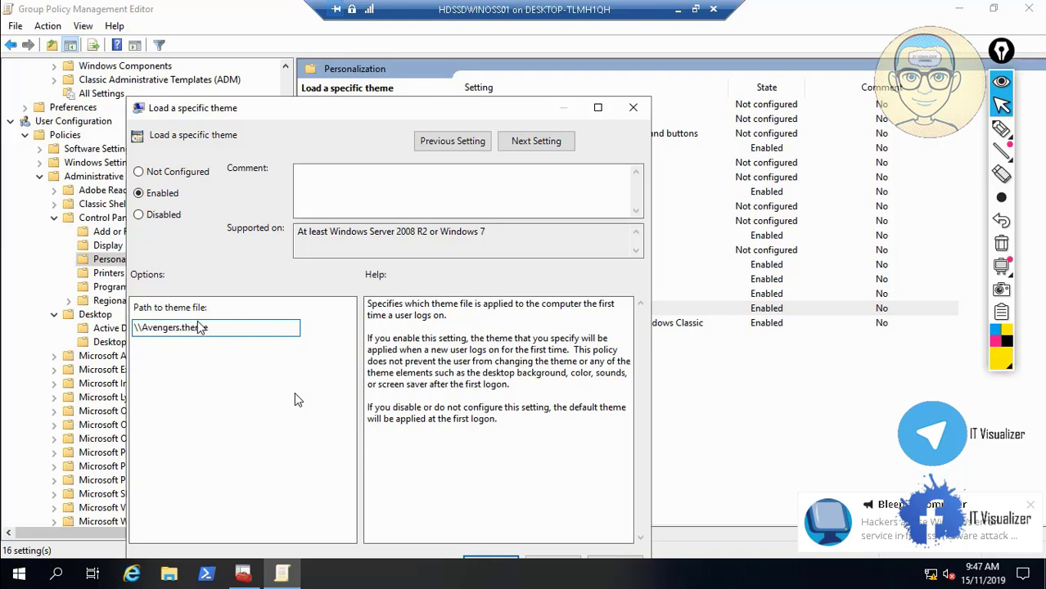
type("\\\\HDSSDWINOSS01\\Backgrounds")
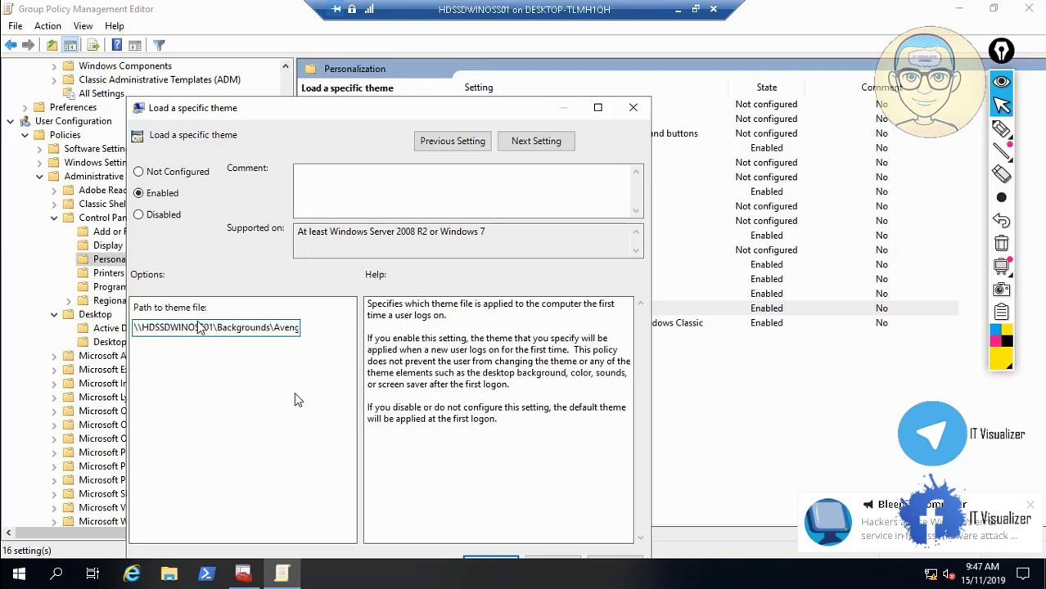
type("\\tron\\")
- Replace the Avengers theme file name with tron and save the theme policy
key("Right")
key("Right")
key("Right")
key("Right")
key("Right")
key("Right")
key("Right")
key("Right")
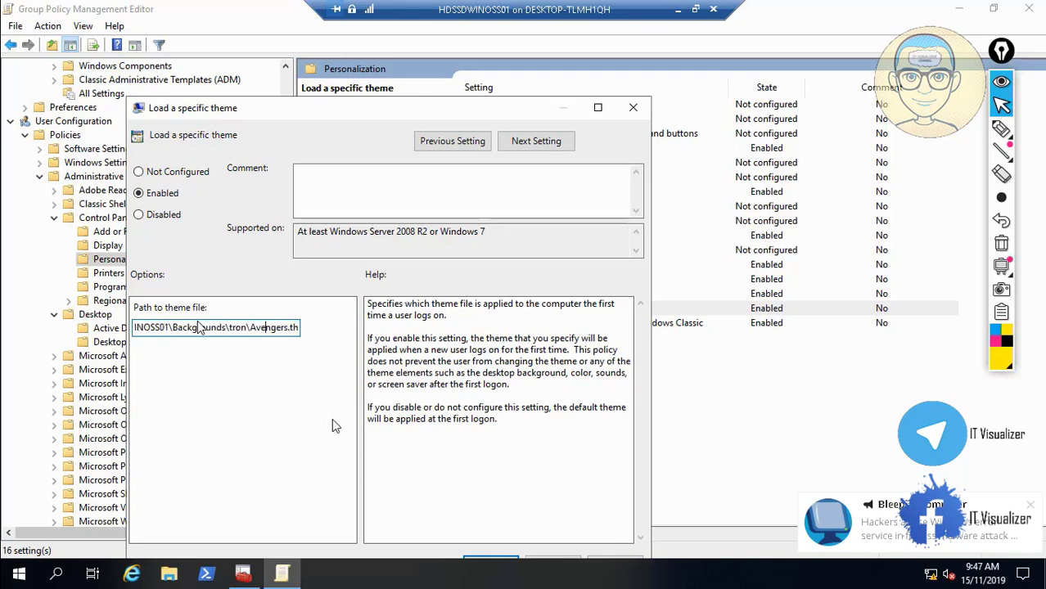
key("BackSpace")
key("BackSpace")
key("BackSpace")
key("BackSpace")
key("BackSpace")
key("BackSpace")
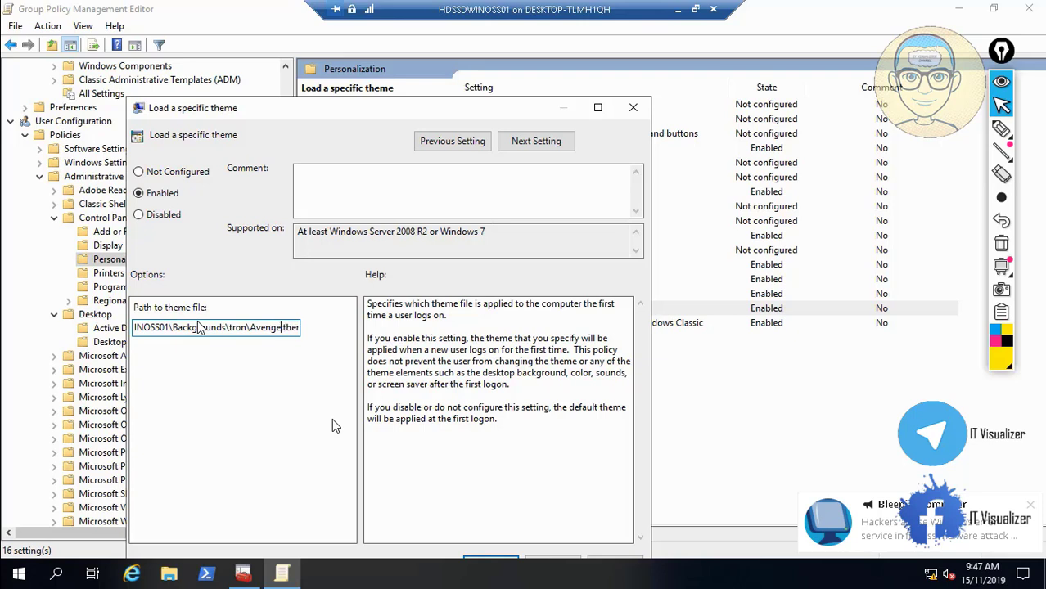
key("BackSpace")
key("BackSpace")
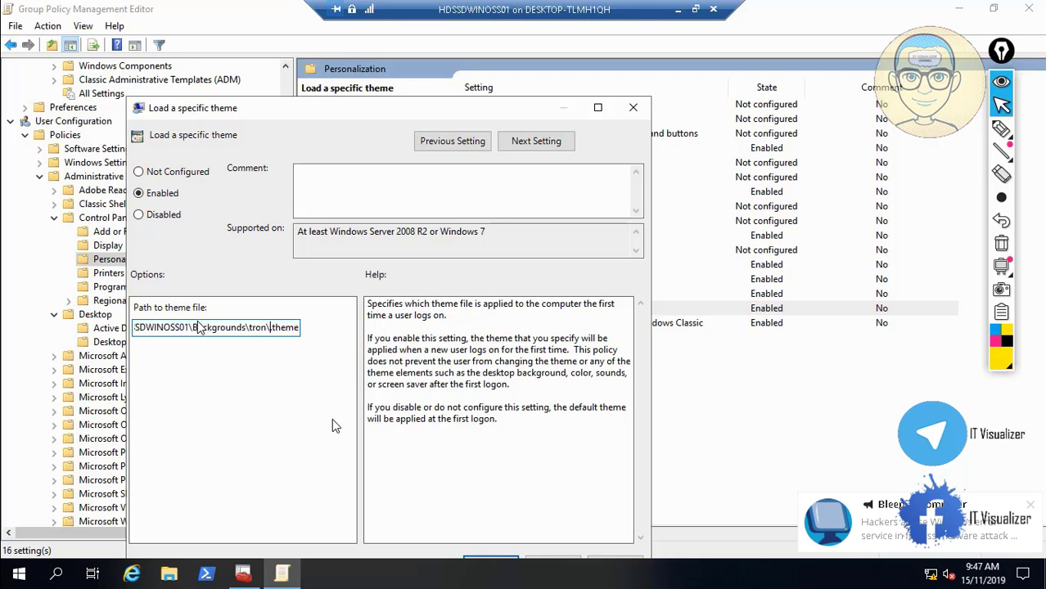
type("tron.t")
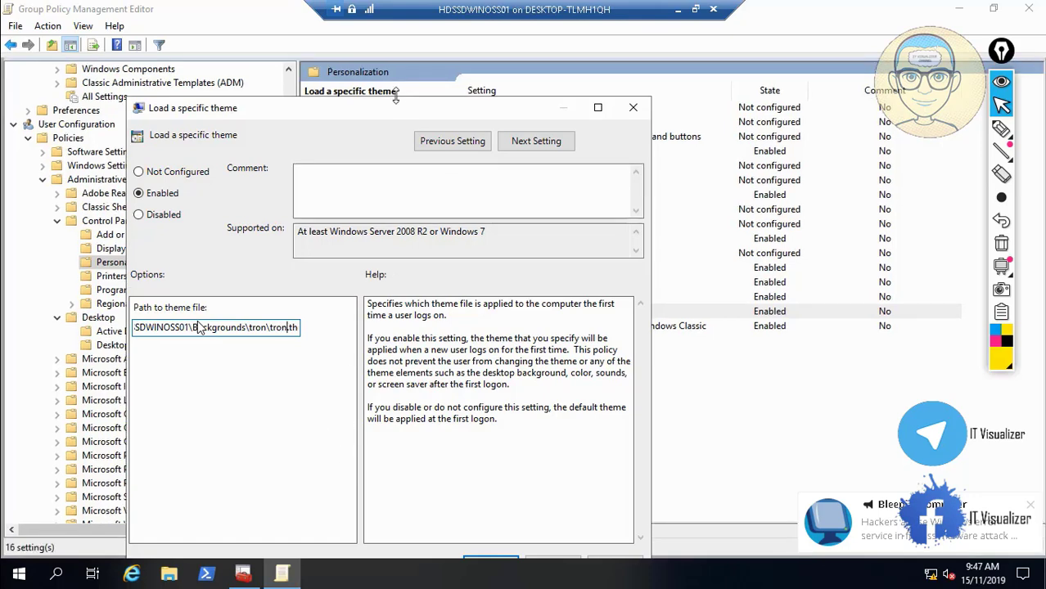
left_click_drag(387, 106, 368, 73)
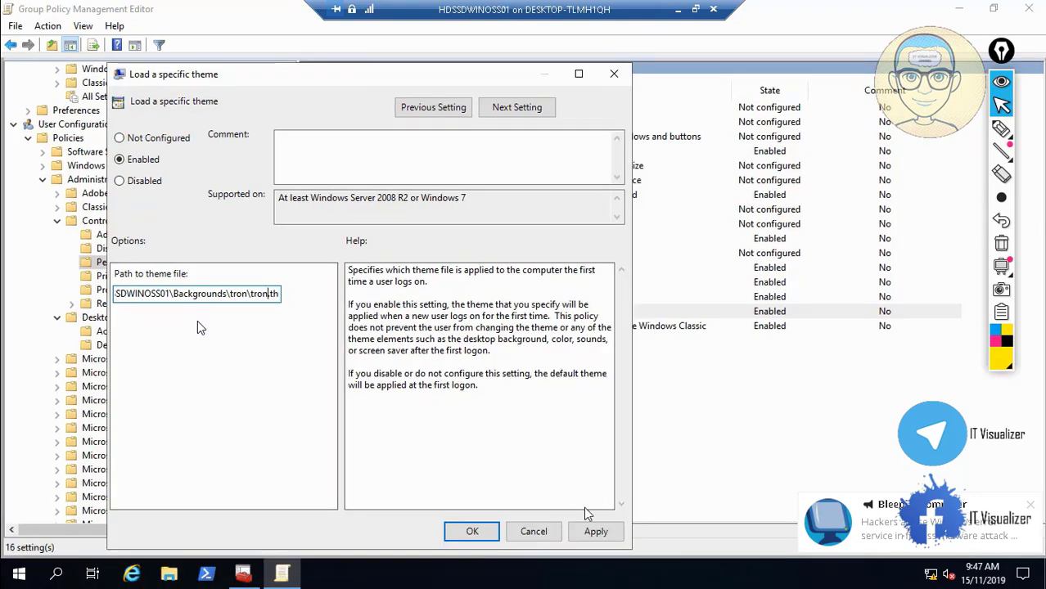
left_click(595, 532)
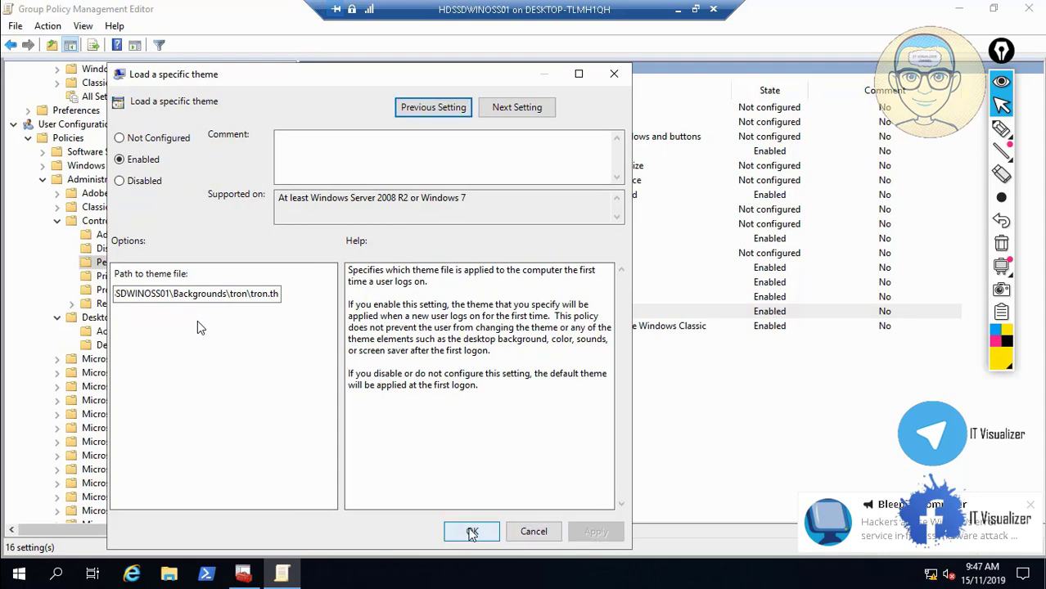
left_click(469, 532)
left_click(559, 287)
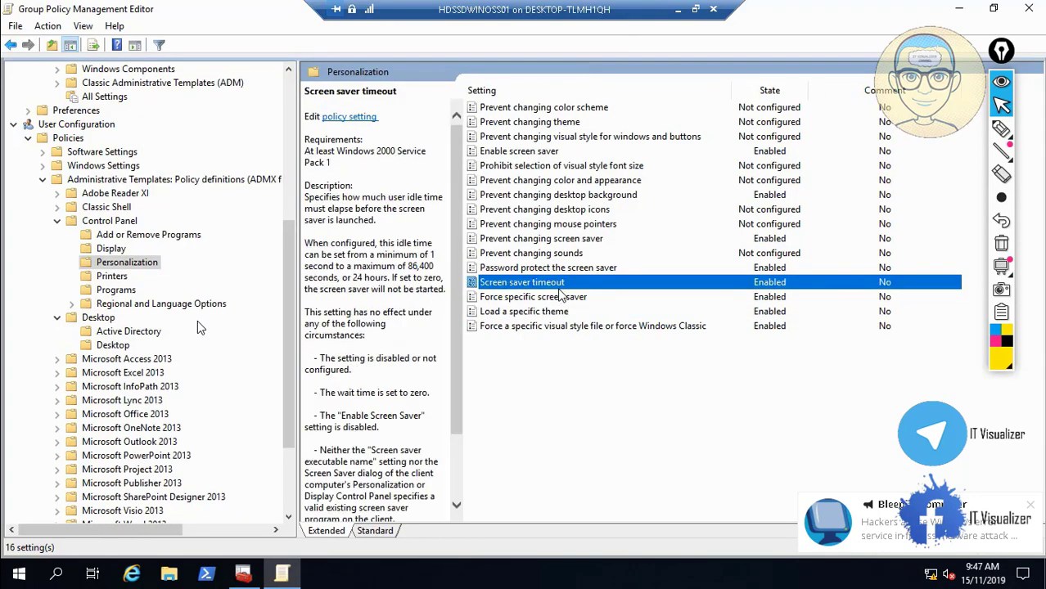
- Check the Force screen saver, Prevent changing desktop background and Enable screen saver policies
left_click(563, 298)
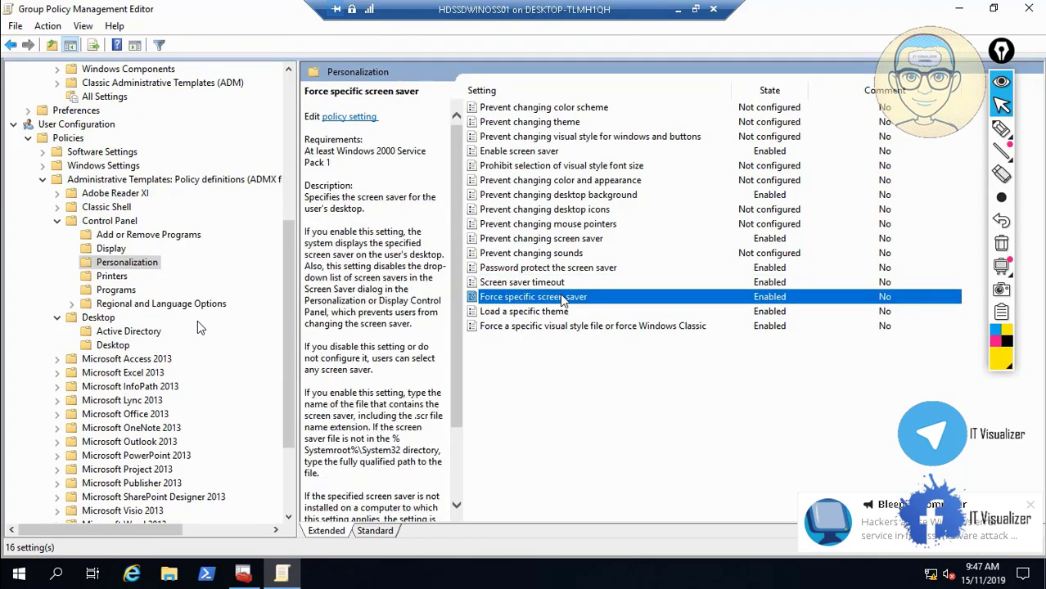
left_click(561, 196)
left_click(549, 155)
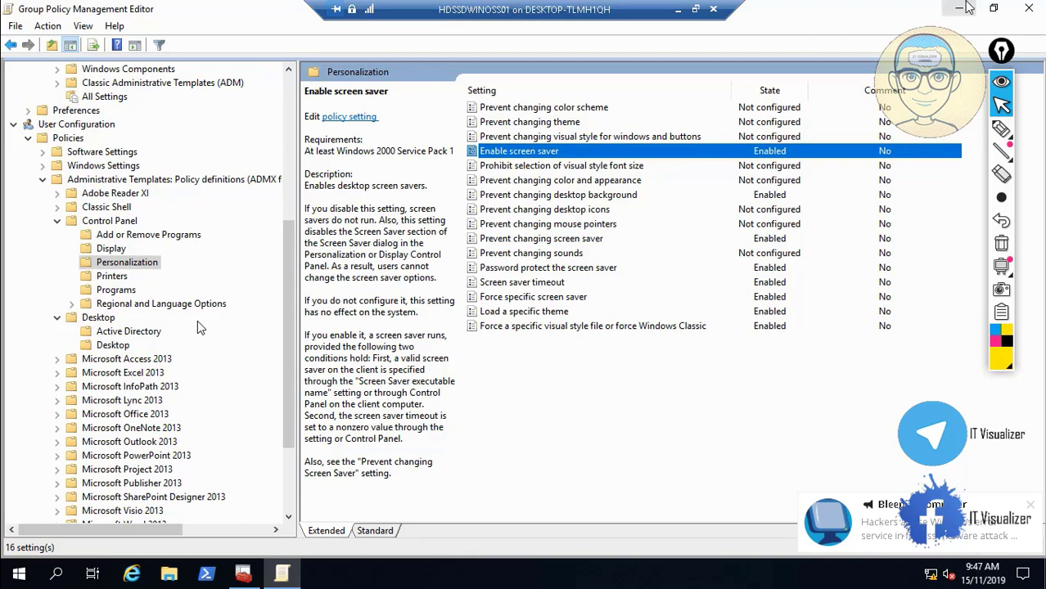
- Close the Group Policy editor and management console, saving the console settings
left_click(1030, 12)
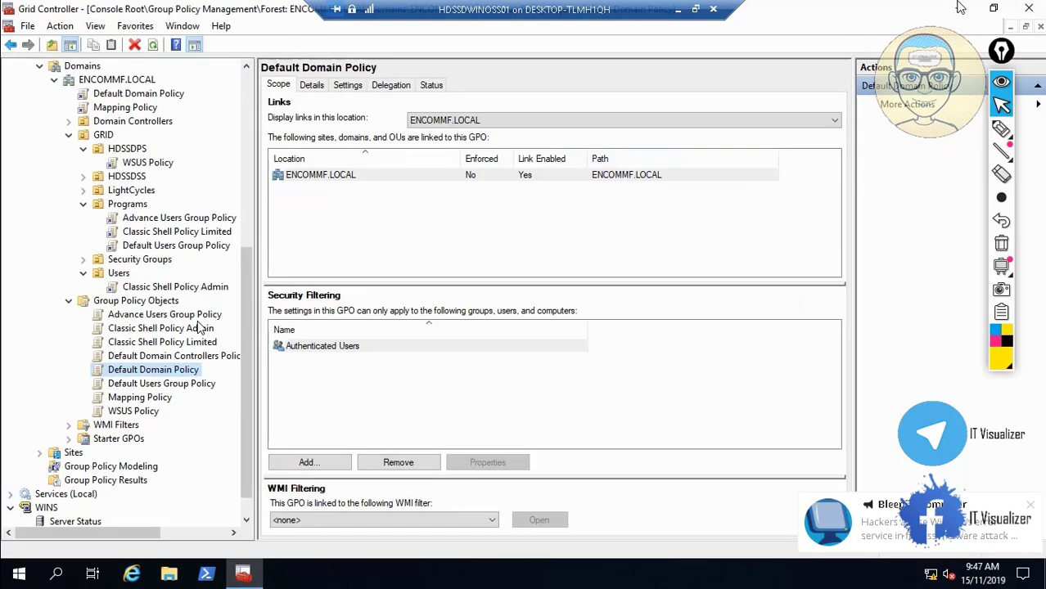
left_click(1027, 9)
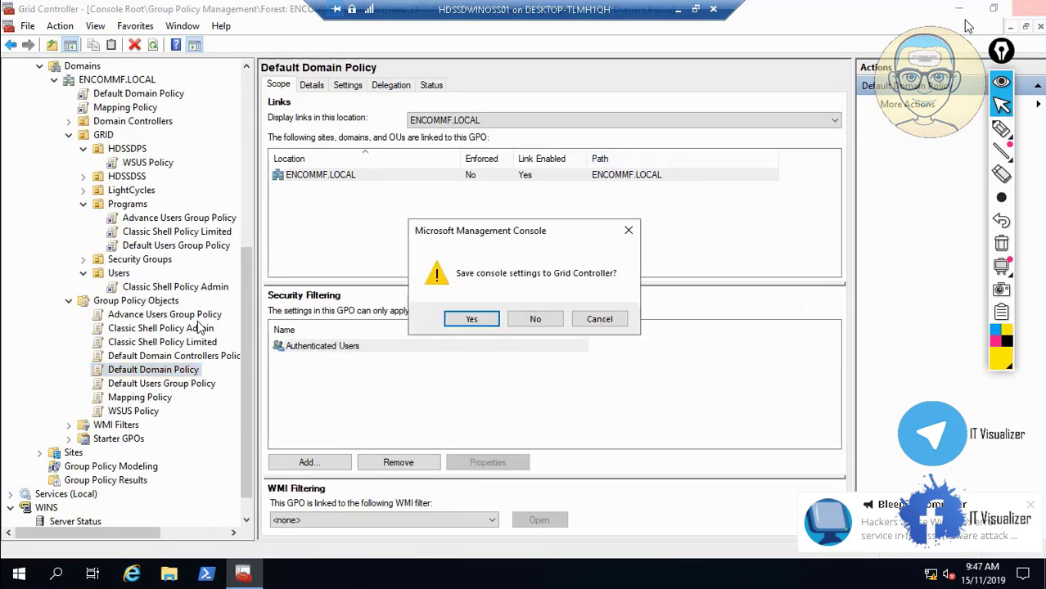
left_click(481, 323)
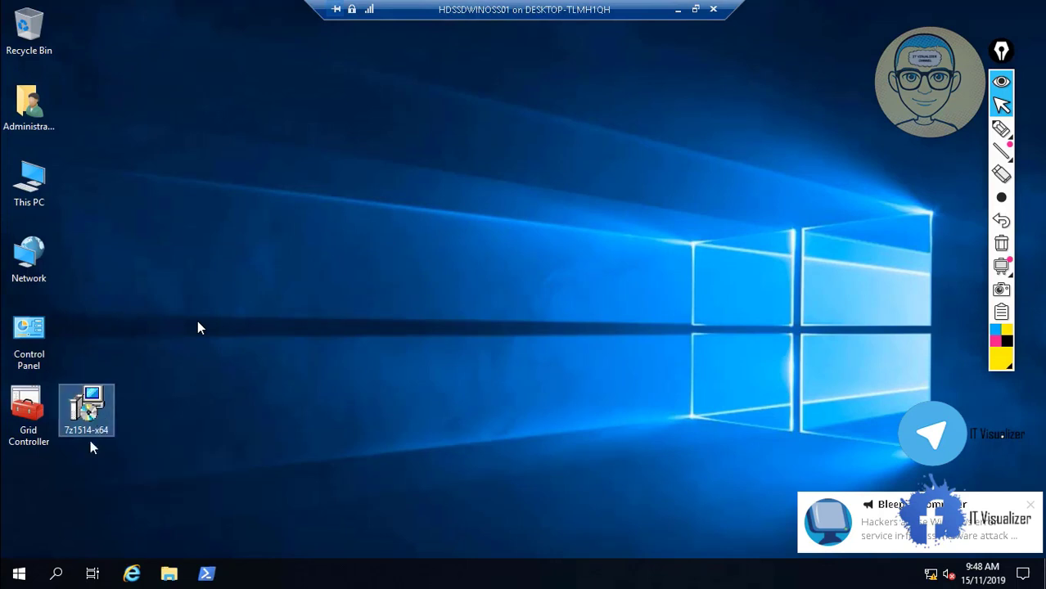
- Move the 7z1514-x64 icon below Grid Controller, close Classic Start Menu settings and the news pop-up
left_click_drag(36, 499, 24, 491)
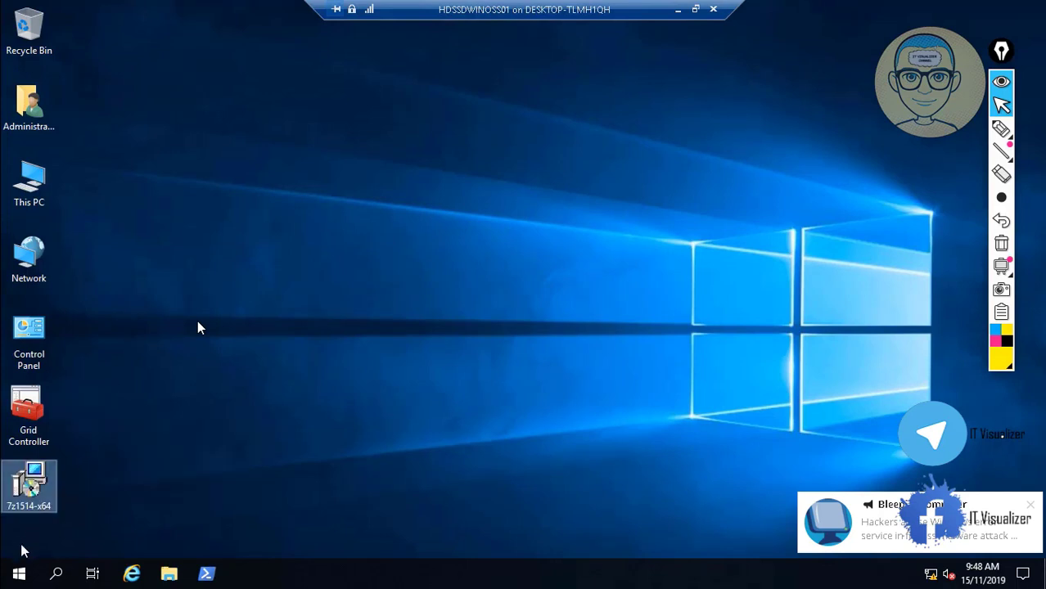
left_click(20, 576)
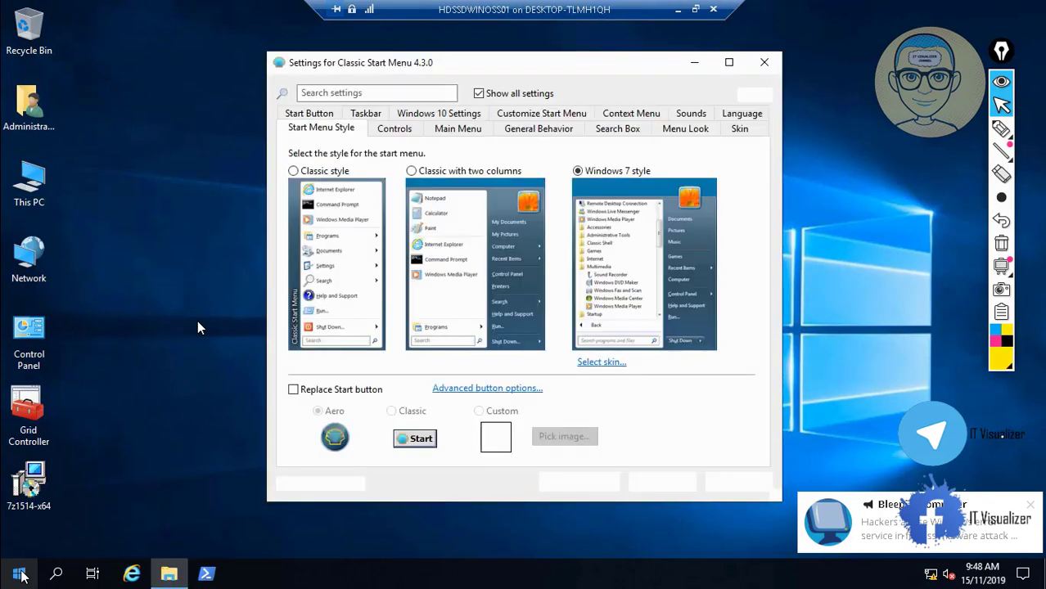
left_click(663, 482)
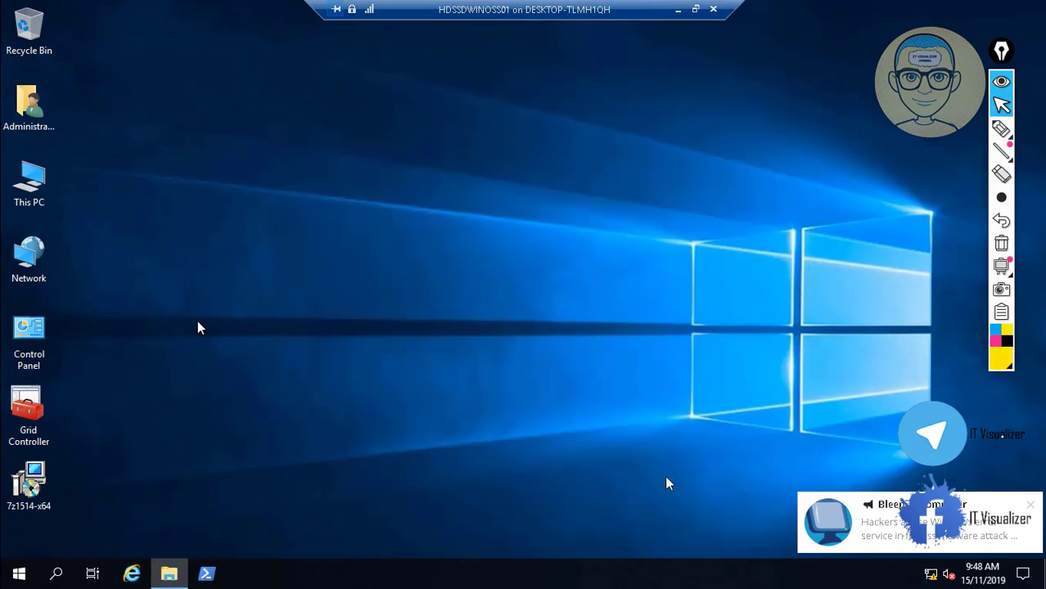
left_click(1030, 505)
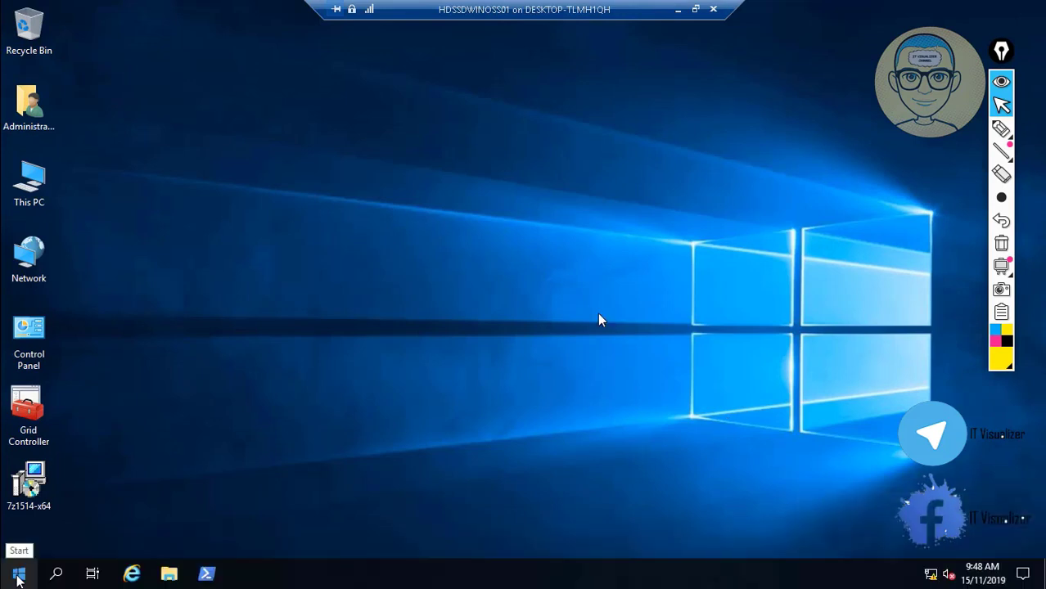
- Restart the server from the Start menu's shut-down options
left_click(18, 577)
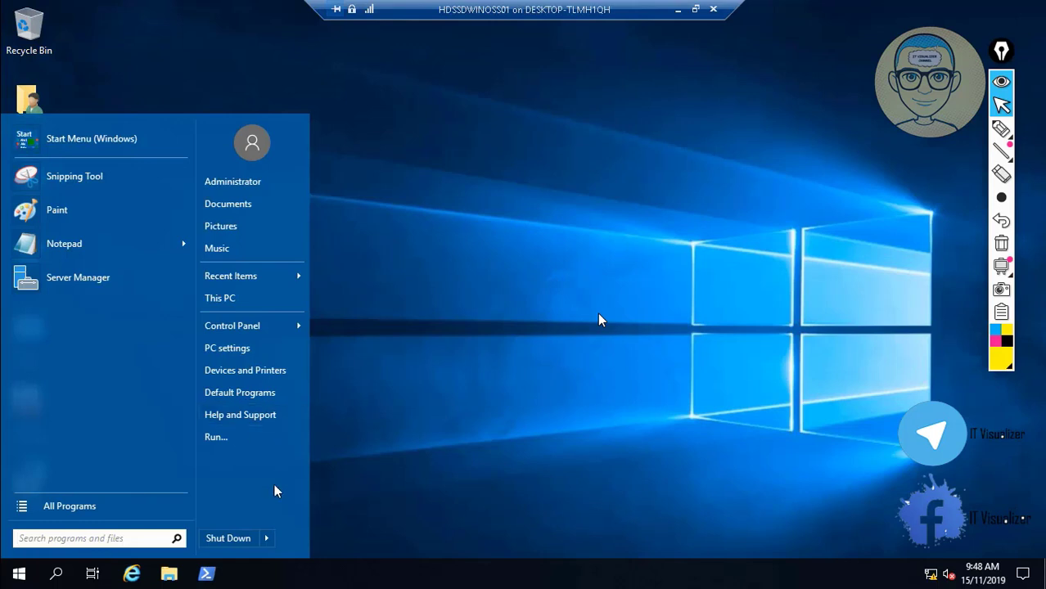
mouse_move(267, 539)
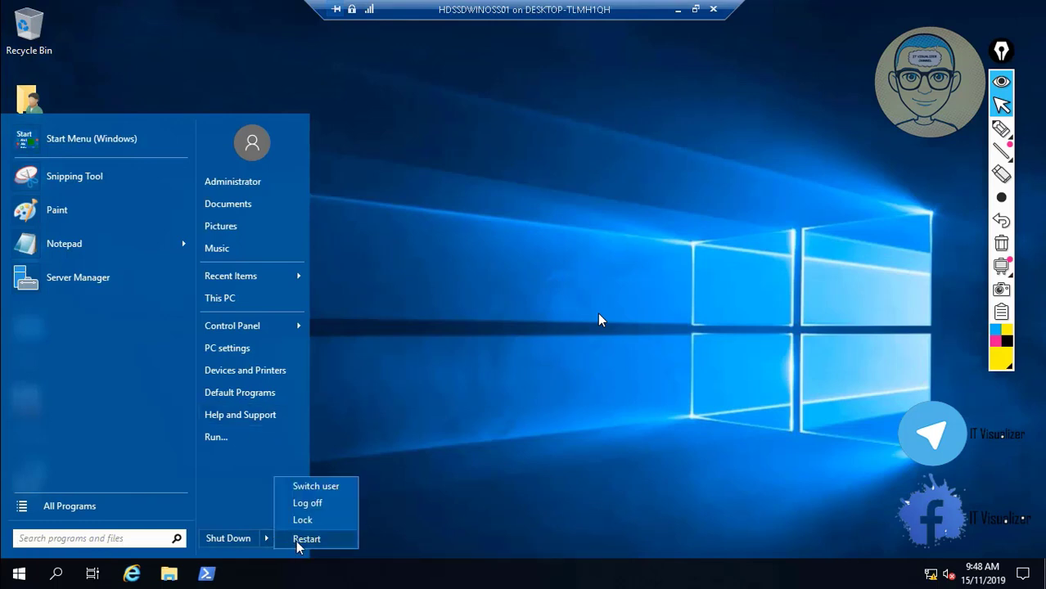
left_click(298, 543)
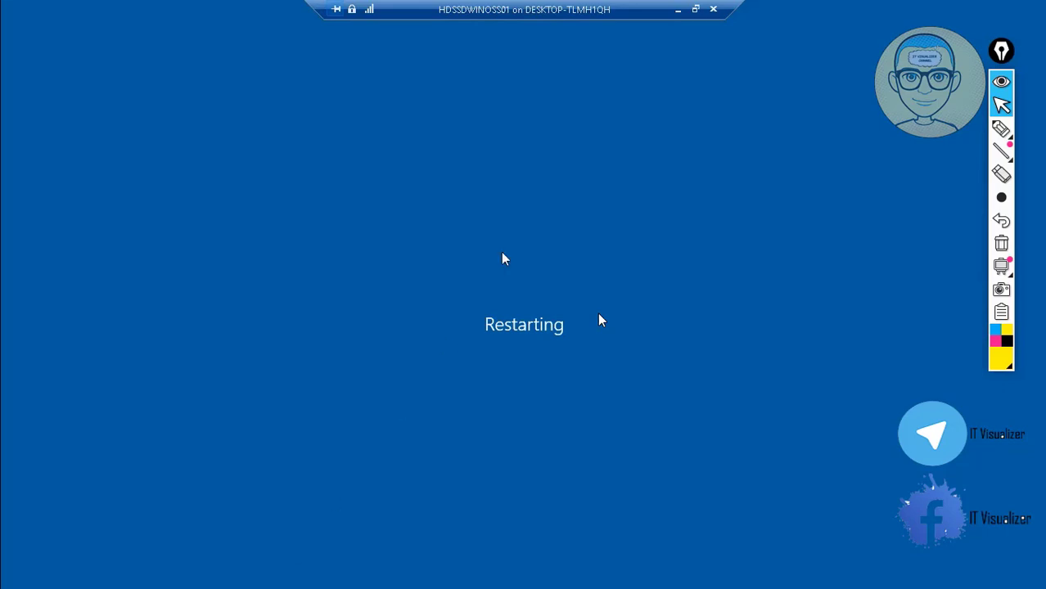
- Put the VM connection into full screen mode and acknowledge the legal notice
left_click(679, 9)
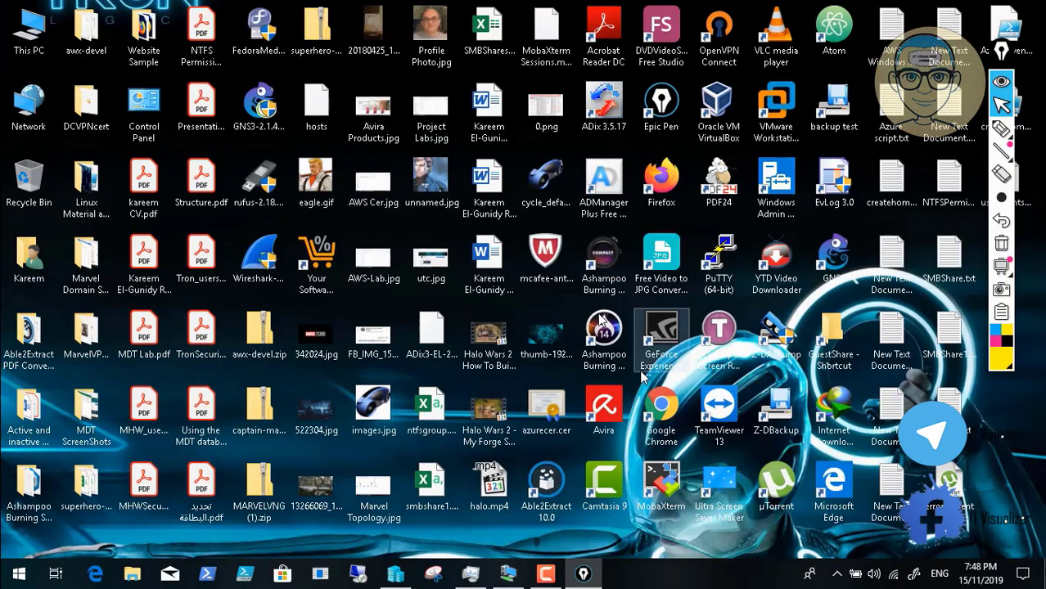
left_click(546, 575)
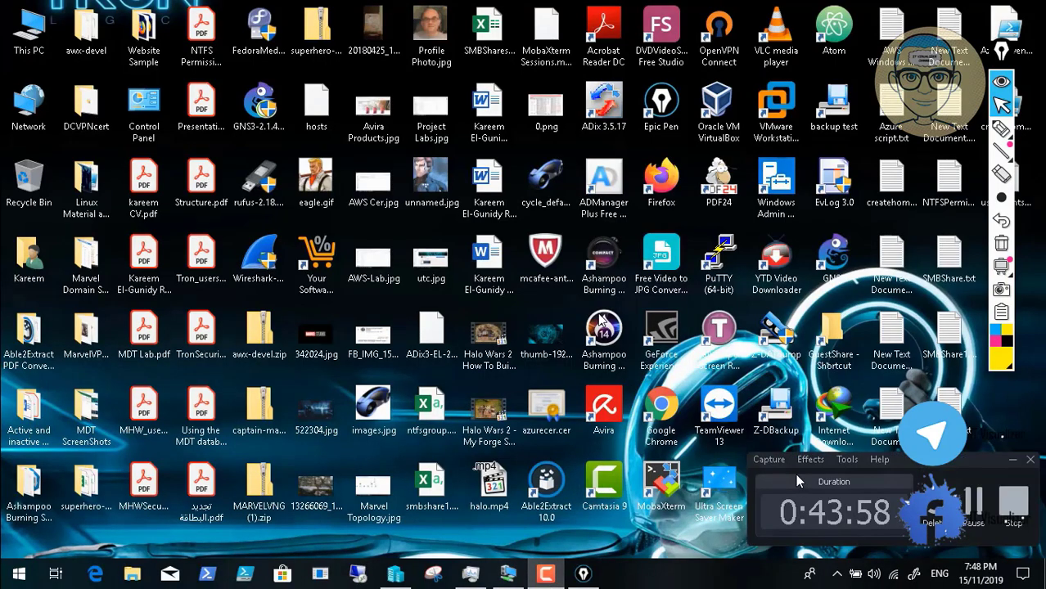
left_click(972, 500)
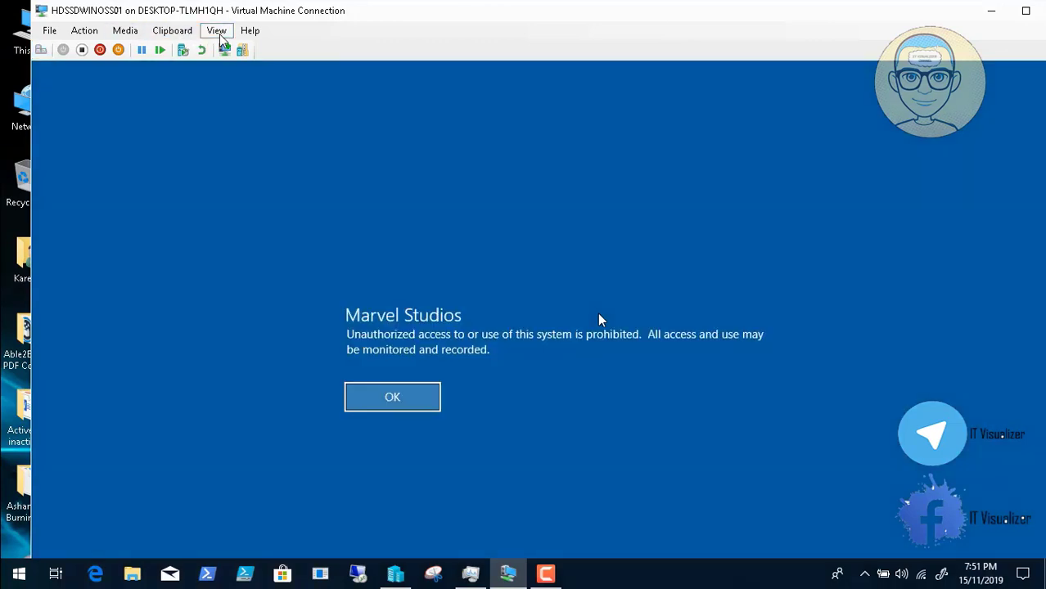
left_click(217, 33)
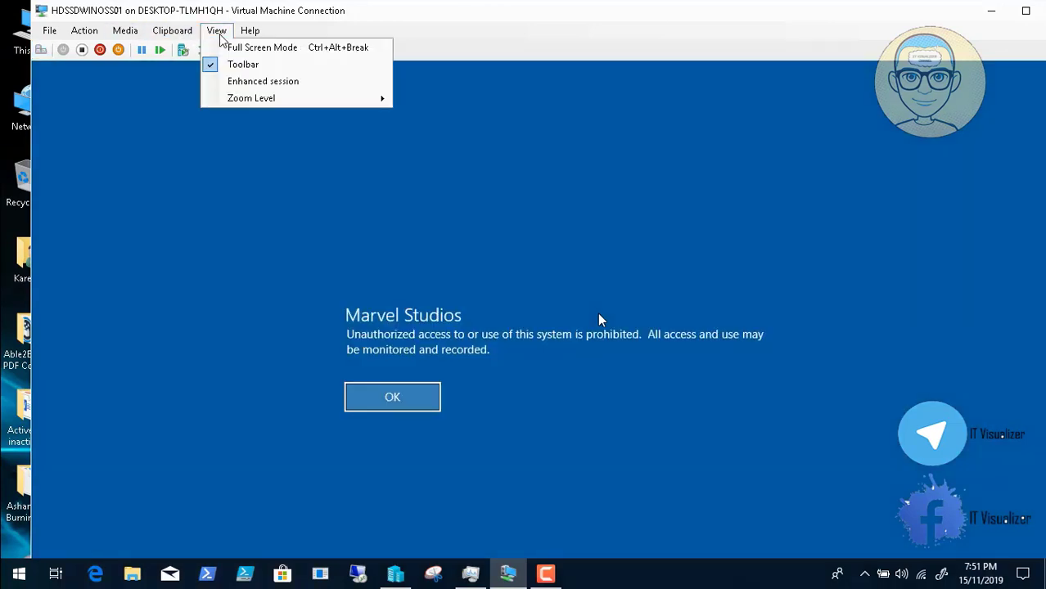
left_click(237, 47)
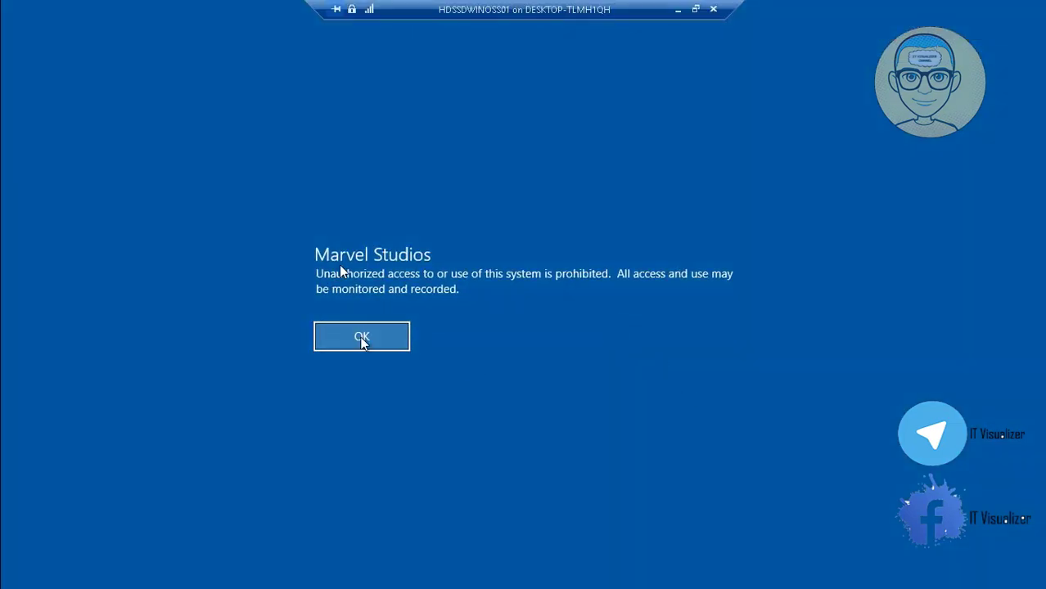
left_click(361, 341)
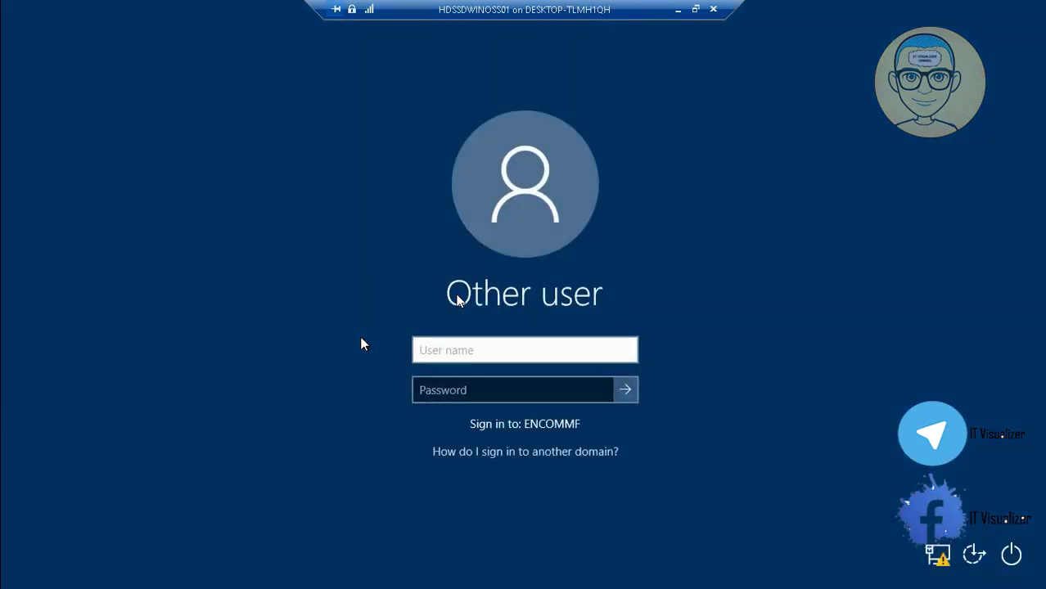
- Sign in with the domain user name and account password
type("kra")
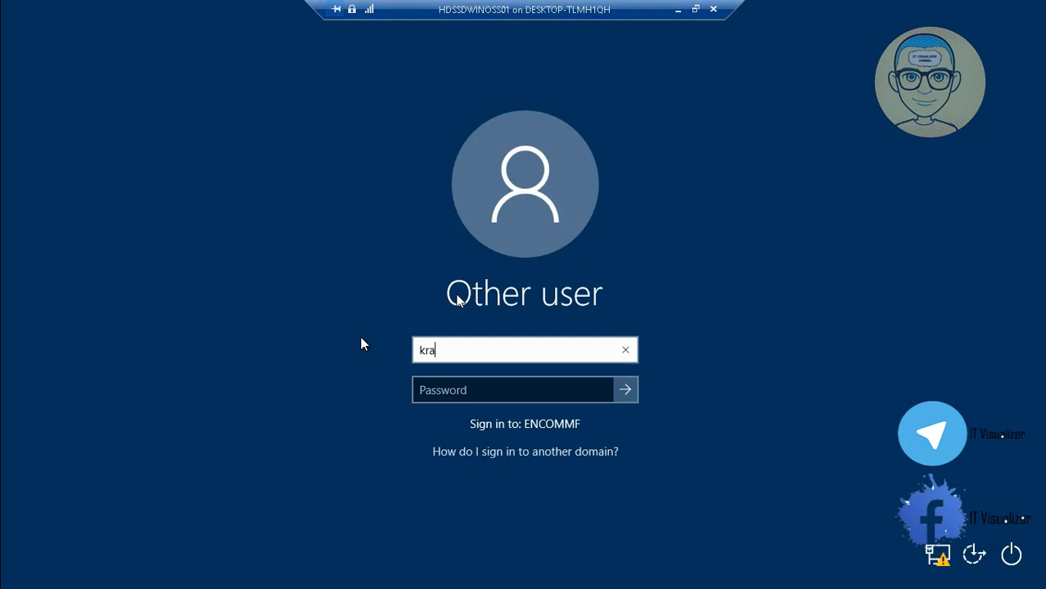
type("ouf1")
key("BackSpace")
key("BackSpace")
key("BackSpace")
key("BackSpace")
type("o")
key("Tab")
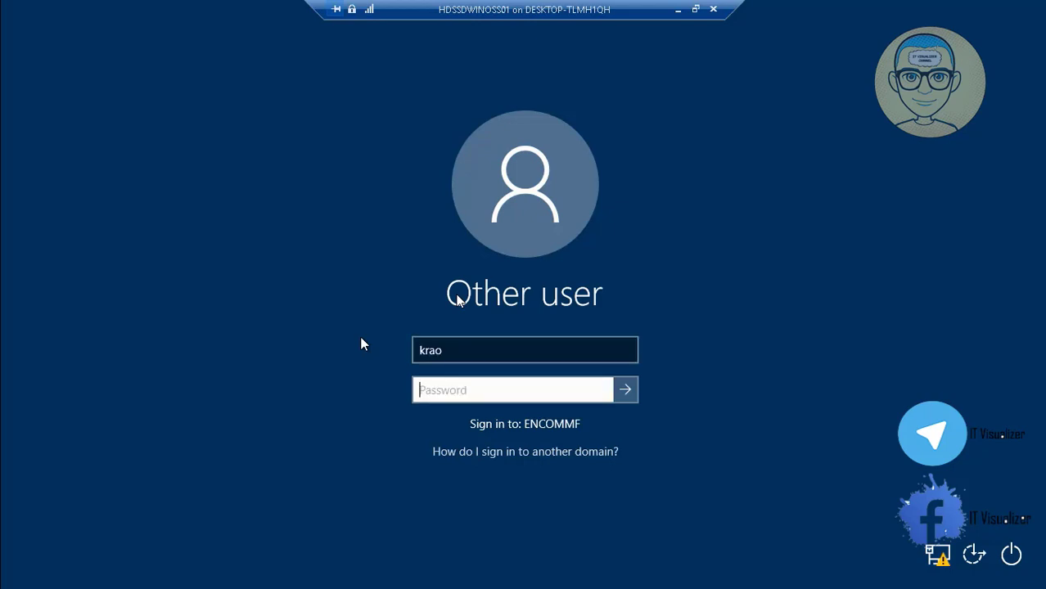
type("••••••••••")
key("Return")
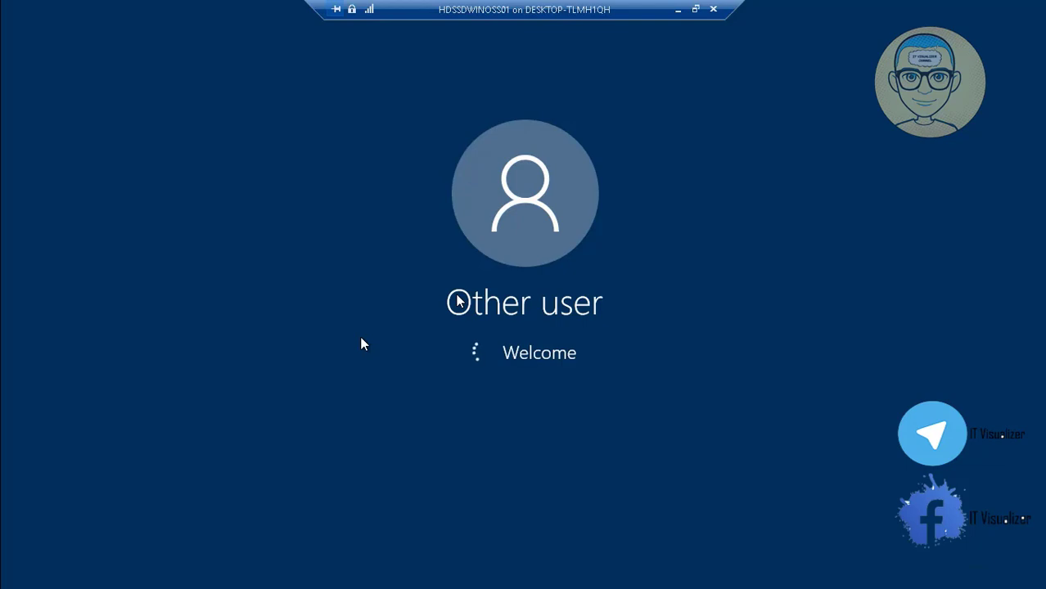
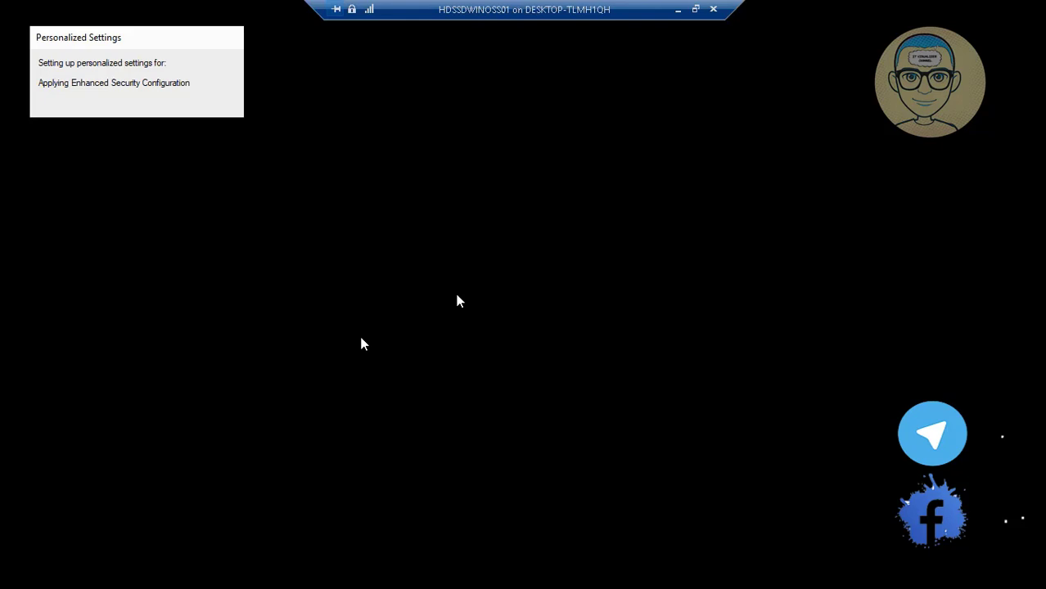
- Finish signing in to the server so File Explorer opens at This PC, showing drives C: and D:
mouse_move(792, 561)
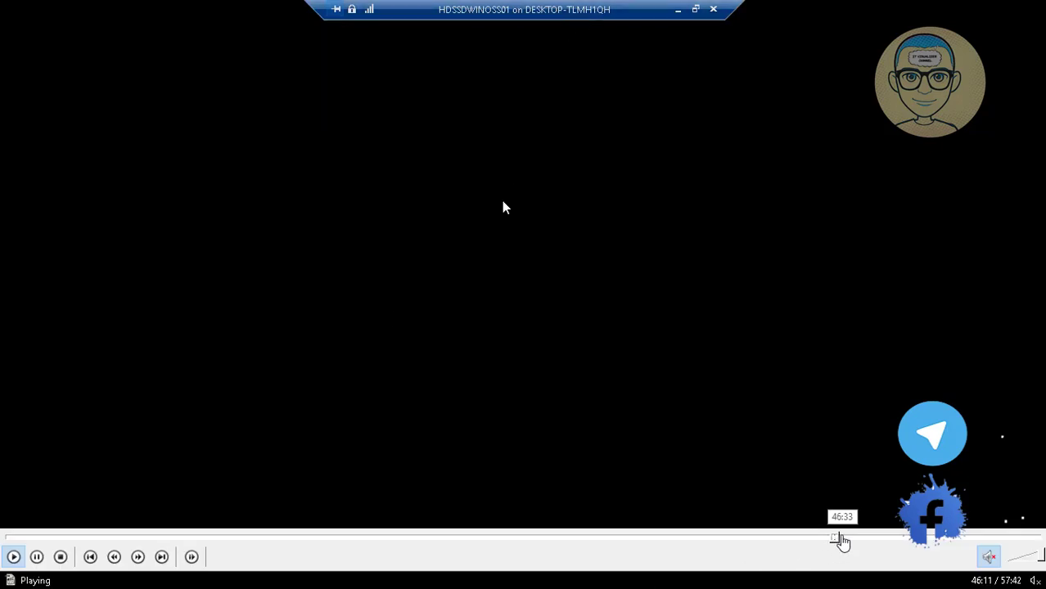
left_click(843, 540)
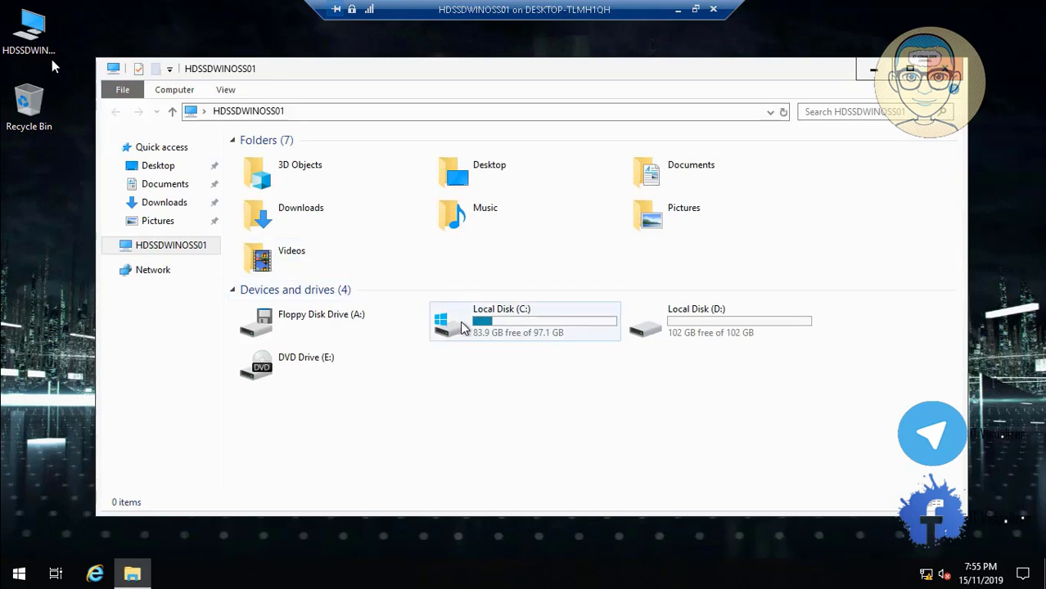
- Browse to C:\Users\Administrator\Desktop in File Explorer
double_click(461, 327)
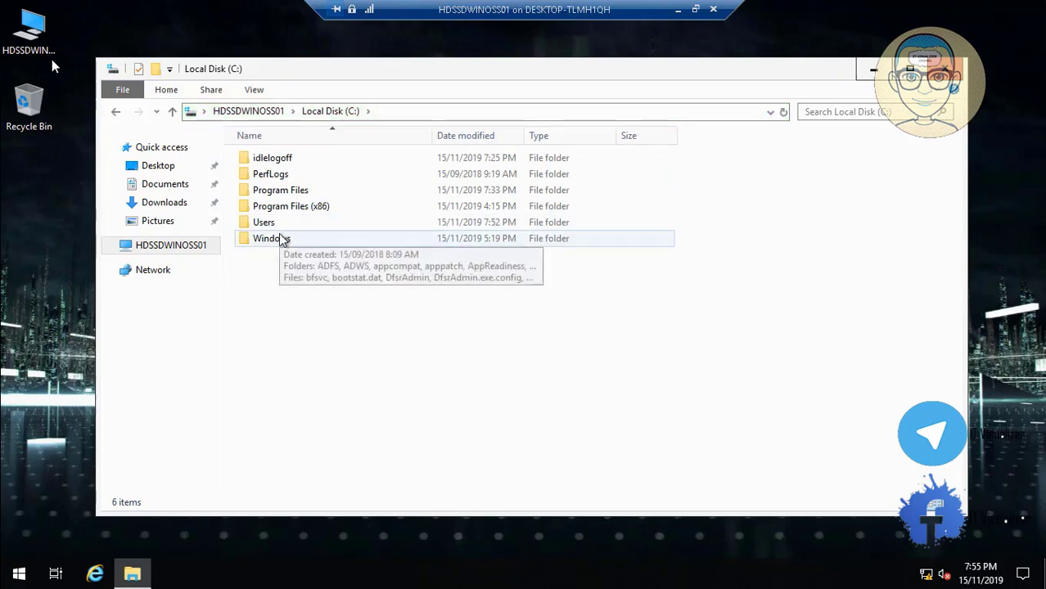
double_click(274, 226)
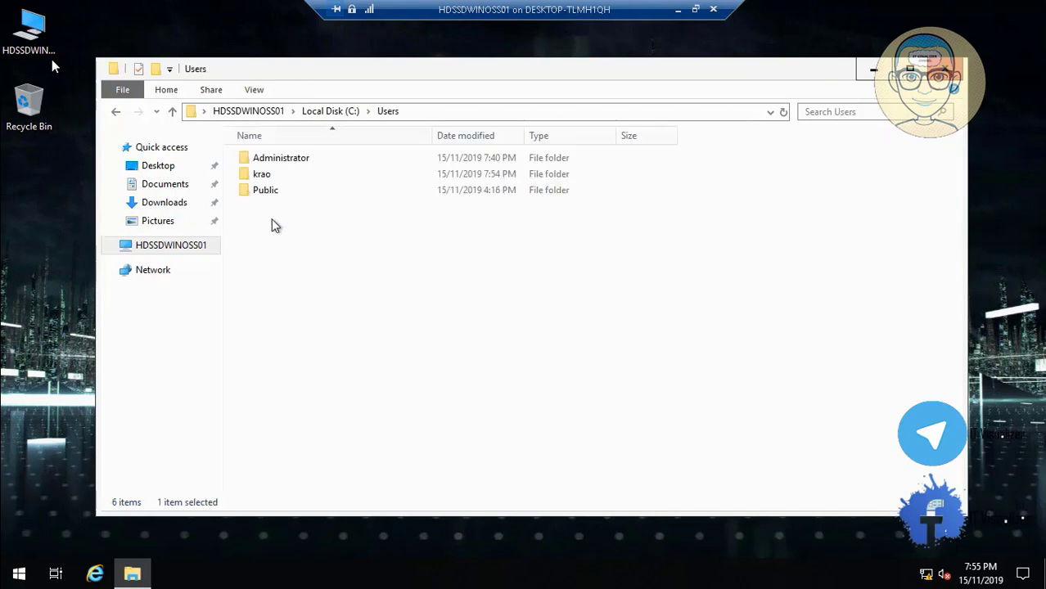
left_click(262, 175)
double_click(281, 163)
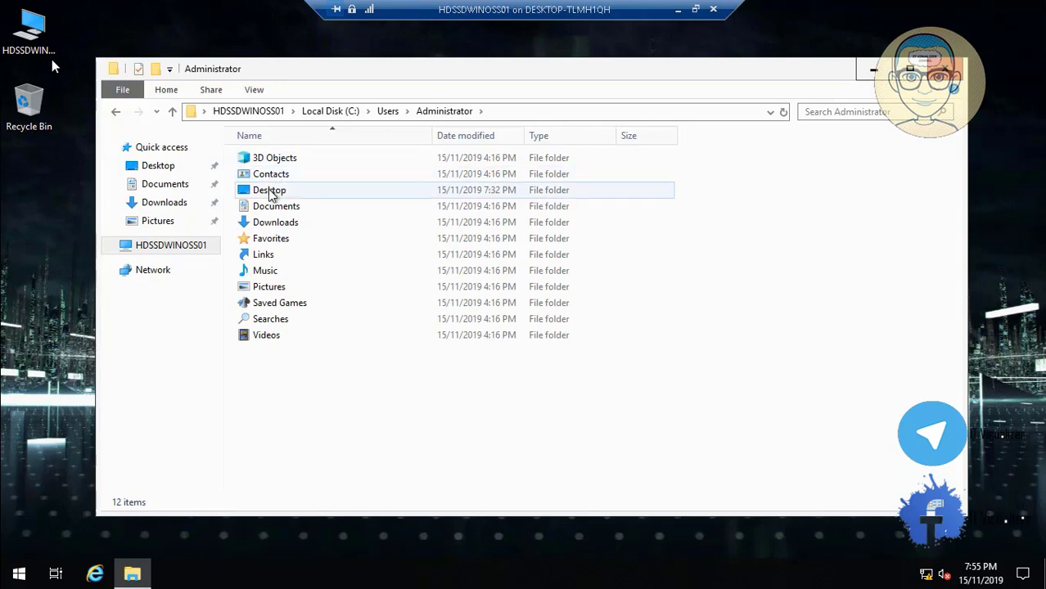
double_click(273, 195)
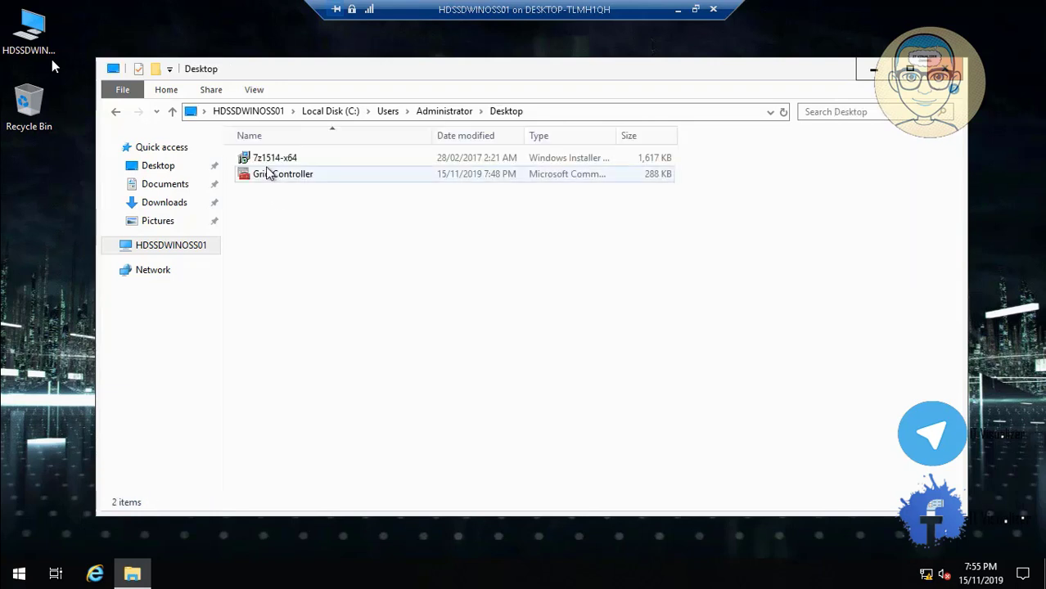
- Copy the Grid Controller console file and minimize File Explorer
left_click(267, 175)
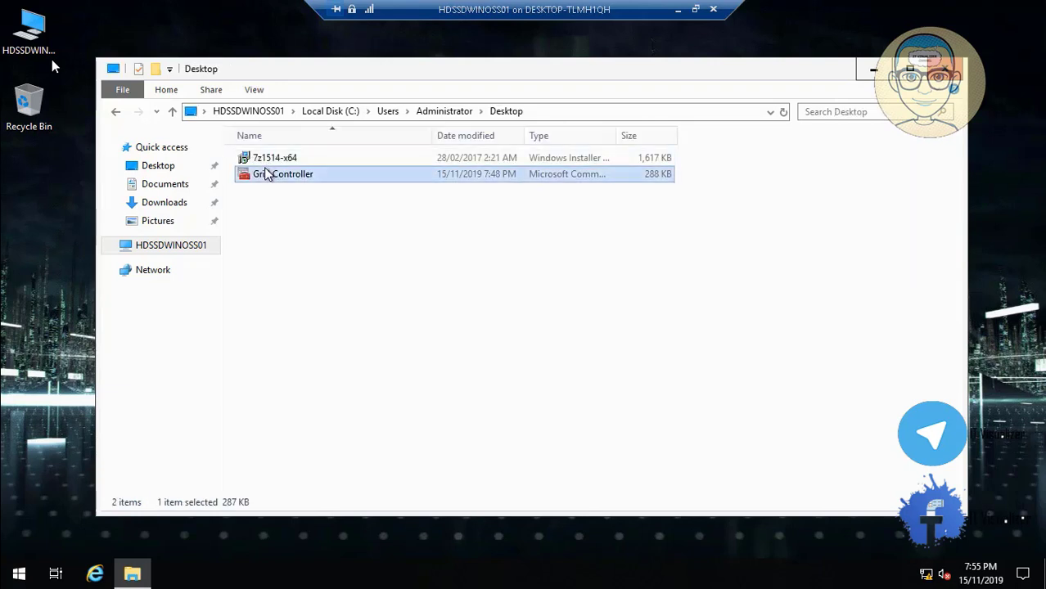
right_click(265, 170)
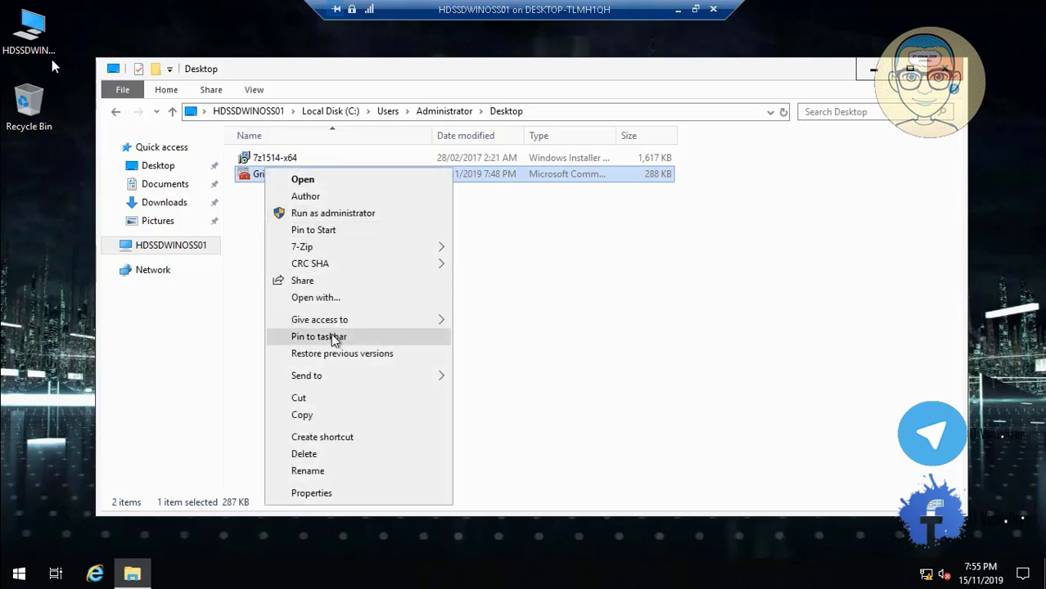
left_click(338, 415)
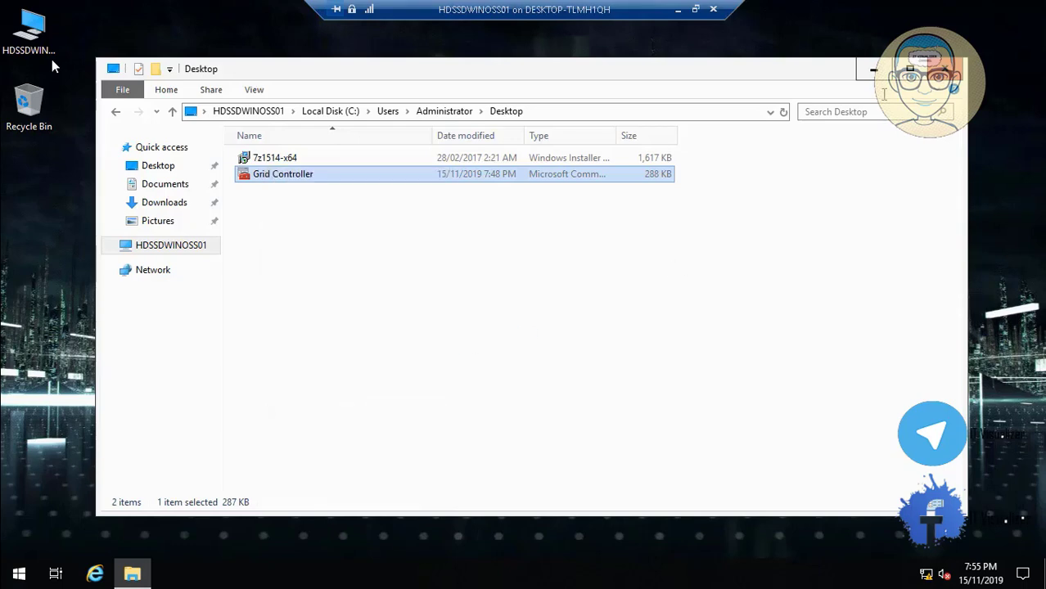
left_click(874, 69)
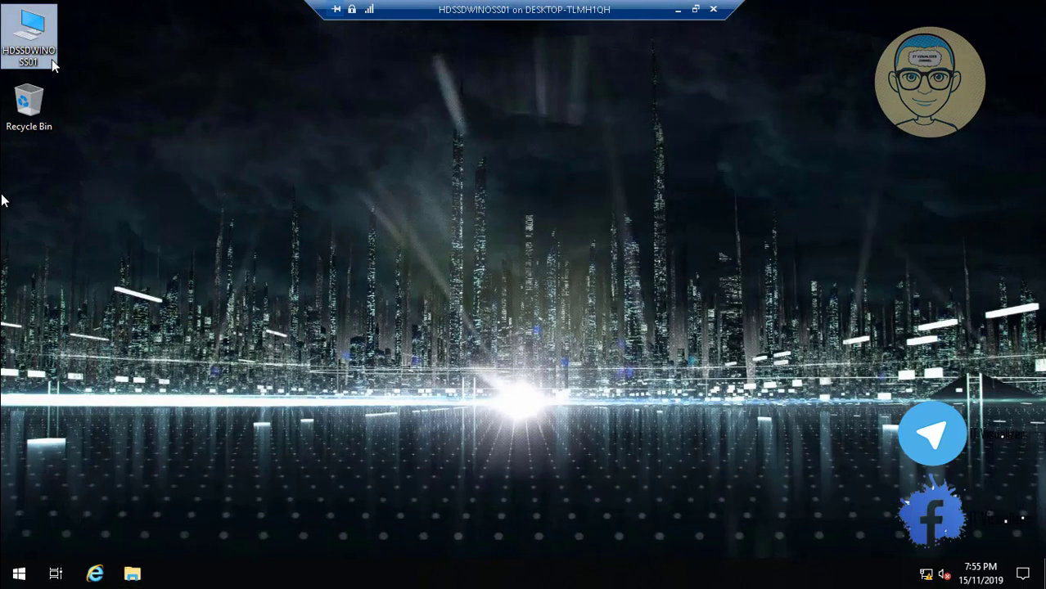
- Paste Grid Controller onto the server desktop, then cancel the Run prompt
right_click(87, 173)
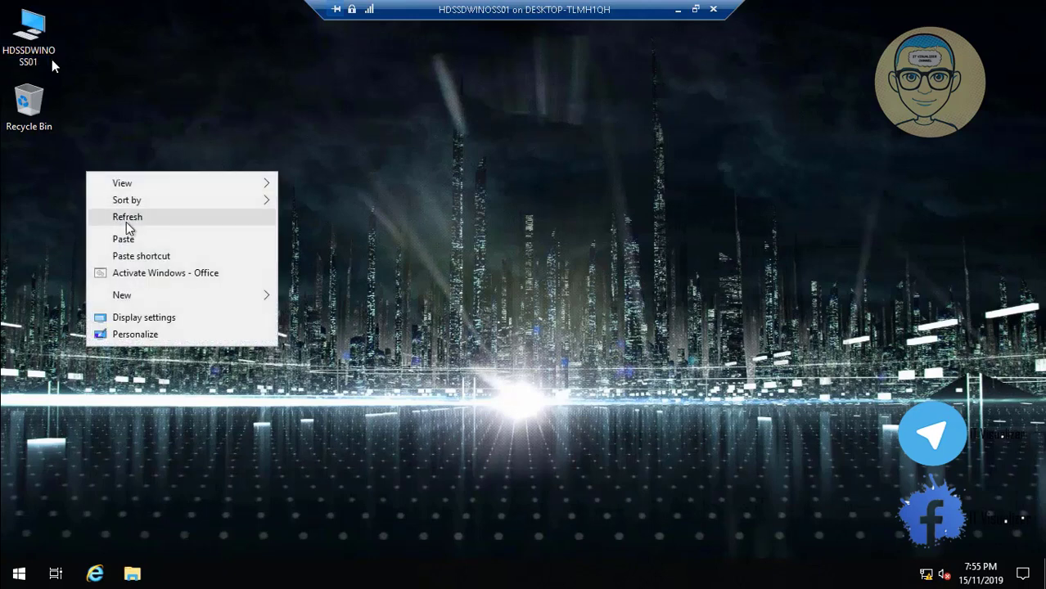
left_click(133, 240)
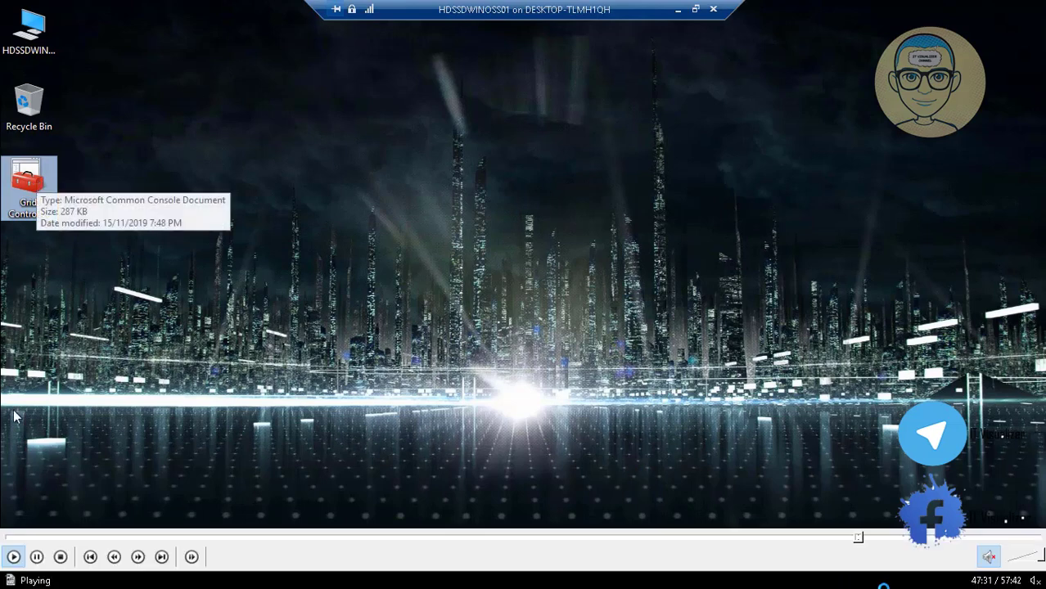
mouse_move(888, 573)
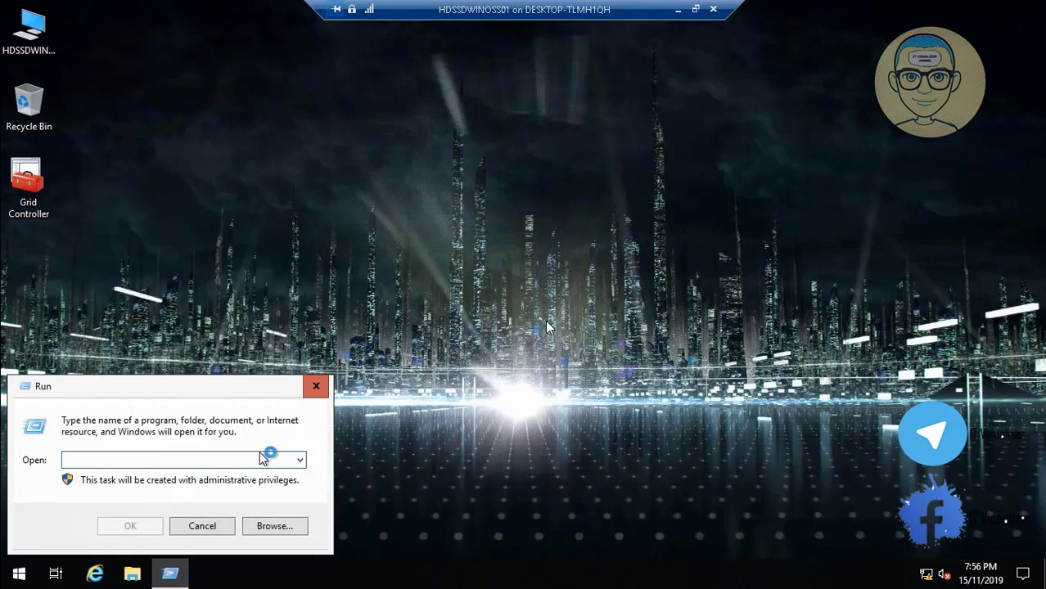
type("\\\\")
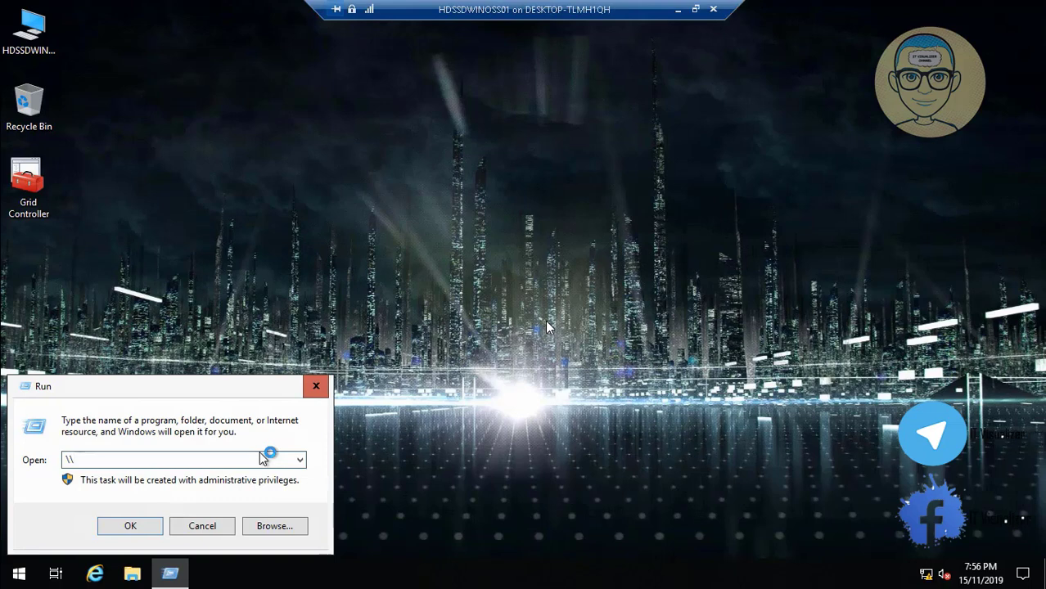
left_click(215, 524)
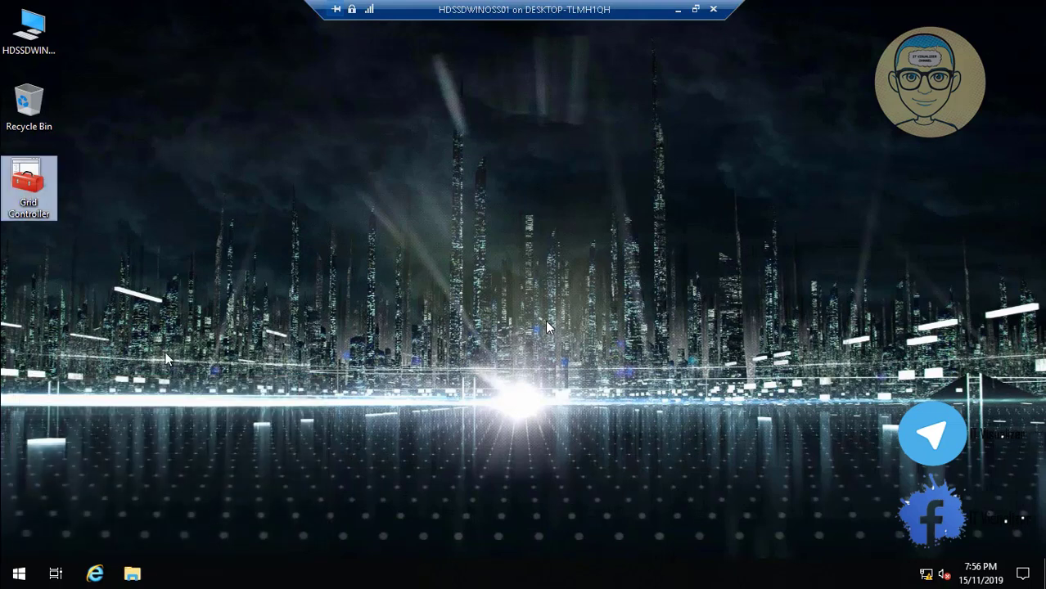
- Open This PC, launch Epic Pen on the host, move its toolbar right, and restore the server session
double_click(44, 30)
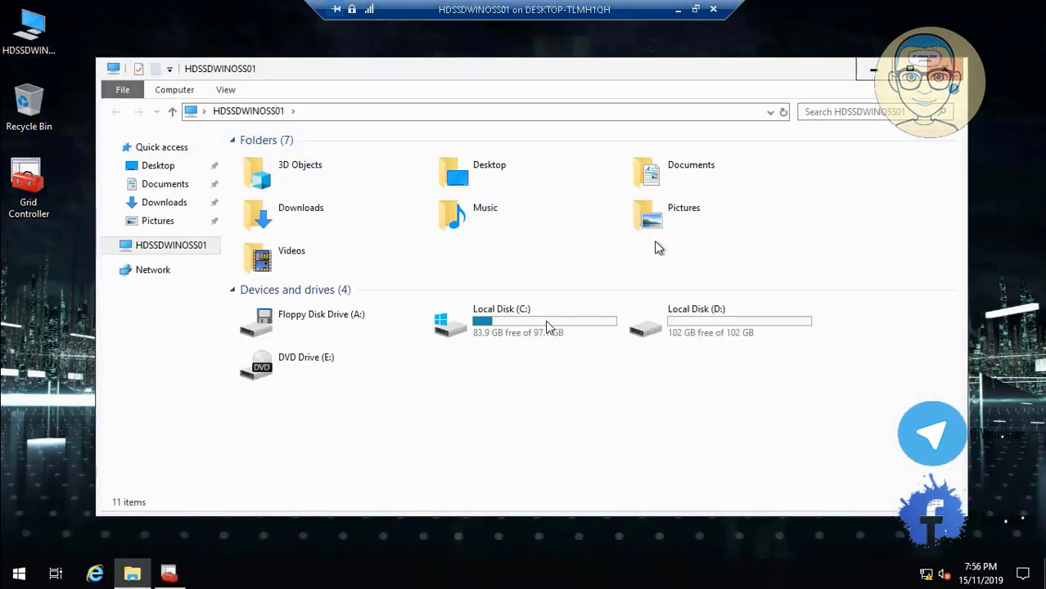
left_click(678, 9)
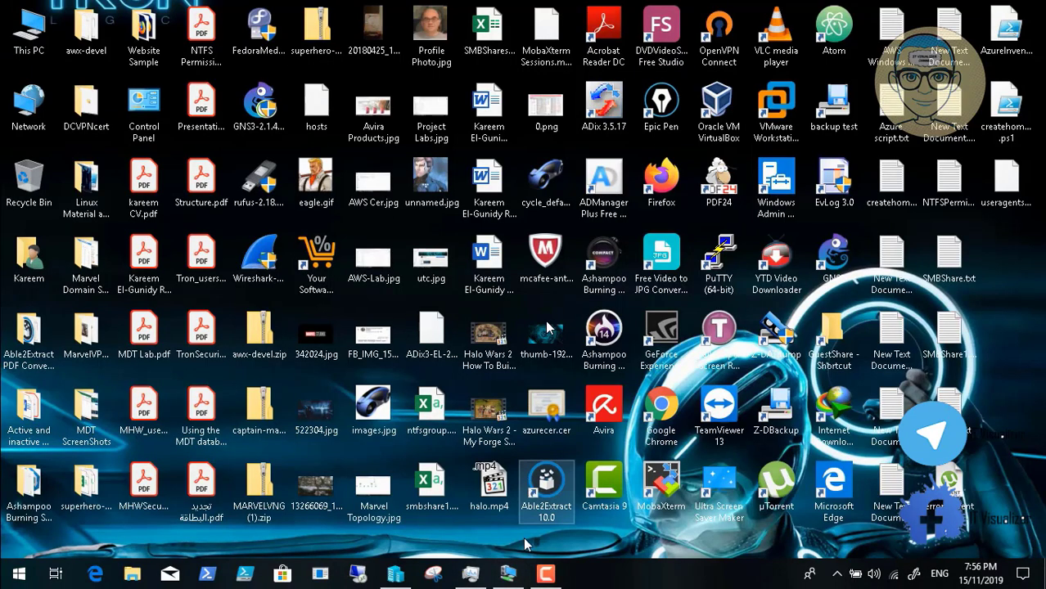
double_click(667, 120)
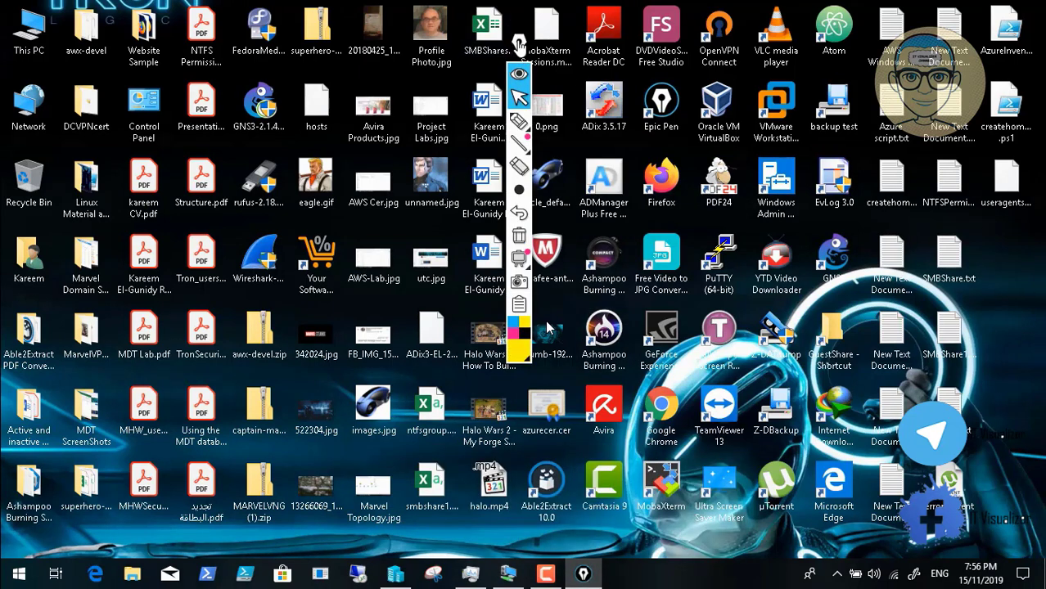
left_click_drag(518, 46, 976, 37)
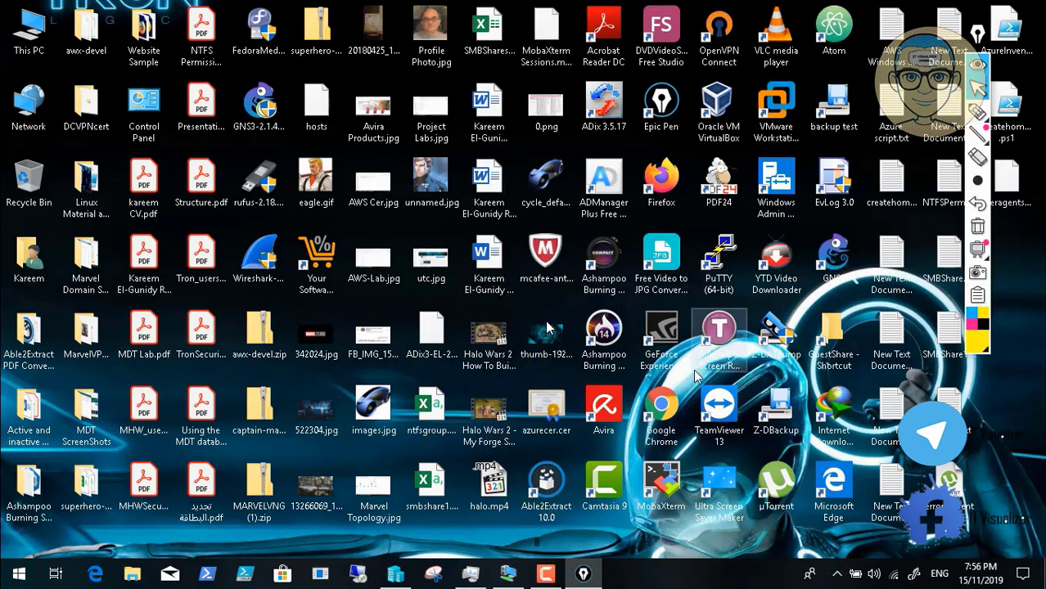
left_click(507, 574)
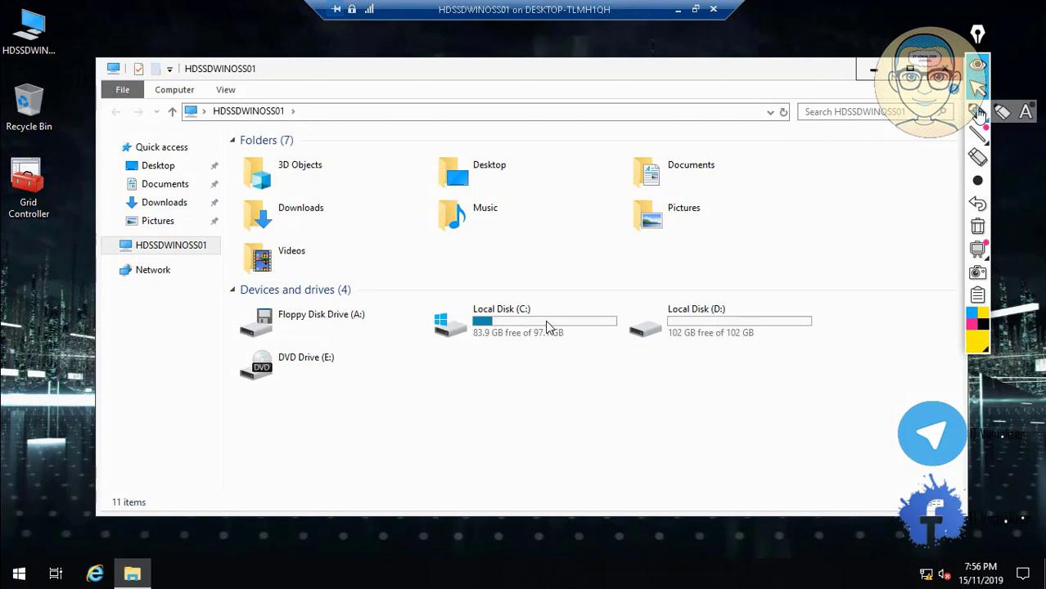
- Toggle Epic Pen's highlighter and arrow tools, then minimize File Explorer and the Grid Controller console
left_click(979, 113)
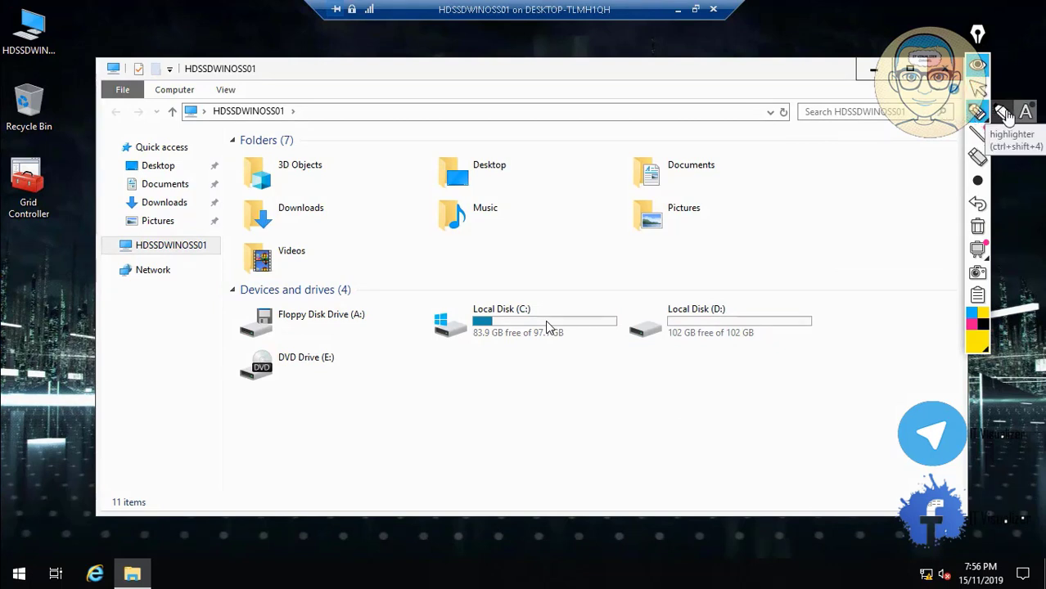
left_click(1003, 115)
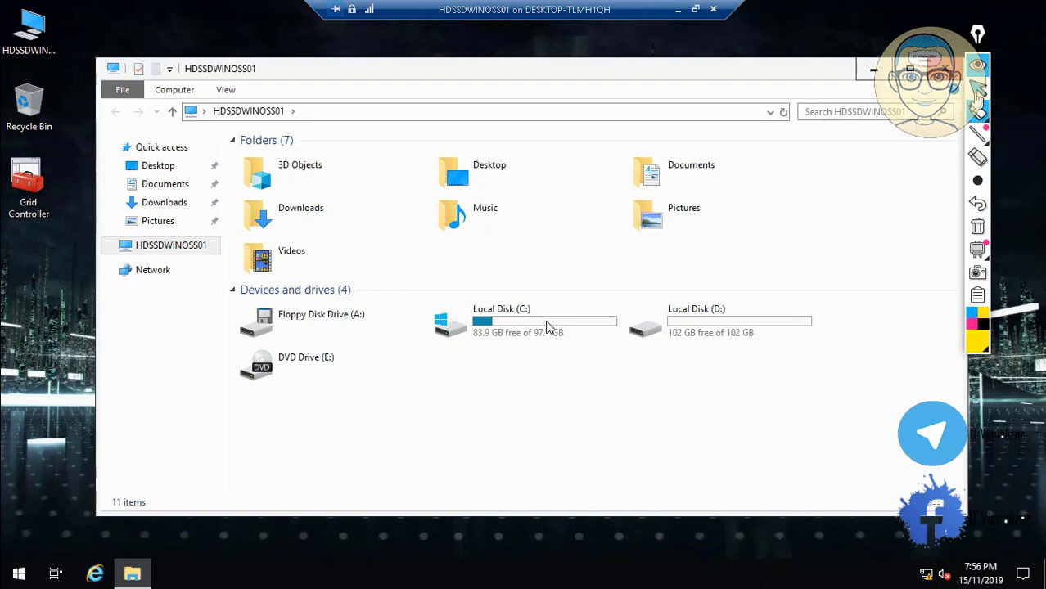
left_click(978, 88)
left_click(45, 32)
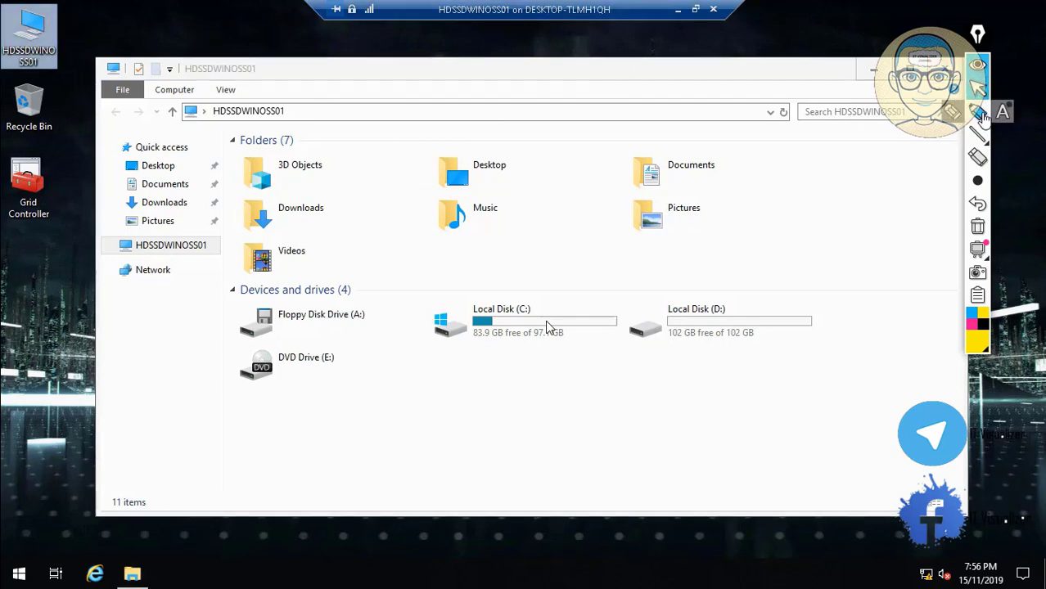
left_click(981, 116)
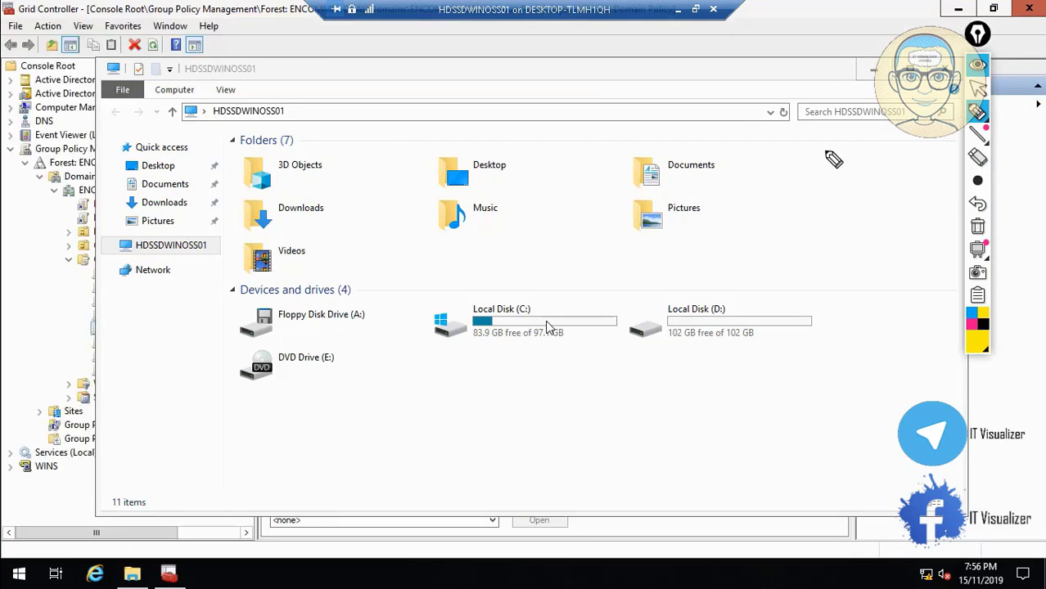
left_click(979, 86)
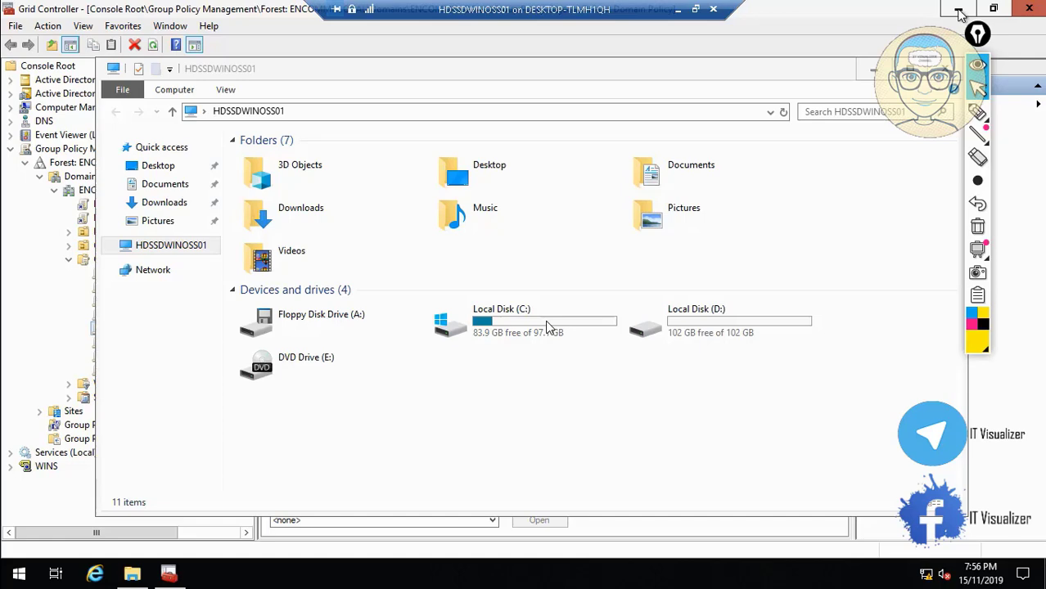
left_click(869, 74)
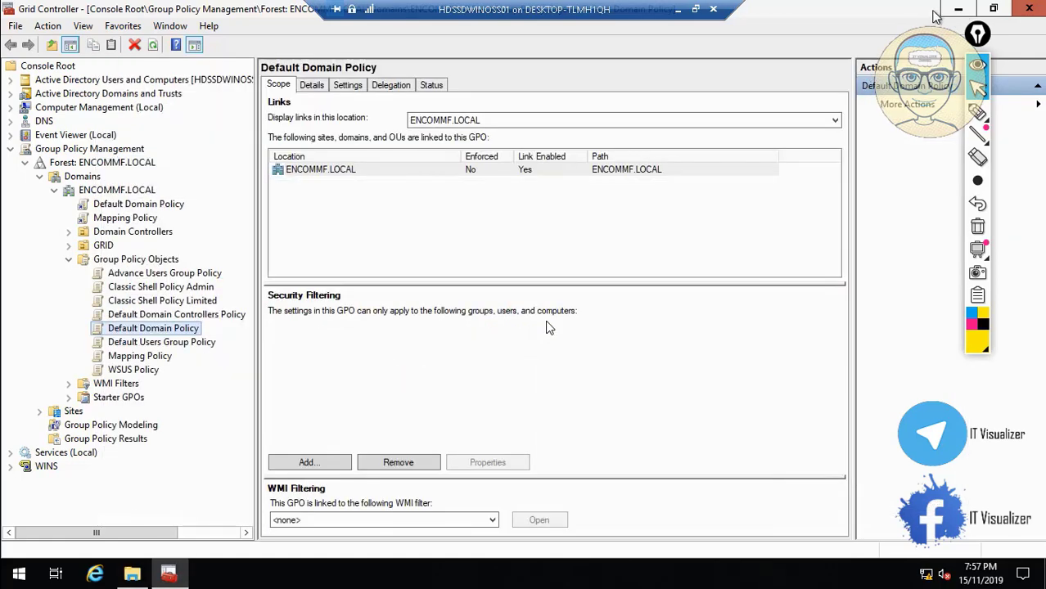
left_click(958, 10)
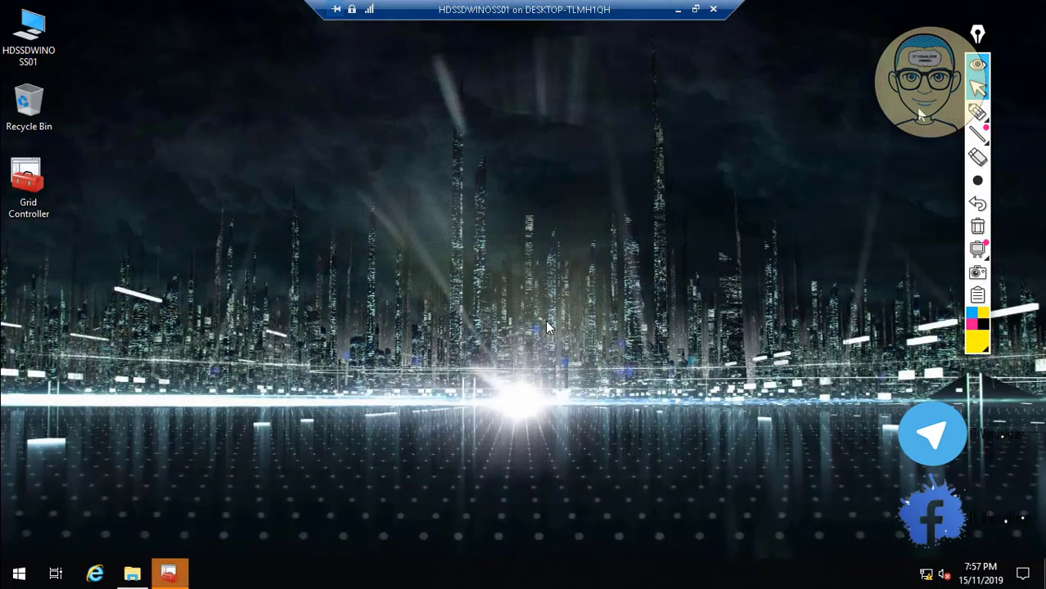
- Circle the HDSSDWINOSS01 desktop icon with the highlighter, then return Epic Pen to mouse mode
mouse_move(979, 116)
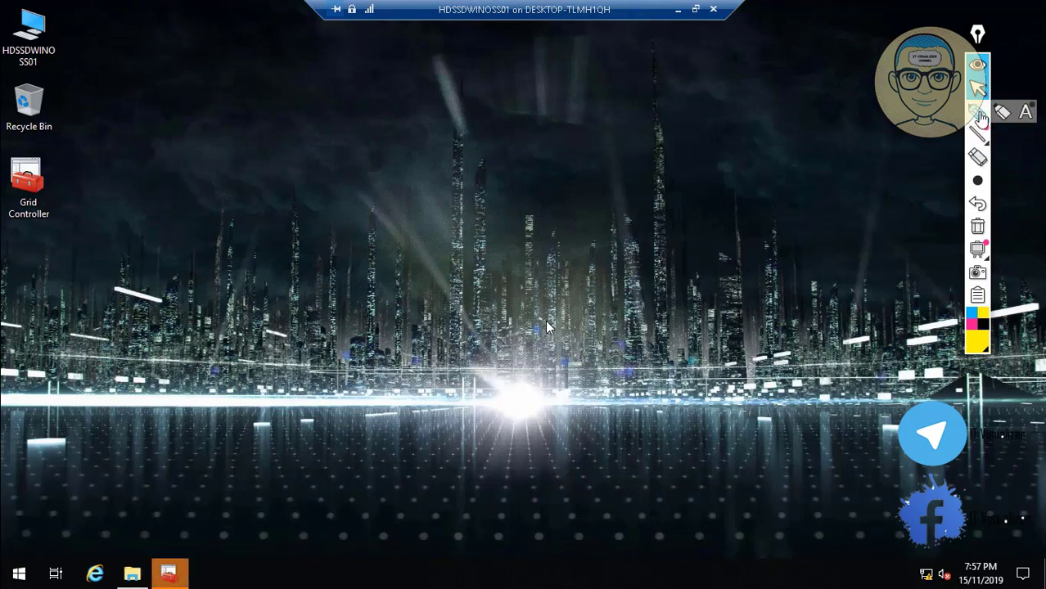
left_click(979, 115)
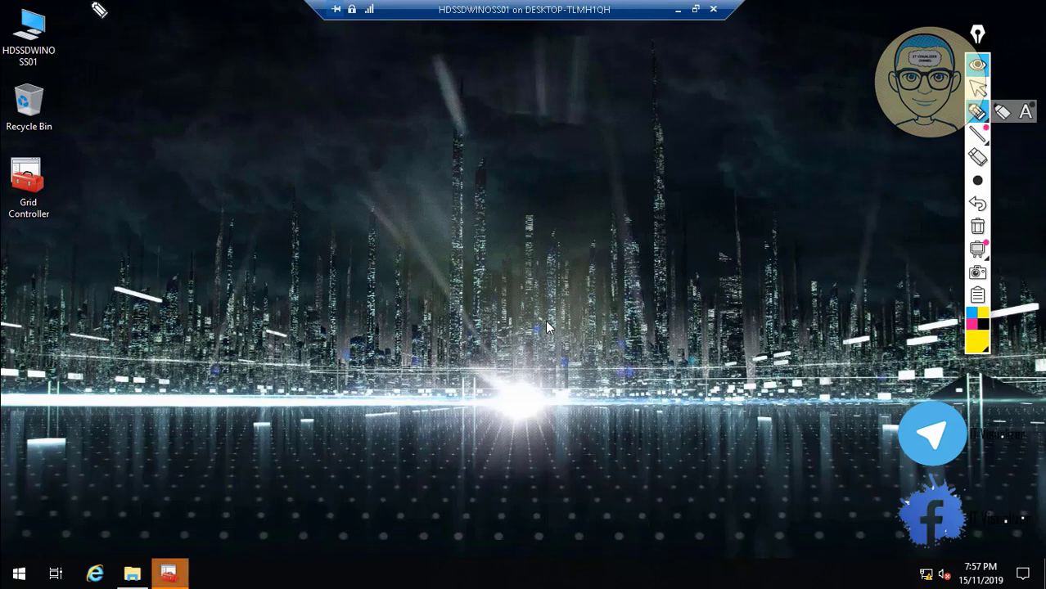
mouse_move(99, 10)
left_mouse_down()
mouse_move(10, 18)
mouse_move(16, 82)
mouse_move(90, 79)
mouse_move(100, 6)
left_mouse_up()
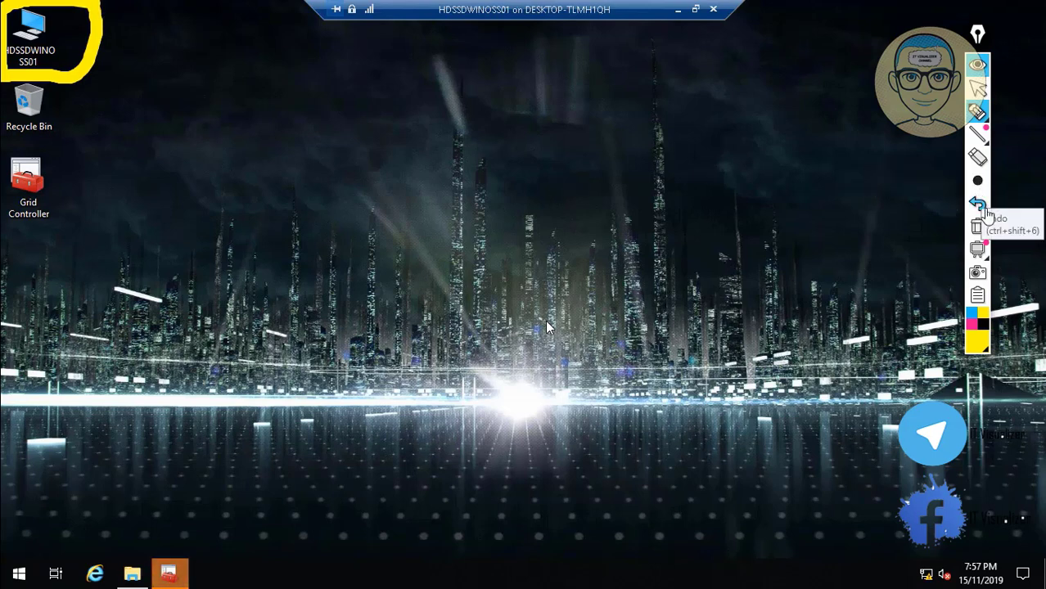
left_click(978, 88)
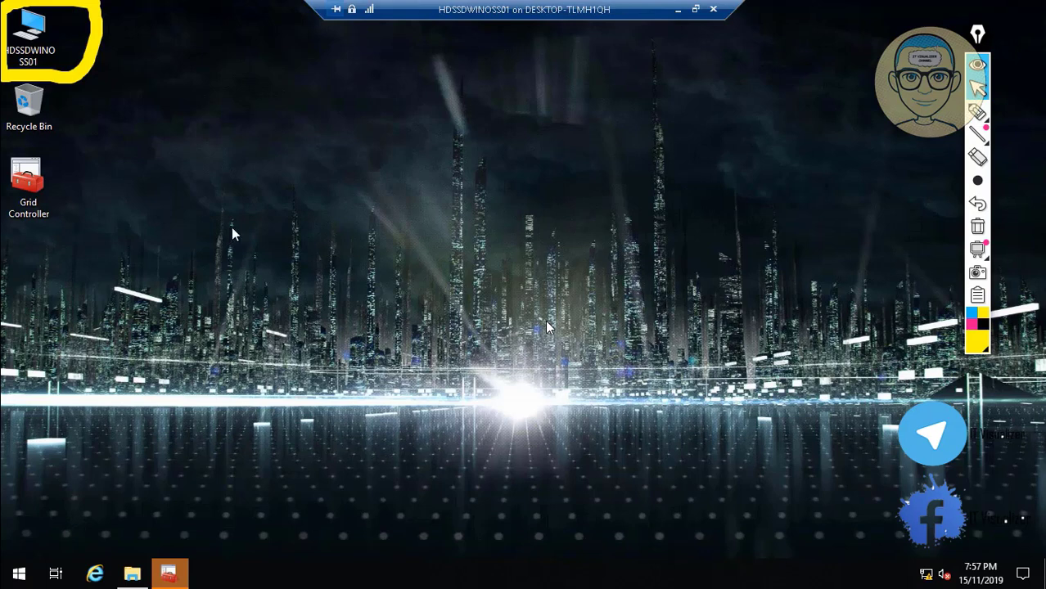
- Open D:\TronLabScripts\DCDomain\Backgrounds in File Explorer
left_click(135, 576)
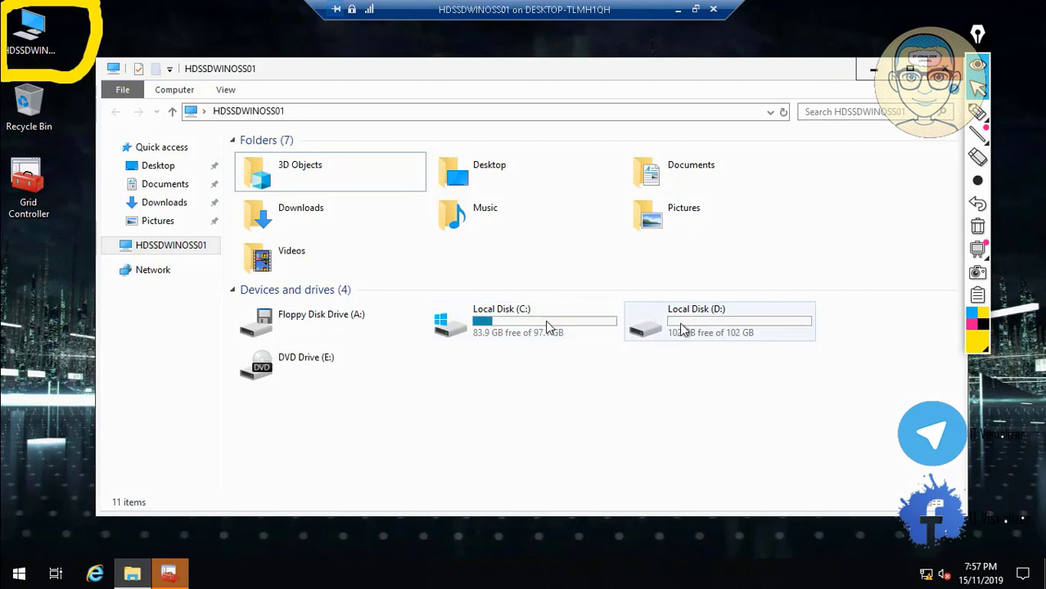
double_click(681, 327)
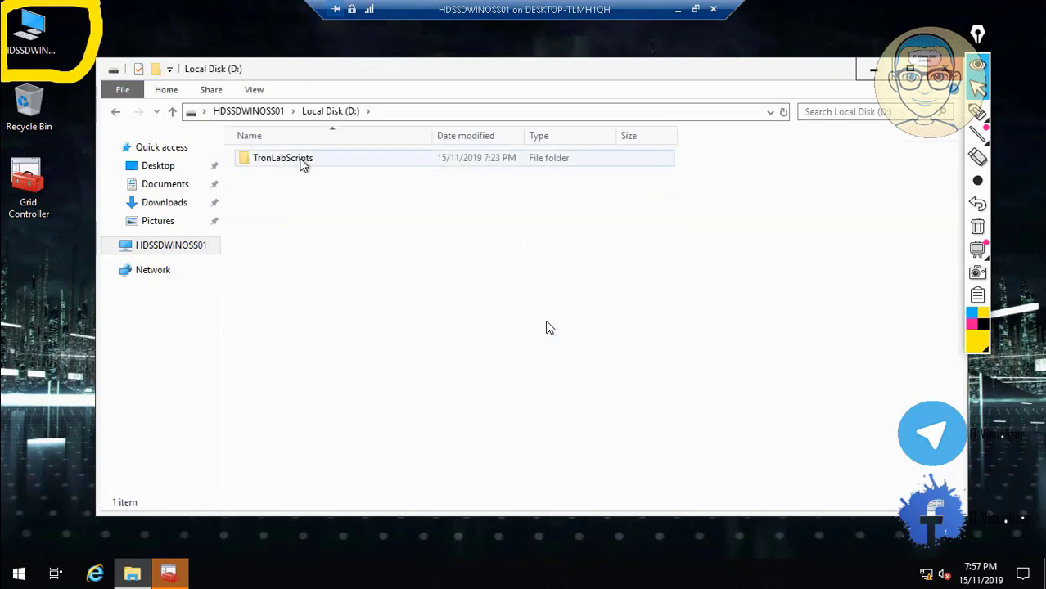
double_click(303, 161)
double_click(286, 164)
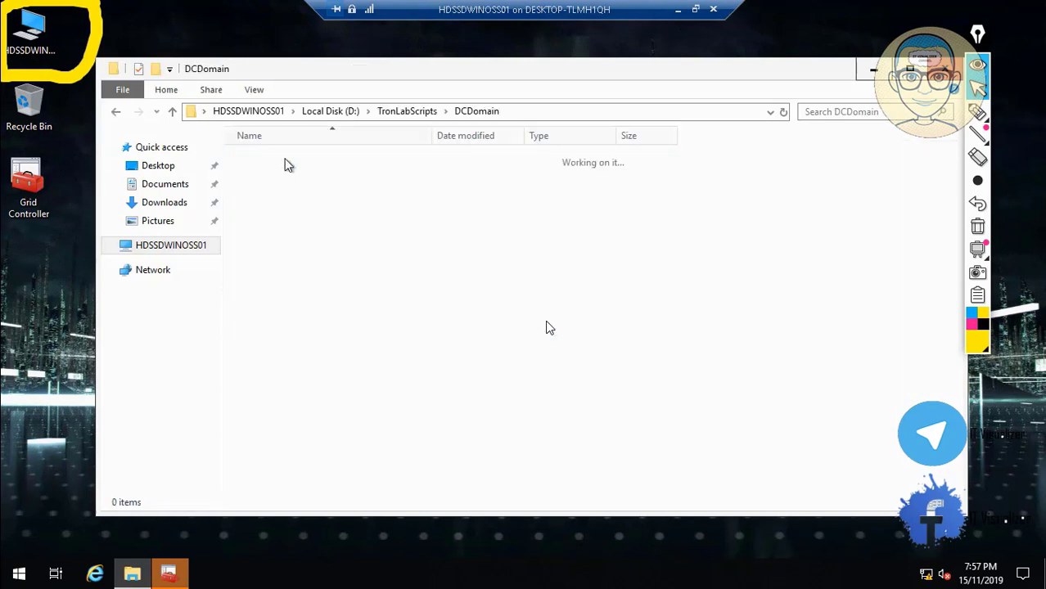
double_click(282, 164)
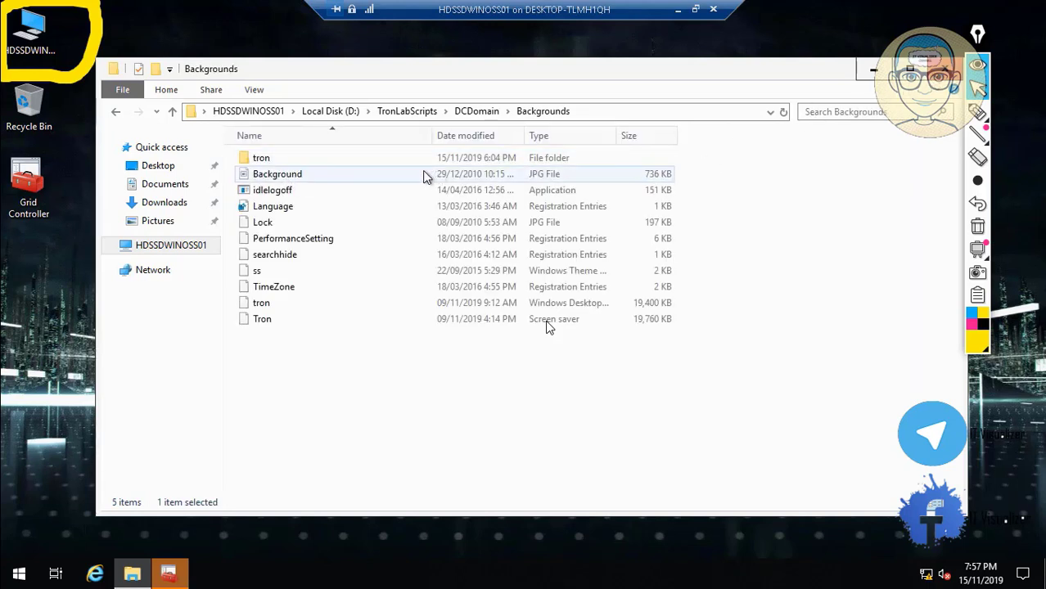
- Point out the Language, PerformanceSetting and searchhide .reg files, then close Explorer and clear the annotation
left_click(294, 210)
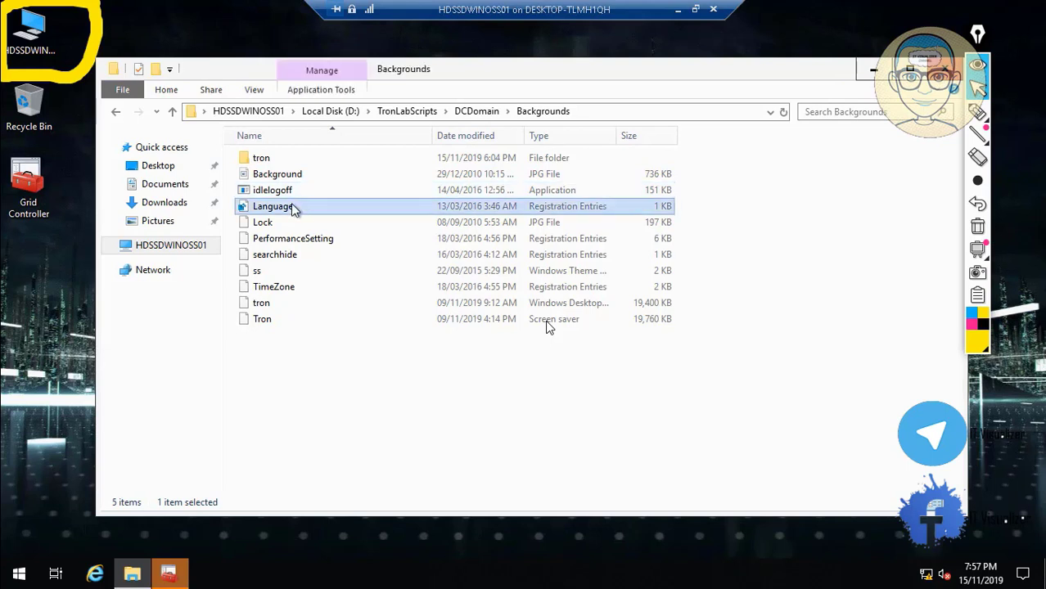
left_click(295, 239)
left_click(295, 256)
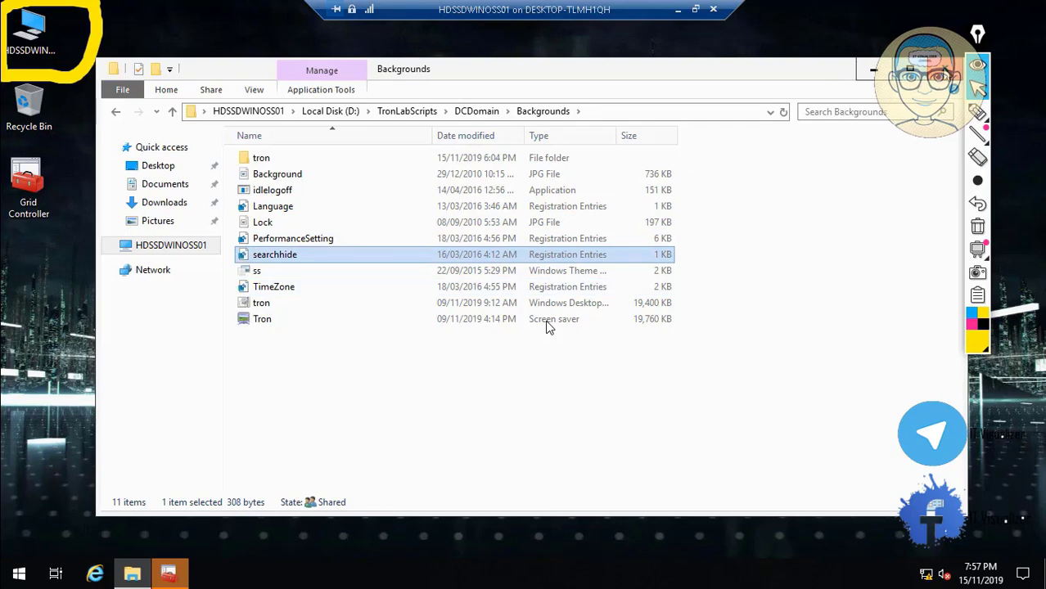
left_click(945, 70)
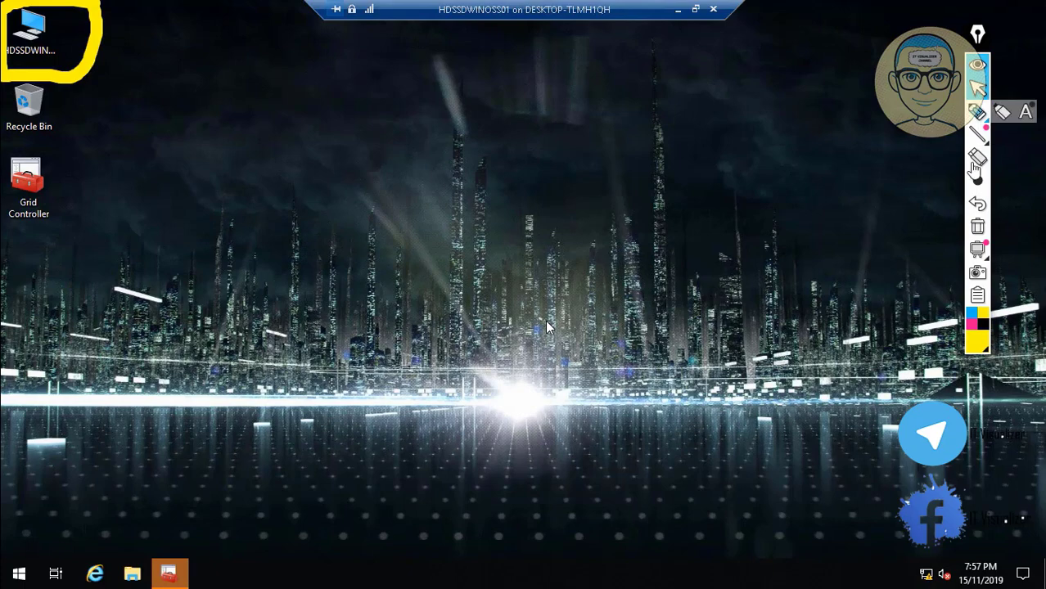
left_click(978, 227)
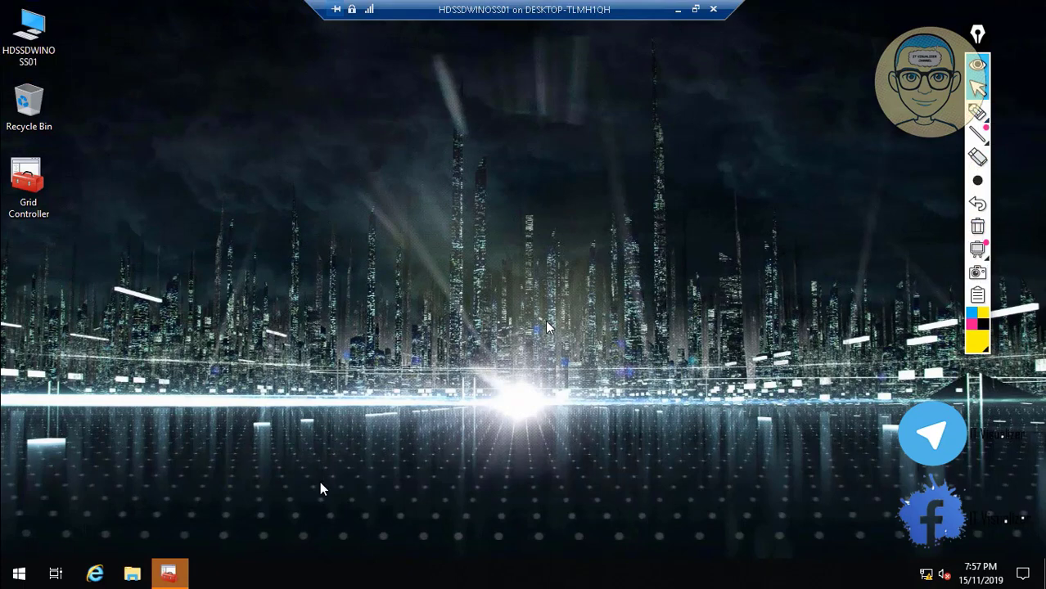
- Open the Default Domain Policy in the Group Policy editor
left_click(168, 574)
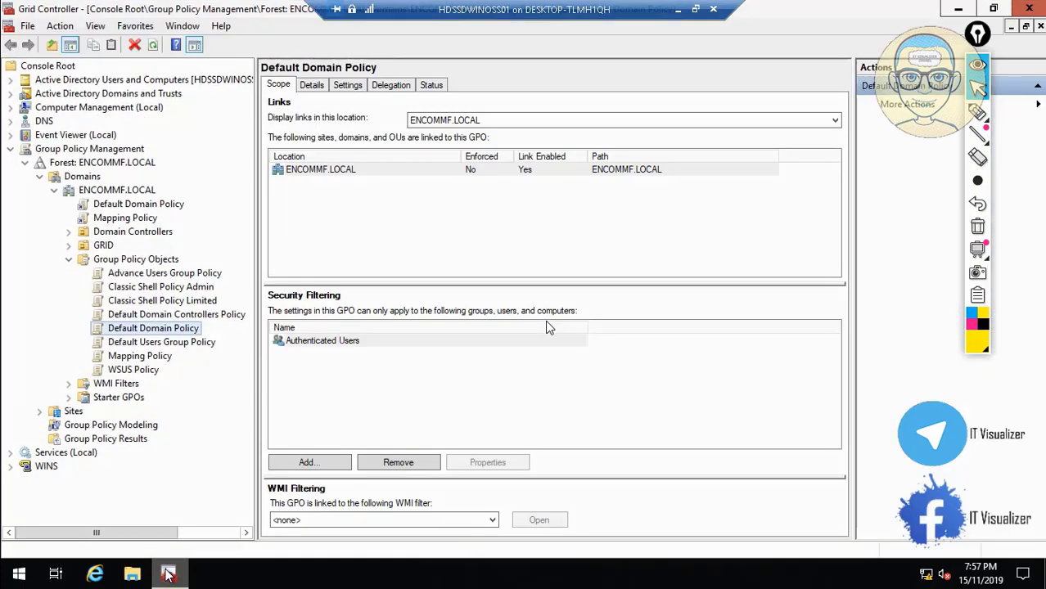
right_click(162, 331)
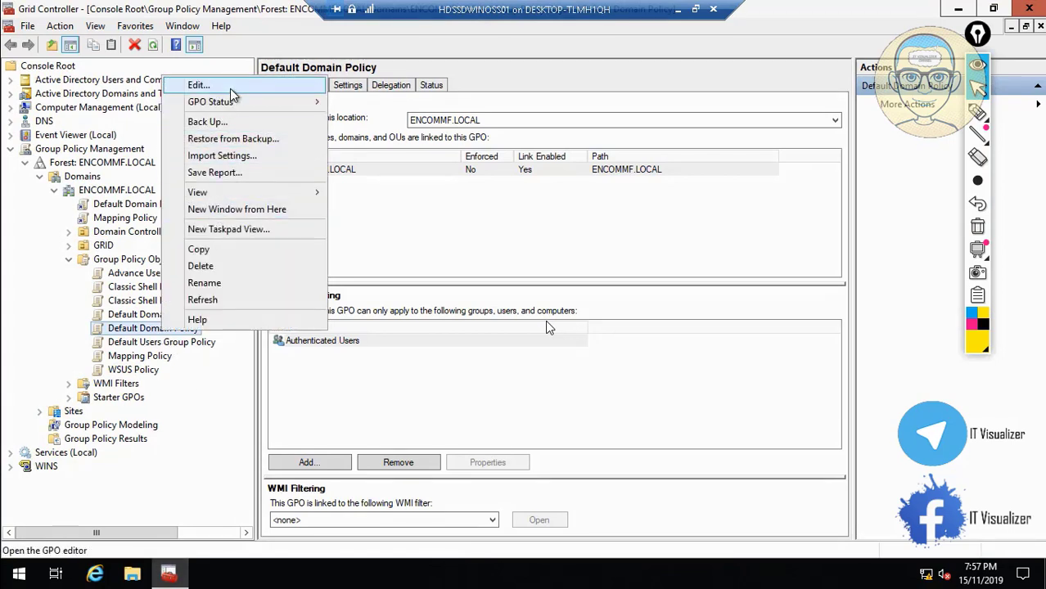
left_click(198, 85)
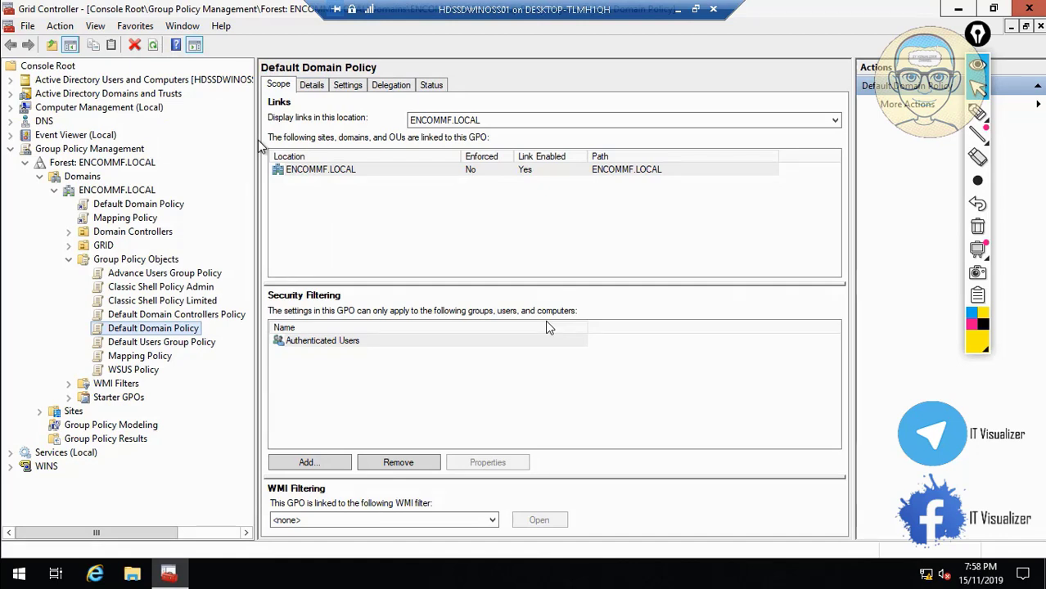
- Open the \\encommf.local\Backgrounds share through the Run box
right_click(19, 575)
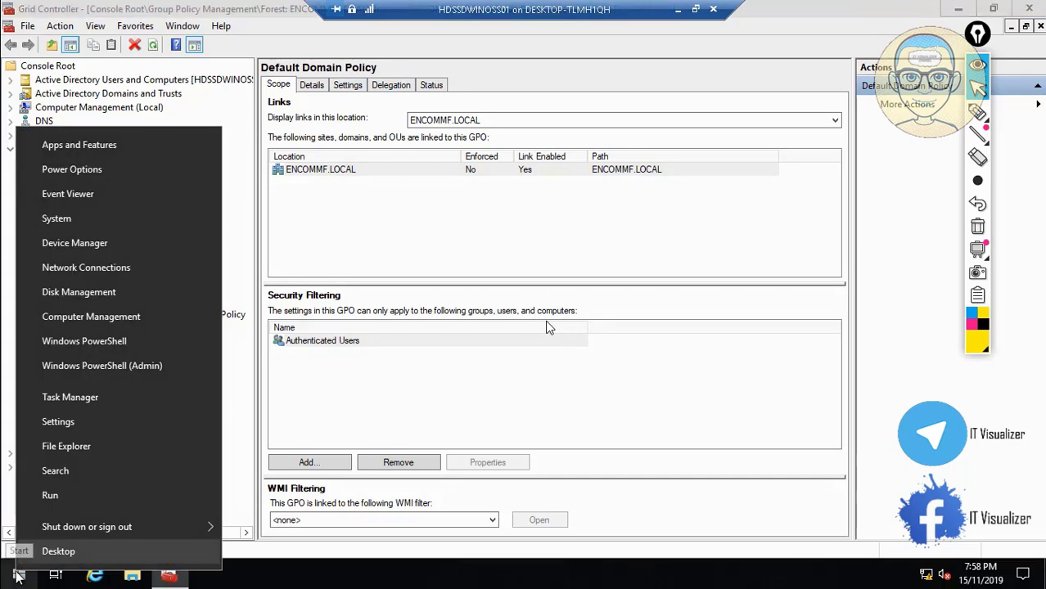
left_click(75, 498)
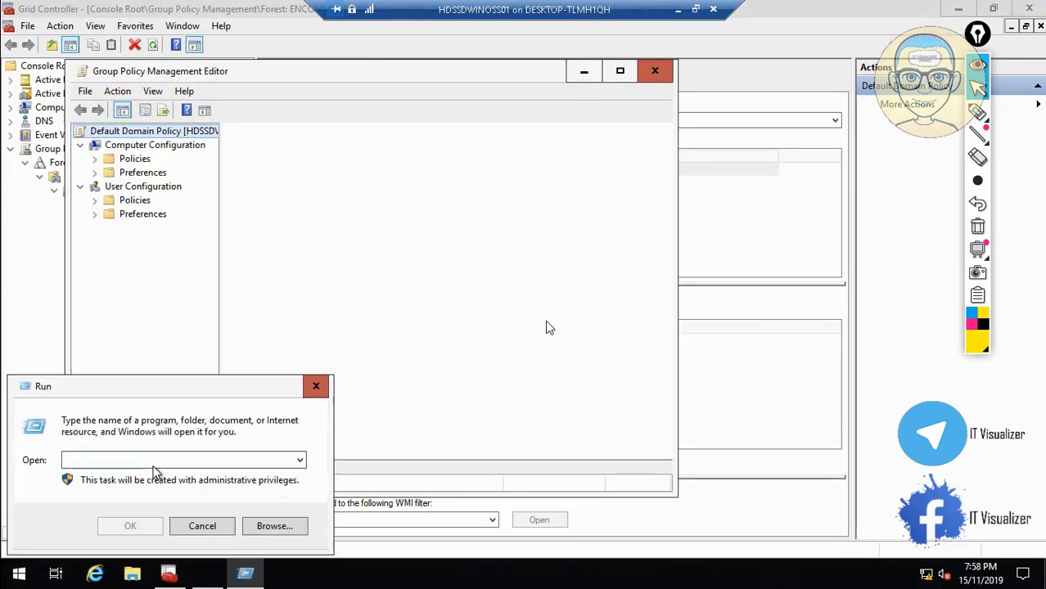
type("\\\\")
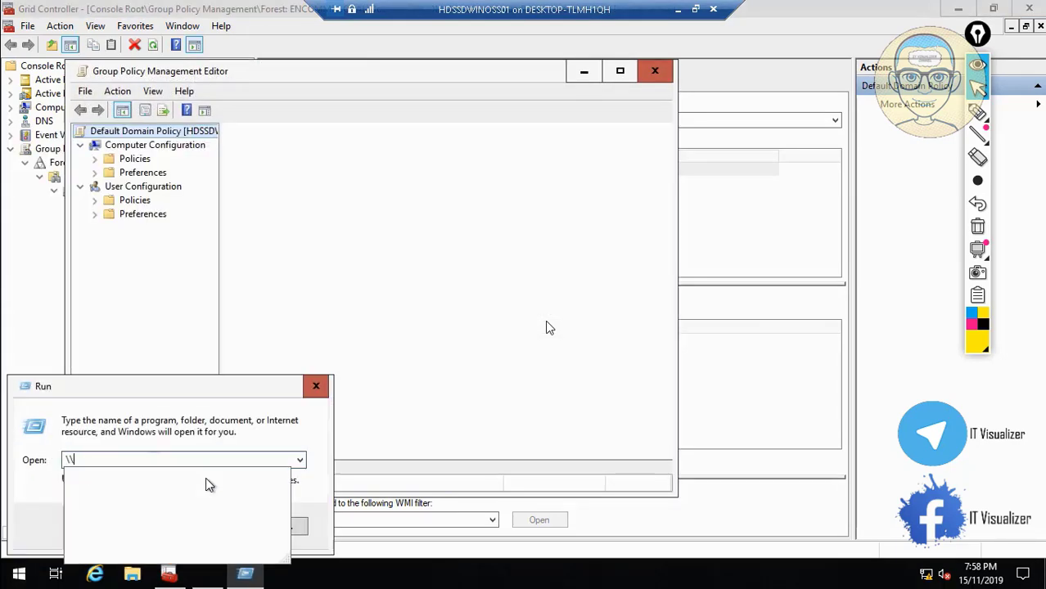
type("encomm")
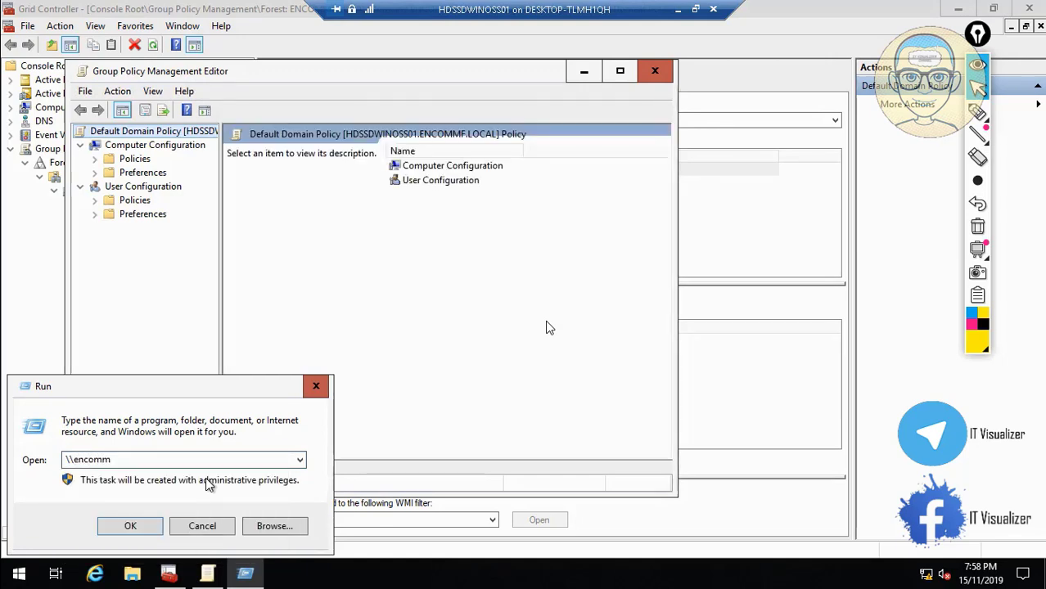
type("f.local\\Backgrounds")
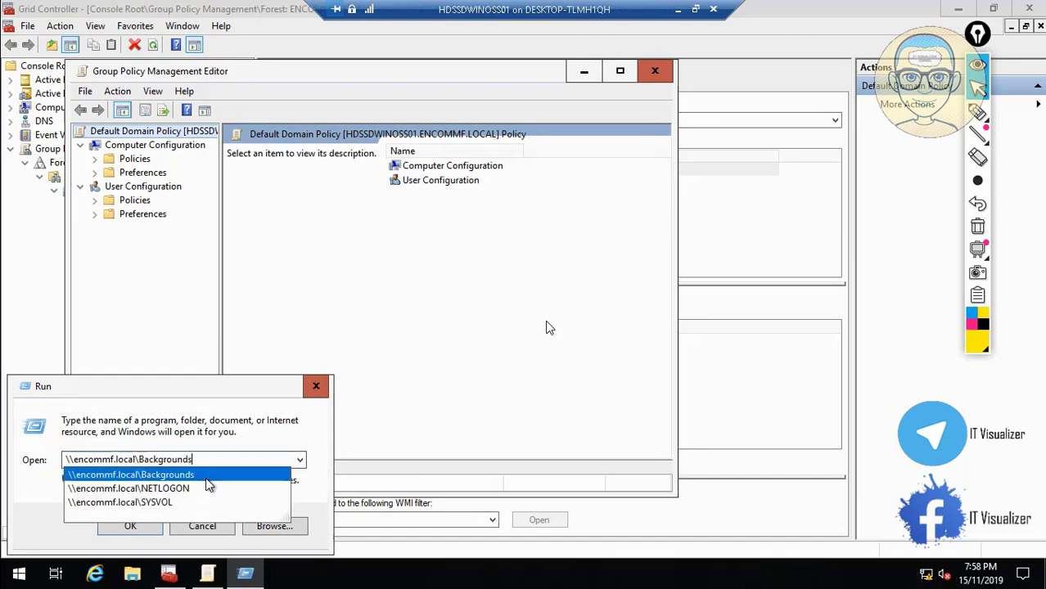
left_click(208, 478)
key("Return")
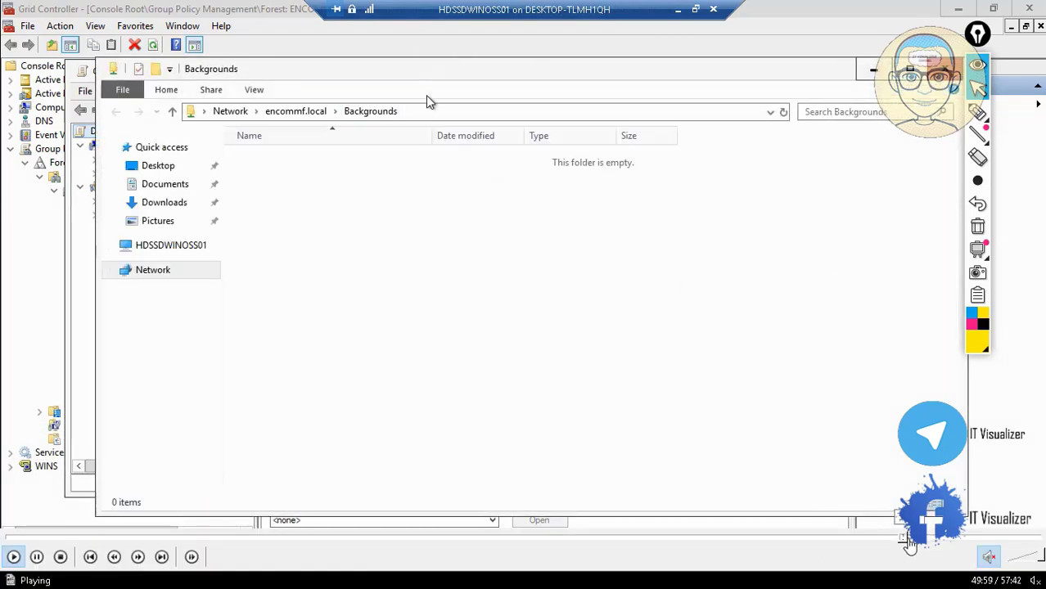
- Open MyComputer.bat from NETLOGON in Notepad, allowing it past the security warning
left_click(908, 539)
left_click(913, 540)
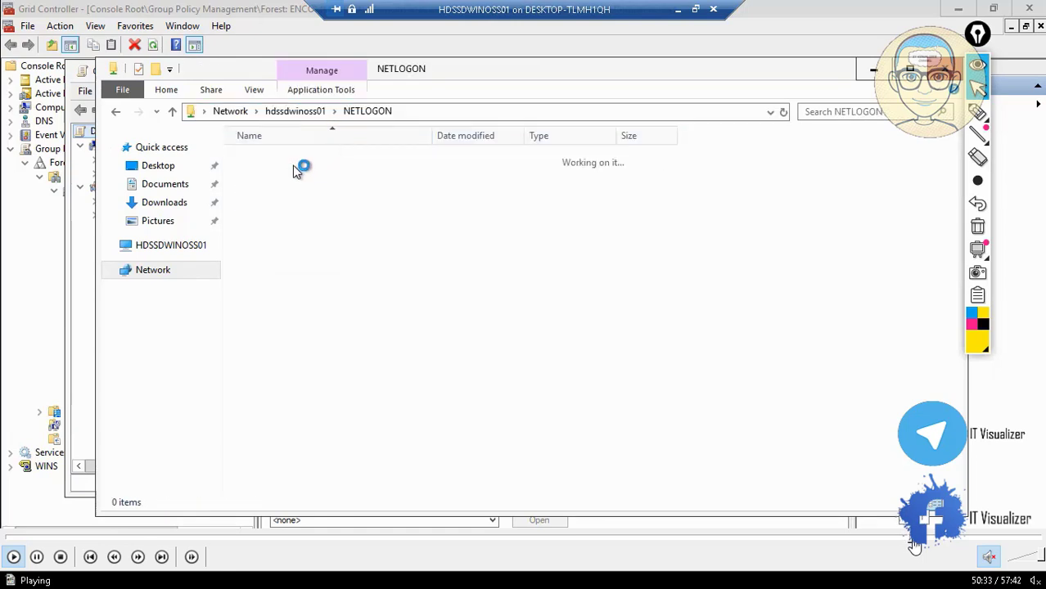
left_click(286, 161)
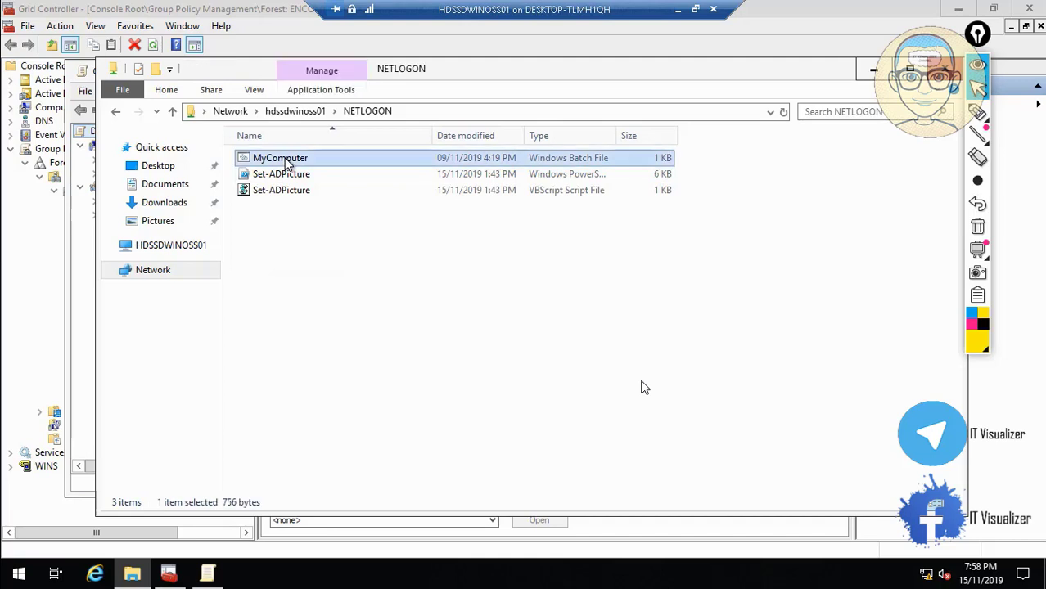
right_click(286, 161)
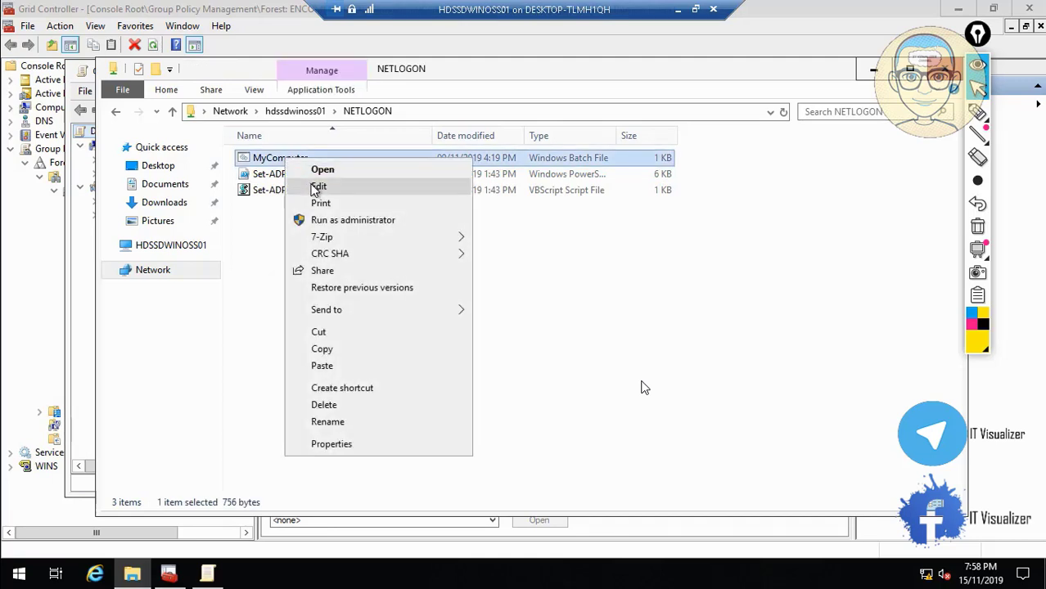
left_click(317, 187)
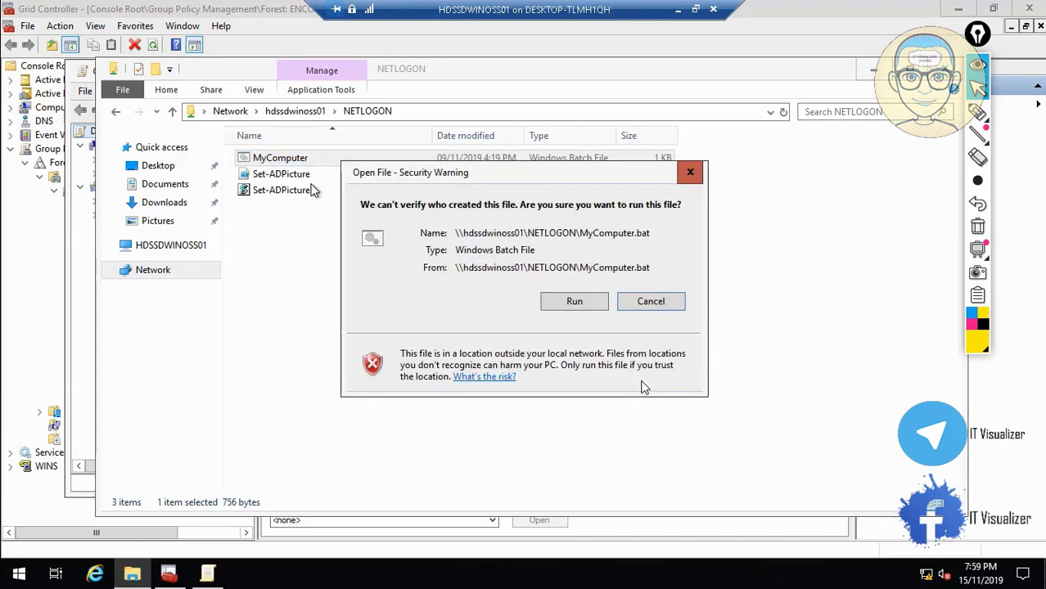
left_click(573, 302)
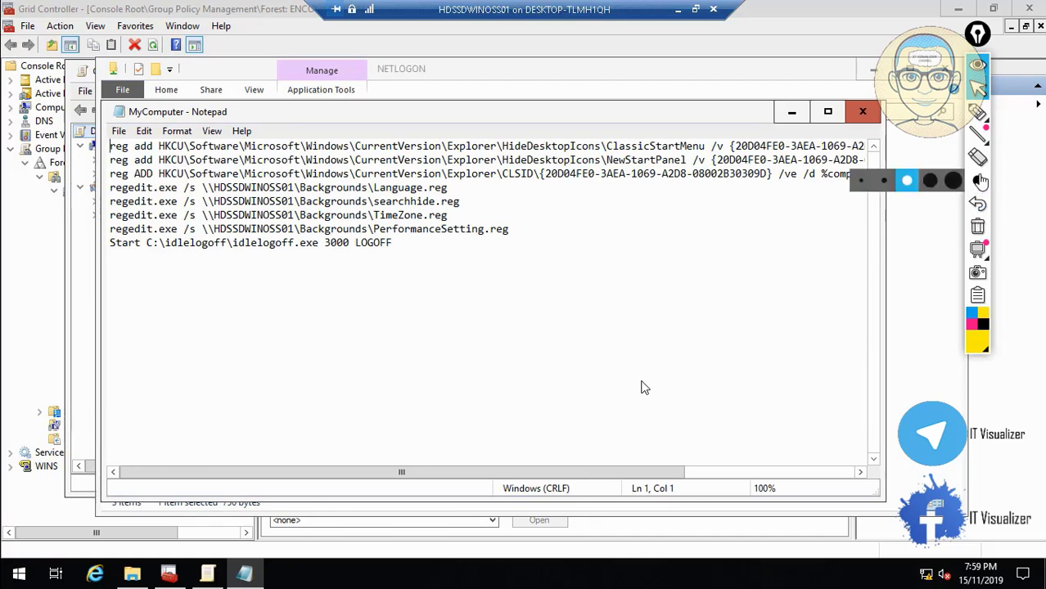
- Highlight the script's registry-import and logoff lines, clear the highlight, and close Notepad
mouse_move(979, 117)
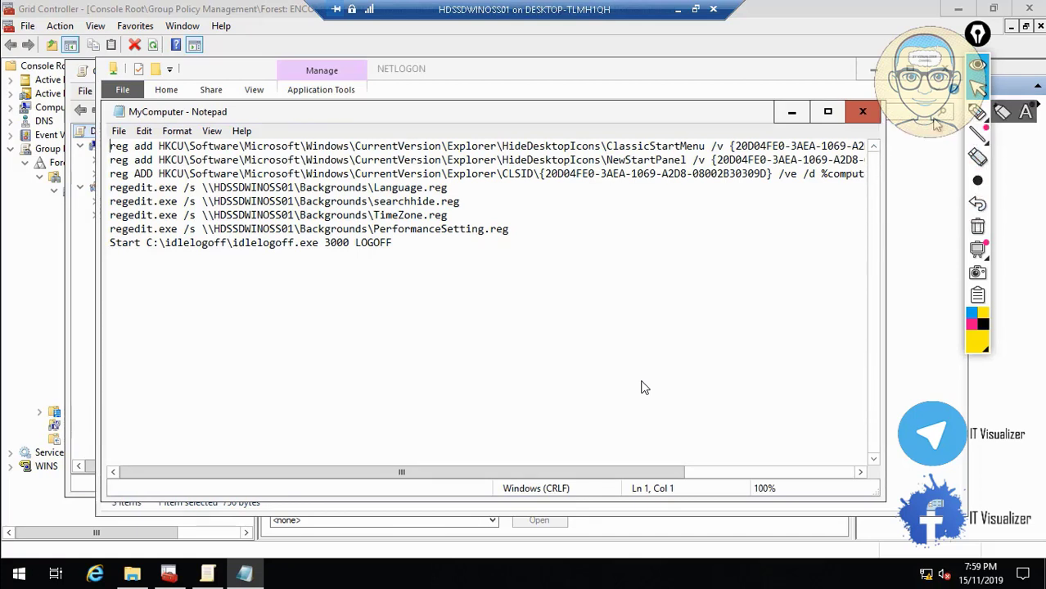
left_click(978, 112)
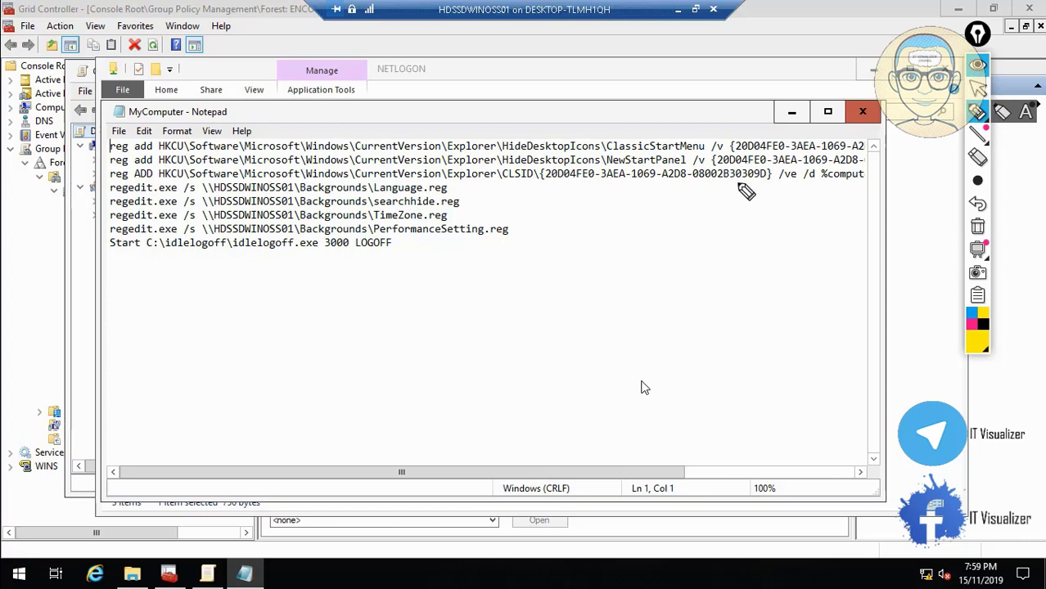
mouse_move(571, 161)
left_mouse_down()
mouse_move(28, 171)
mouse_move(50, 215)
mouse_move(350, 274)
mouse_move(532, 267)
mouse_move(543, 177)
left_mouse_up()
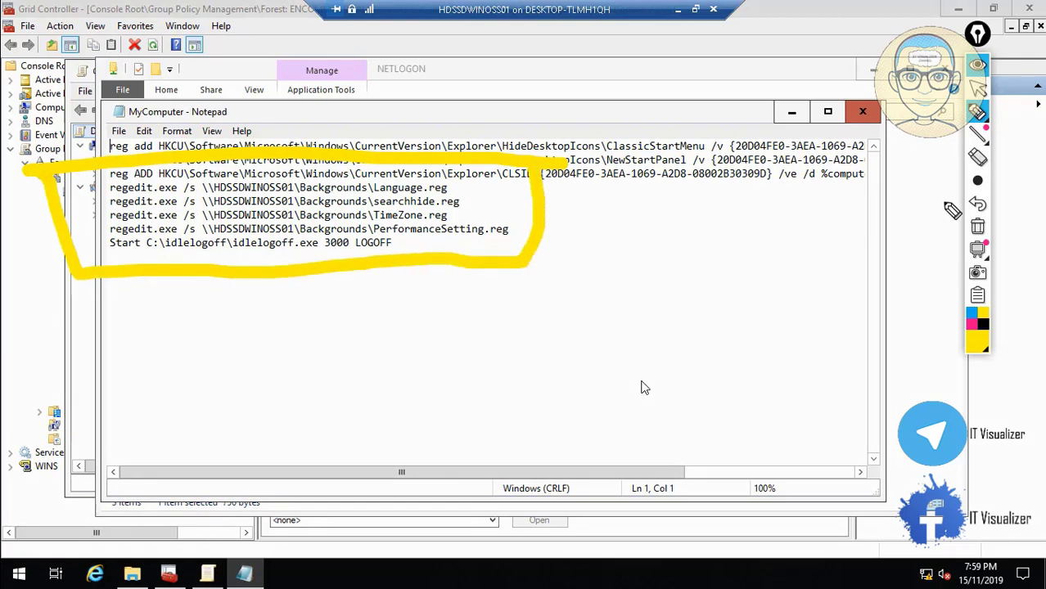
left_click(978, 227)
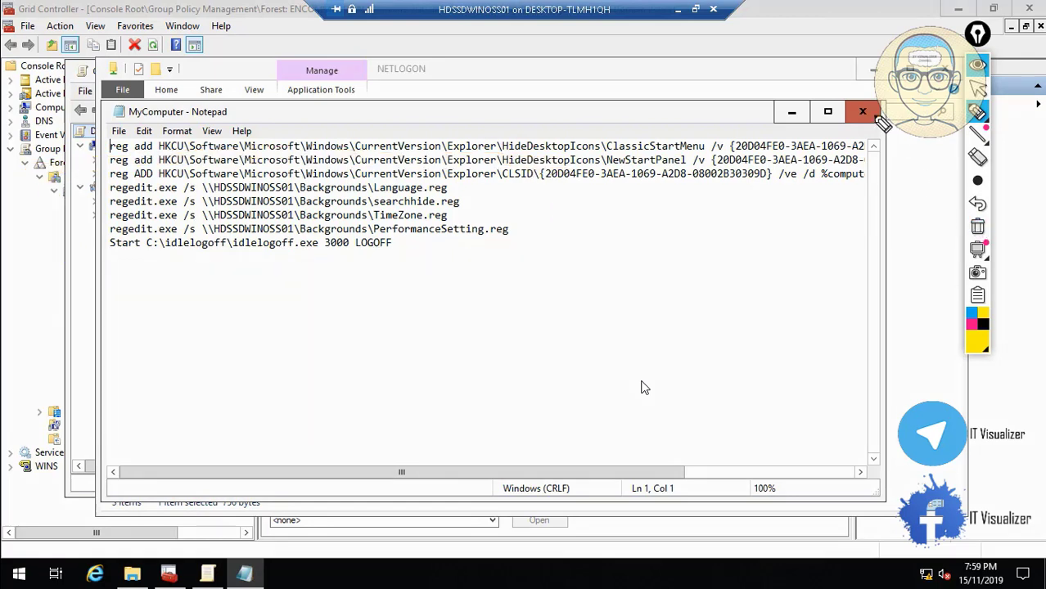
left_click(978, 86)
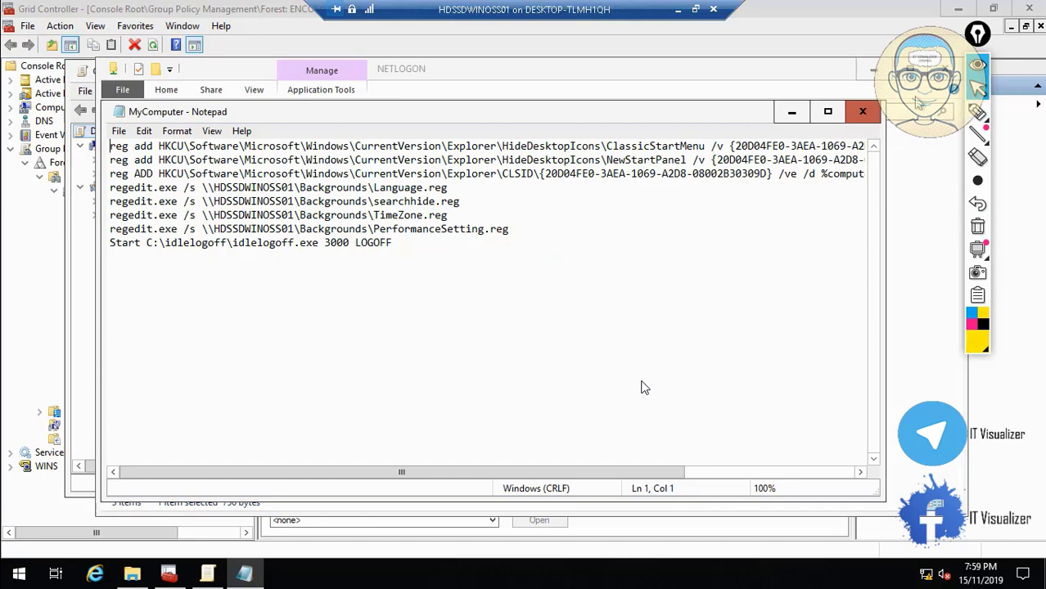
left_click(863, 112)
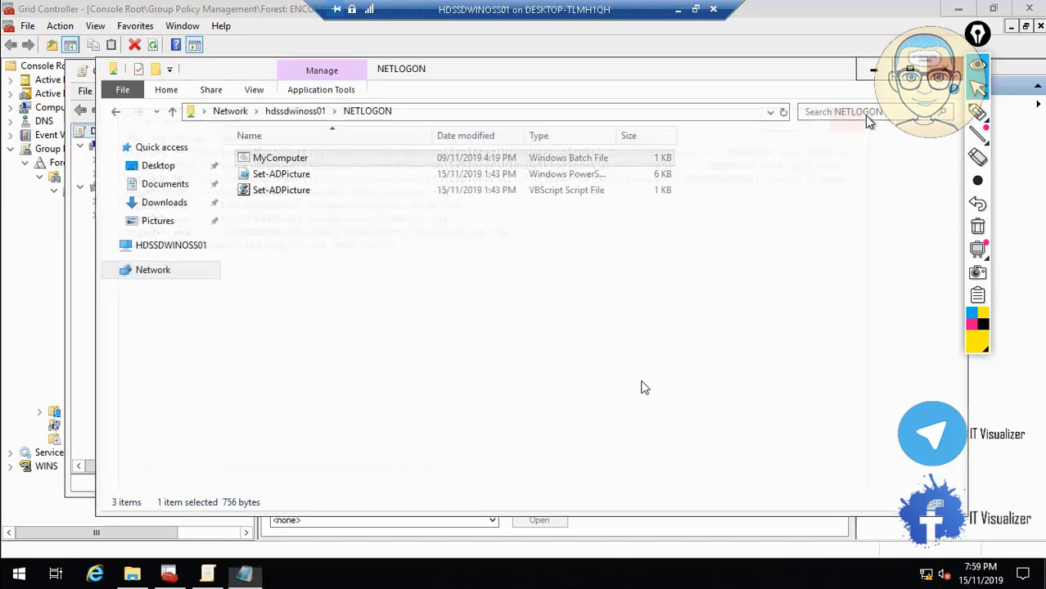
- Edit the Explorer address bar to go to the \\hdssdwinoss01\Backgrounds share
left_click(441, 112)
left_click(425, 113)
key("BackSpace")
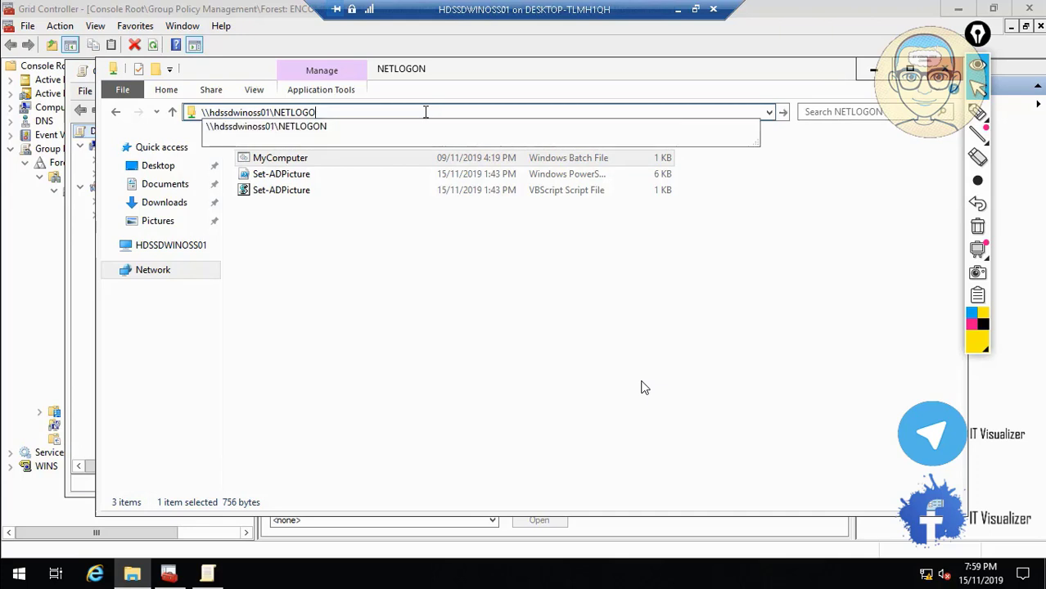
key("BackSpace")
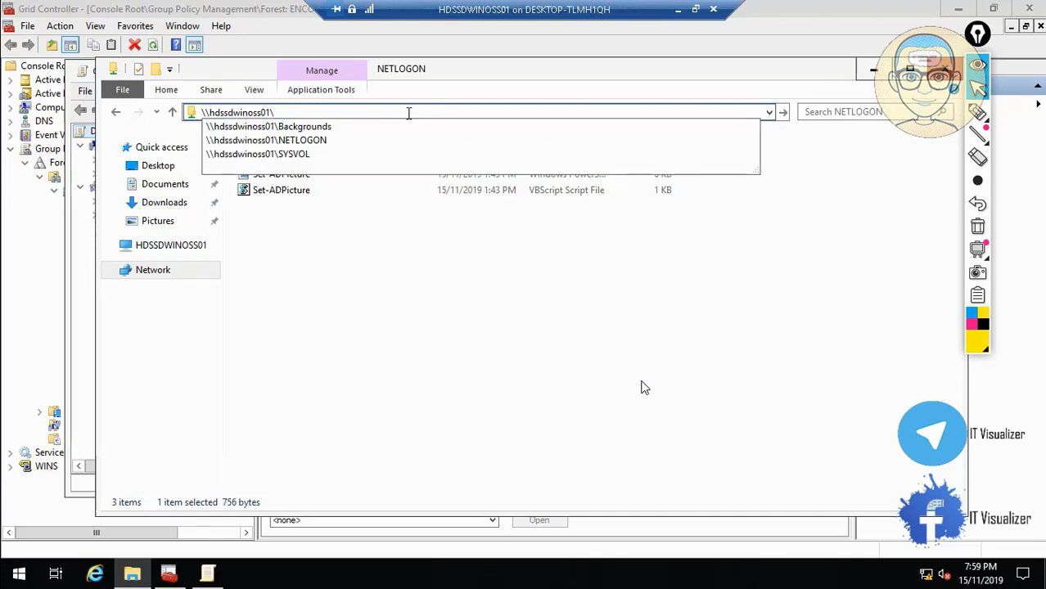
left_click(385, 130)
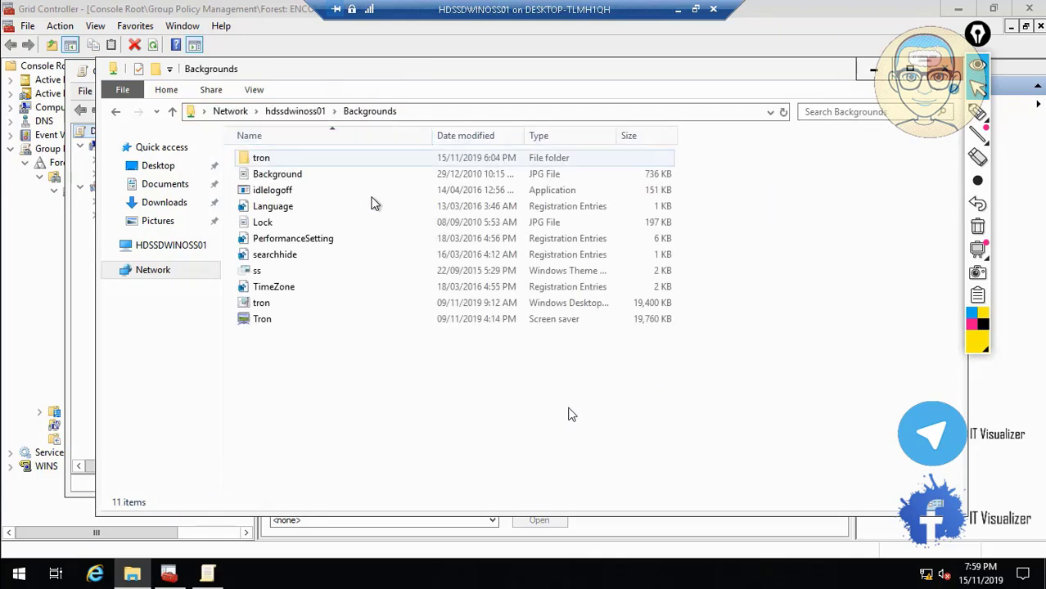
- Review Language.reg's keyboard preloads 00000409 and 00000c01 in Notepad, close it, and select PerformanceSetting
right_click(284, 210)
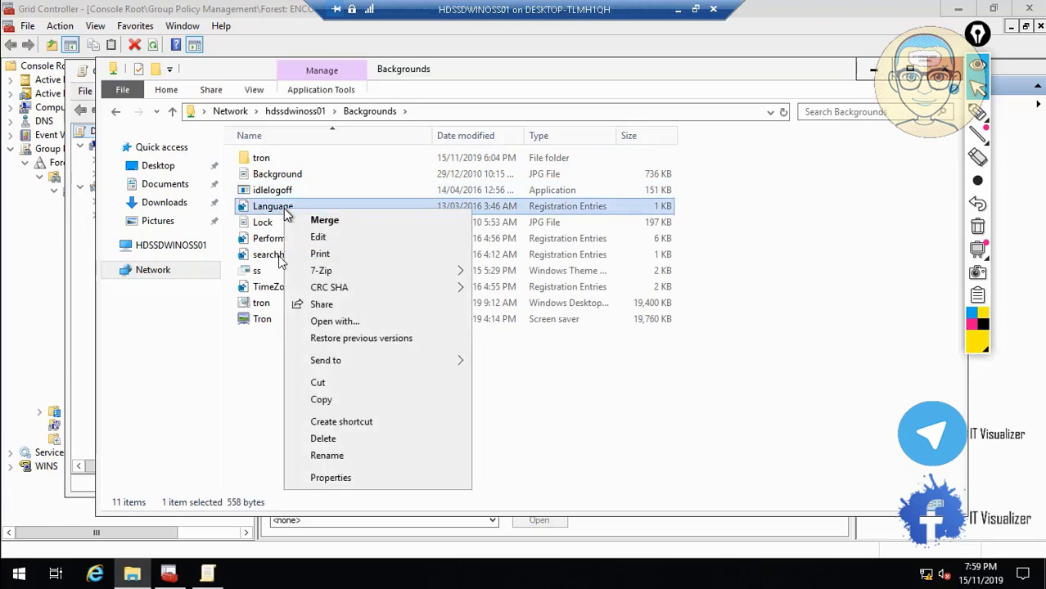
left_click(338, 253)
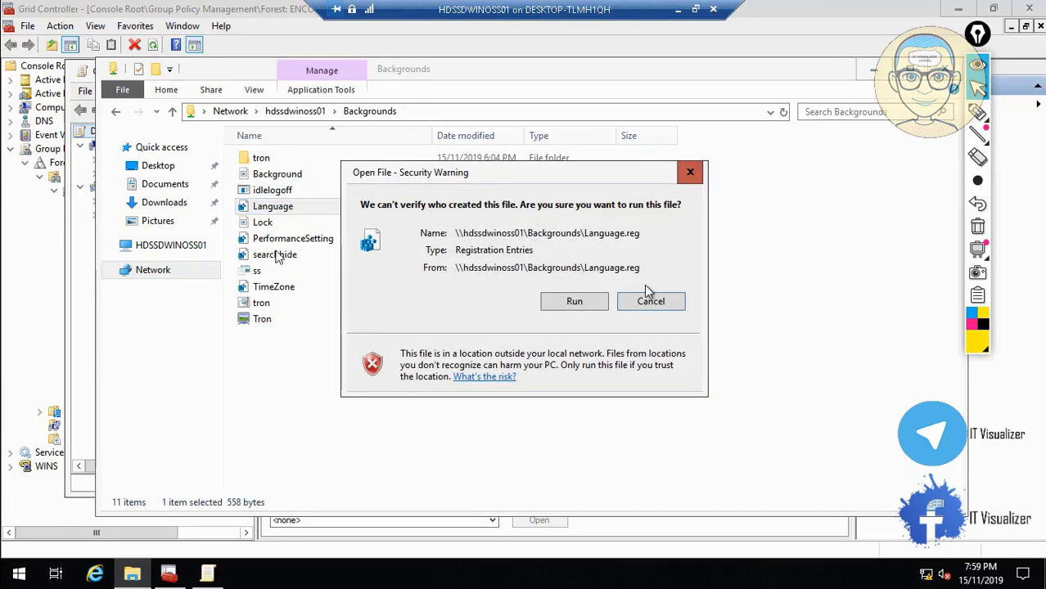
left_click(652, 302)
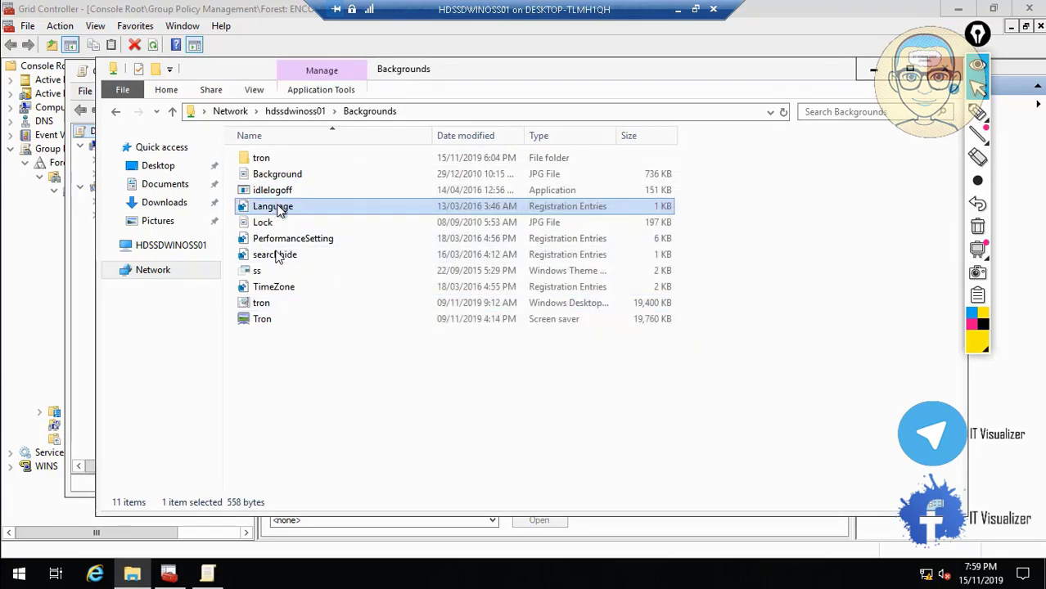
right_click(281, 209)
left_click(378, 233)
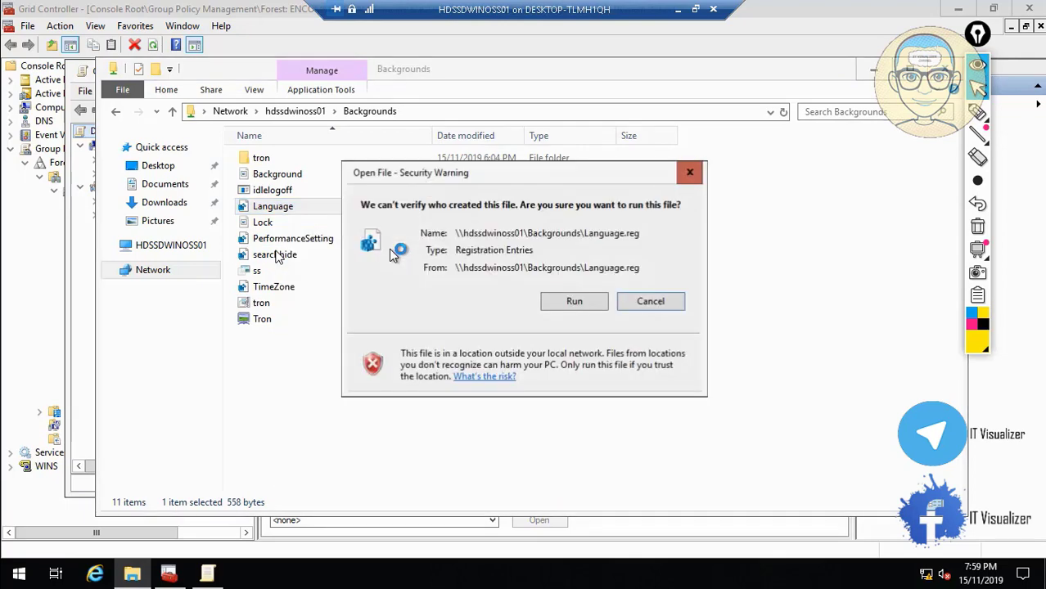
left_click(585, 306)
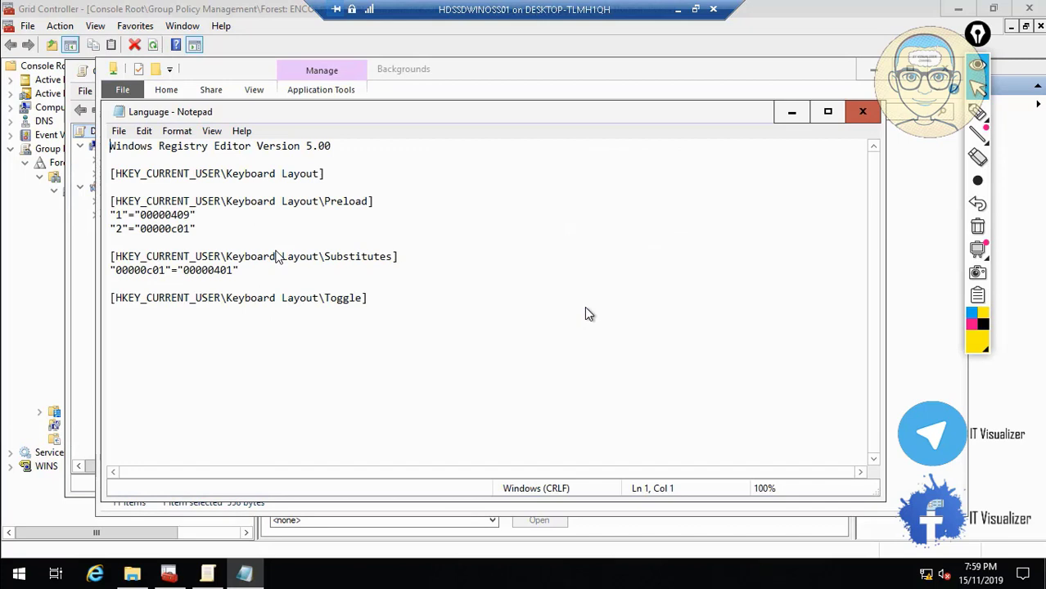
left_click(862, 112)
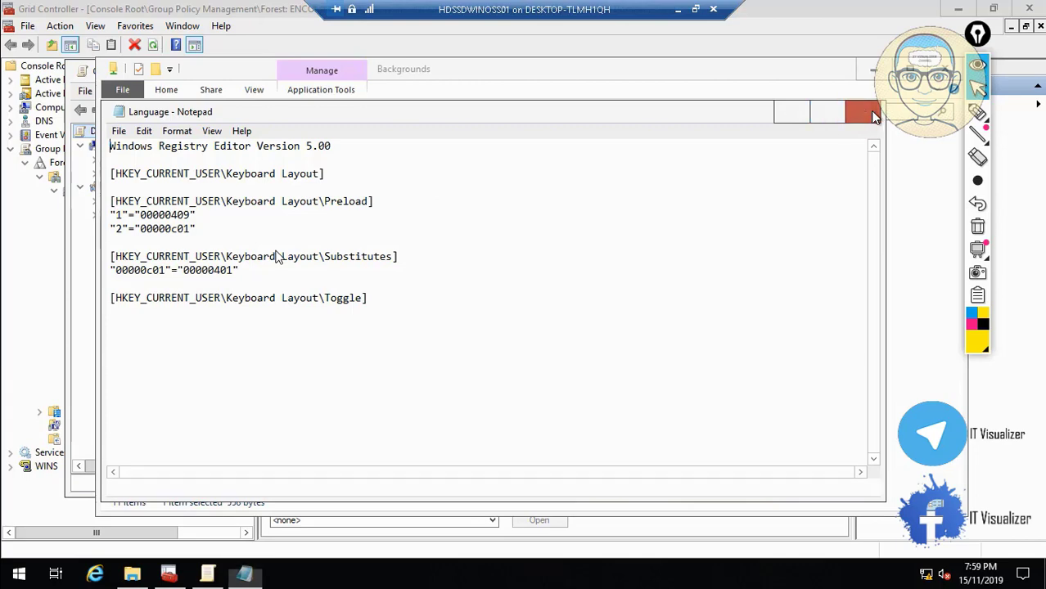
left_click(325, 238)
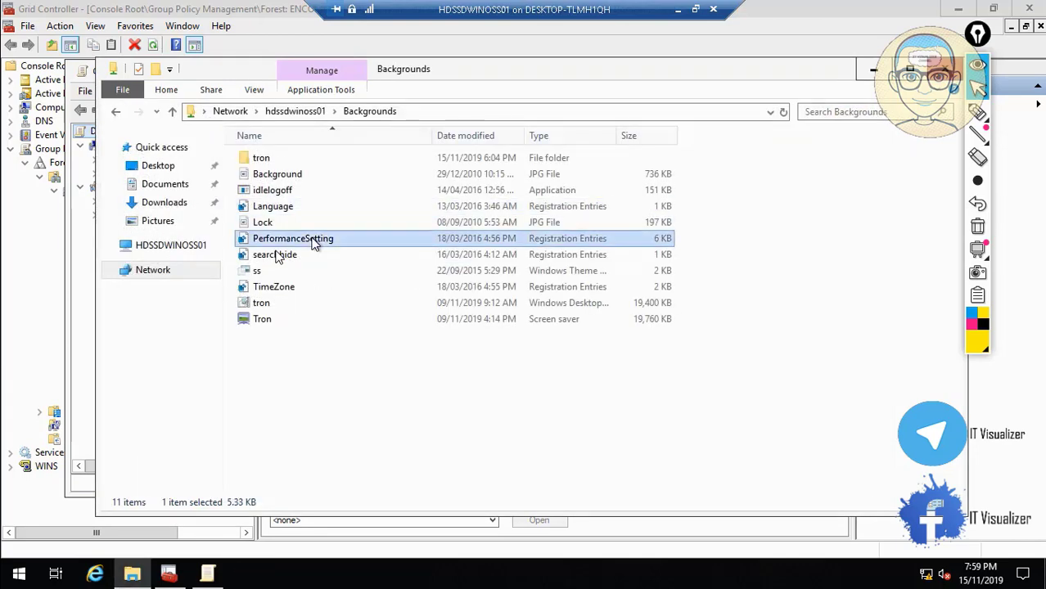
right_click(312, 238)
left_click(347, 268)
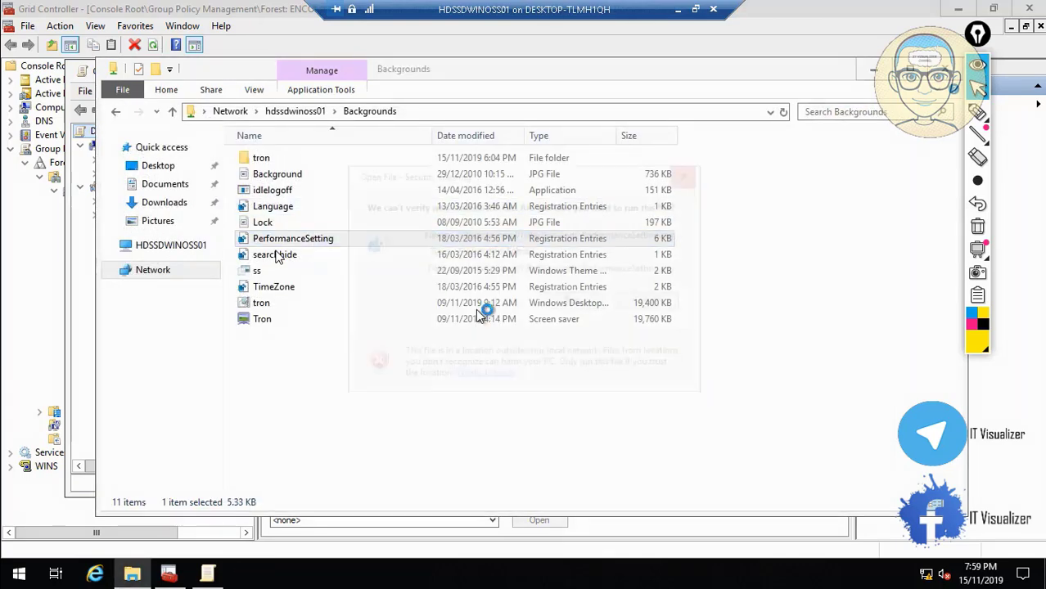
left_click(601, 304)
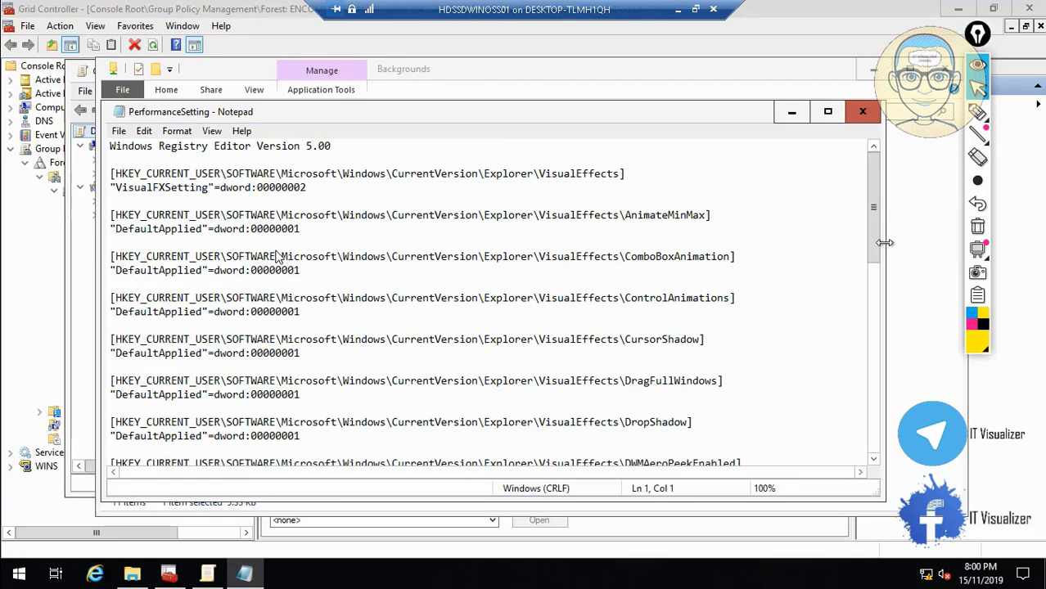
left_click_drag(872, 238, 863, 131)
left_click(863, 113)
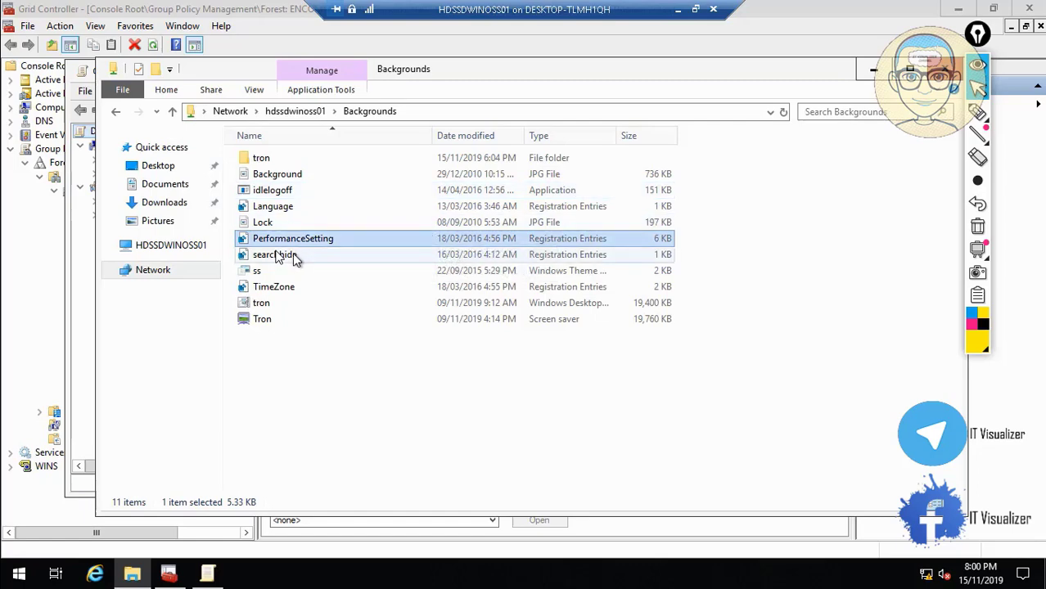
left_click(290, 256)
right_click(292, 255)
left_click(331, 283)
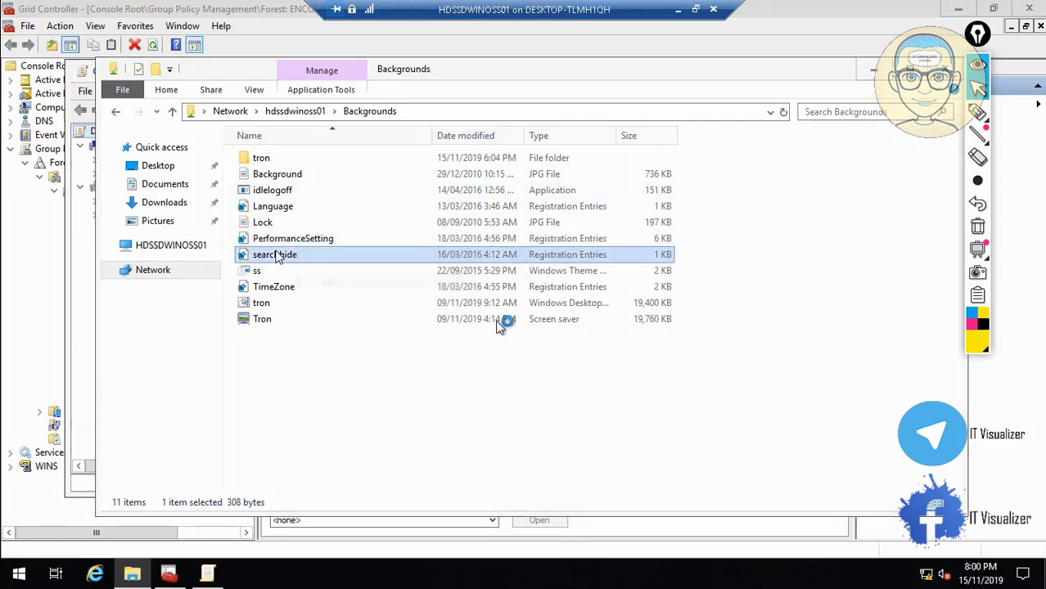
left_click(575, 302)
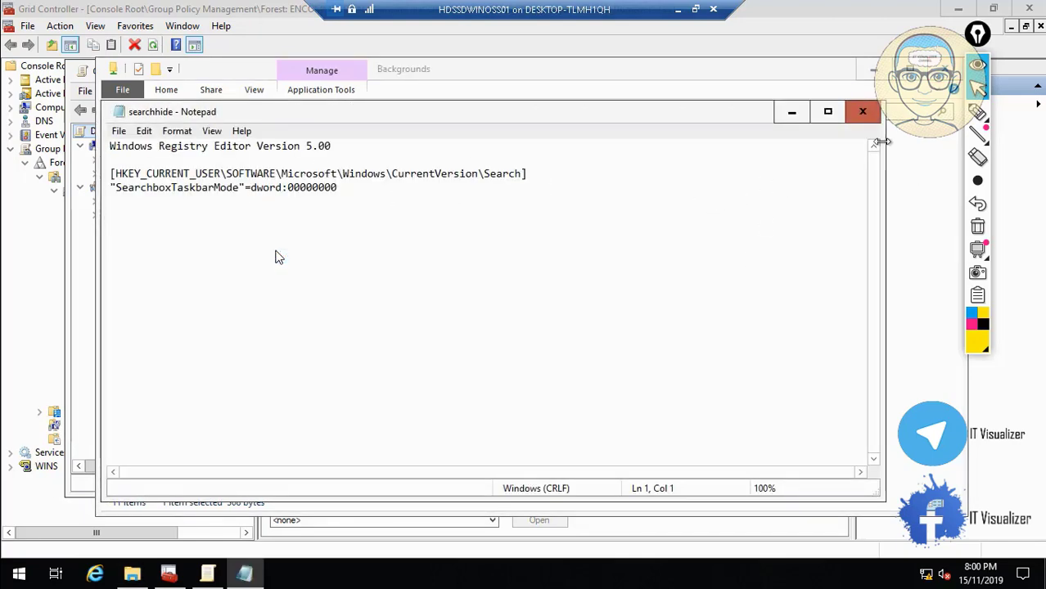
left_click(861, 111)
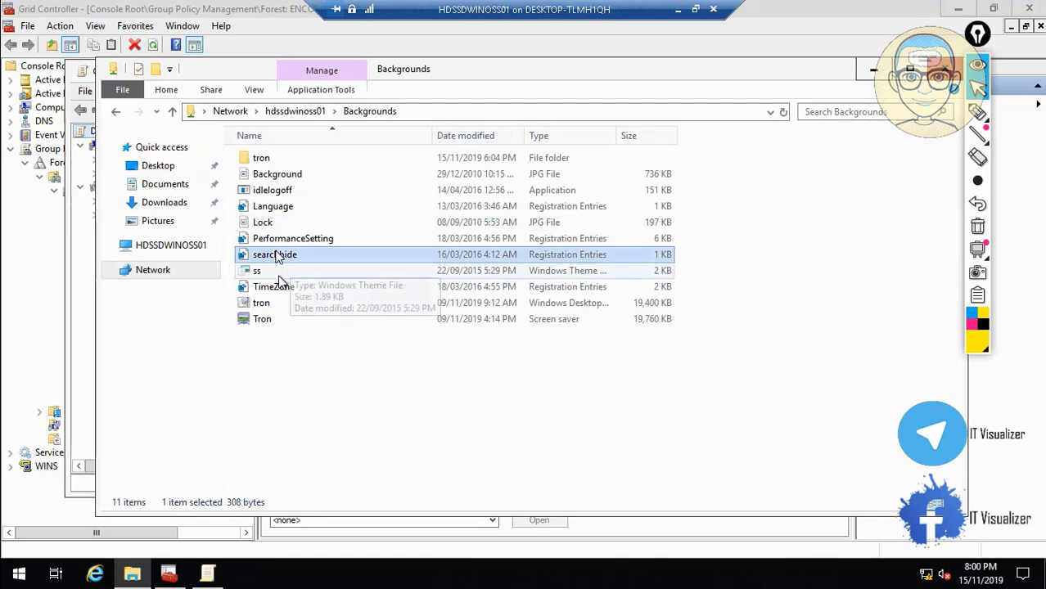
left_click(281, 287)
right_click(282, 286)
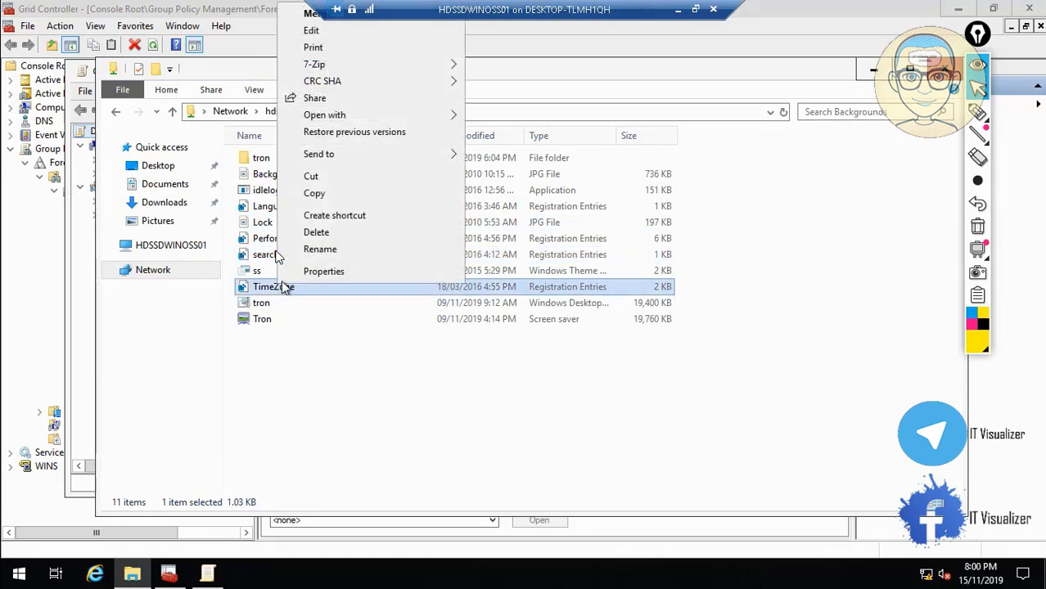
left_click(379, 33)
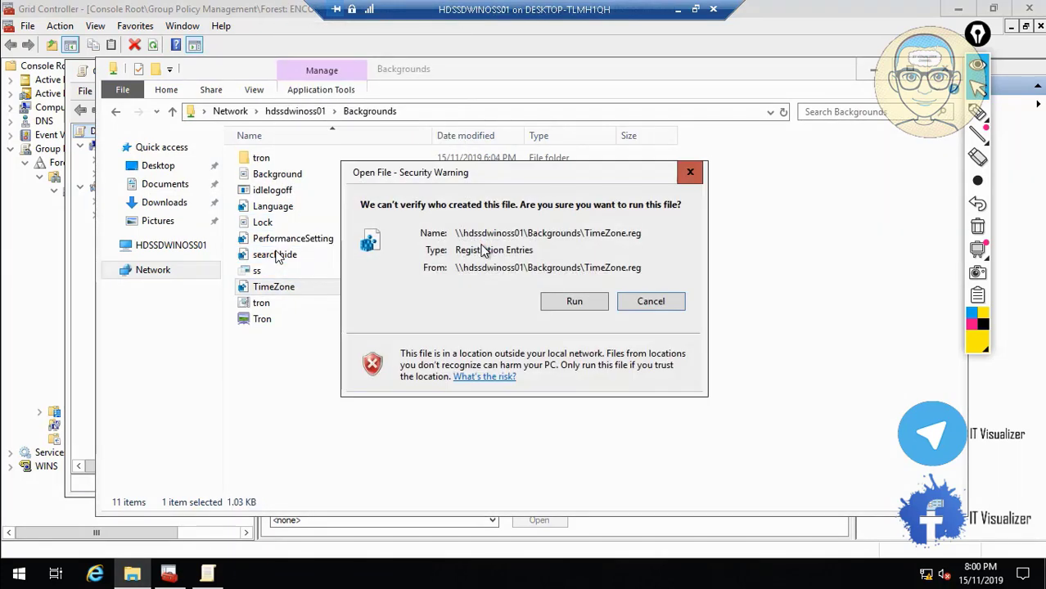
left_click(573, 302)
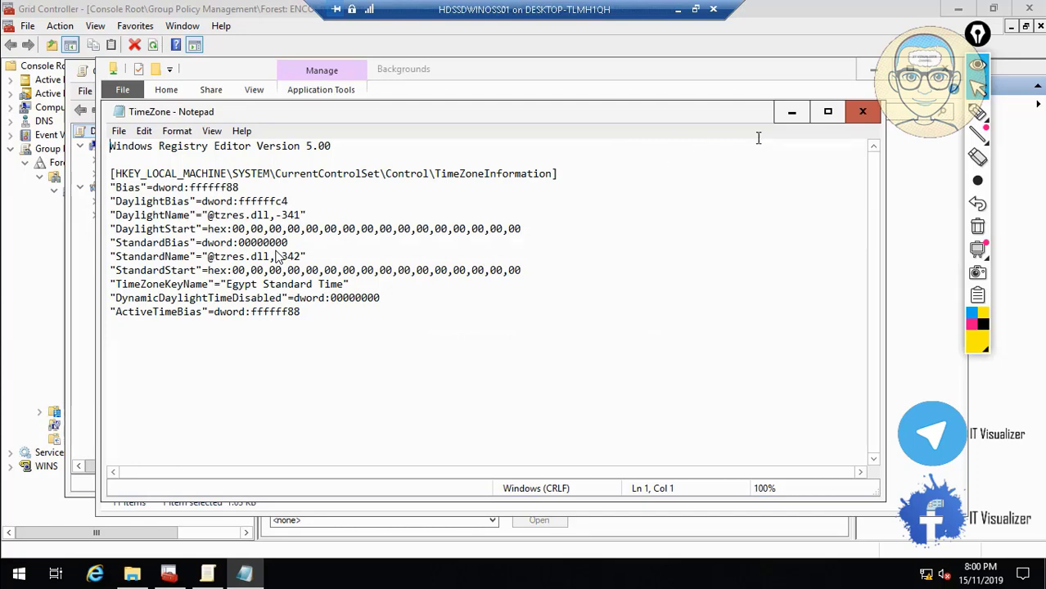
left_click(860, 117)
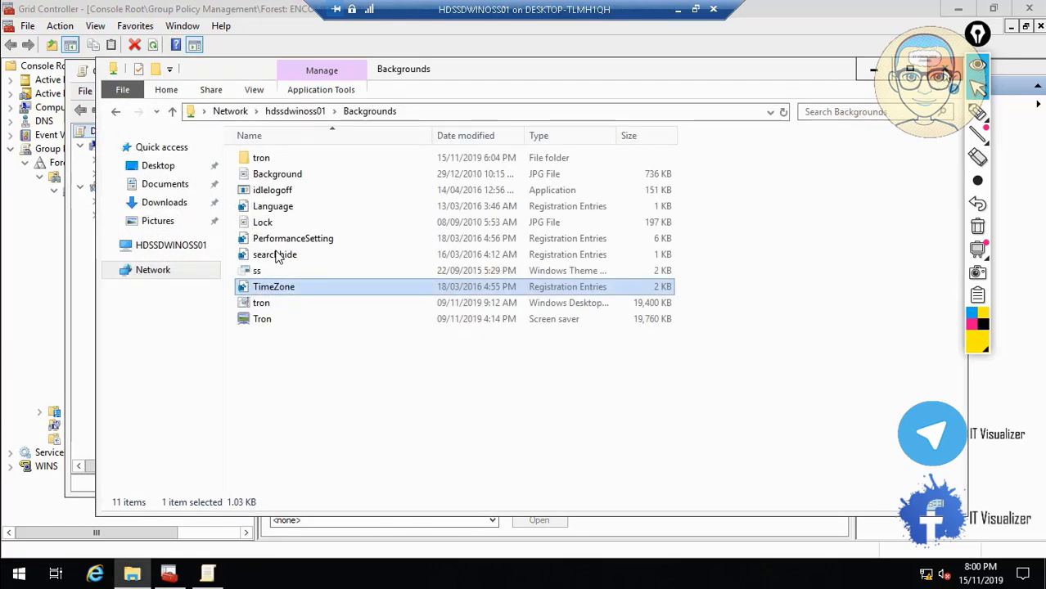
key("alt+F4")
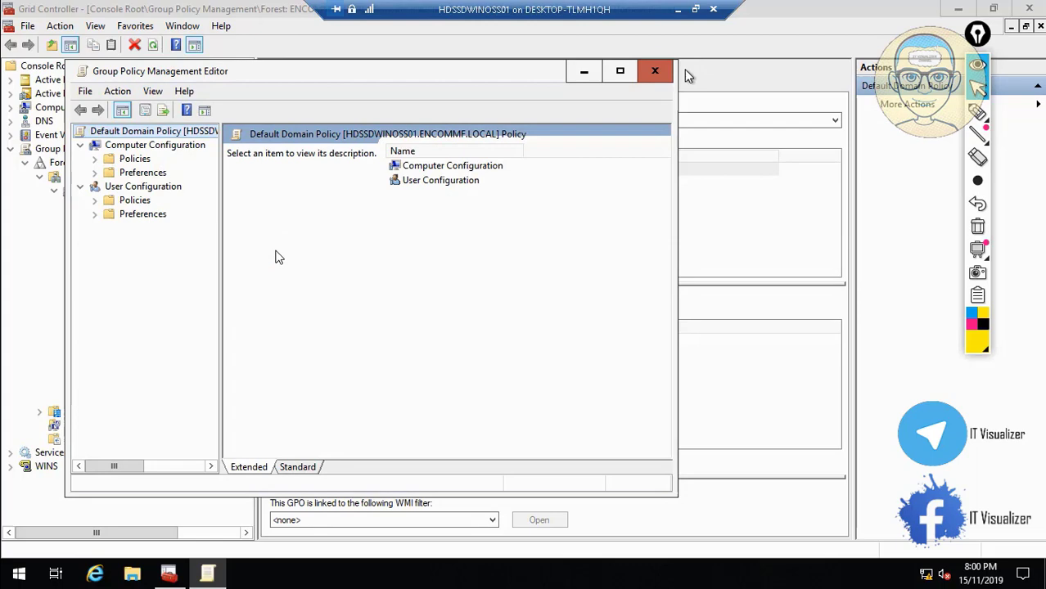
- Maximize the editor, widen its tree pane, and expand Computer Configuration down to Security Settings > Local Policies
left_click(620, 70)
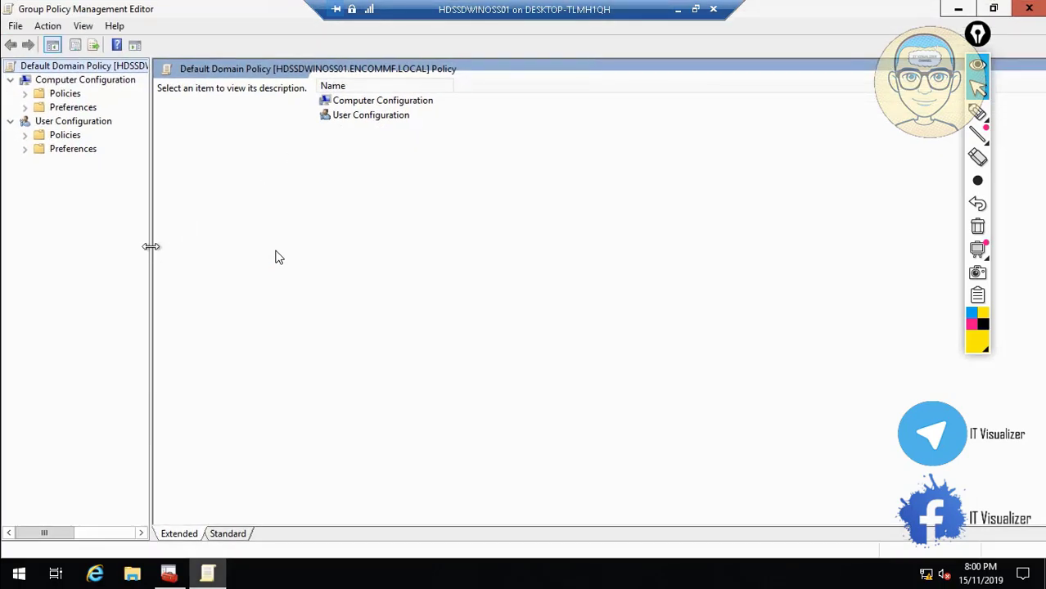
left_click_drag(151, 246, 252, 230)
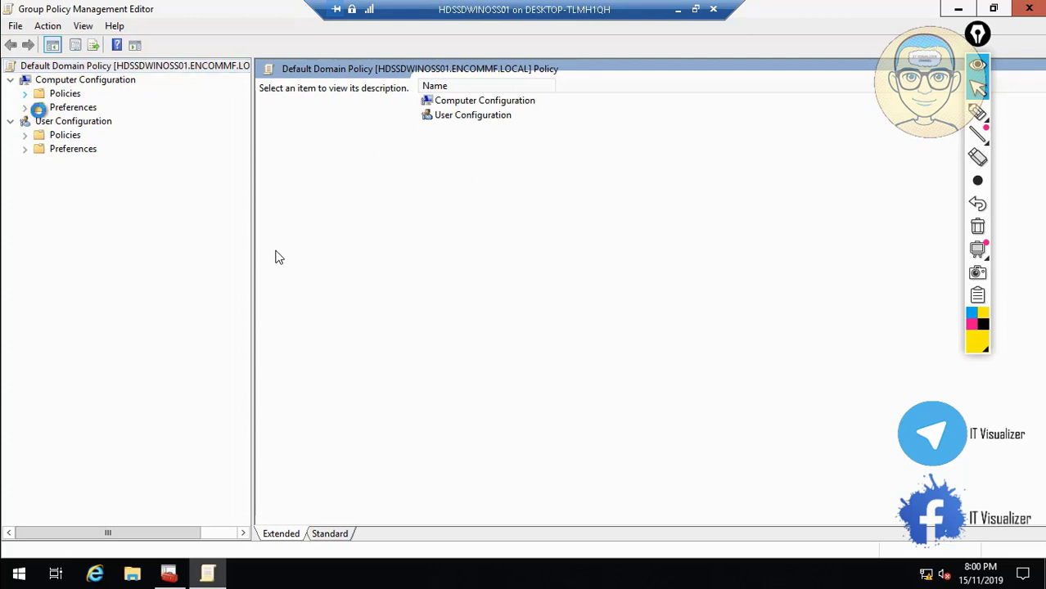
left_click(26, 95)
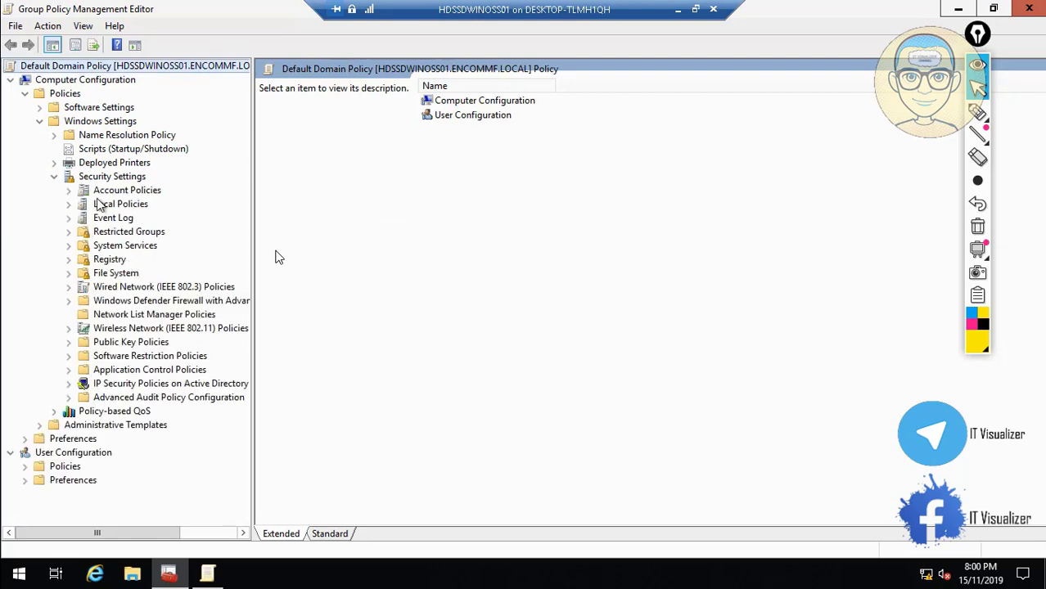
left_click(125, 191)
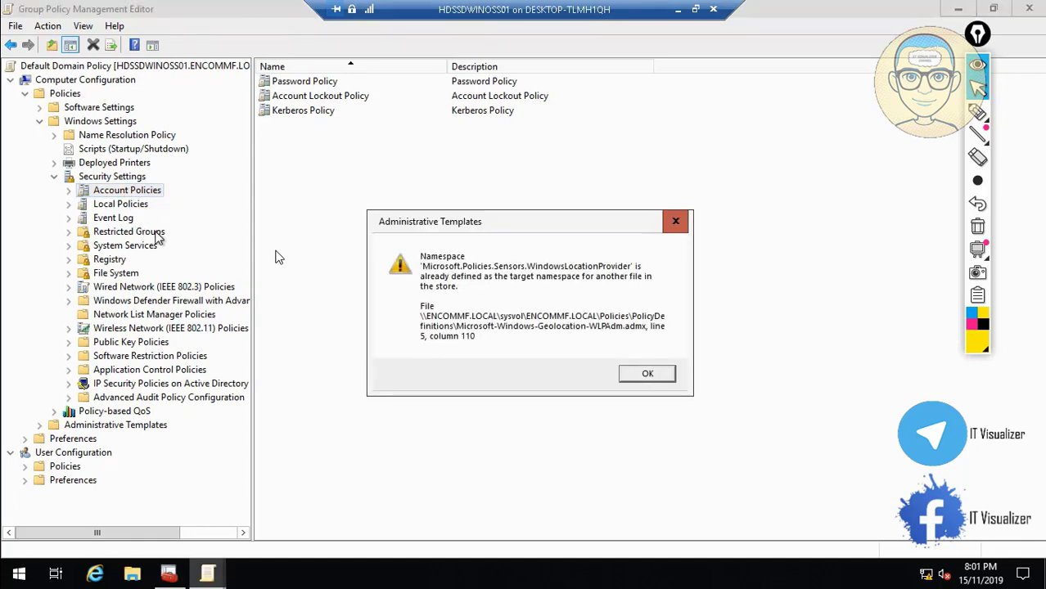
left_click(653, 373)
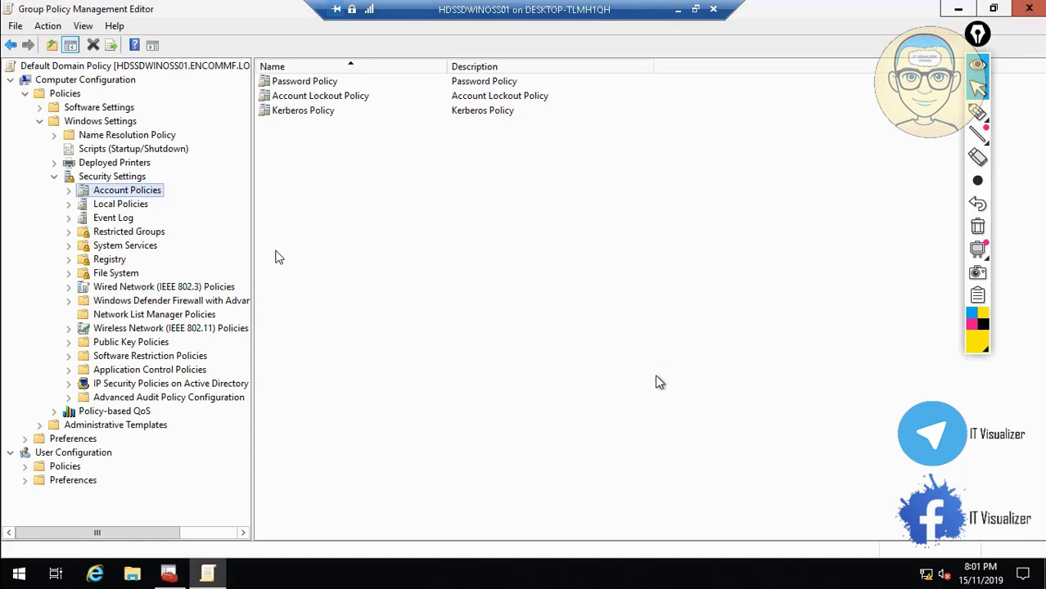
left_click(89, 205)
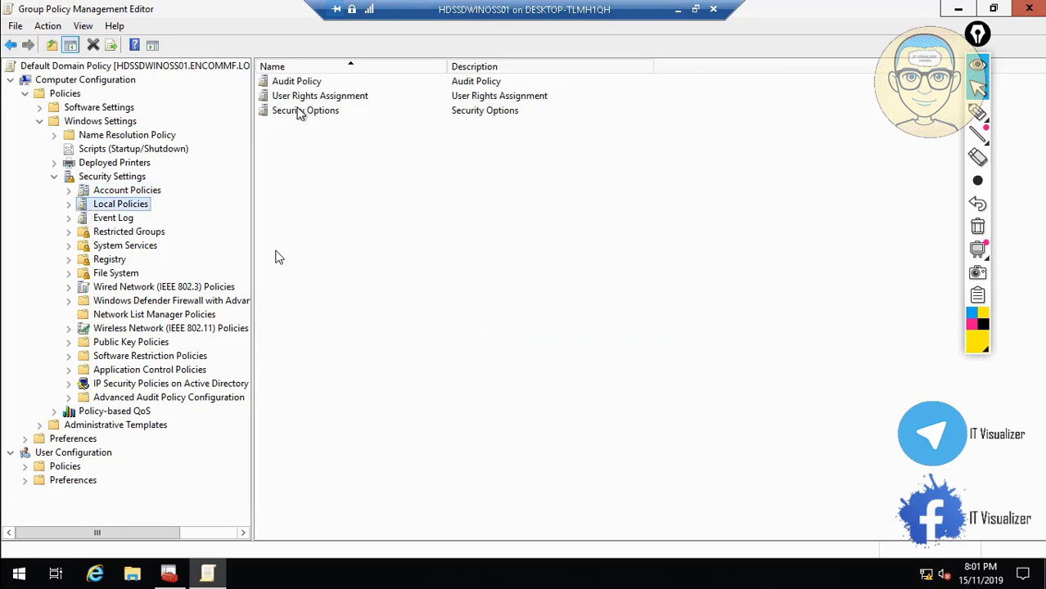
- Open the Security Options policy list and scroll to the Interactive logon message settings
double_click(300, 113)
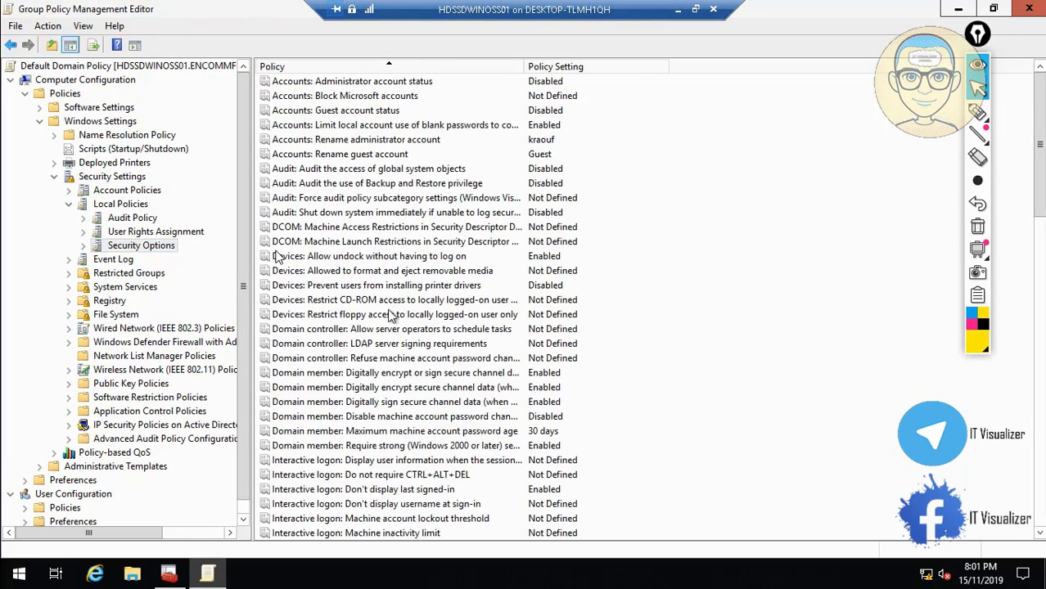
scroll(1033, 209, "down", 7)
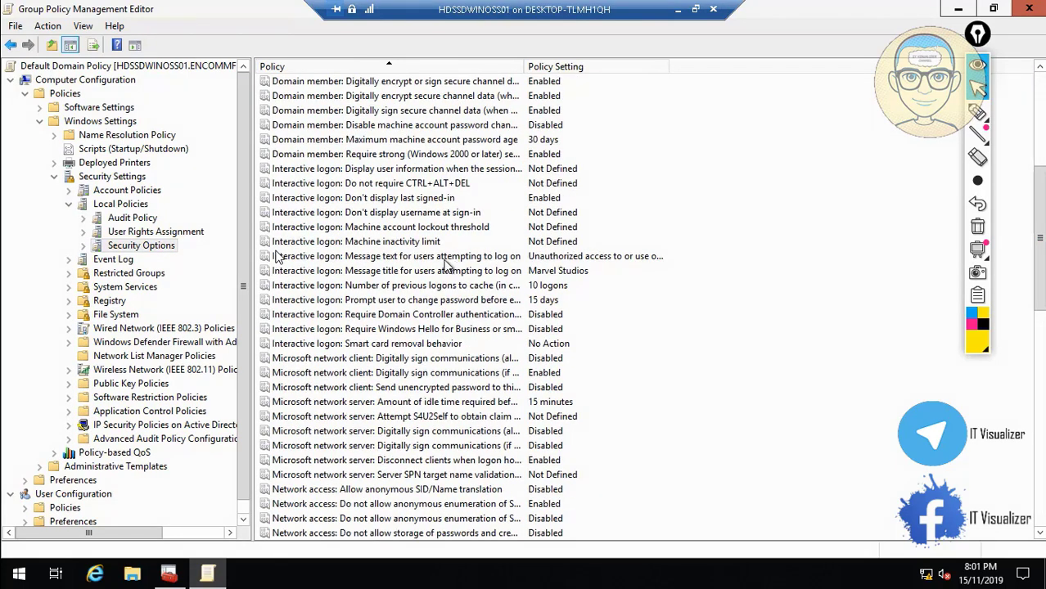
double_click(446, 259)
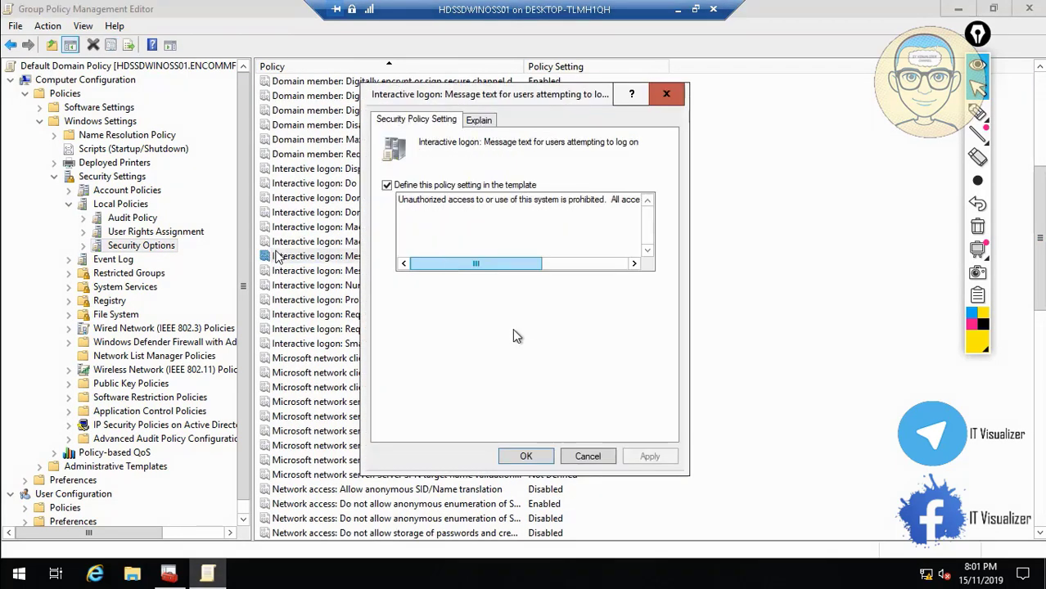
left_click(587, 456)
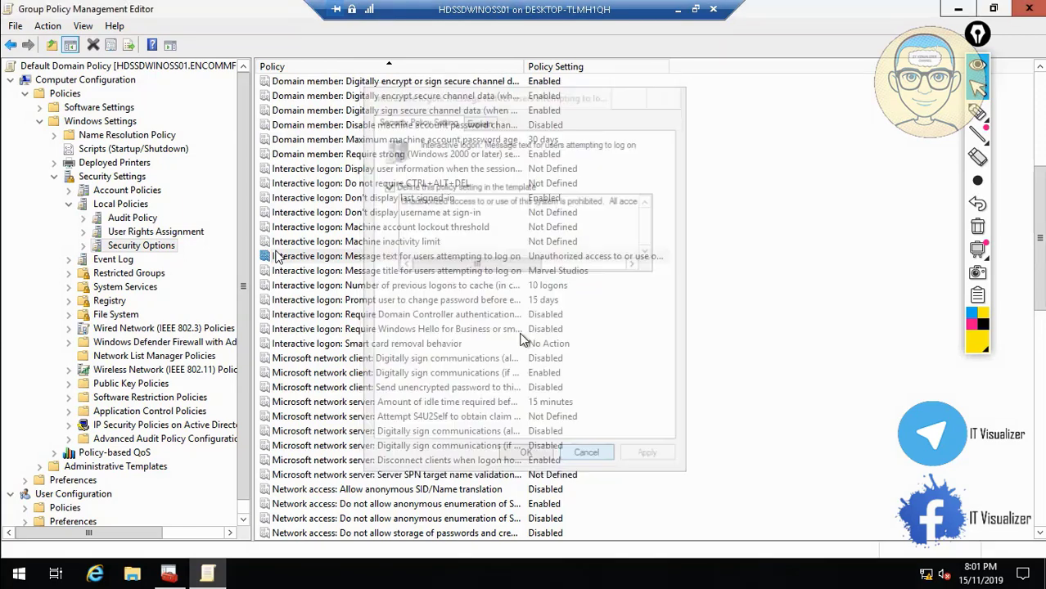
- Replace the logon message title 'Marvel Studios' with 'ENCOM MainFrame The Grid' and apply it
double_click(450, 271)
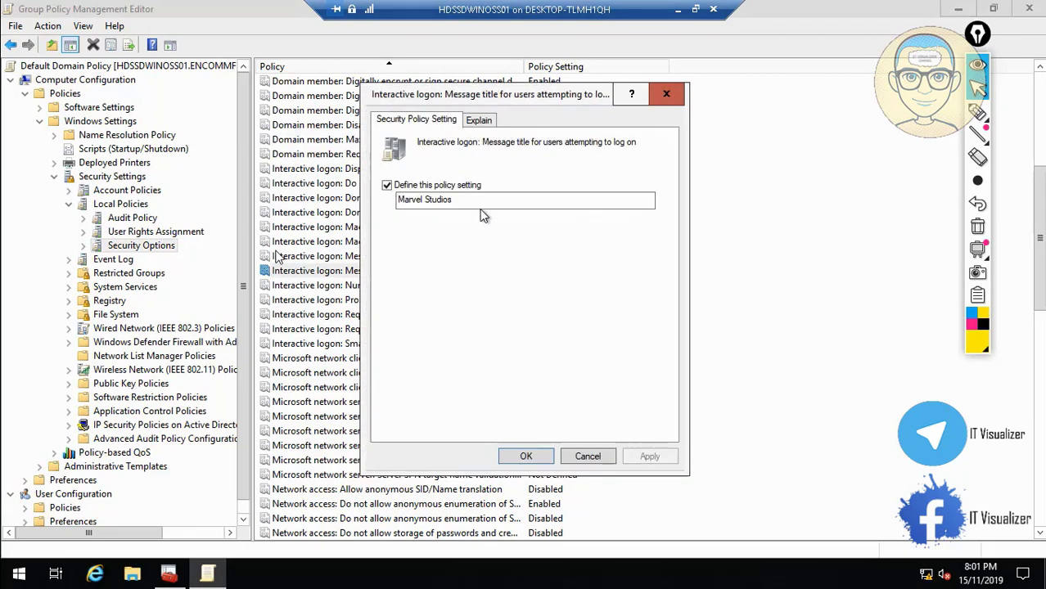
left_click(477, 204)
key("BackSpace")
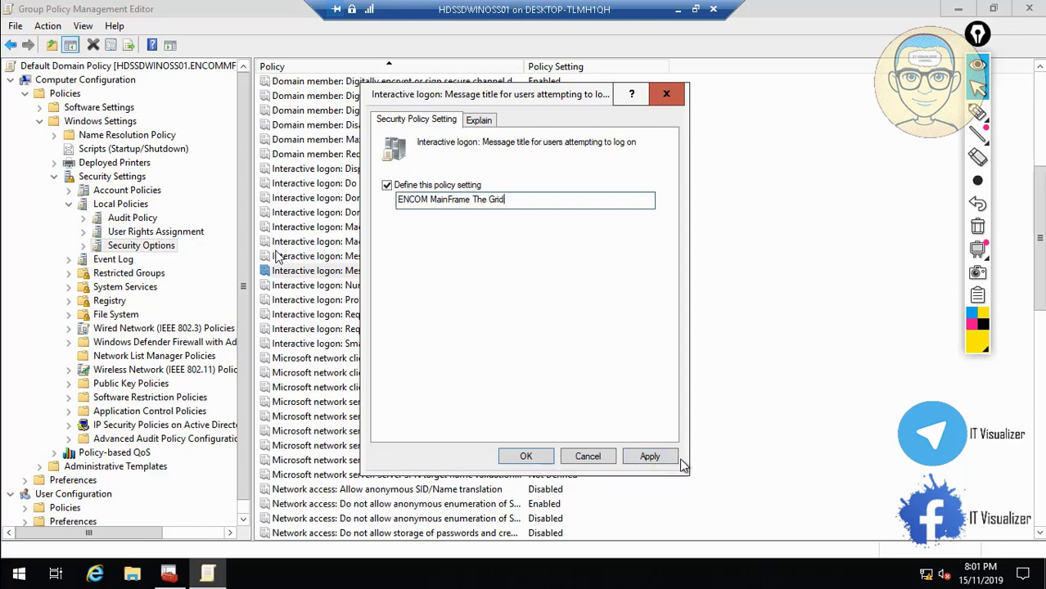
left_click(655, 456)
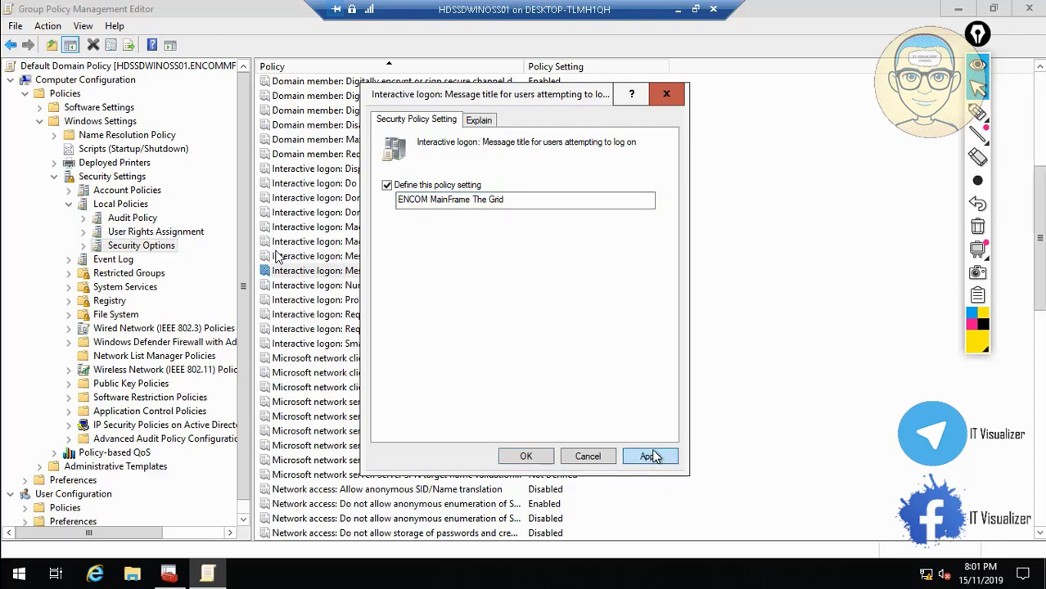
left_click(530, 459)
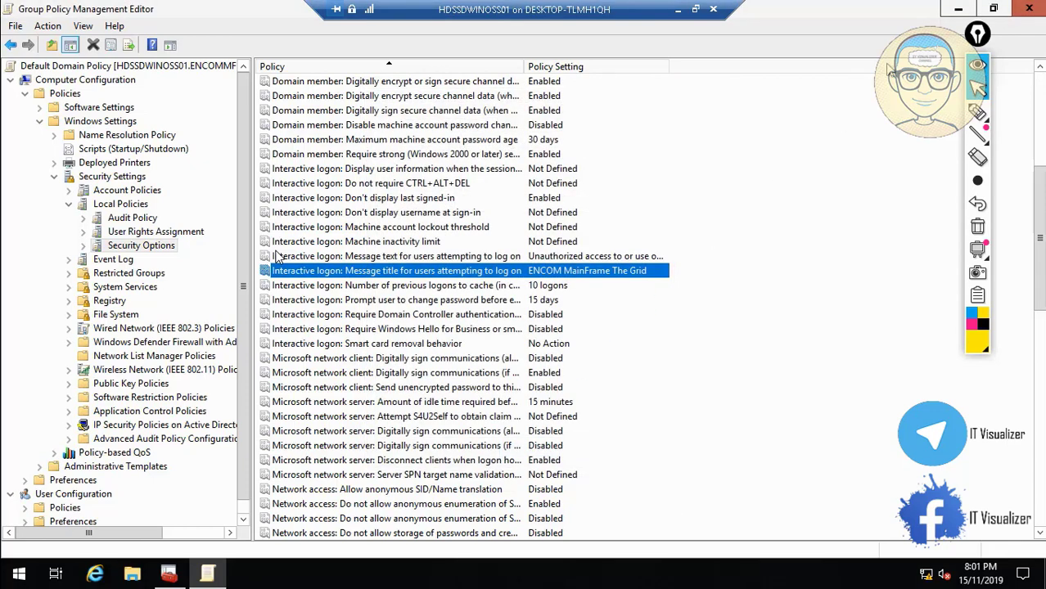
- Close the policy editor and Grid Controller console, saving settings, then restart the server
left_click(1025, 7)
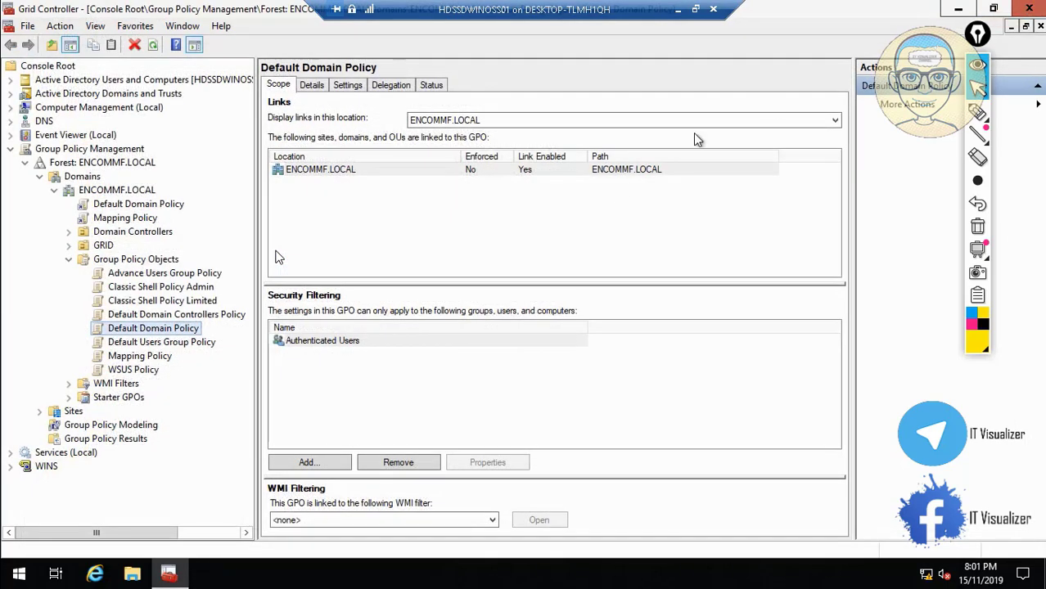
left_click(1029, 7)
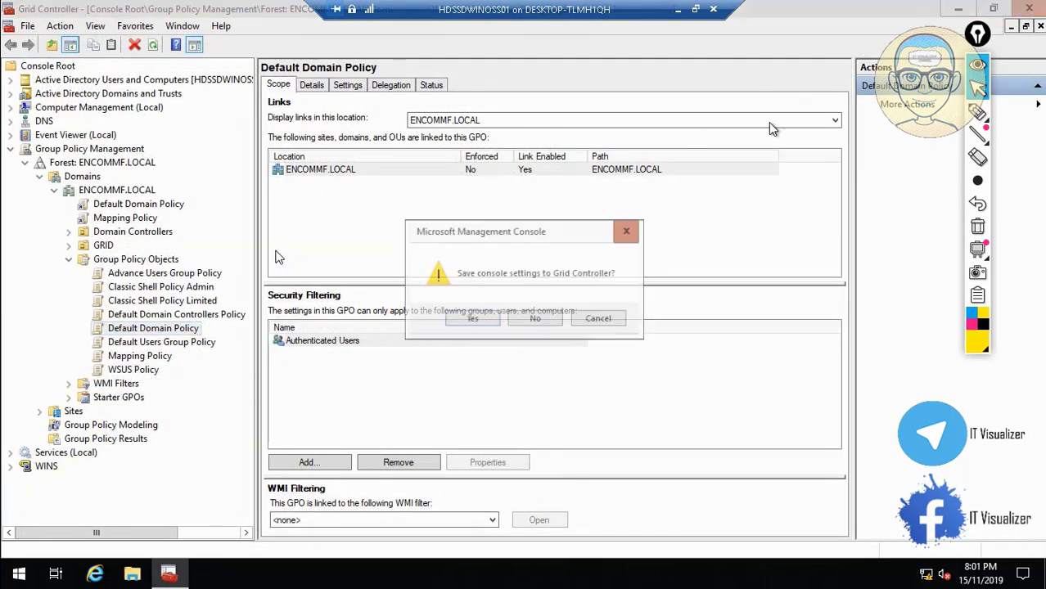
left_click(473, 320)
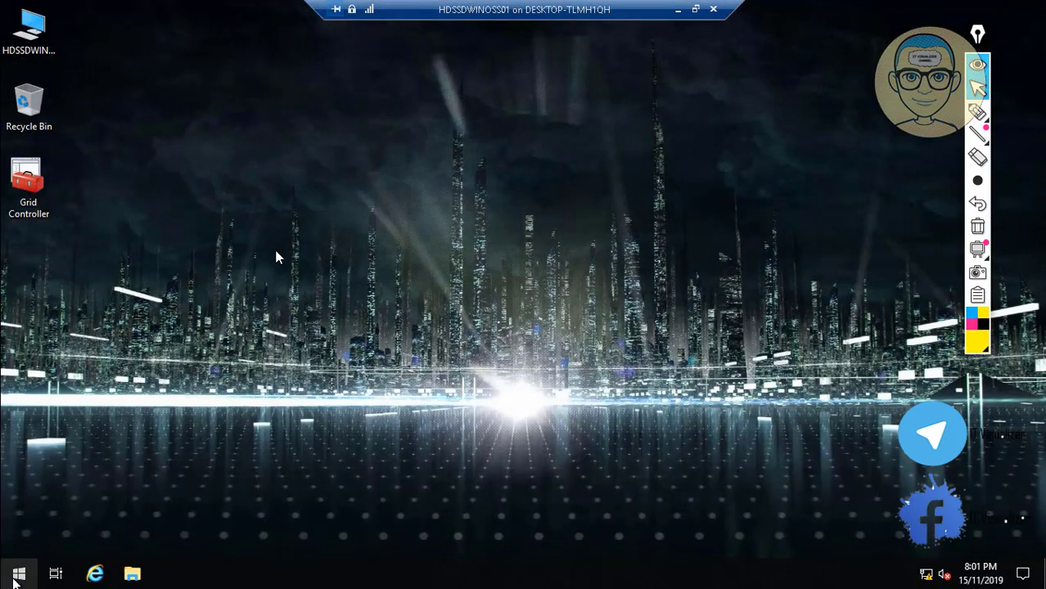
left_click(16, 575)
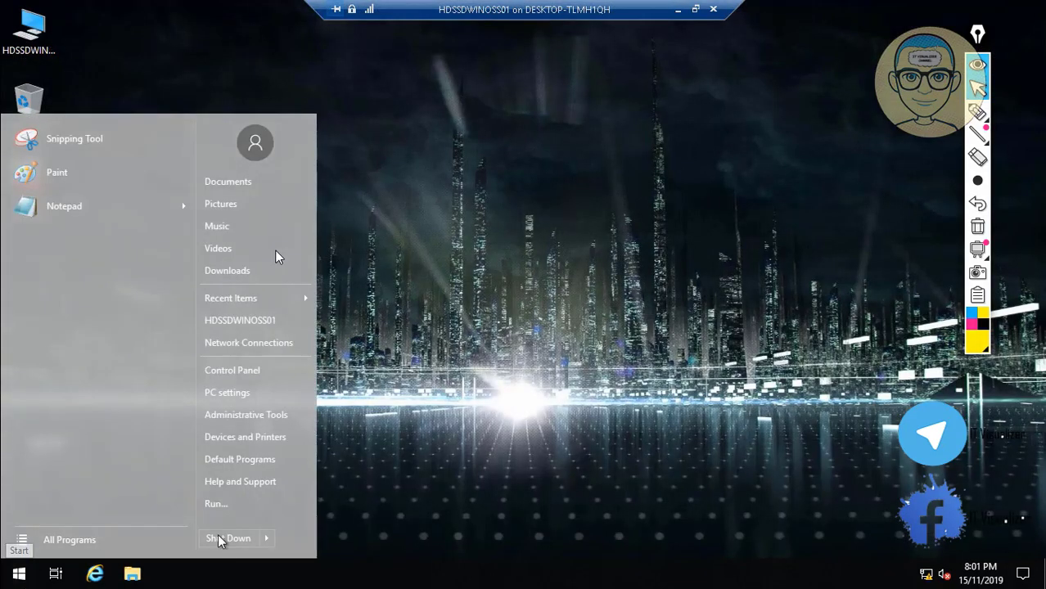
mouse_move(267, 541)
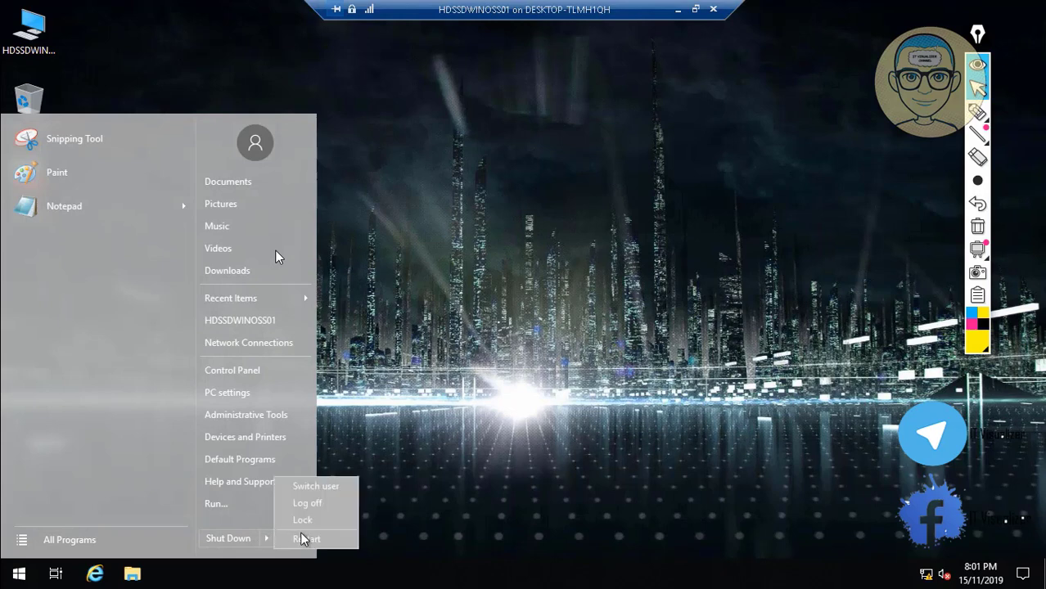
left_click(305, 539)
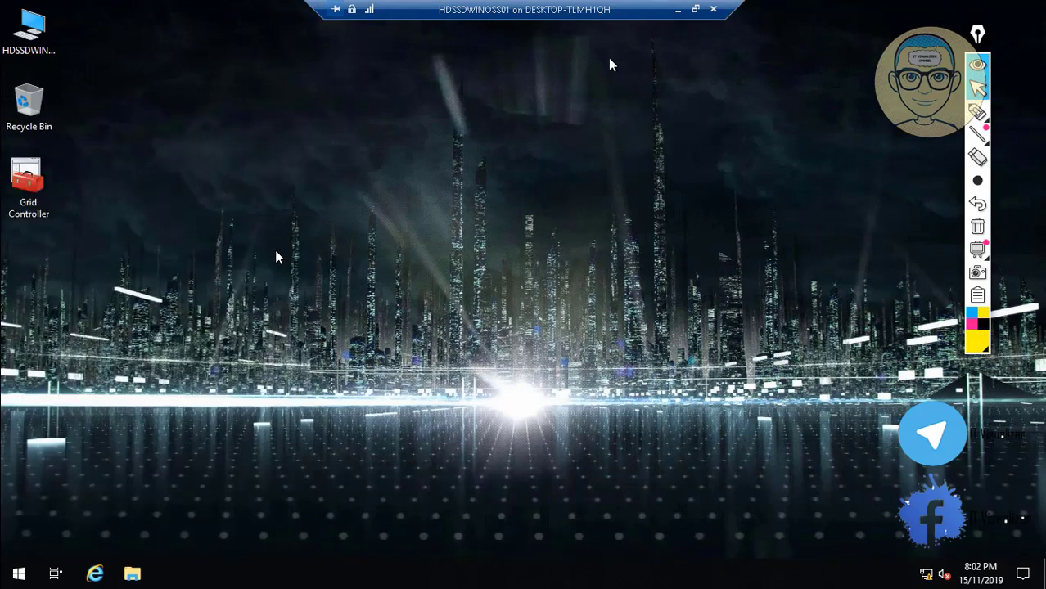
- Minimize the remote session, pause the screen recording, and restore the VM Connection window
left_click(678, 9)
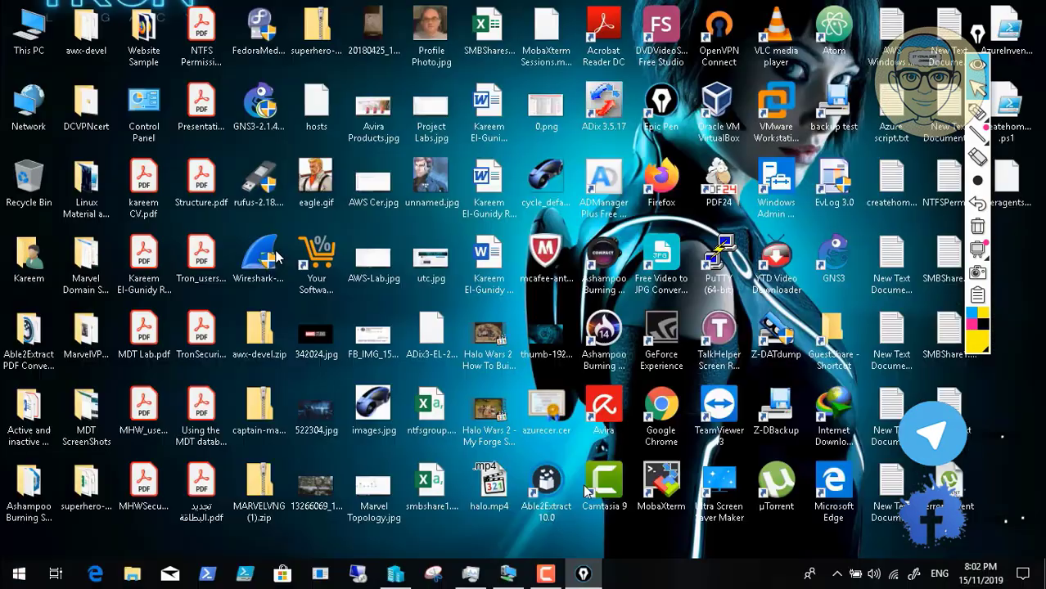
left_click(546, 573)
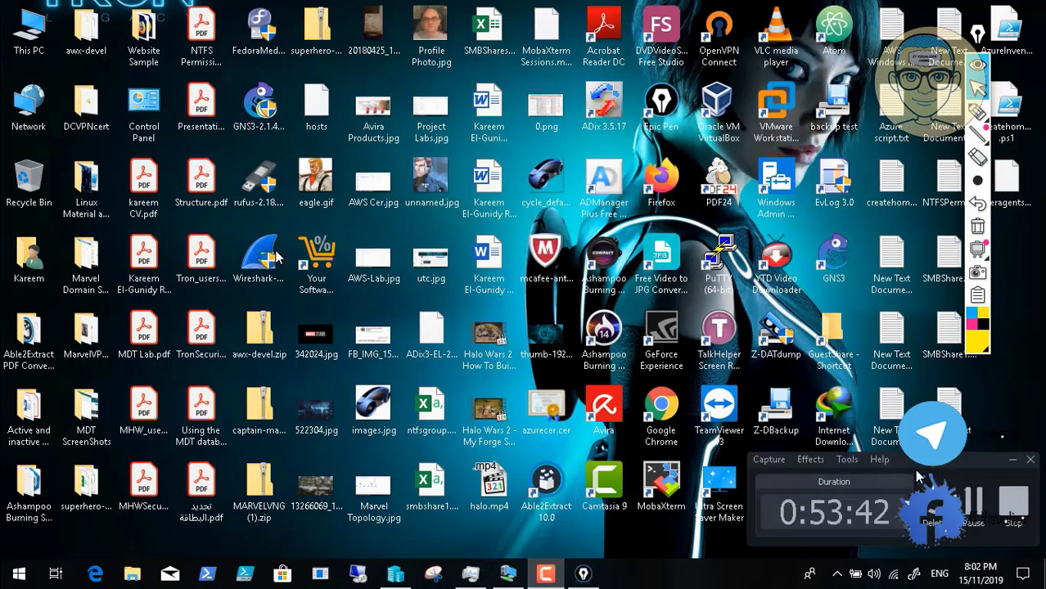
left_click(970, 498)
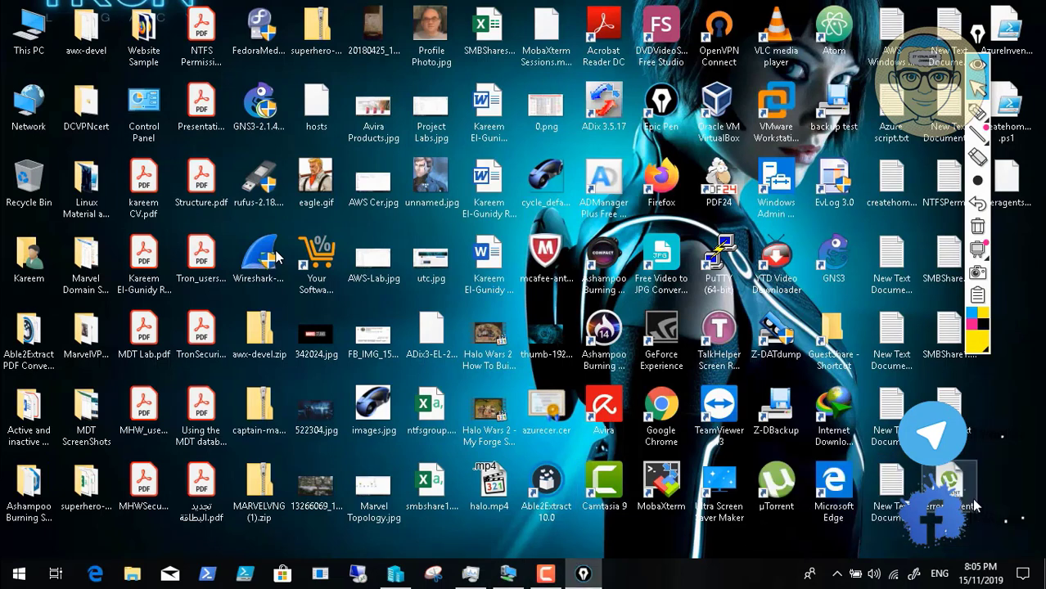
left_click(509, 574)
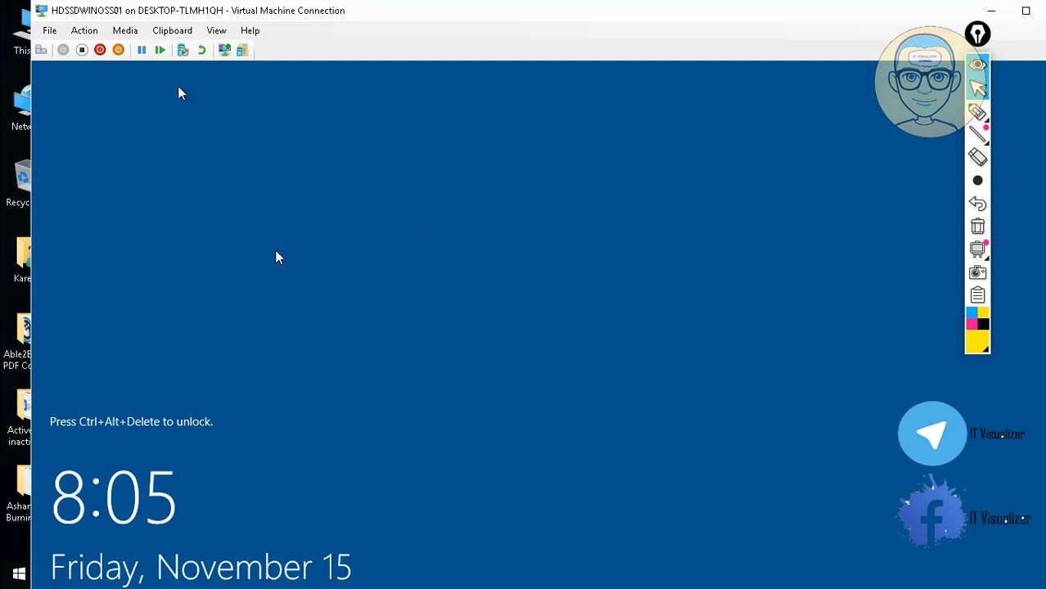
- Send Ctrl+Alt+Delete to the VM and briefly highlight the ENCOM logon notice with the annotation pen
left_click(41, 50)
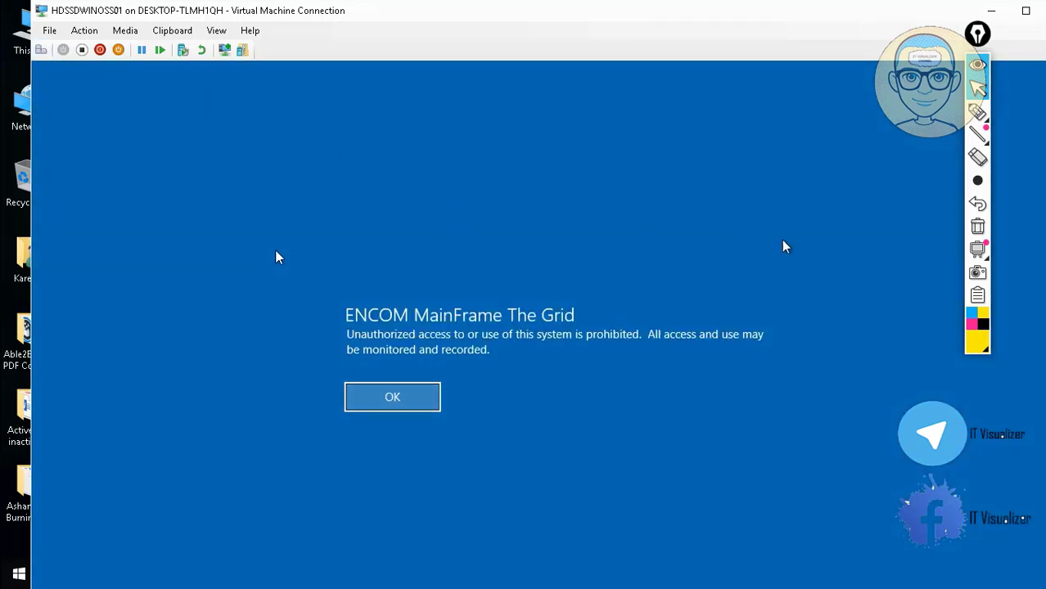
left_click(977, 112)
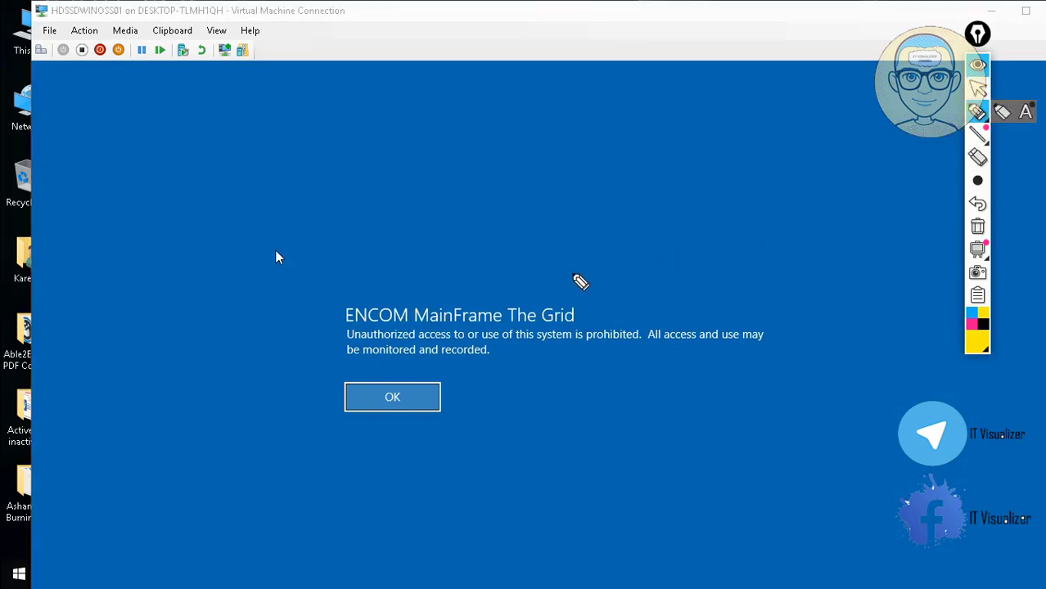
mouse_move(576, 275)
left_mouse_down()
mouse_move(291, 273)
mouse_move(293, 360)
mouse_move(498, 370)
mouse_move(801, 415)
mouse_move(800, 293)
mouse_move(580, 277)
left_mouse_up()
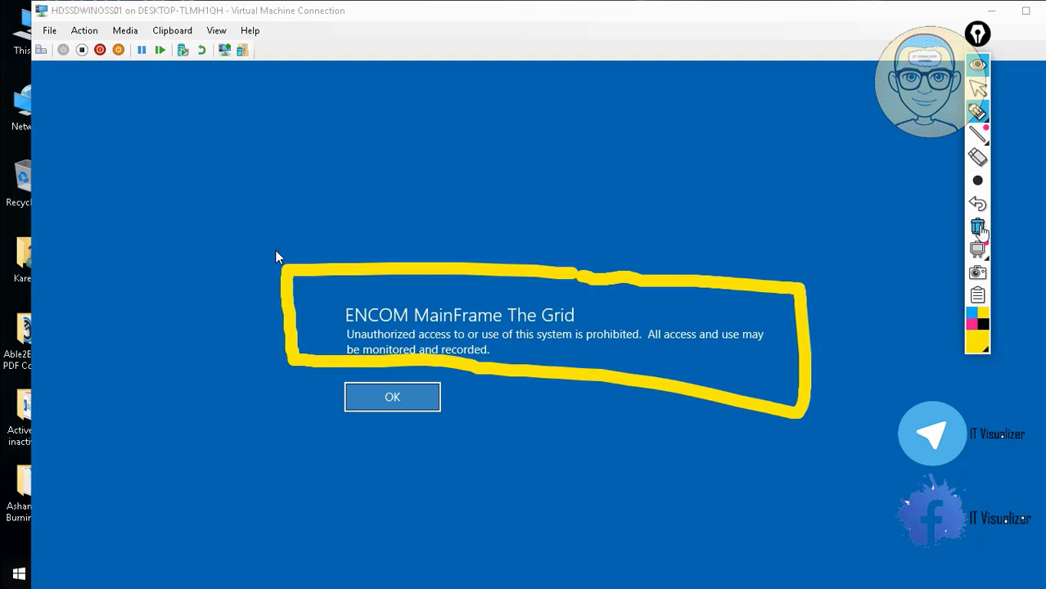
left_click(977, 227)
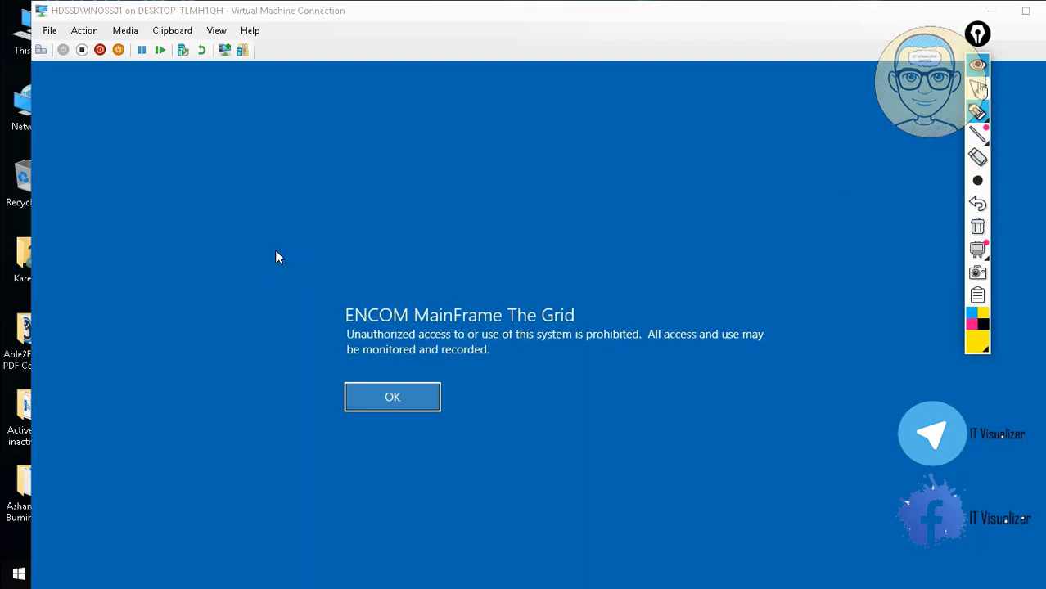
left_click(977, 87)
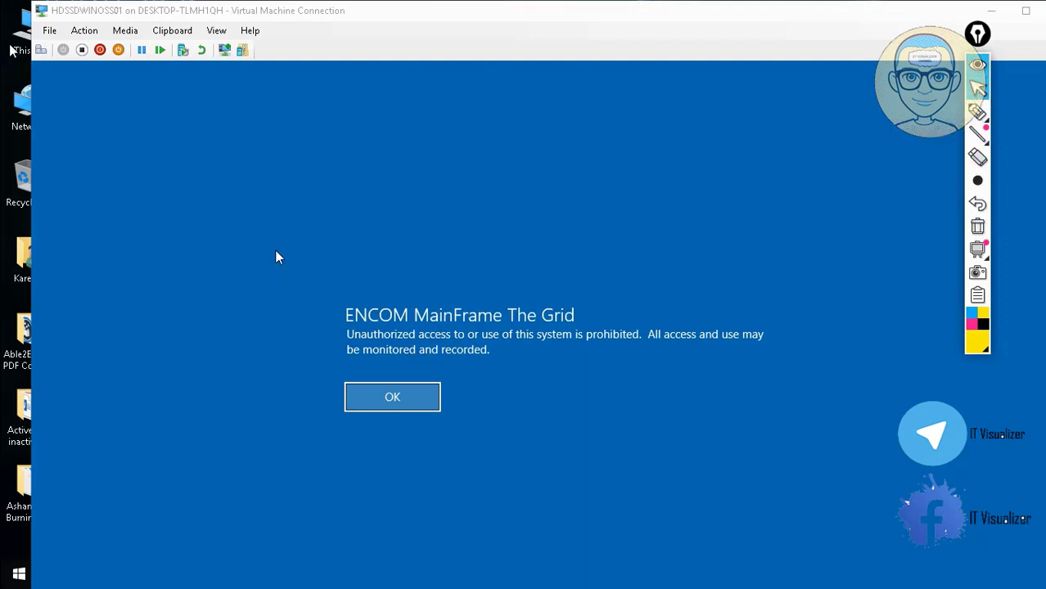
- Accept the ENCOM MainFrame The Grid logon notice and switch the VM to full screen mode
left_click(41, 53)
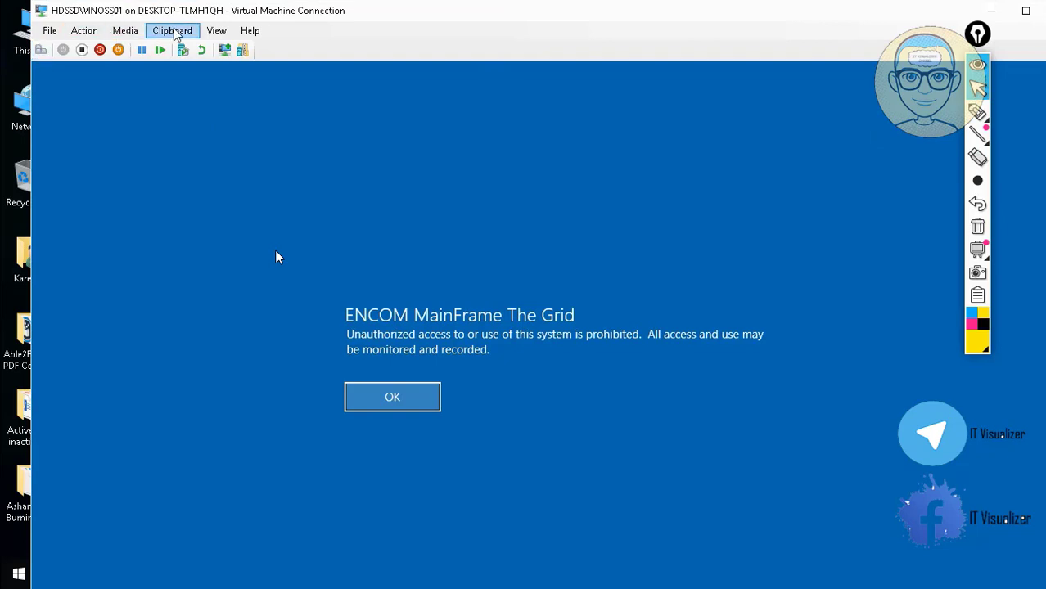
left_click(218, 31)
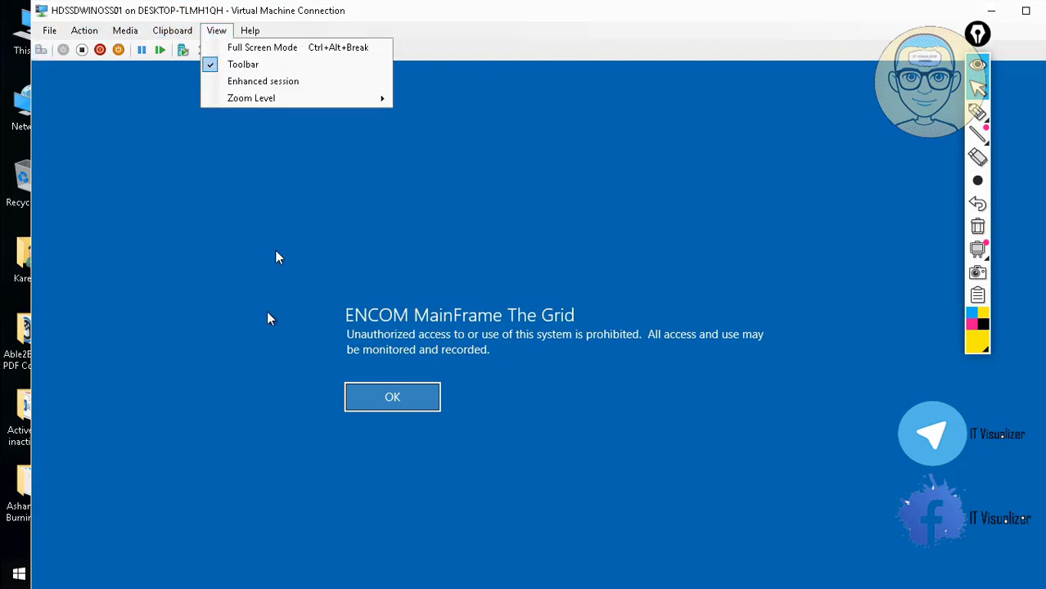
left_click(390, 399)
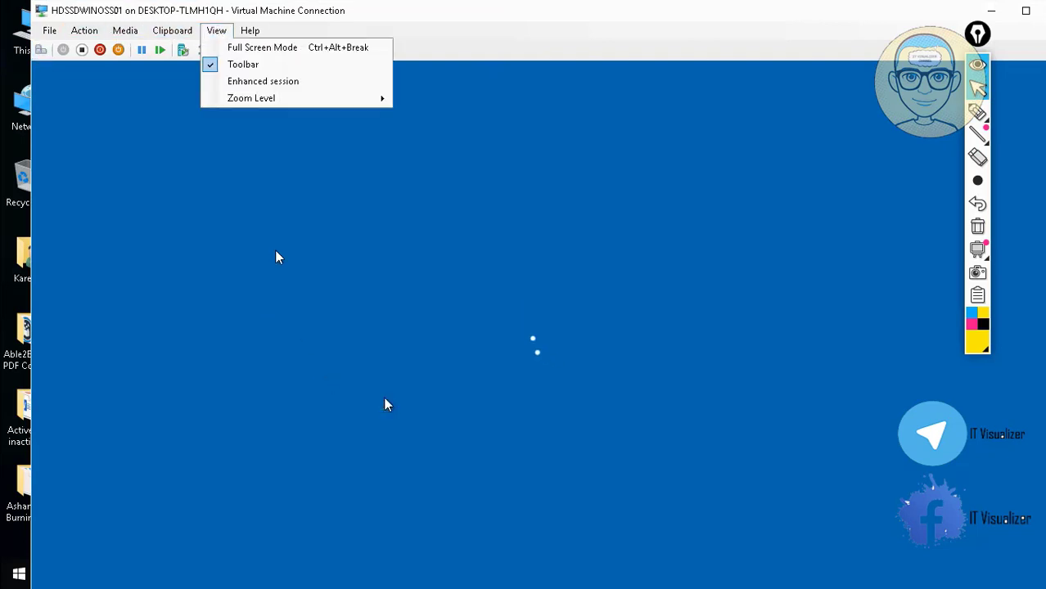
left_click(283, 48)
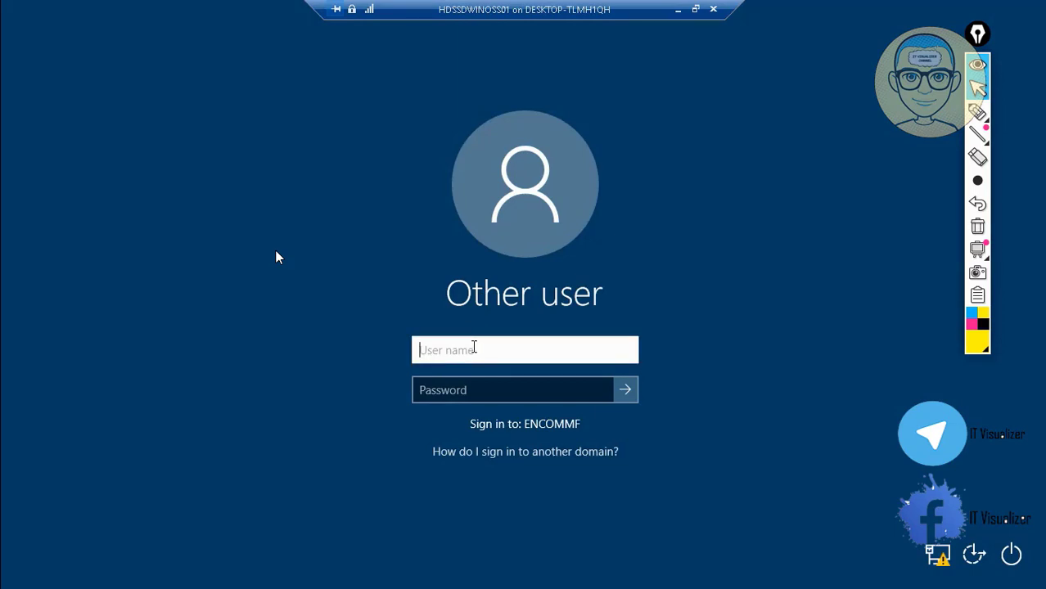
- Sign in with the ENCOMMF domain user name and account password
type("krao")
key("Tab")
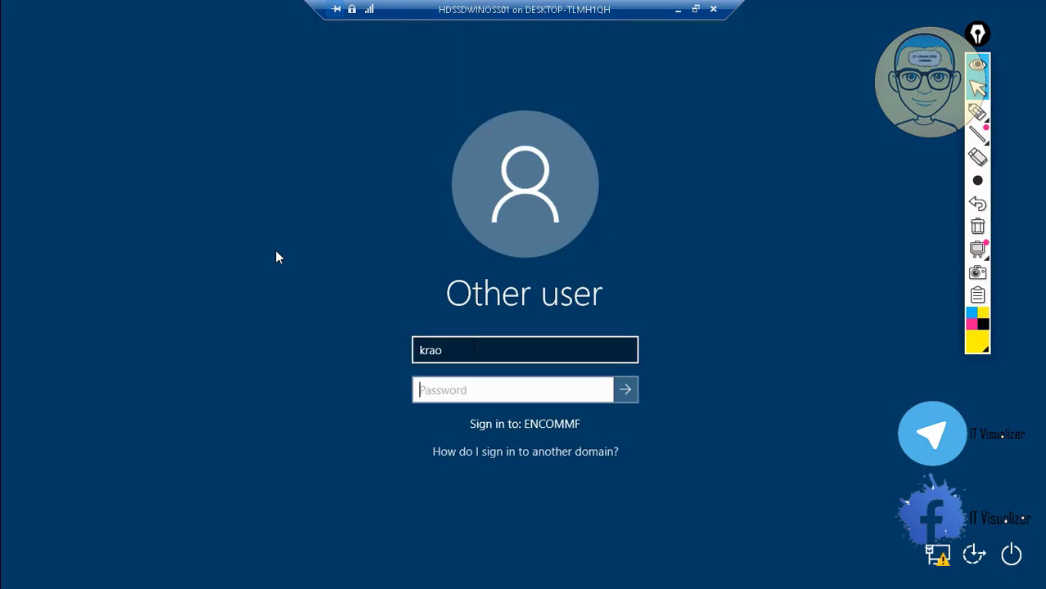
type("••••••••••")
key("Return")
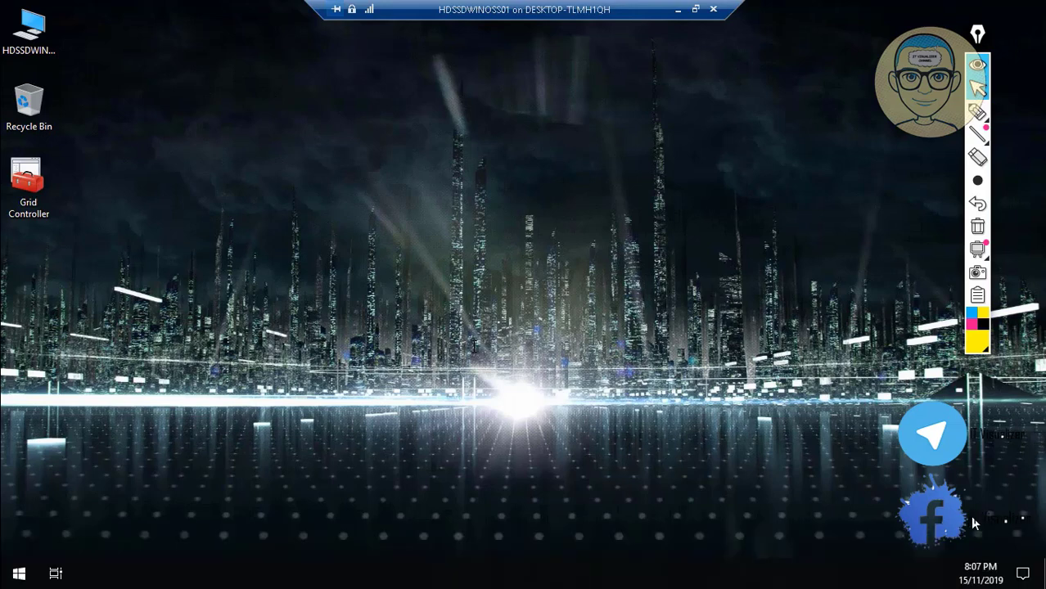
- Minimize the signed-in server session window to reveal the host desktop
left_click(1018, 537)
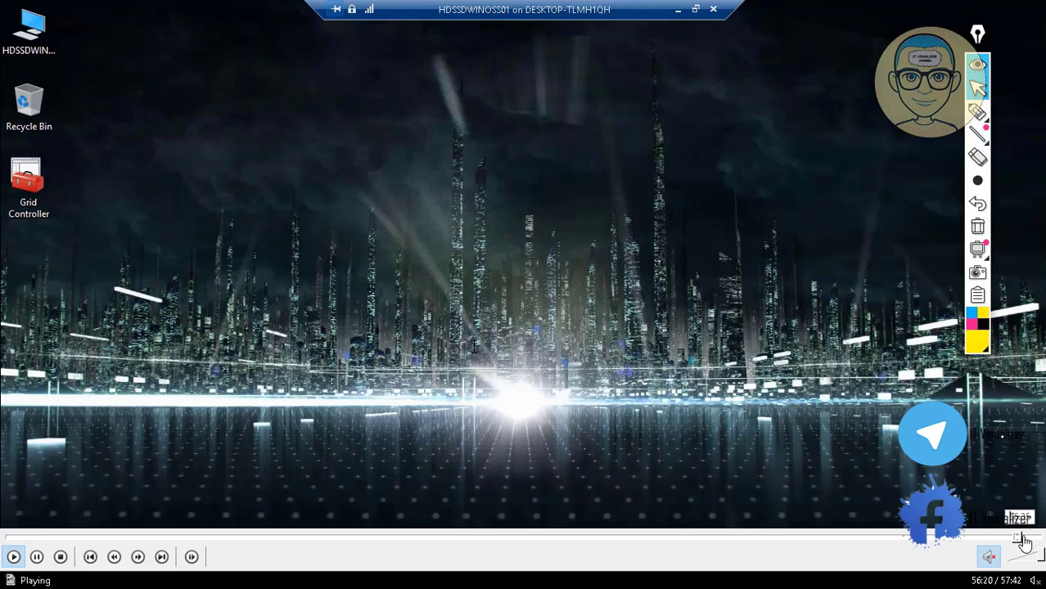
left_click(1026, 538)
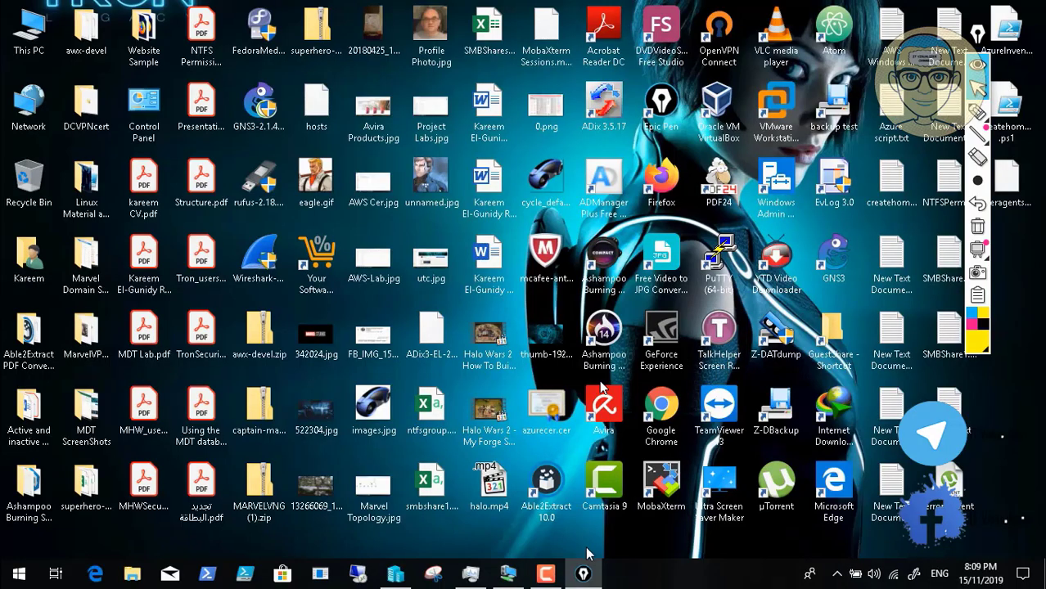
- Bring up the recorder controls and close the VLC window playing Video2.mp4
left_click(546, 575)
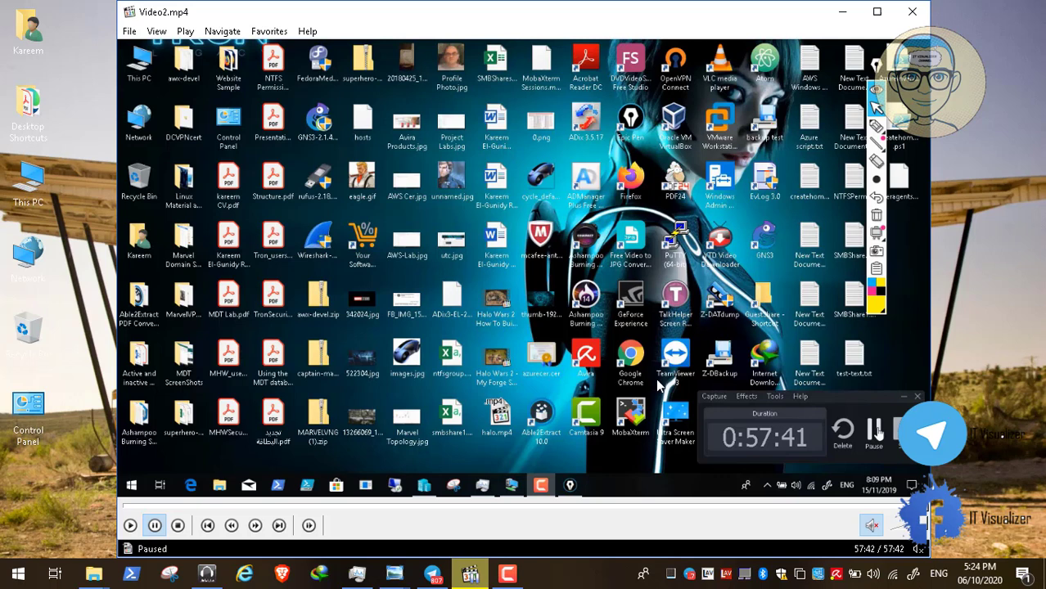
left_click(921, 13)
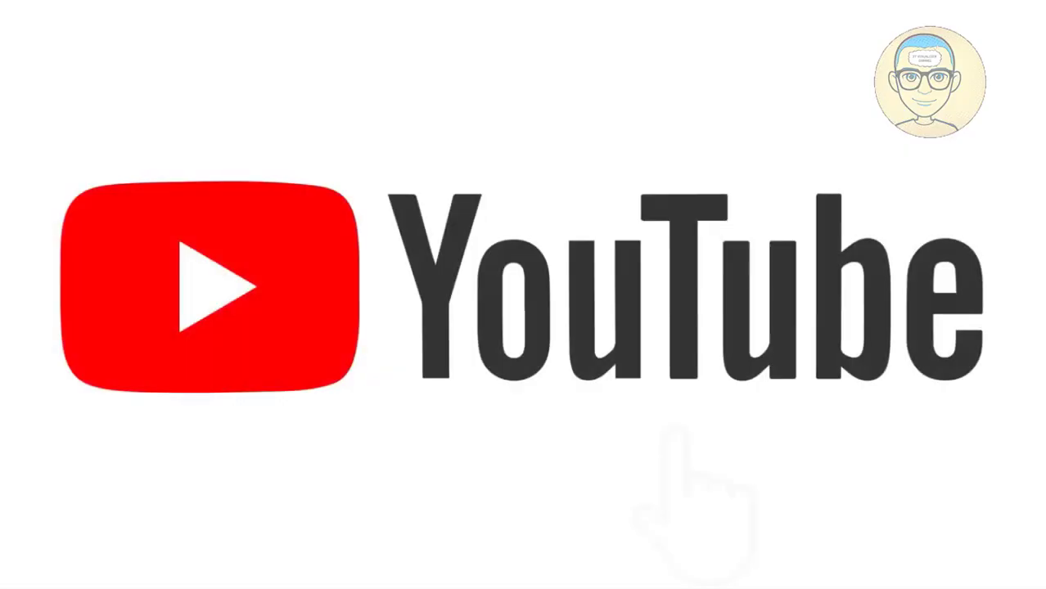